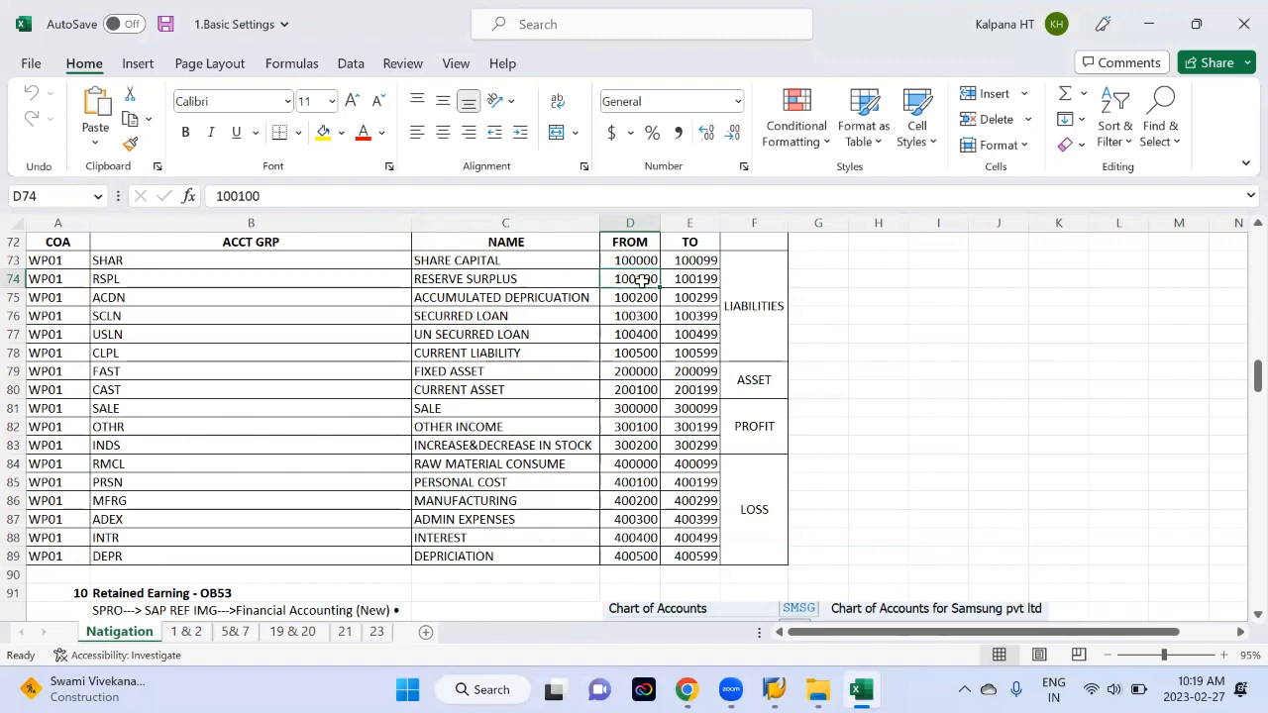
Examine the reserve surplus account range in the account group table and the Retained Earning - OB53 notes below it
click(704, 280)
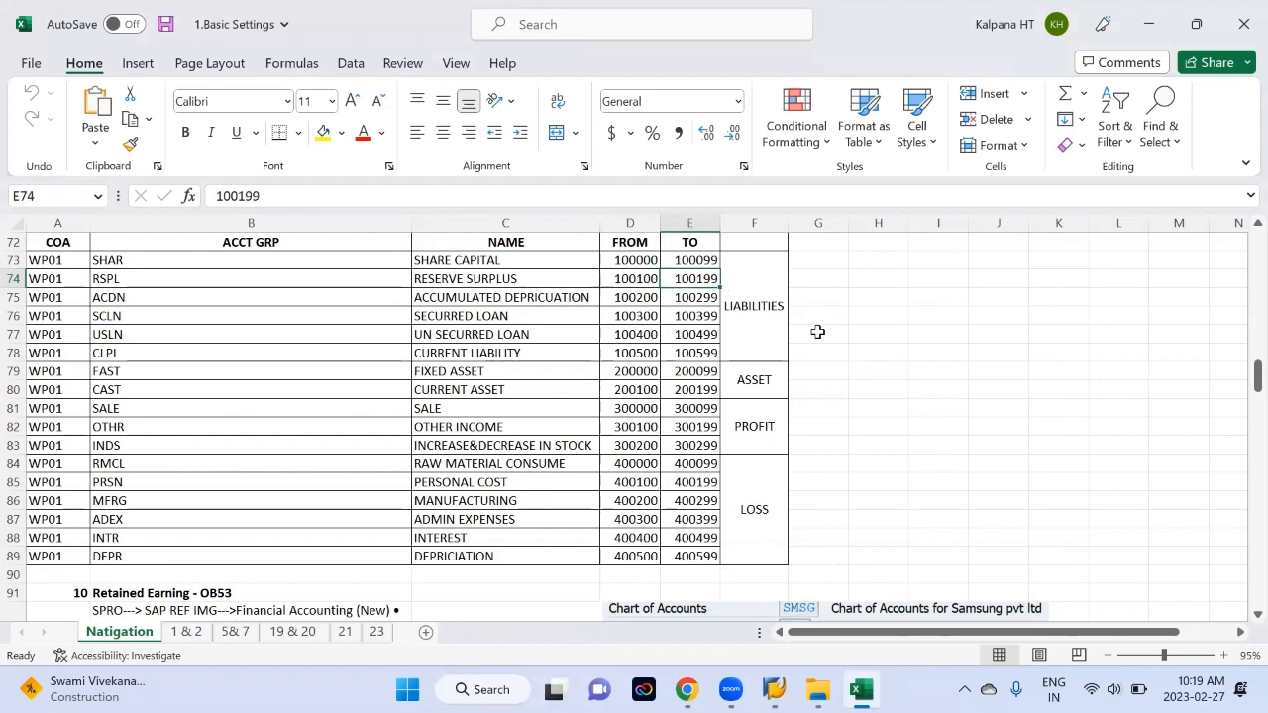
drag(639, 280, 676, 279)
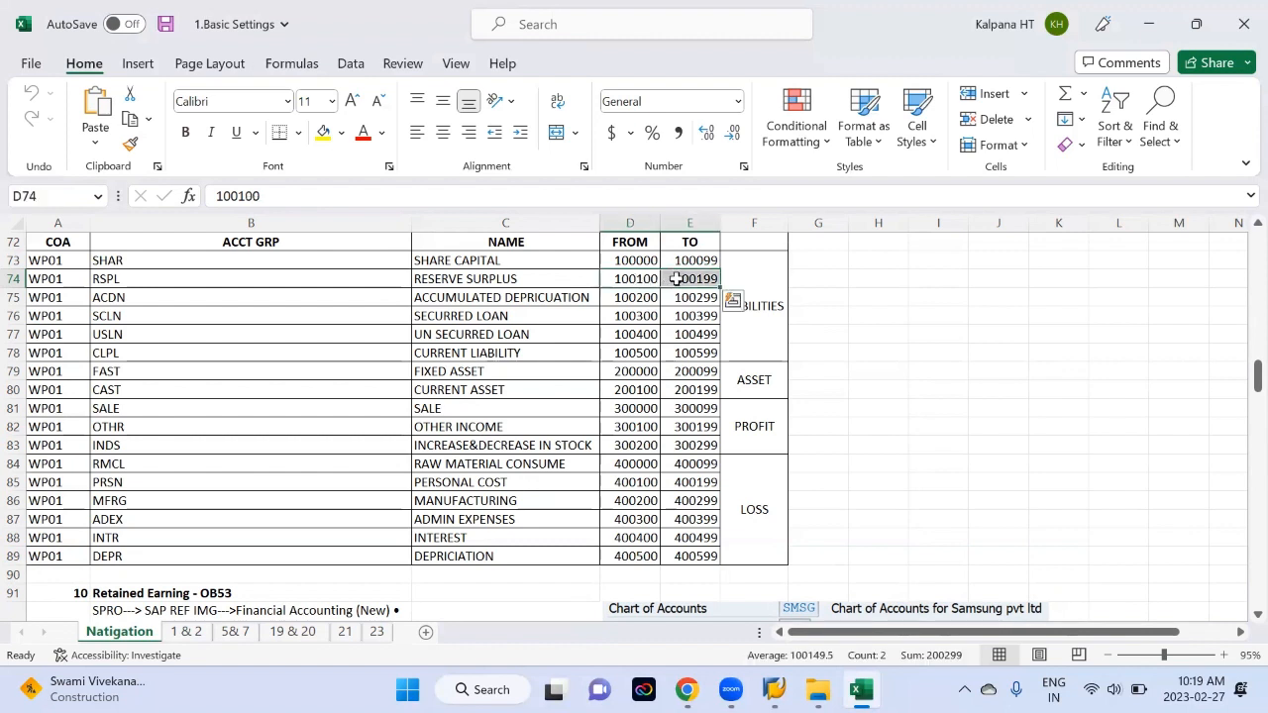
click(626, 280)
scroll(382, 363, down, 1)
click(202, 539)
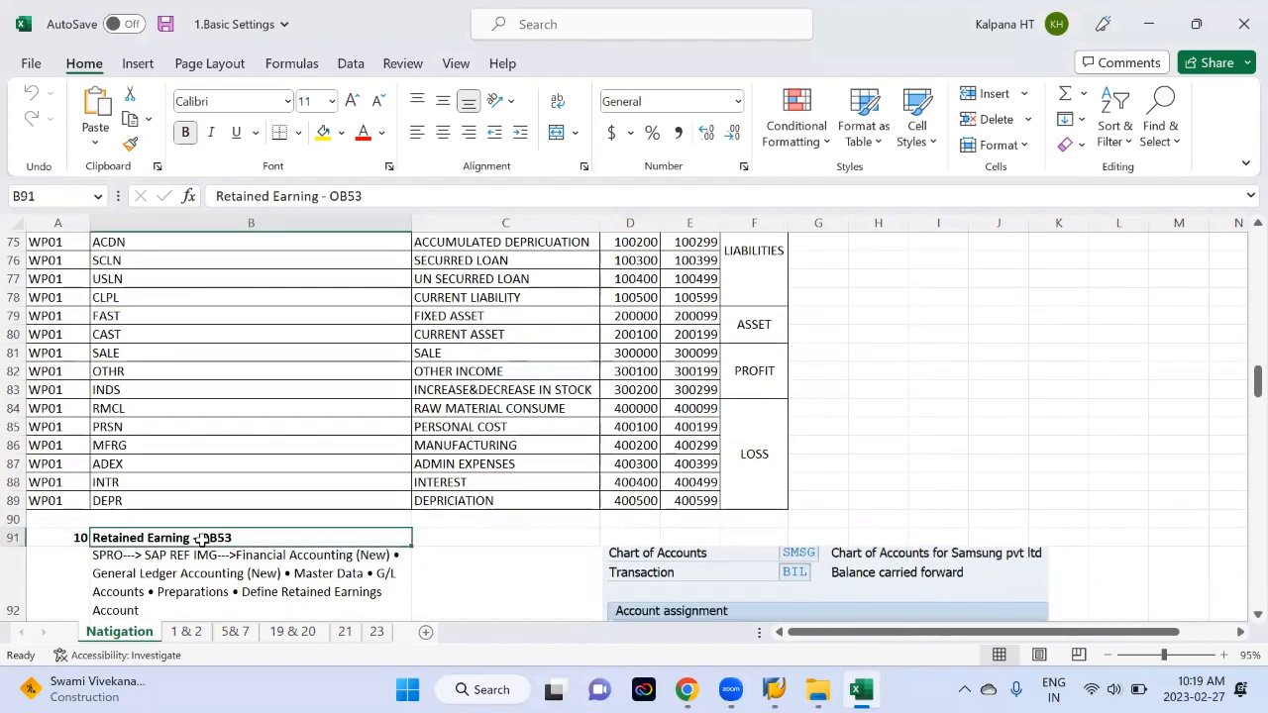
scroll(693, 420, up, 1)
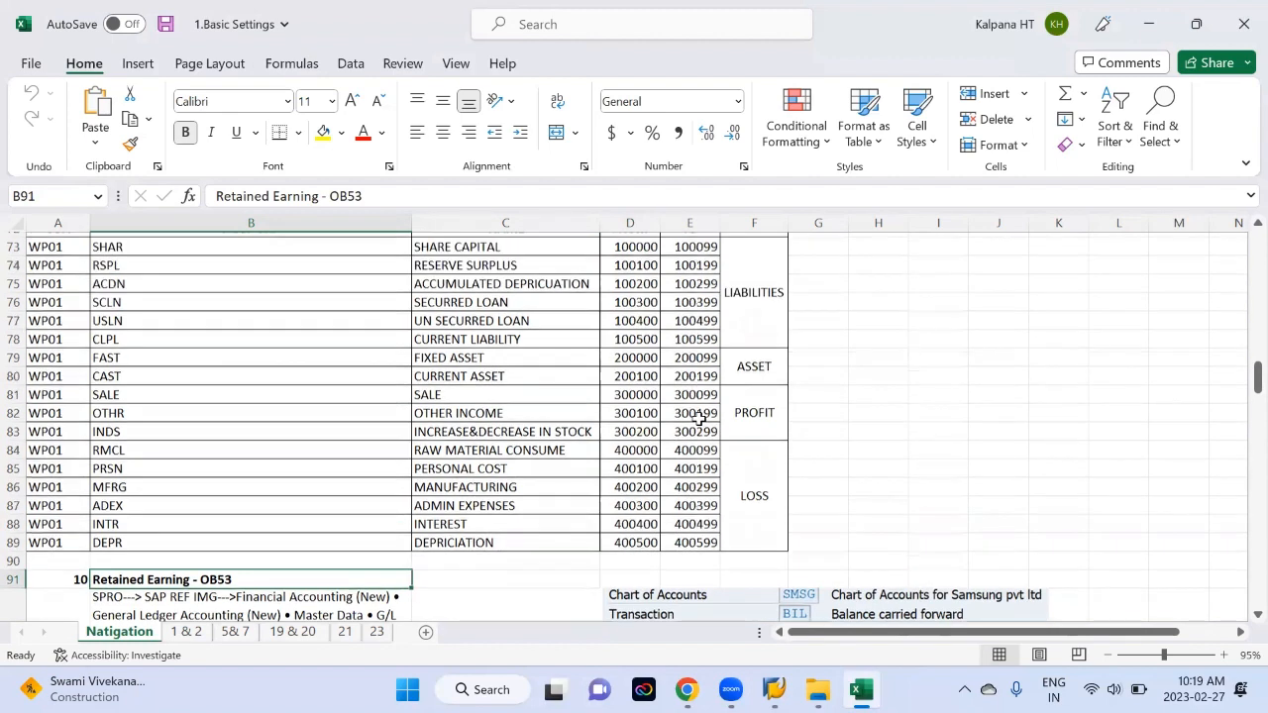
click(646, 280)
click(705, 279)
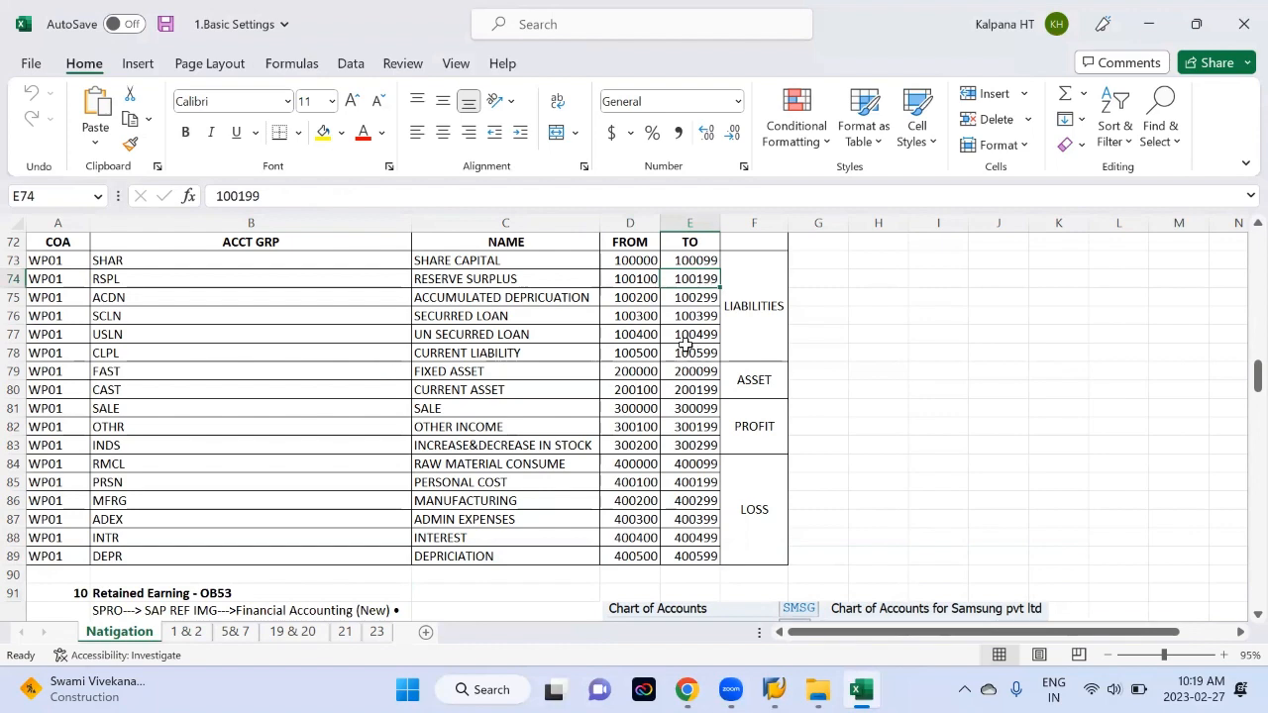
scroll(520, 407, down, 1)
scroll(520, 407, up, 2)
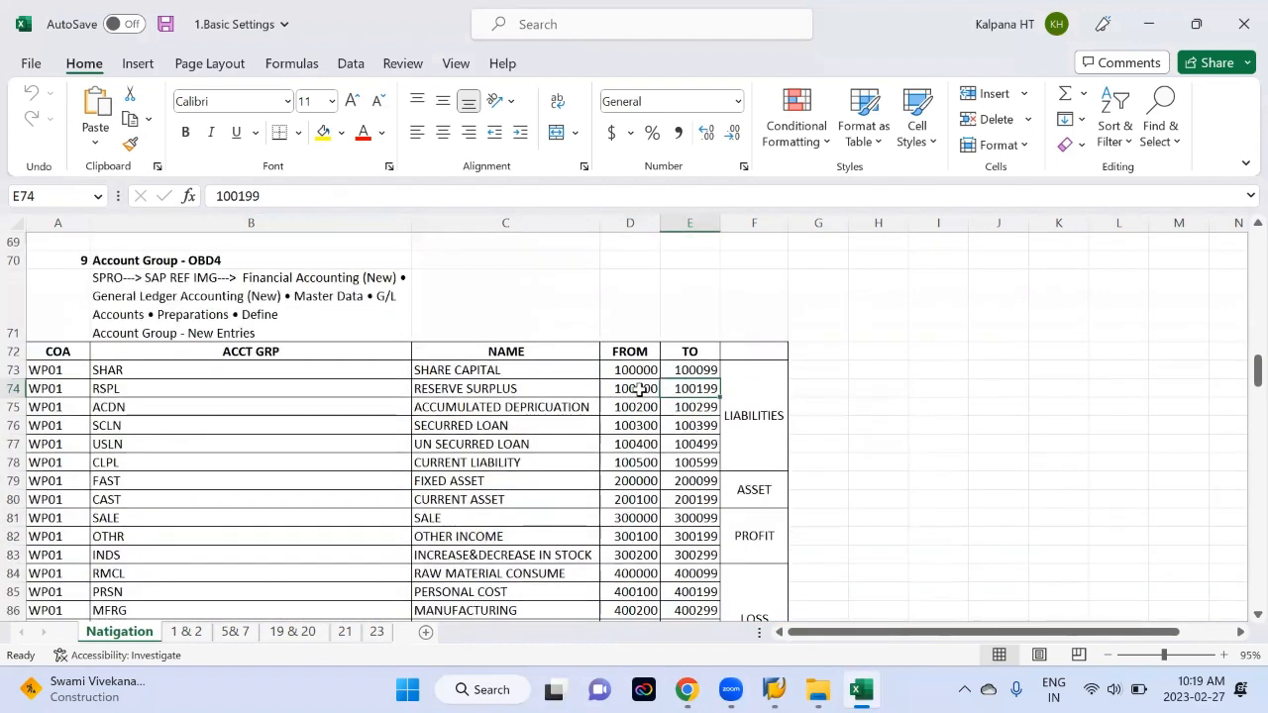
click(639, 388)
scroll(311, 486, down, 4)
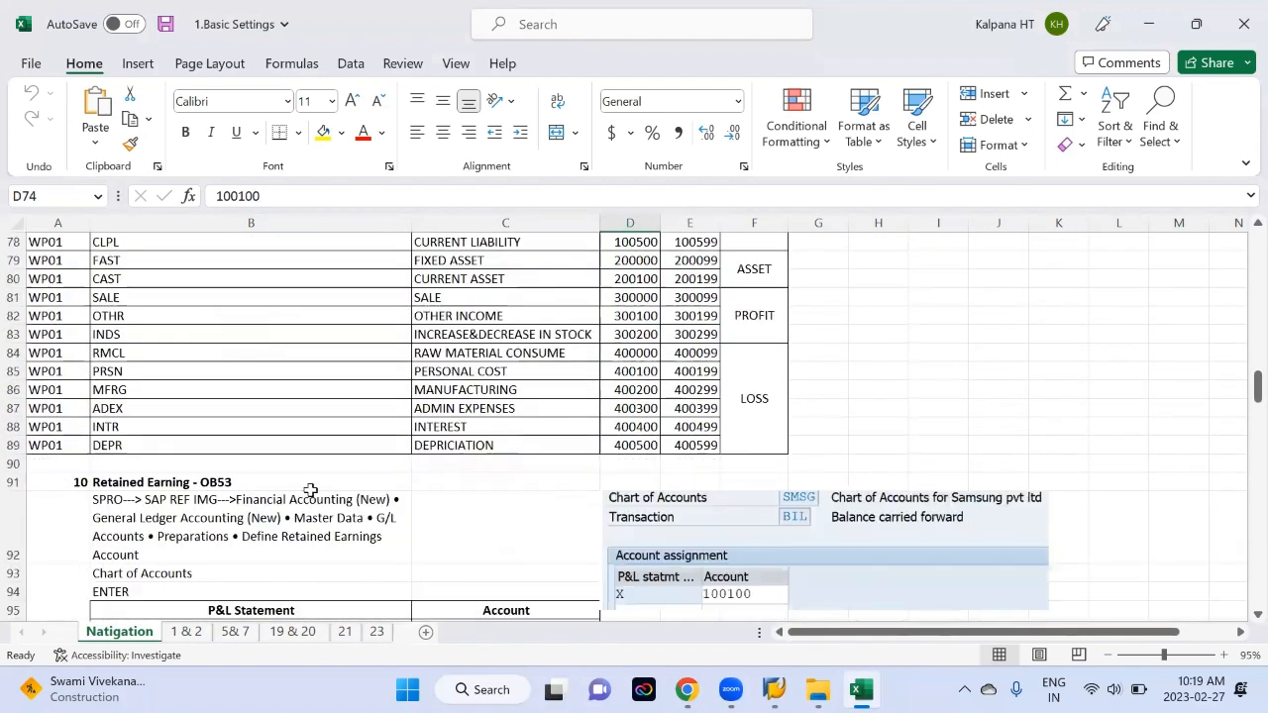
click(183, 429)
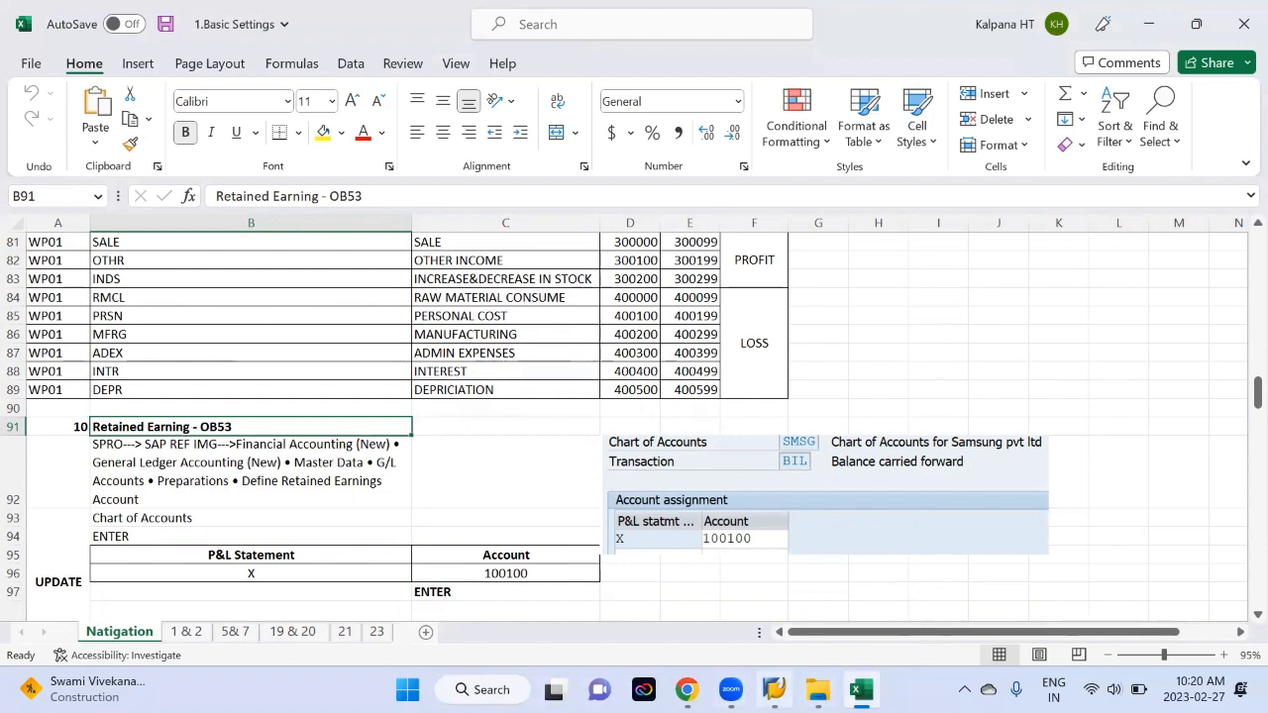
Switch to SAP and log on to client 800 with the user ID and account password, ending any other logons
click(774, 690)
double_click(845, 190)
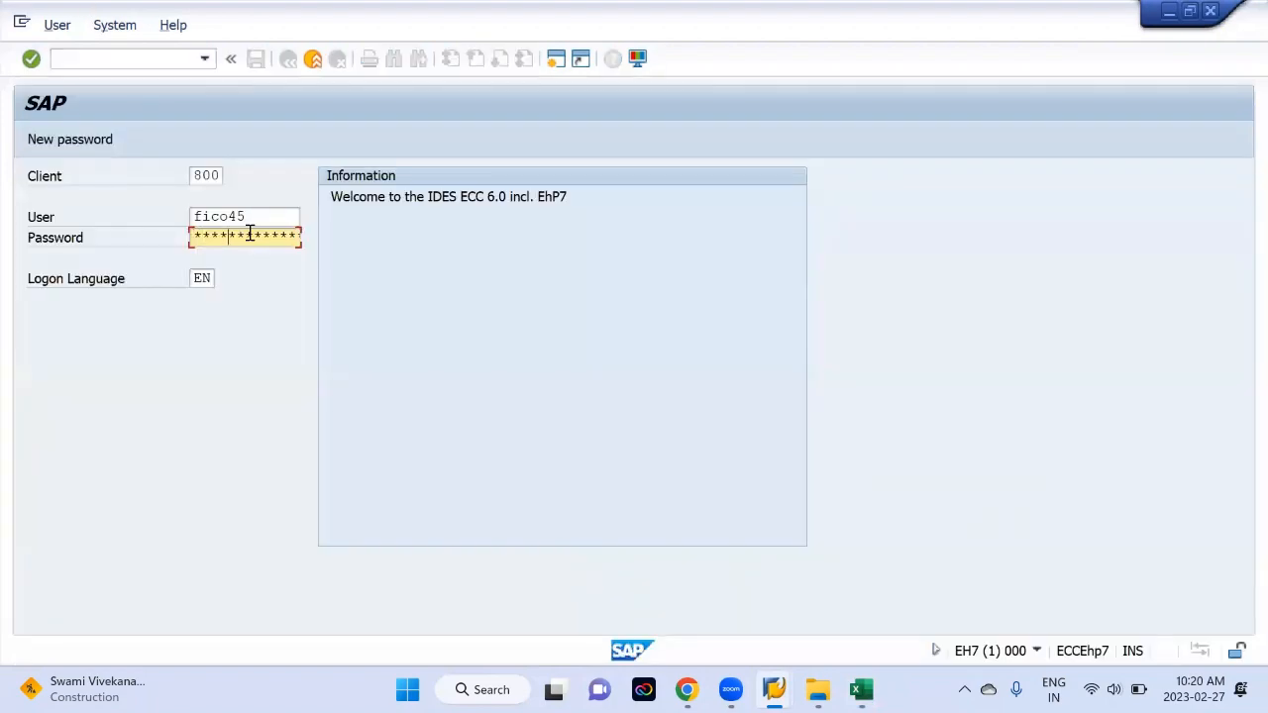
key(Return)
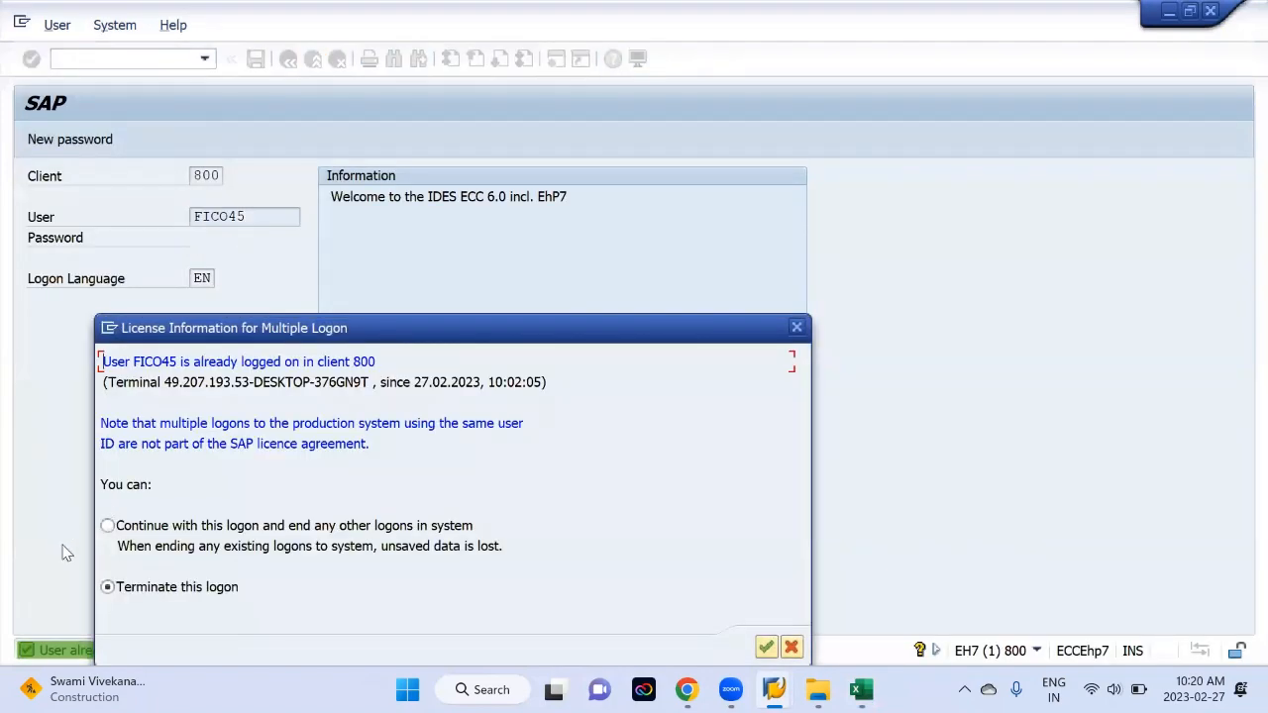
click(108, 526)
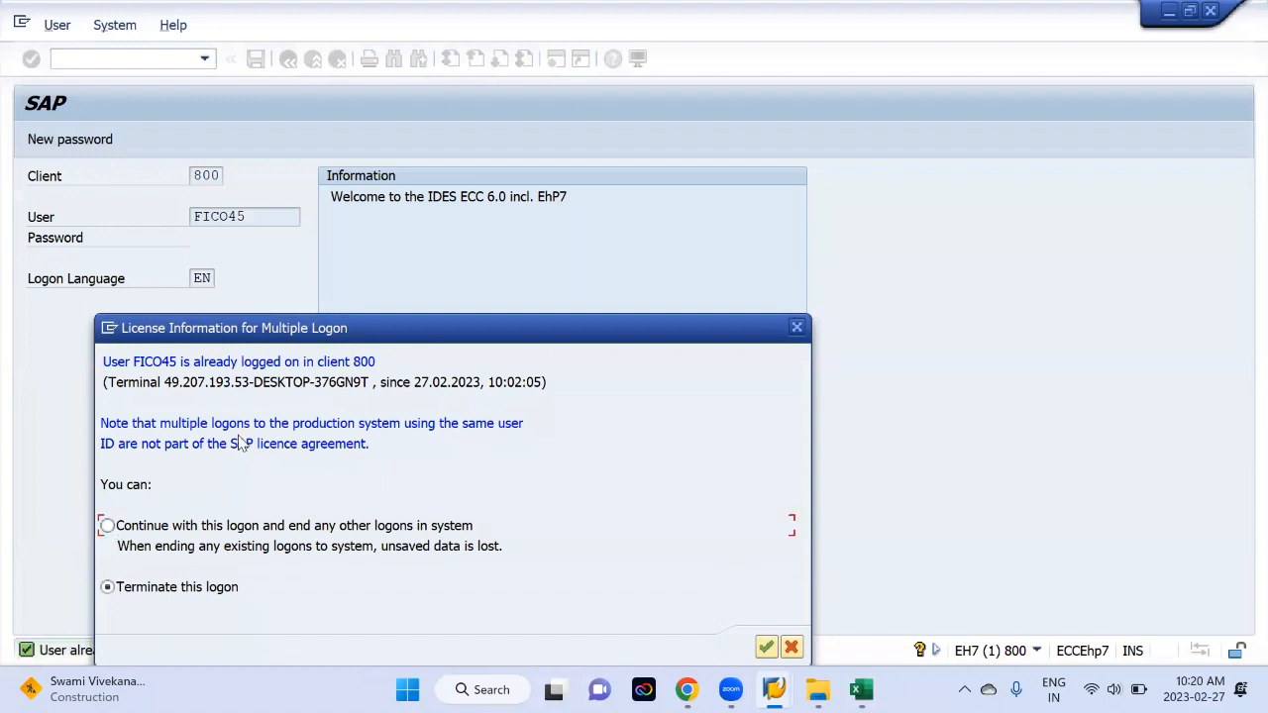
key(Return)
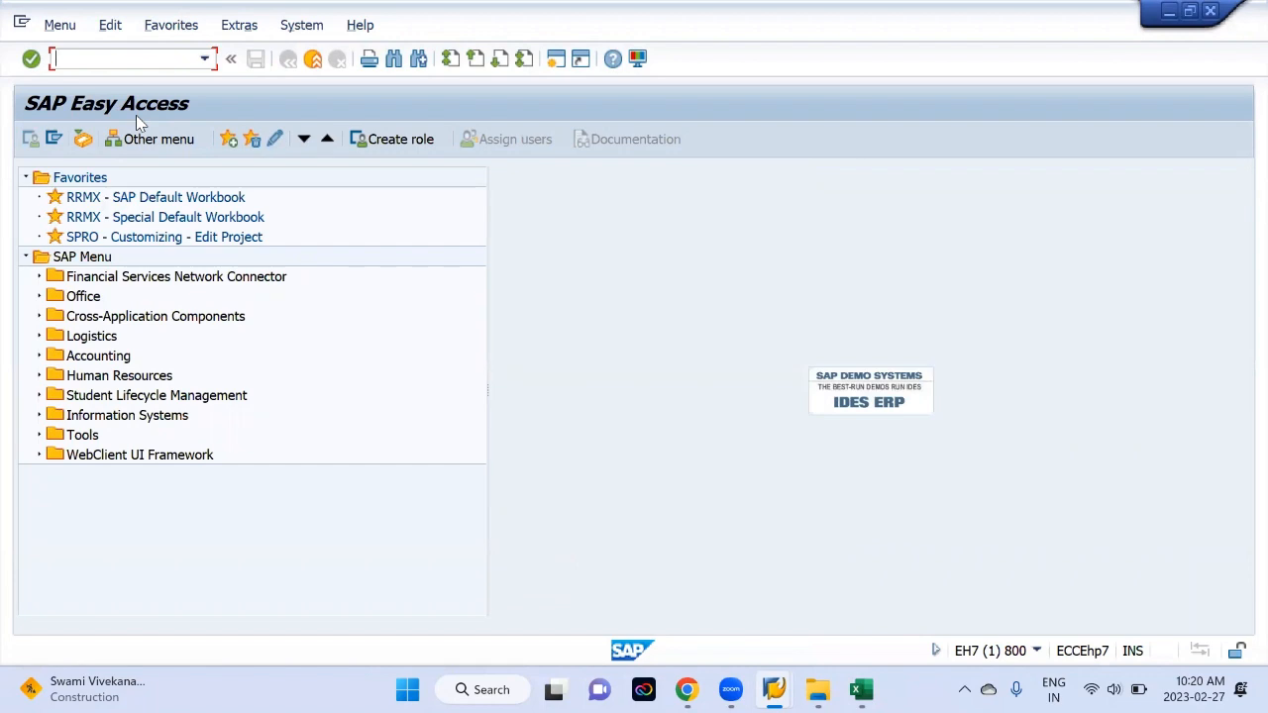
Copy the transaction code OB53 from the Retained Earning heading in the Excel notes and run it in SAP
key(alt+Tab)
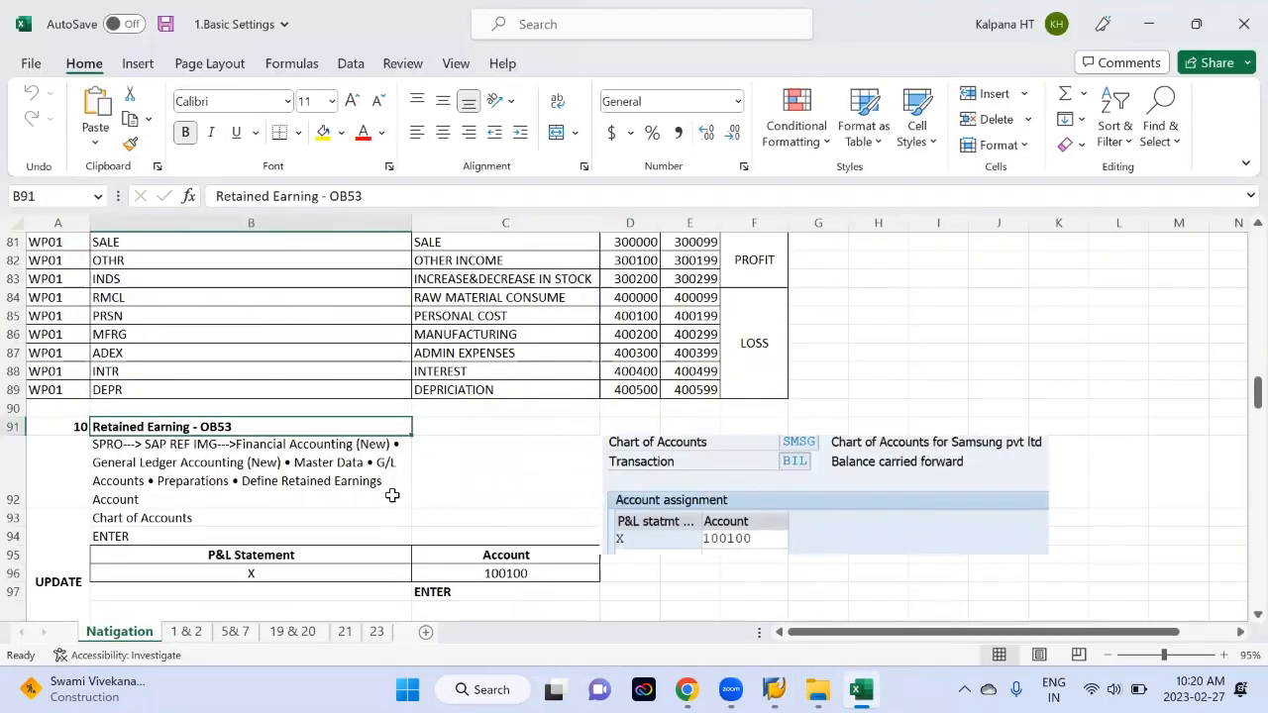
click(254, 467)
scroll(253, 466, down, 2)
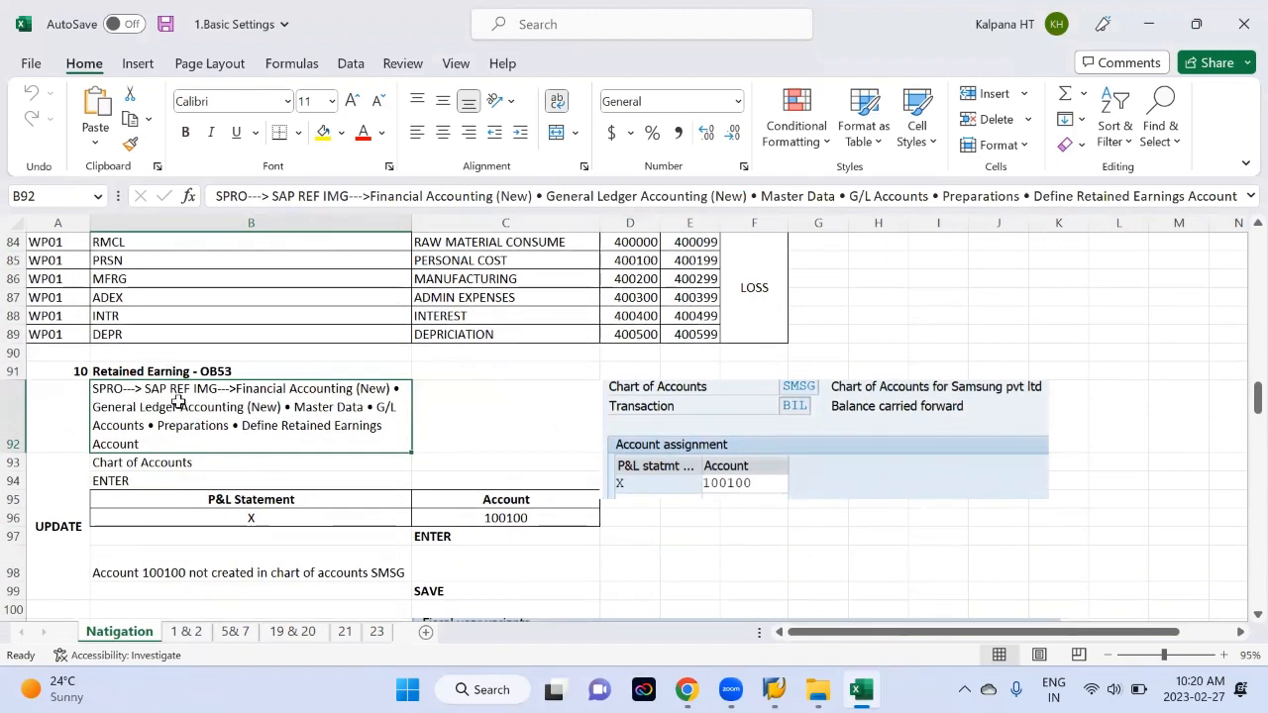
click(162, 369)
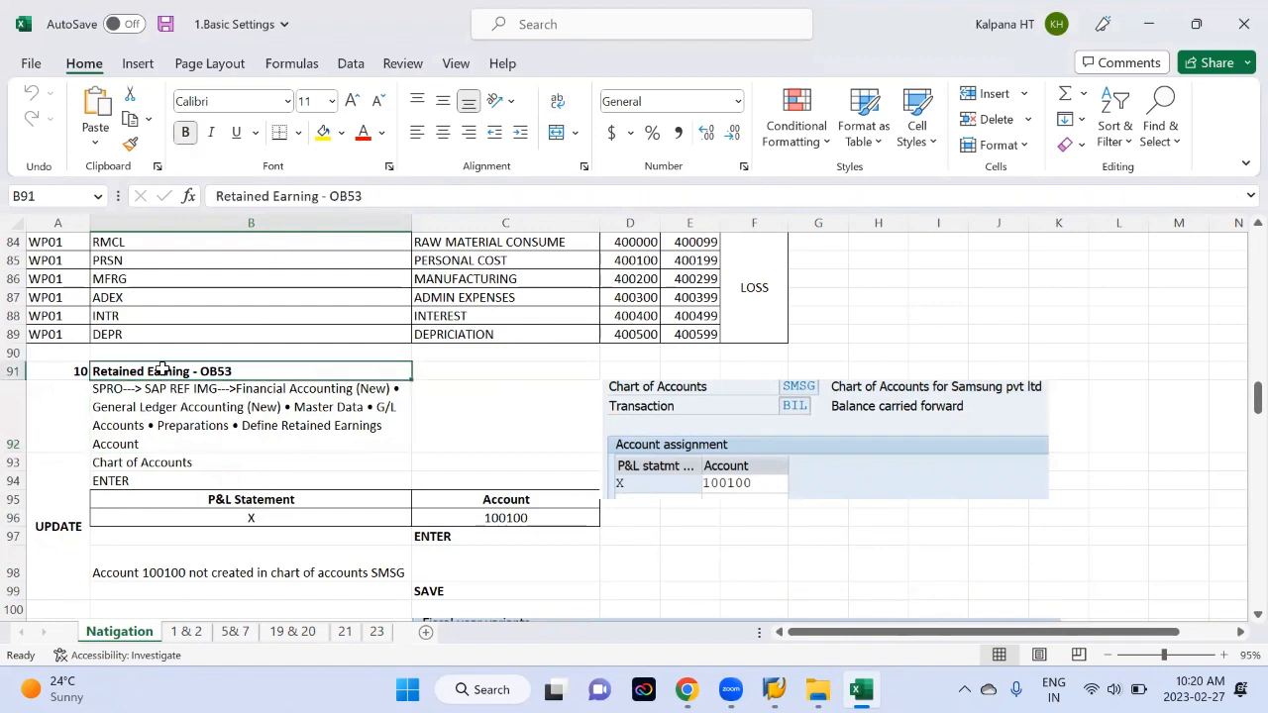
double_click(349, 195)
key(ctrl+c)
key(alt+Tab)
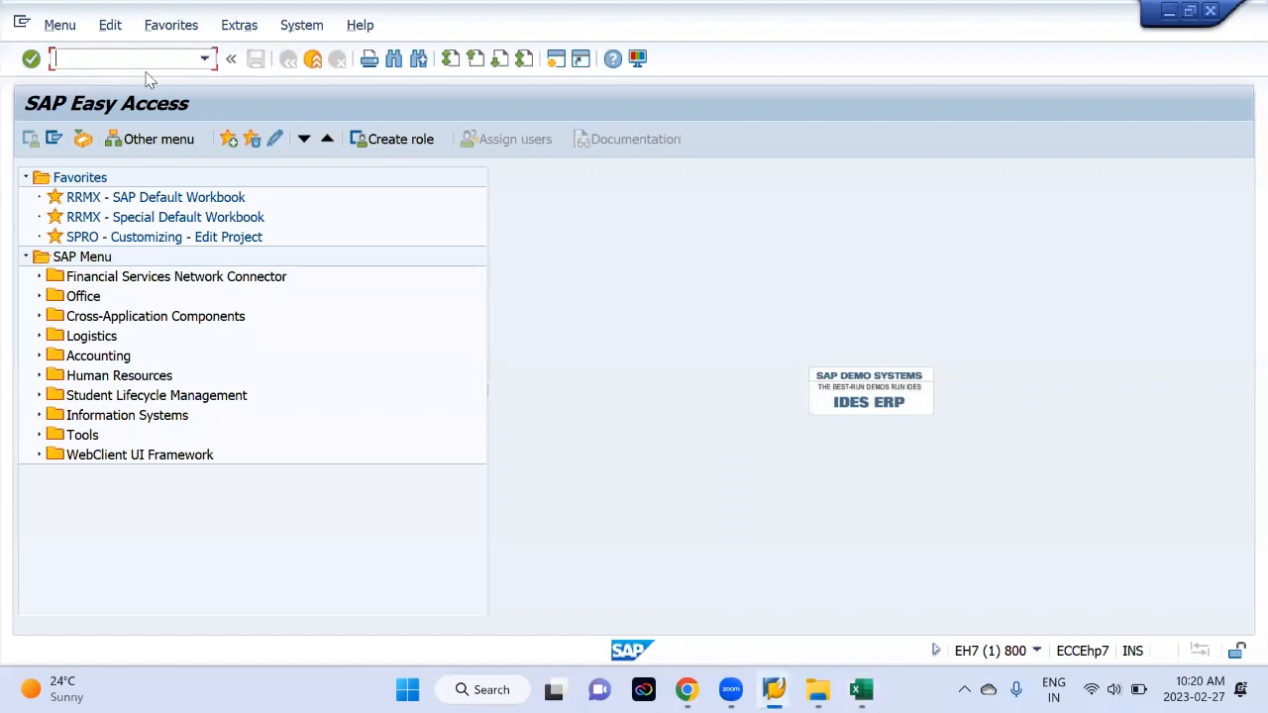
key(ctrl+v)
key(Return)
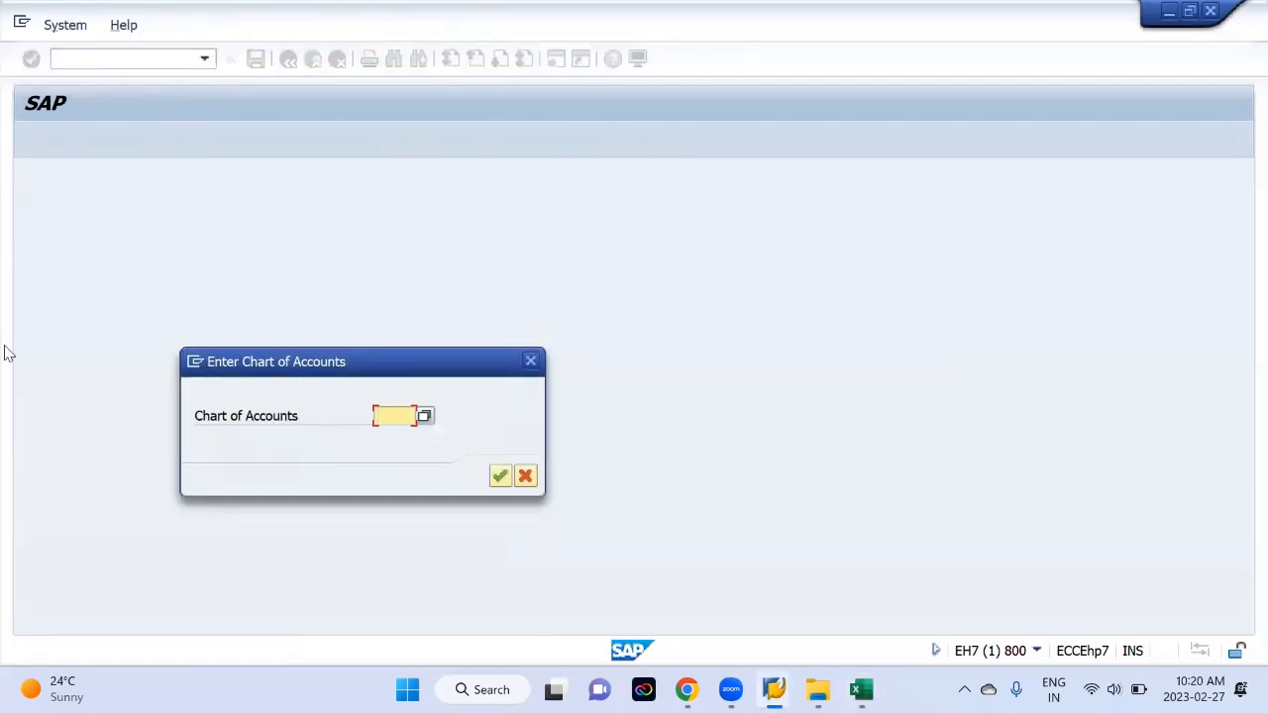
Open the retained earnings account assignment for chart of accounts ACTN
key(alt+Tab)
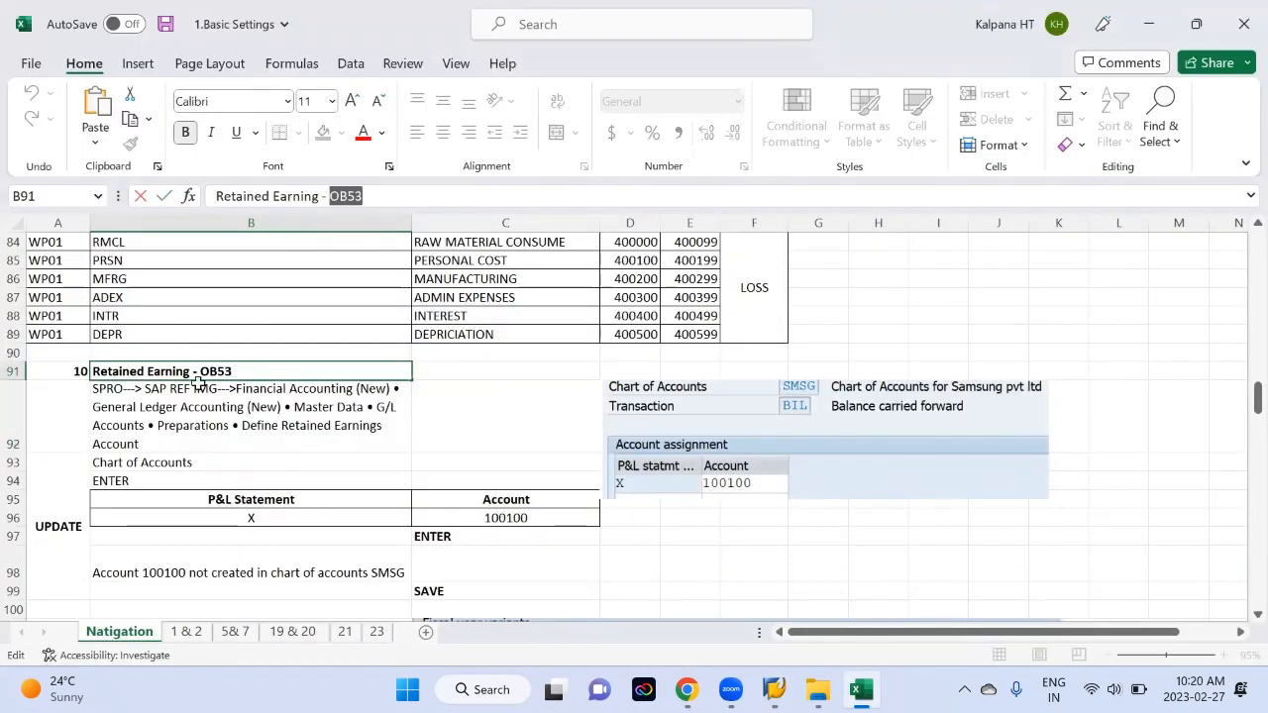
key(alt+Tab)
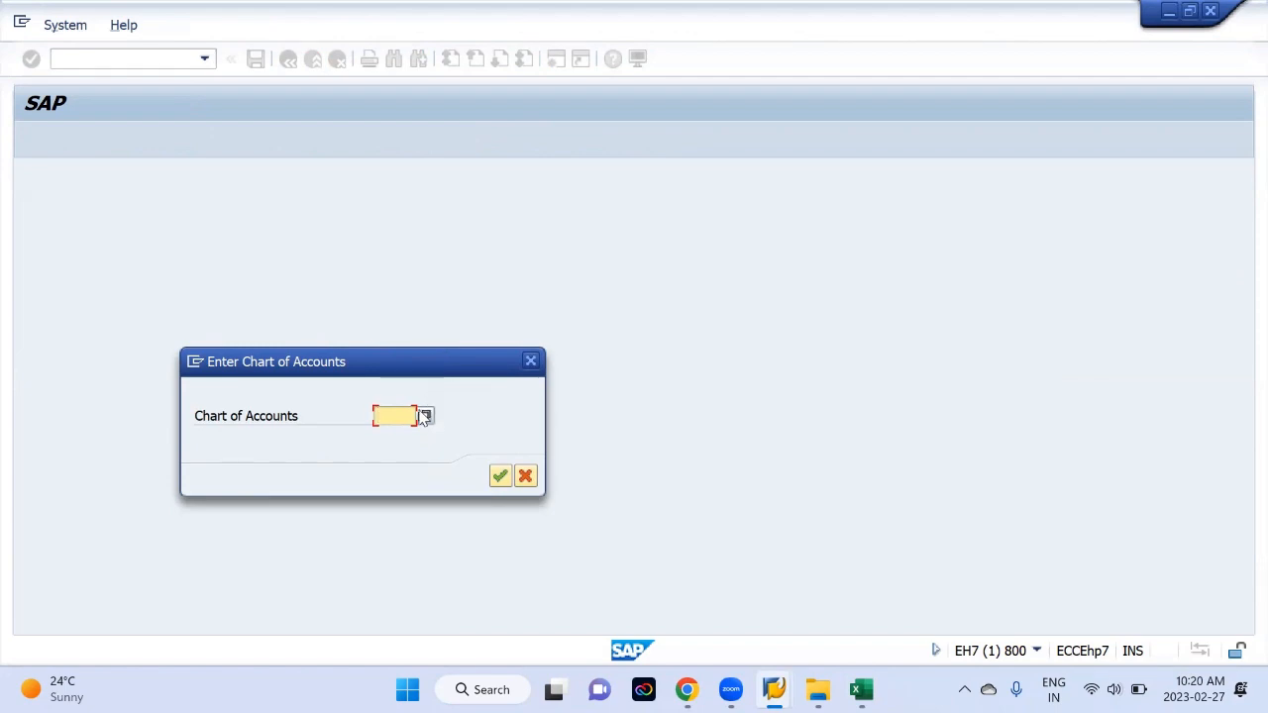
text(actn)
key(Return)
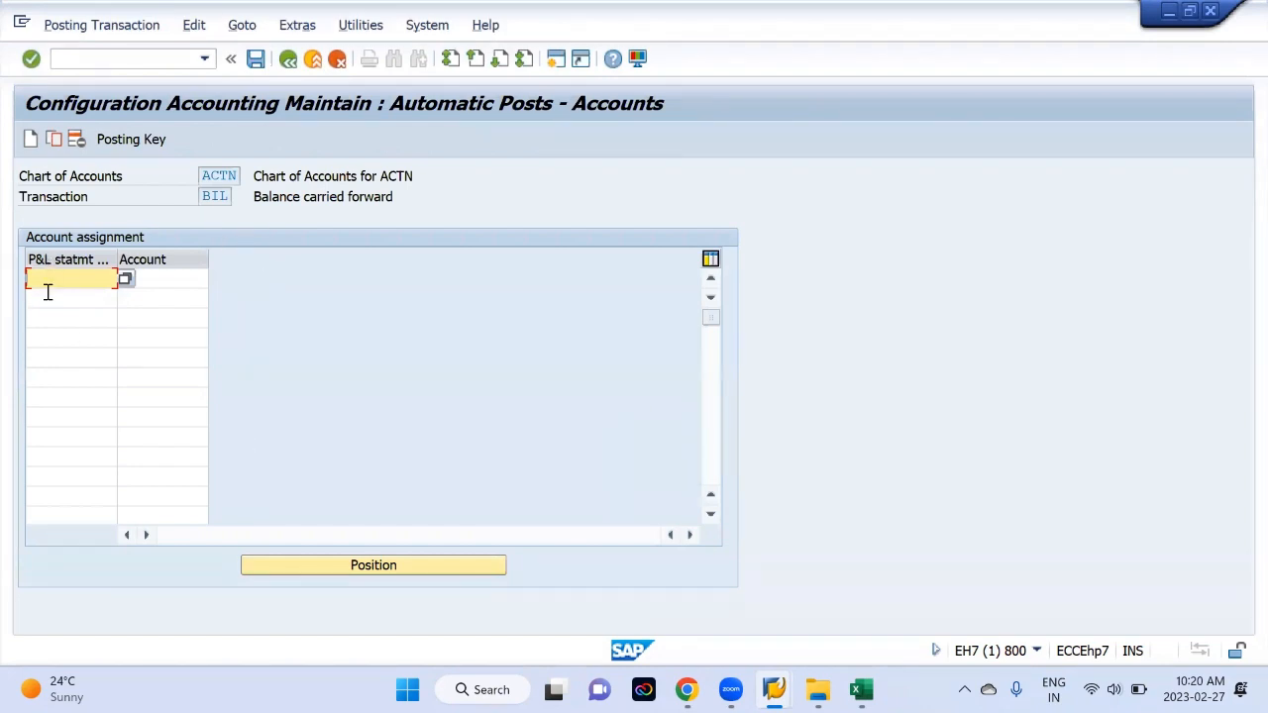
Look up the P&L statement value in the Excel notes and enter X as the P&L statement account type in SAP
key(alt+Tab)
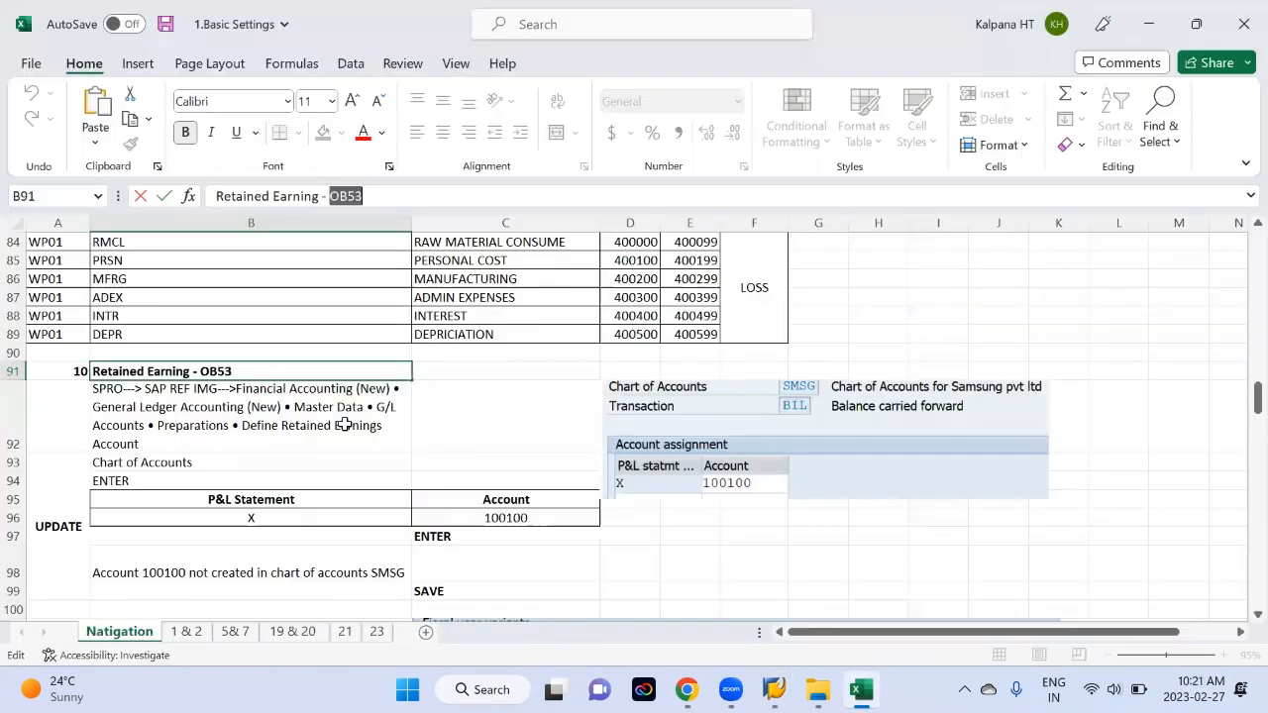
scroll(280, 472, down, 1)
click(279, 463)
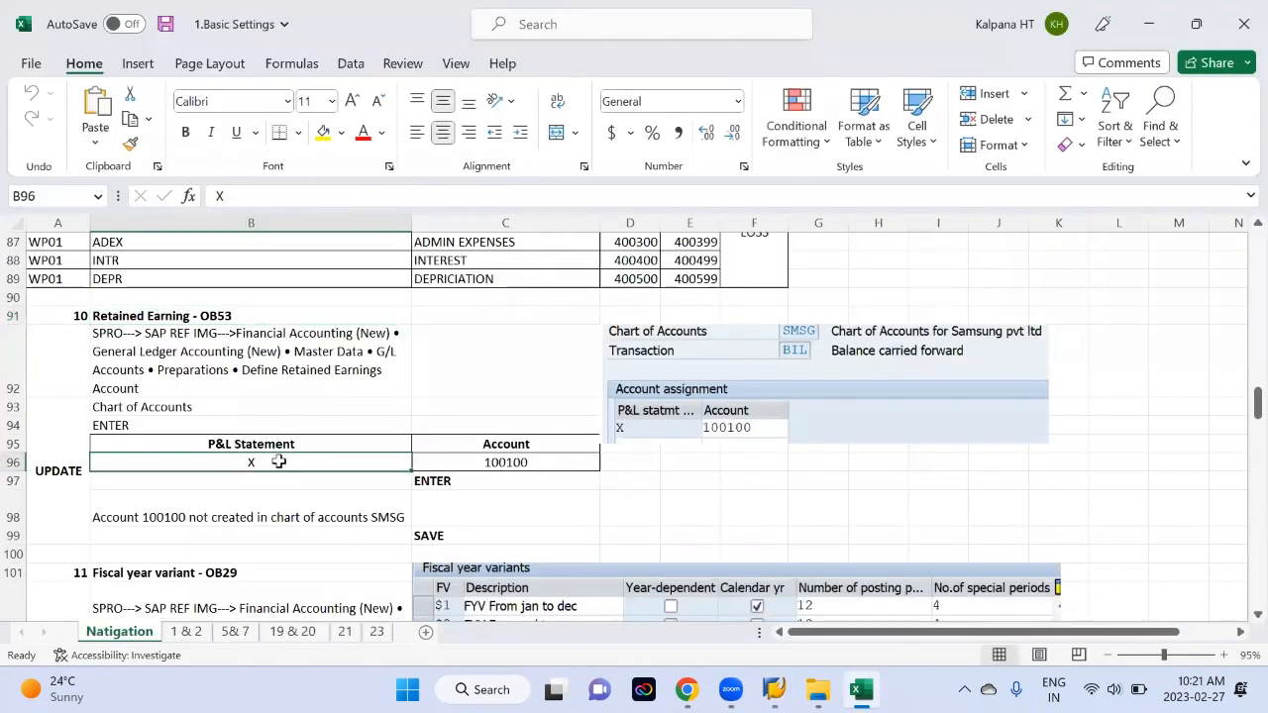
key(ctrl+c)
key(alt+Tab)
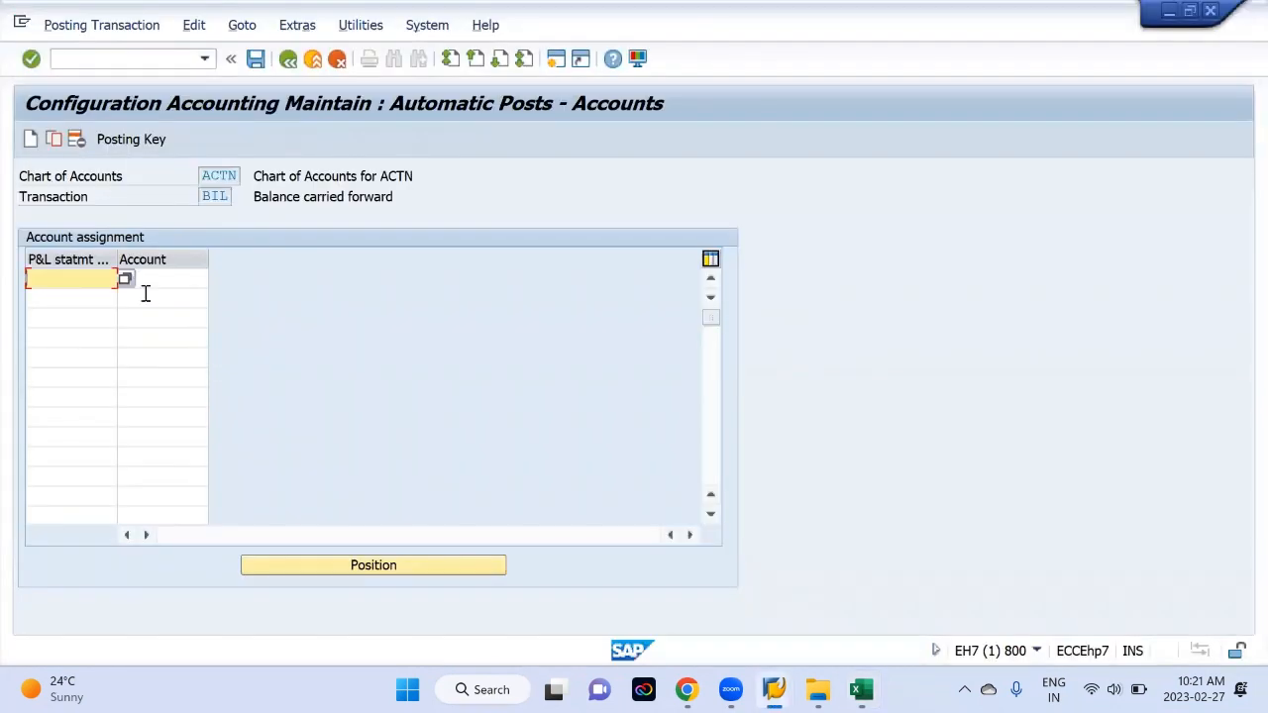
text(x)
key(Tab)
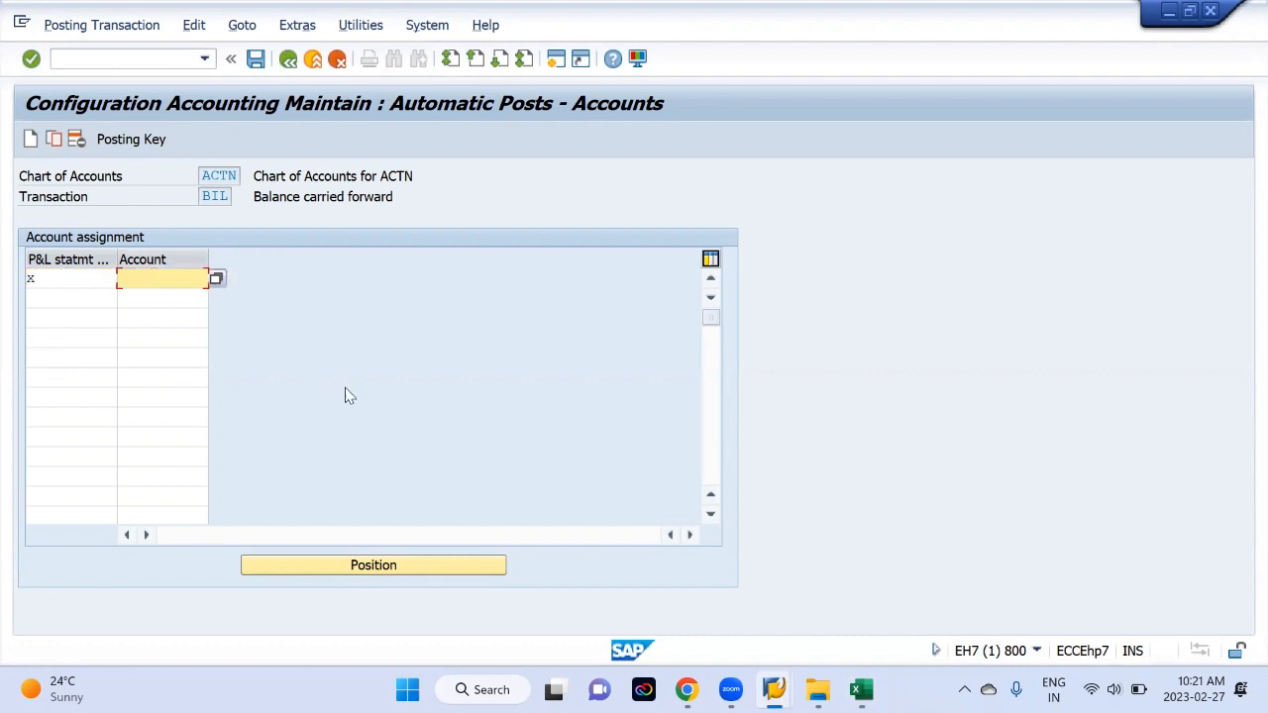
Copy account 100100 from the Excel notes into the Account field of the X row in SAP and confirm the entry
key(alt+Tab)
click(555, 463)
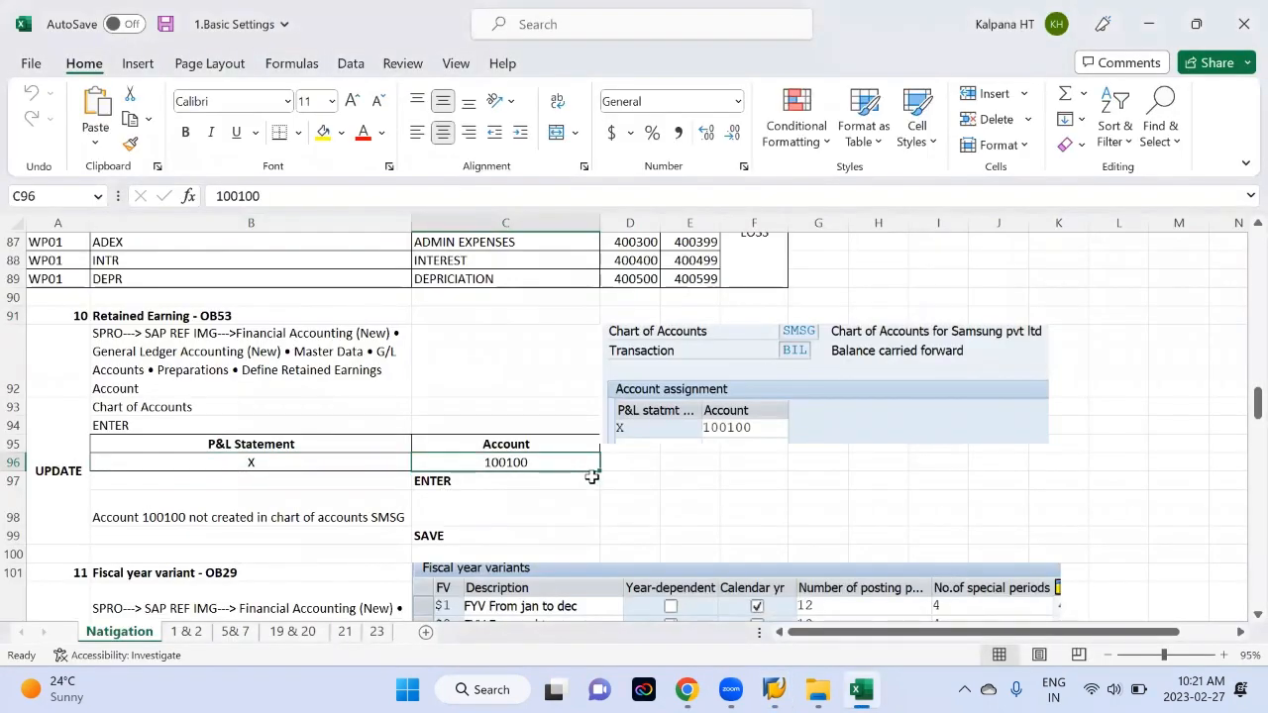
key(ctrl+c)
key(alt+Tab)
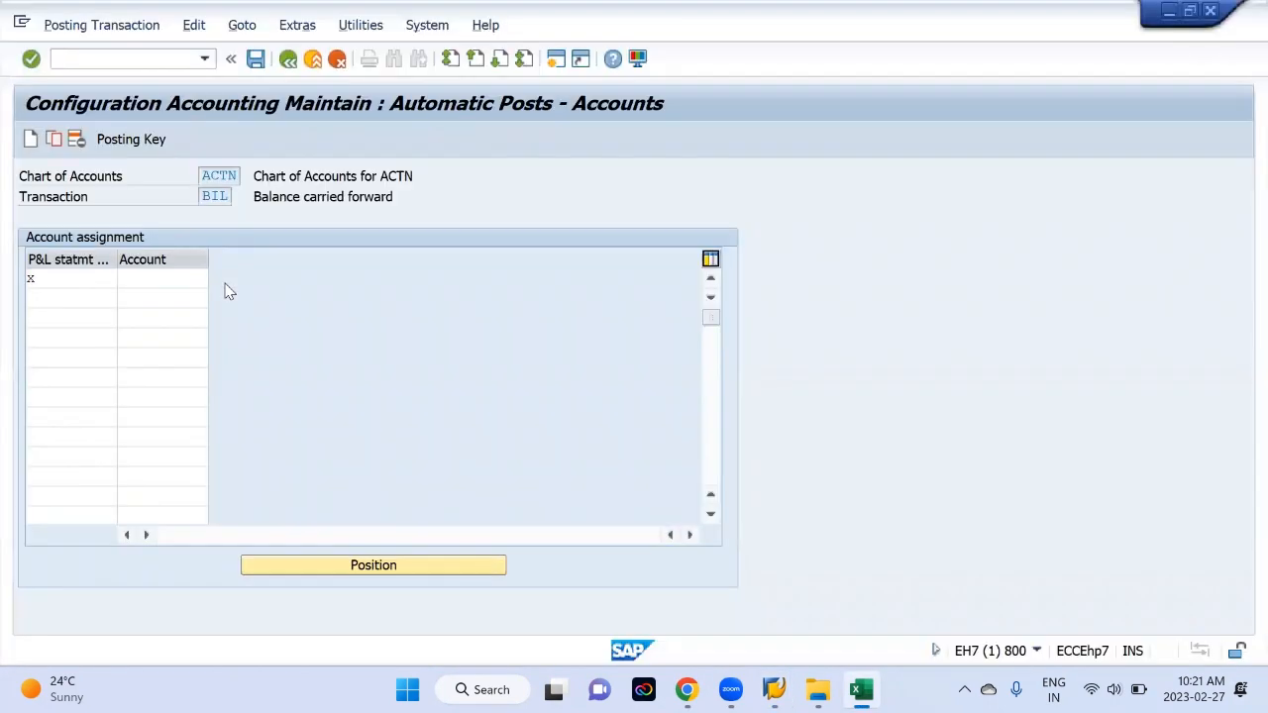
key(ctrl+v)
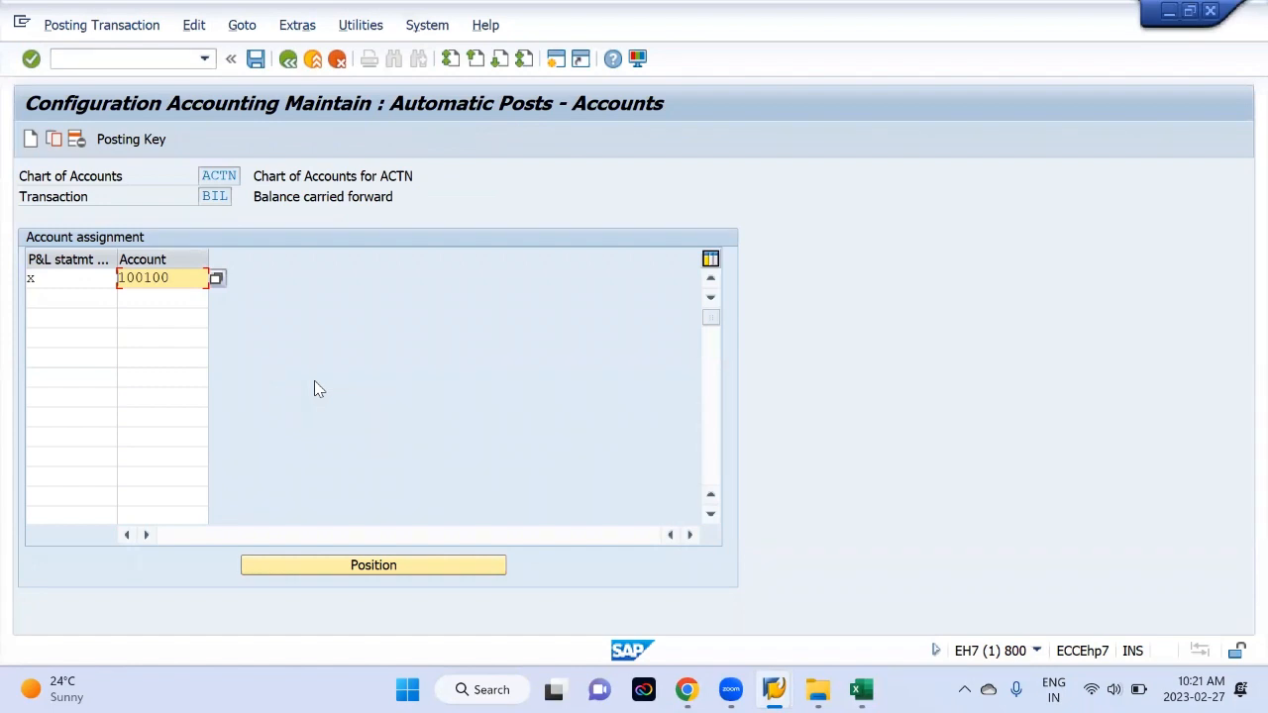
key(Return)
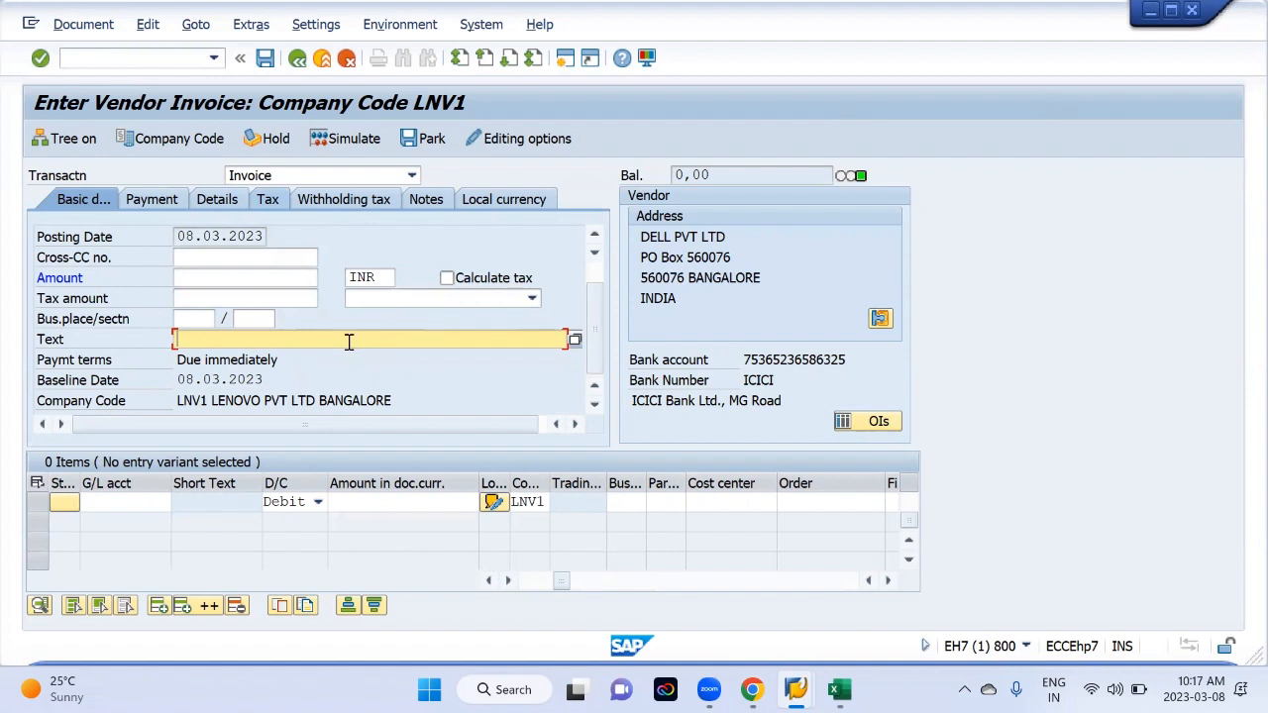
Examine the vendor invoice's line-item amount and cost center fields, plus the Field Status Variant notes in the Excel workbook
click(394, 503)
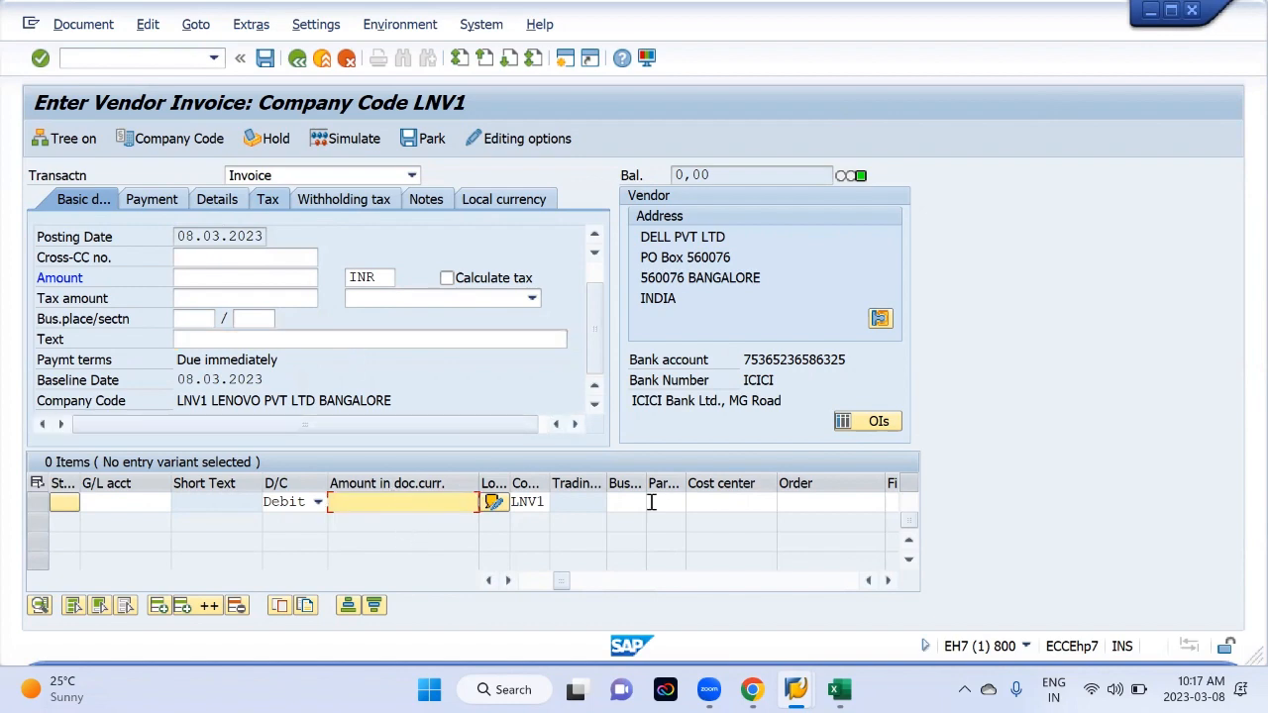
click(713, 501)
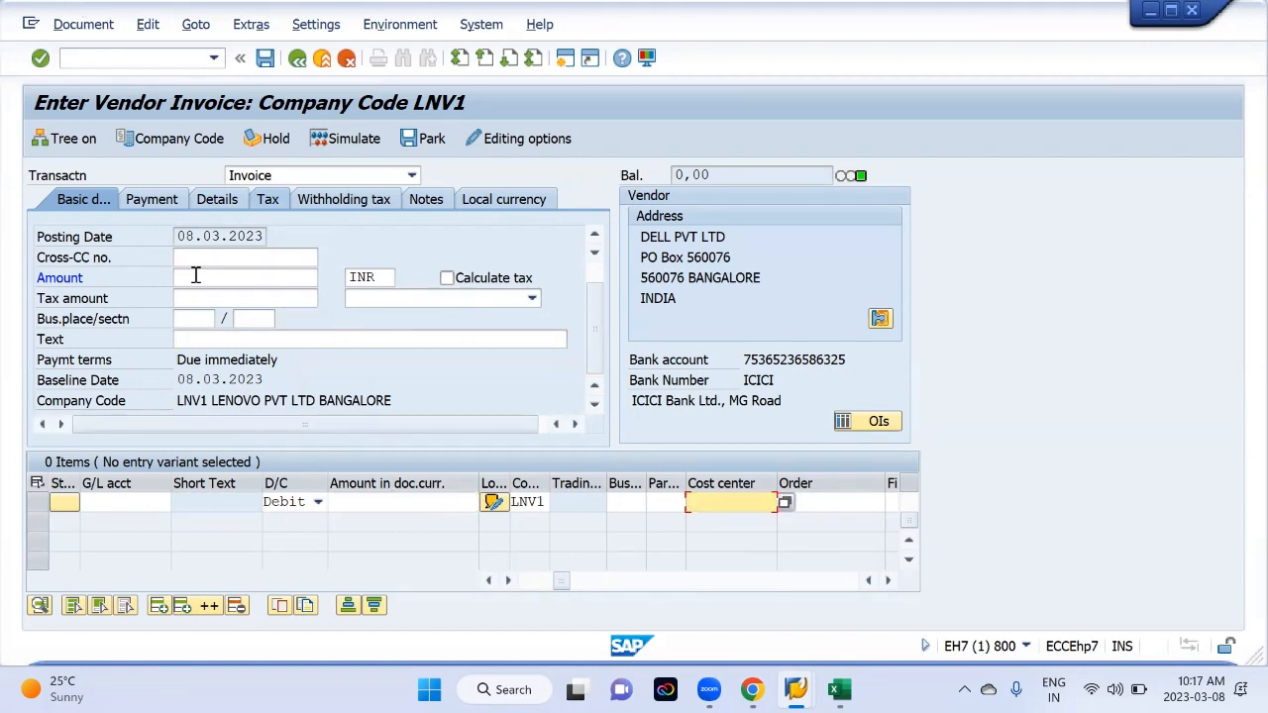
key(alt+Tab)
key(alt+Tab)
key(alt+Tab)
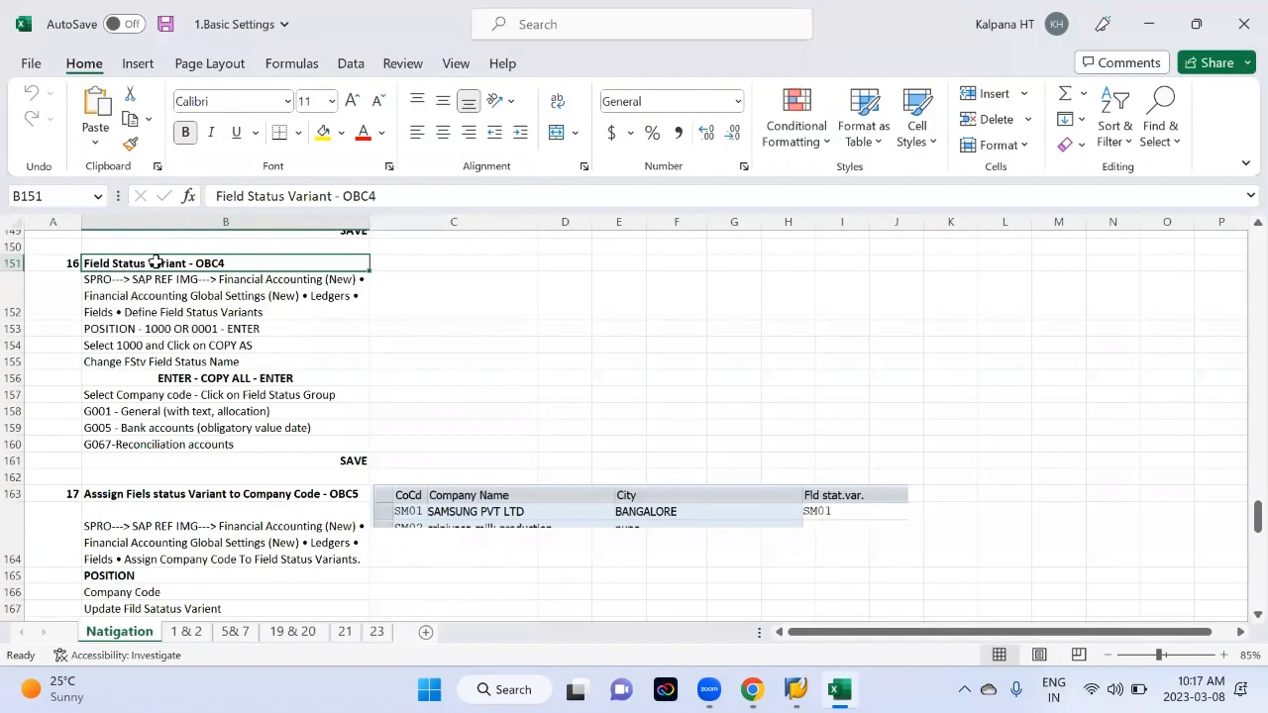
click(218, 494)
click(188, 305)
Return to SAP, open a new session and run transaction SPRO
key(alt+Tab)
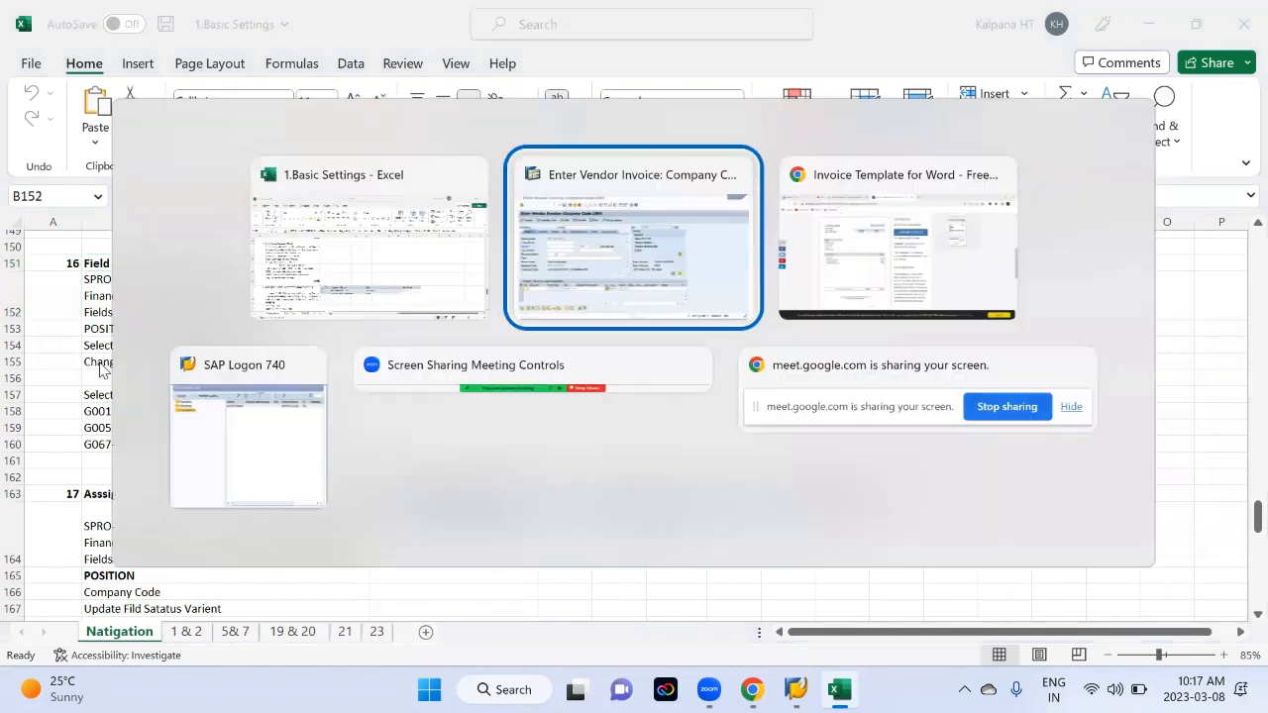
key(Tab)
key(shift+Tab)
click(565, 57)
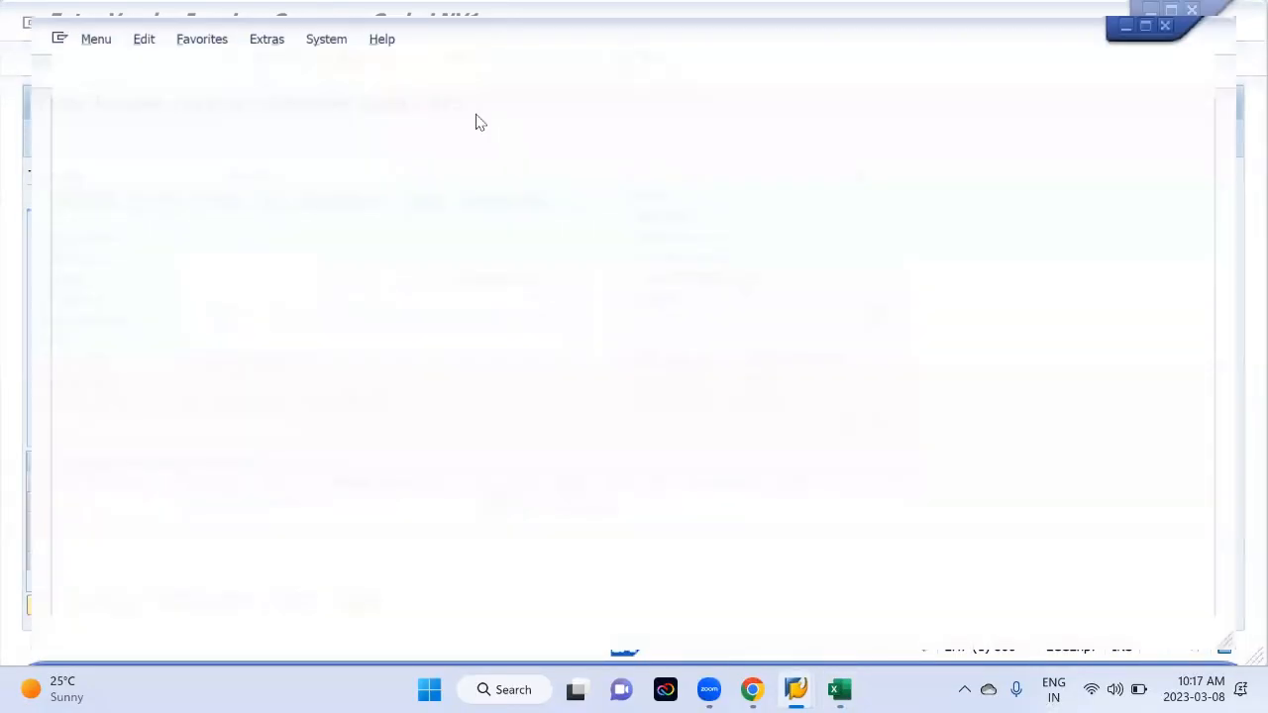
text(spro)
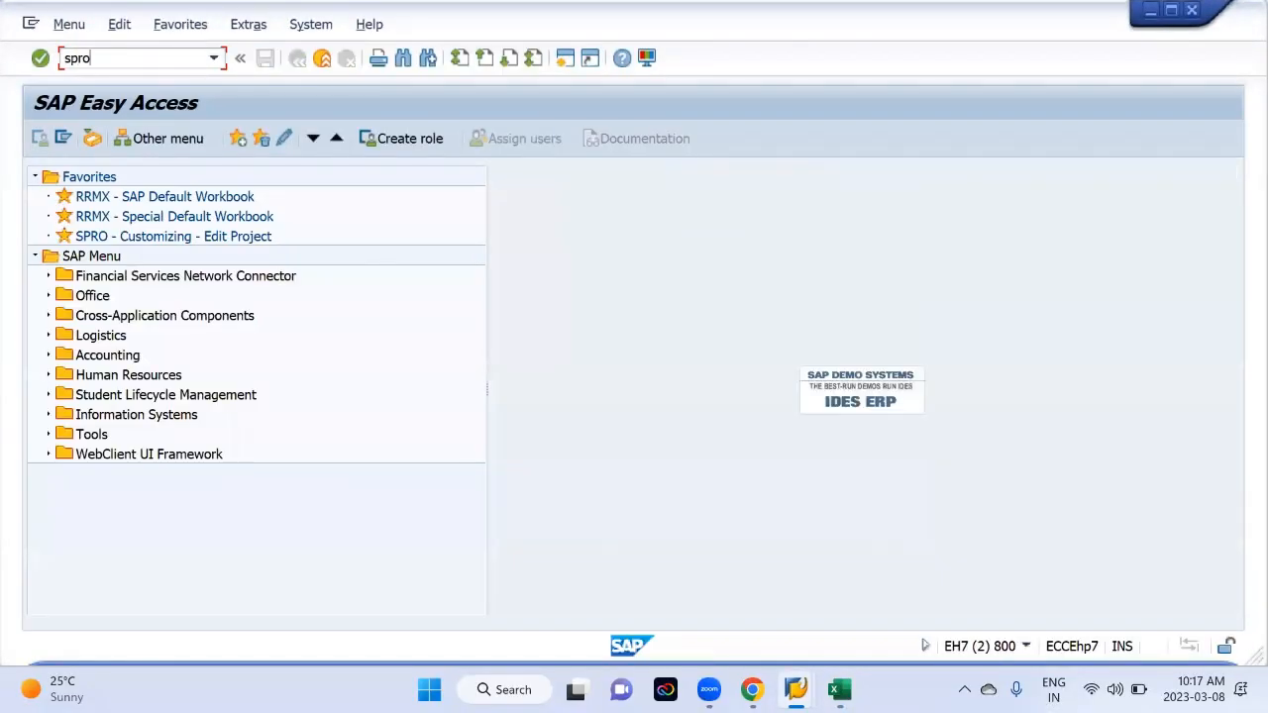
key(Return)
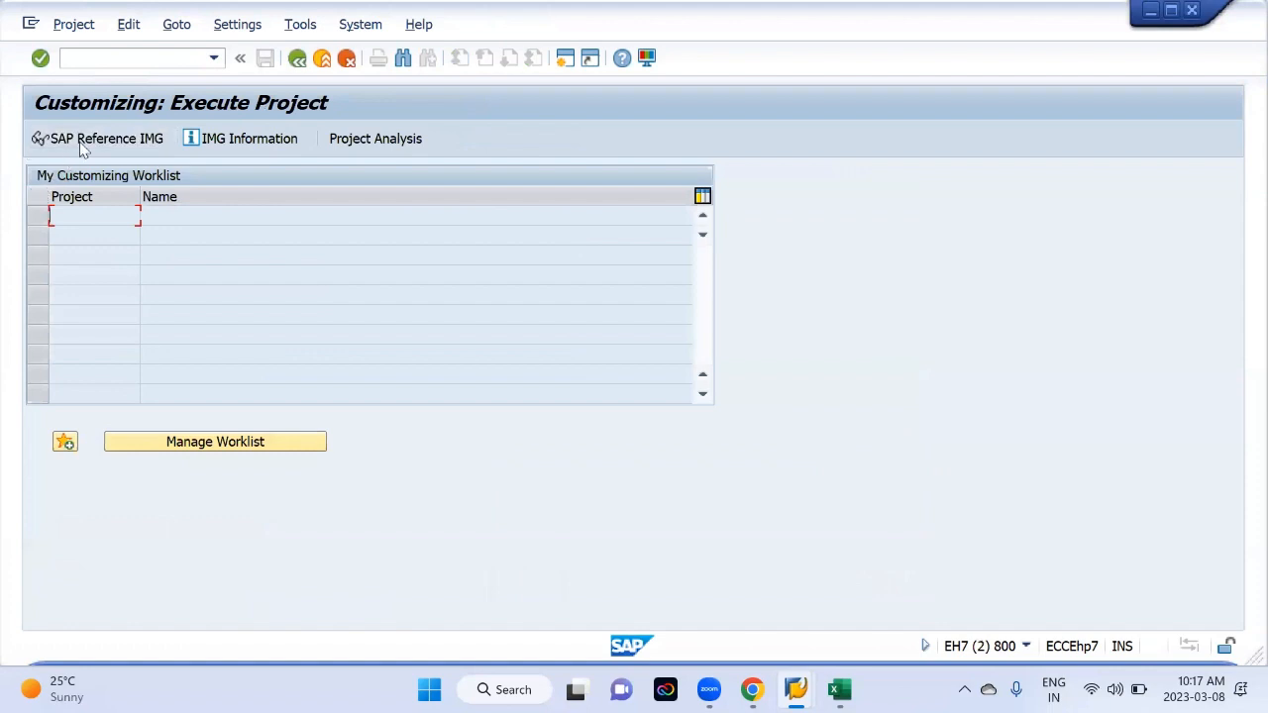
Open the SAP Reference IMG, check the Define Field Status Variants path in the Excel notes and return to SAP
click(85, 140)
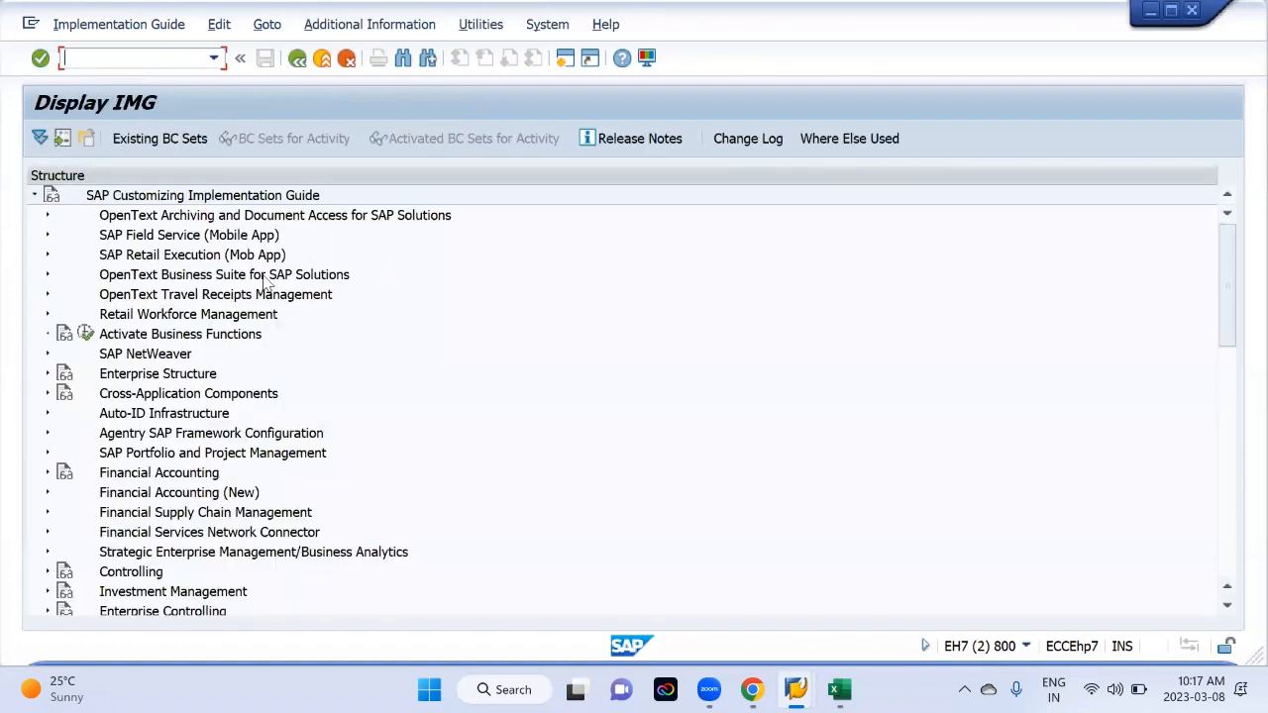
key(alt+Tab)
key(alt+Tab)
key(Tab)
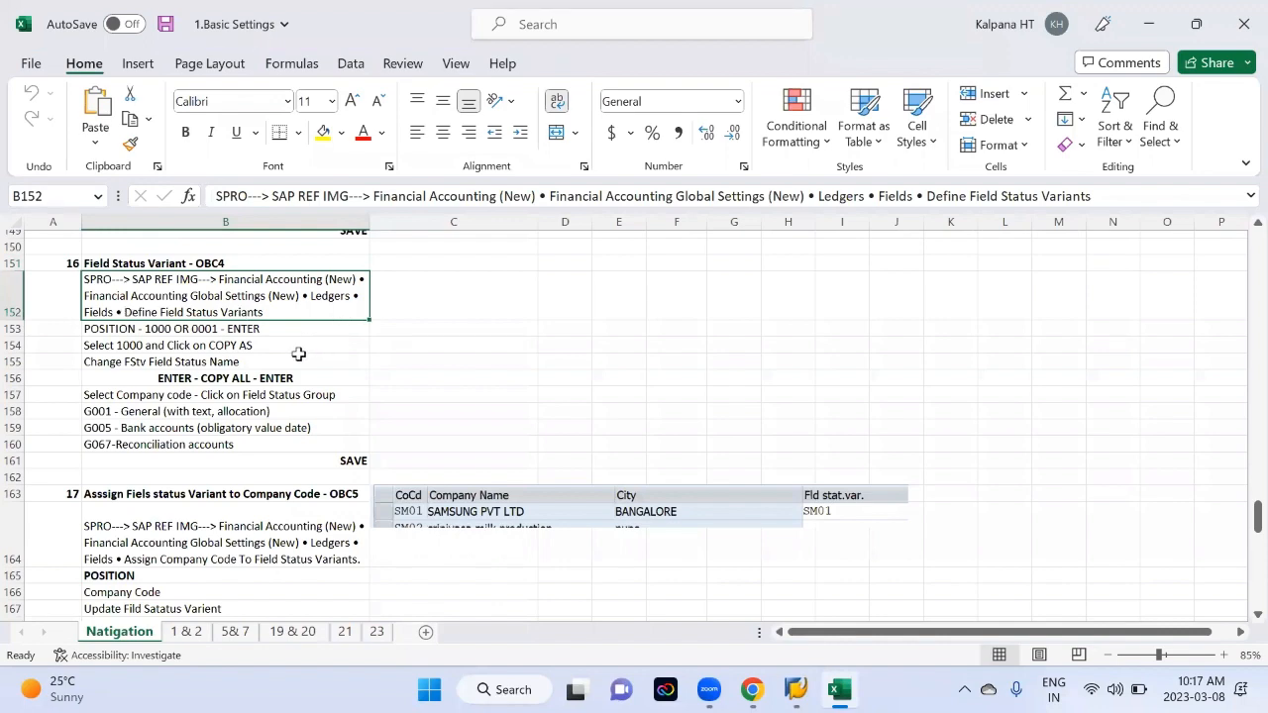
key(alt+Tab)
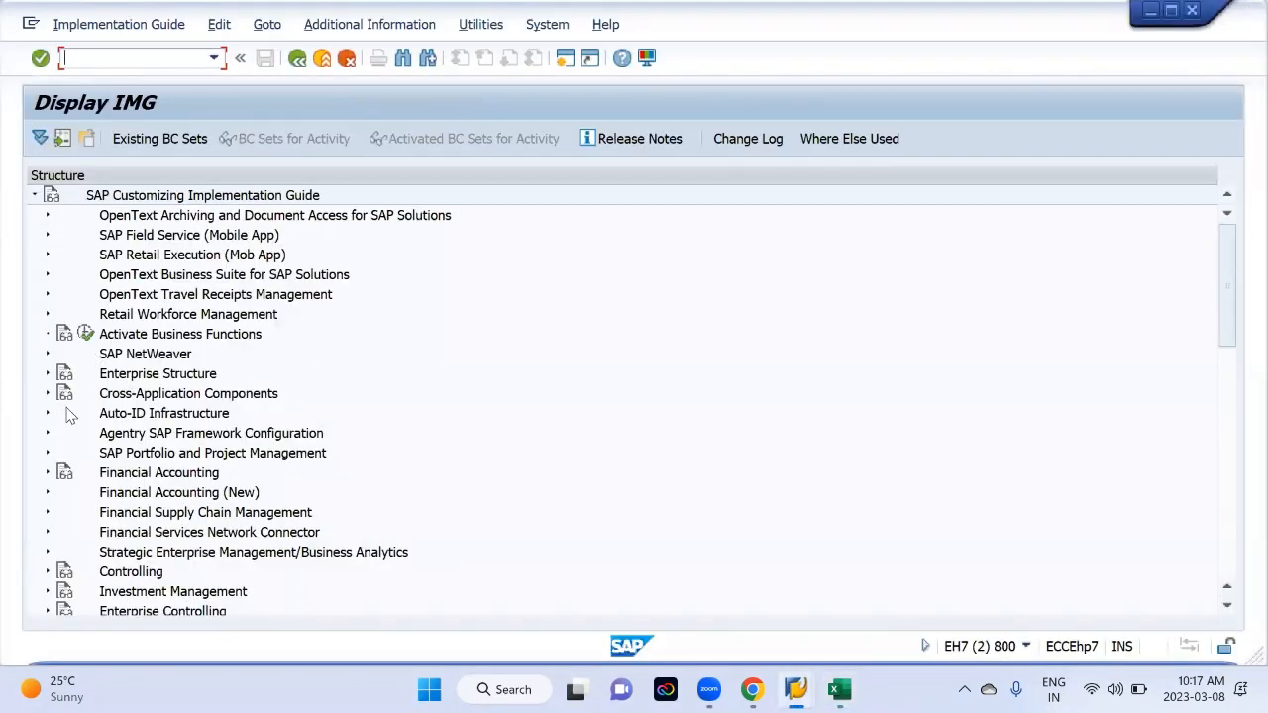
Expand Financial Accounting (New) and its Financial Accounting Global Settings (New) node in the IMG structure
scroll(65, 455, down, 1)
click(48, 453)
scroll(52, 451, down, 1)
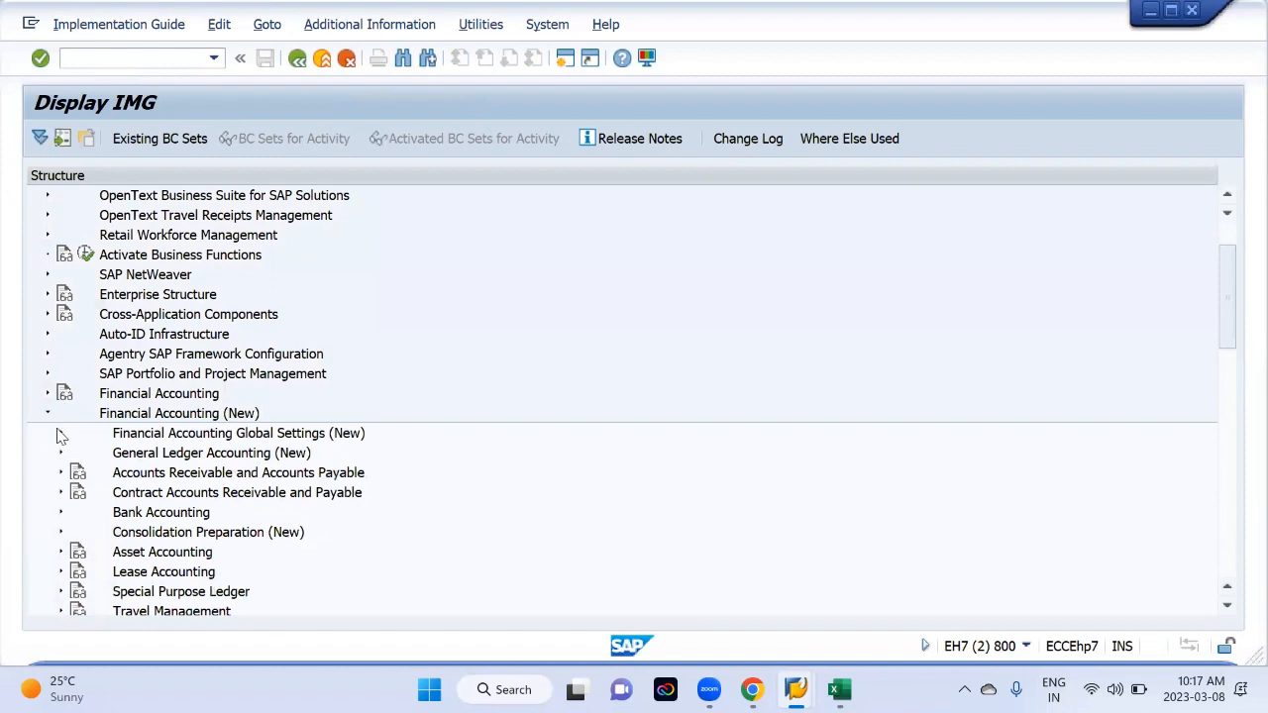
click(60, 433)
scroll(149, 466, down, 2)
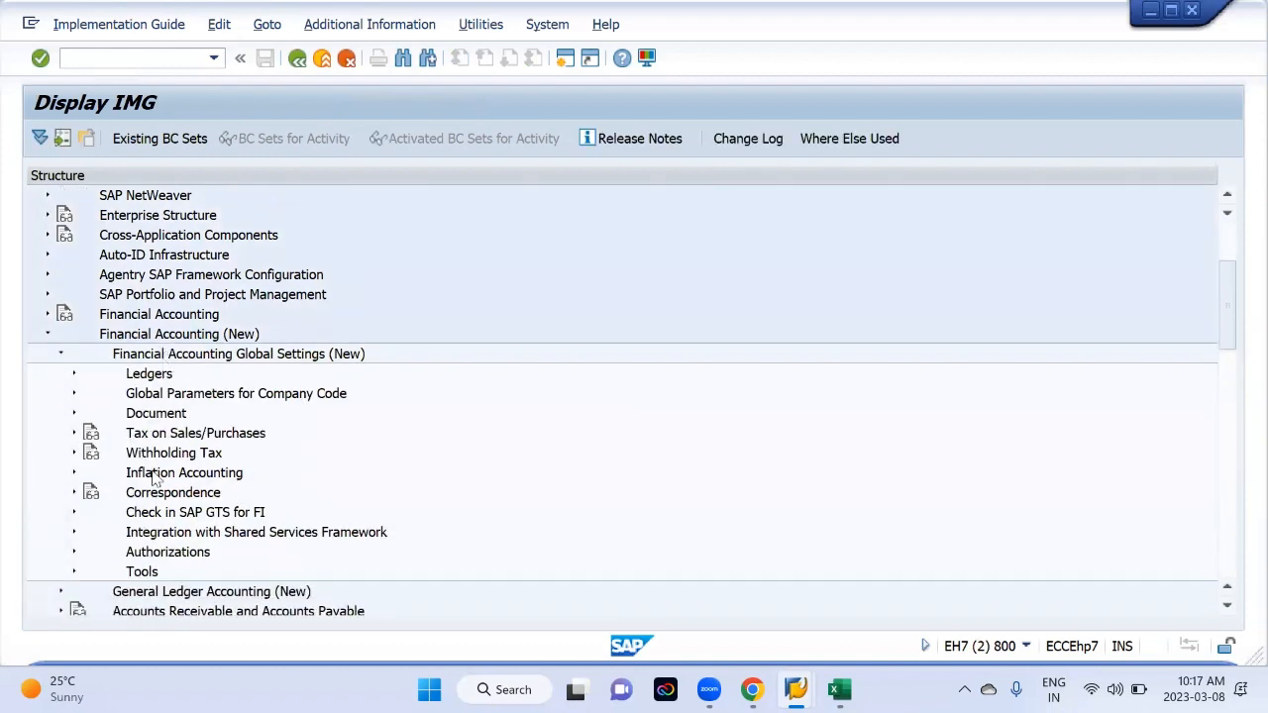
scroll(238, 458, down, 1)
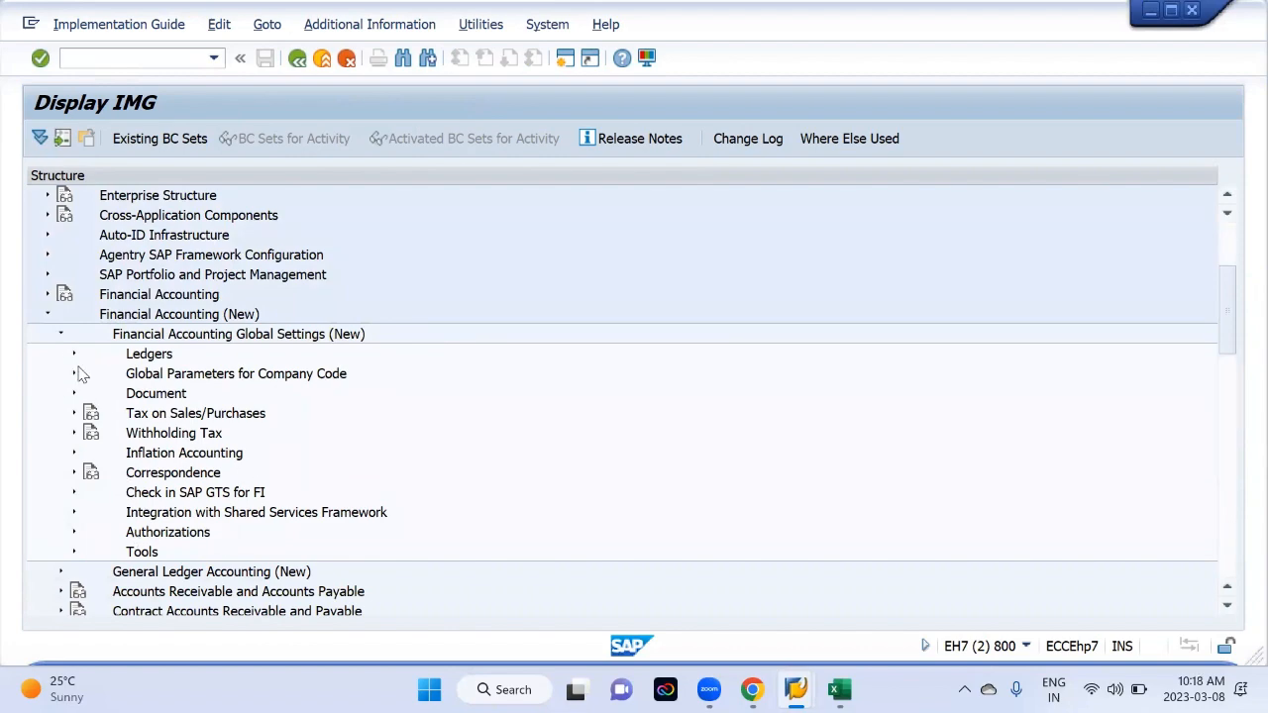
Recheck the path in the Excel notes, then expand Ledgers and Fields in SAP and execute Define Field Status Variants
key(alt+Tab)
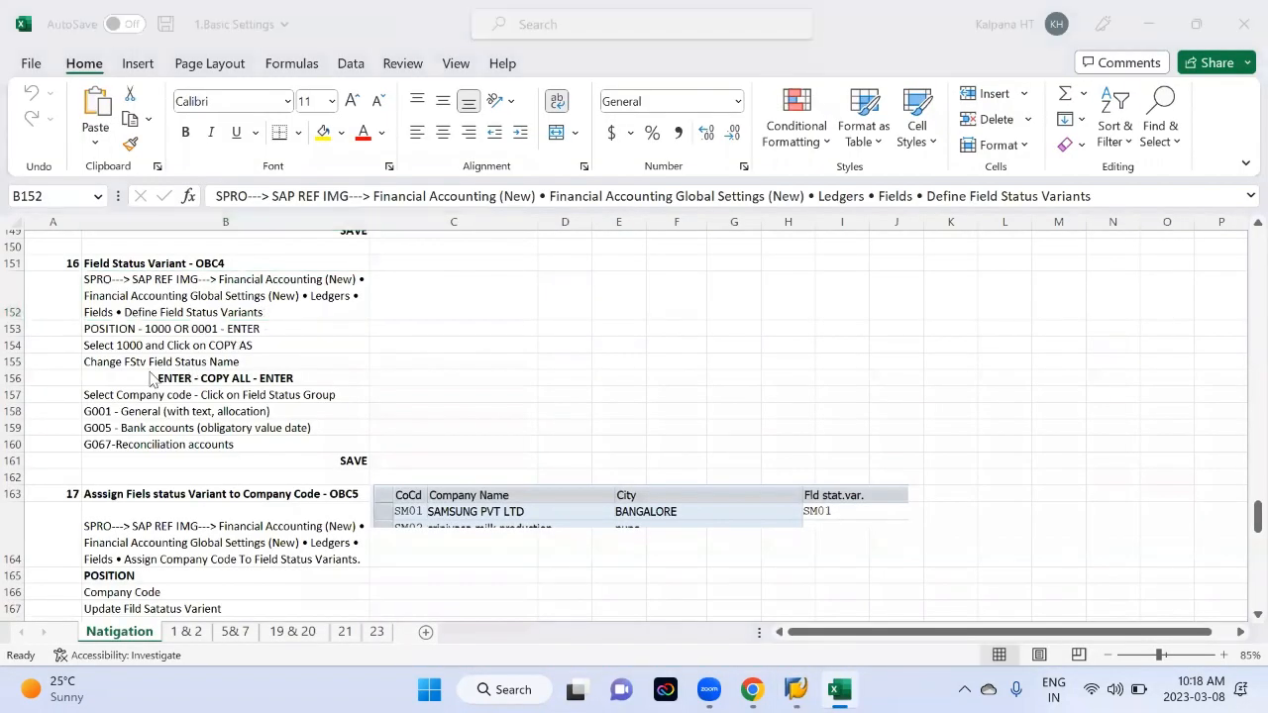
key(alt+Tab)
click(73, 355)
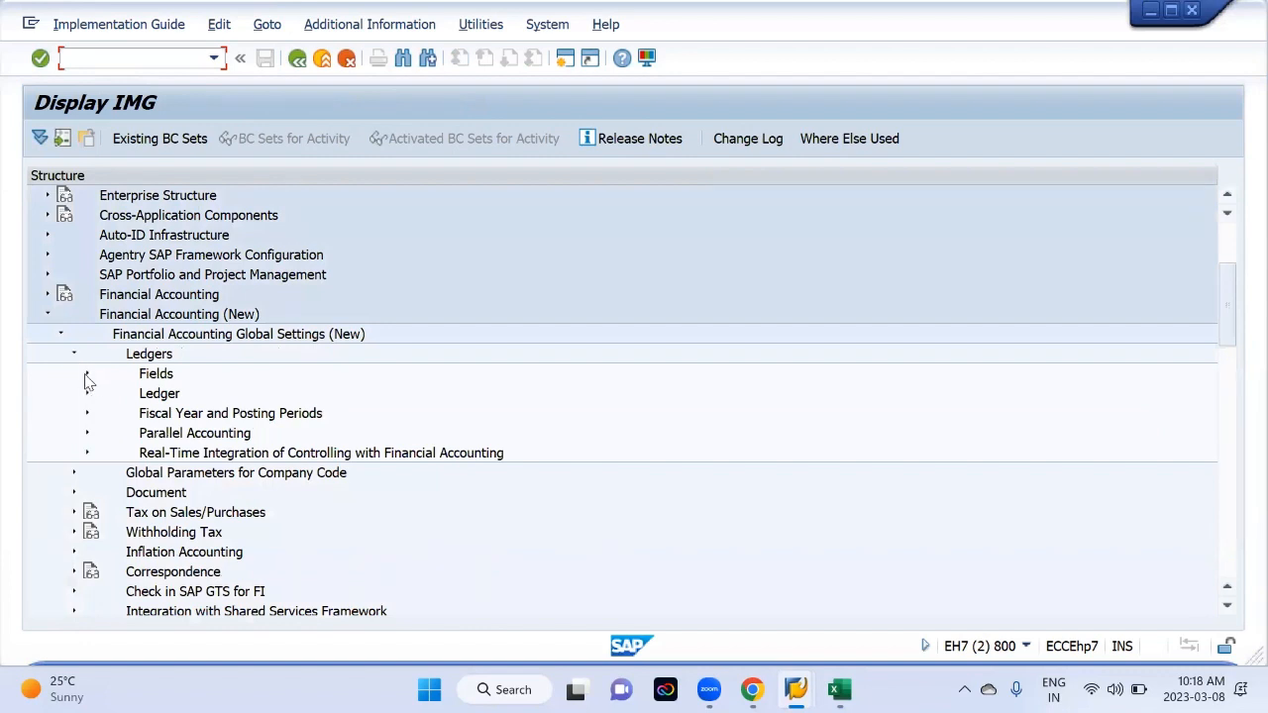
click(86, 374)
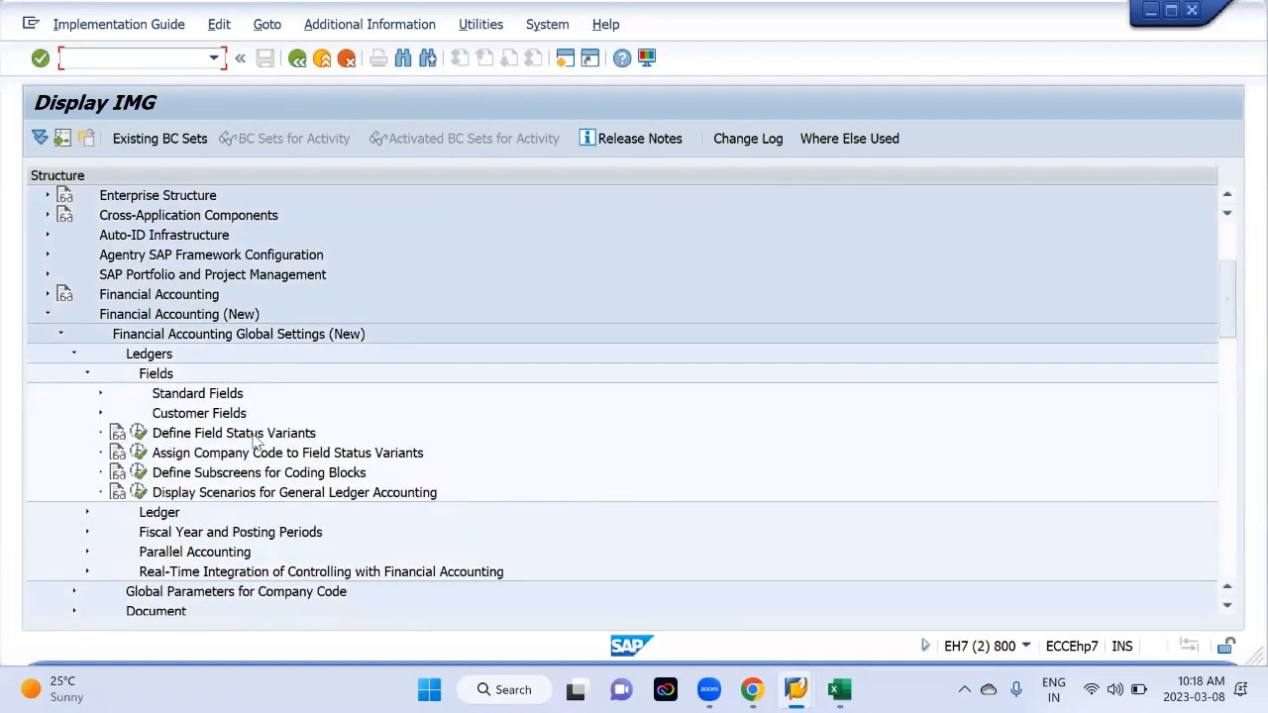
click(140, 434)
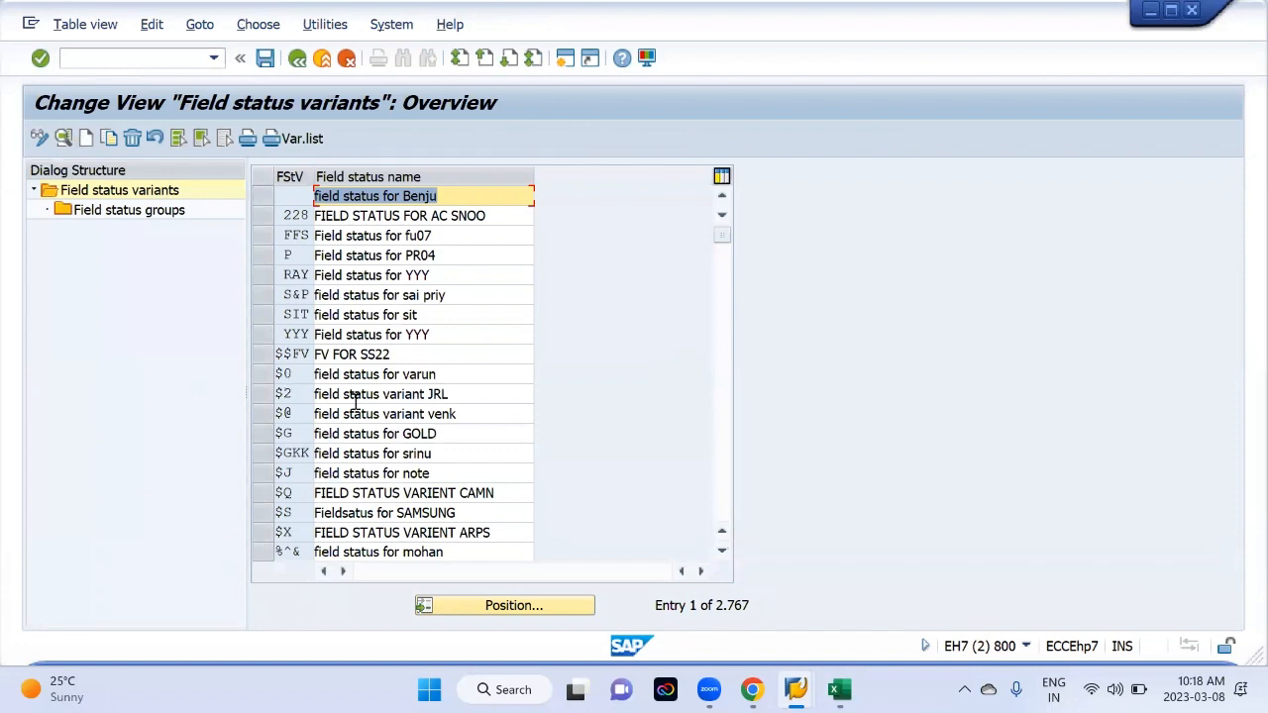
Find field status variant 0001 in the overview, select it and open its field status groups
scroll(349, 317, down, 2)
scroll(349, 319, down, 6)
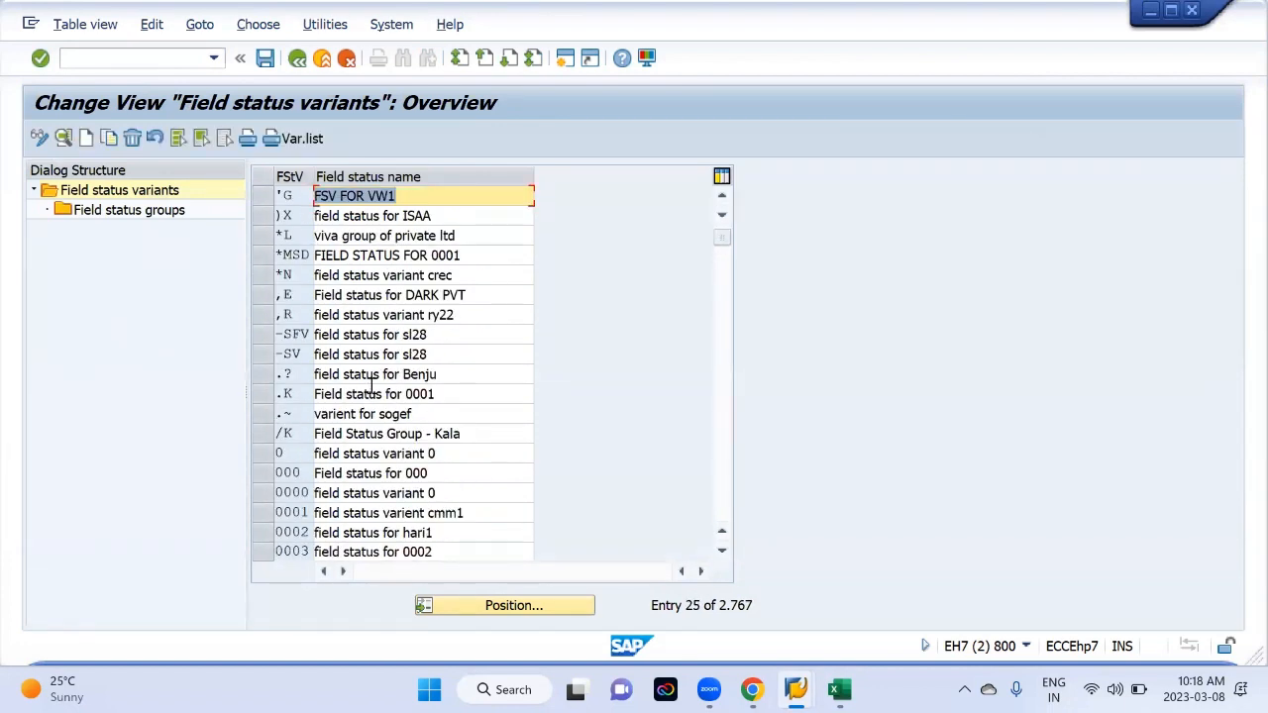
scroll(369, 386, down, 2)
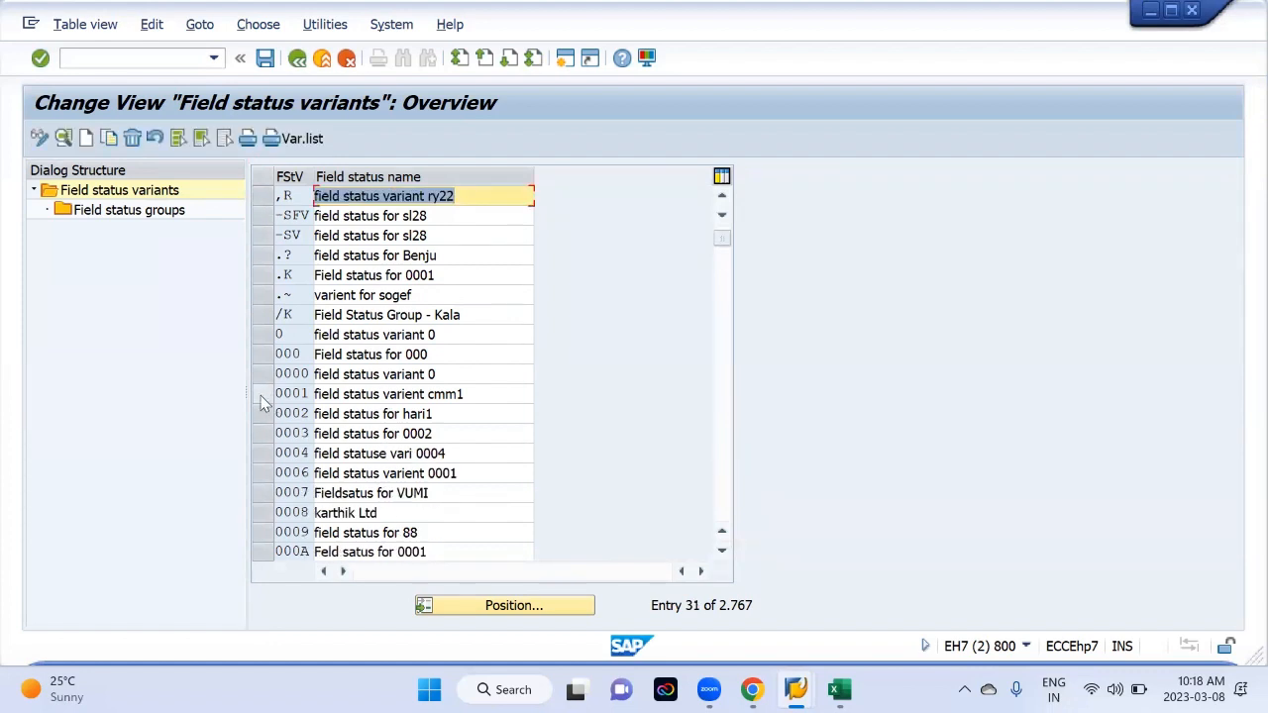
click(291, 394)
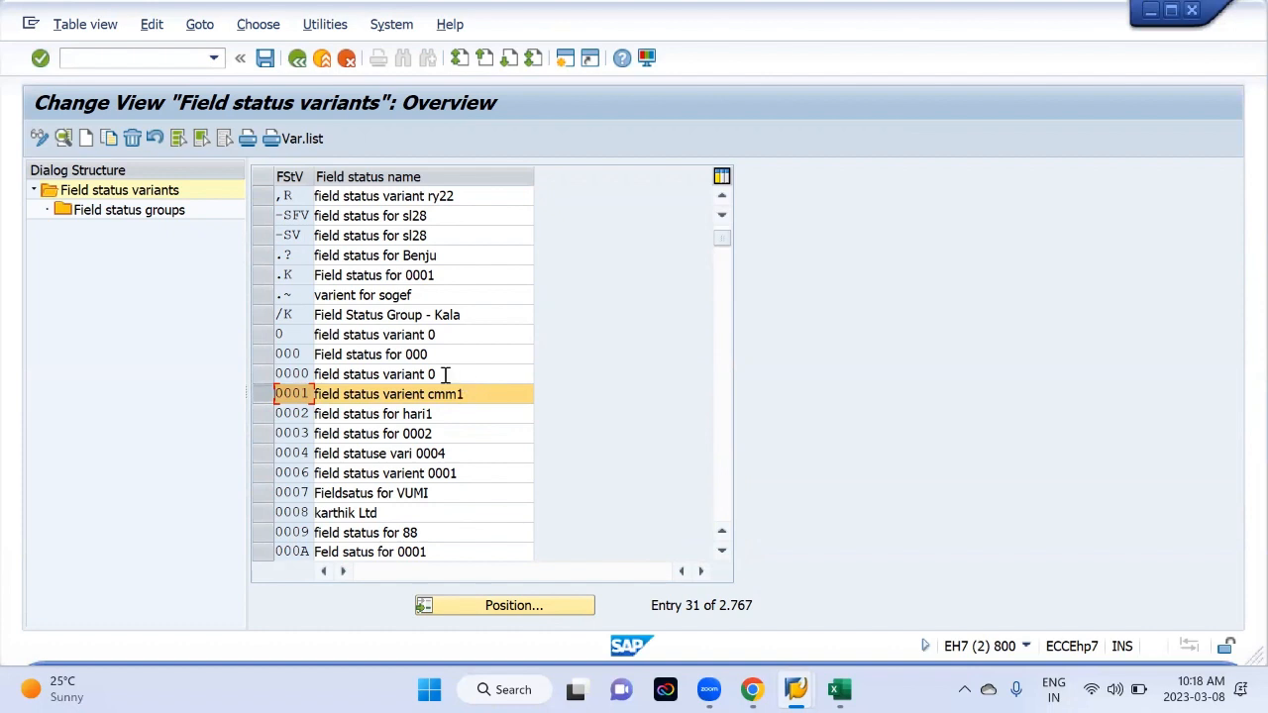
double_click(136, 216)
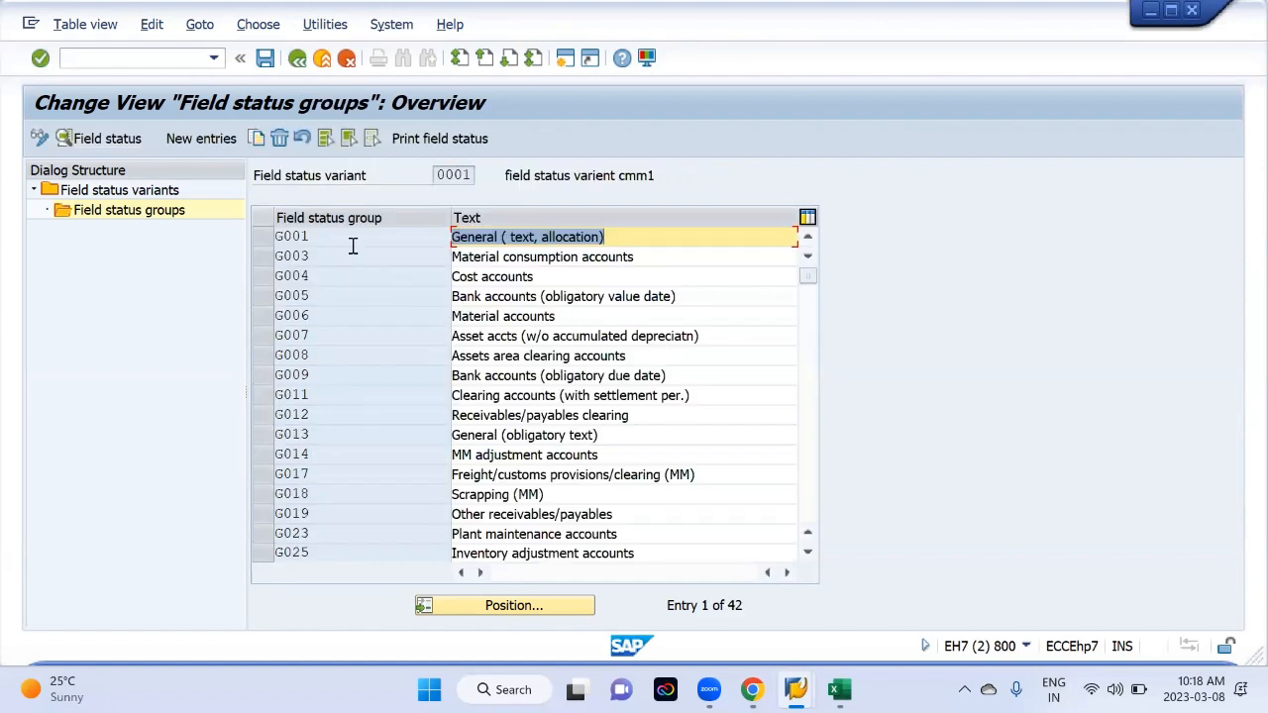
Review the field status groups of variant 0001, inspect group G009's overview and return to the field status variants list
scroll(369, 362, down, 7)
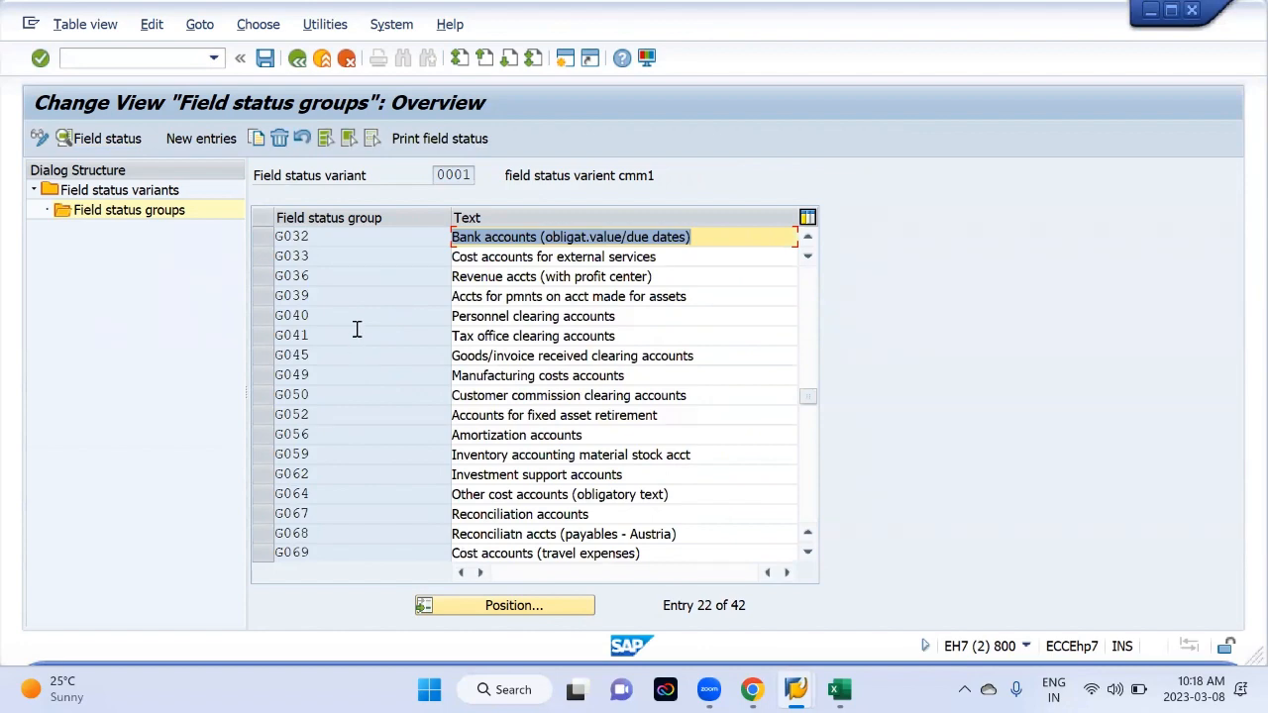
scroll(424, 374, down, 2)
scroll(397, 387, up, 7)
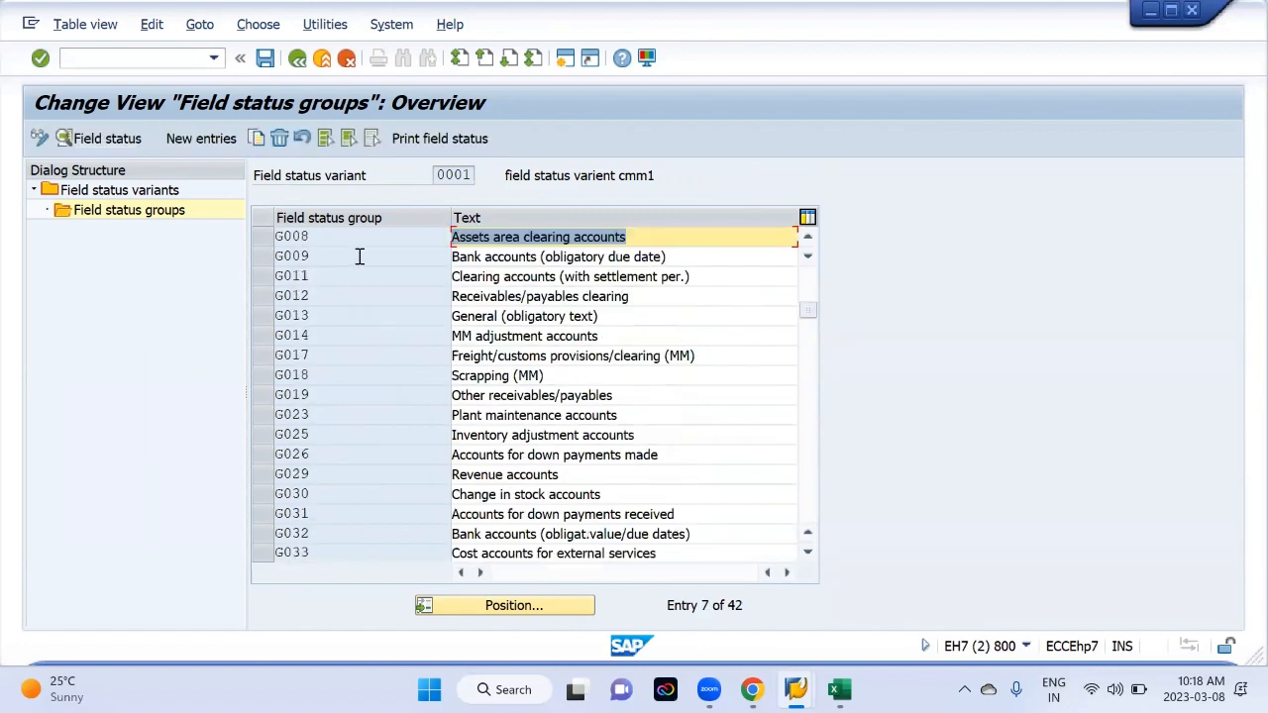
double_click(360, 256)
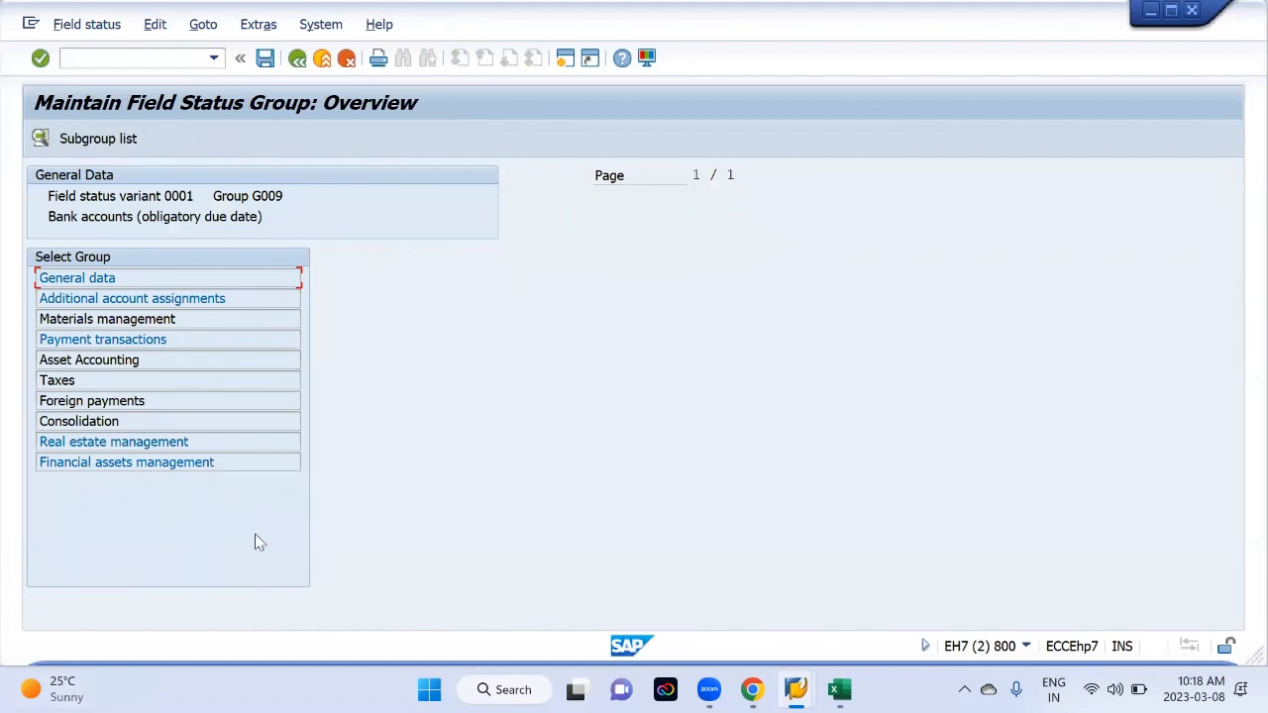
click(300, 65)
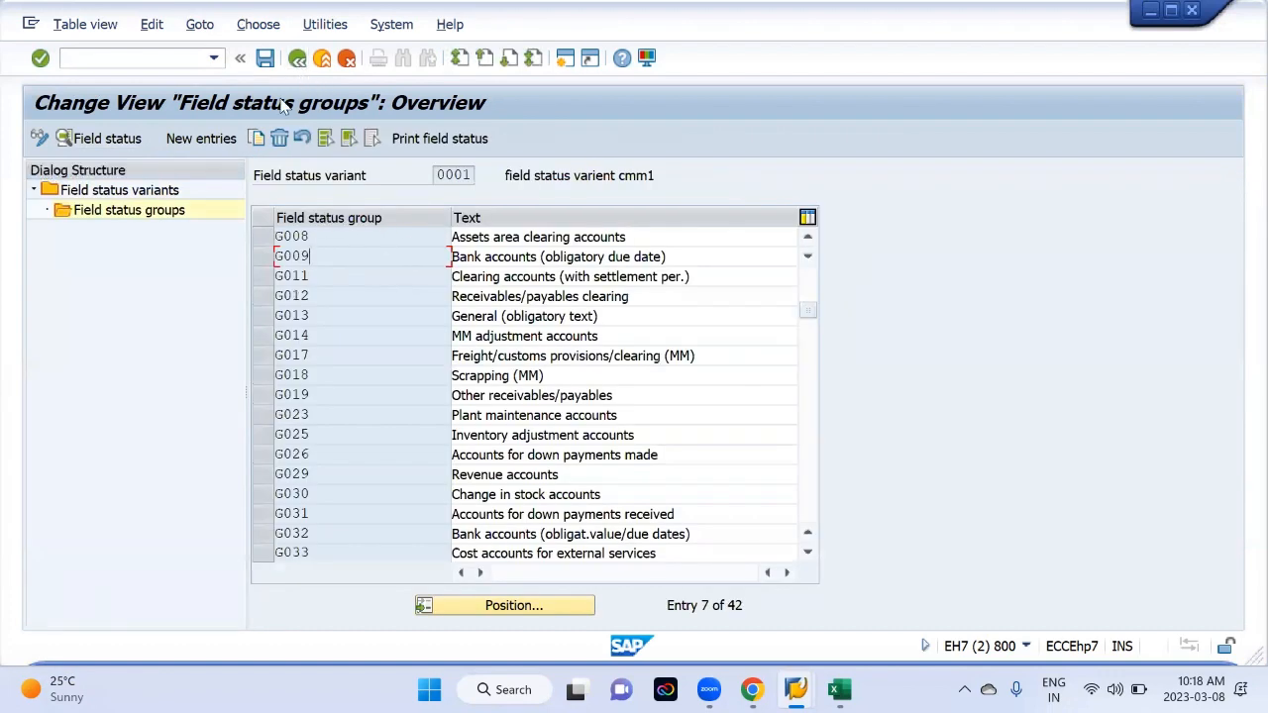
double_click(145, 196)
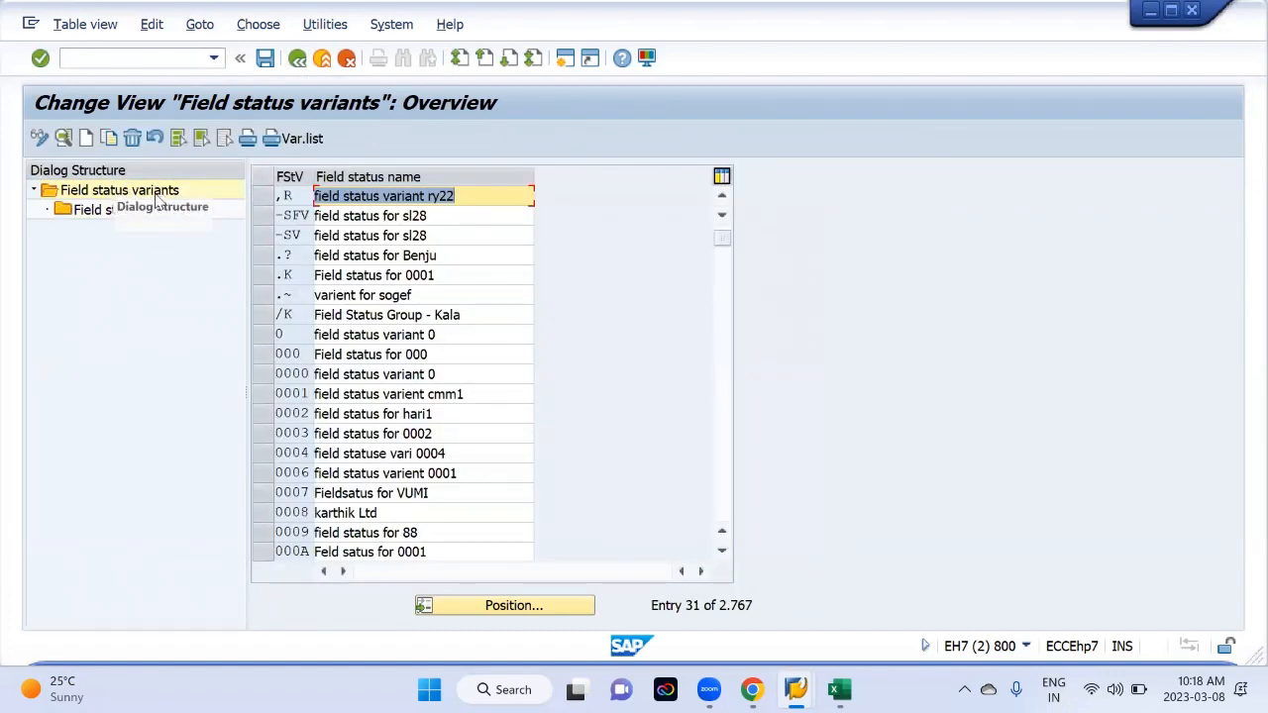
Start a copy of field status variant 0001 and set the new variant's key to MML1
click(261, 395)
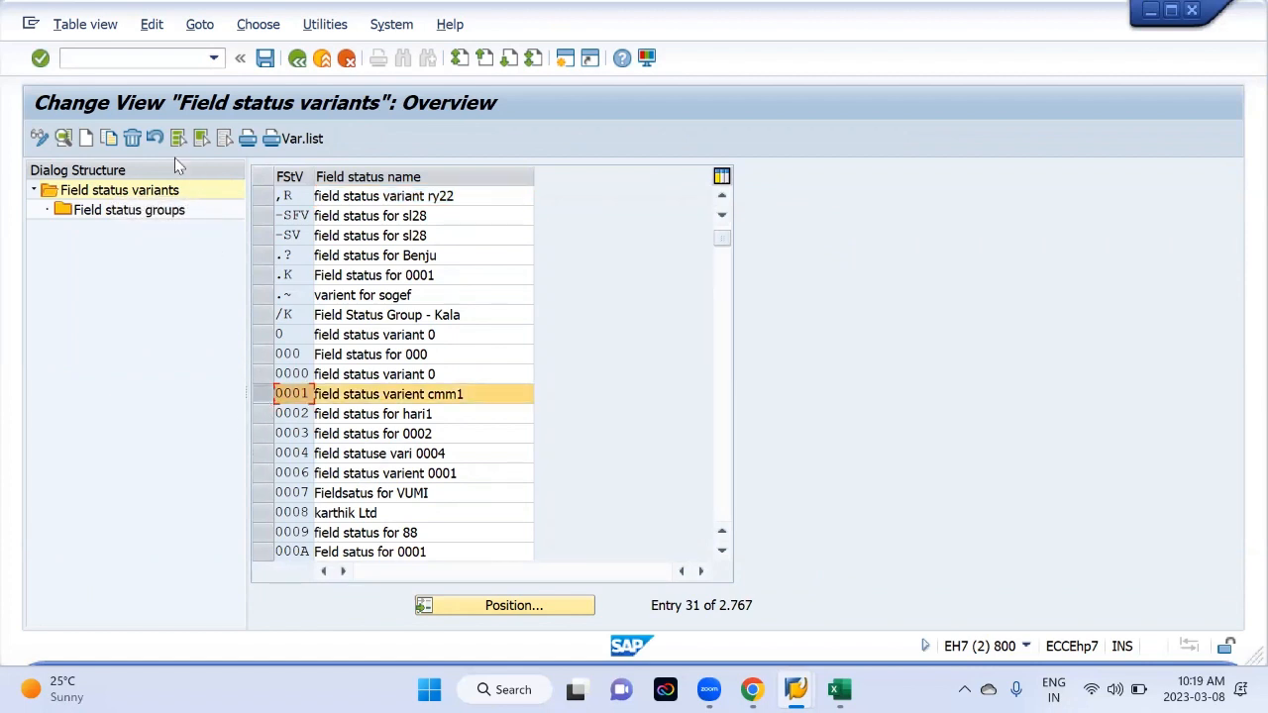
click(109, 140)
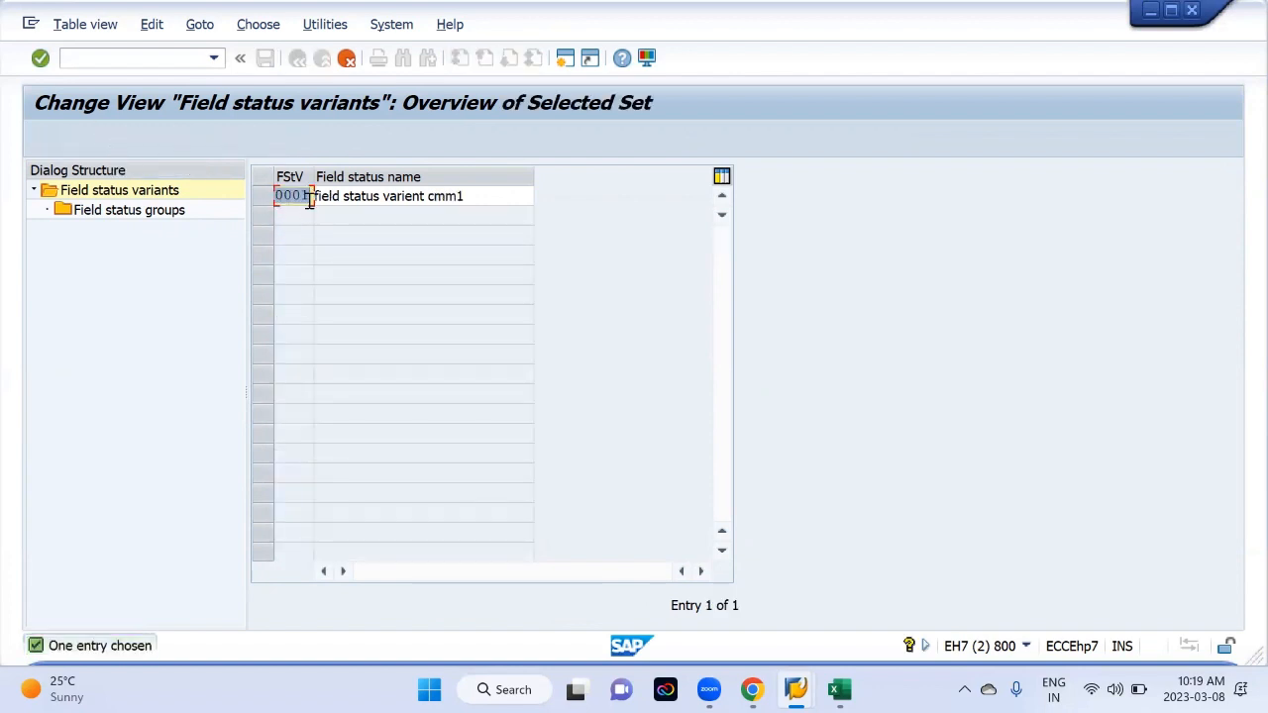
text(MML1)
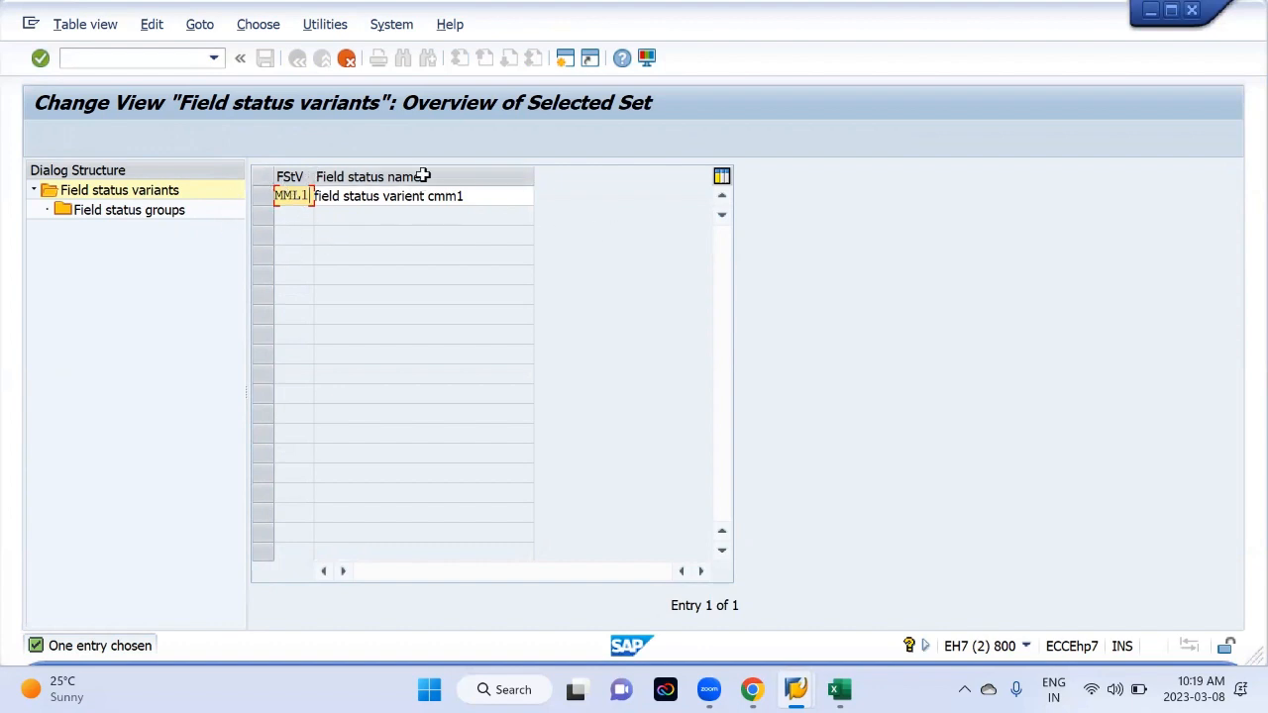
Name the copied variant "field status varient MML1" and copy it with all dependent entries
click(473, 195)
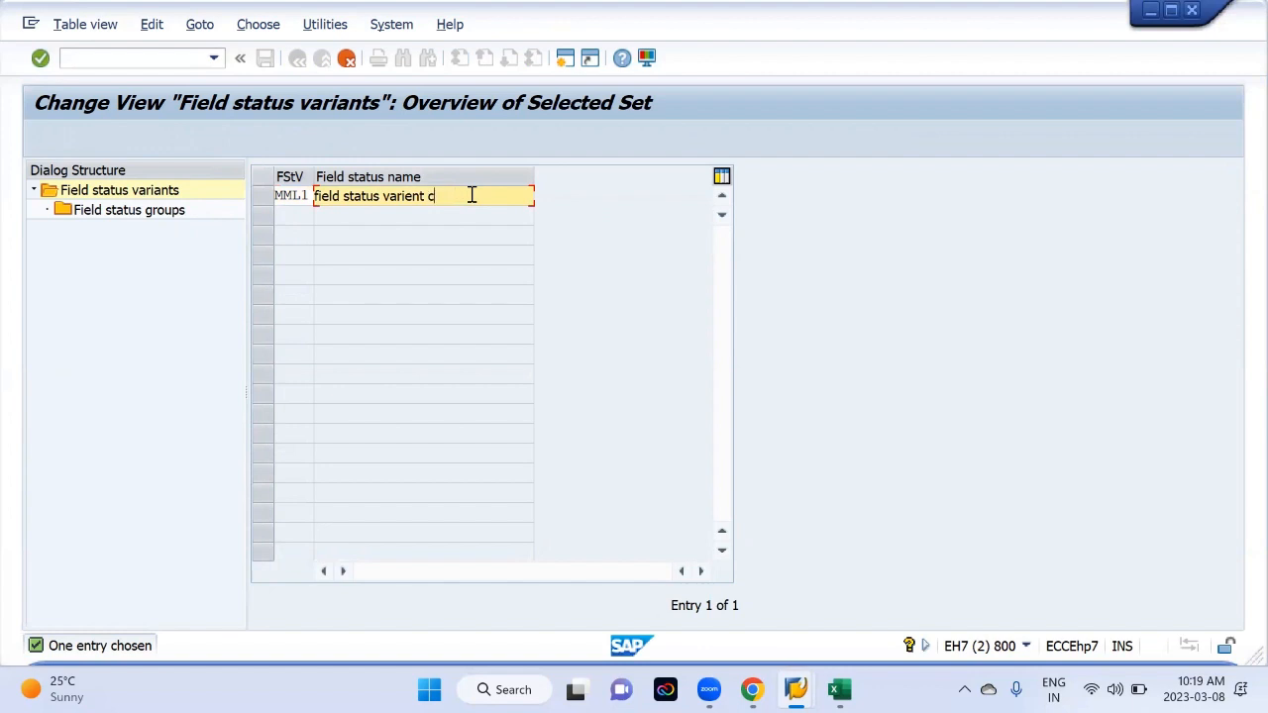
key(BackSpace)
text(F)
key(BackSpace)
text(f)
key(BackSpace)
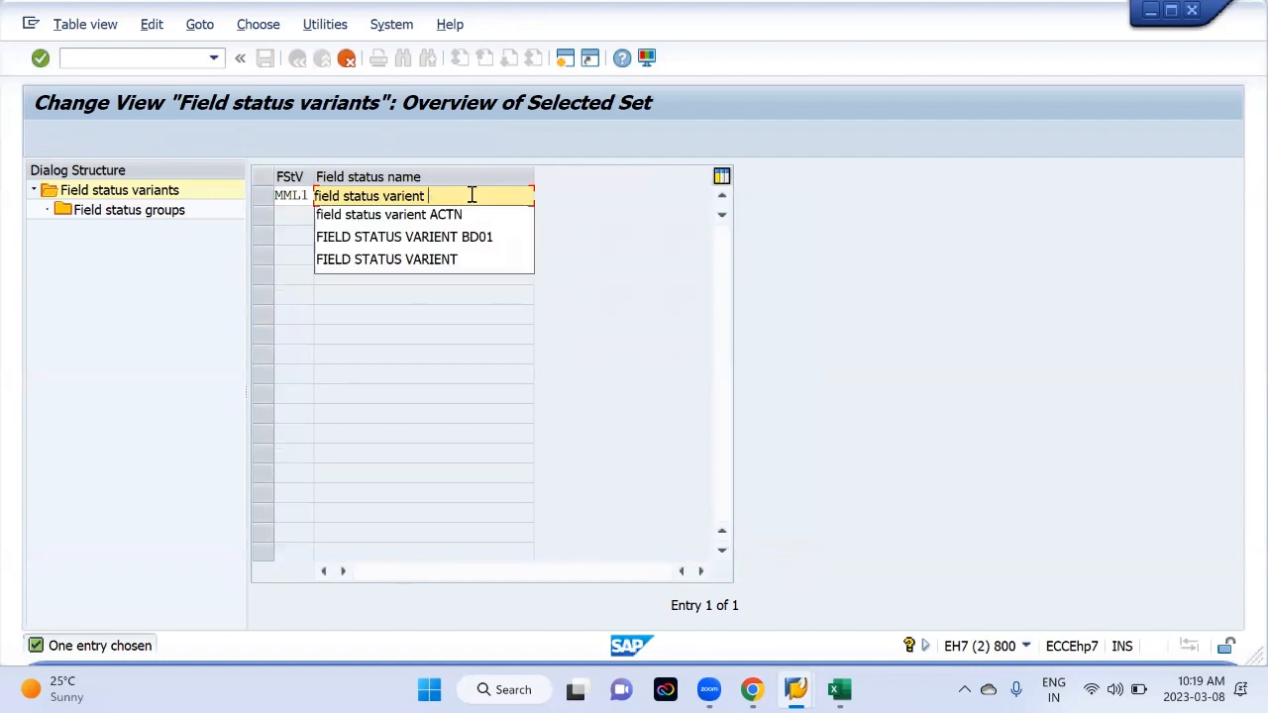
text(MML1)
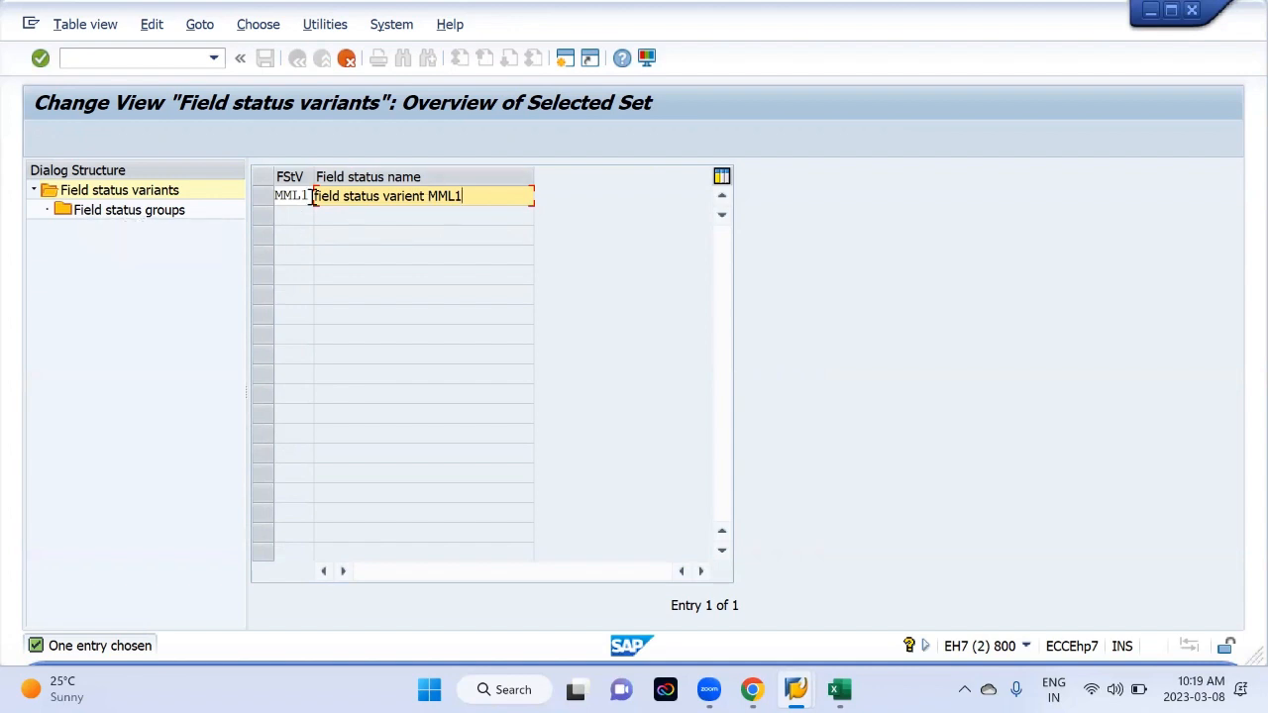
key(Return)
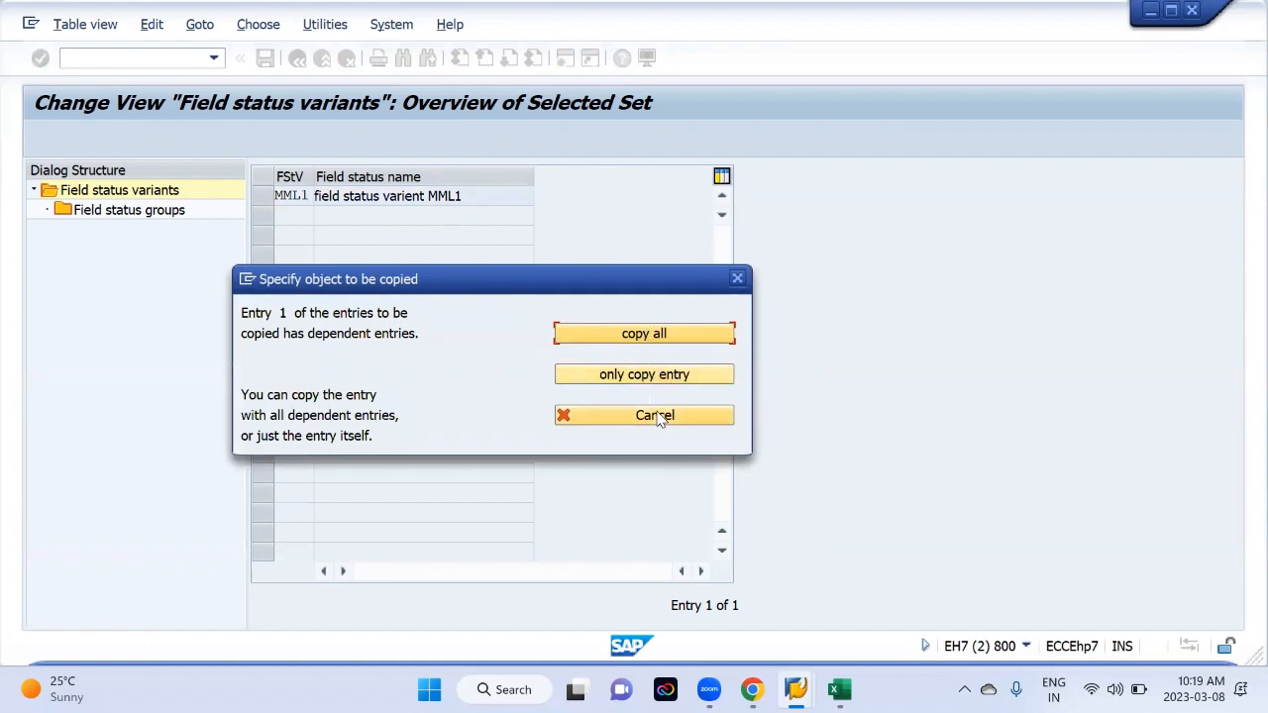
click(663, 336)
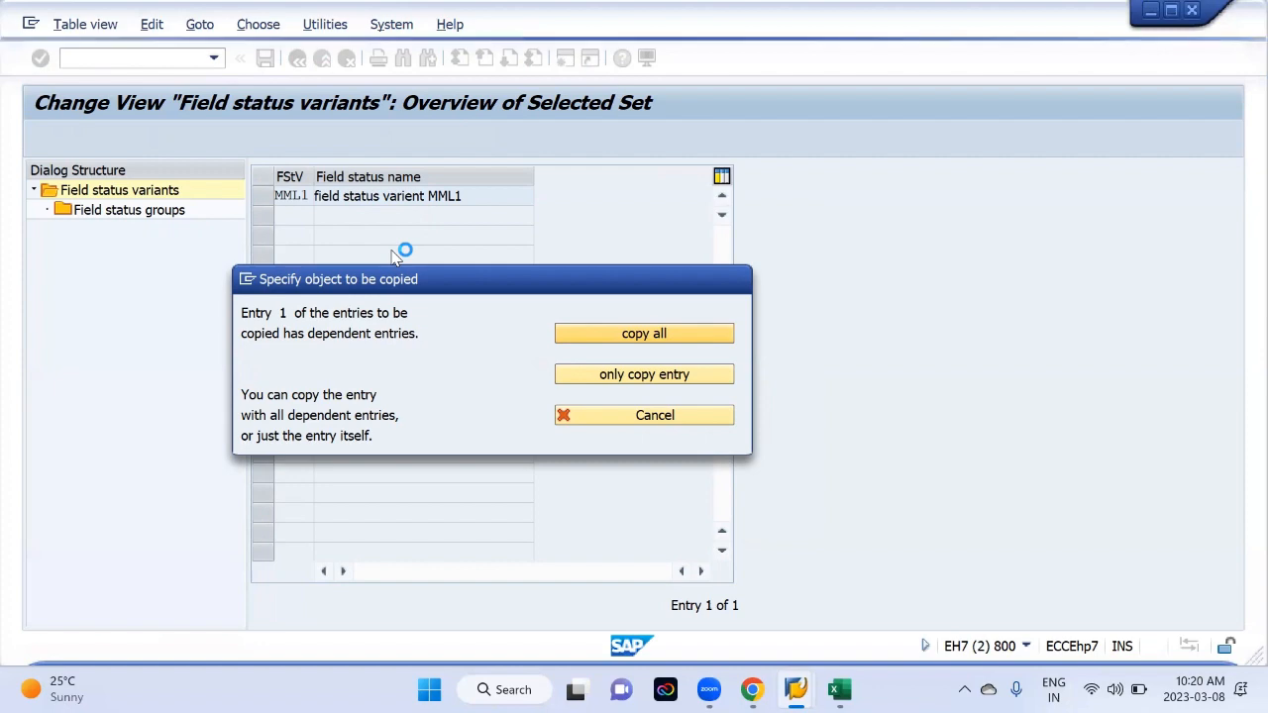
In a new SAP session, run transaction FS00 and display the create/bank/interest data of the Advance from Customer account
key(alt+Tab)
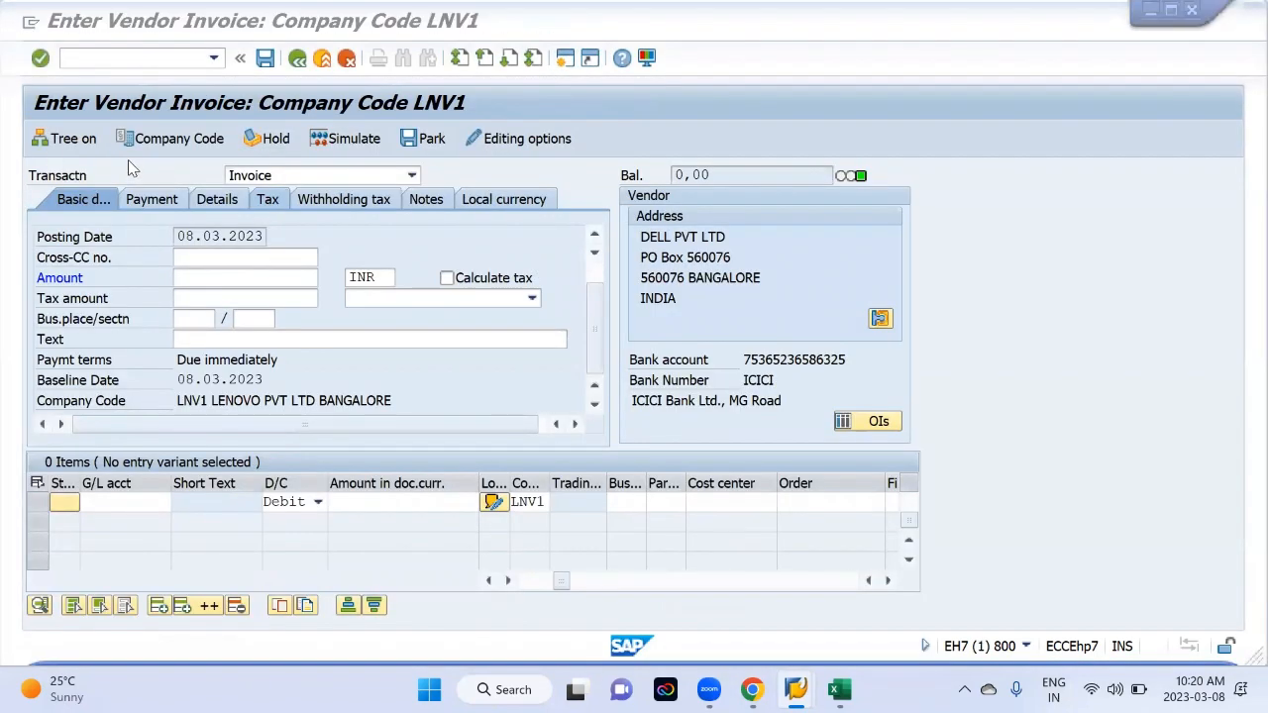
key(alt+Tab)
text(FS00)
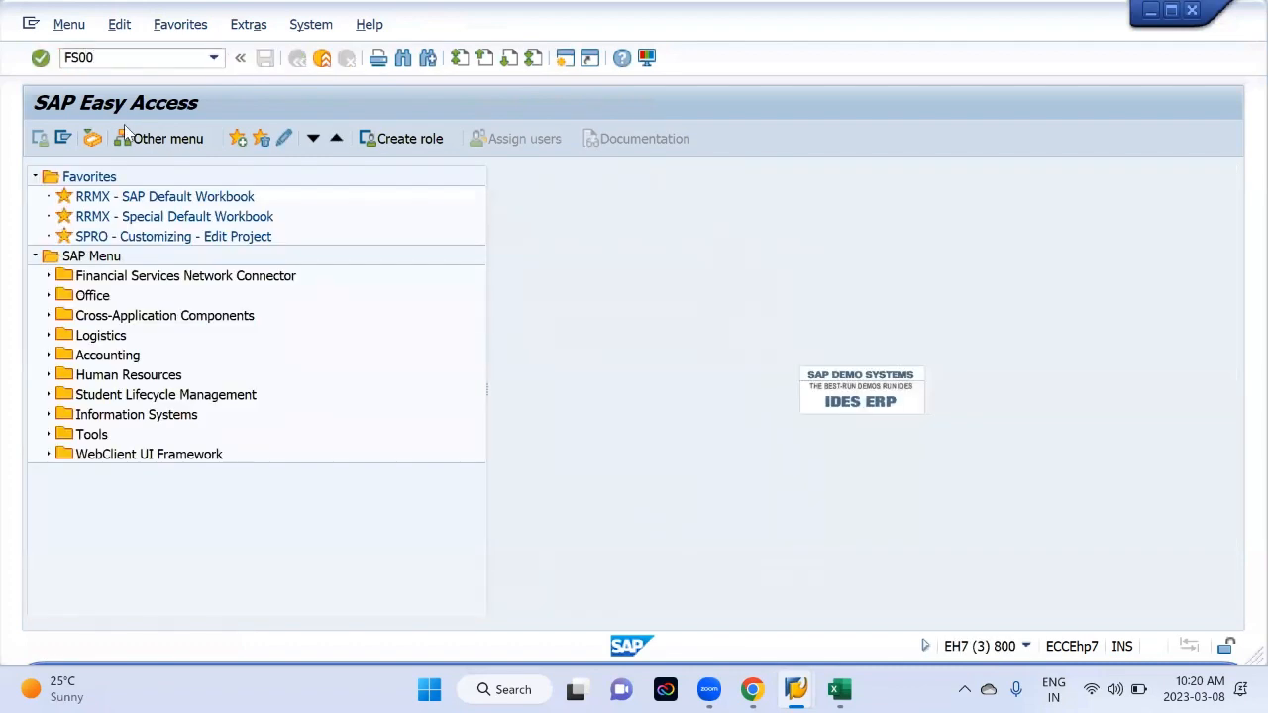
key(Return)
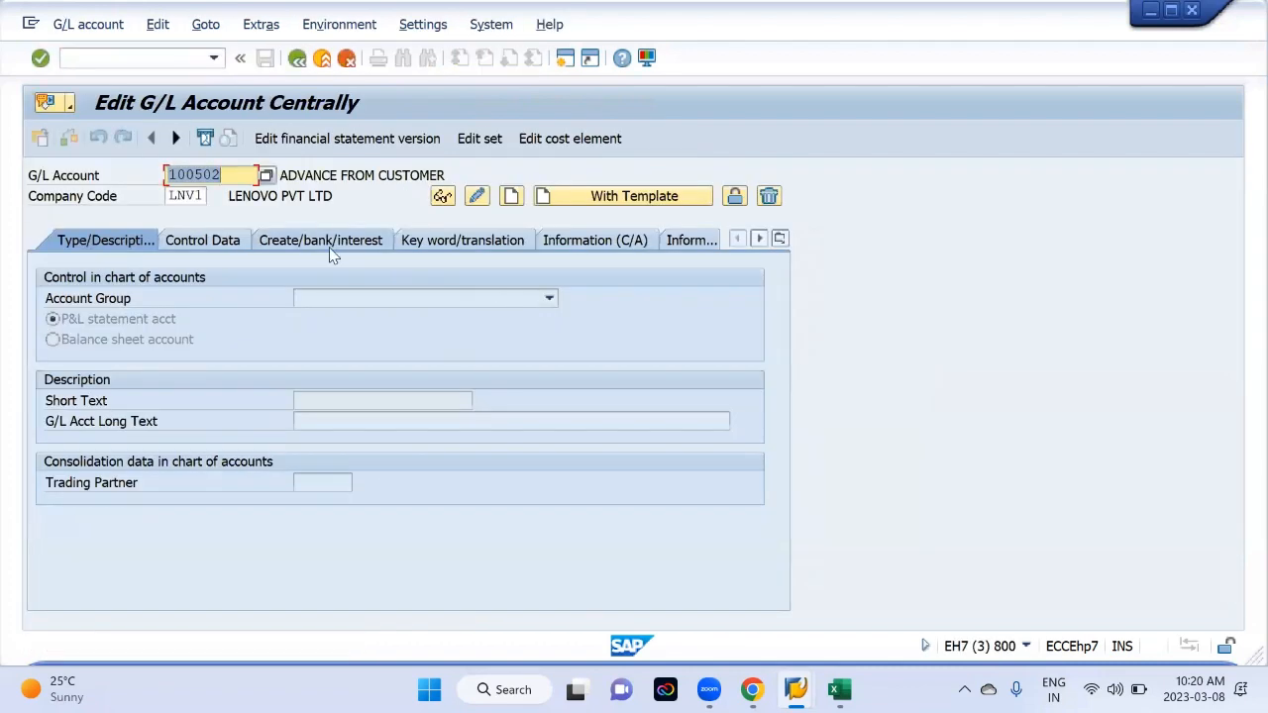
click(329, 246)
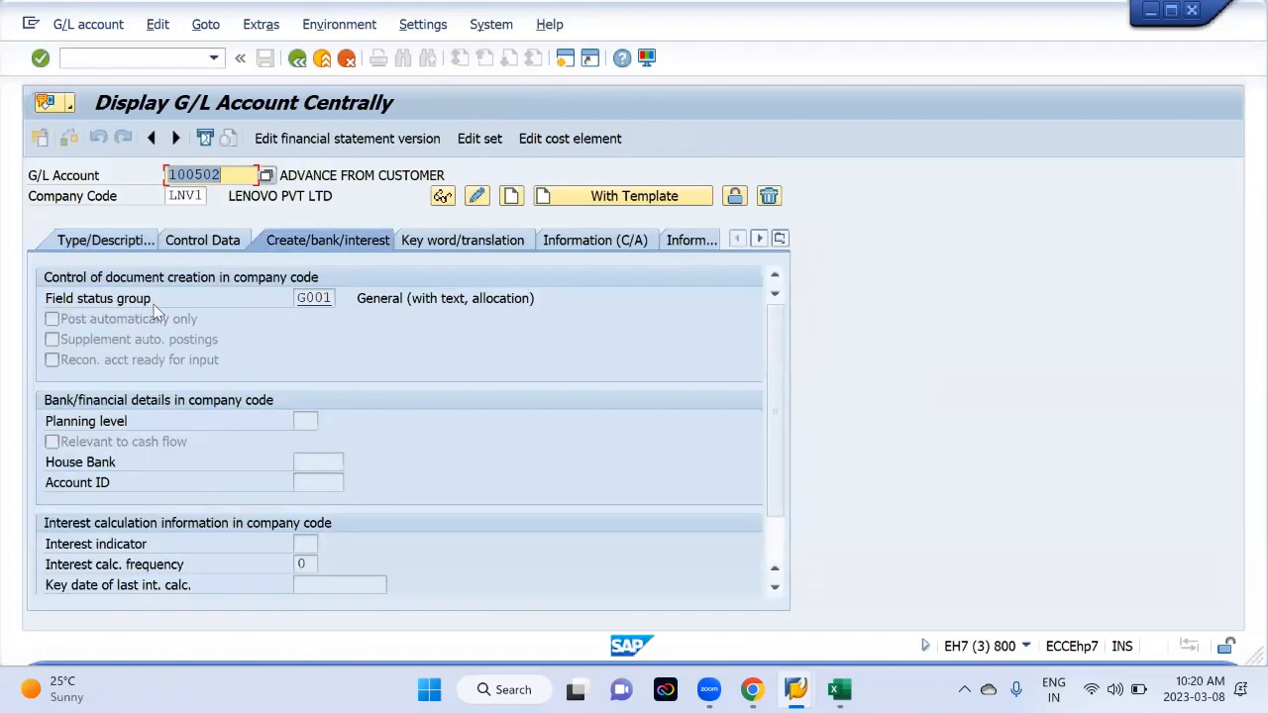
Review the possible values for the account's field status group, then return to the session copying field status variant MML1
click(335, 299)
click(343, 298)
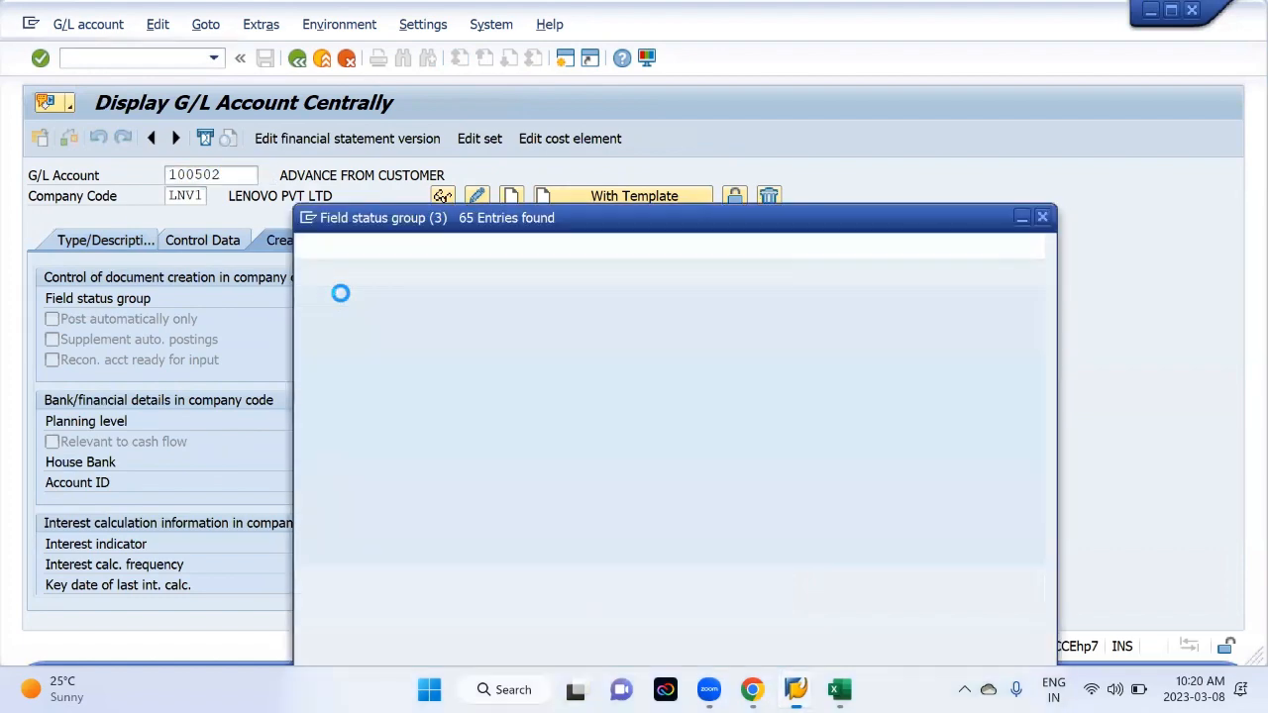
scroll(408, 431, down, 10)
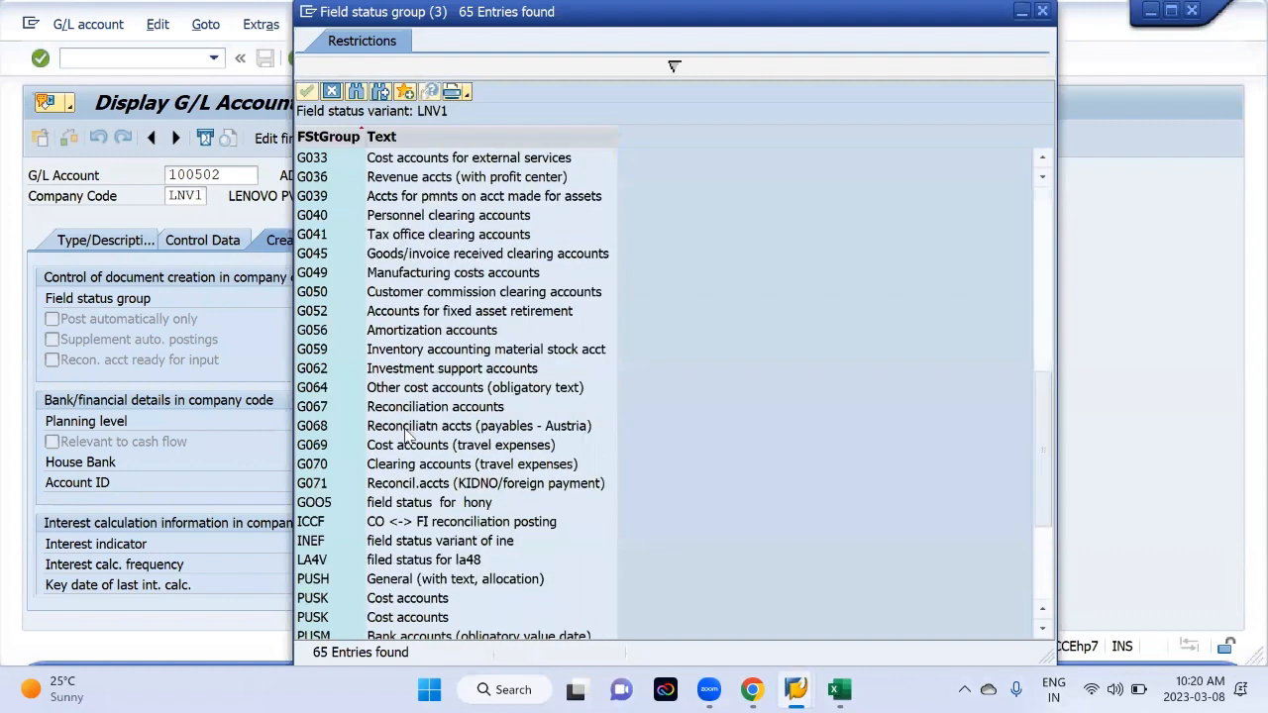
key(alt+Tab)
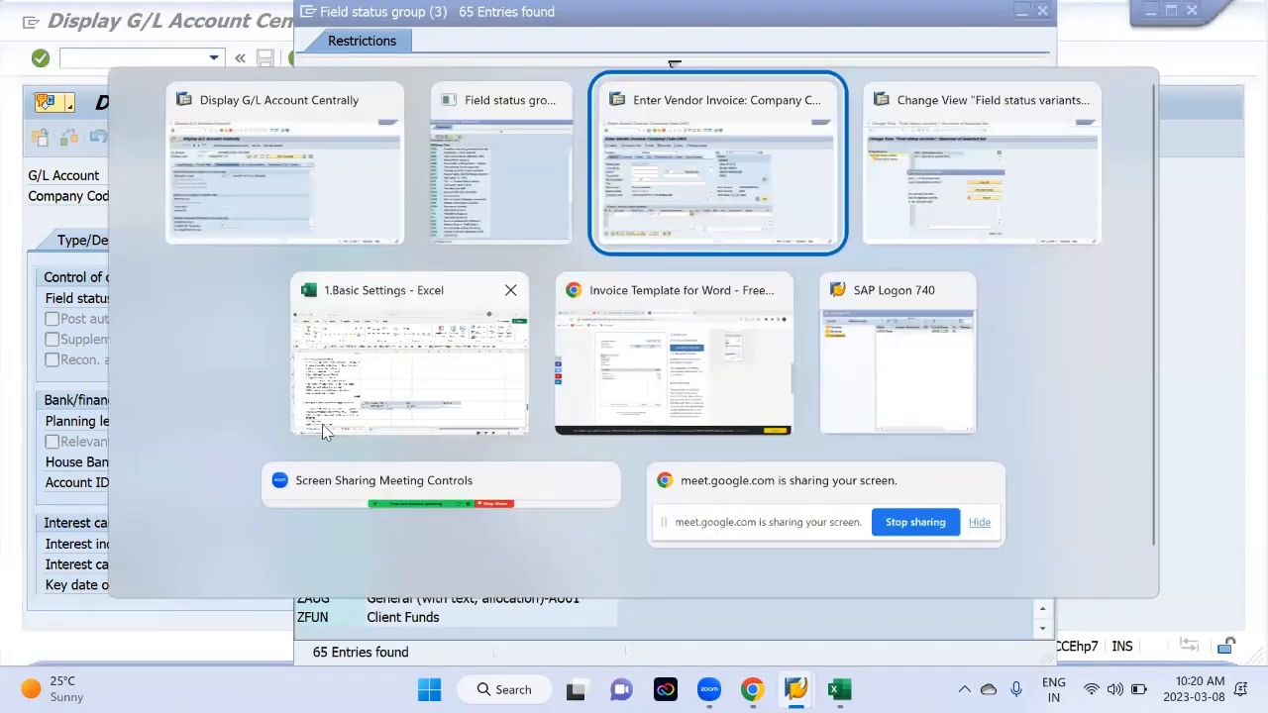
key(alt+Tab)
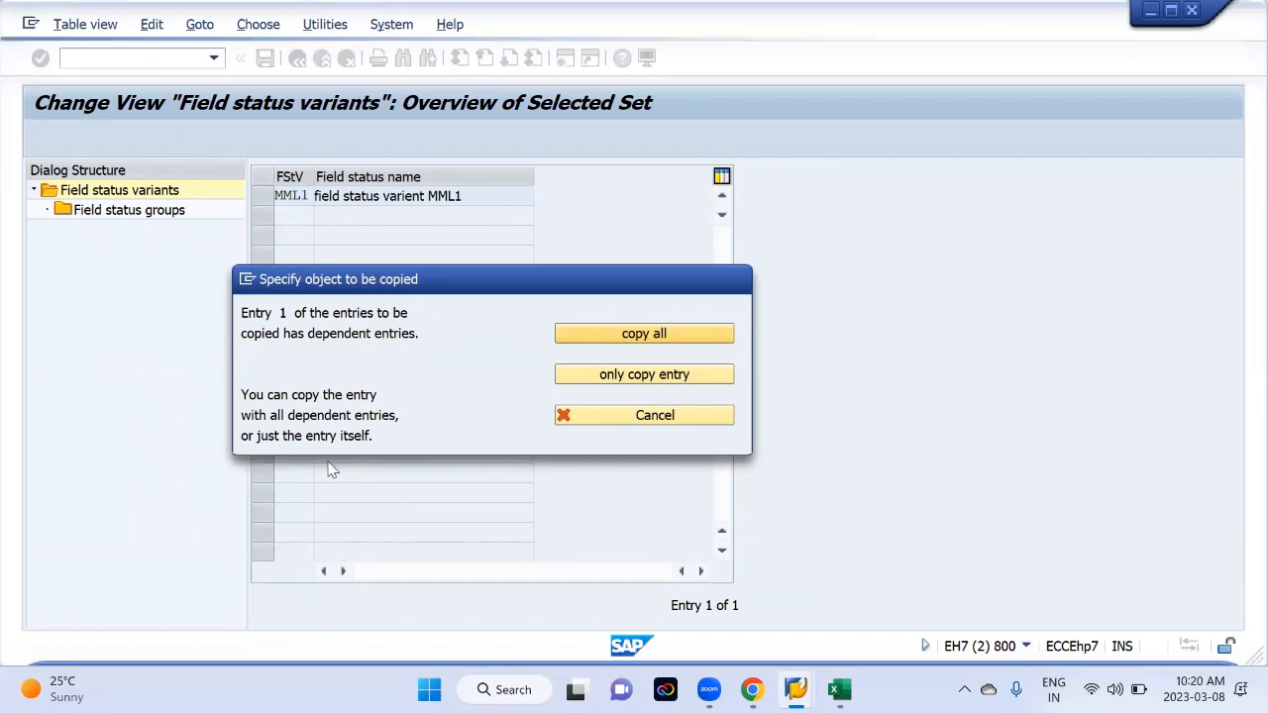
Finish copying field status variant MML1 with all its dependent entries and acknowledge the copy
key(alt+Tab)
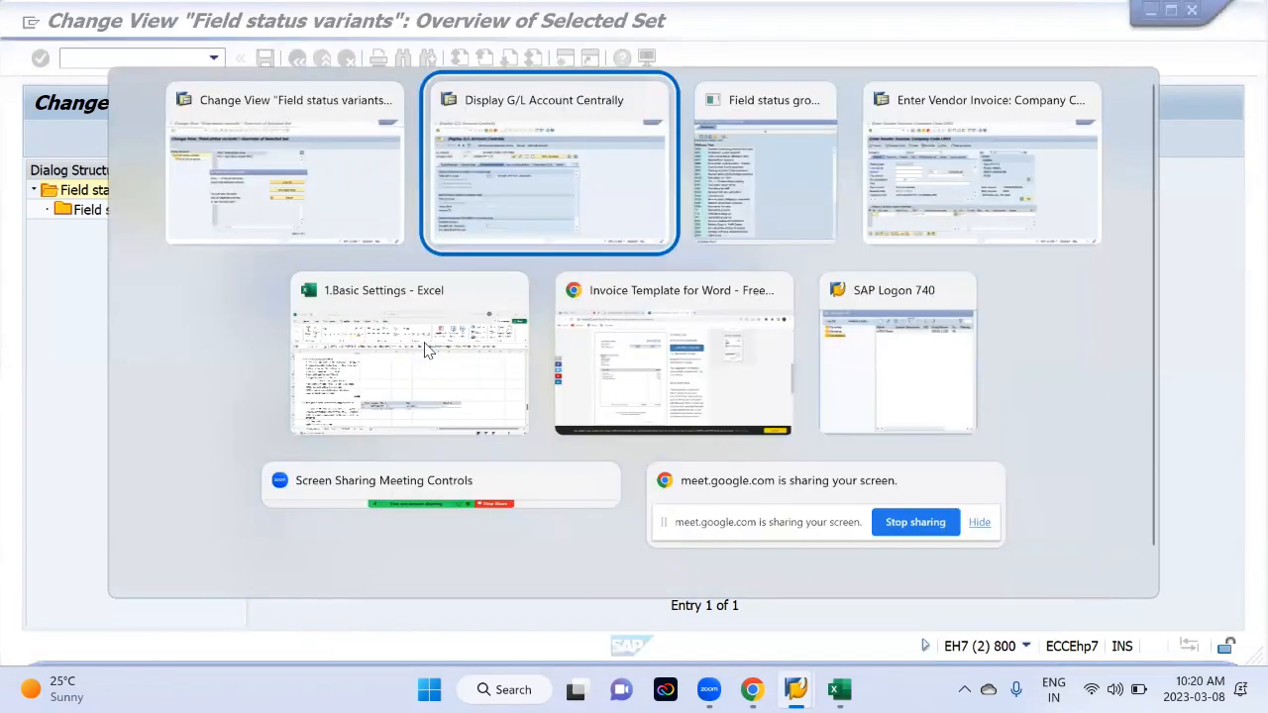
key(alt+Tab)
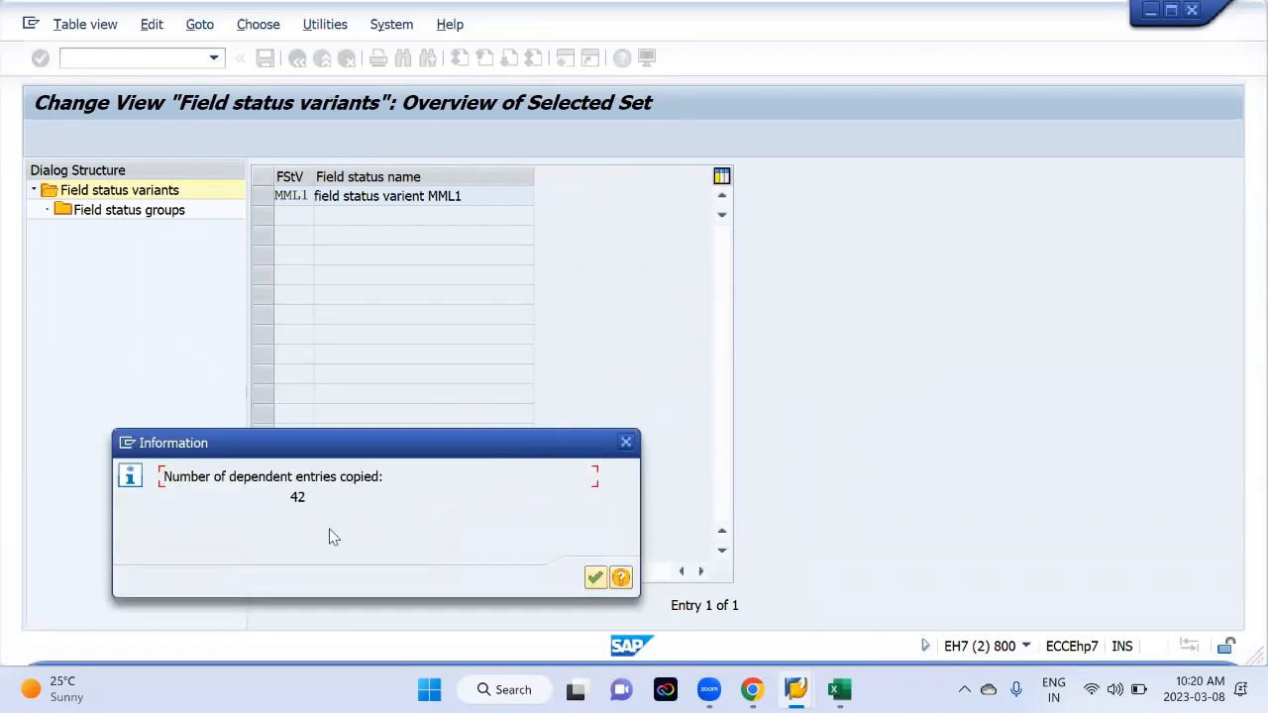
click(594, 577)
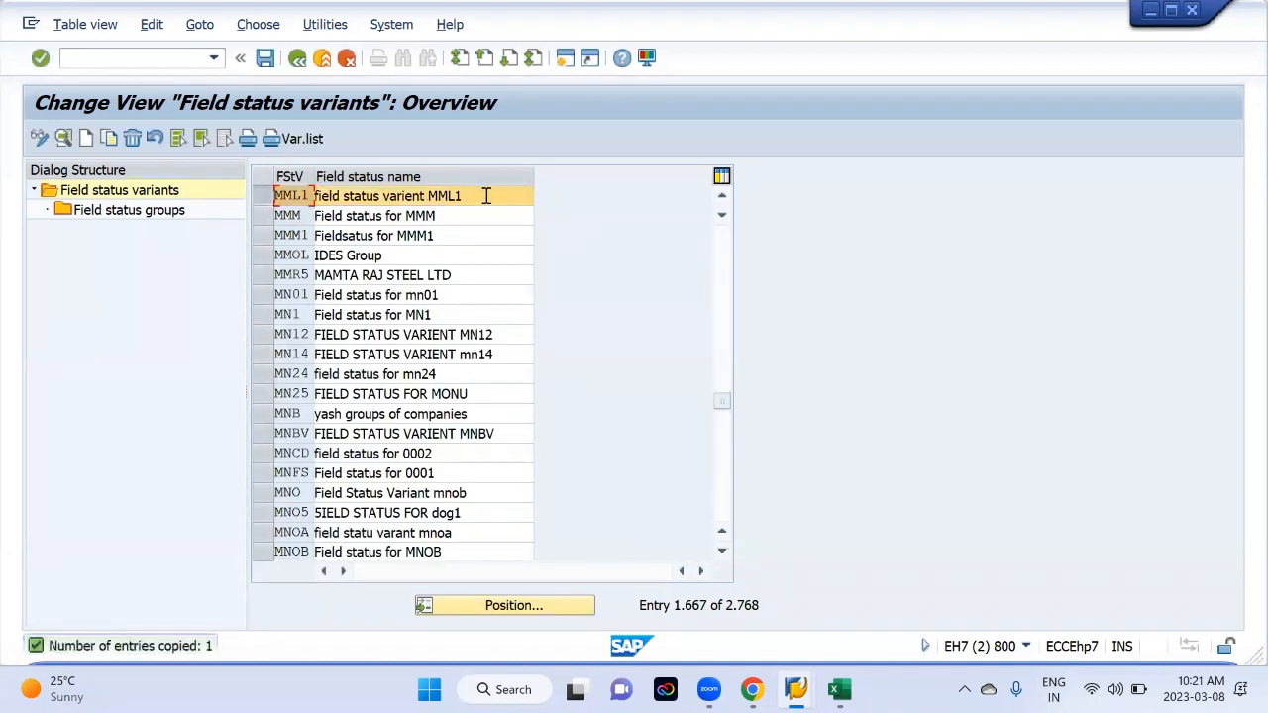
Display the field status groups of variant MML1 and save the variant under the MM Logistics customizing request
double_click(109, 213)
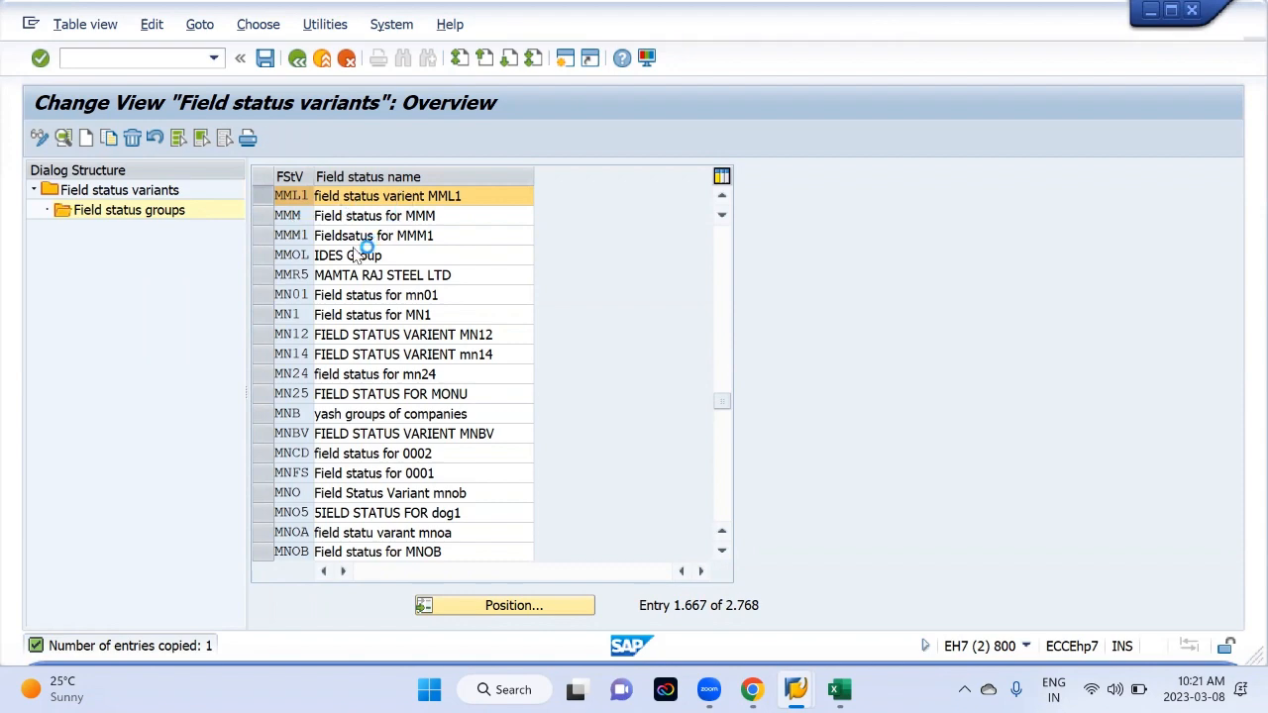
scroll(369, 355, down, 5)
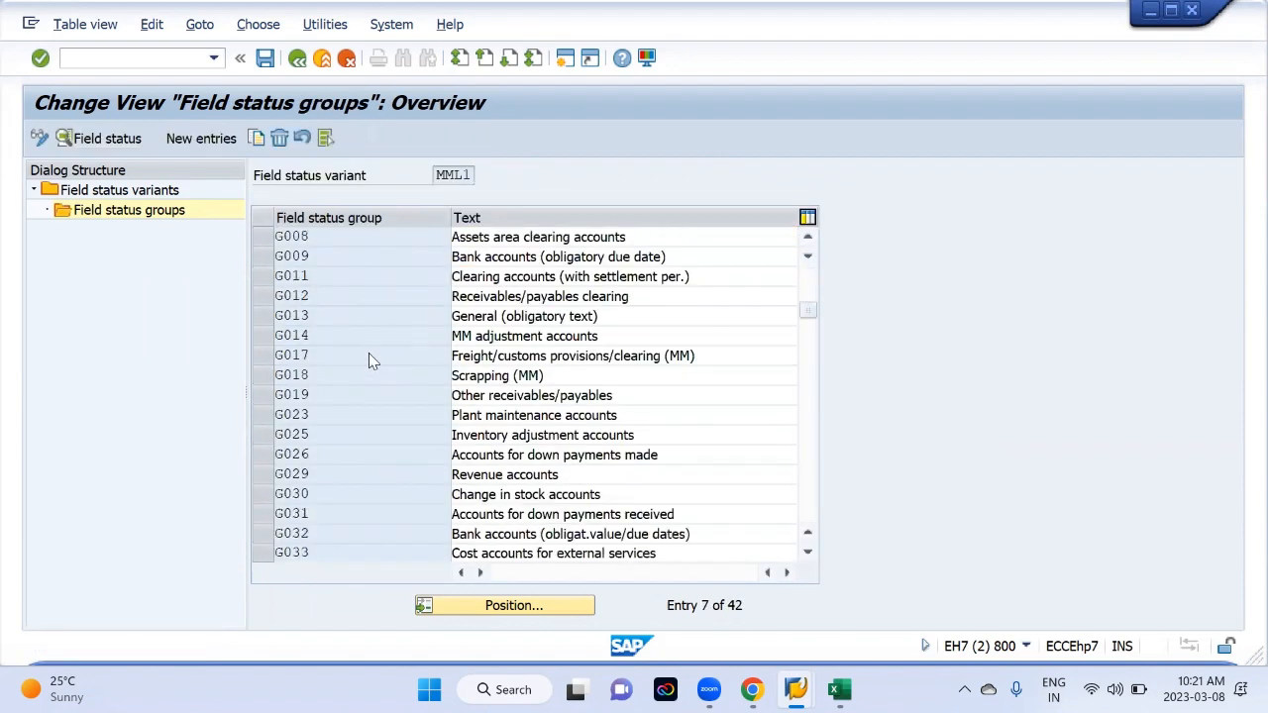
scroll(365, 359, down, 5)
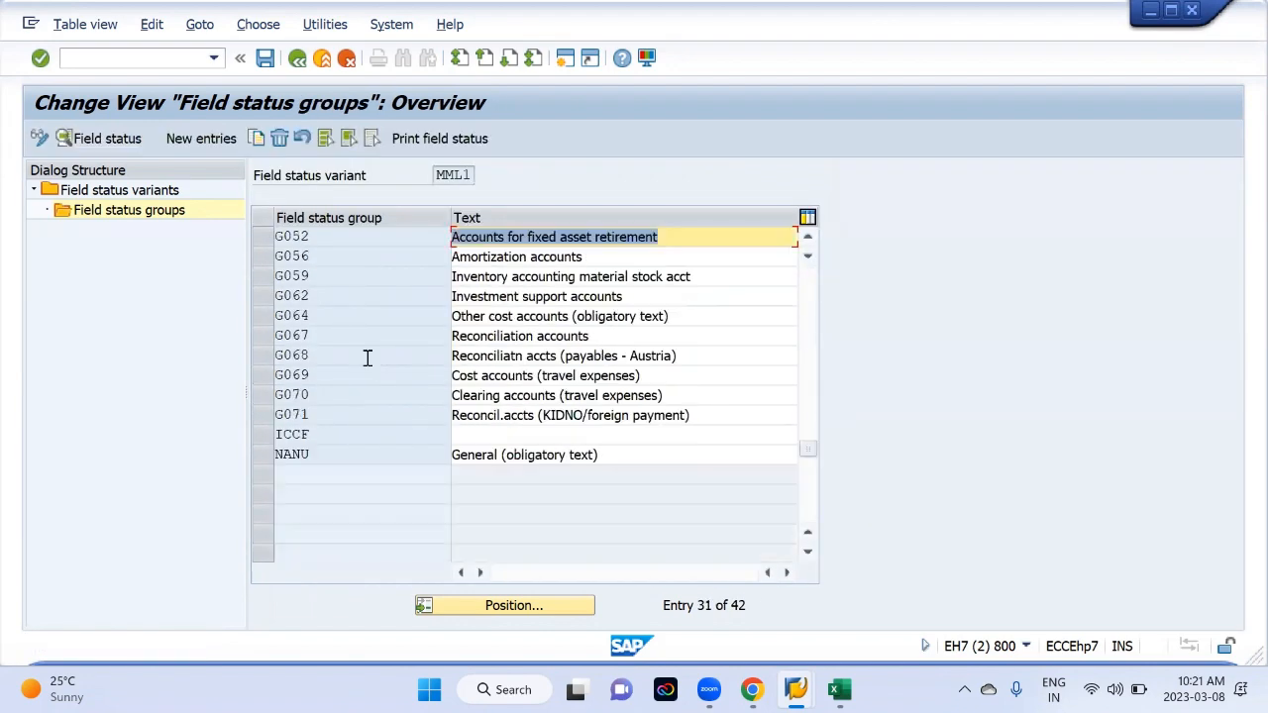
click(266, 60)
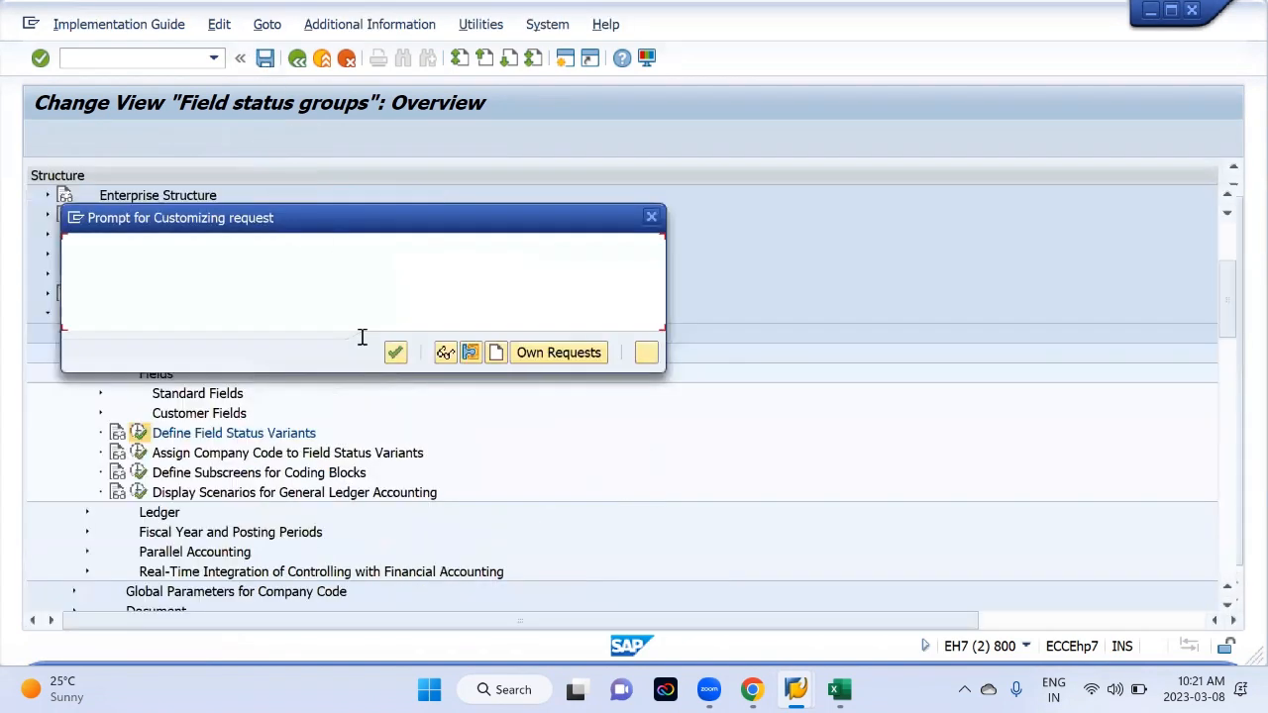
click(395, 354)
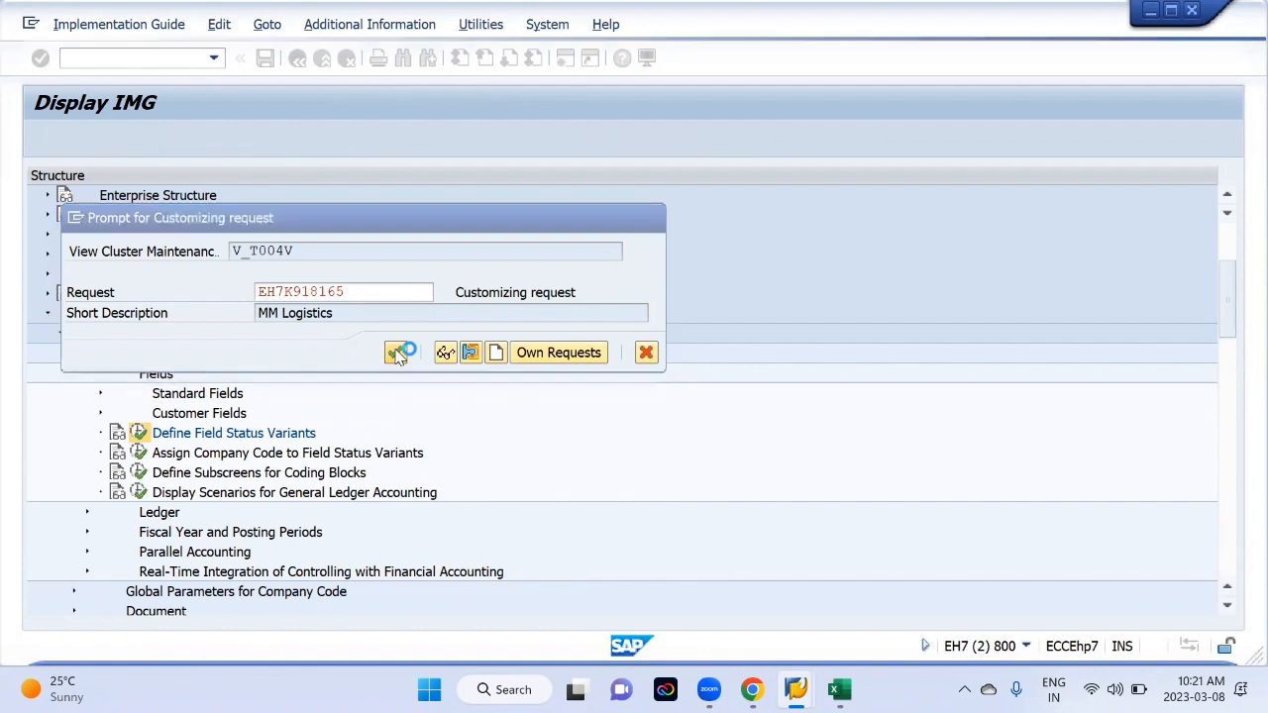
Open field status group G001 of variant MML1 and display its General data fields
scroll(399, 361, up, 5)
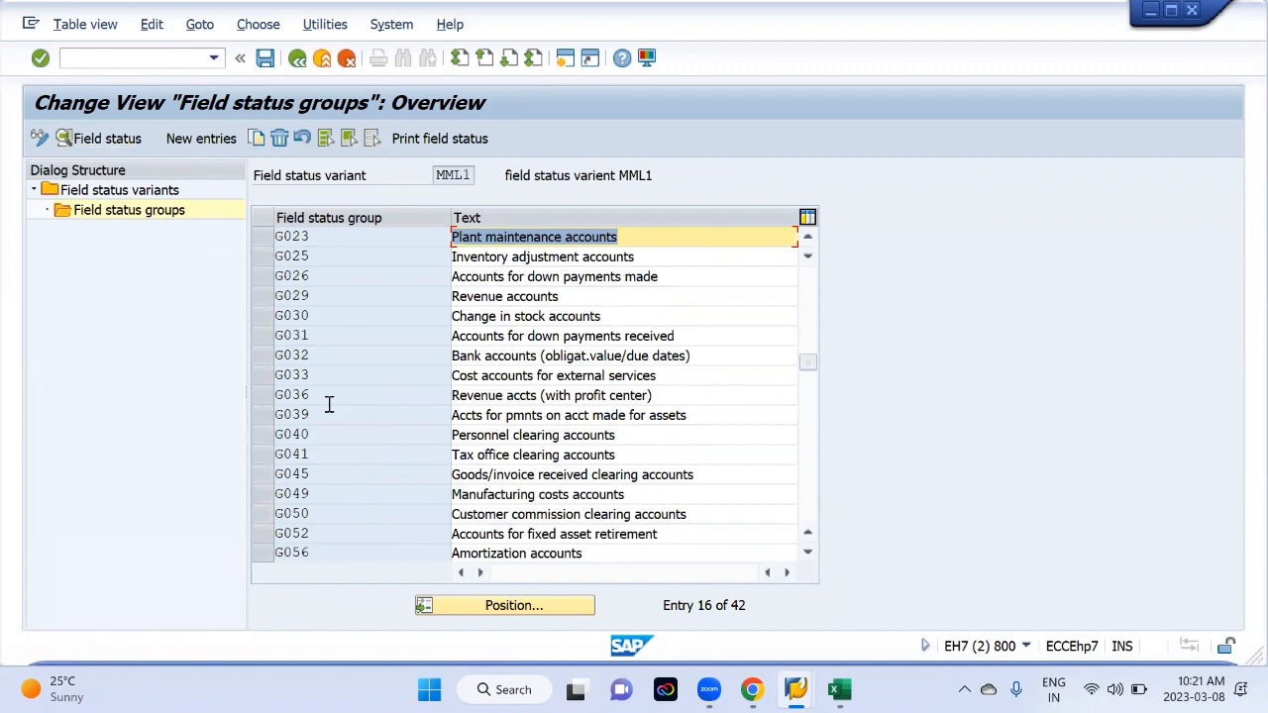
scroll(367, 327, up, 5)
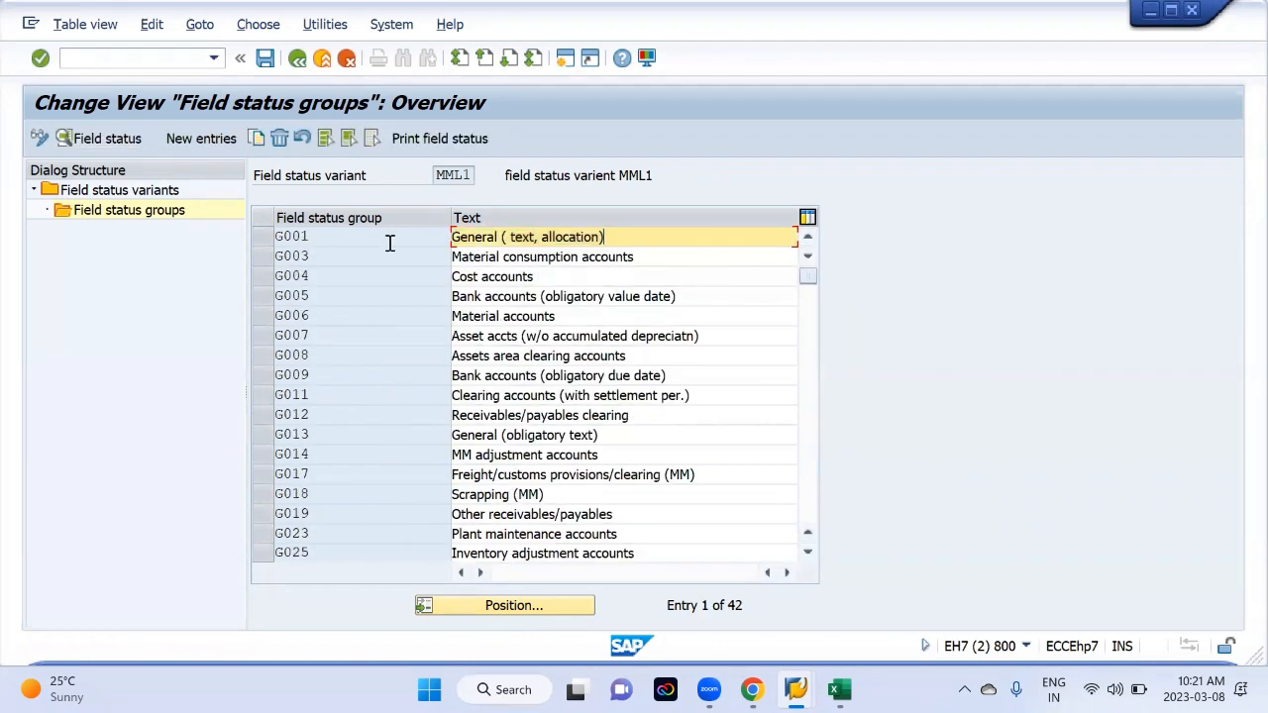
double_click(389, 238)
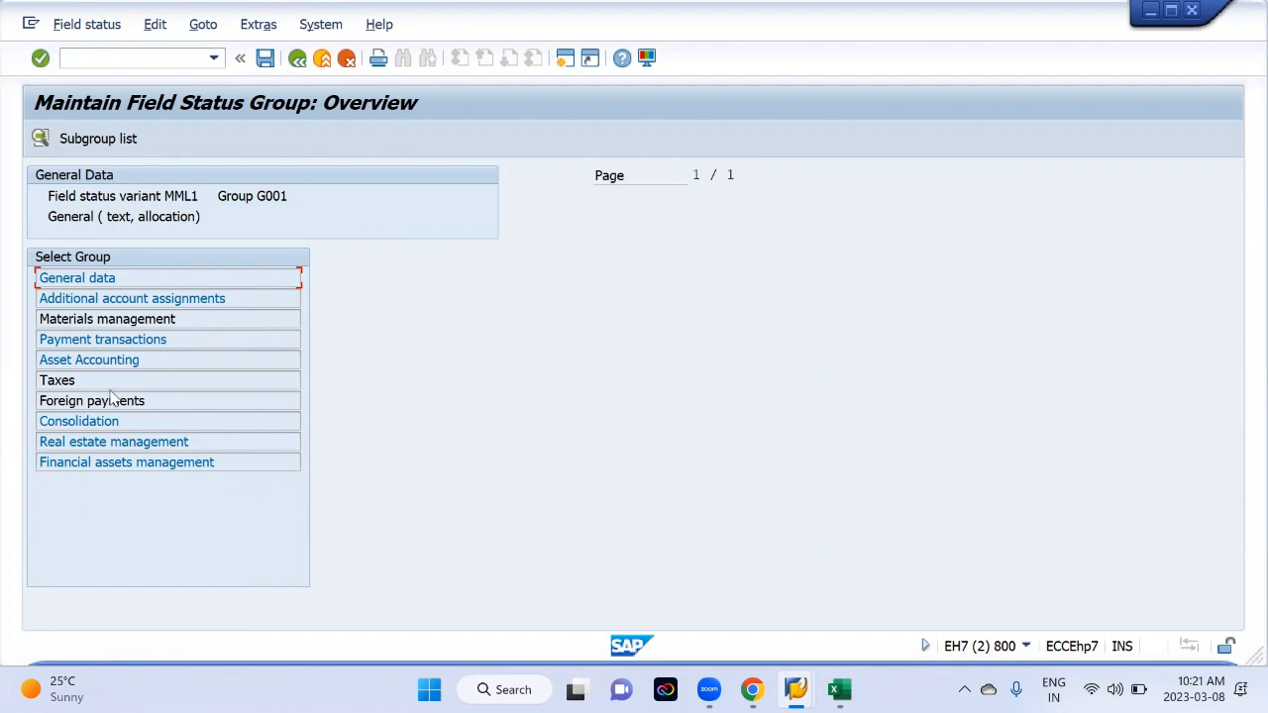
double_click(88, 282)
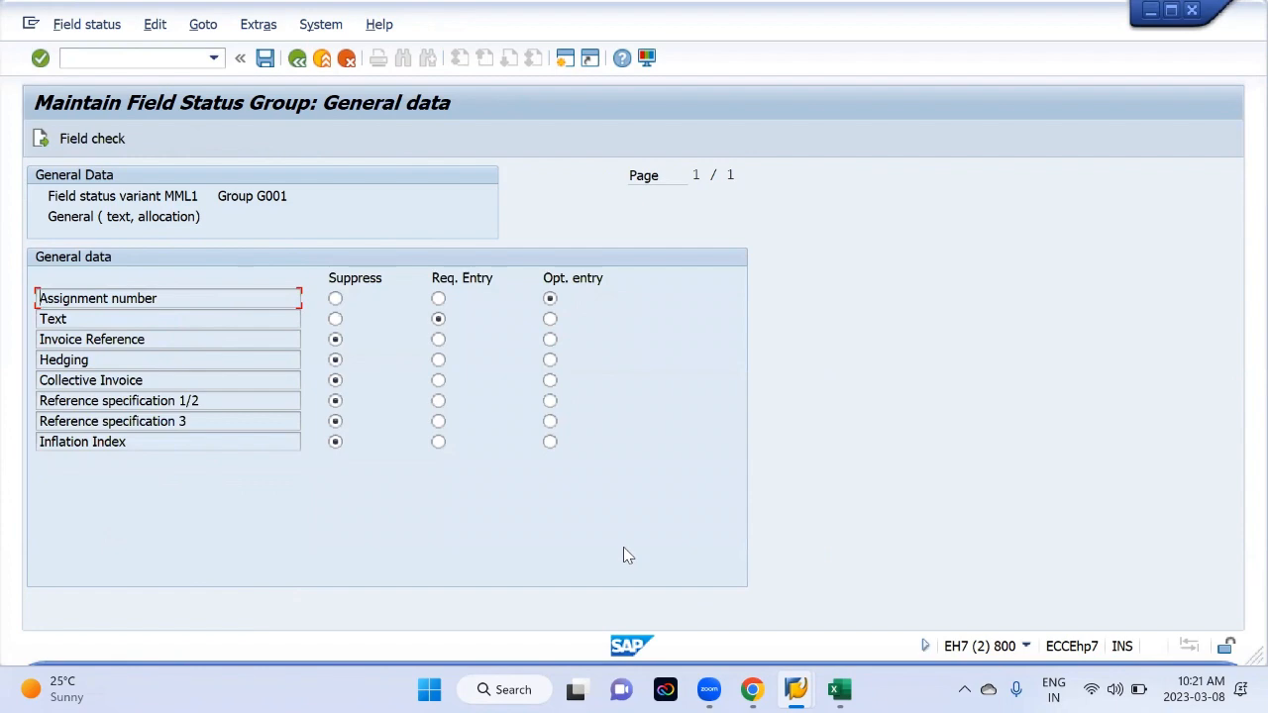
View the vendor invoice entry session for company code LNV1, then return to the General data of group G001
key(alt+Tab)
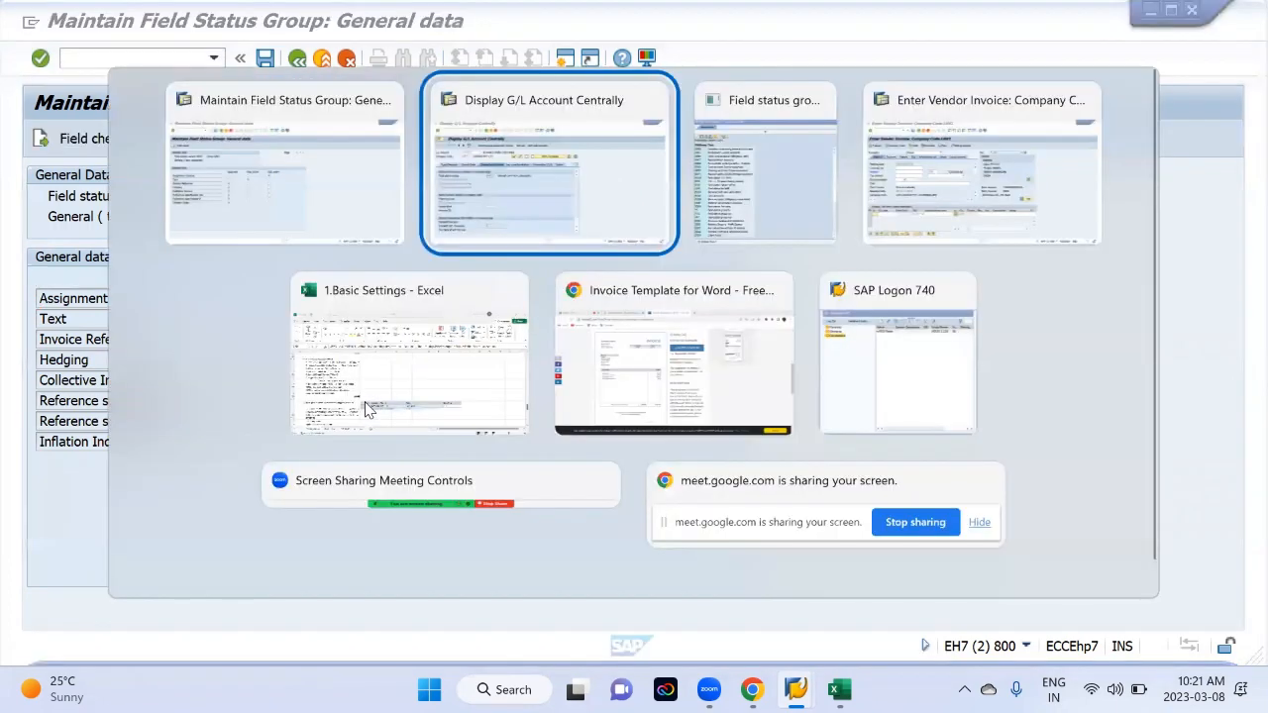
key(alt+Tab)
key(alt+Tab)
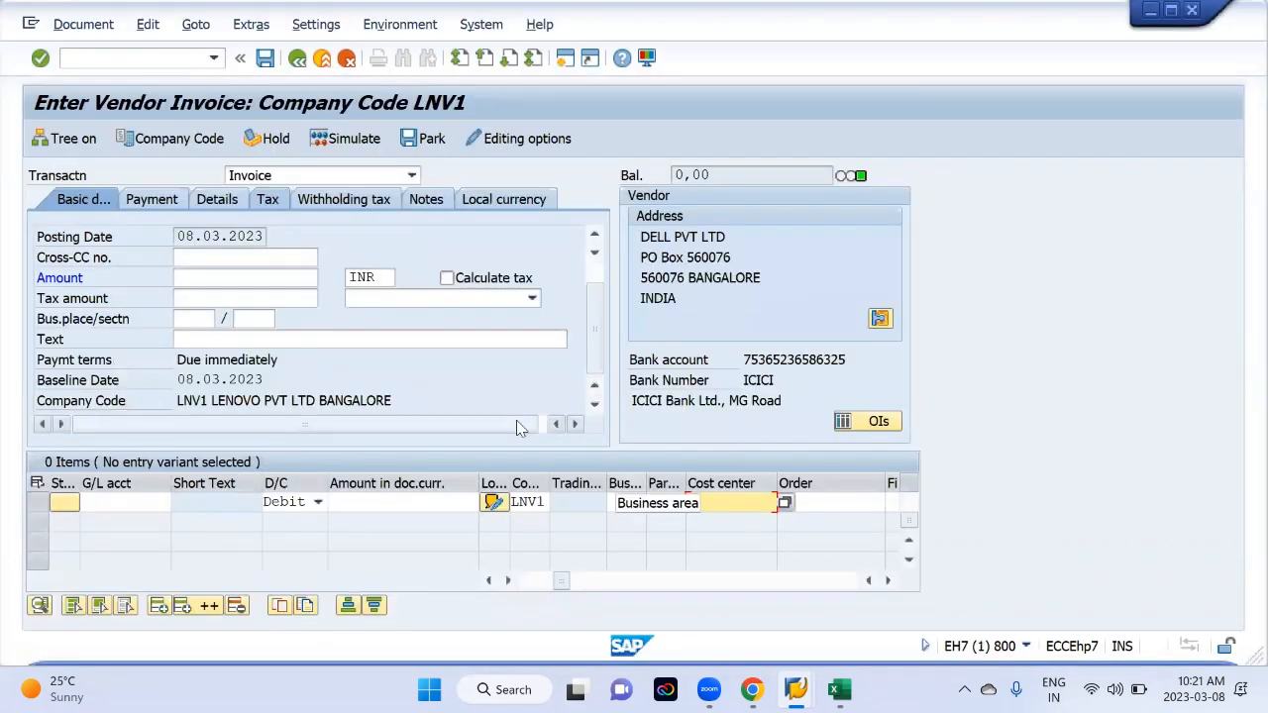
key(alt+Tab)
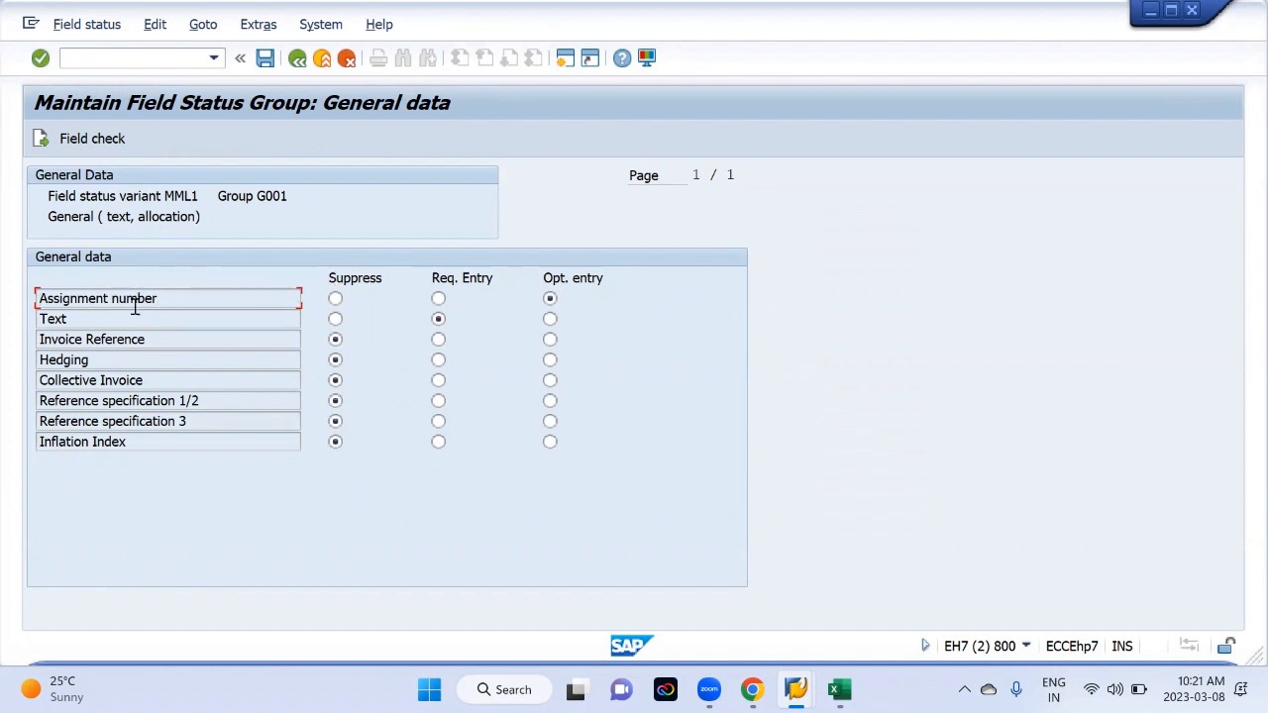
Locate the Assignment field in the vendor invoice's line items and compare it with the Assignment number status in group G001
key(alt+Tab)
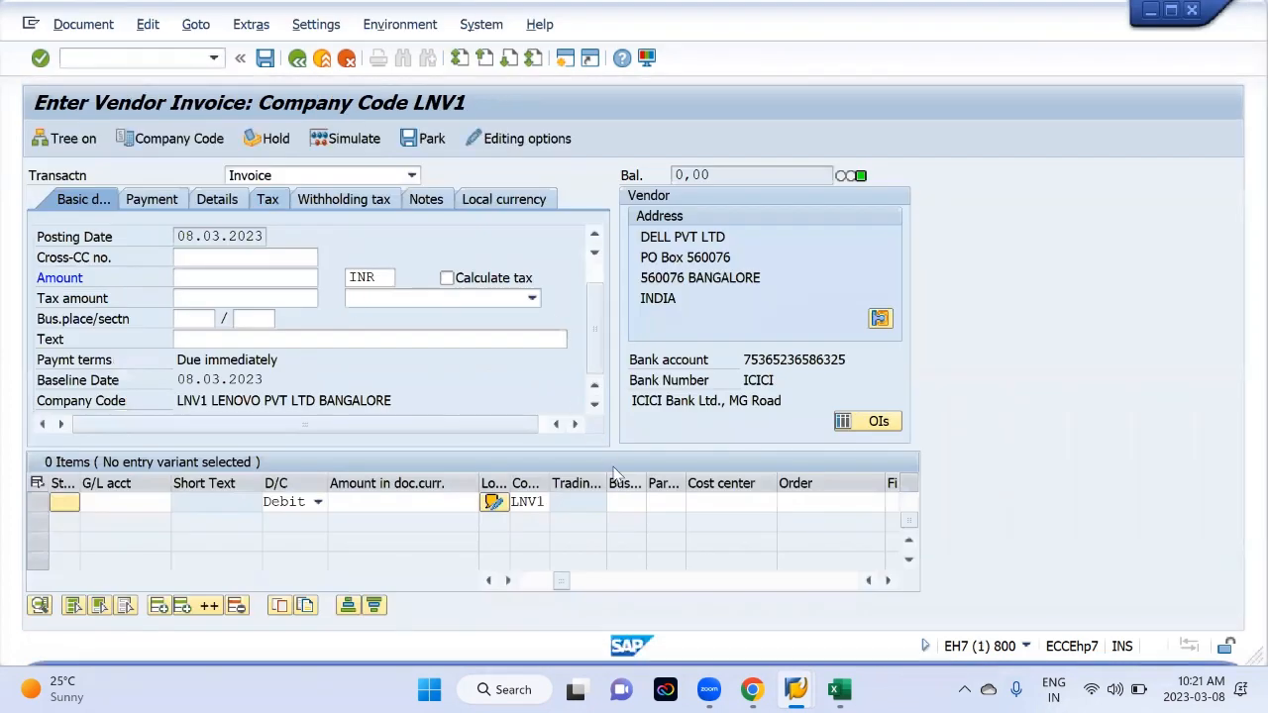
click(416, 501)
key(Tab)
key(Tab)
key(Tab)
key(Tab)
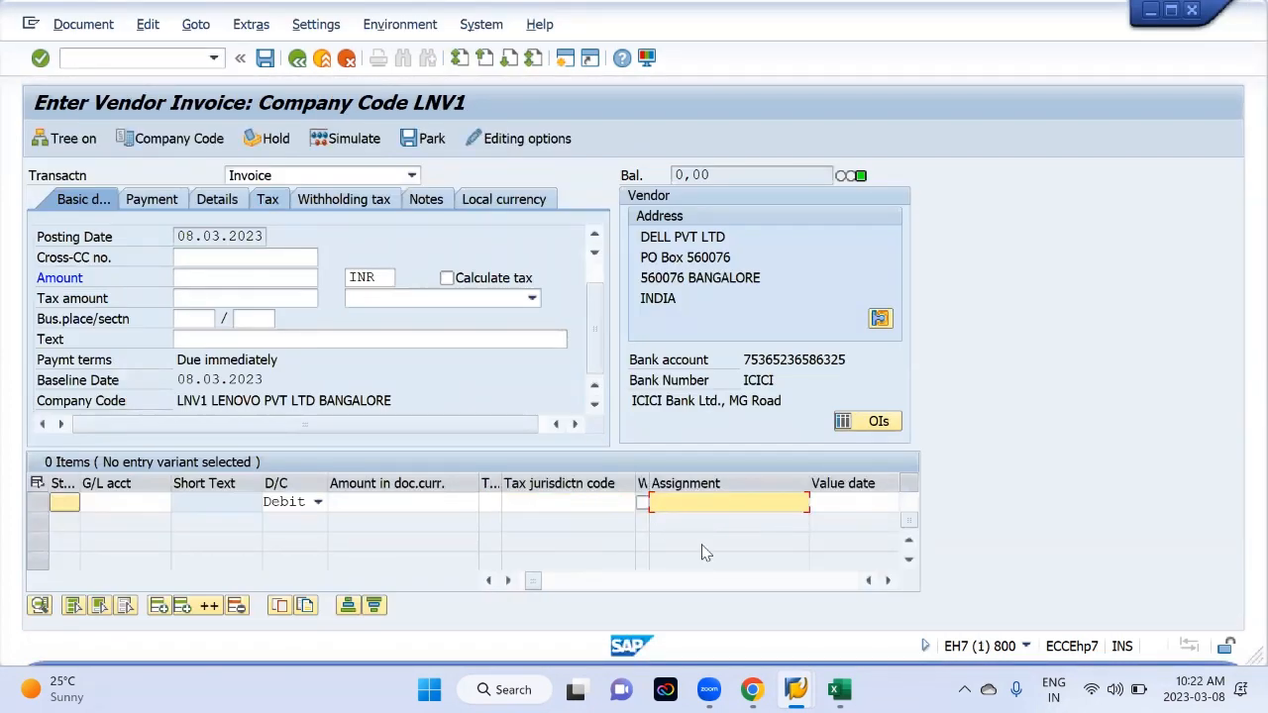
key(alt+Tab)
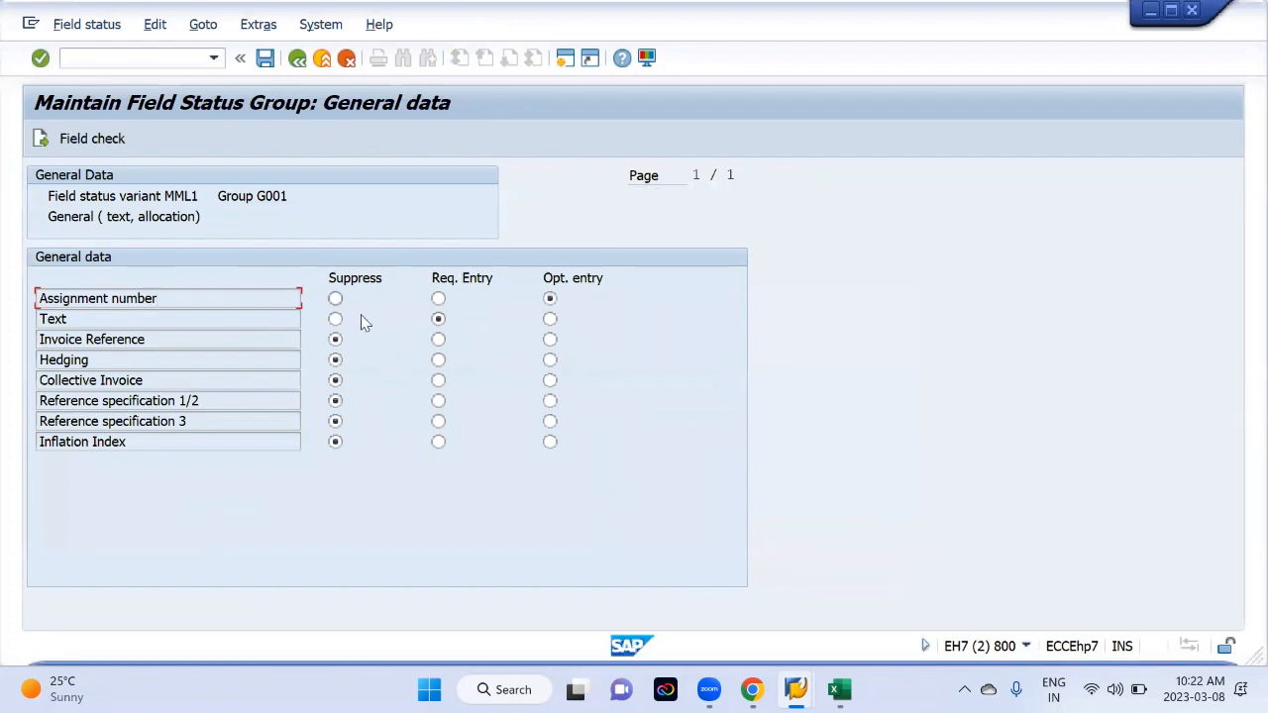
key(alt+Tab)
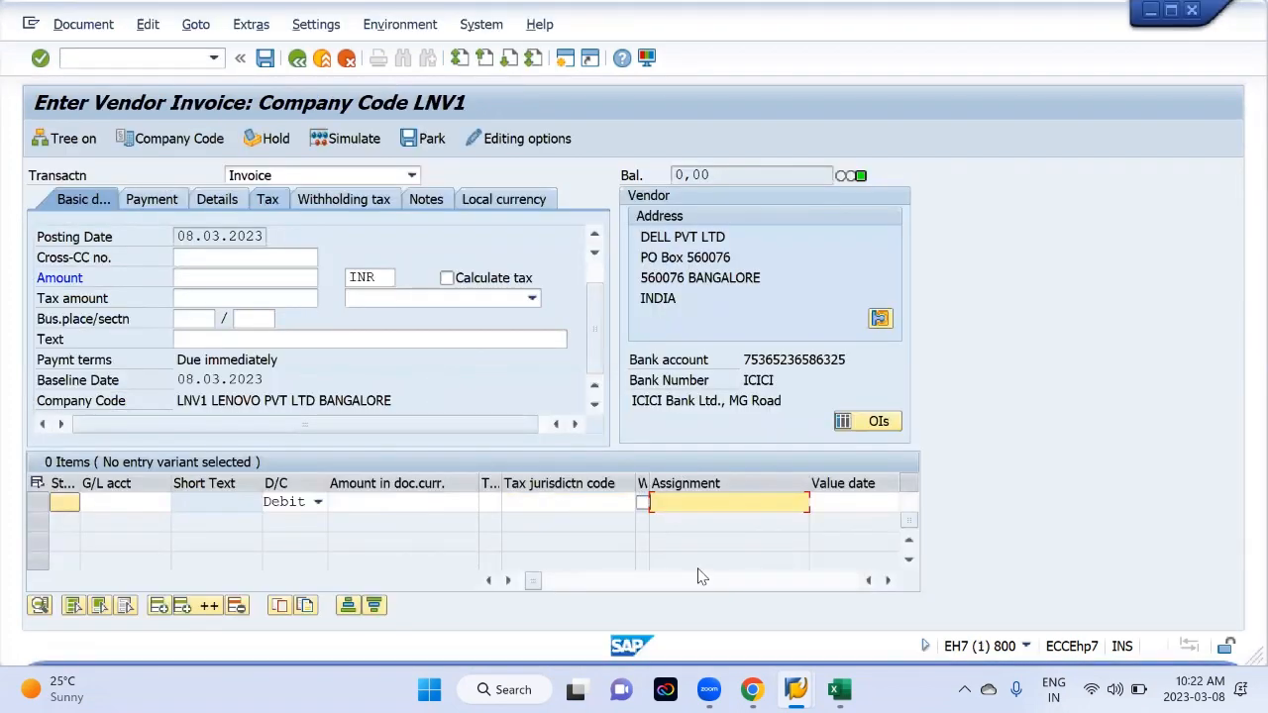
key(alt+Tab)
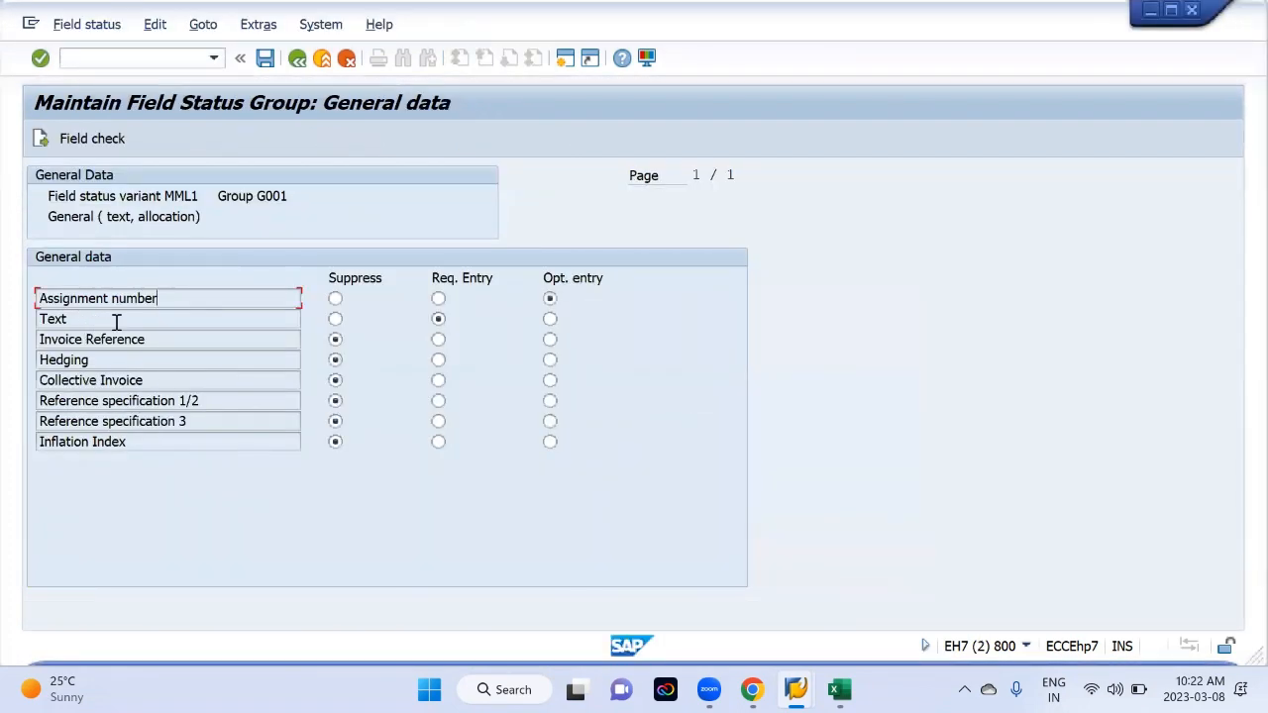
Compare the vendor invoice's Text field with its status in group G001, and set Text to optional entry
key(alt+Tab)
click(204, 337)
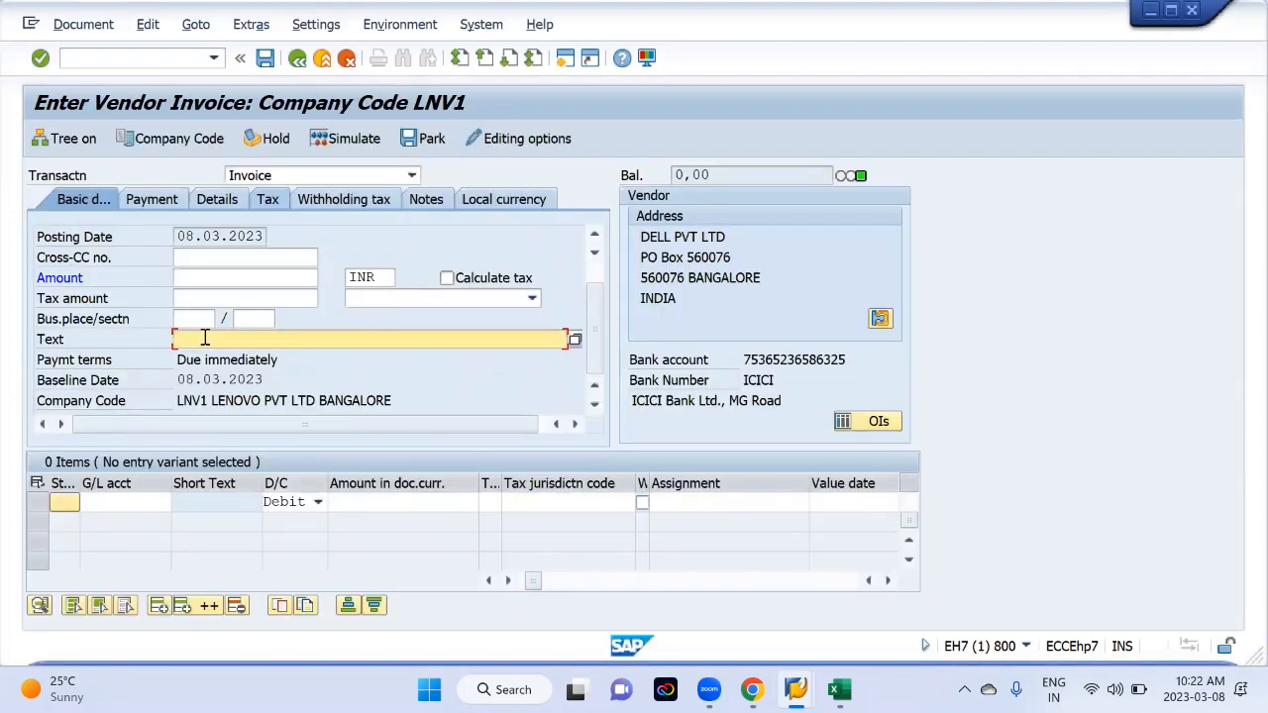
key(alt+Tab)
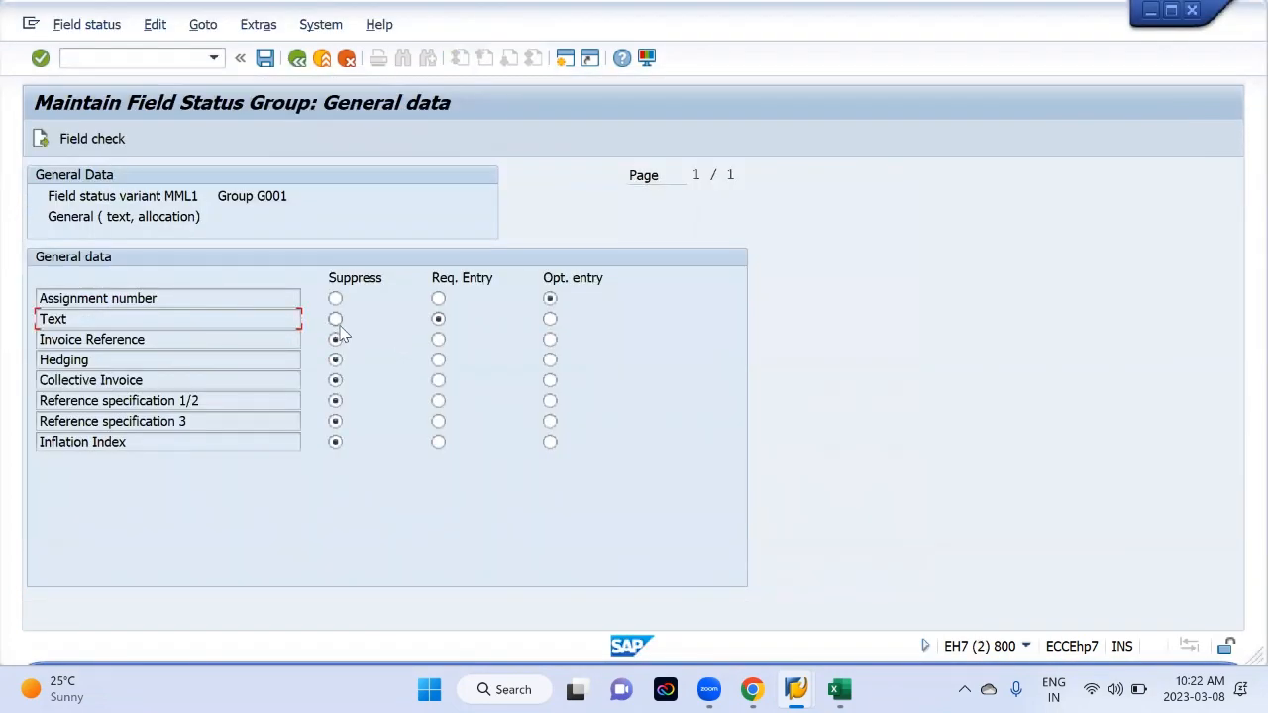
key(alt+Tab)
click(311, 336)
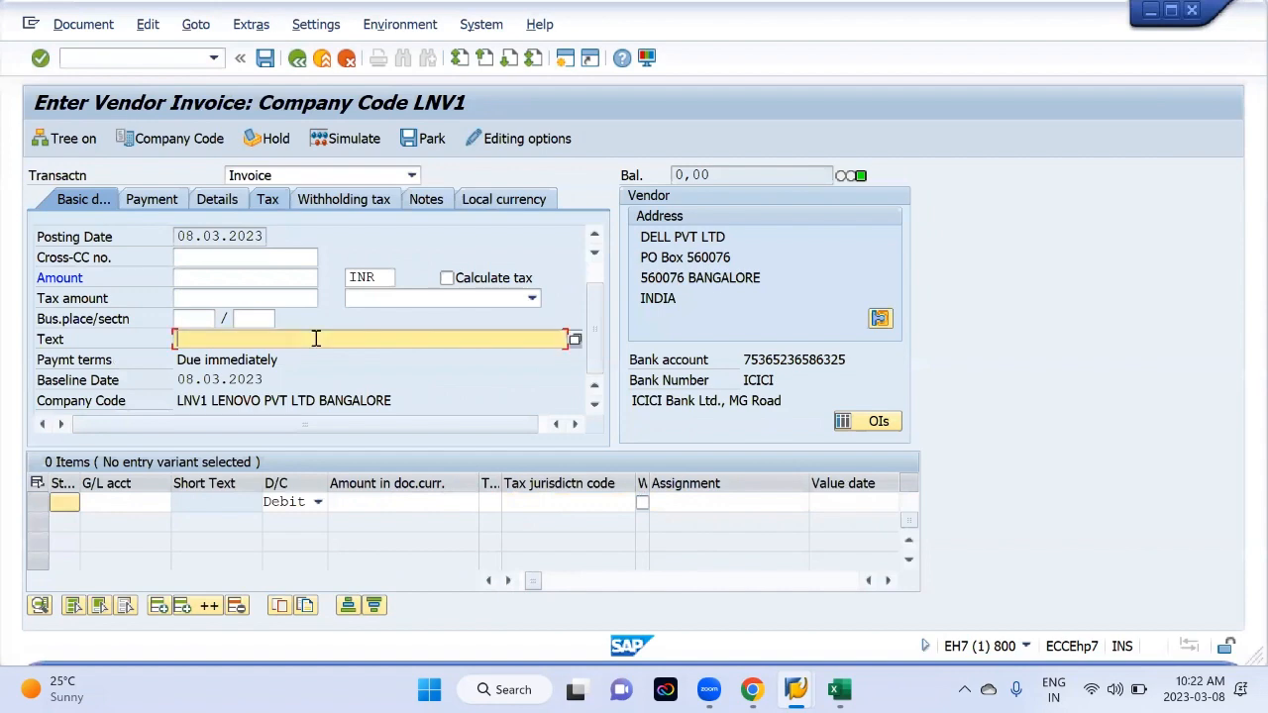
key(alt+Tab)
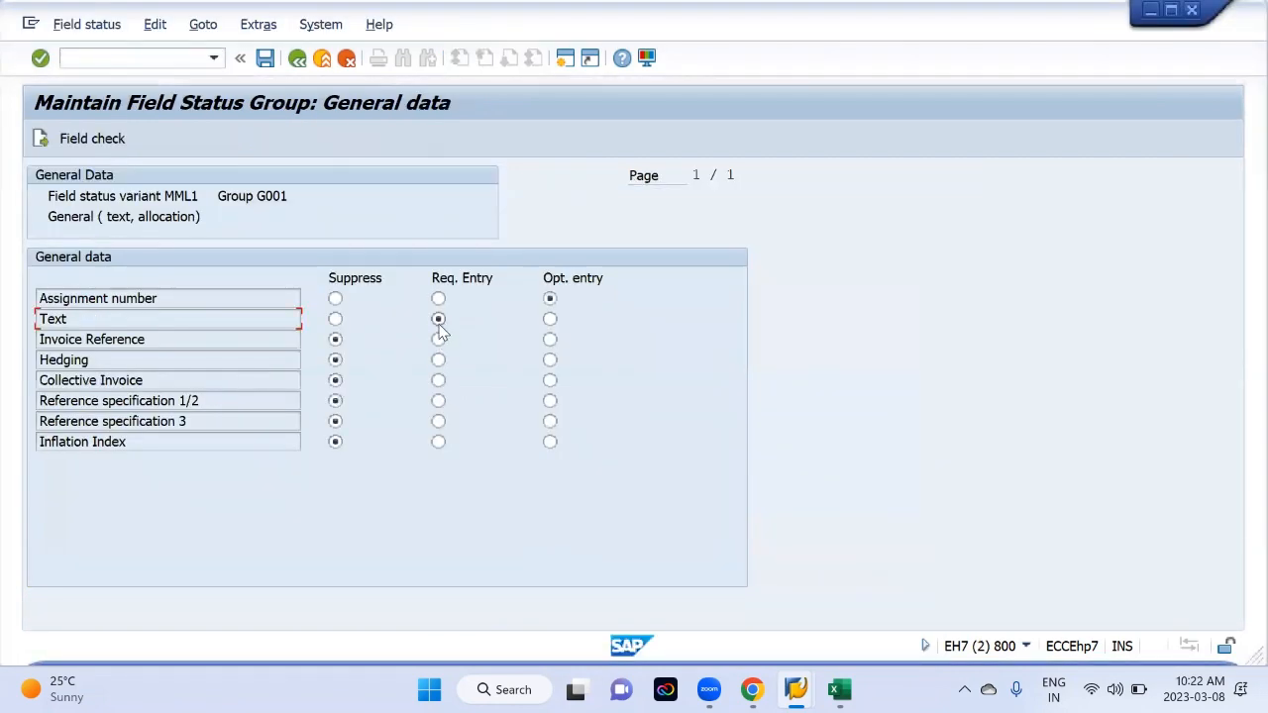
key(alt+Tab)
click(214, 340)
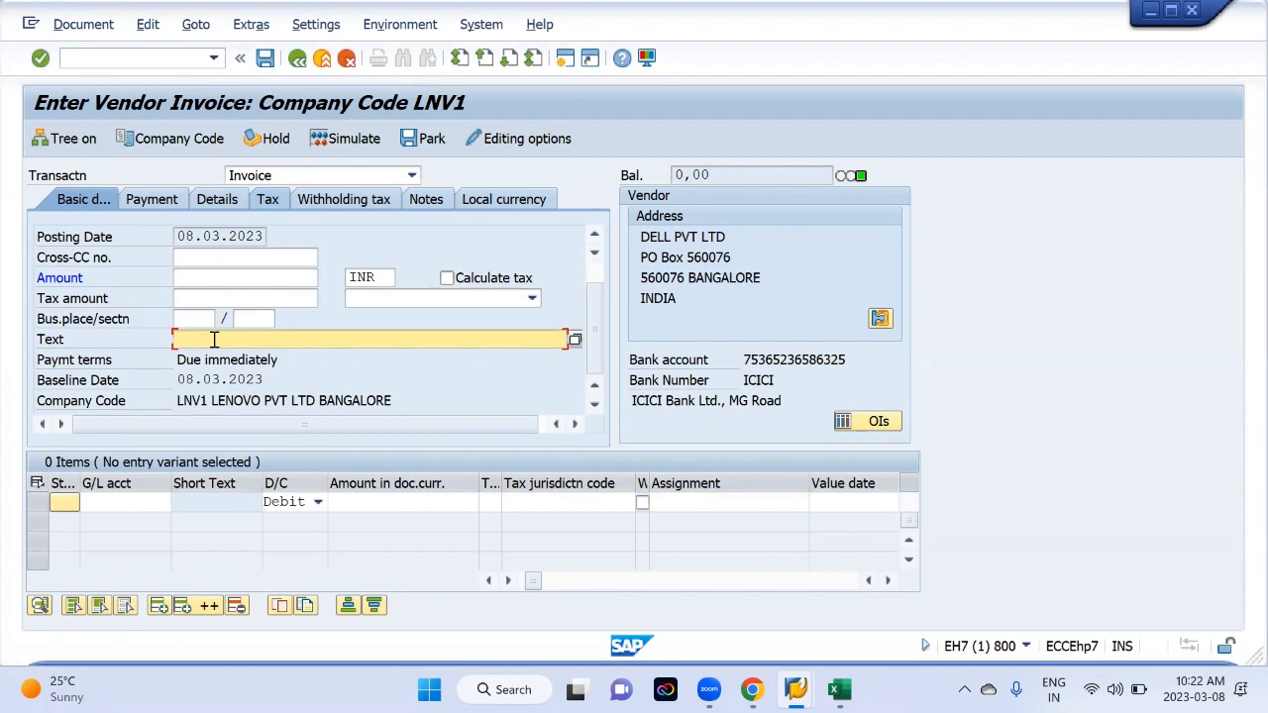
key(alt+Tab)
click(550, 319)
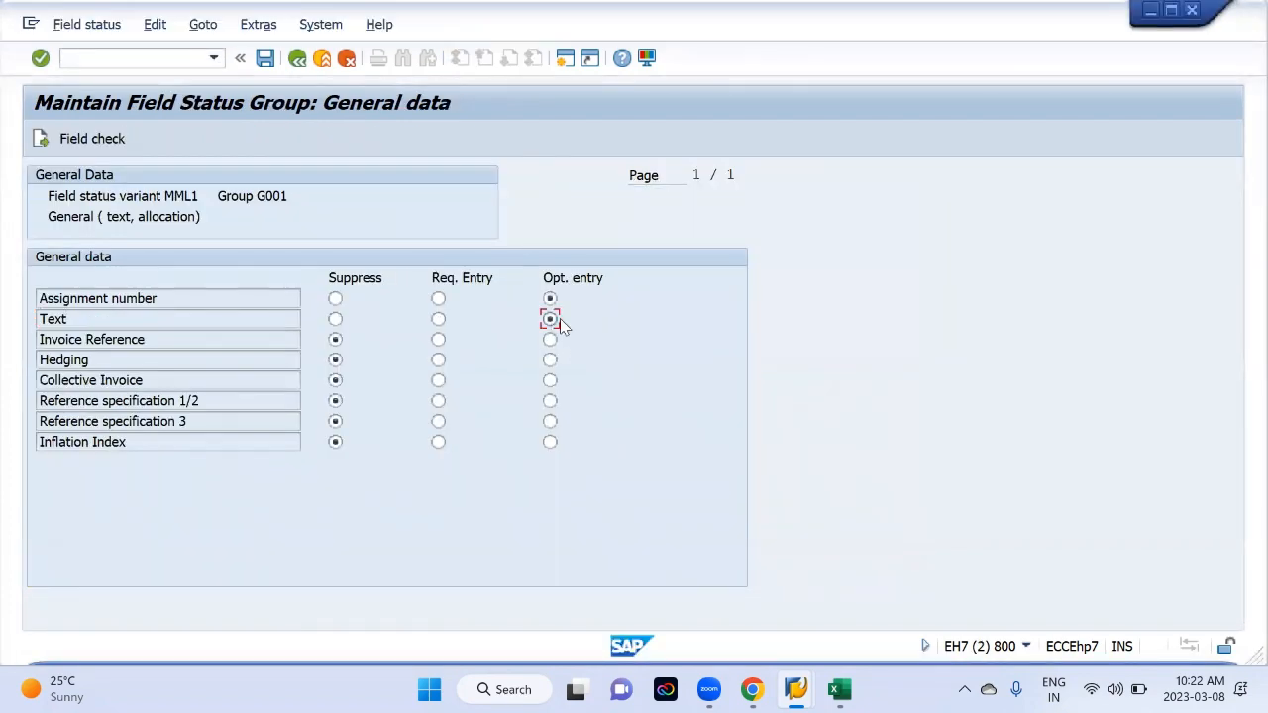
Review the vendor invoice's Text field against its optional entry status in group G001
key(alt+Tab)
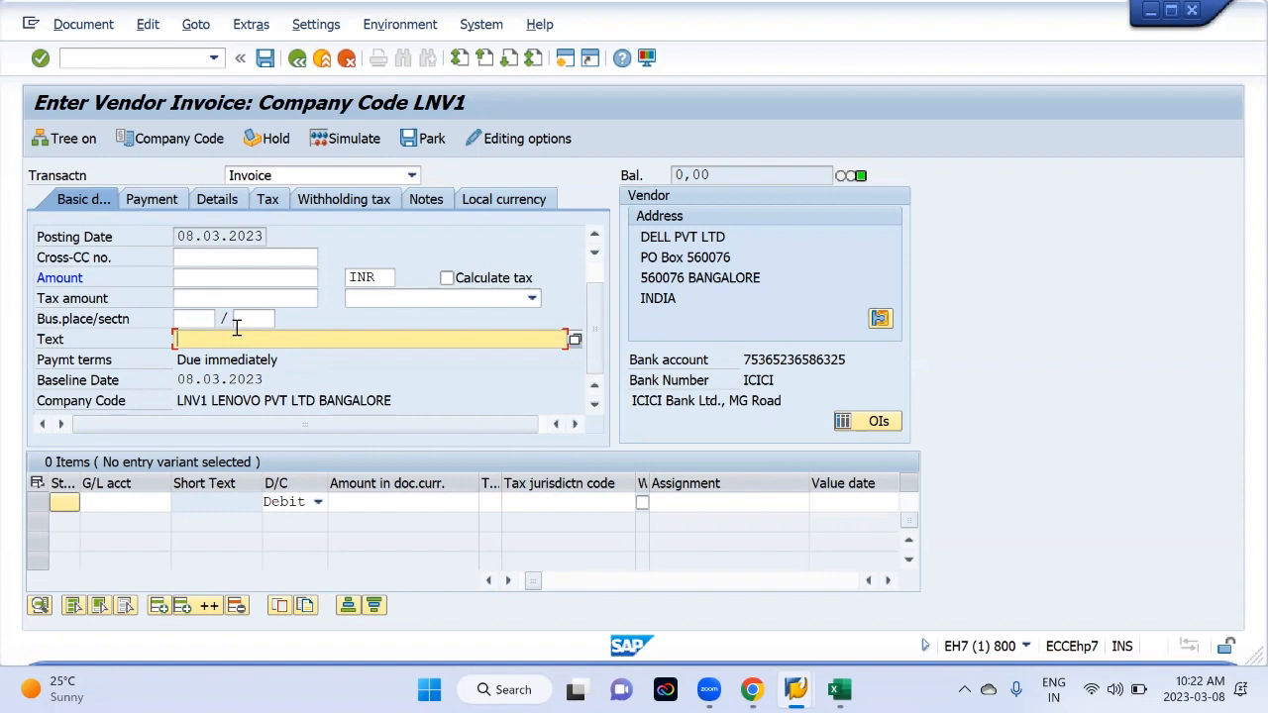
key(alt+Tab)
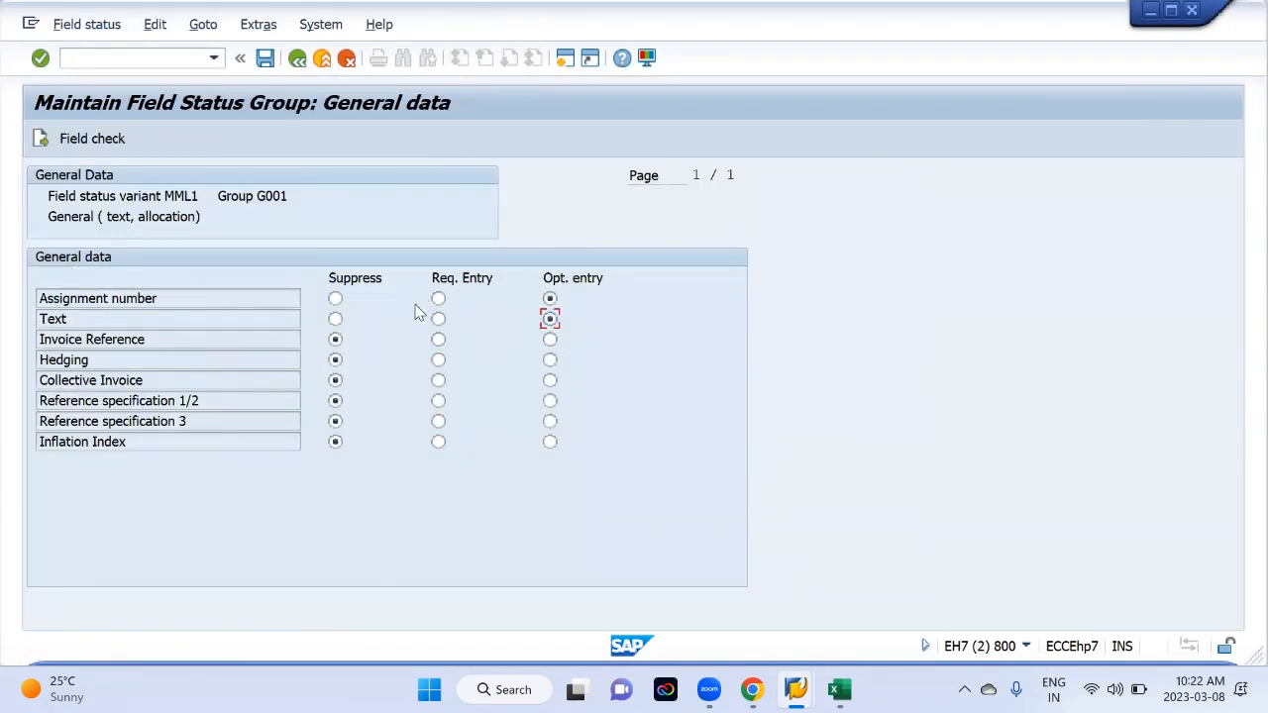
key(alt+Tab)
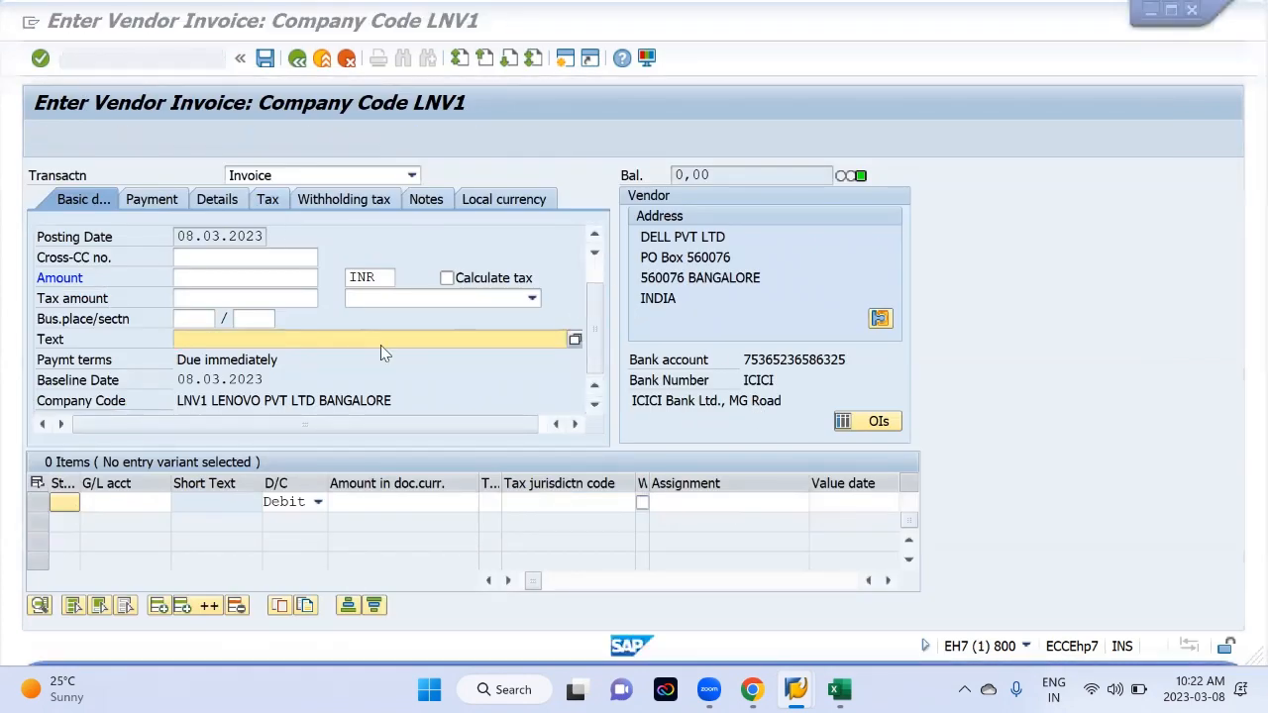
key(alt+Tab)
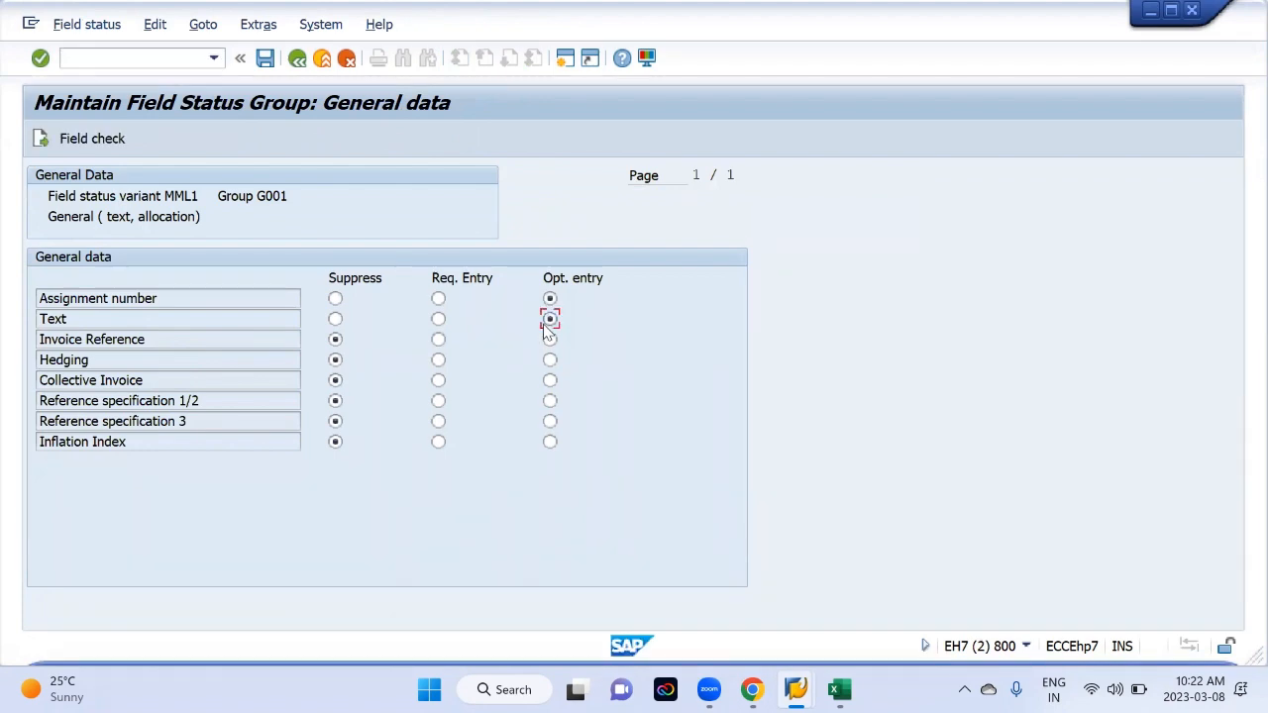
key(alt+Tab)
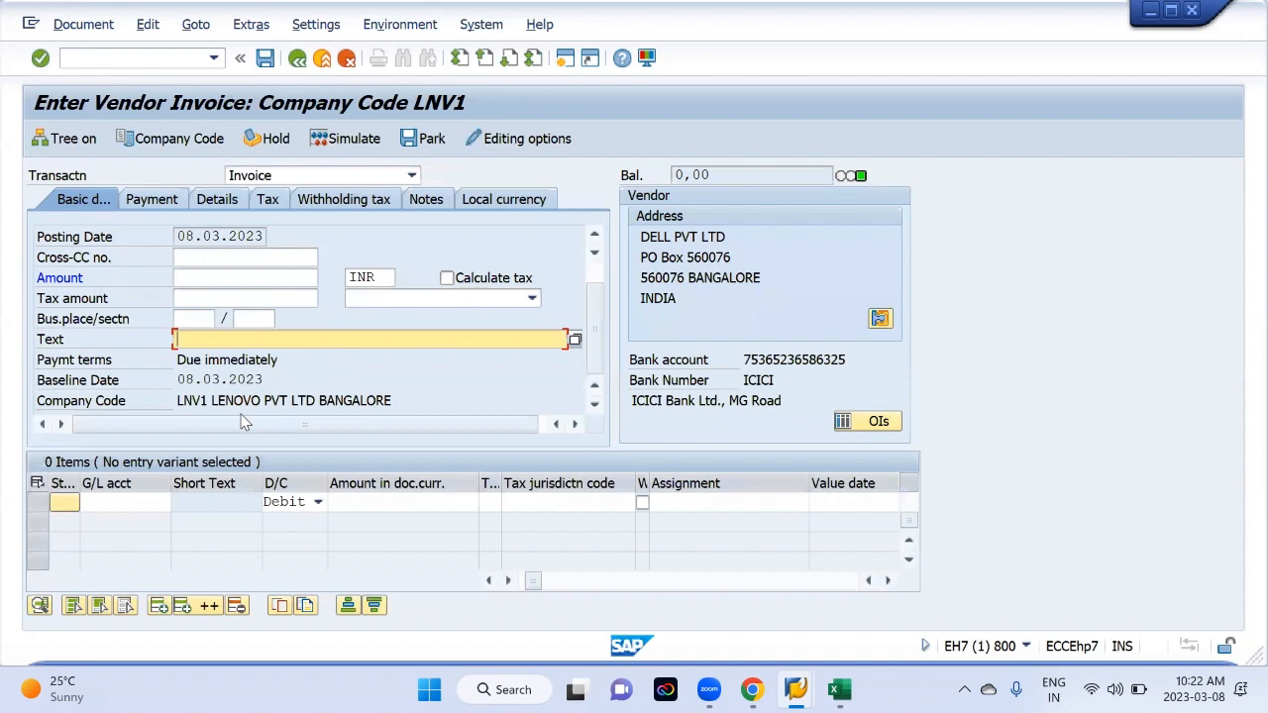
key(alt+Tab)
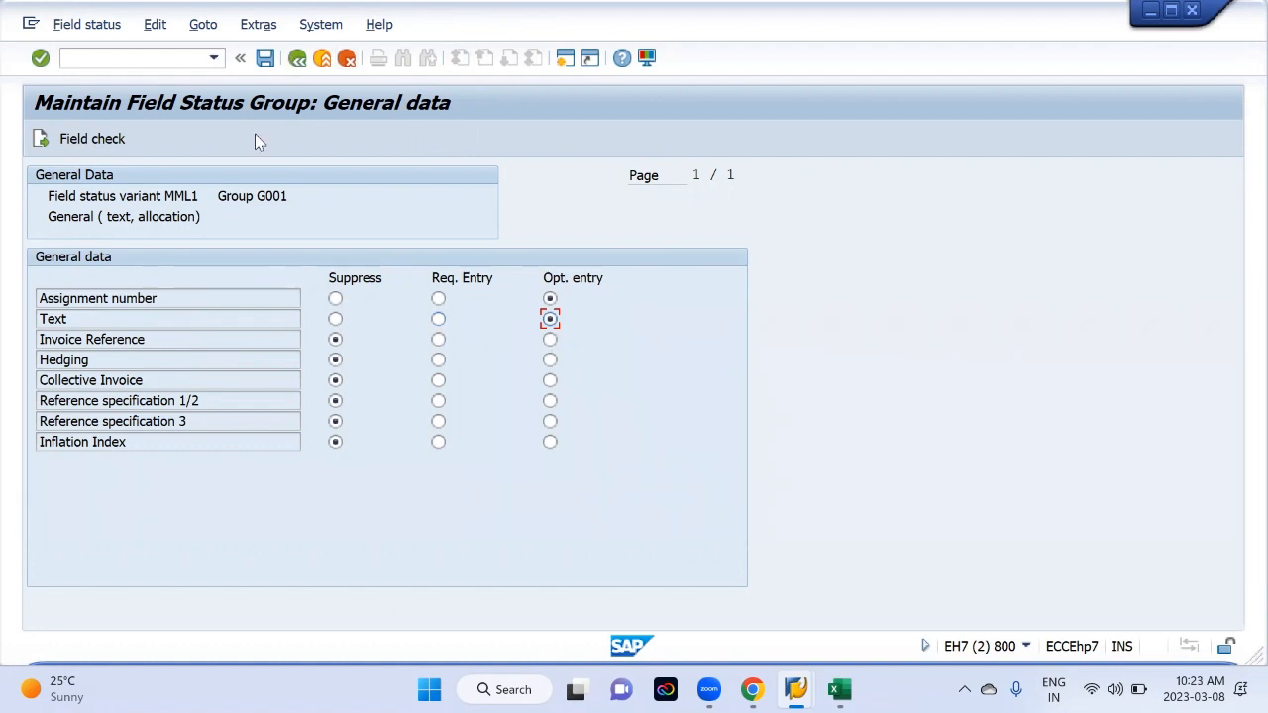
Return to the group G001 overview and display the second page of its Additional account assignments
click(297, 57)
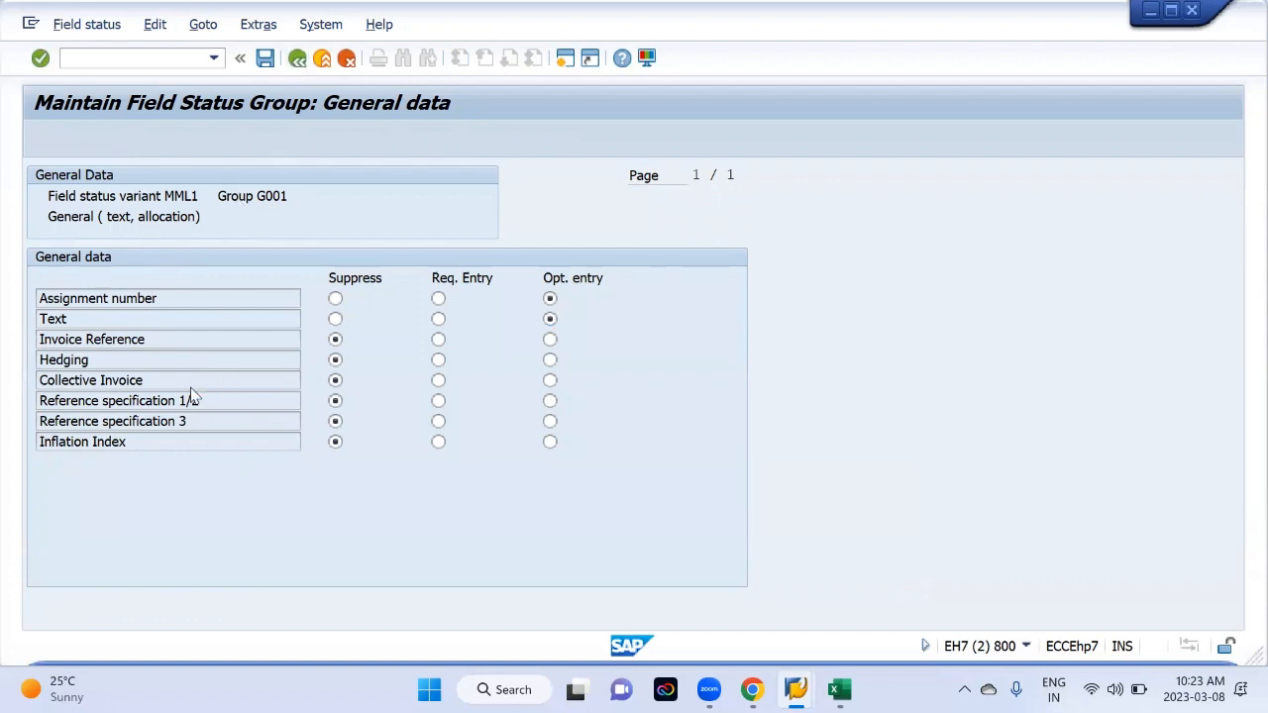
click(174, 298)
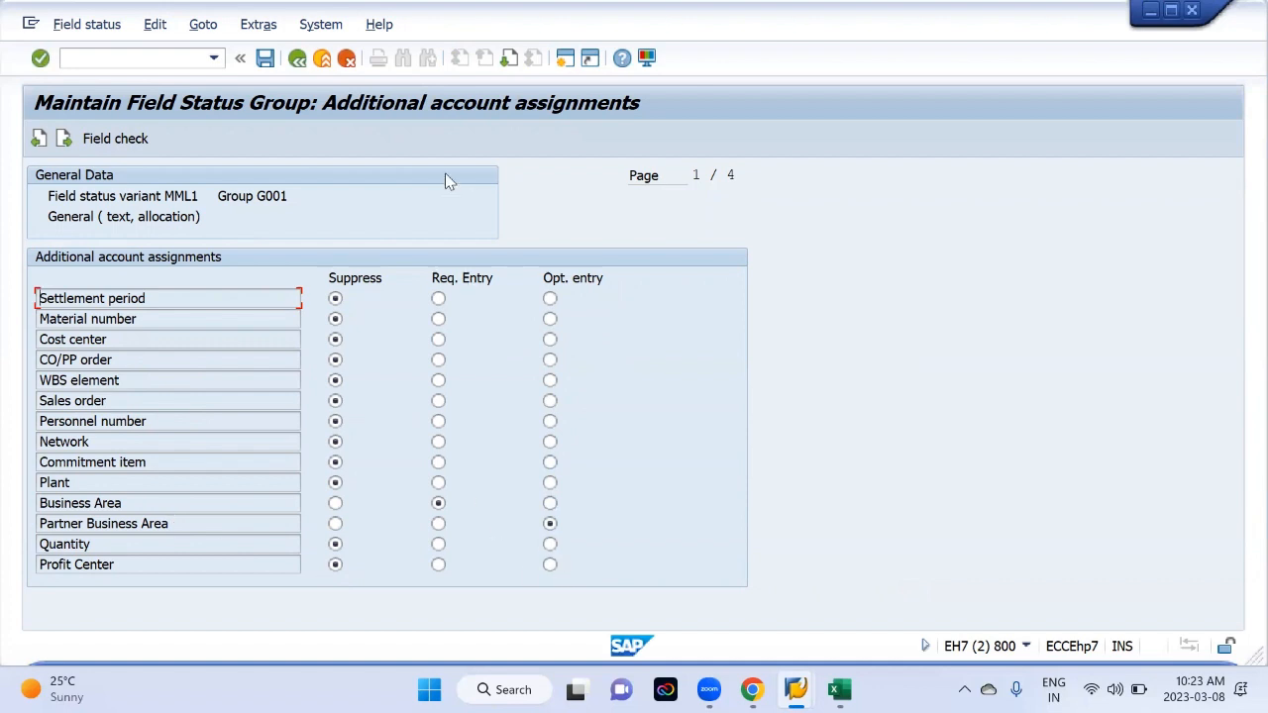
double_click(694, 175)
click(510, 61)
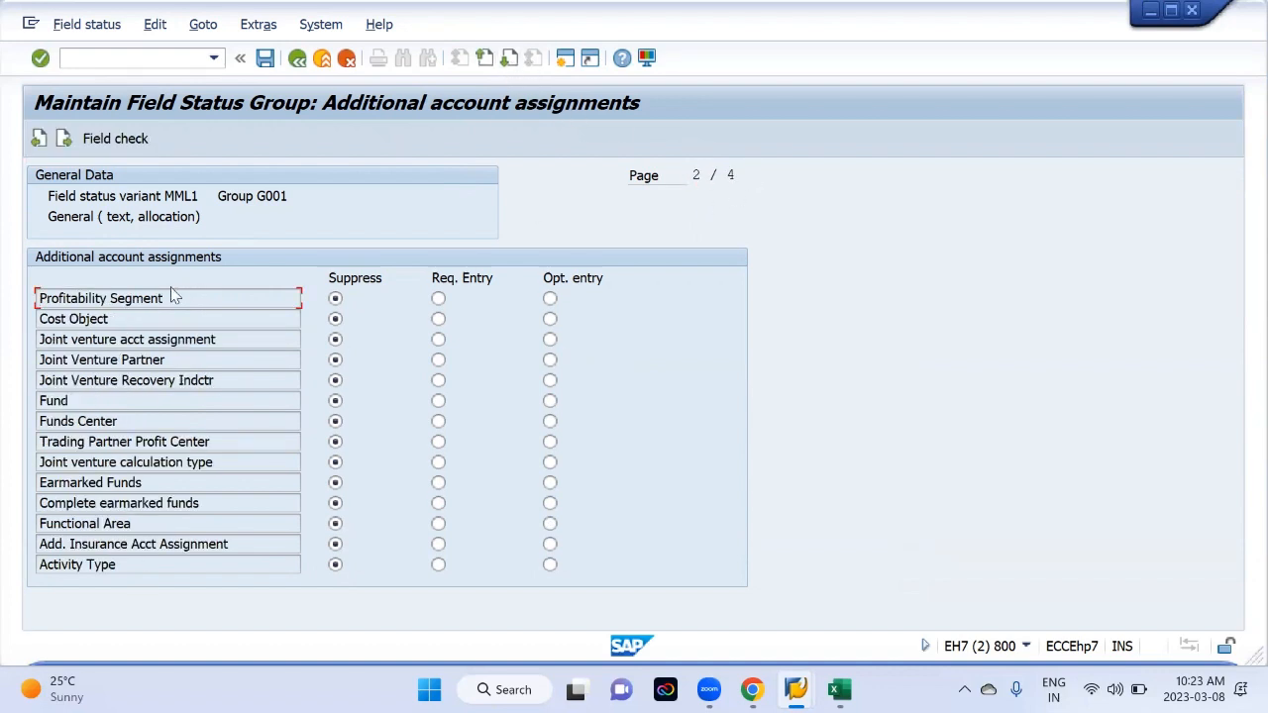
Review the third and fourth pages of group G001's Additional account assignments and check the vendor invoice entry screen
click(508, 60)
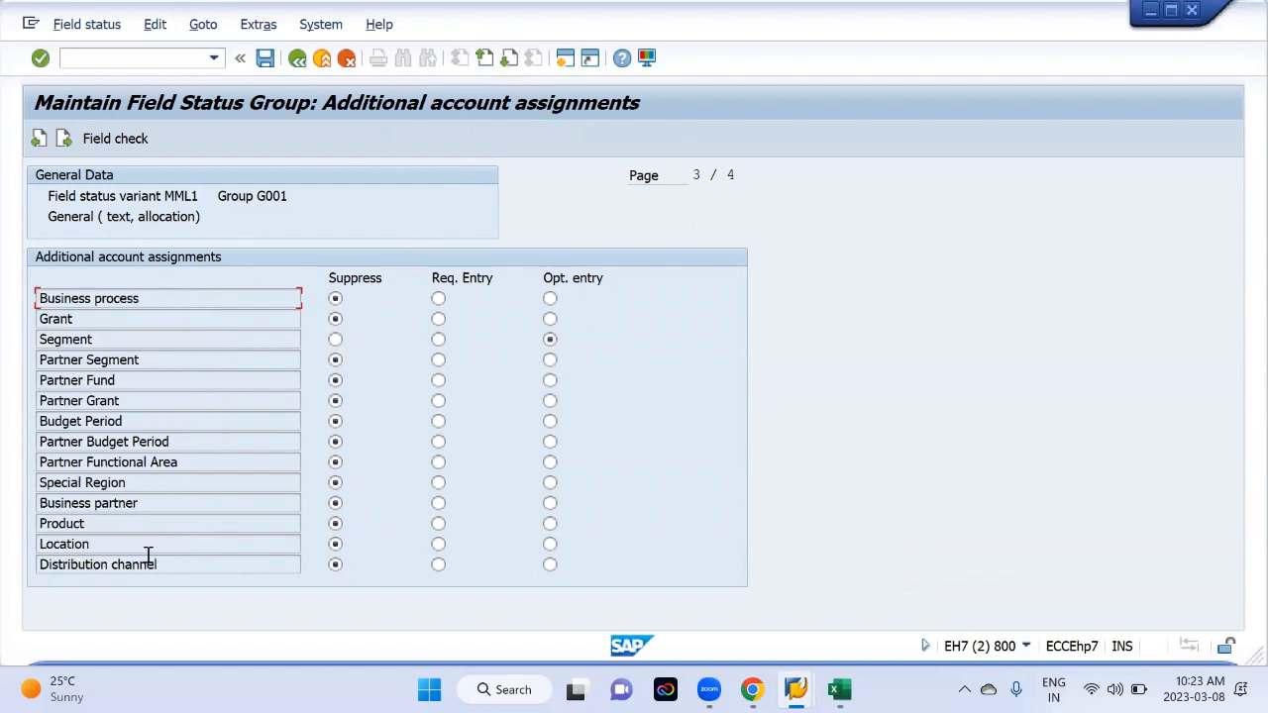
click(505, 59)
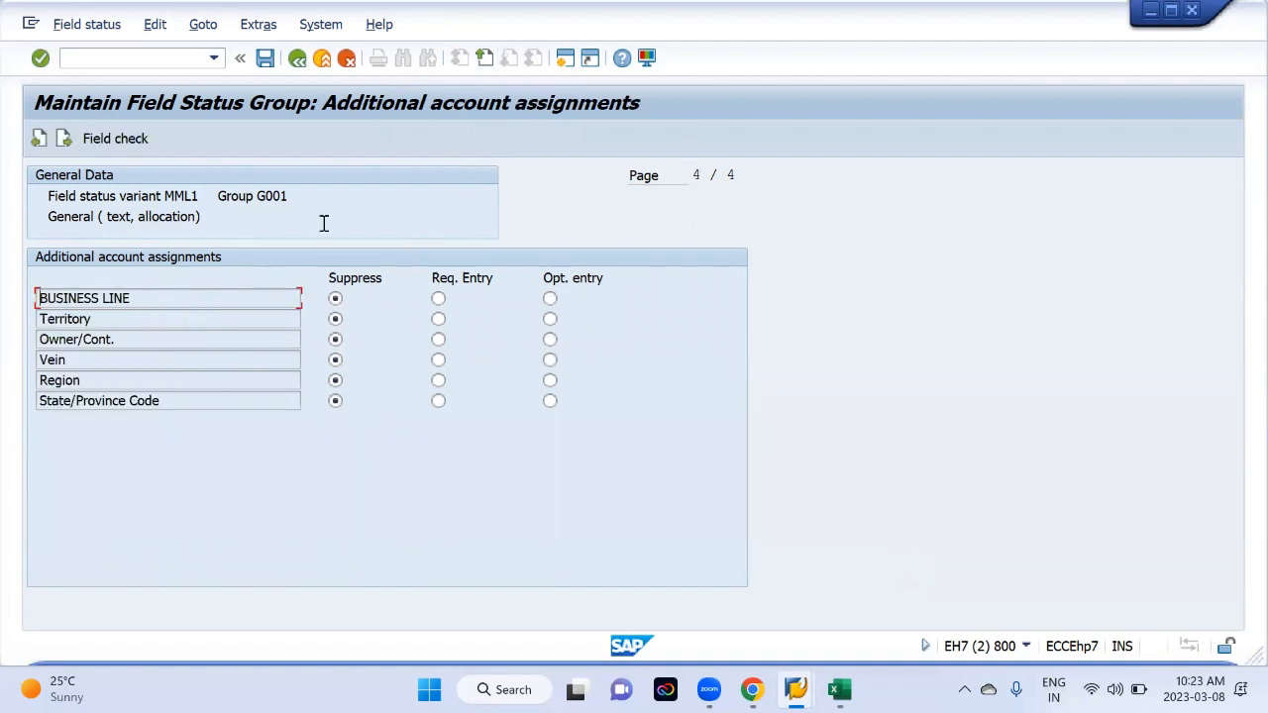
click(483, 59)
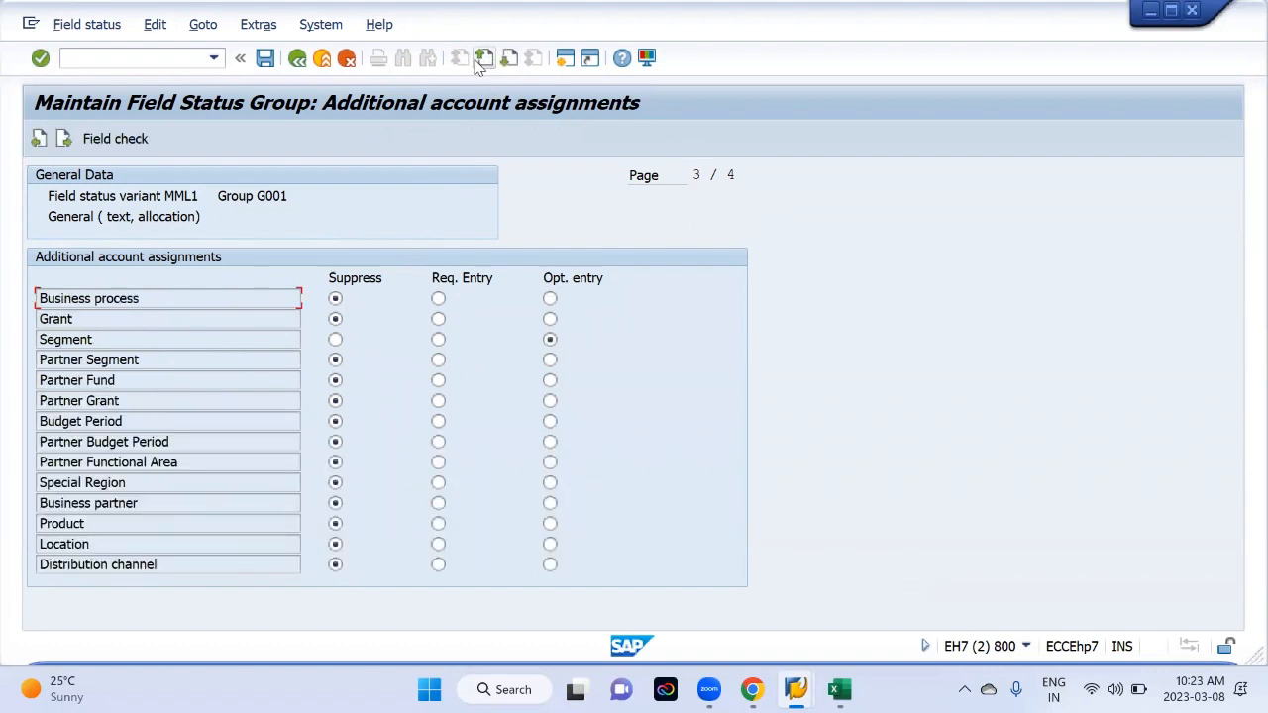
key(alt+Tab)
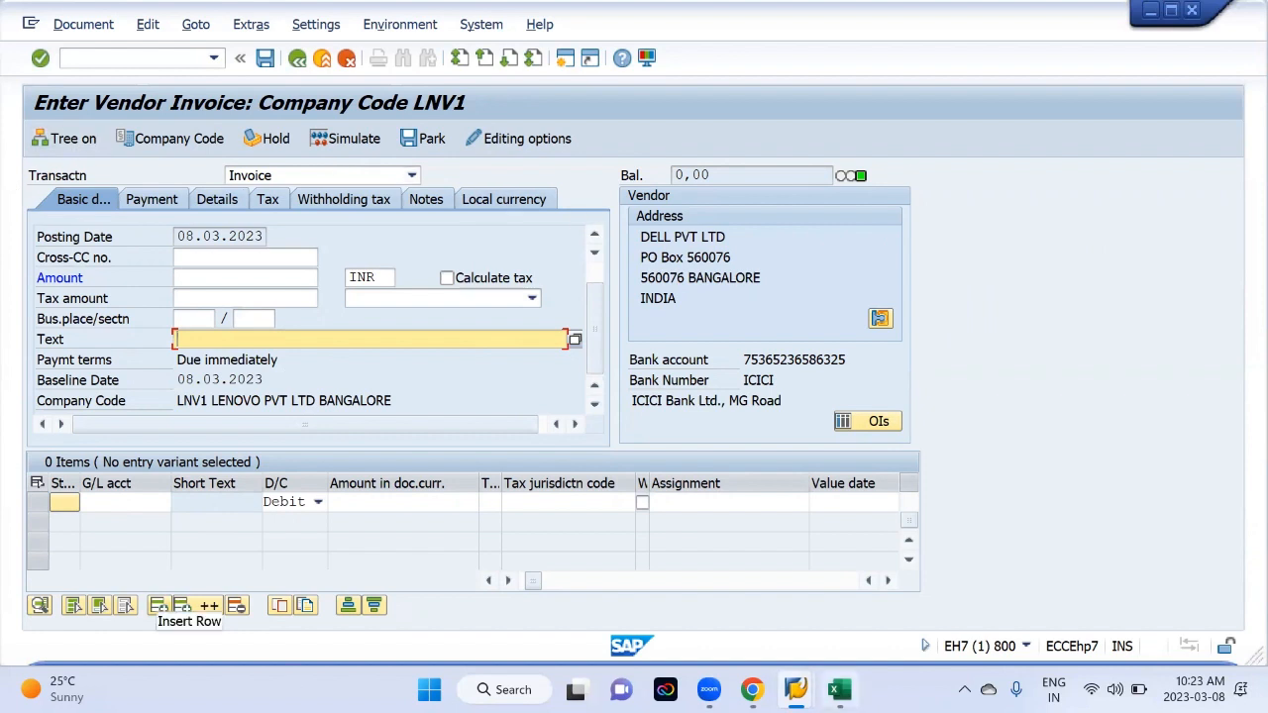
mouse_move(839, 689)
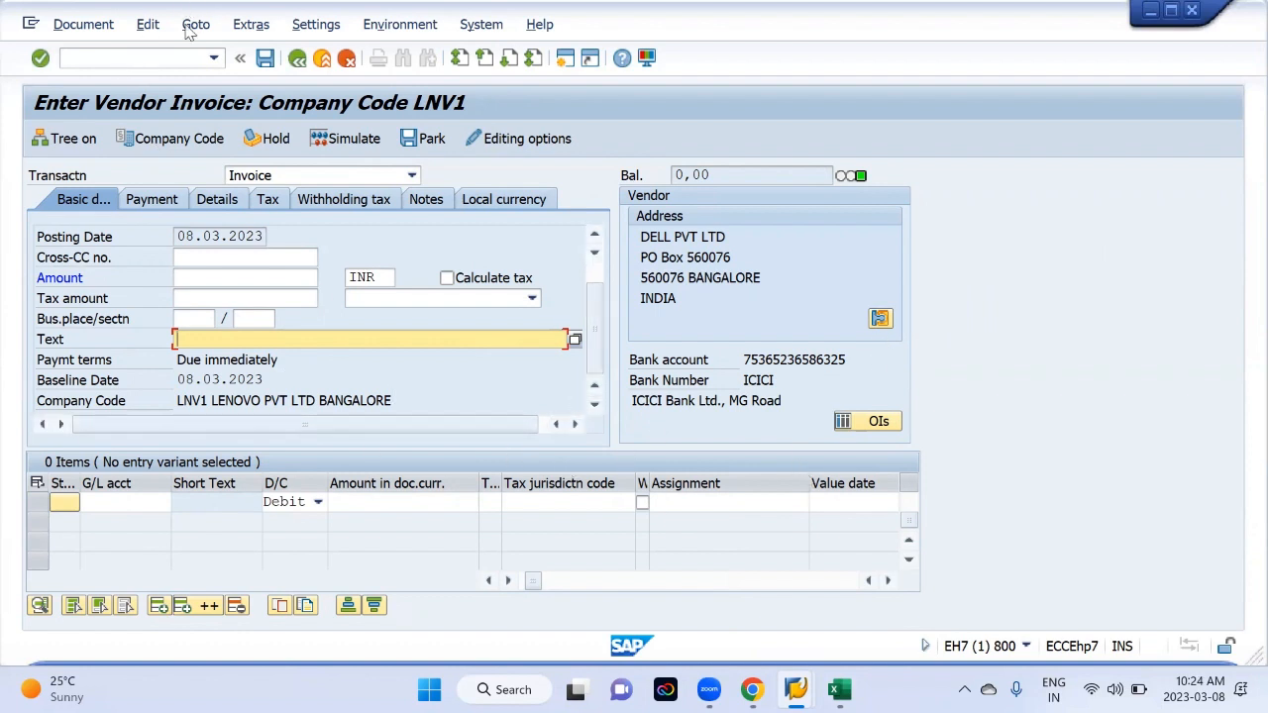
click(170, 139)
key(alt+Tab)
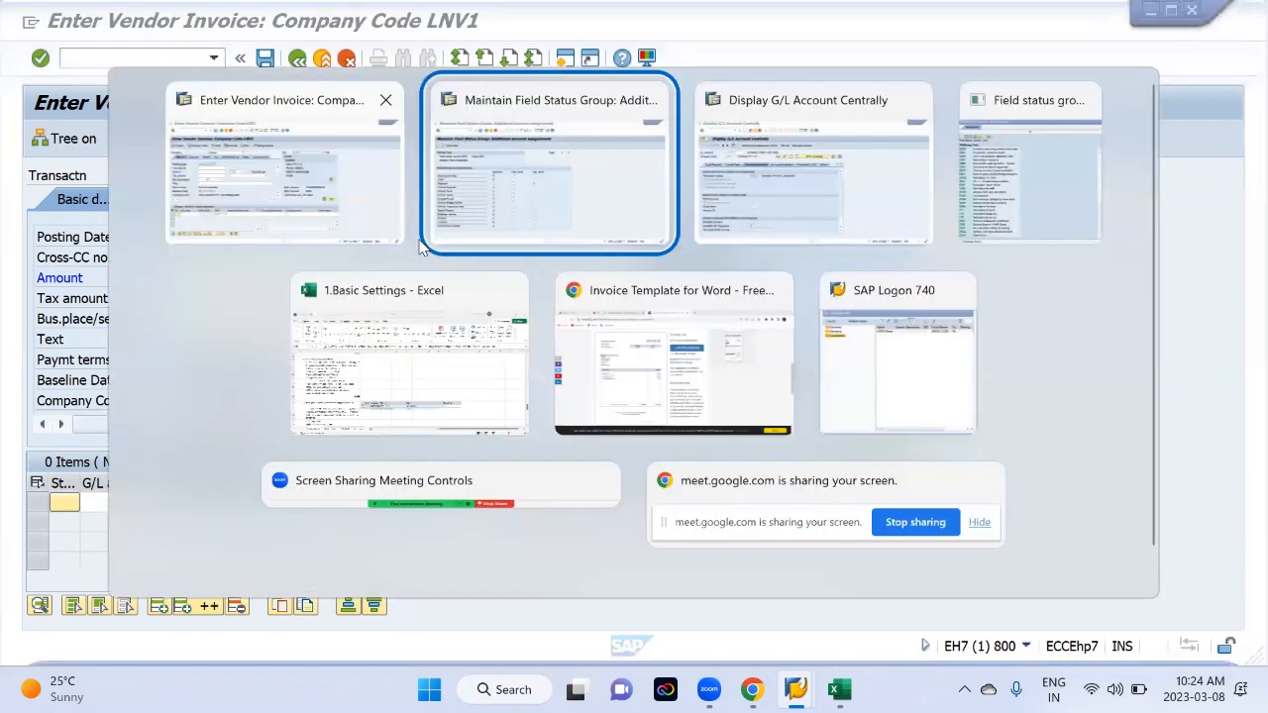
On the first page of Additional account assignments, set Business Area to optional entry and Partner Business Area to suppress
click(485, 59)
click(485, 60)
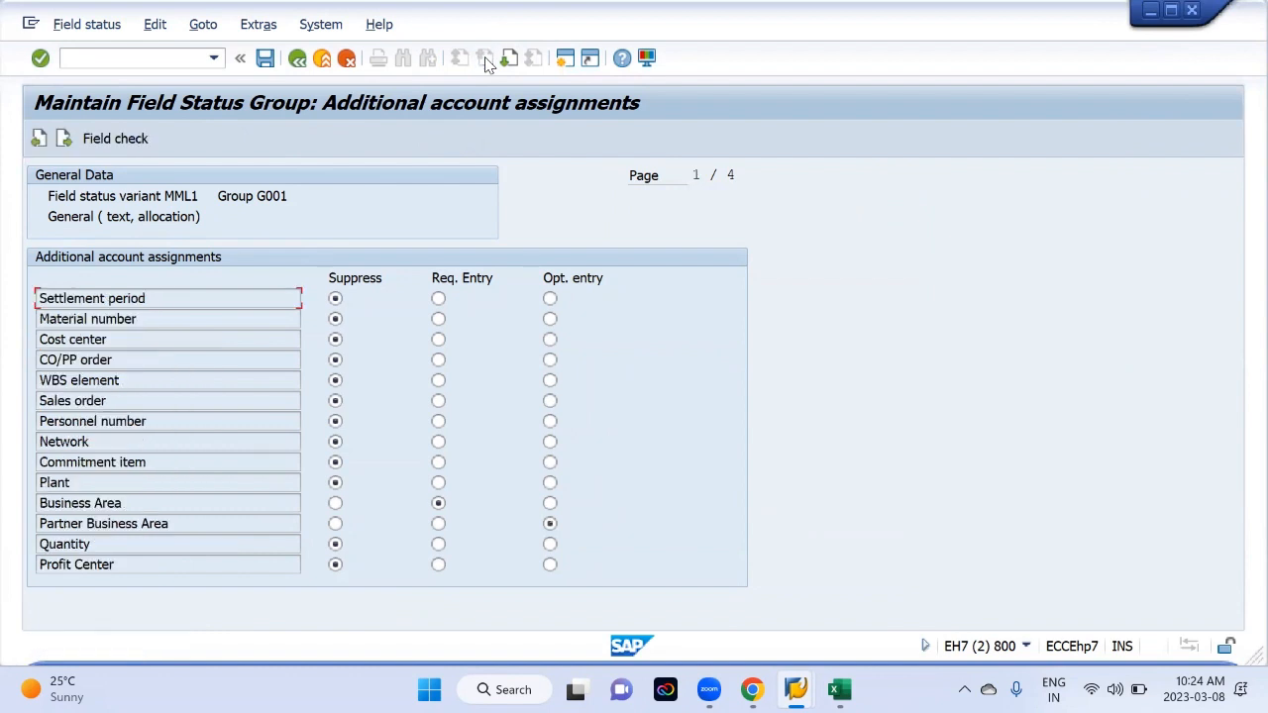
click(549, 503)
click(335, 523)
Review the remaining Additional account assignments pages and the Materials management field statuses of group G001
click(509, 59)
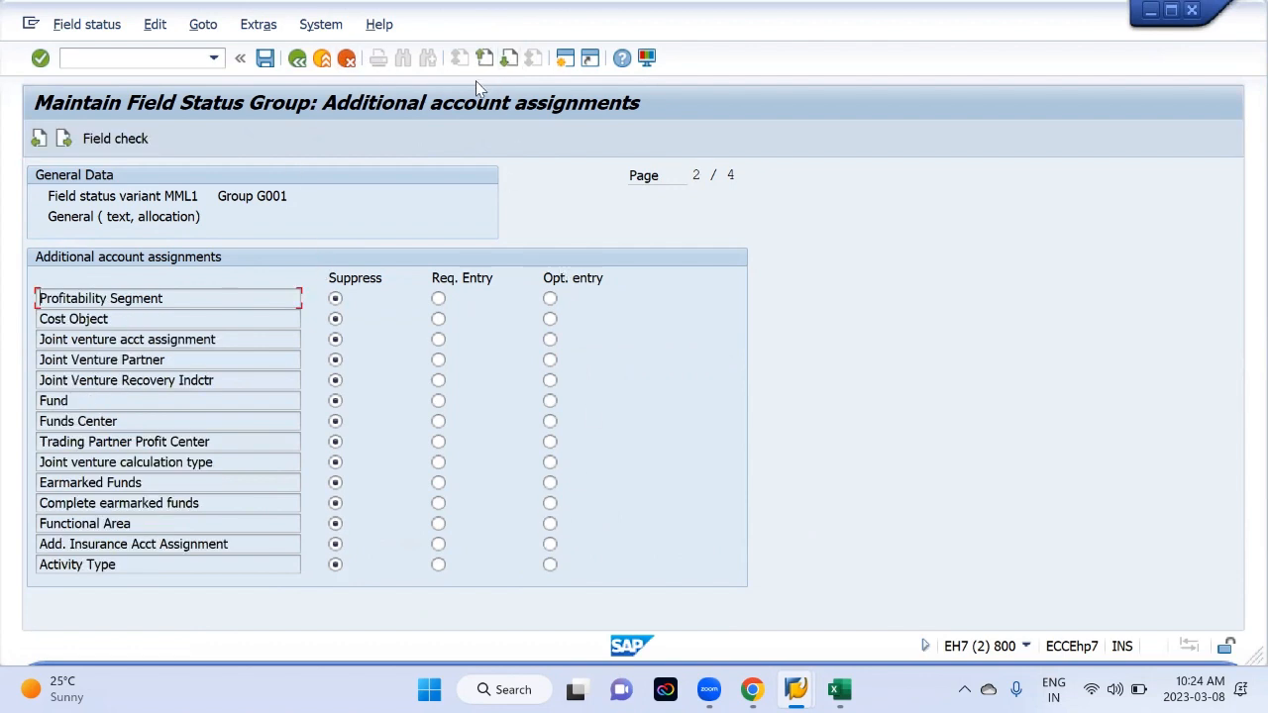
click(509, 57)
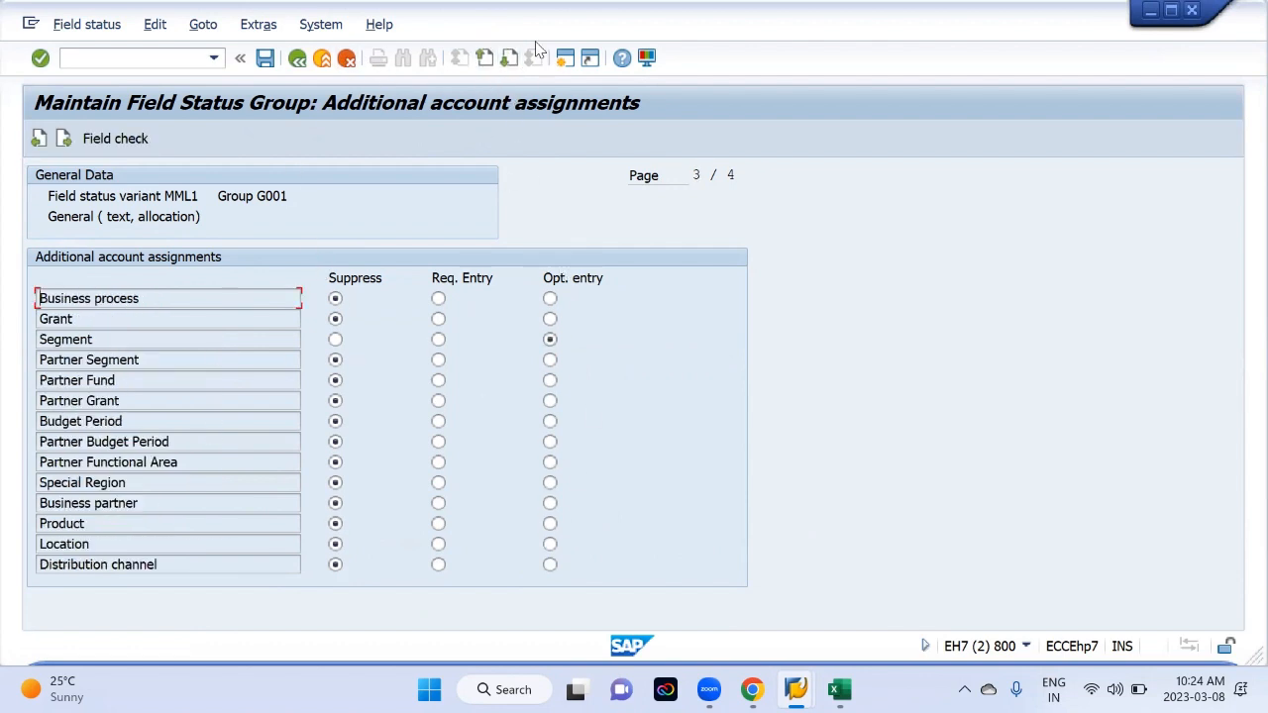
click(509, 59)
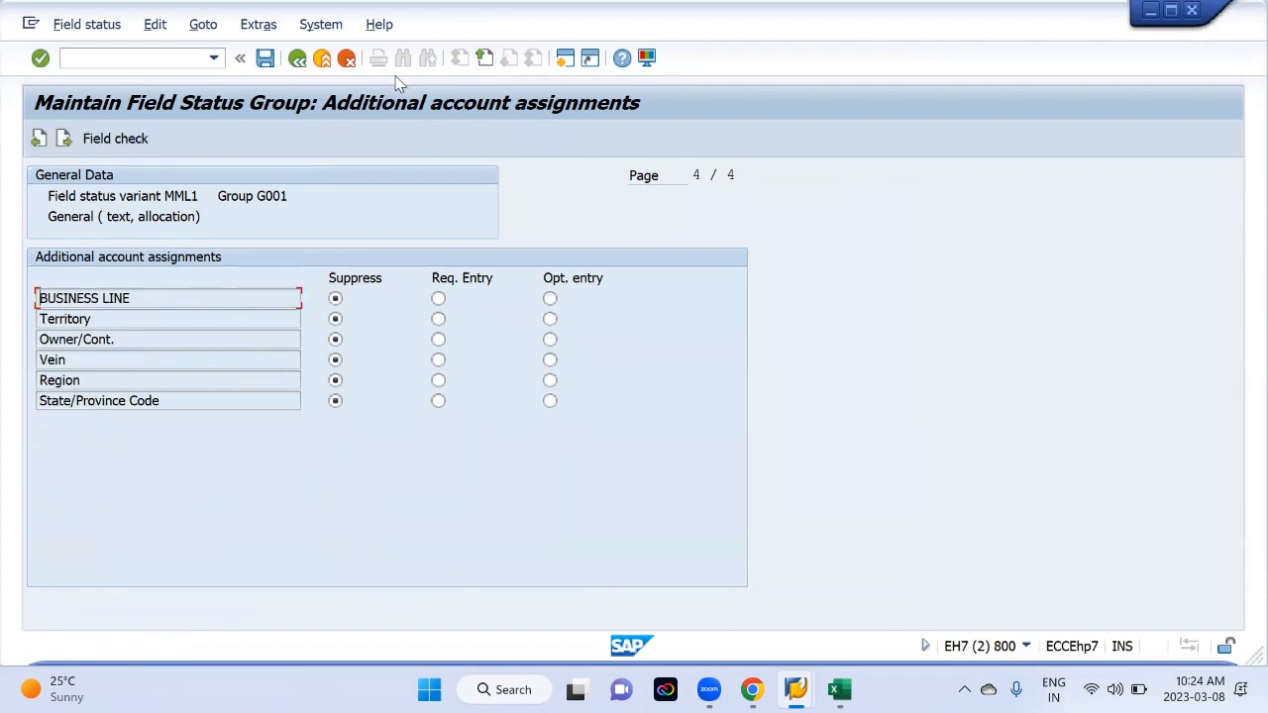
click(297, 60)
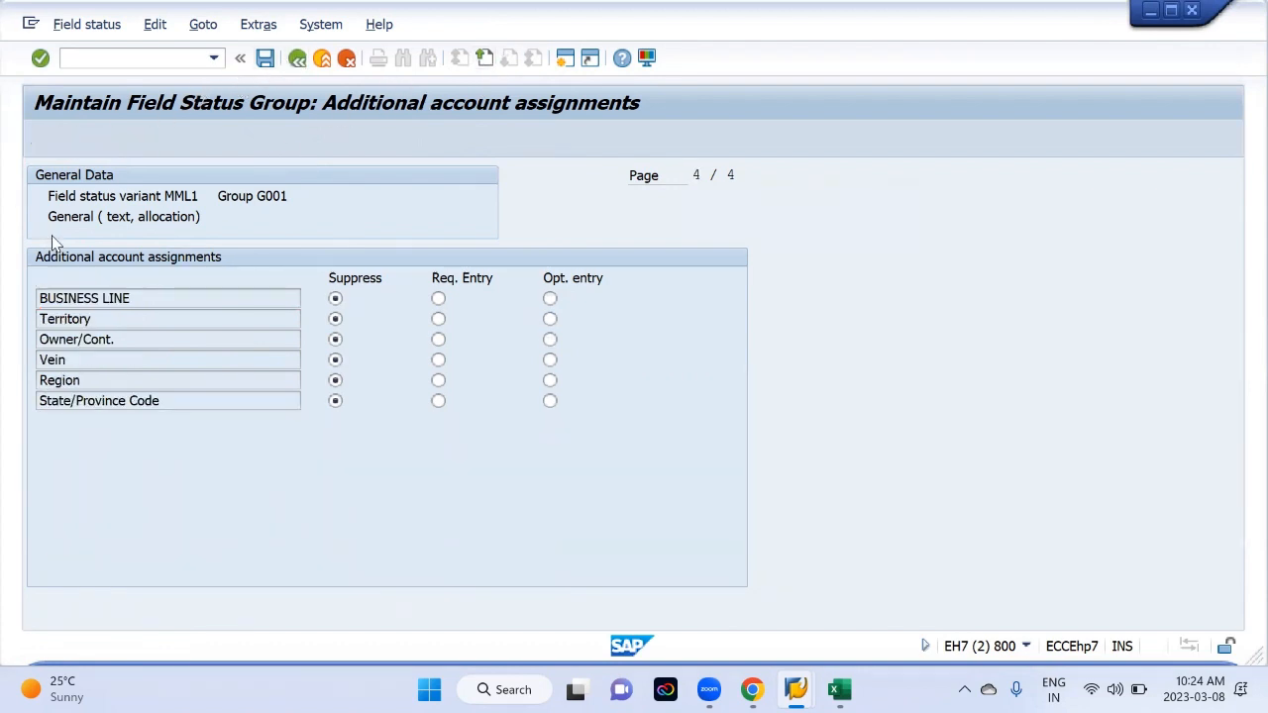
double_click(121, 318)
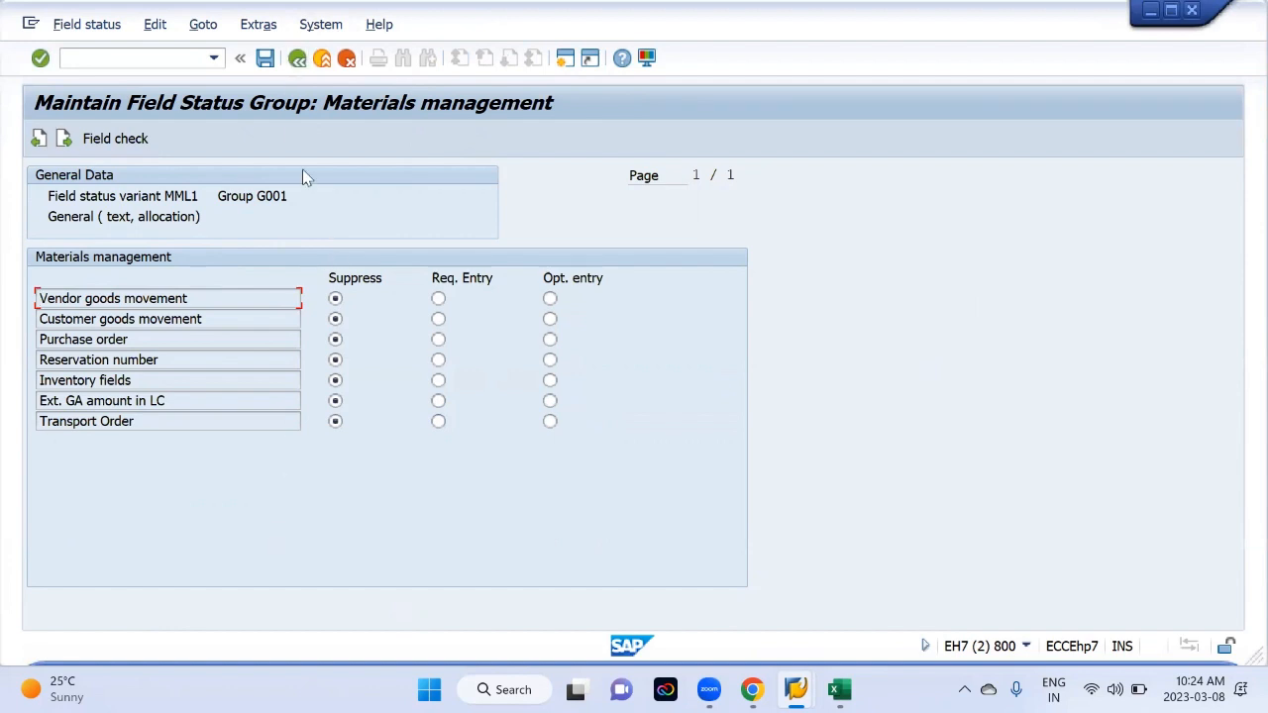
key(F3)
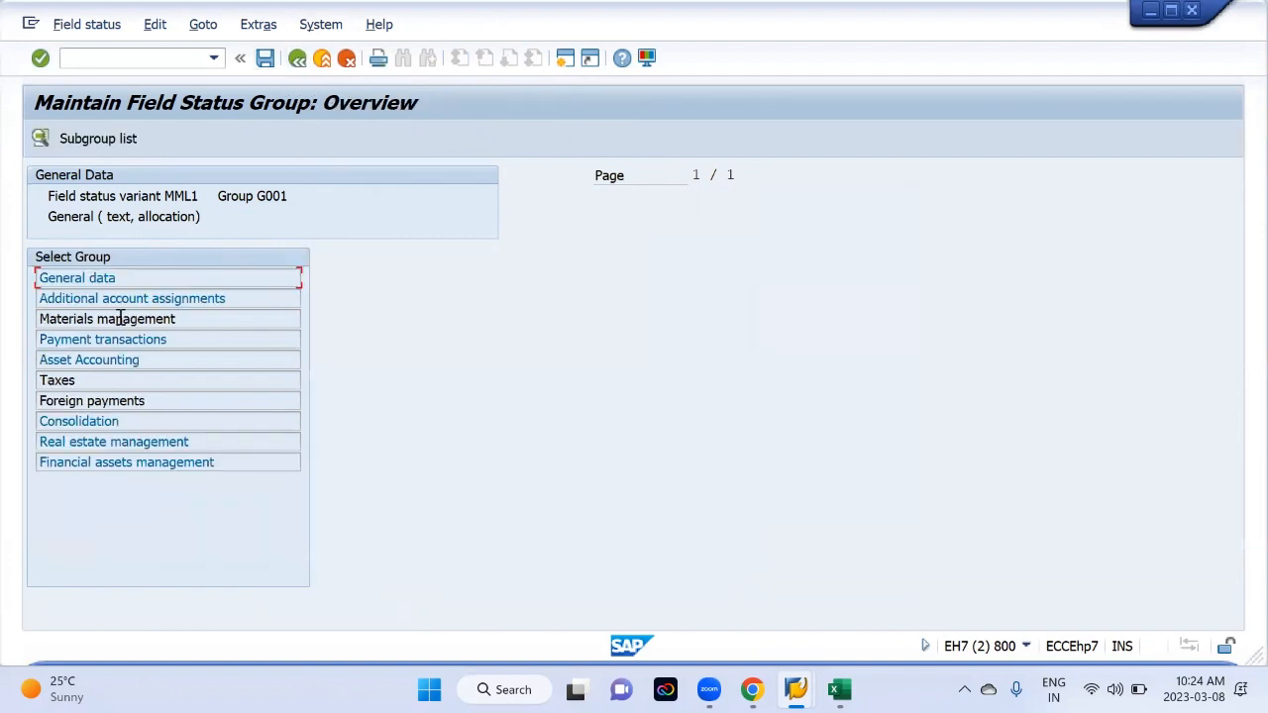
In group G001's Payment transactions, set Due Date, Value date and Payment terms to optional entry, and save the group
double_click(109, 347)
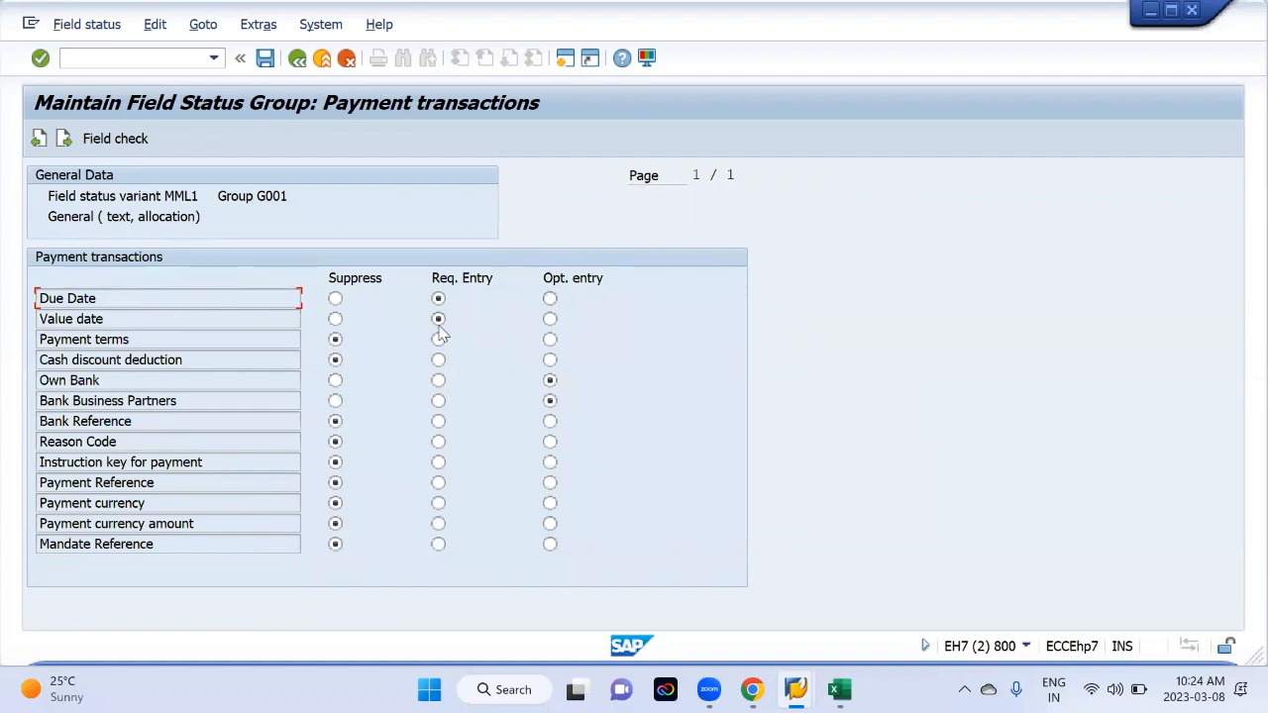
click(549, 298)
click(549, 318)
click(550, 339)
click(265, 59)
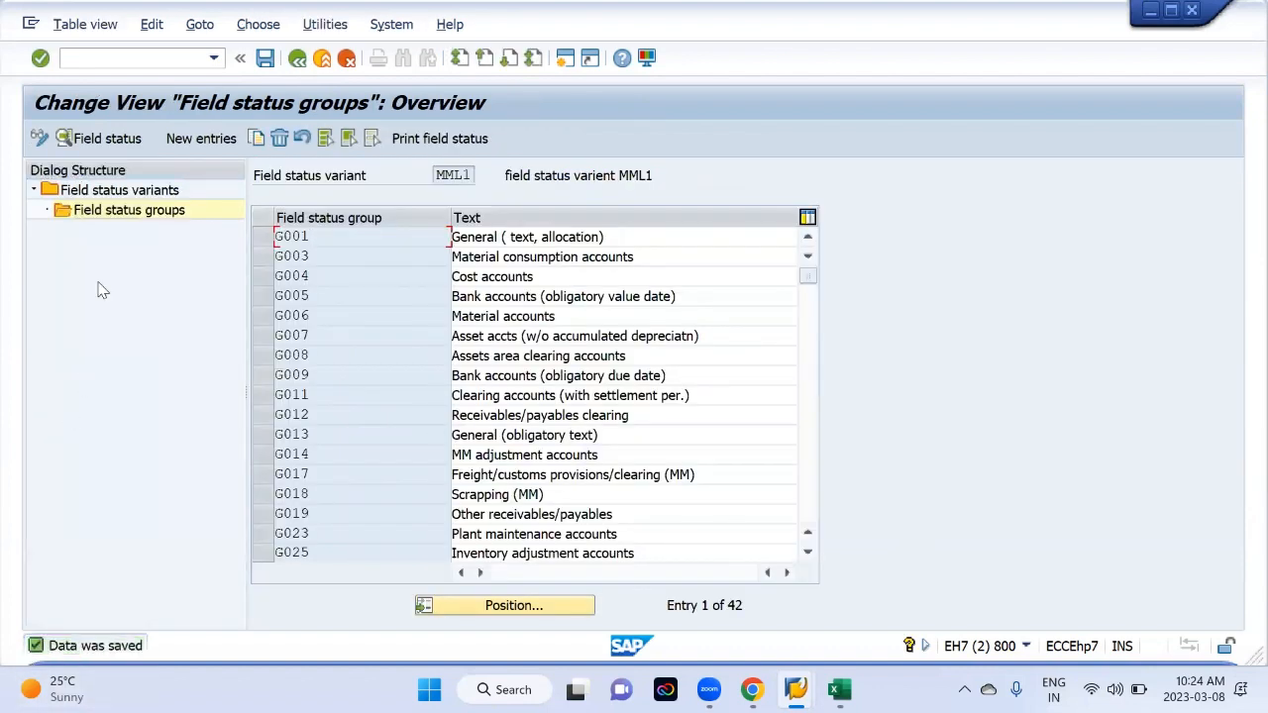
Select the field status variant code MML1 and find step 17, the OBC5 company code assignment, in the Excel notes
double_click(451, 176)
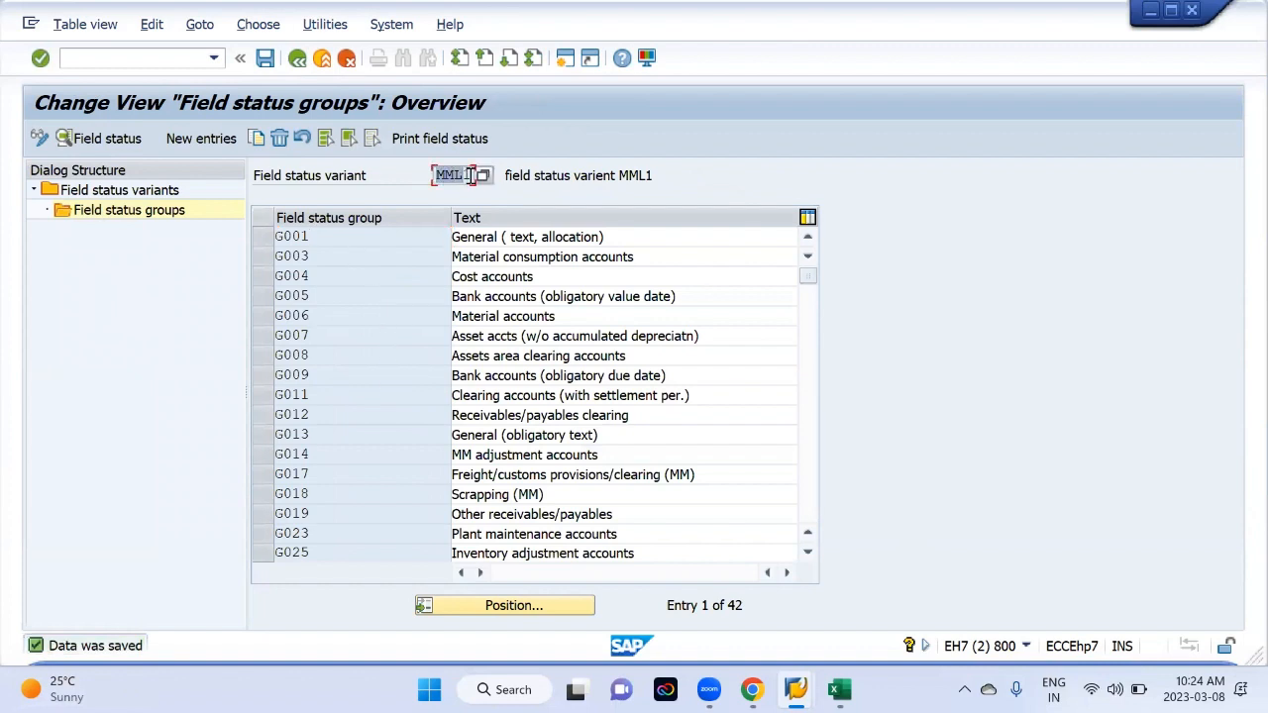
click(466, 173)
key(alt+Tab)
key(alt+Tab)
key(alt+Tab)
key(alt+Tab)
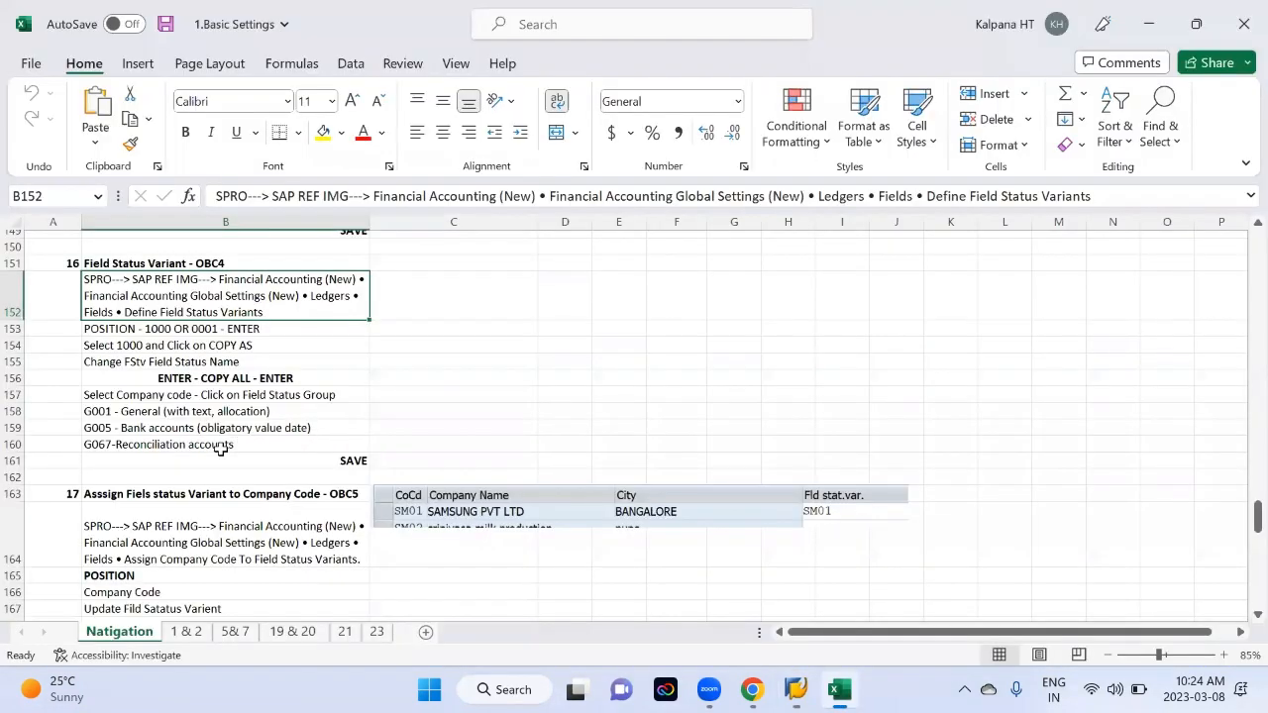
scroll(220, 445, down, 1)
click(220, 445)
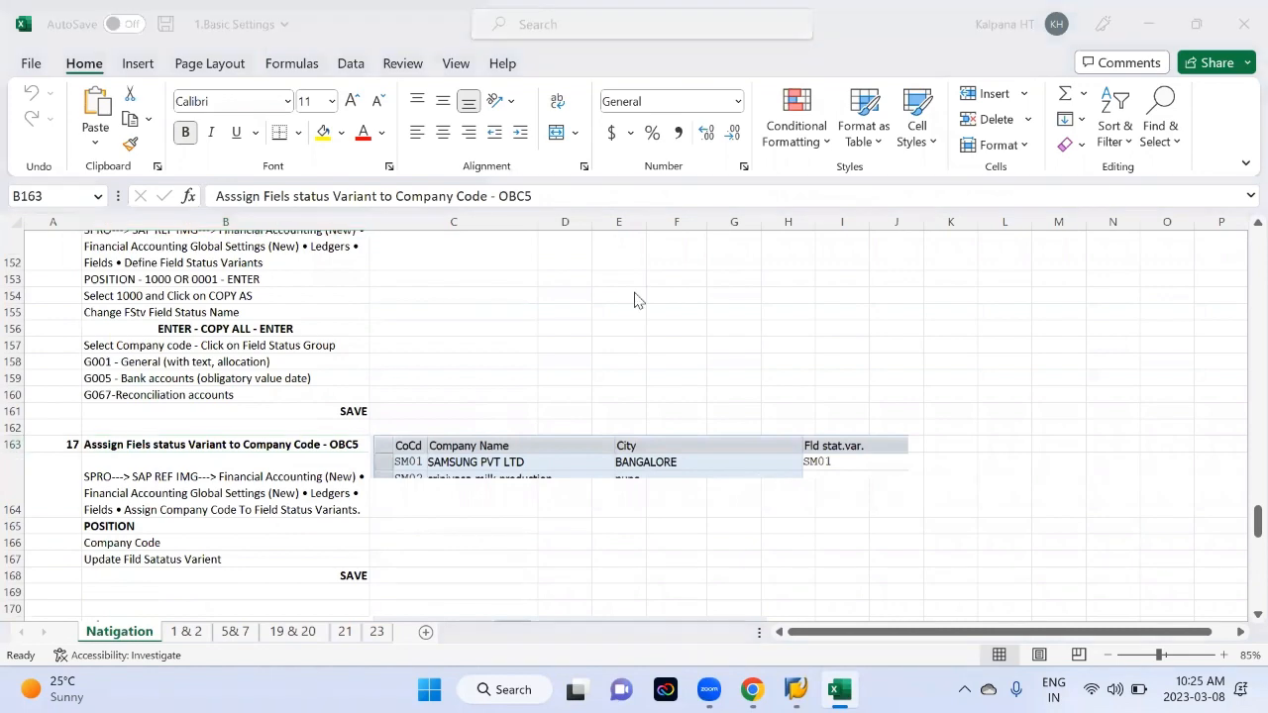
key(alt+Tab)
Return to the IMG, open Assign Company Code to Field Status Variants, and position the list on company code MML1
click(297, 59)
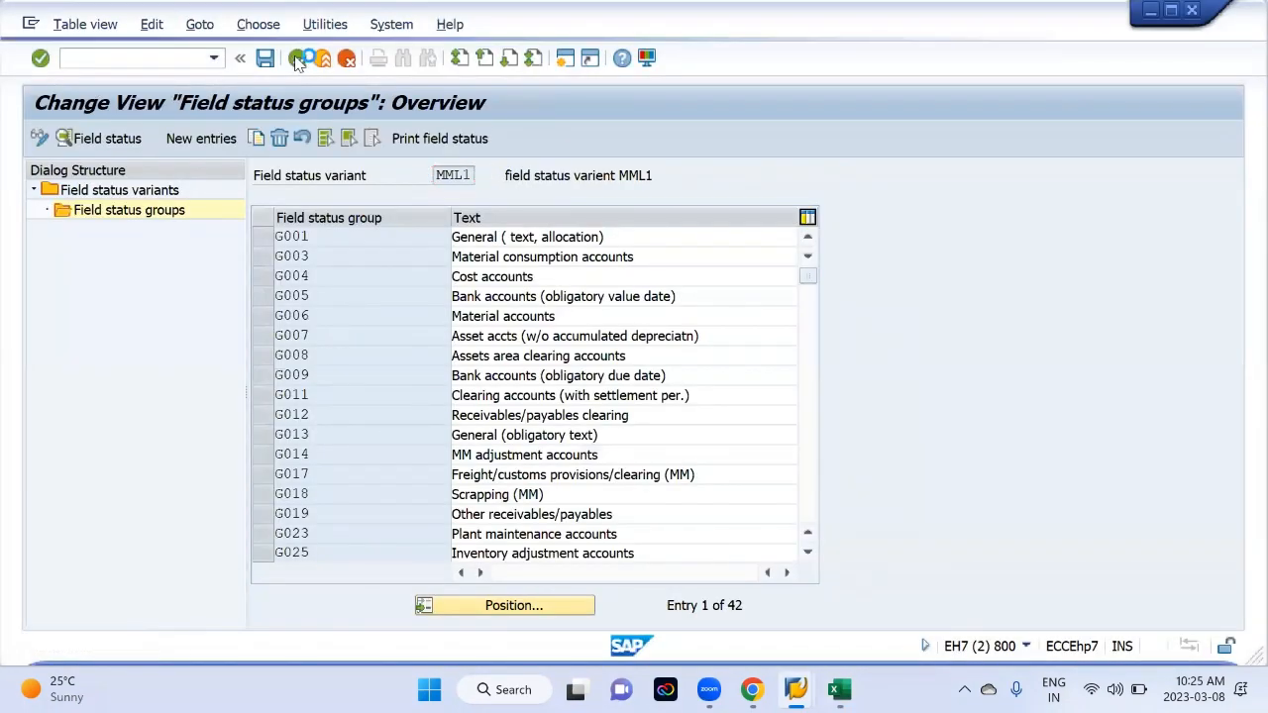
click(297, 59)
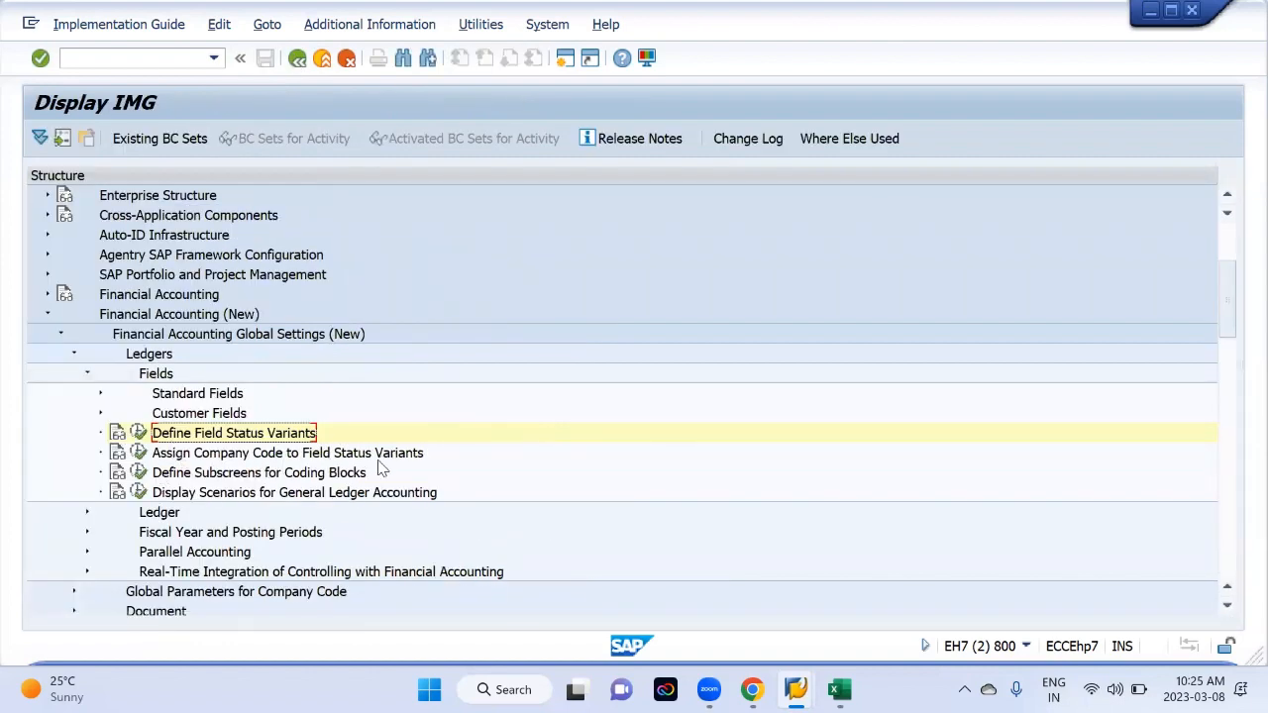
click(139, 452)
click(286, 591)
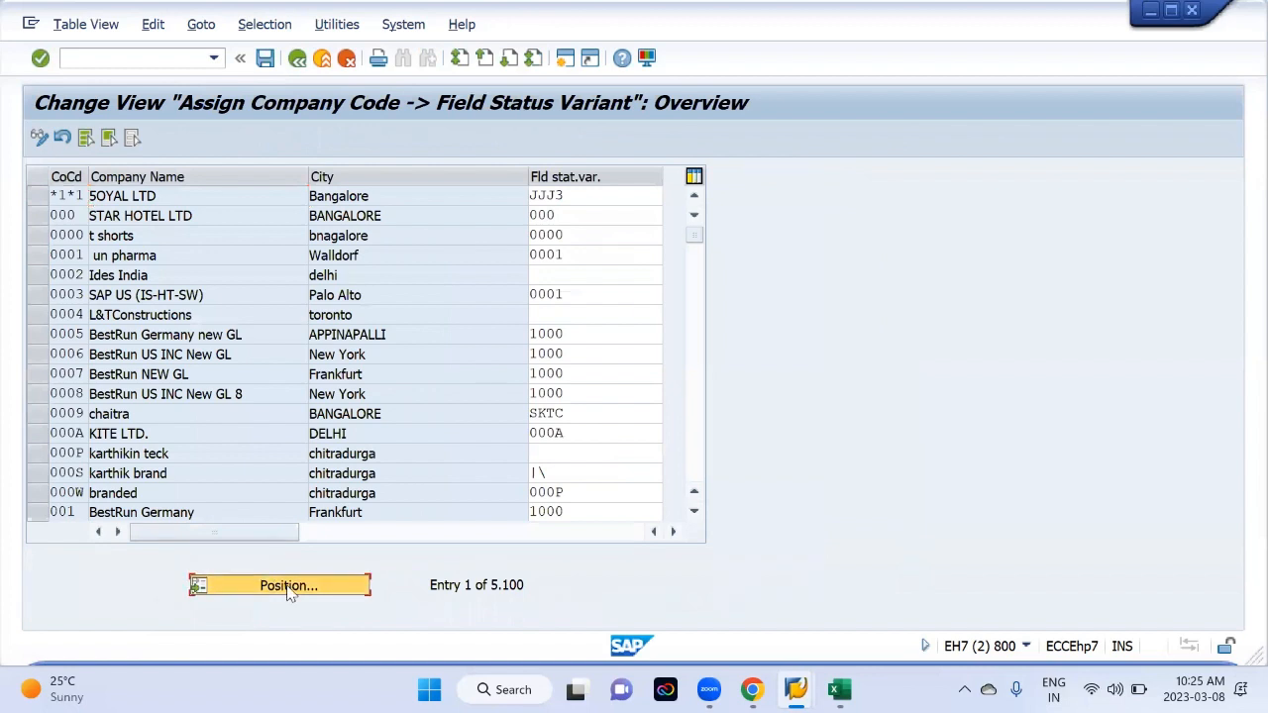
click(263, 293)
click(278, 316)
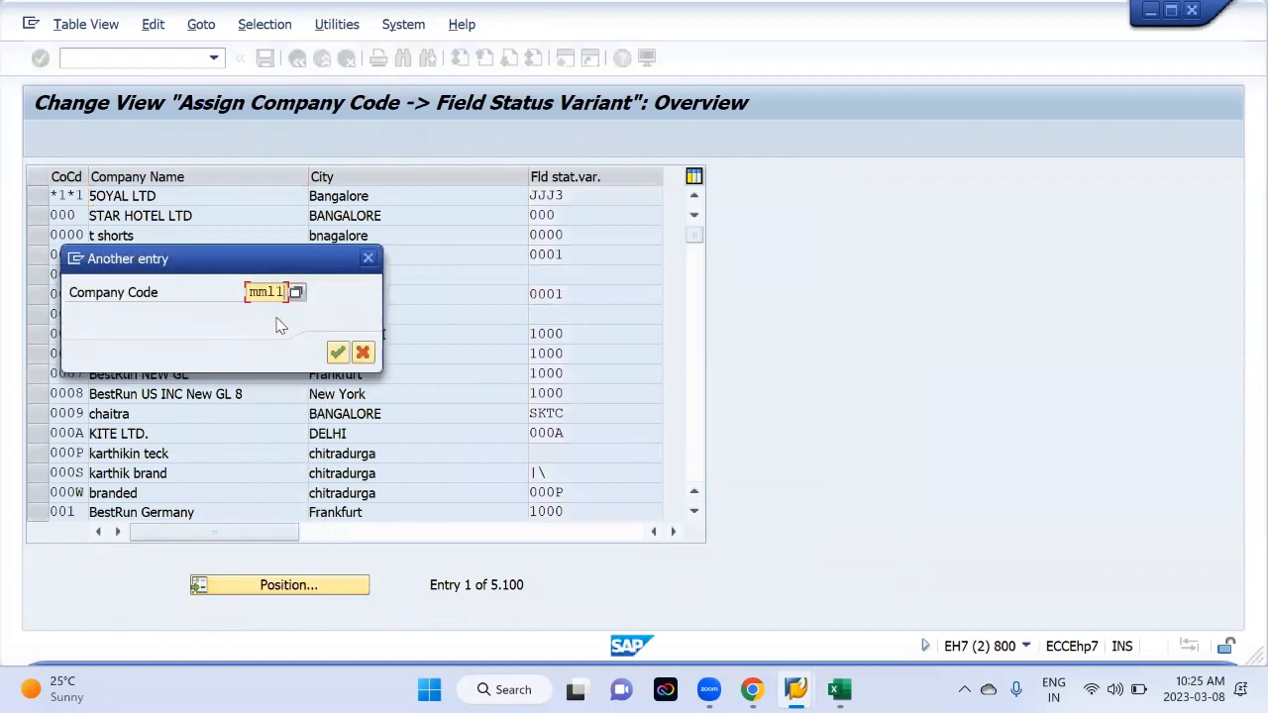
key(Return)
Assign field status variant MML1 to company code MML1, MM Logistics Pvt Ltd, and save
click(572, 202)
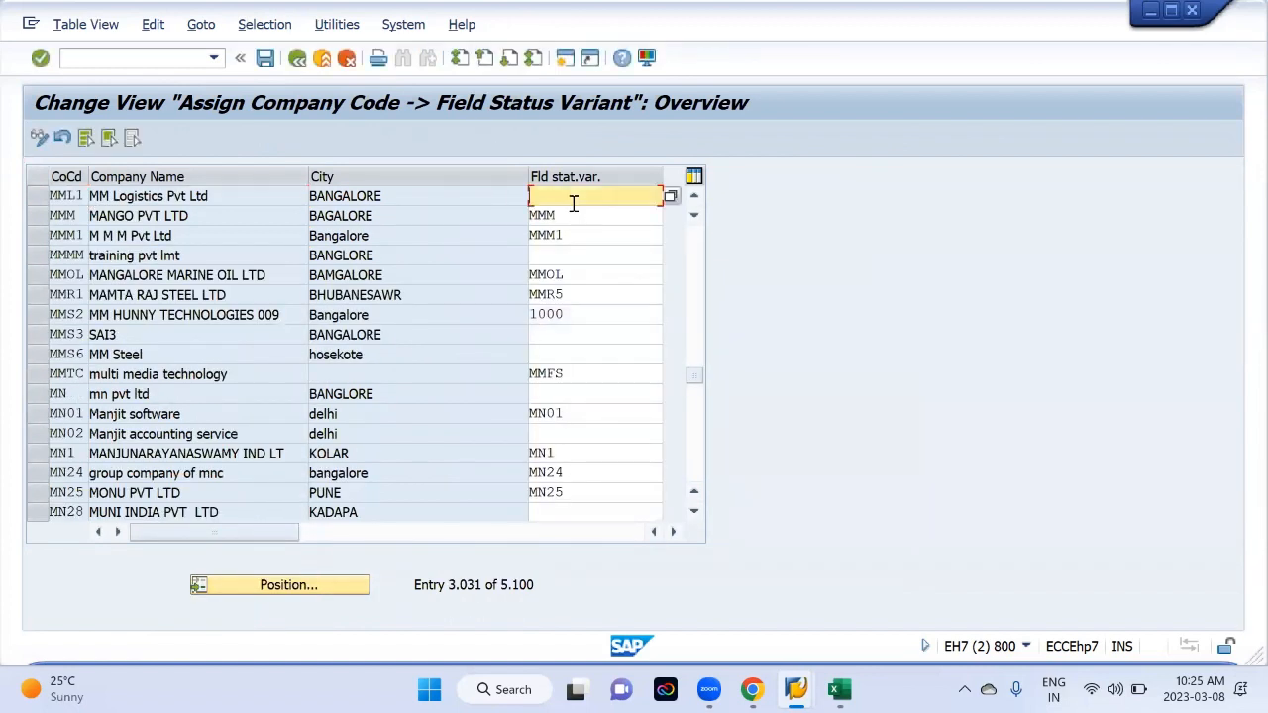
text(MML1)
key(Return)
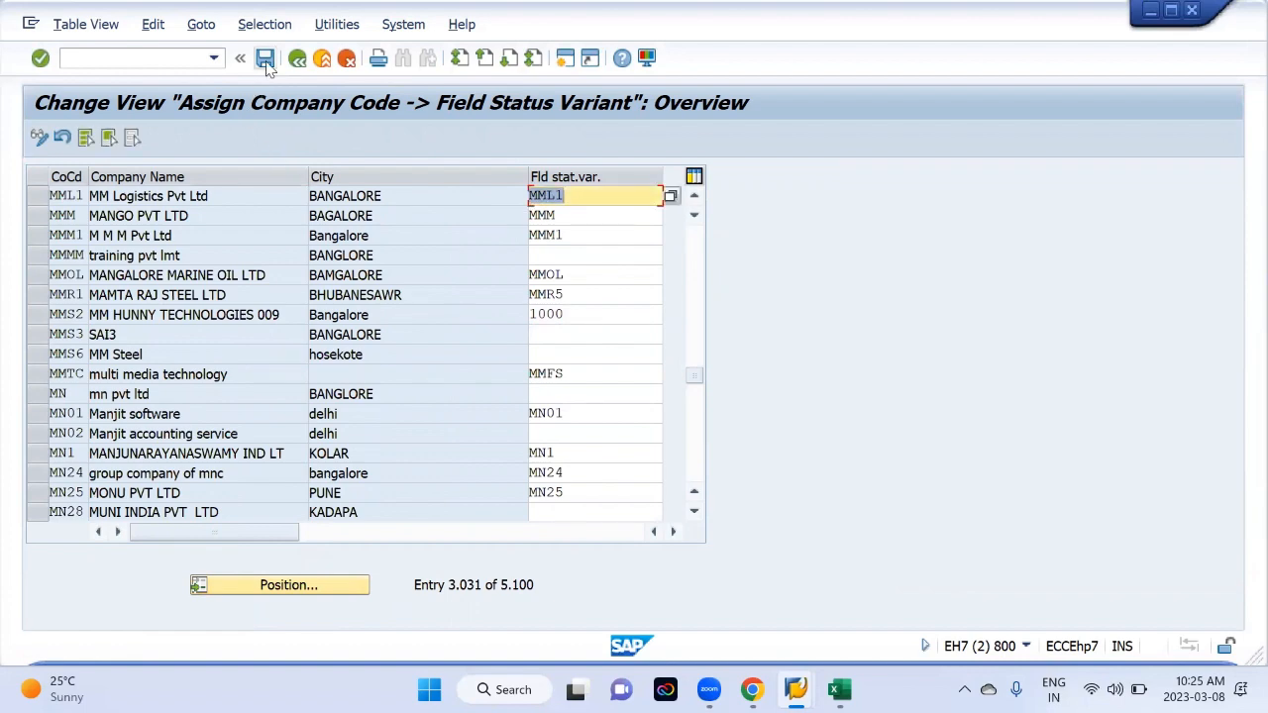
click(264, 58)
click(395, 353)
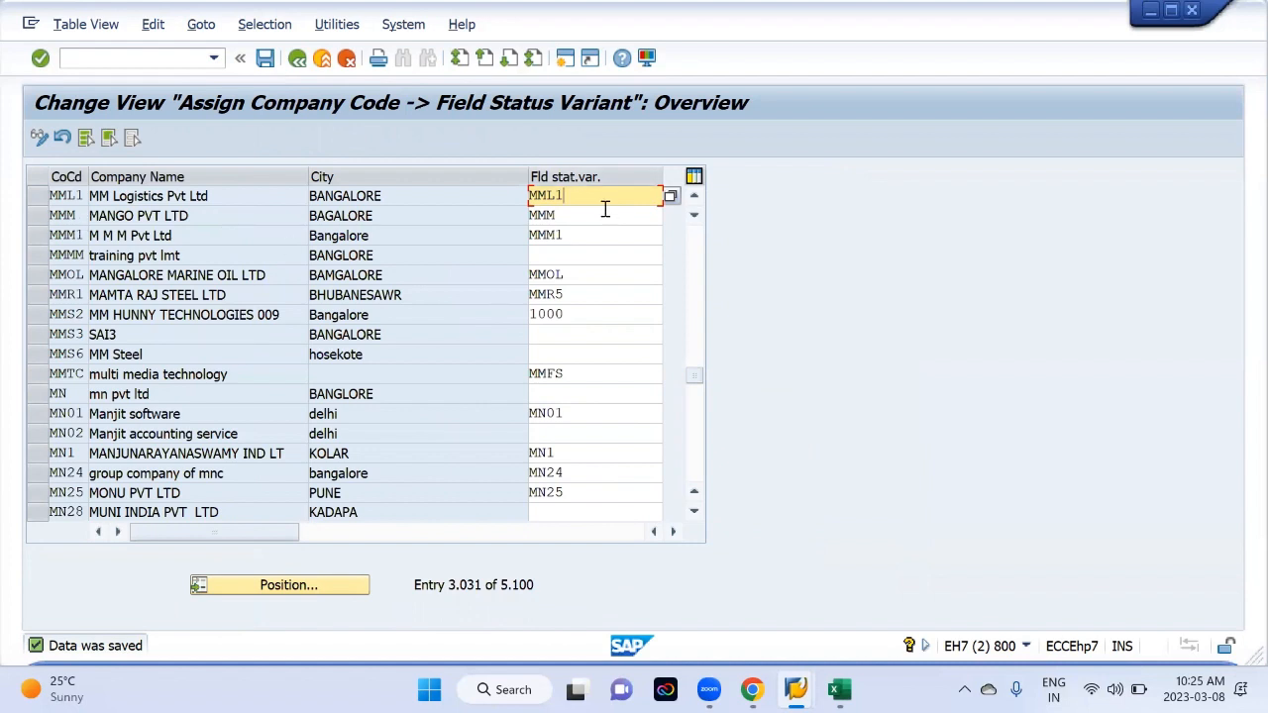
Switch to the Excel notes and read steps 18 and 19 on the G/L (OBA0) and user (OBA4) tolerance groups
key(alt+Tab)
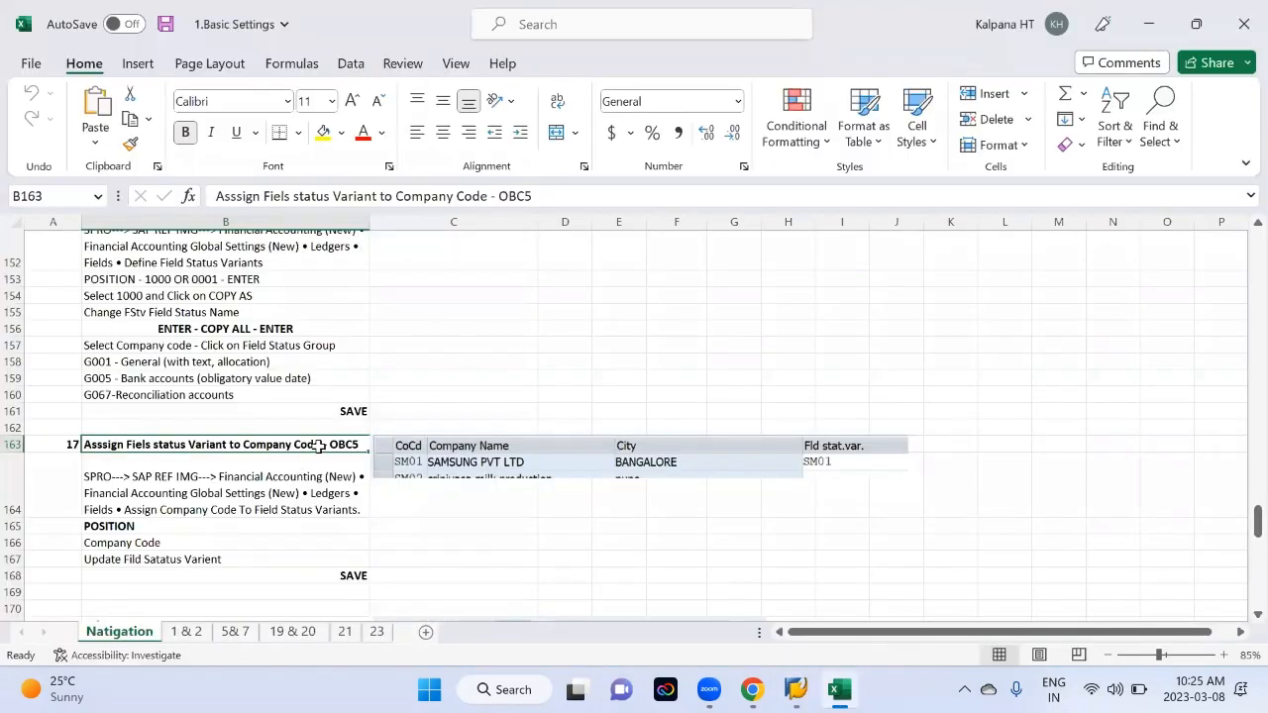
scroll(318, 446, down, 4)
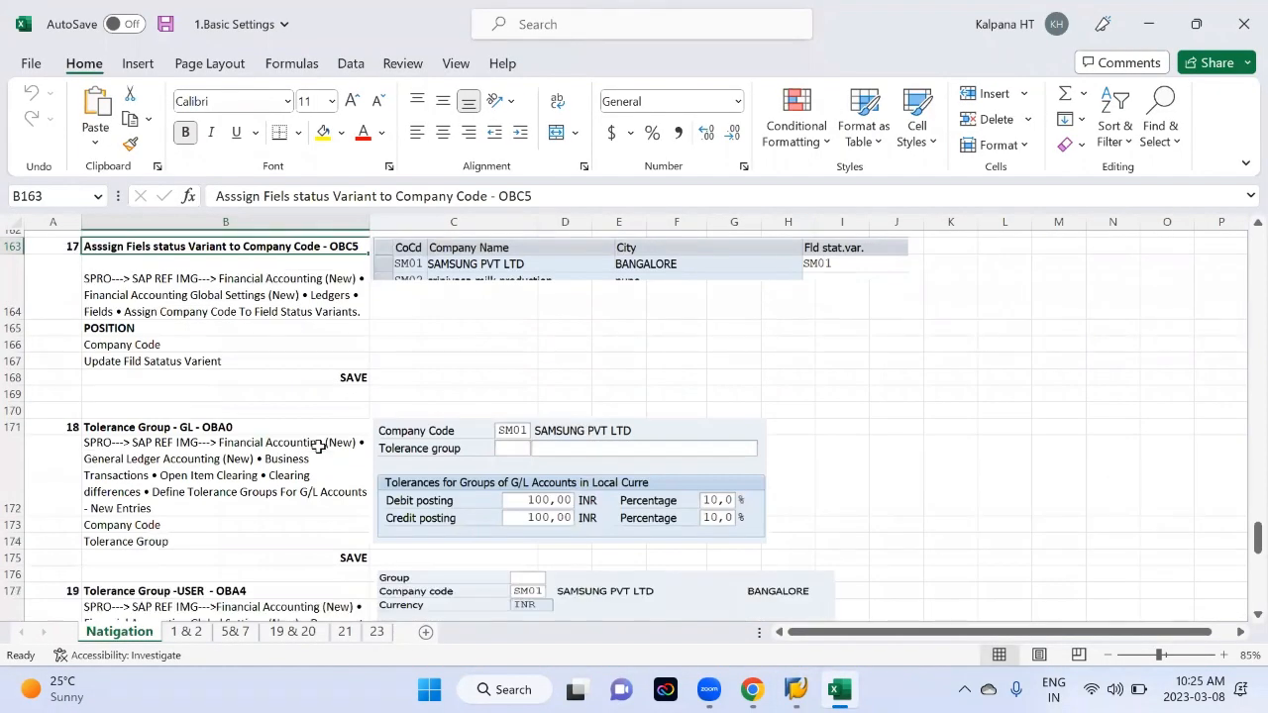
scroll(319, 426, down, 1)
click(194, 332)
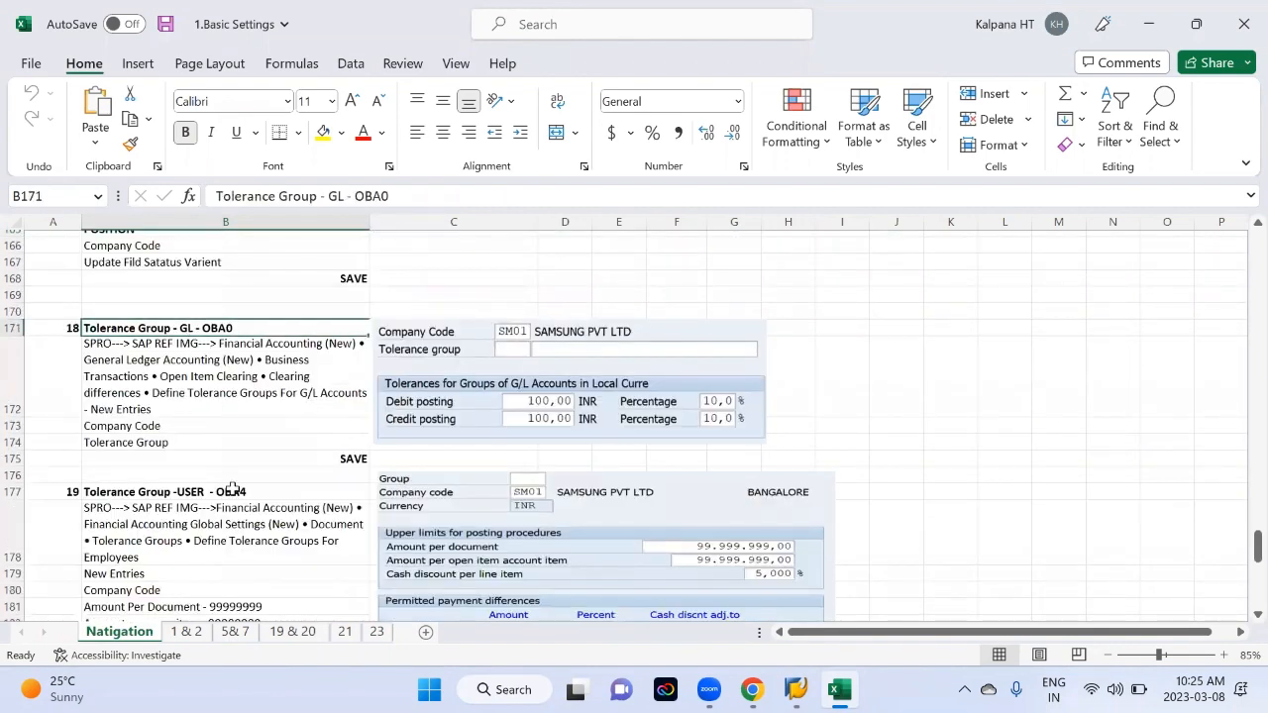
click(233, 490)
click(151, 328)
scroll(248, 393, down, 1)
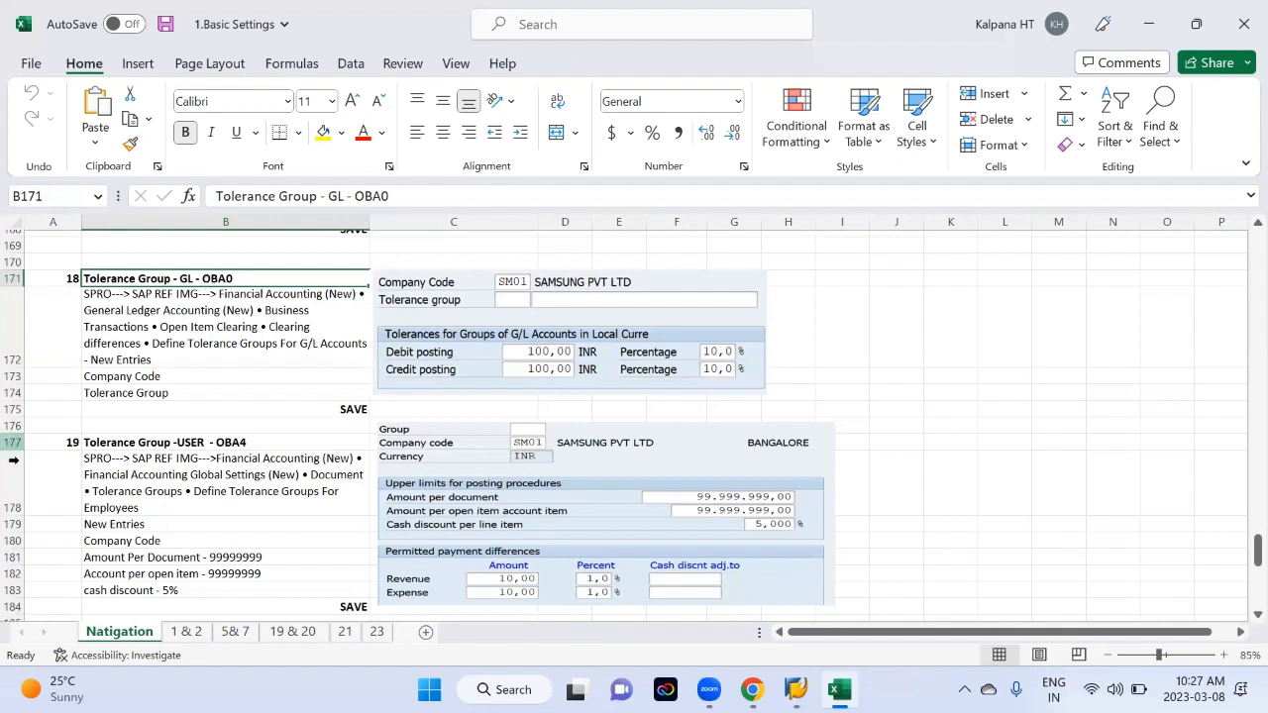
click(952, 395)
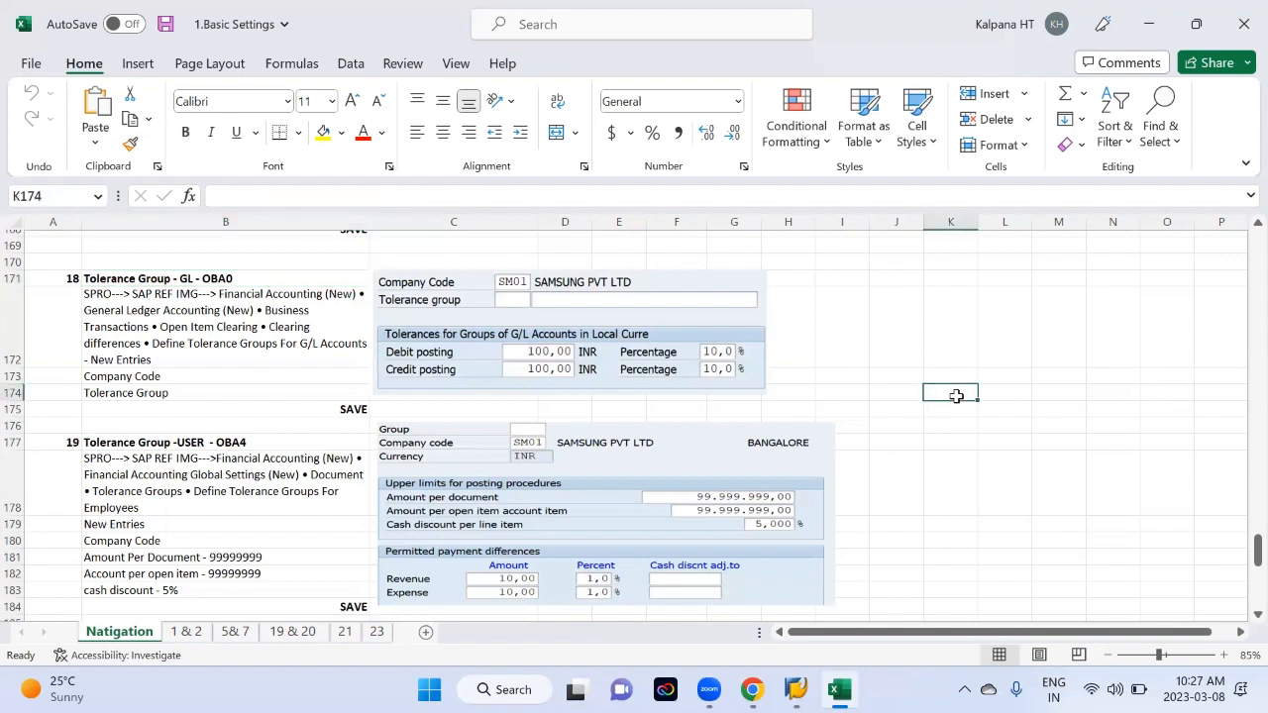
Open a blank Notepad document and write ELECTICITY and 1000 on separate lines with a blank line between them
key(alt+Tab)
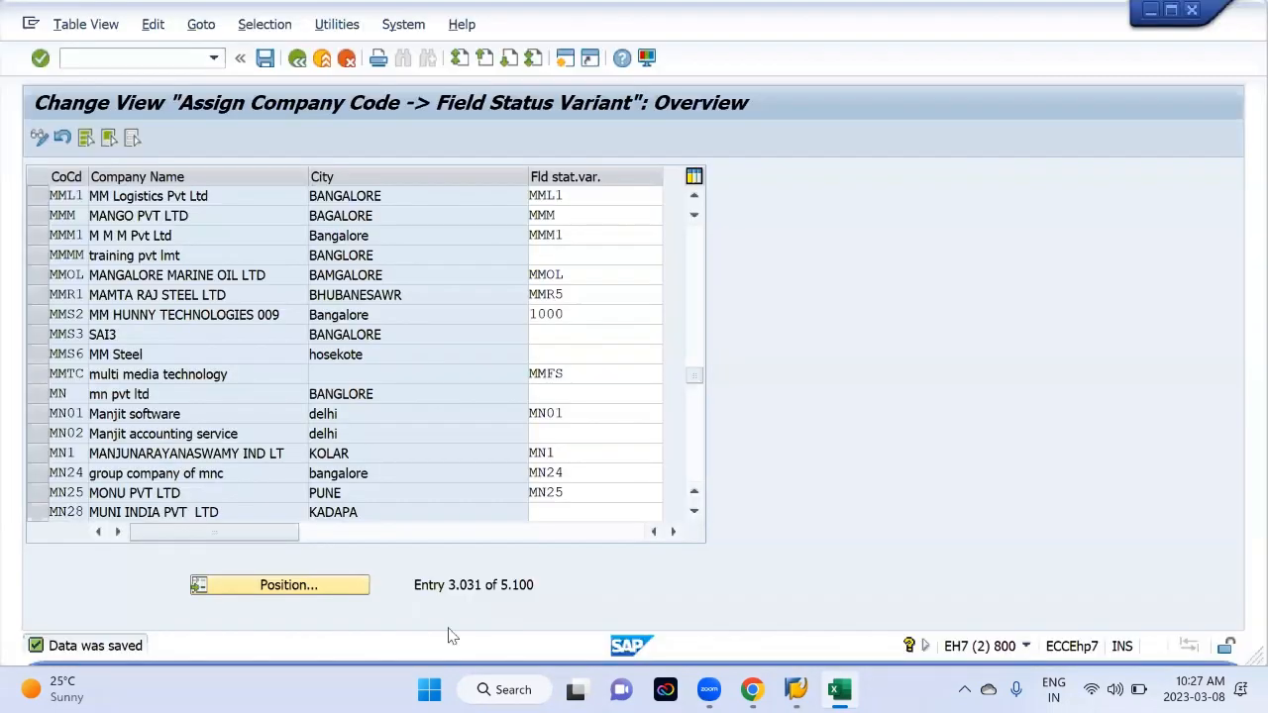
click(513, 689)
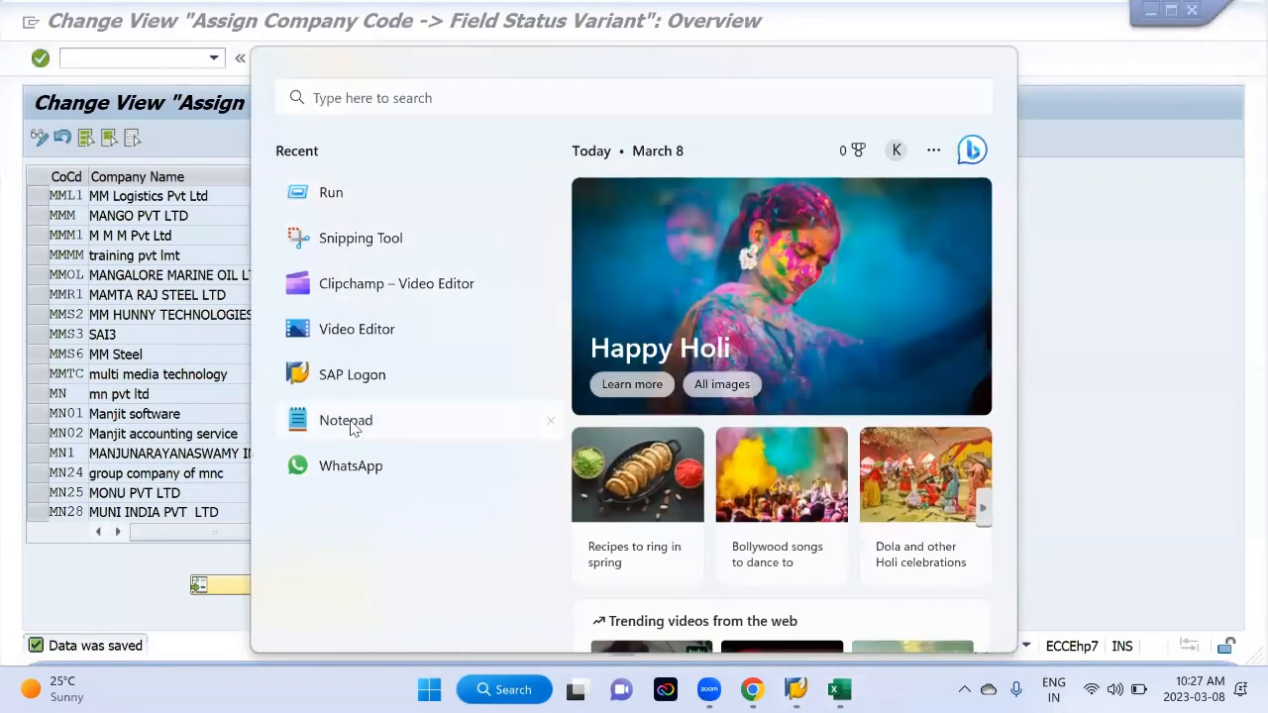
click(386, 426)
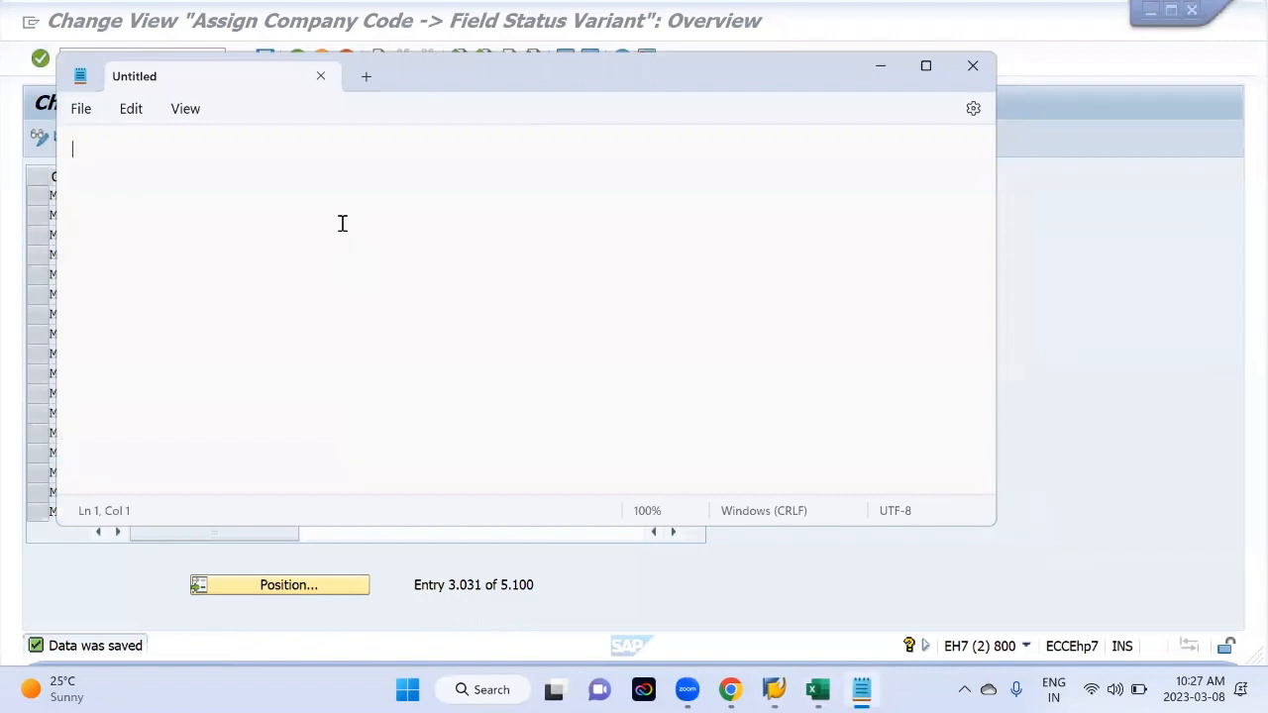
text(ELECTICITY)
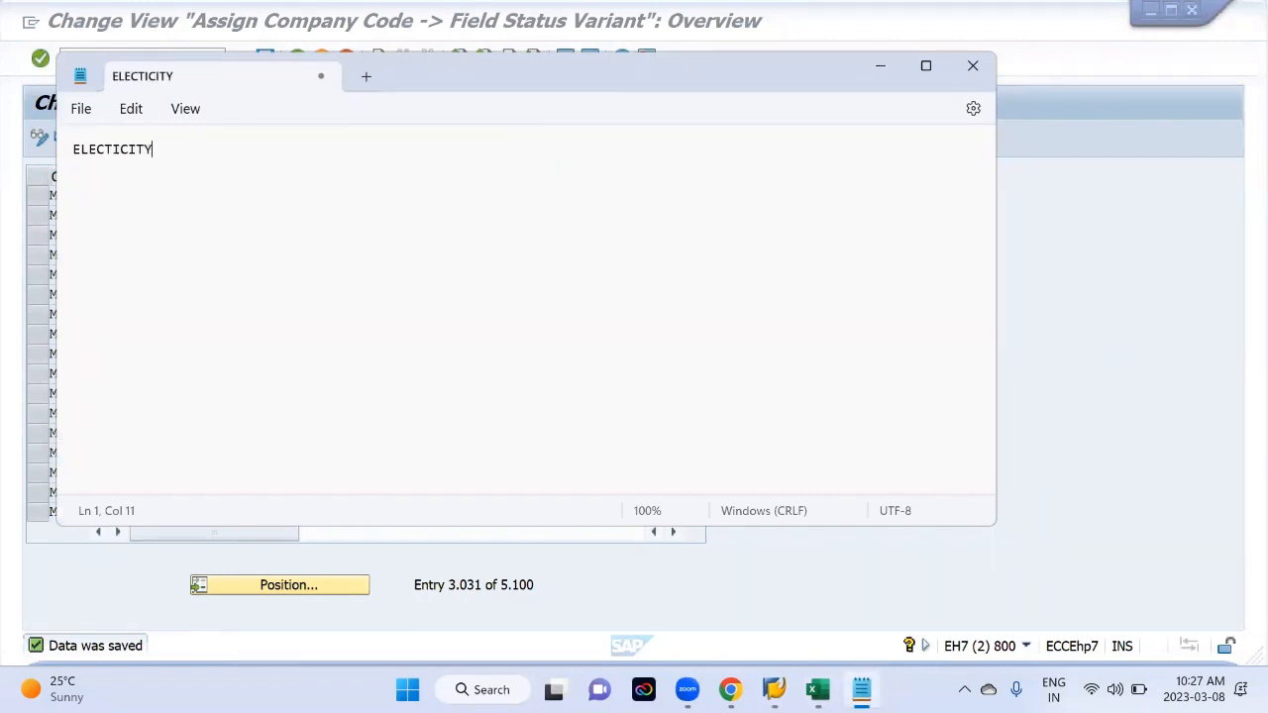
key(Return)
key(Return)
text(100)
text(0)
key(Return)
key(Return)
Add the journal line "Rent A/c dr" with the amount 1000 below the existing text in the Notepad document
key(alt+Tab)
key(alt+Tab)
text(rENT)
key(BackSpace)
key(BackSpace)
key(BackSpace)
key(BackSpace)
text(Rent A/c C)
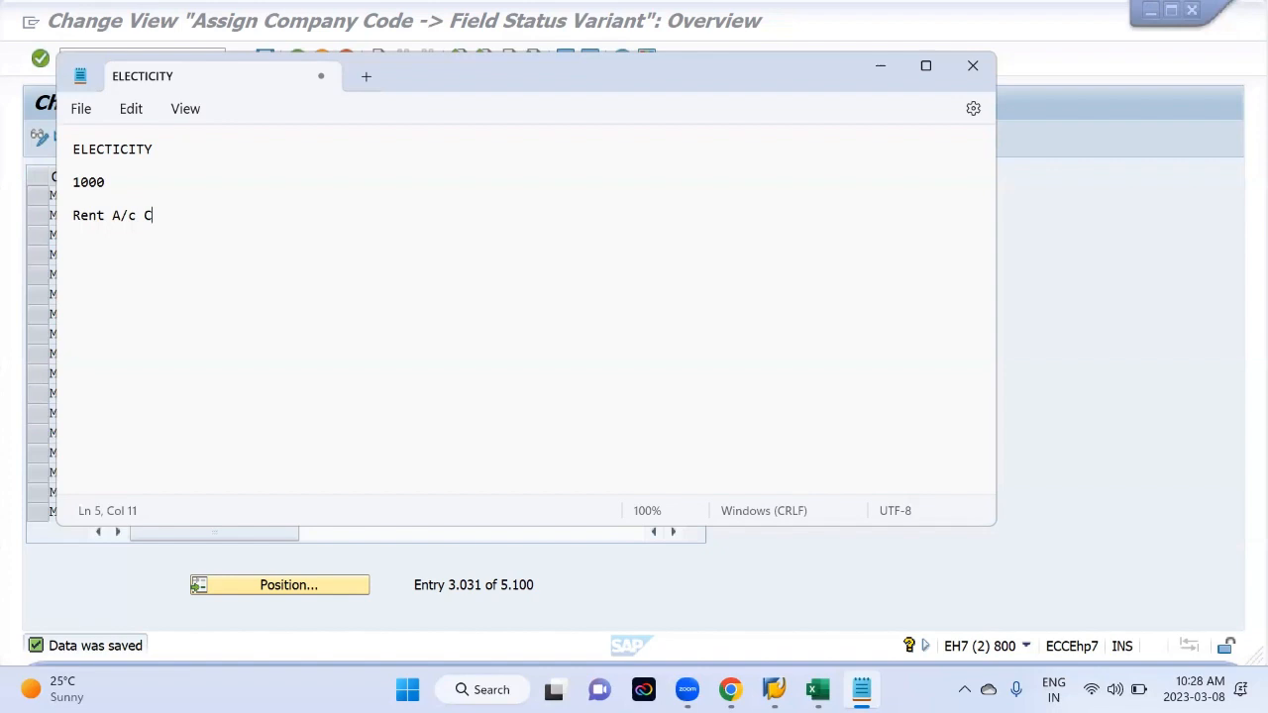
key(BackSpace)
text(dr)
key(Return)
click(285, 216)
text(1000)
key(Return)
Add the balancing line "O/S Cr" with 1000 indented further than the debit amount, followed by blank lines
text(O/S   Cr)
key(Tab)
text(1000)
key(Return)
key(Return)
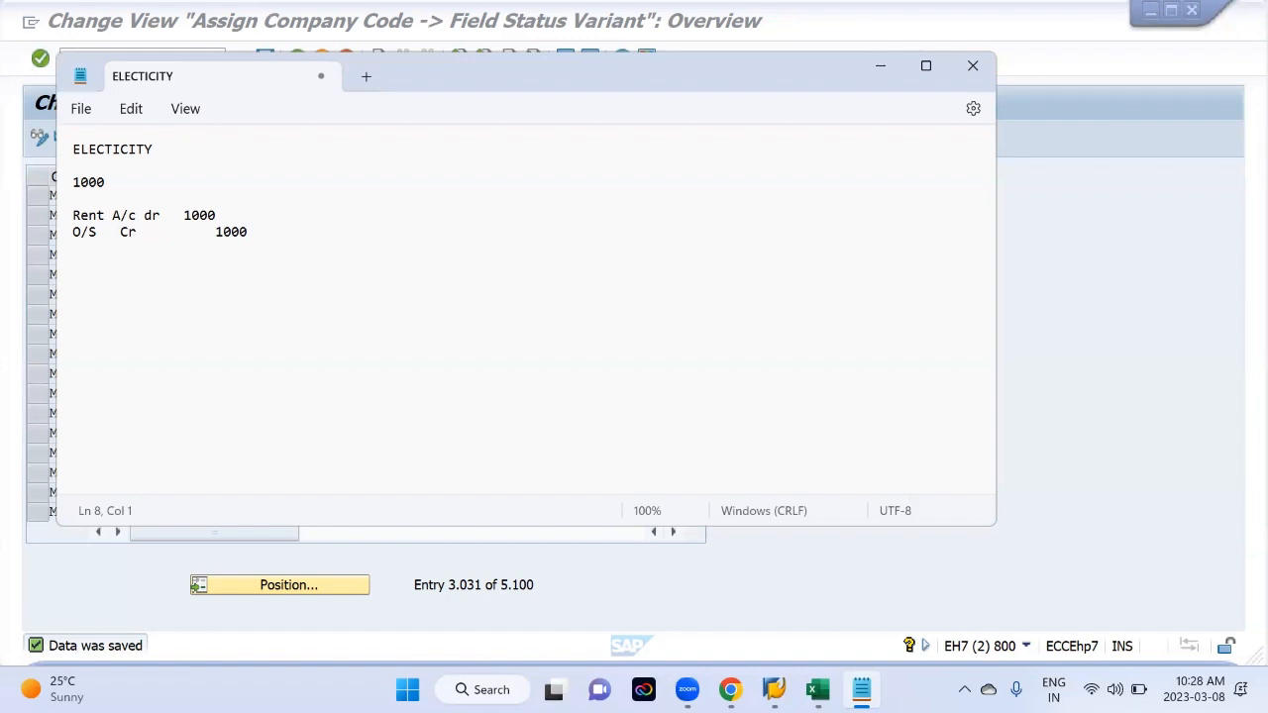
Switch to the Excel notes and look at the step 18 heading, Tolerance Group - GL - OBA0
key(alt+Tab)
key(alt+Tab)
key(alt+Tab)
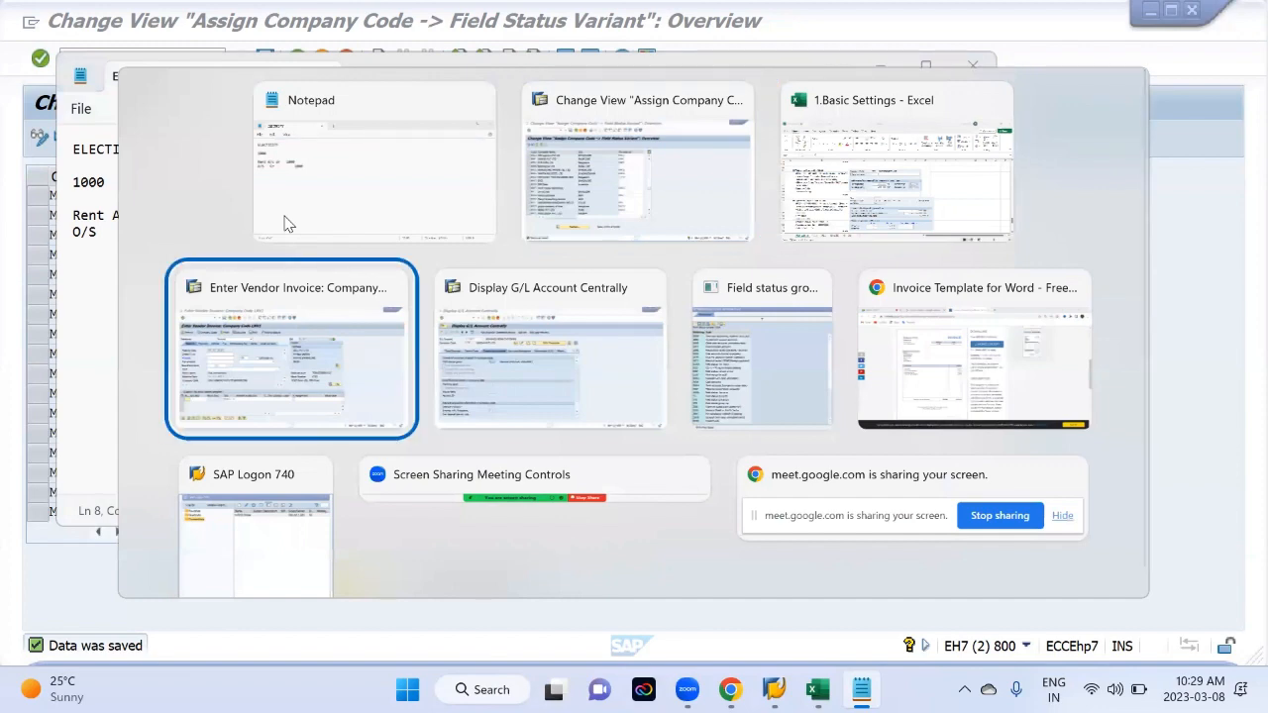
key(alt+Tab)
click(285, 224)
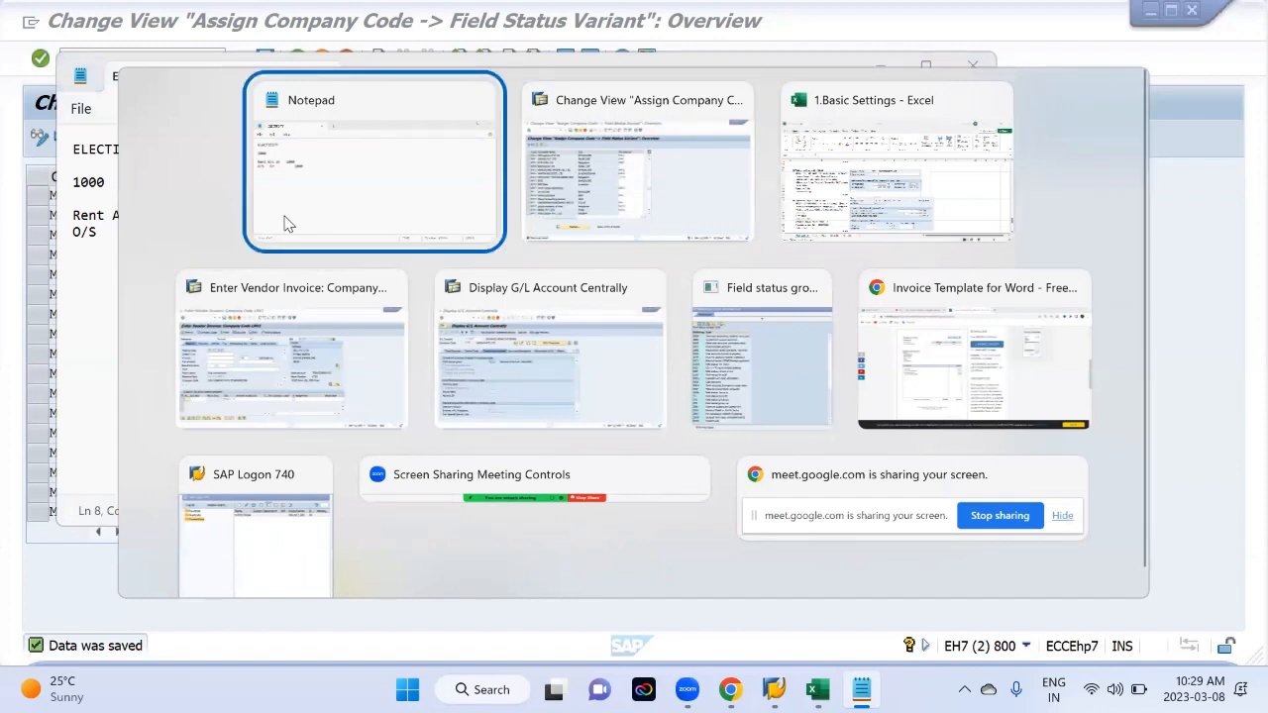
key(alt+Tab)
key(alt+Tab)
click(201, 276)
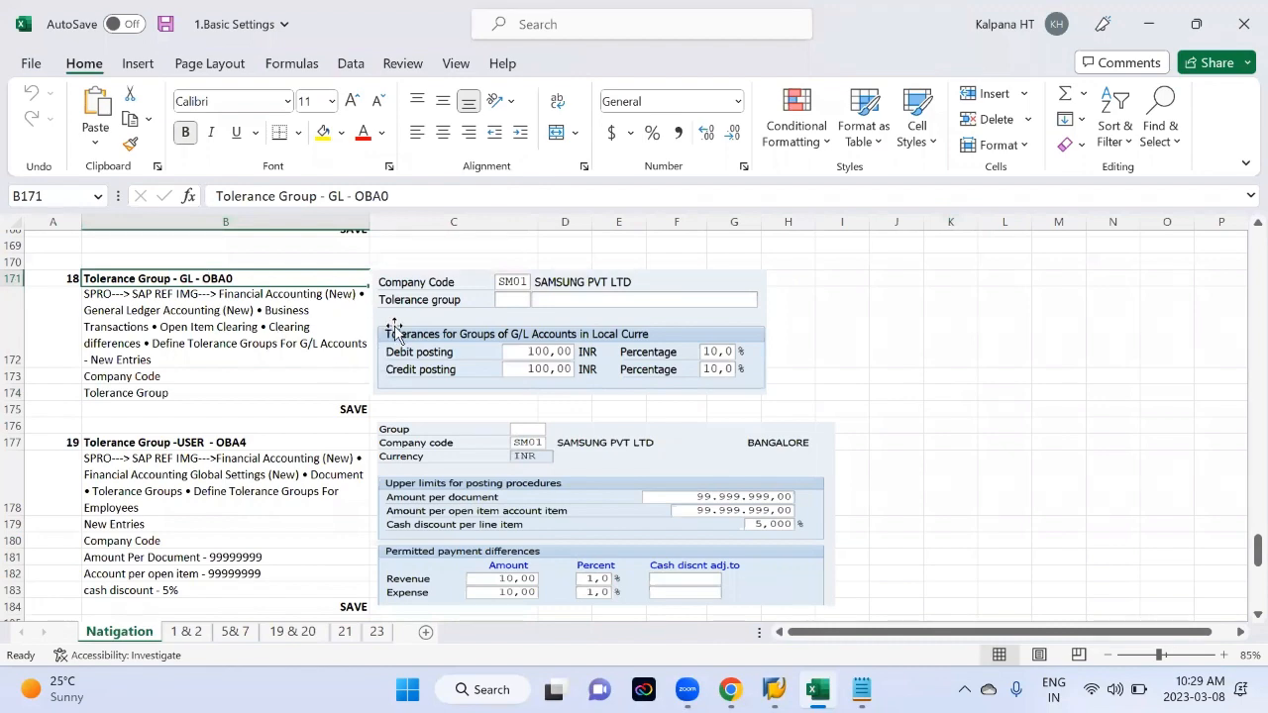
Return to Notepad and add a payment line "O/s dr" with the amount 950 below the first journal entry
key(alt+Tab)
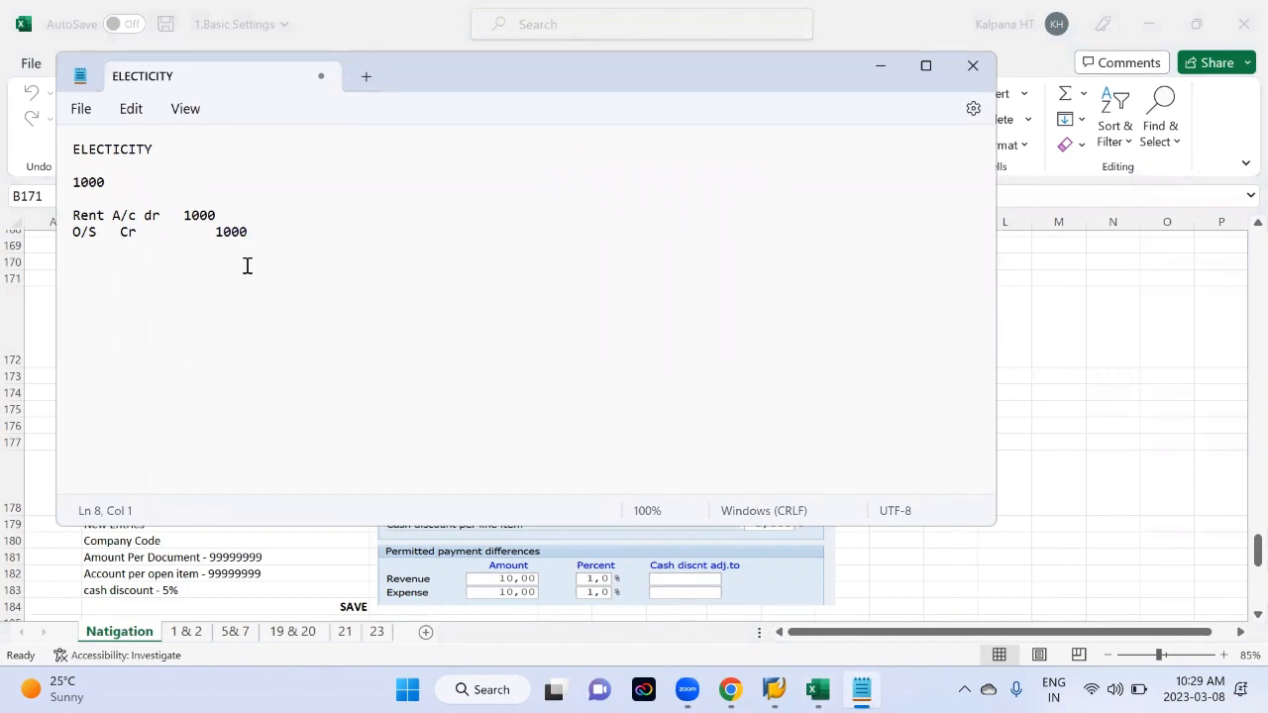
key(Return)
text(Os)
key(BackSpace)
text(/s   dr)
key(ctrl+Home)
click(220, 277)
text(950)
key(Return)
Add the line "Vender" with the amount 950 directly below the O/s debit line
text(Pa)
key(BackSpace)
key(BackSpace)
text(Re)
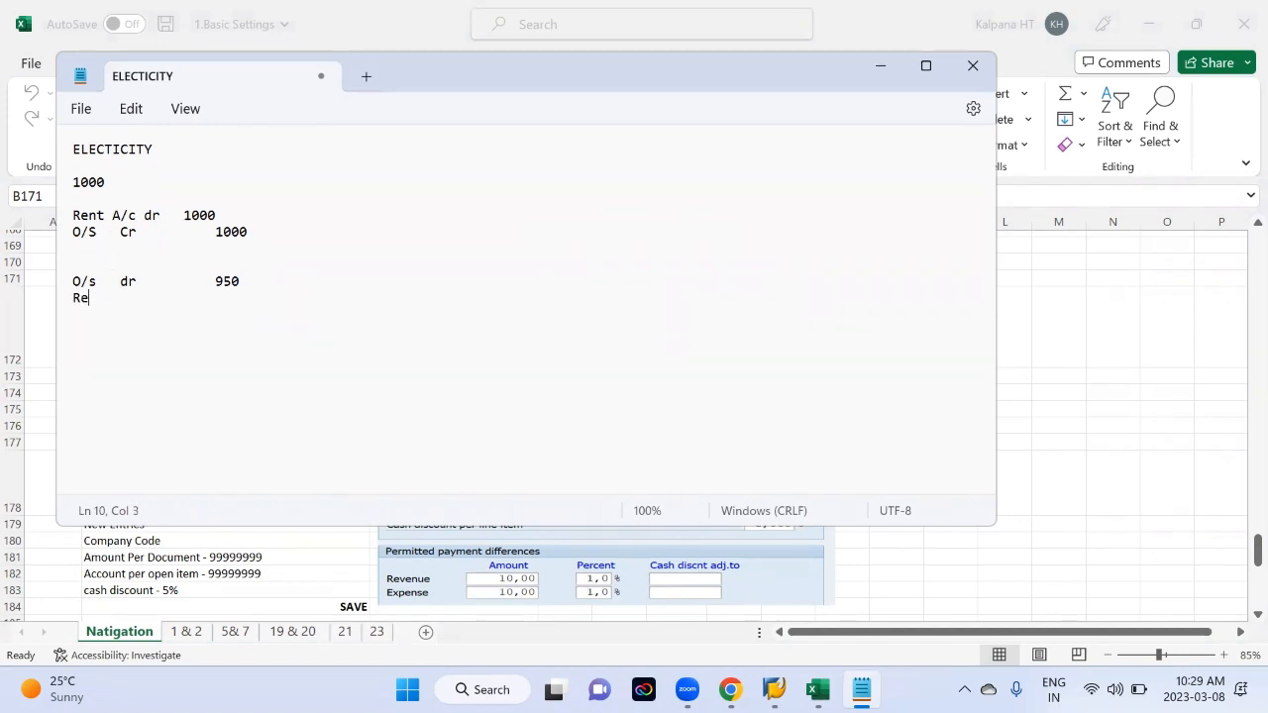
text(nt p)
key(BackSpace)
key(BackSpace)
key(BackSpace)
key(BackSpace)
key(BackSpace)
key(BackSpace)
text(Vender)
key(Tab)
text(950)
Write the difference 50 on its own line, leaving one blank line below the Vender line
key(Return)
key(Return)
text(50)
click(90, 335)
Compare the step 18 G/L tolerance limits and navigation path in the Excel notes with the Notepad example
key(alt+Tab)
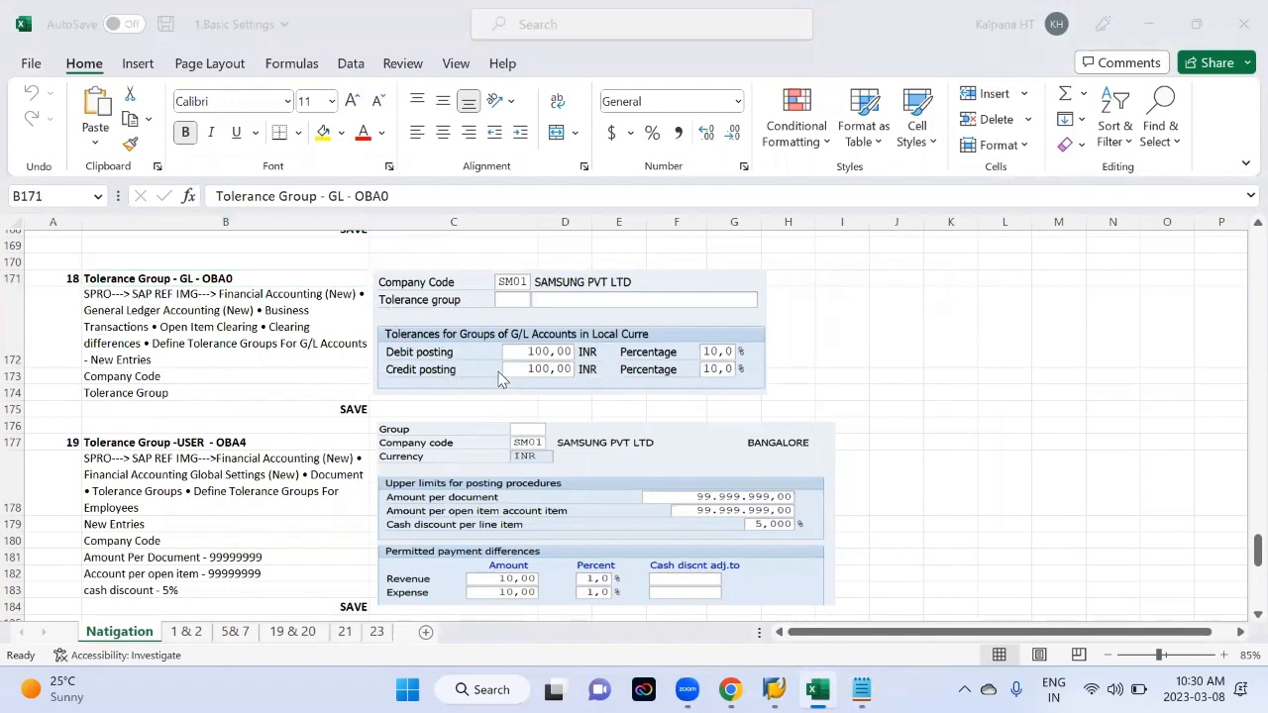
key(alt+Tab)
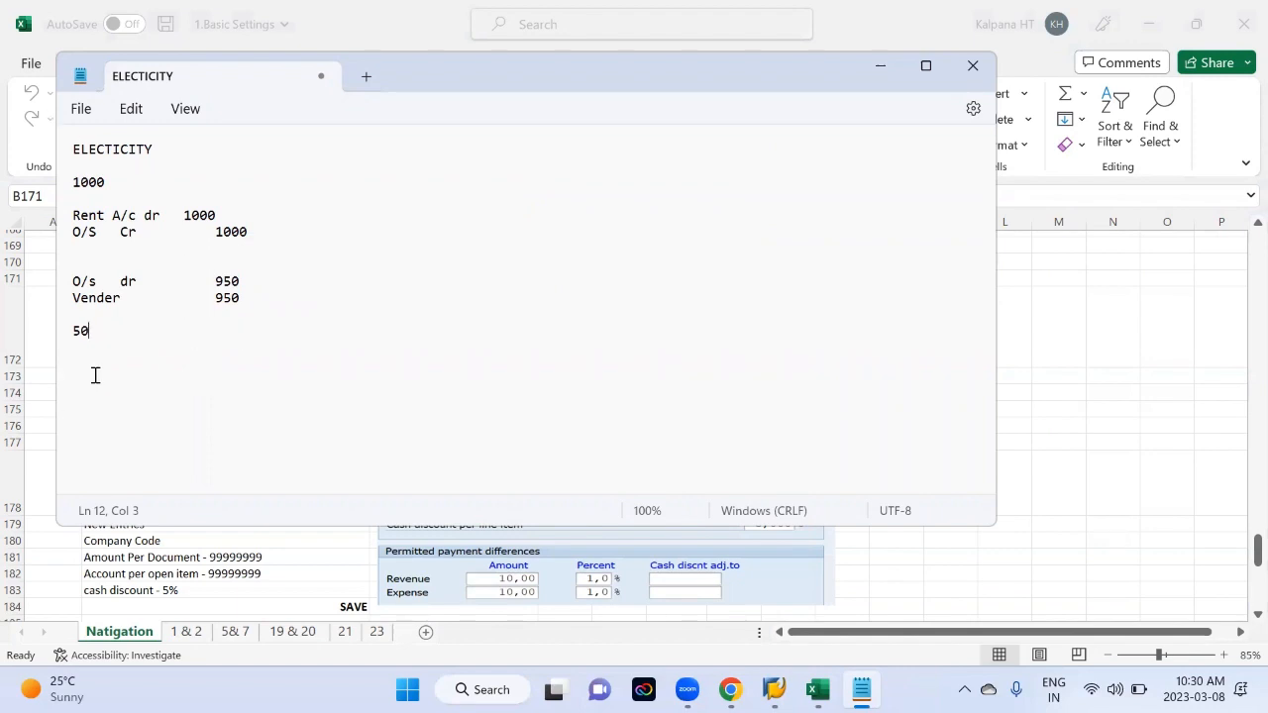
key(alt+Tab)
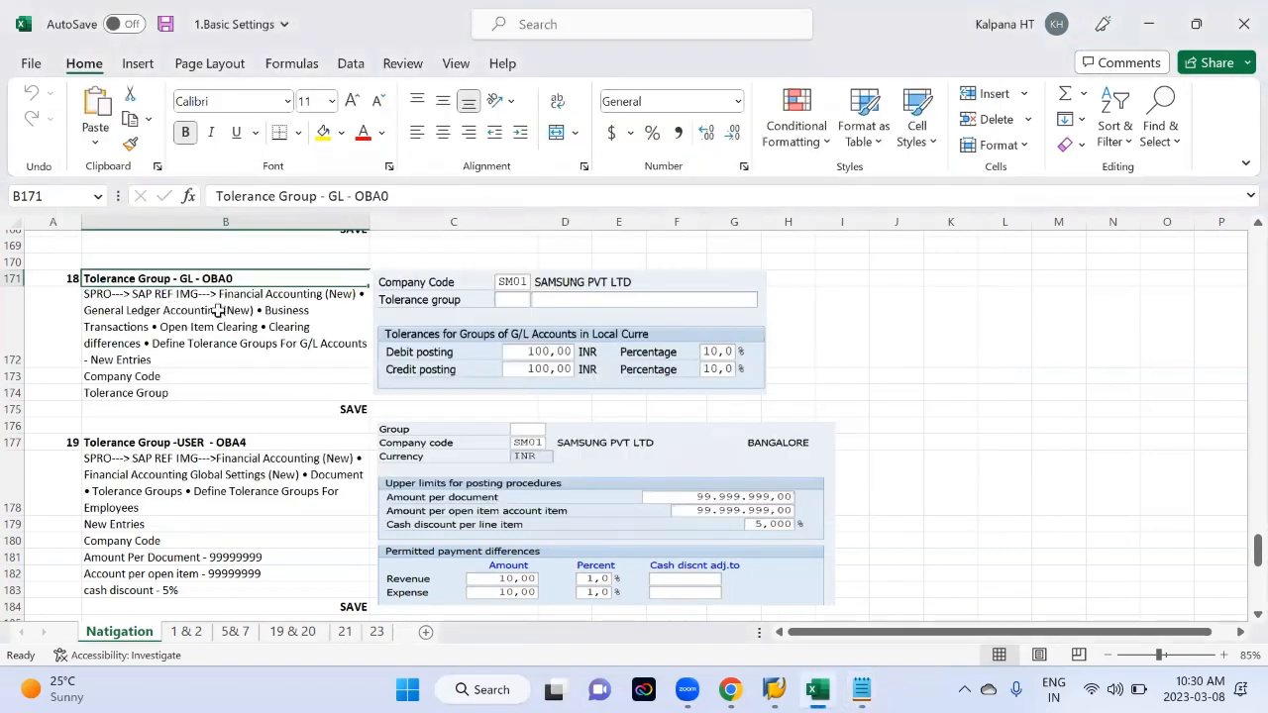
click(218, 310)
key(alt+Tab)
key(alt+Tab)
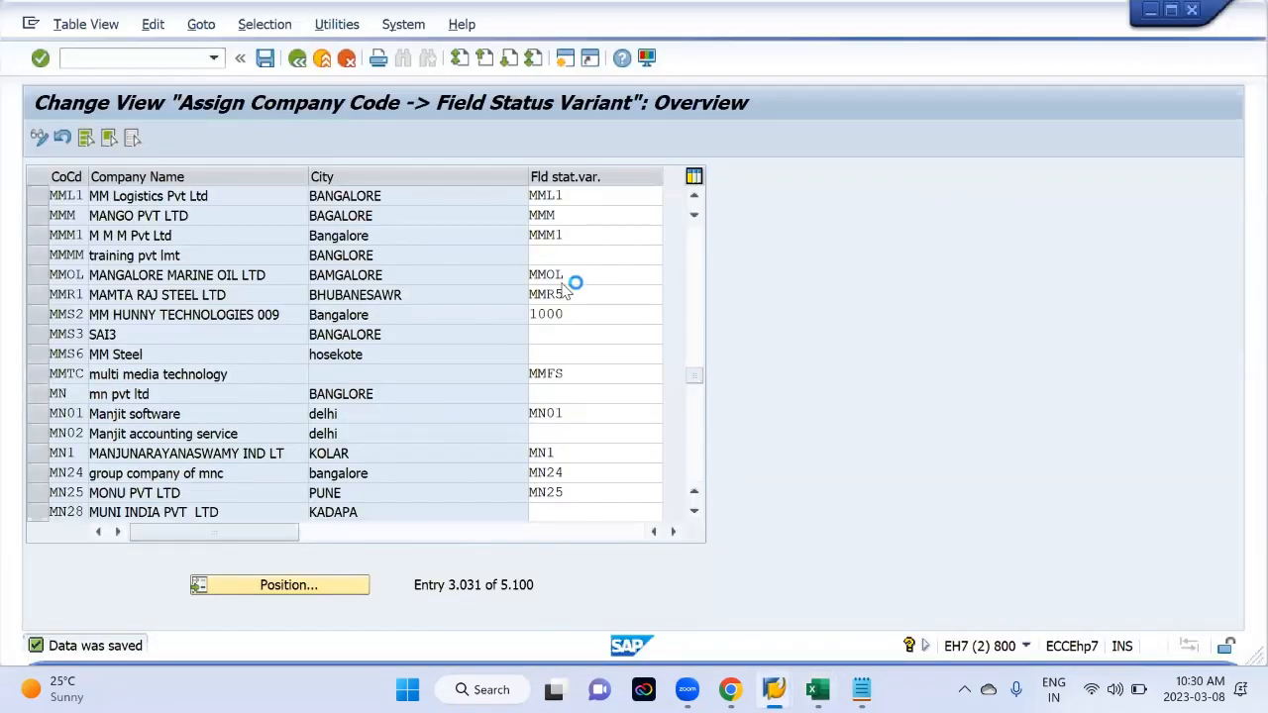
key(alt+Tab)
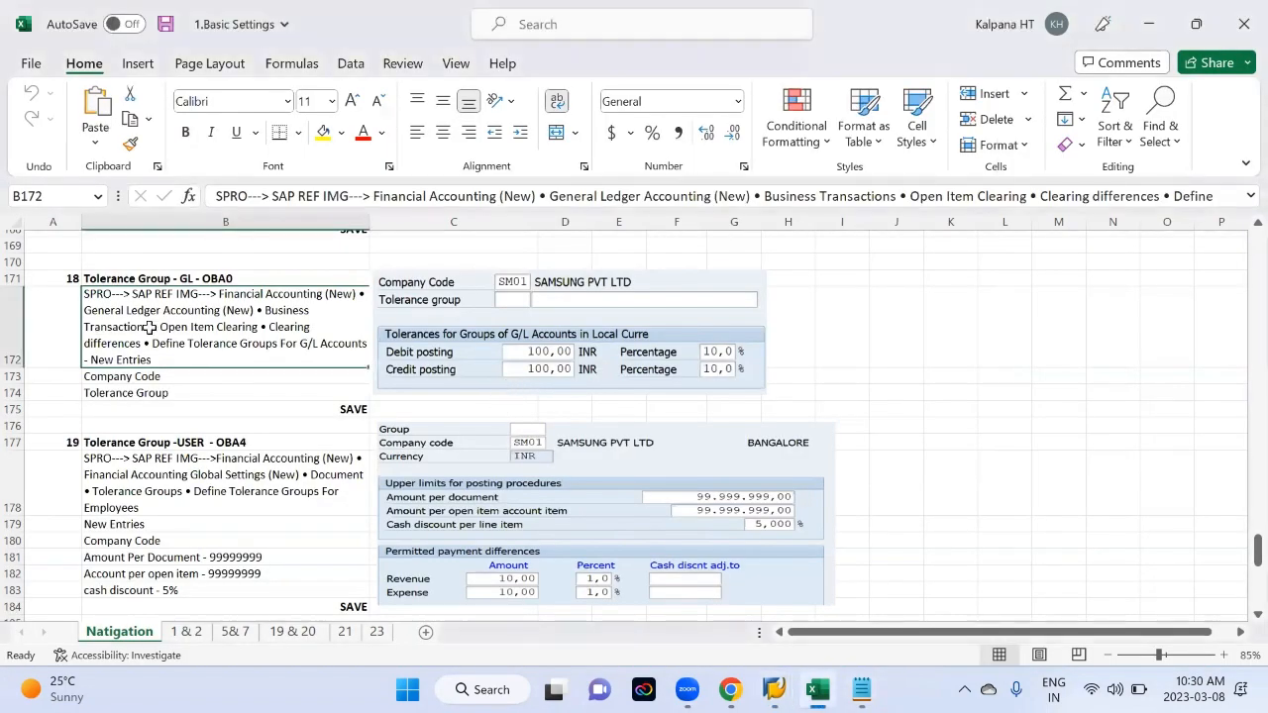
key(alt+Tab)
key(alt+Tab)
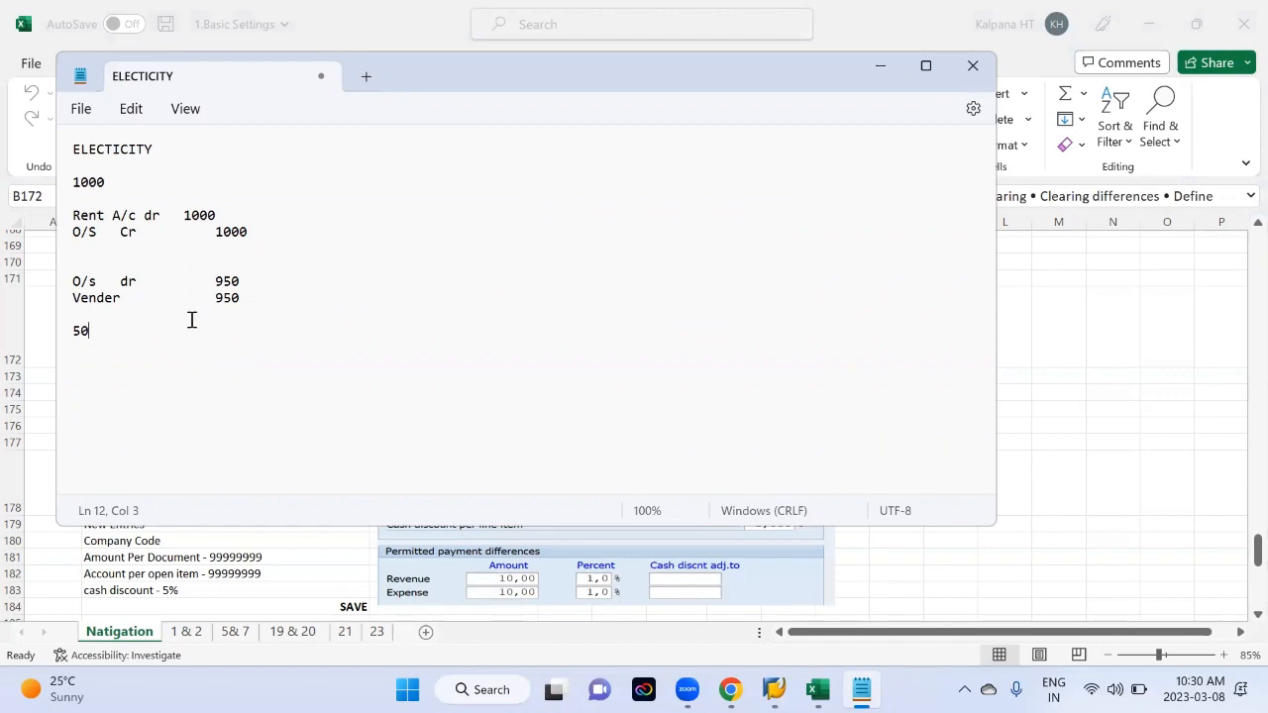
key(alt+Tab)
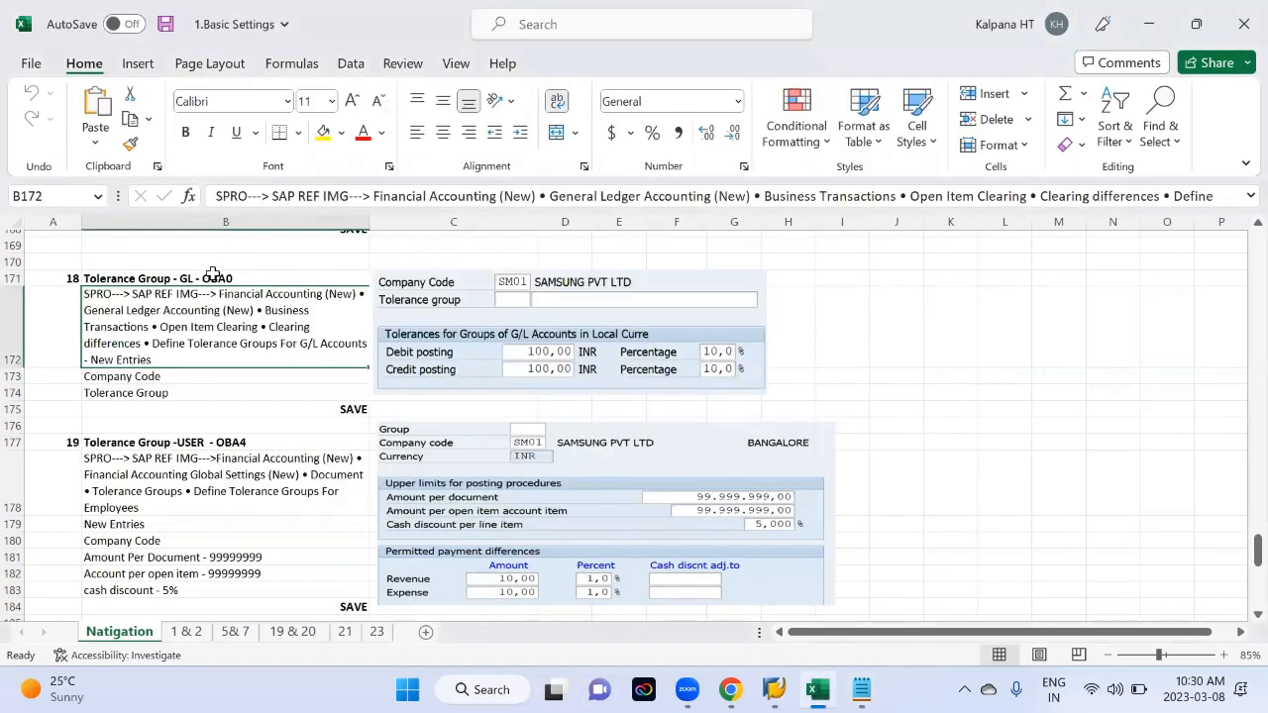
key(alt+Tab)
key(Escape)
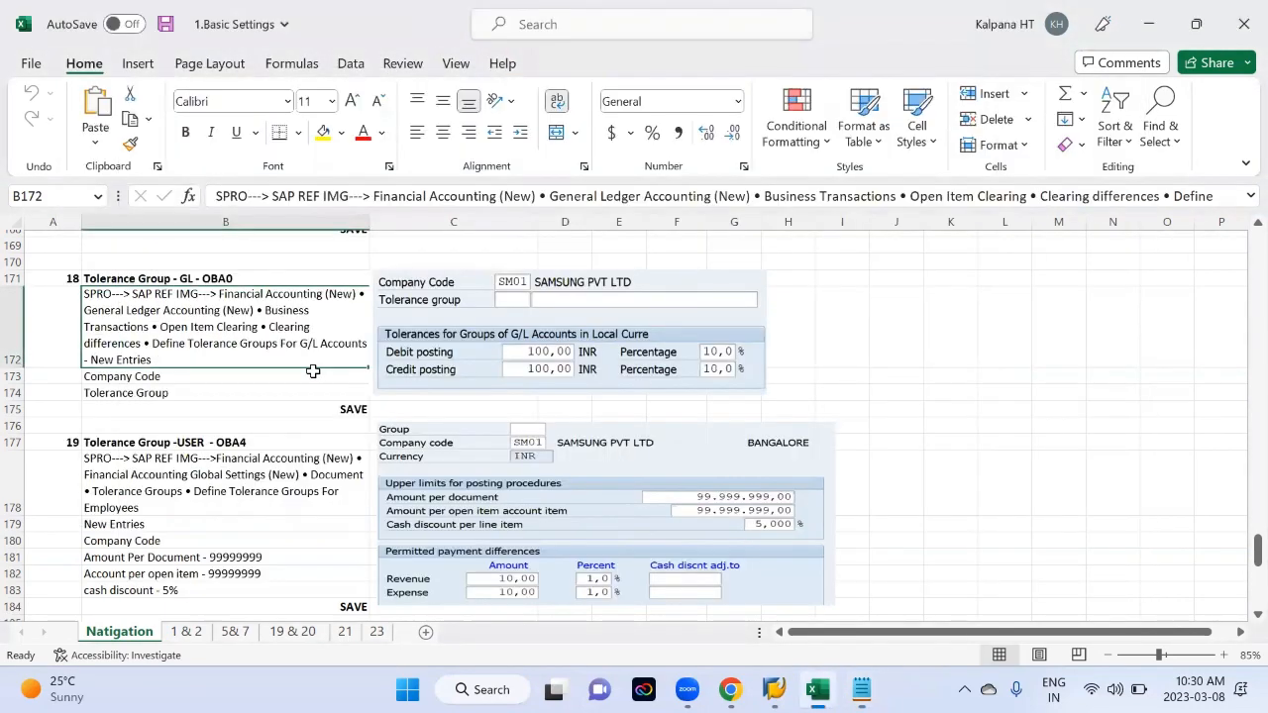
Read step 19 on the user tolerance group (OBA4) in the Excel notes and go back to step 18 (OBA0)
click(197, 441)
scroll(197, 440, down, 2)
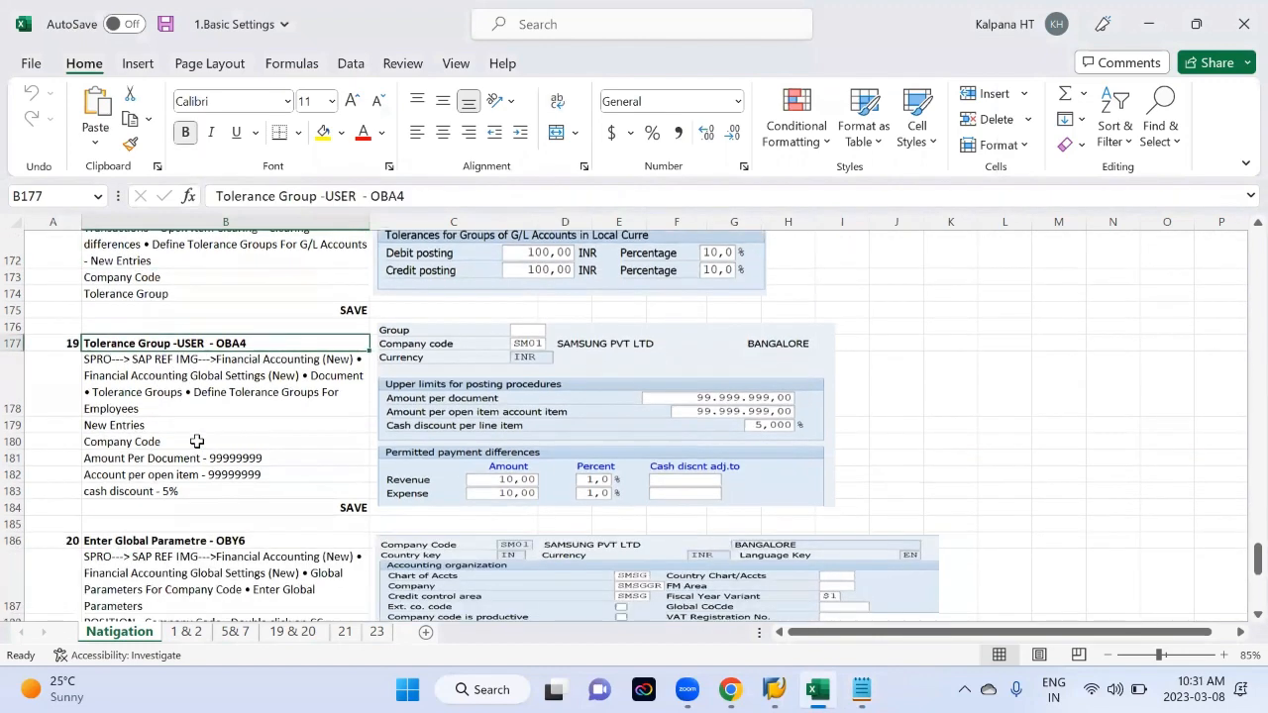
key(alt+Tab)
key(Tab)
key(Tab)
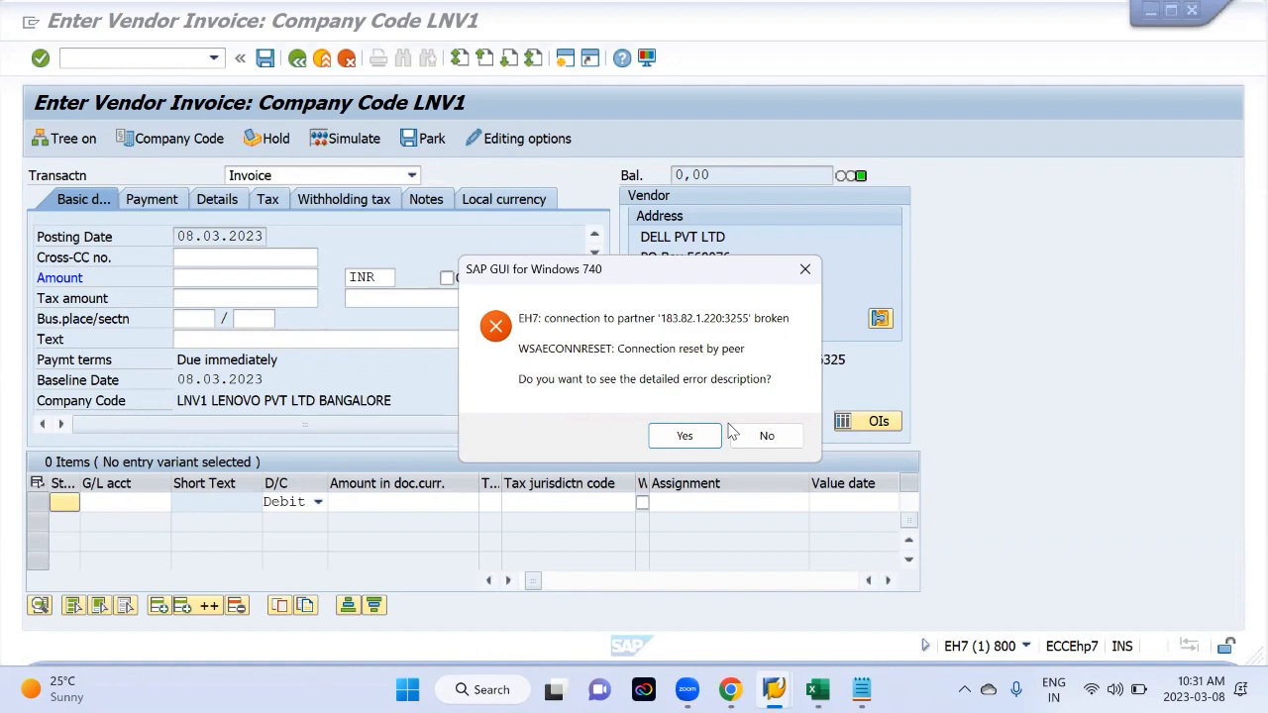
key(alt+Tab)
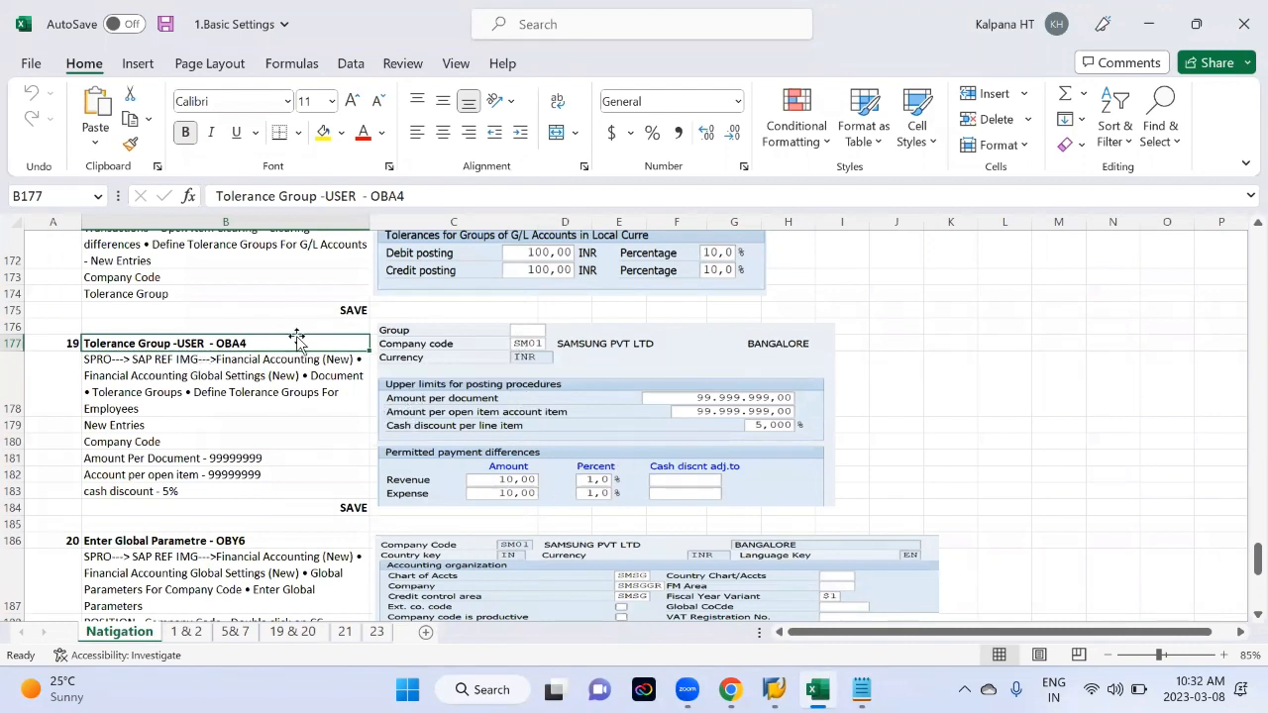
scroll(299, 357, up, 2)
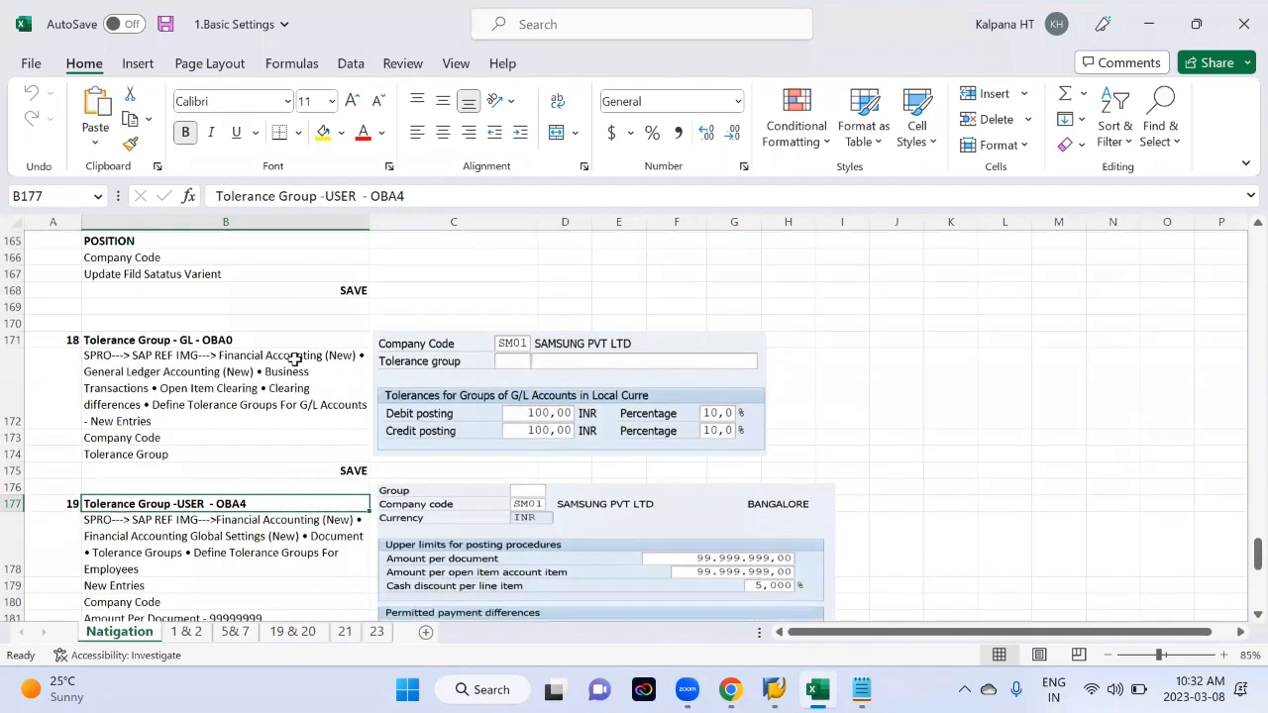
click(185, 340)
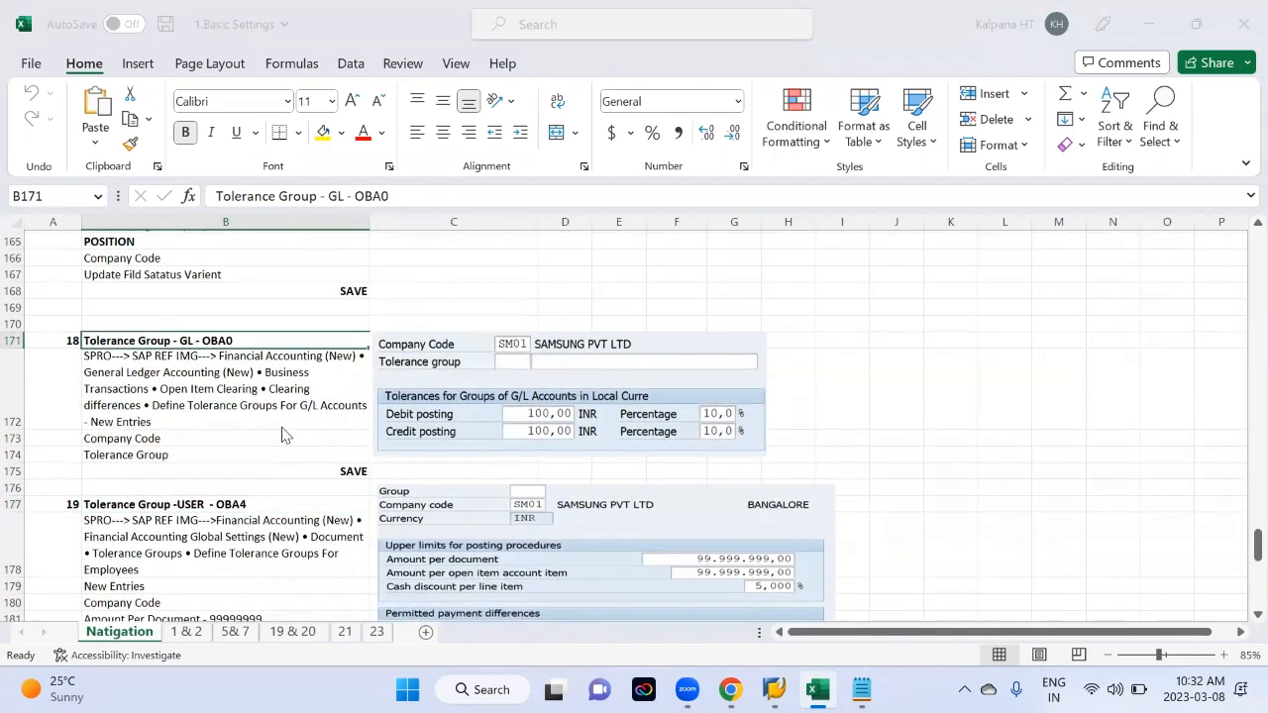
Dismiss the broken-connection error without its details and open a new EH7 logon session from SAP Logon
key(alt+Tab)
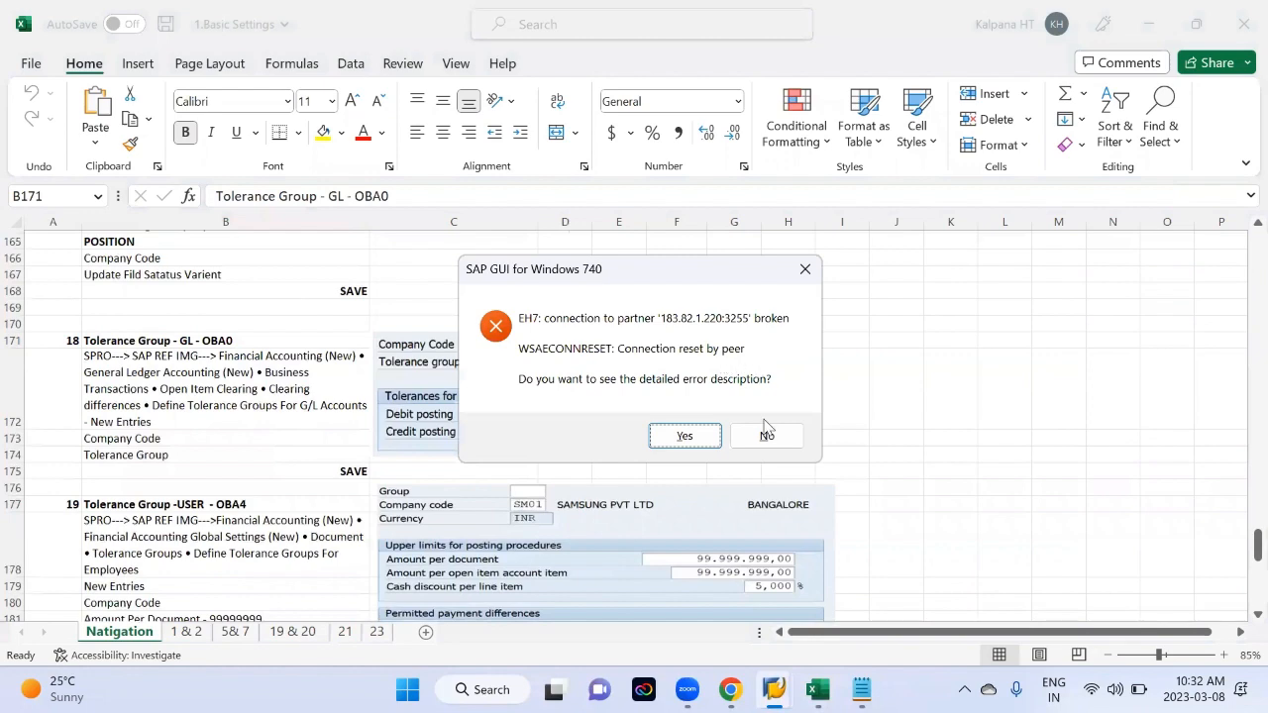
click(768, 431)
key(alt+Tab)
key(alt+Tab)
key(alt+Tab)
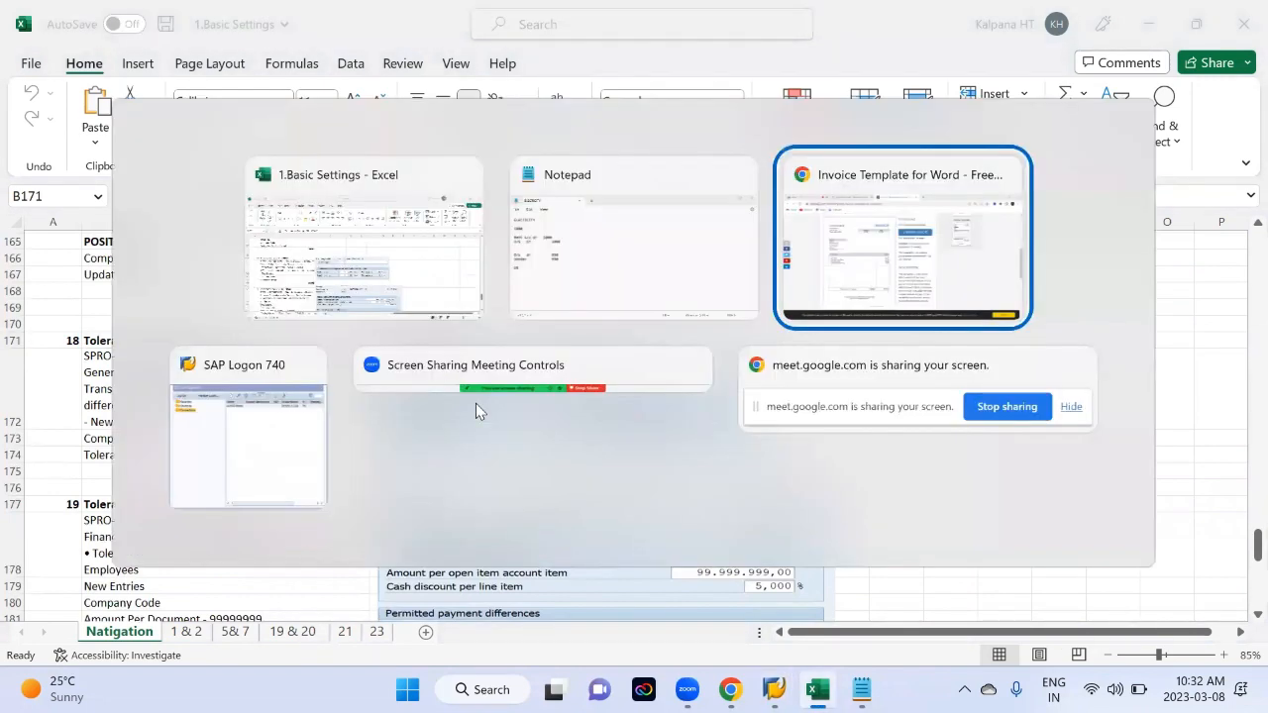
key(Return)
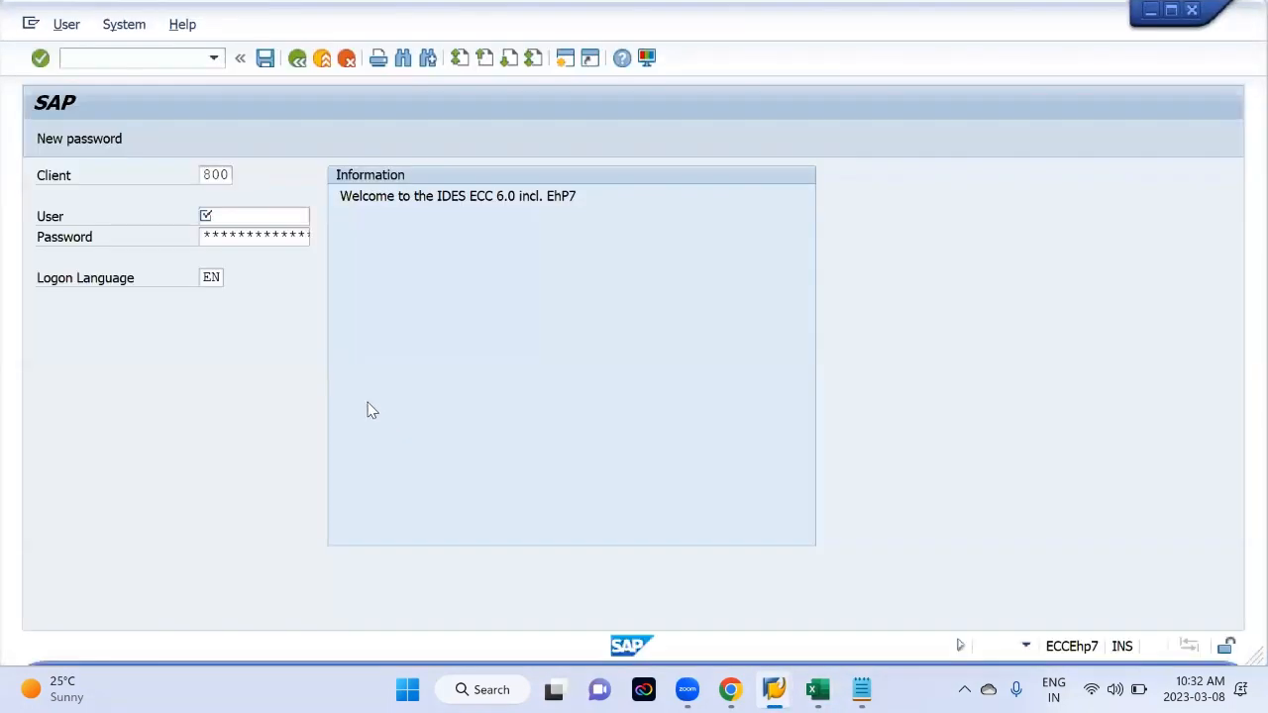
Log on to client 800 with the user ID and account password, continuing this logon and ending any other logons
click(242, 235)
click(241, 238)
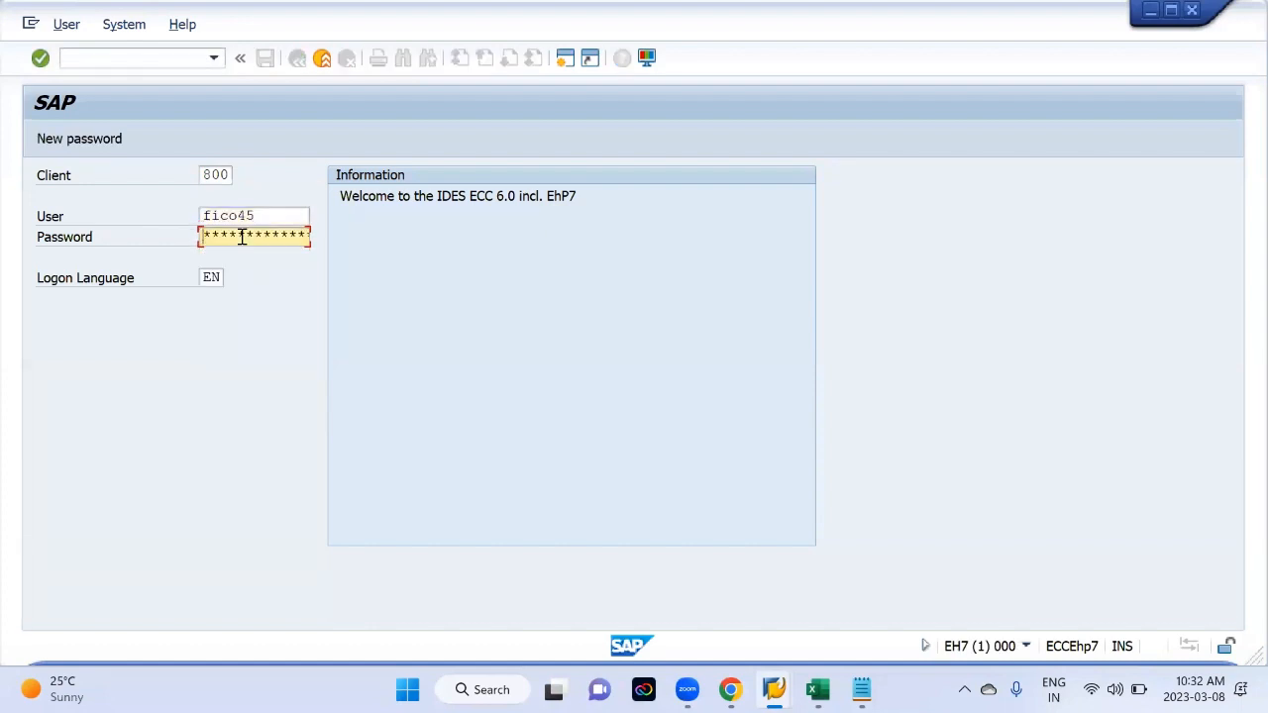
key(Return)
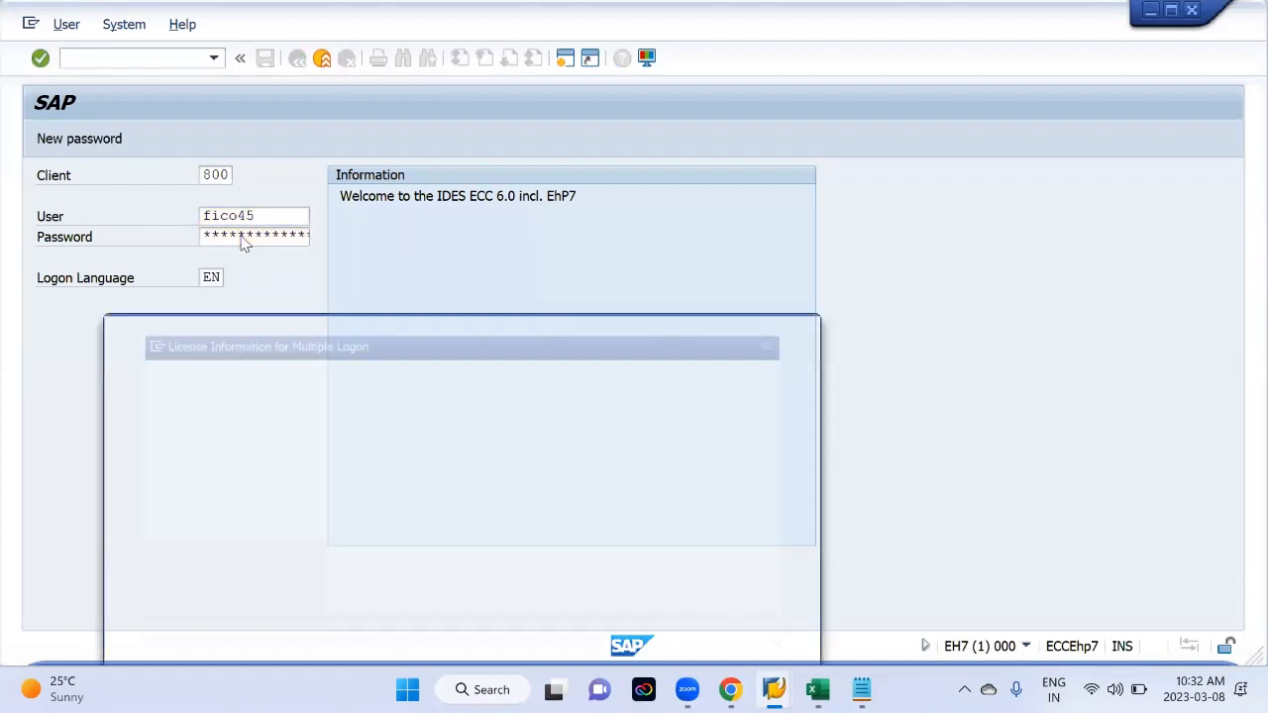
click(117, 526)
key(Return)
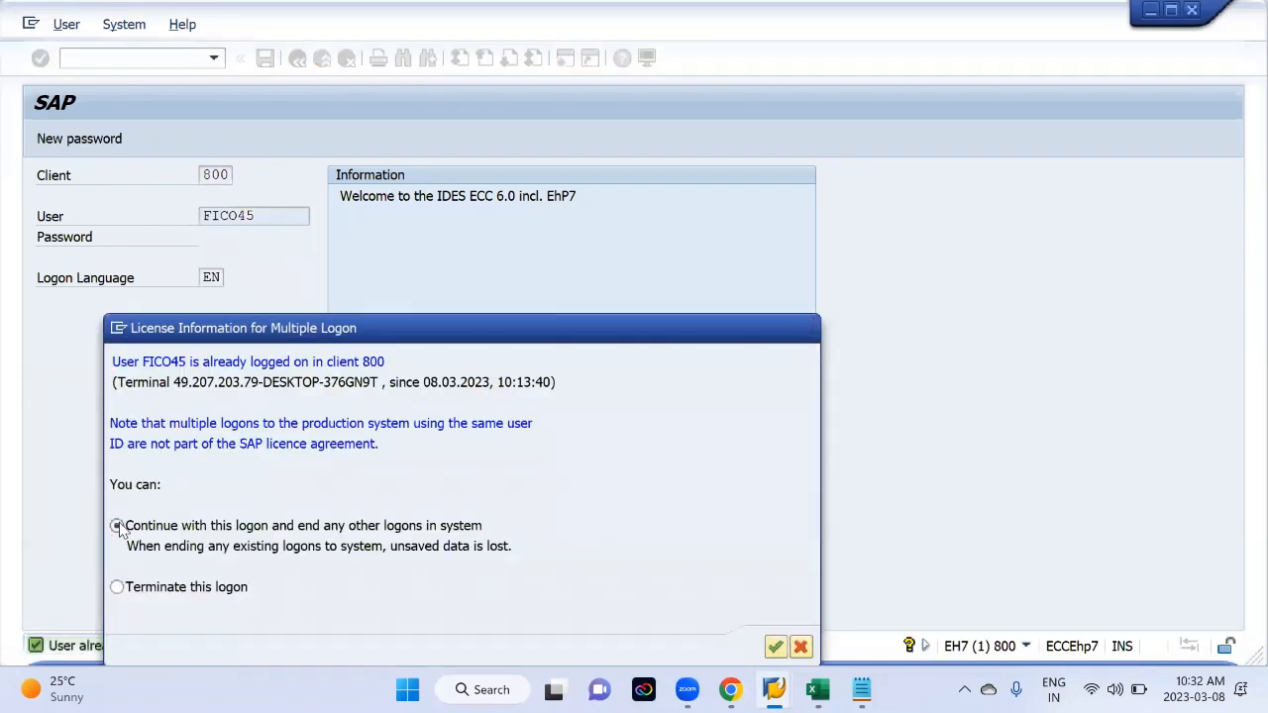
Run transaction SPRO and display the SAP Reference IMG
text(spro)
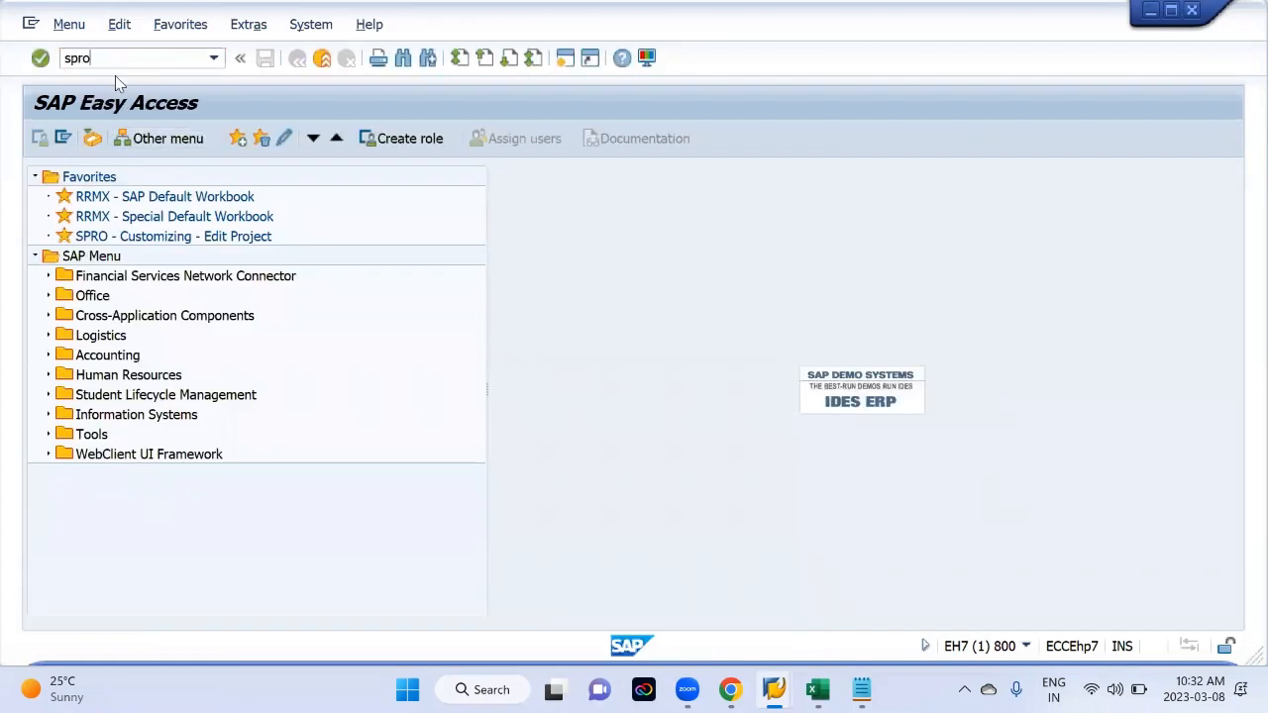
key(Return)
click(119, 146)
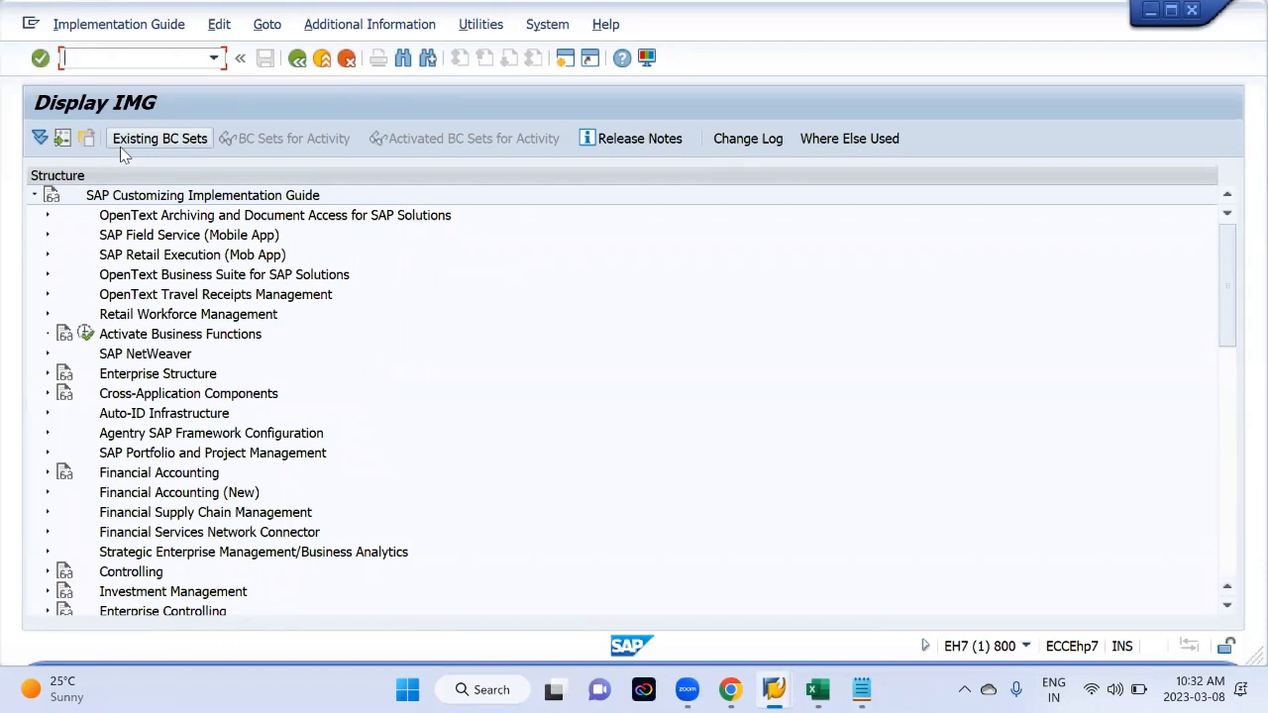
Expand Financial Accounting (New) in the IMG and check the step 18 path in the Excel notes
click(46, 493)
scroll(99, 436, down, 1)
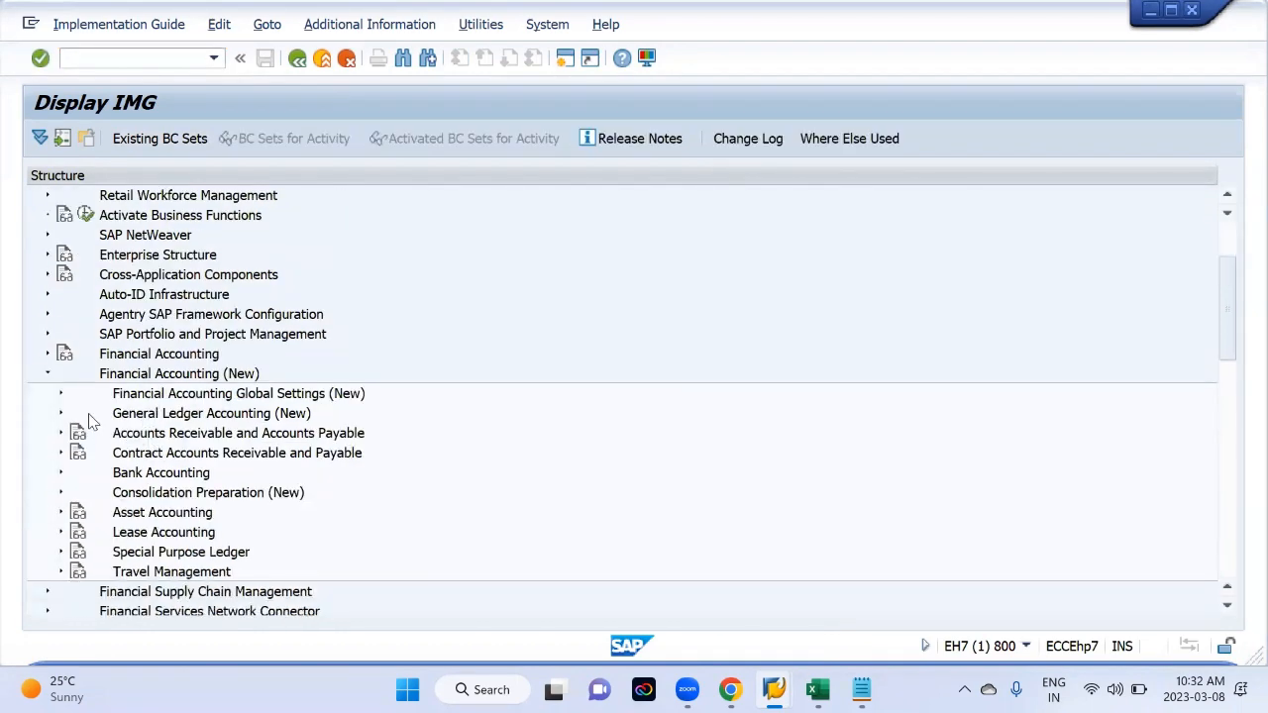
key(alt+Tab)
key(alt+Tab)
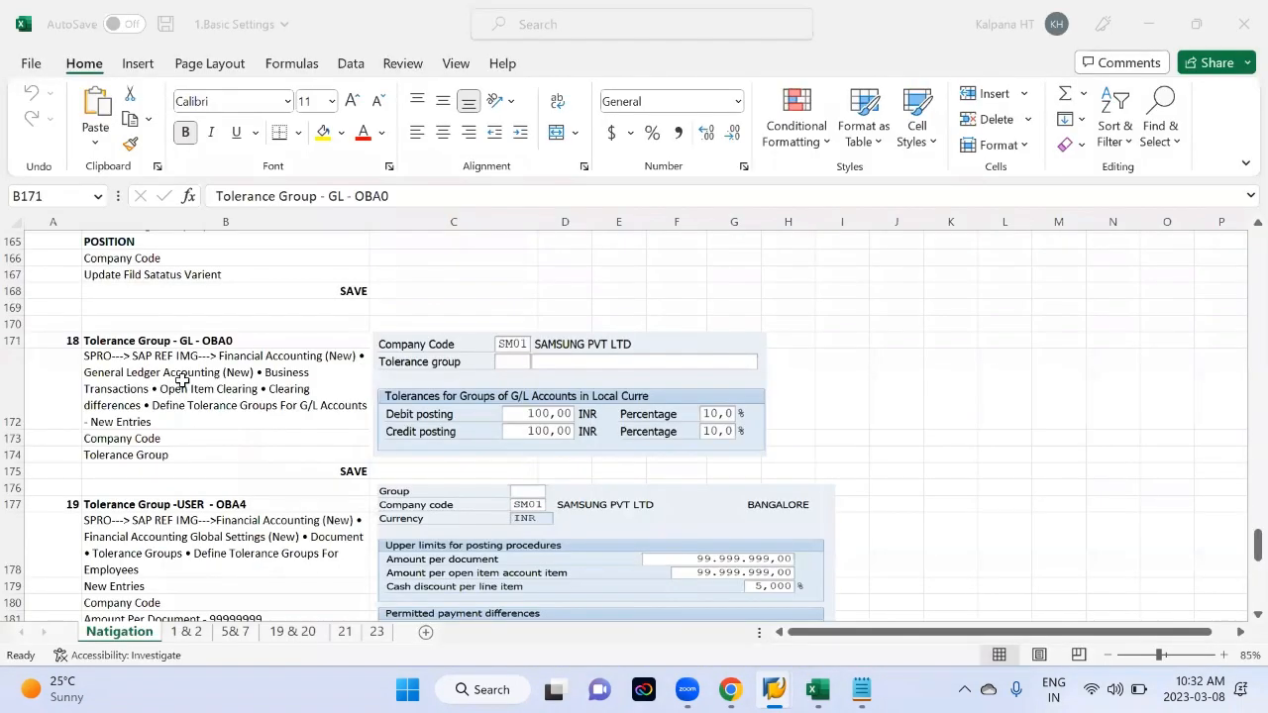
click(182, 381)
key(alt+Tab)
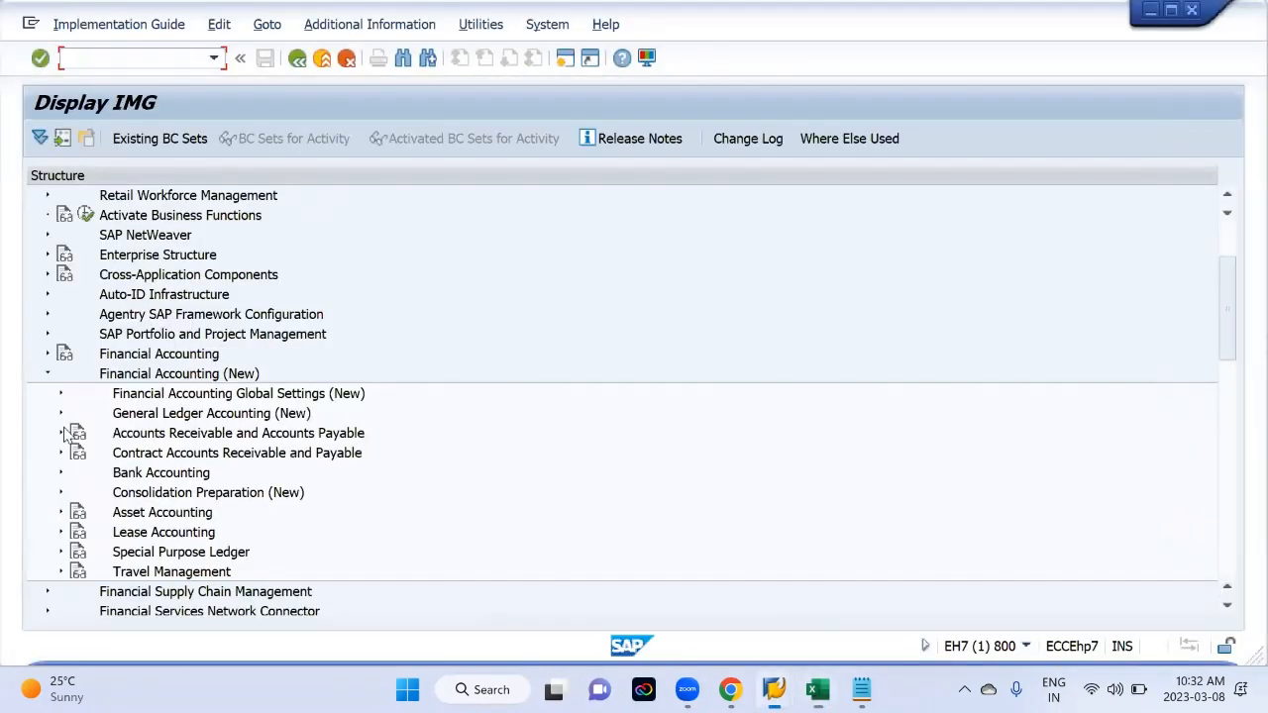
Expand General Ledger Accounting (New), Business Transactions and Open Item Clearing in the IMG structure
click(61, 413)
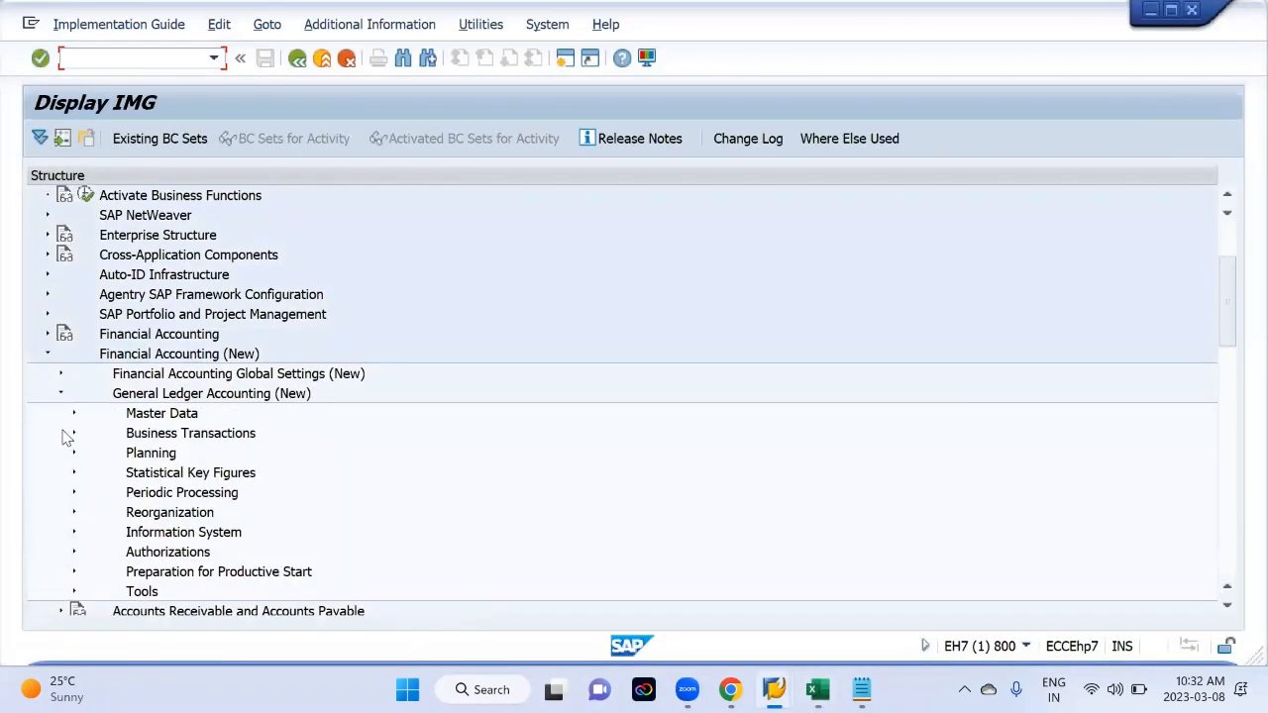
click(74, 432)
scroll(160, 414, down, 1)
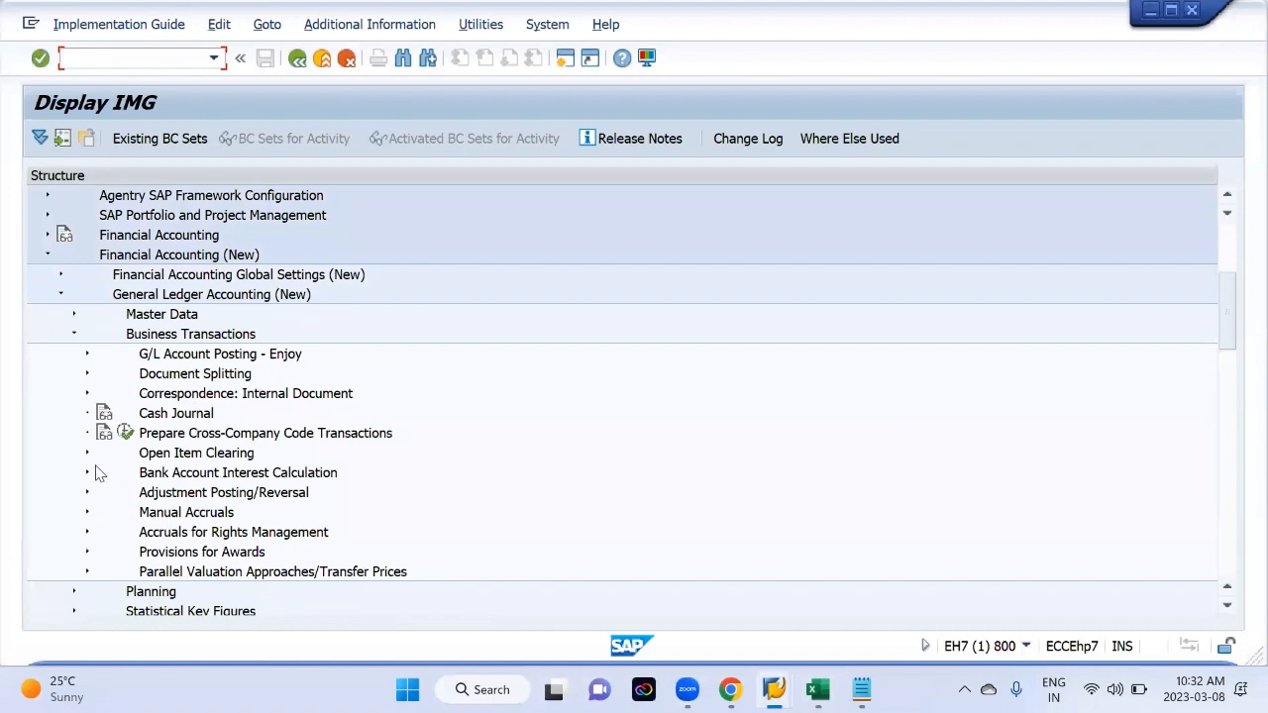
click(87, 455)
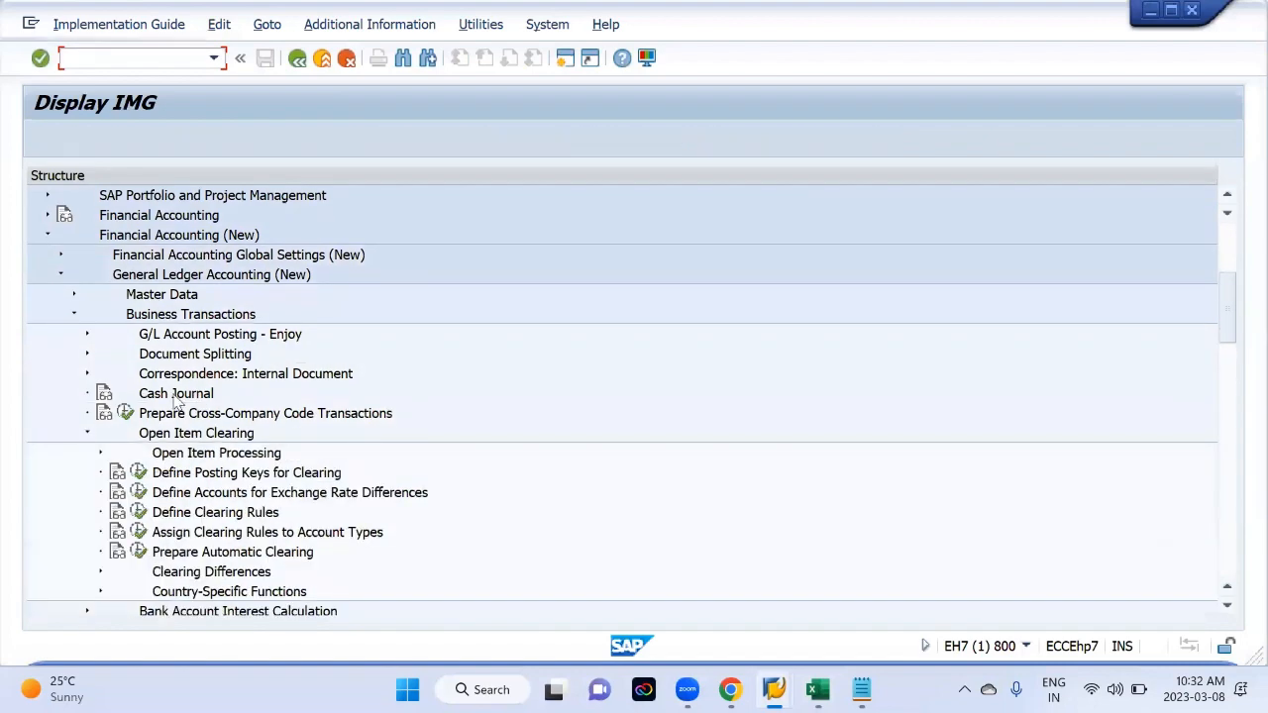
scroll(181, 398, down, 2)
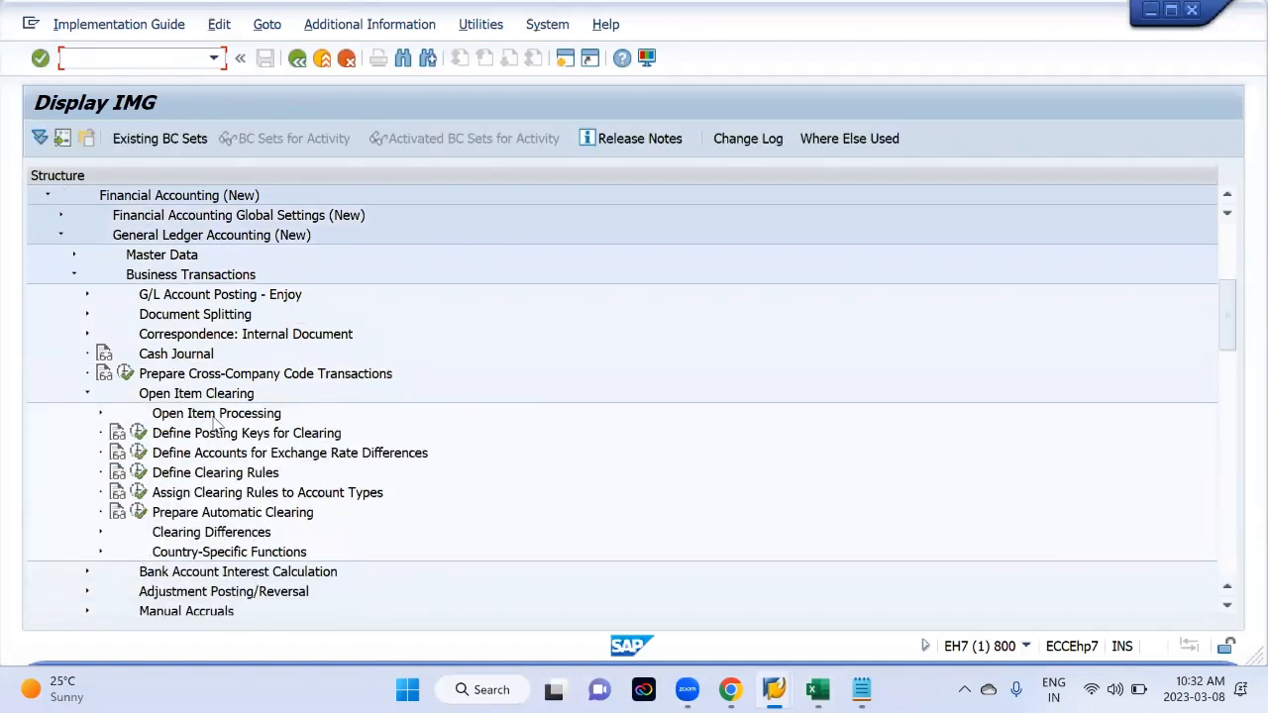
Check the step 18 path in the Excel notes and open Define Tolerance Groups for G/L Accounts under Clearing Differences
key(alt+Tab)
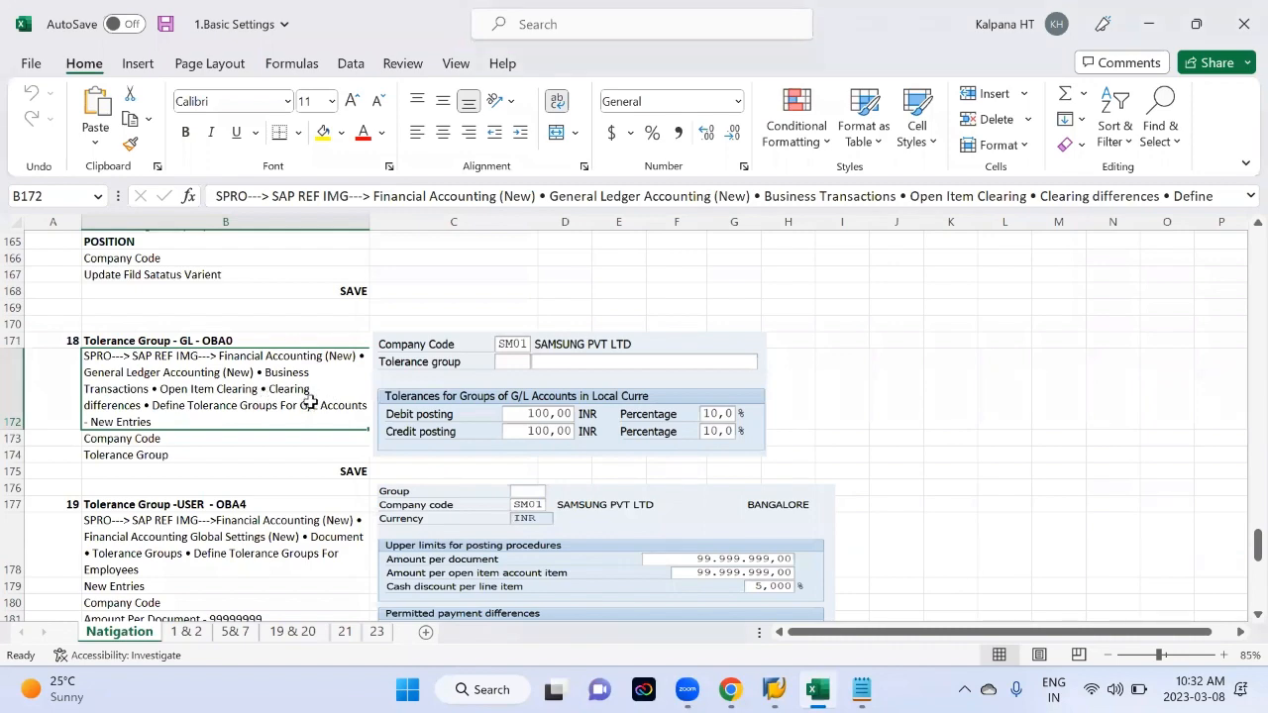
key(alt+Tab)
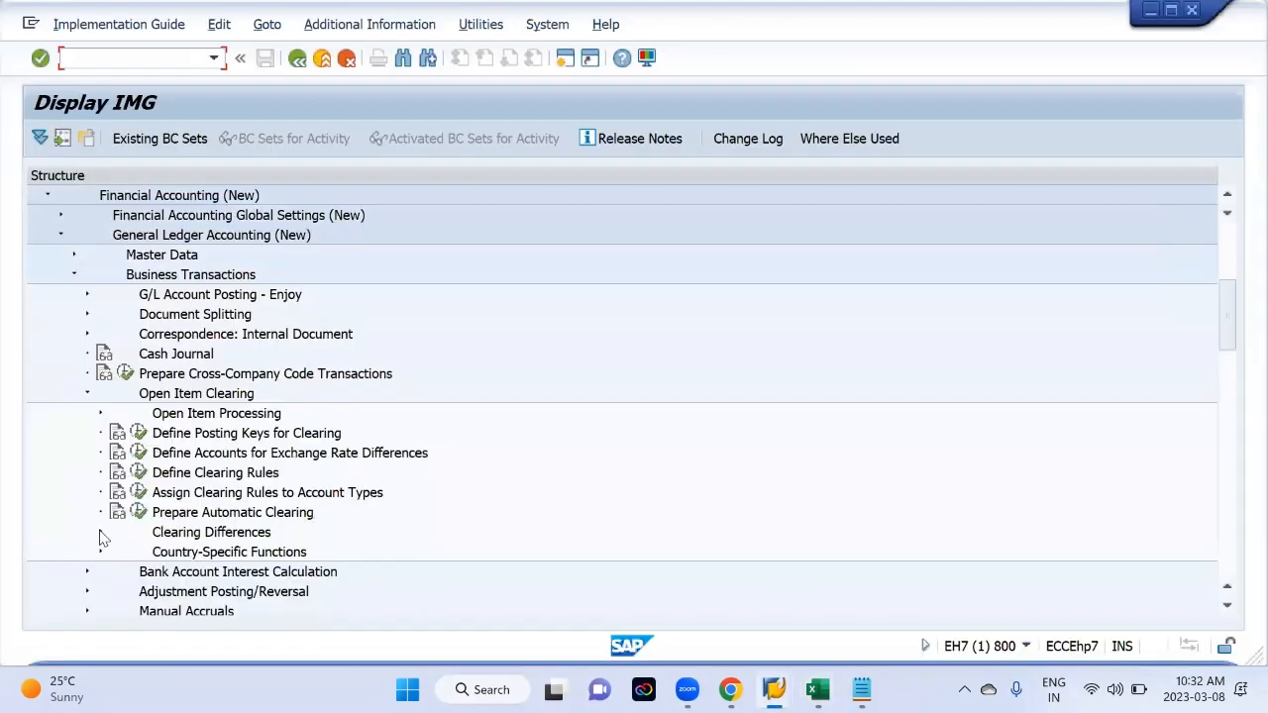
click(100, 529)
scroll(259, 456, down, 1)
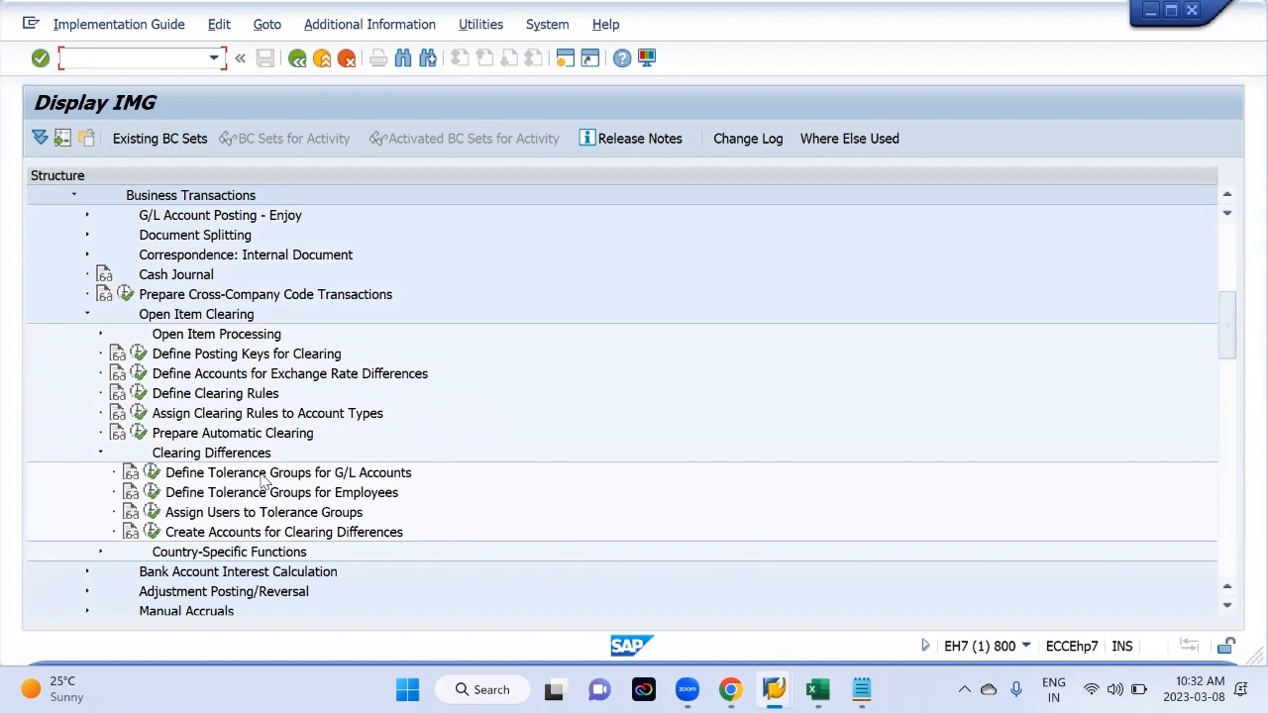
click(152, 474)
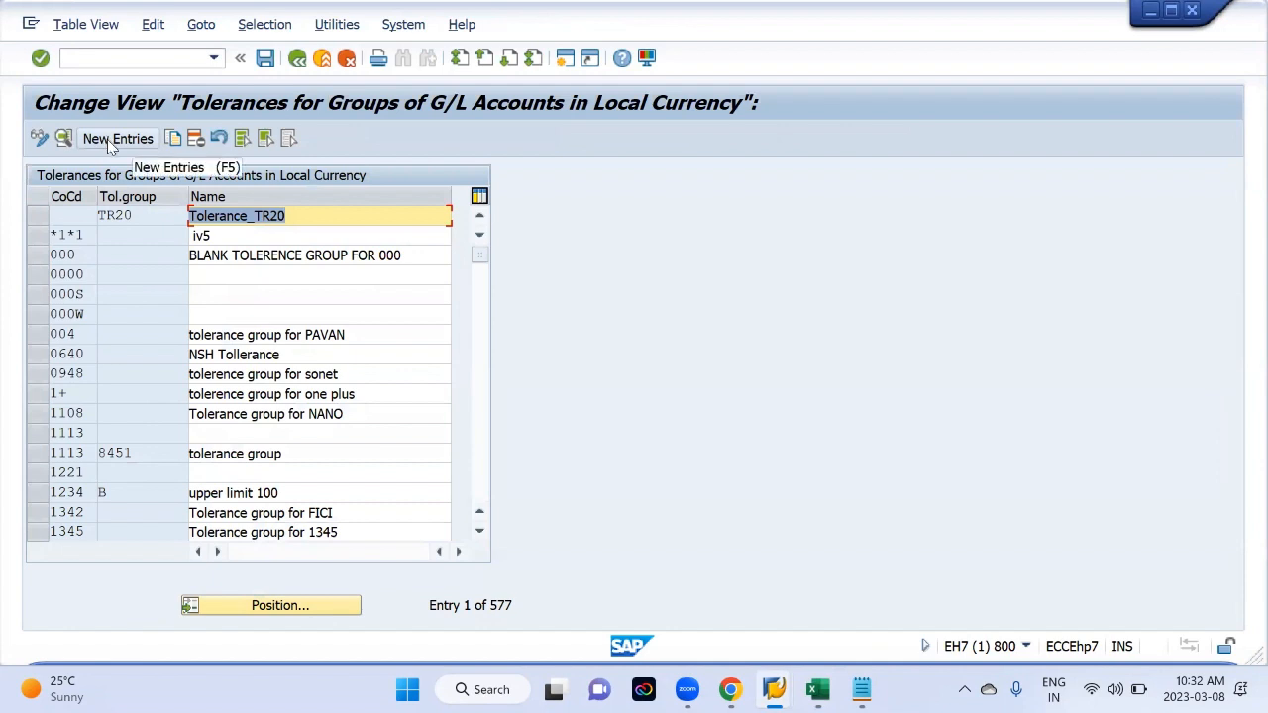
Create a new entry for company code MML1 with tolerance group MML1, described as "tolerance group for MML1"
click(113, 139)
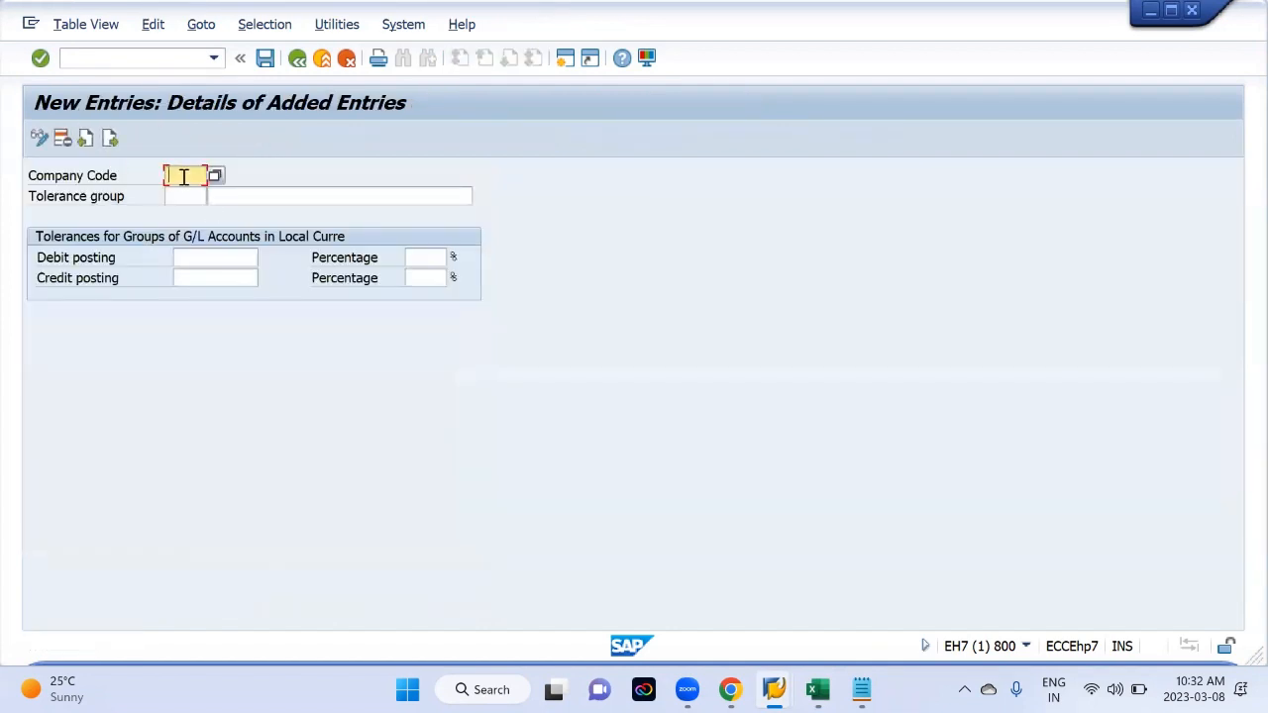
text(mm11)
click(175, 196)
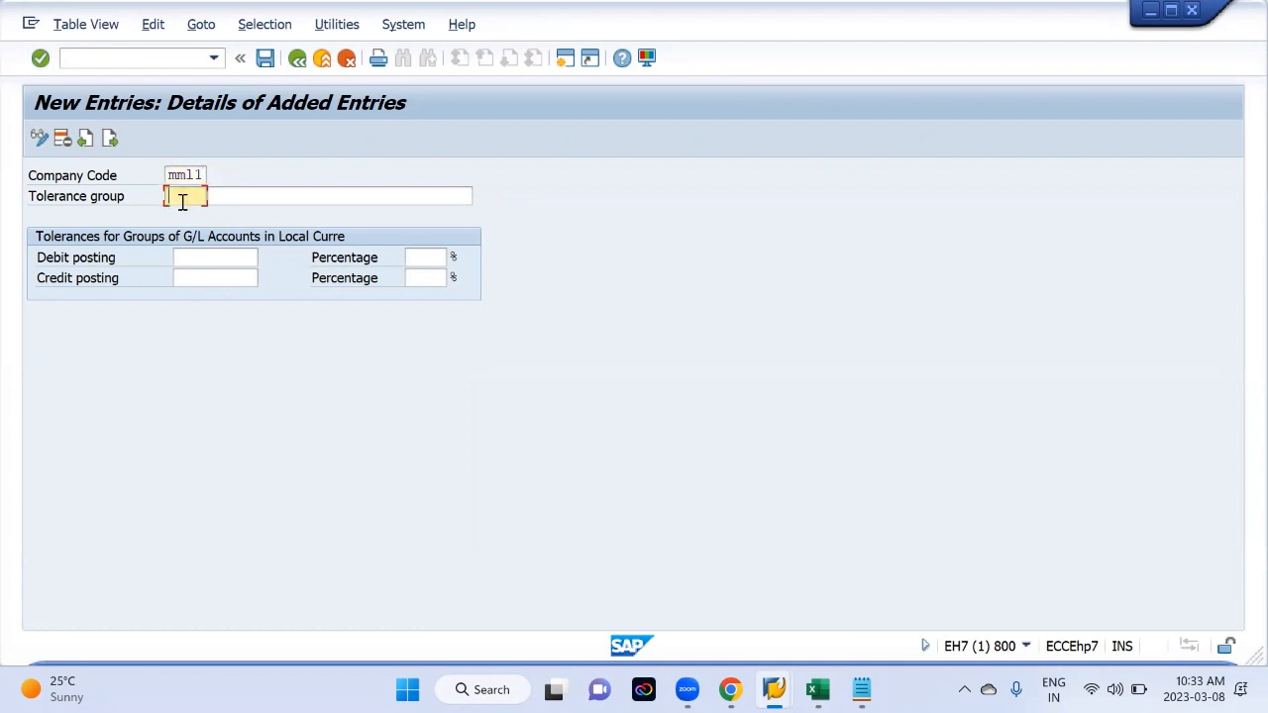
text(mm11)
key(Tab)
click(249, 220)
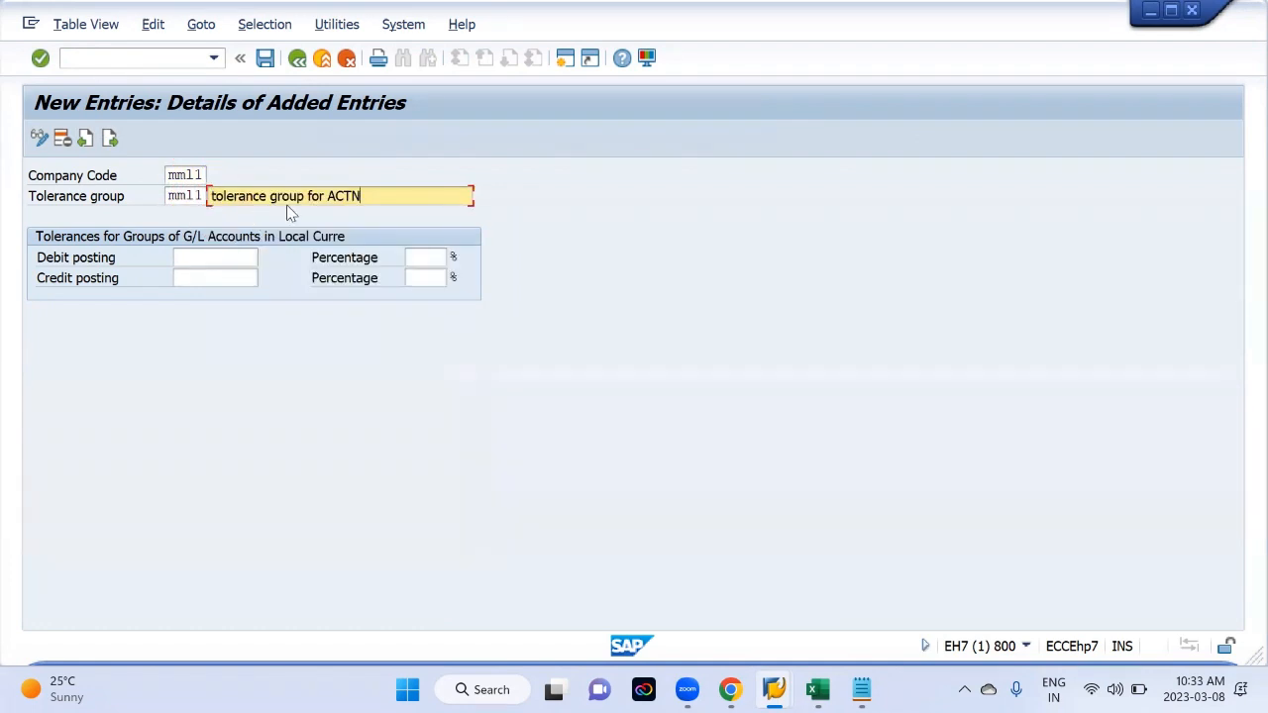
key(BackSpace)
key(BackSpace)
key(BackSpace)
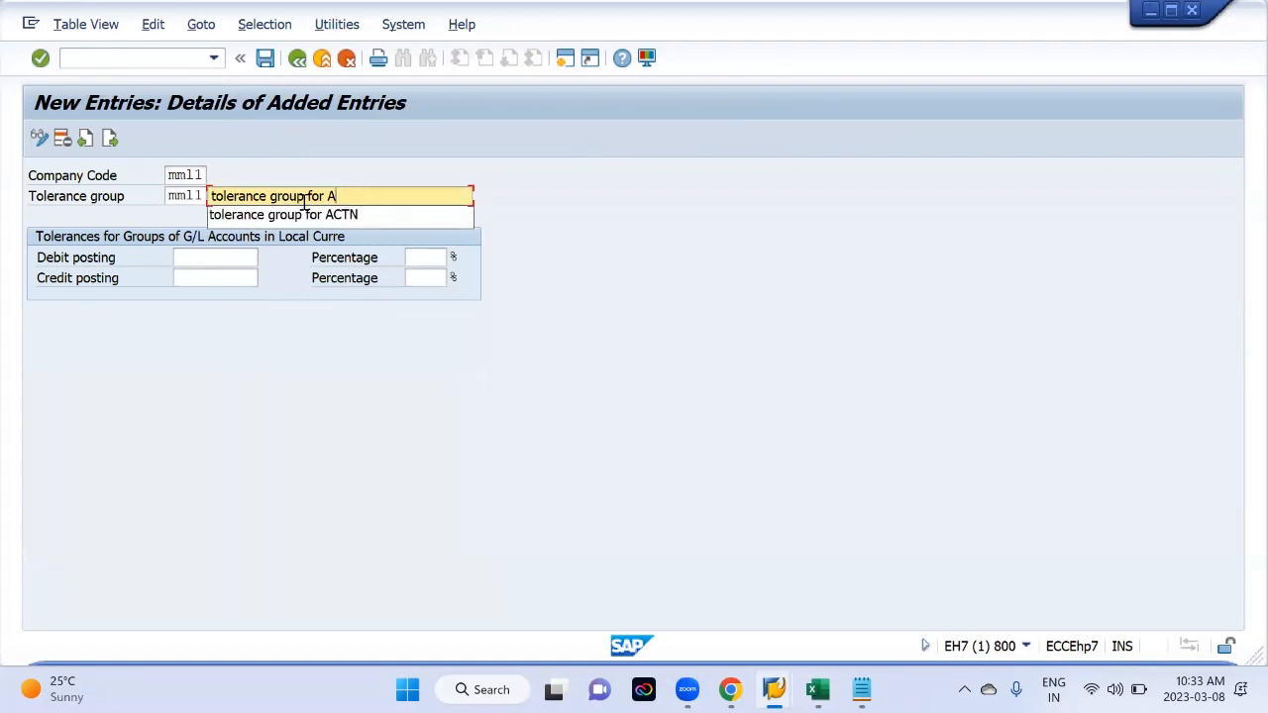
key(BackSpace)
text(MML1)
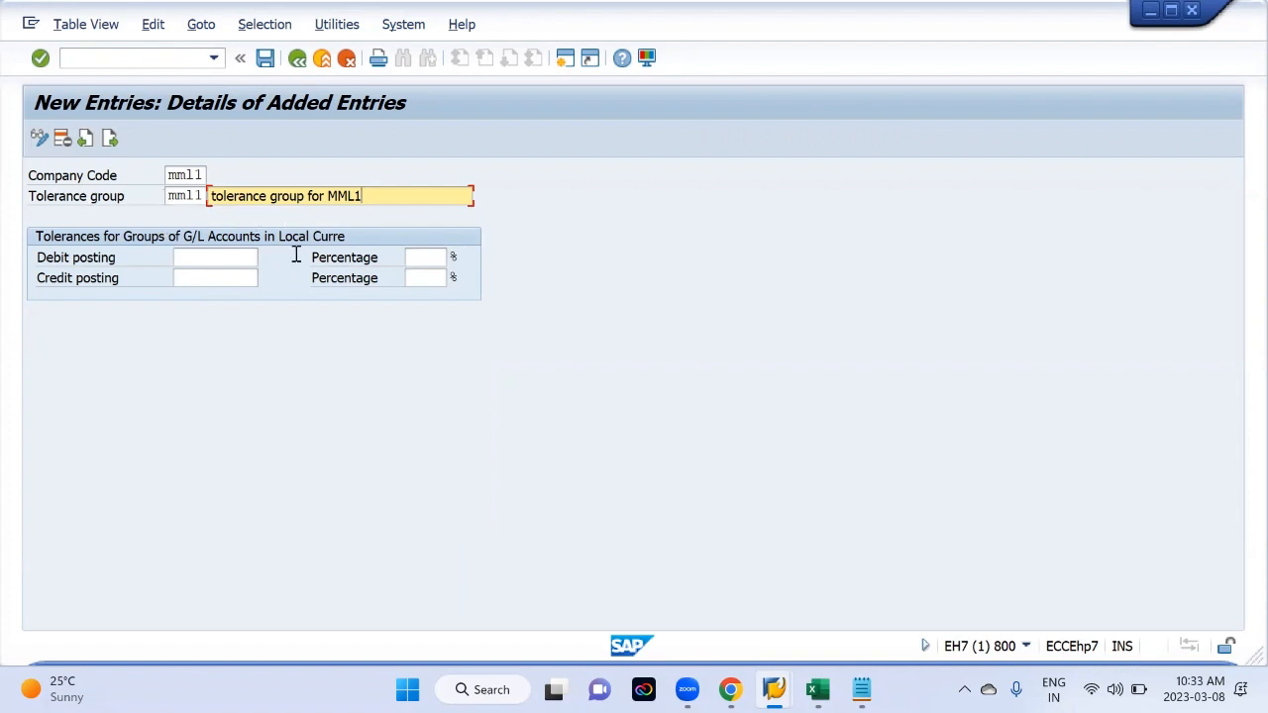
Set the debit and credit posting tolerances to 100 and 10 % each, and save the entry under the MM Logistics customizing request
click(218, 257)
click(229, 274)
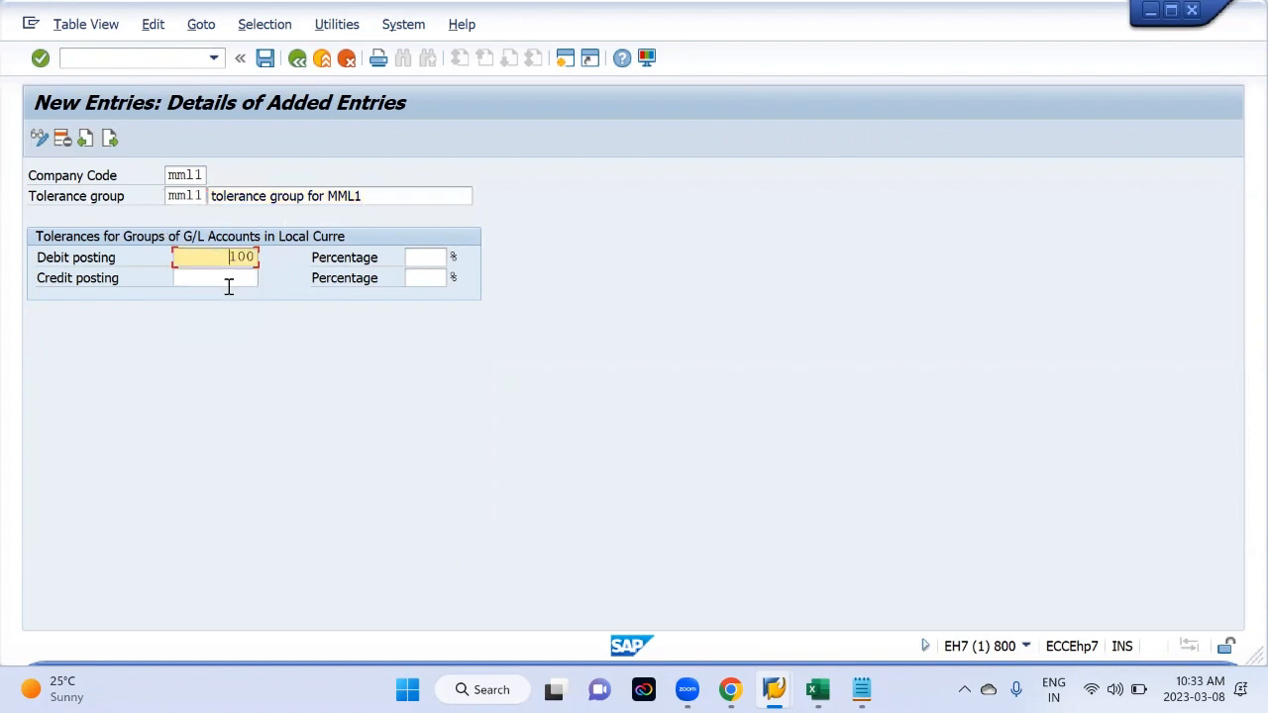
click(226, 279)
click(248, 295)
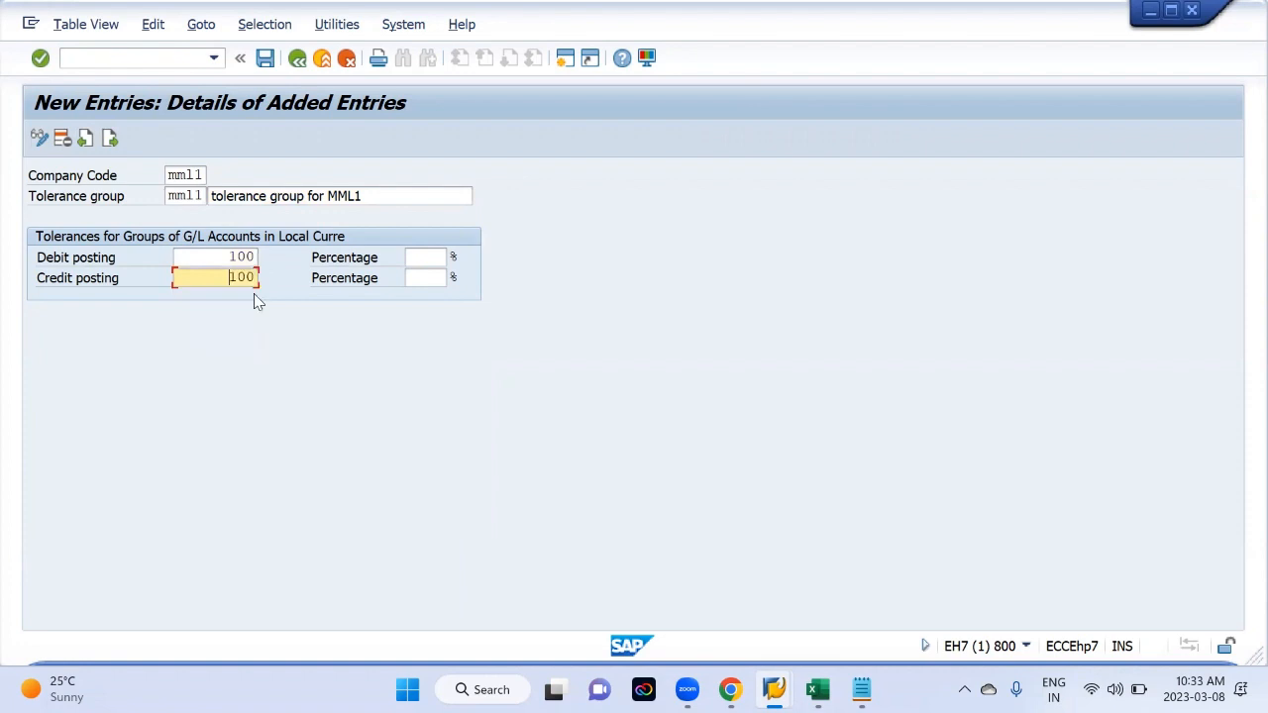
click(426, 257)
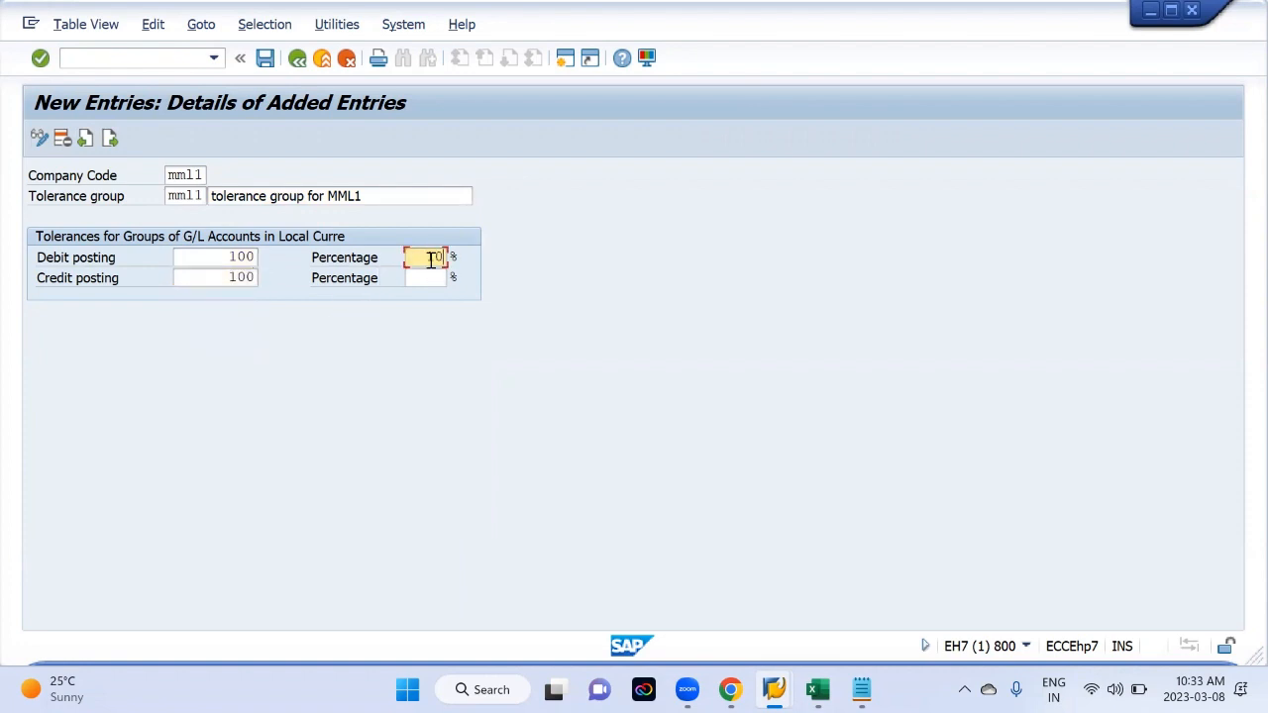
click(429, 280)
key(Return)
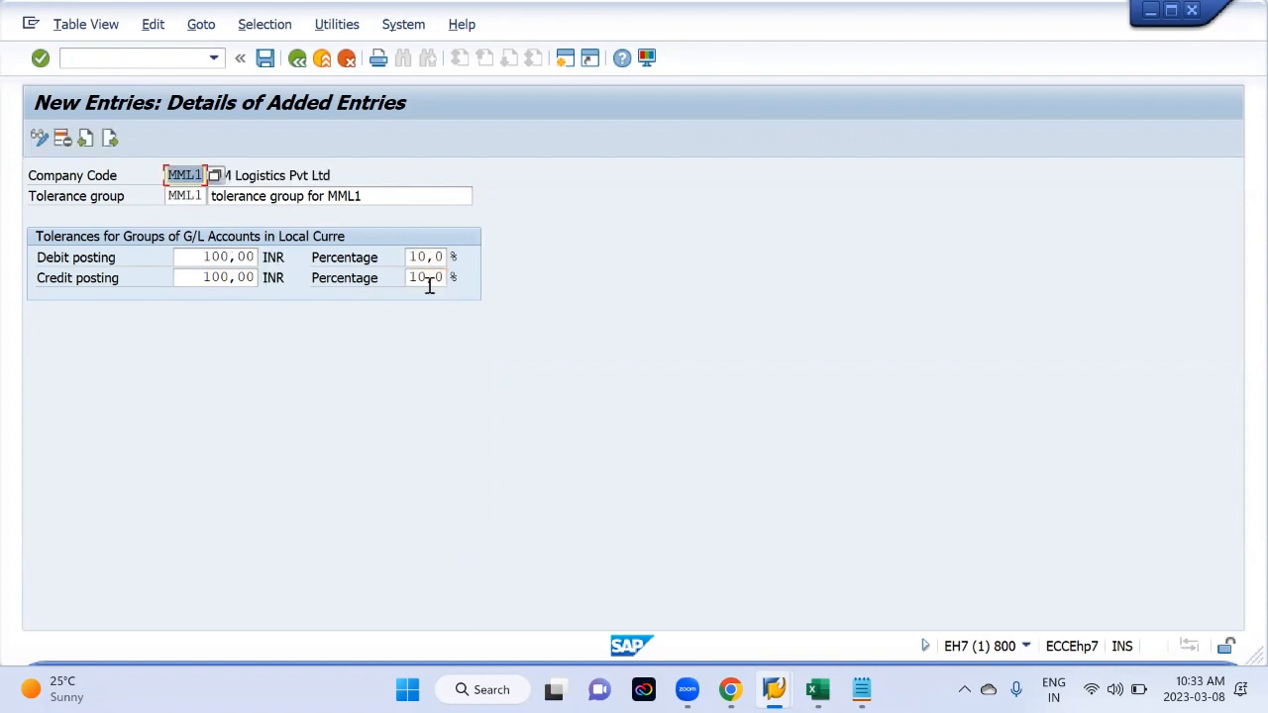
click(264, 57)
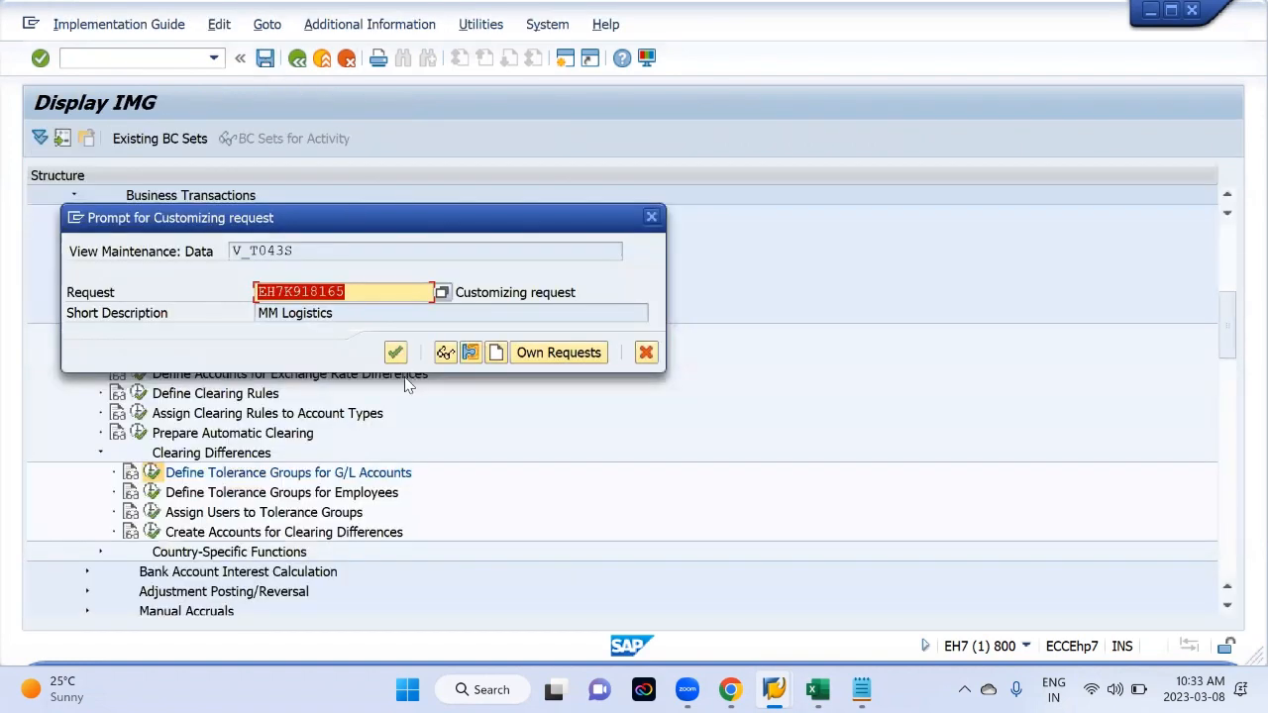
click(395, 352)
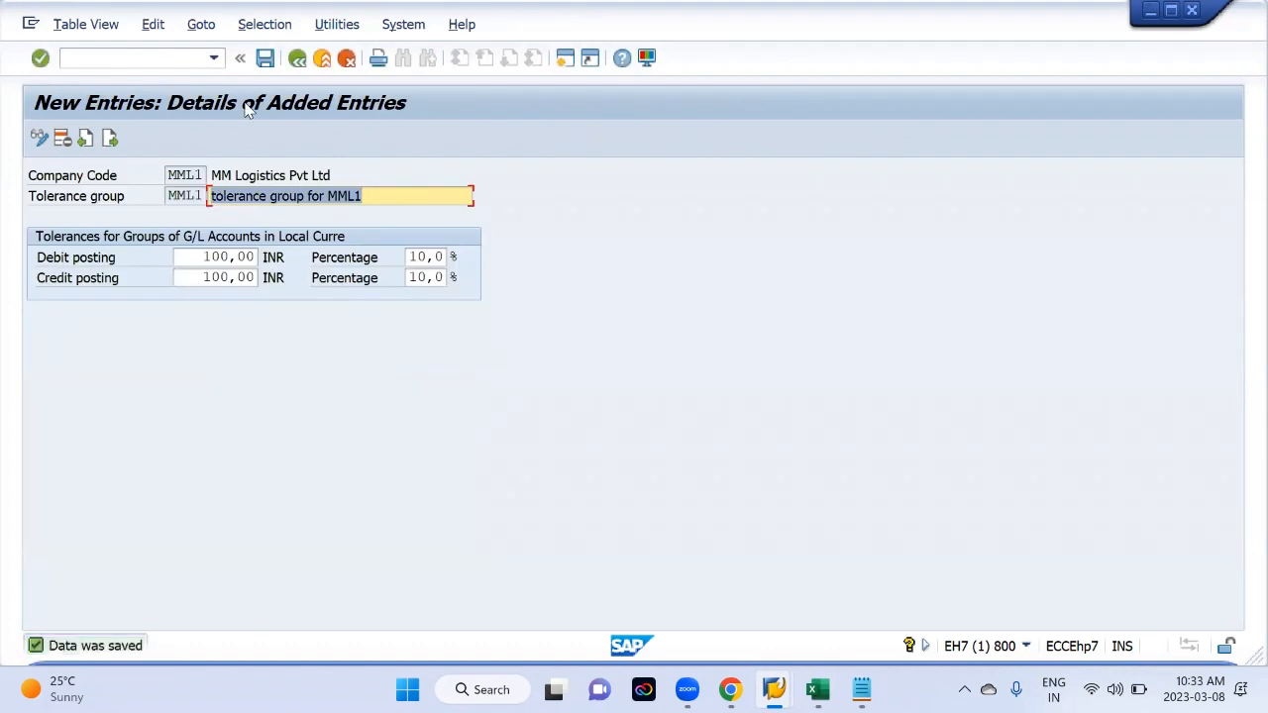
Check step 19 (OBA4) in the Excel notes and start a new entry in Define Tolerance Groups for Employees
key(alt+Tab)
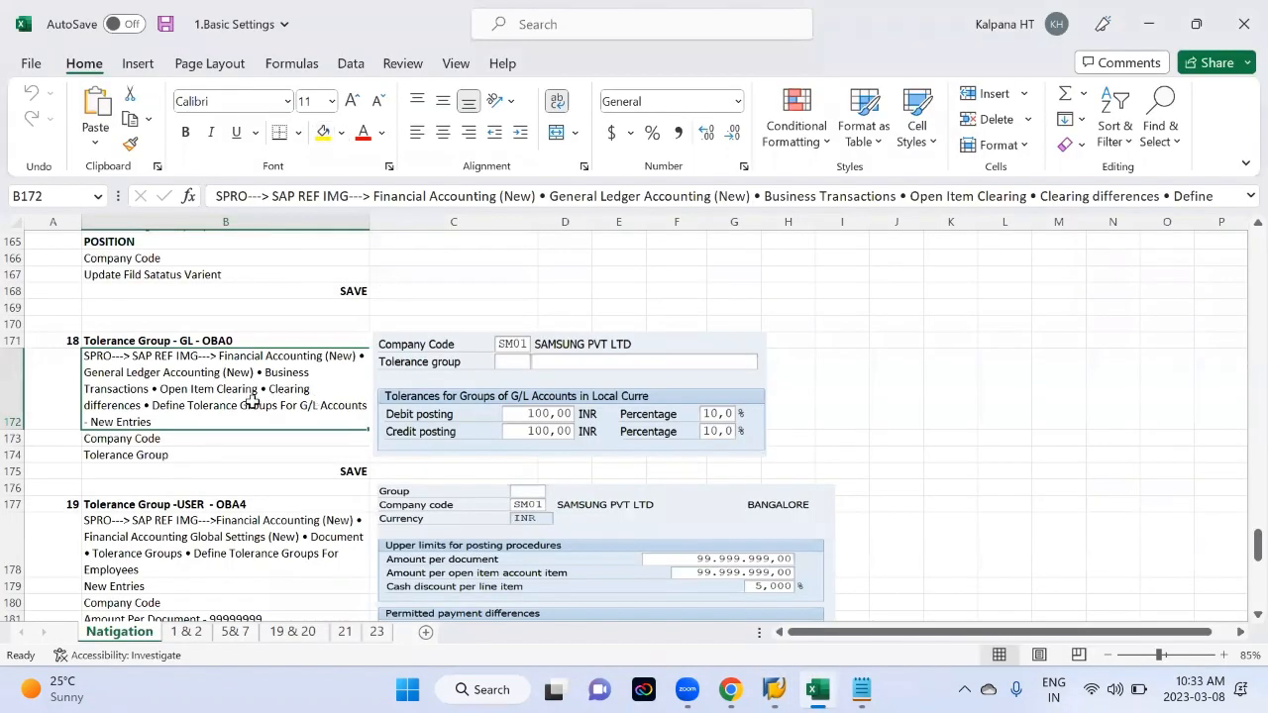
scroll(253, 401, down, 3)
scroll(266, 376, up, 2)
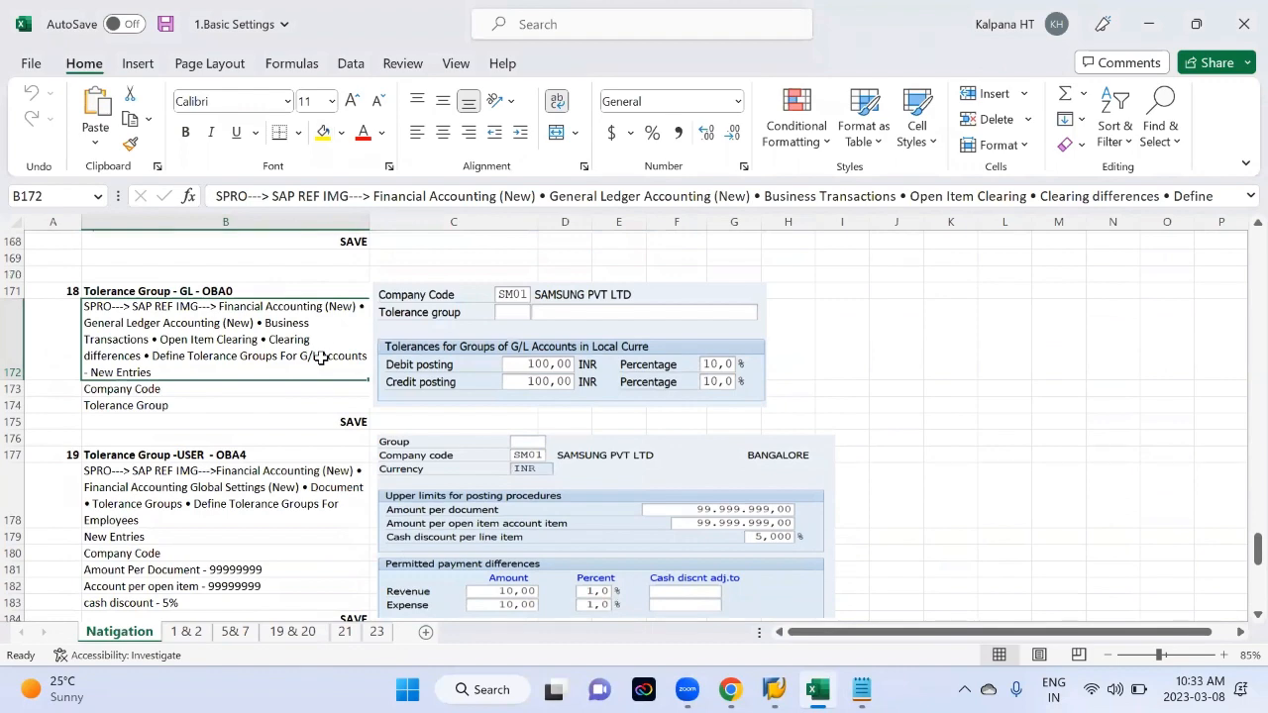
scroll(321, 358, down, 2)
click(210, 359)
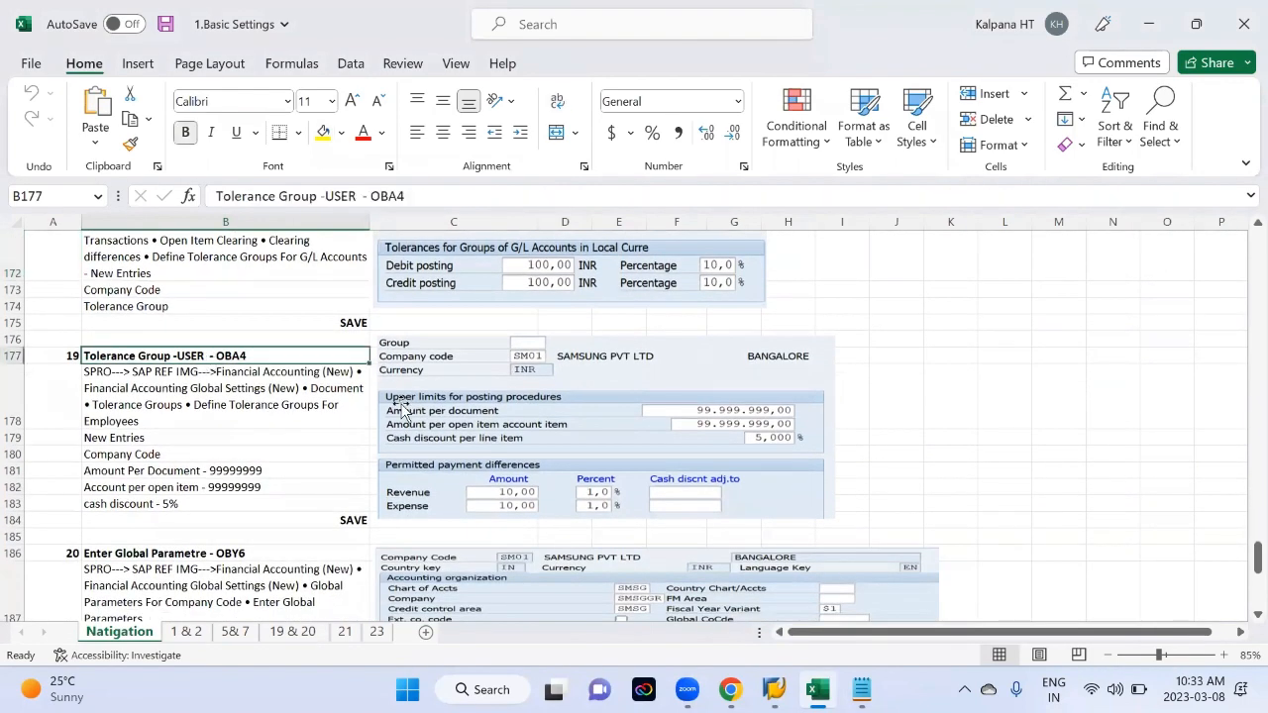
key(alt+Tab)
click(297, 59)
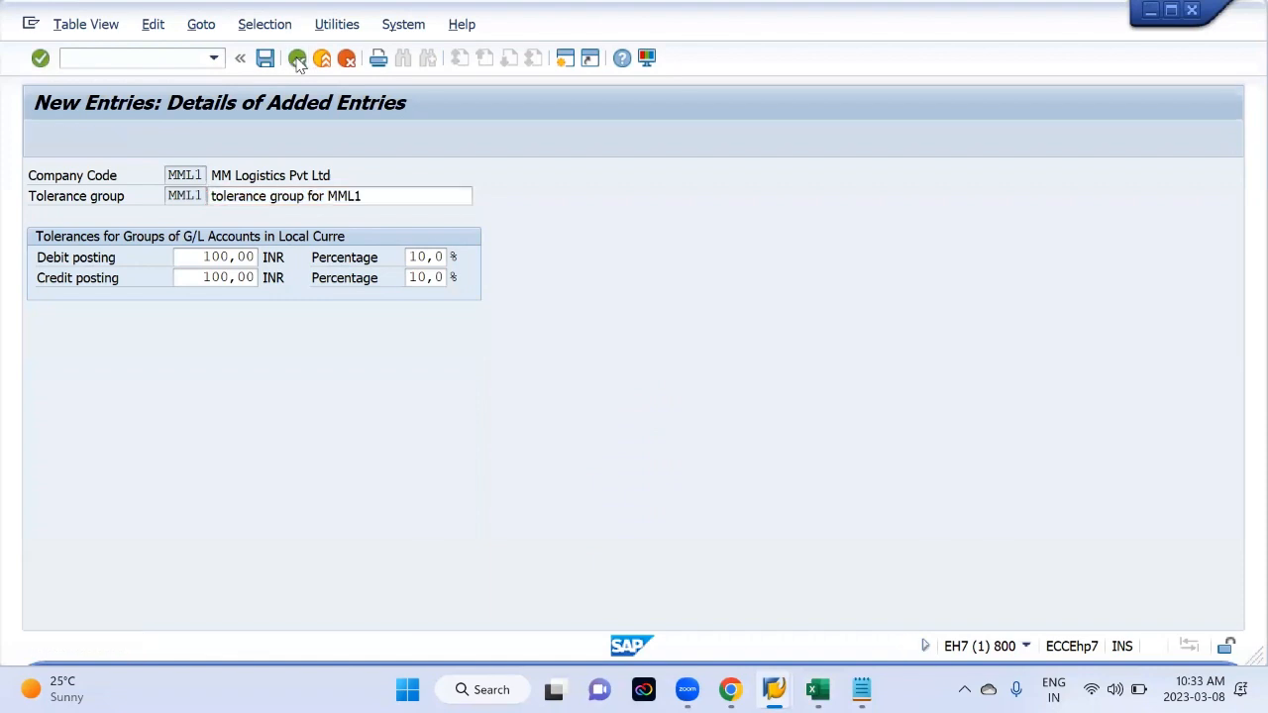
click(297, 59)
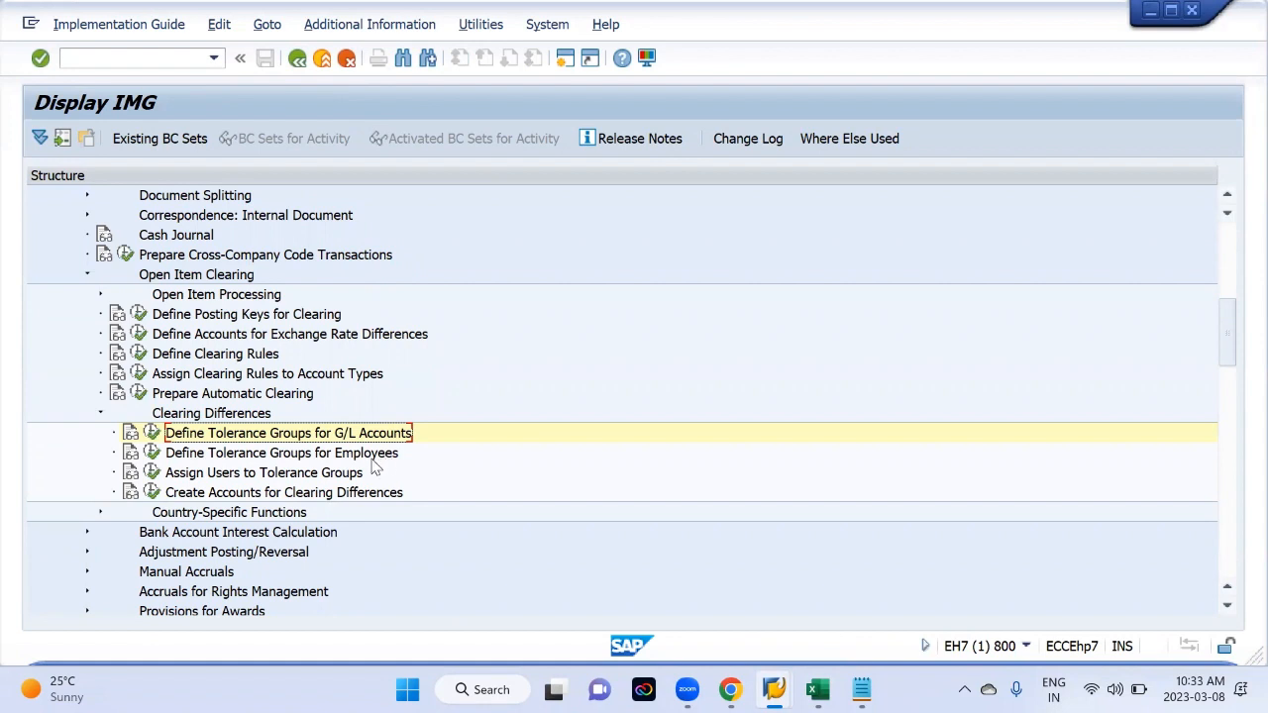
click(153, 452)
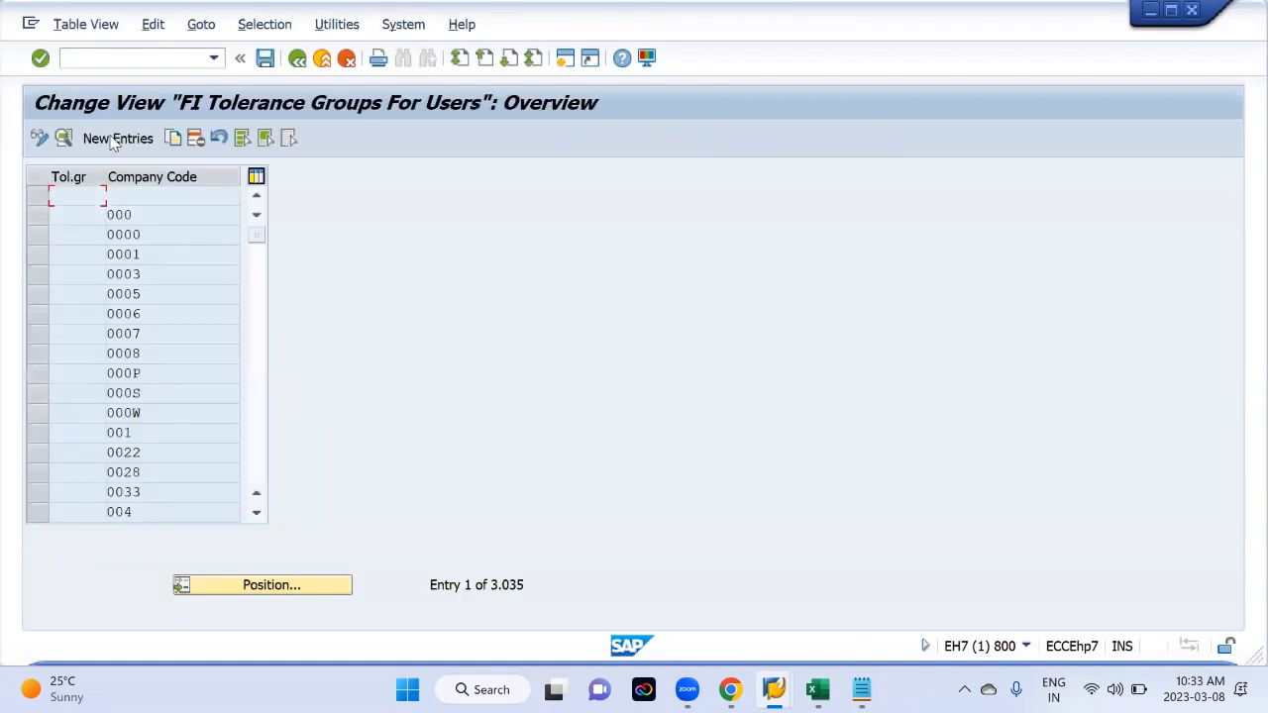
click(114, 143)
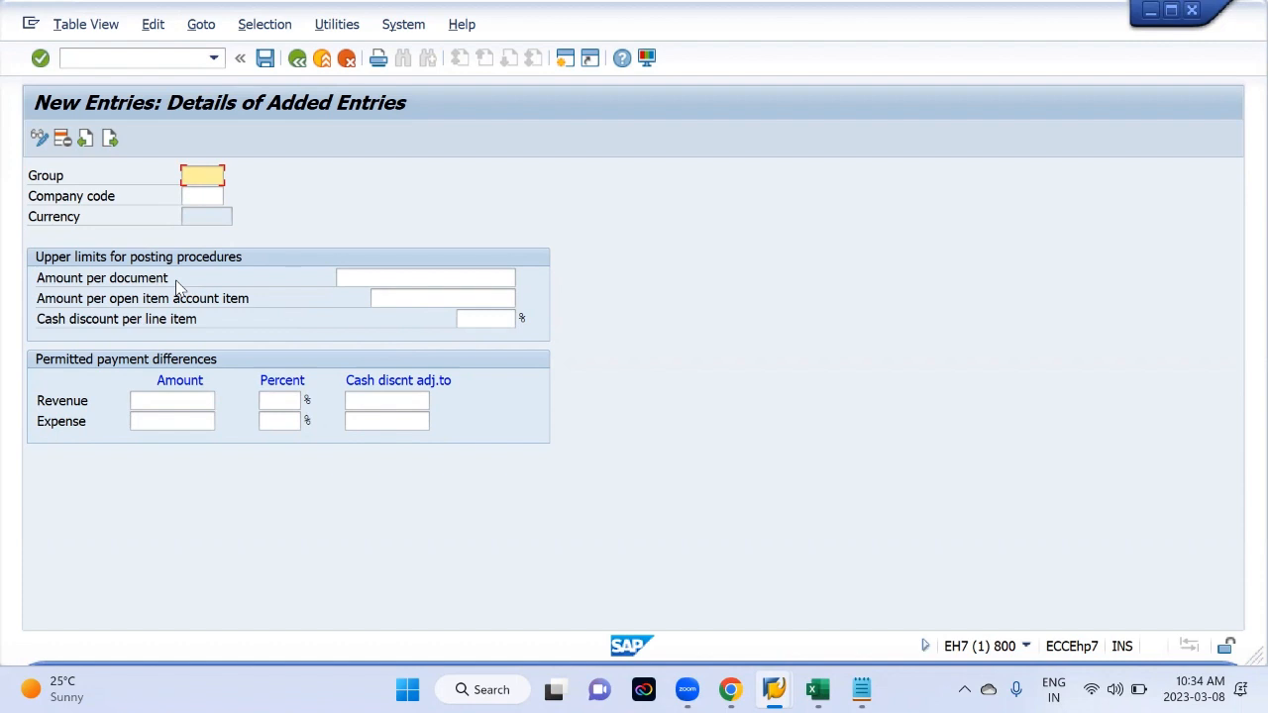
key(alt+Tab)
key(alt+Tab)
key(alt+Tab)
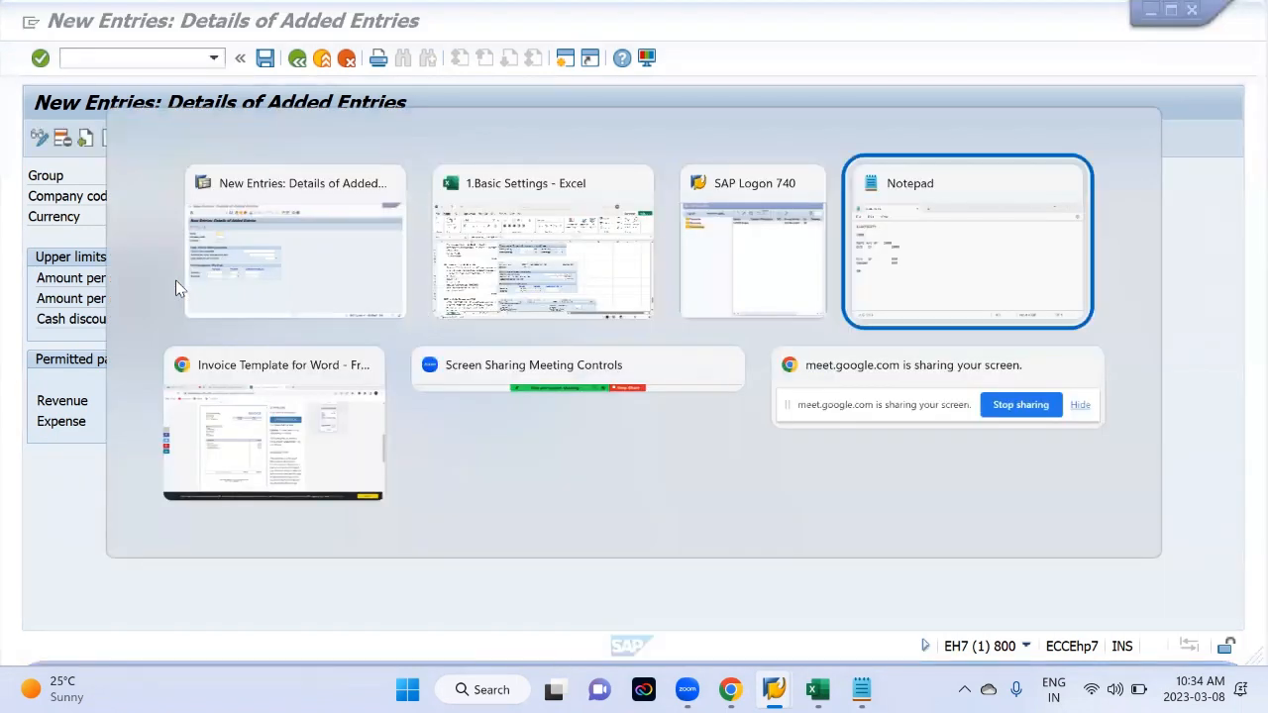
key(alt+shift+Tab)
key(alt+shift+Tab)
key(alt+shift+Tab)
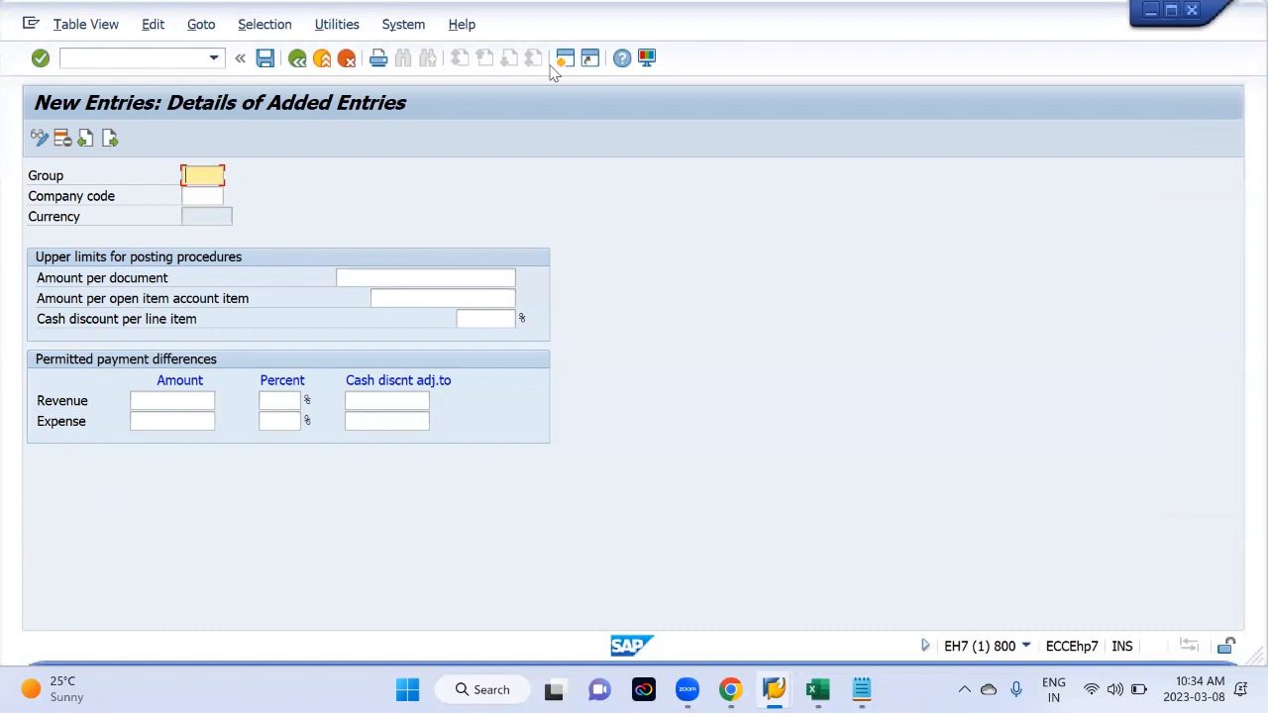
Open an additional SAP session and run transaction FB60 to show the vendor invoice entry screen
click(568, 62)
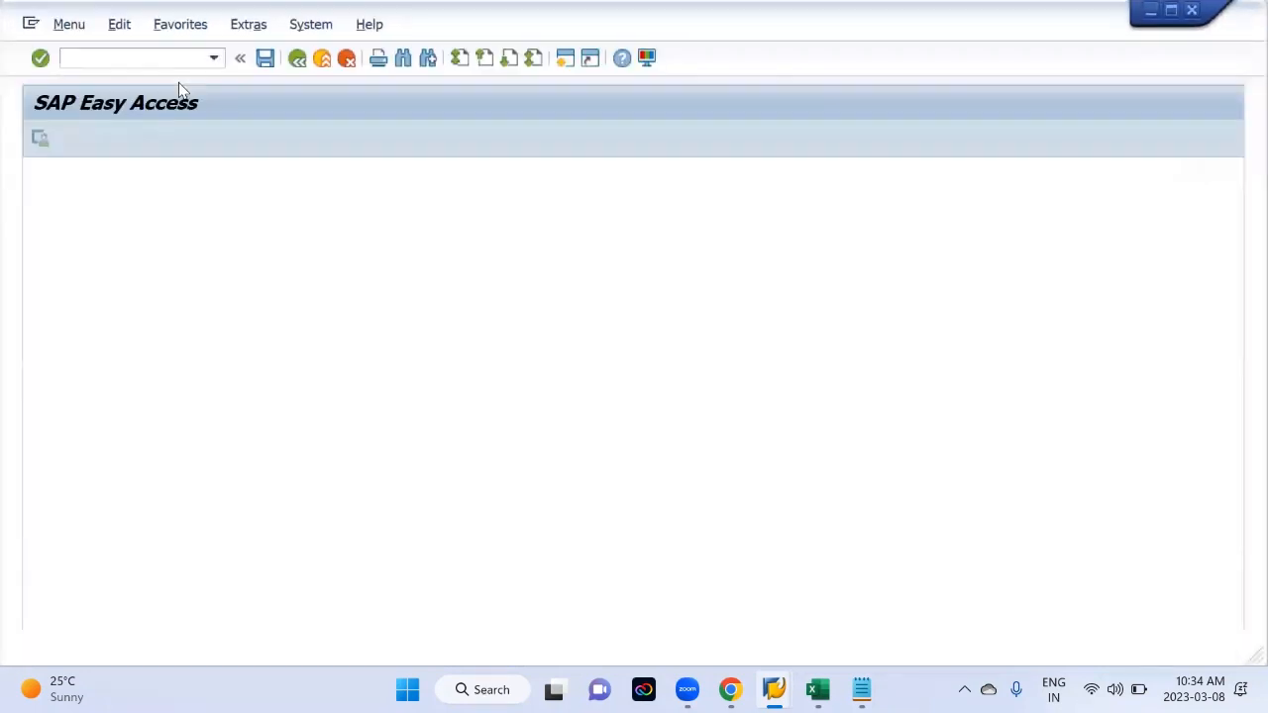
text(FB60)
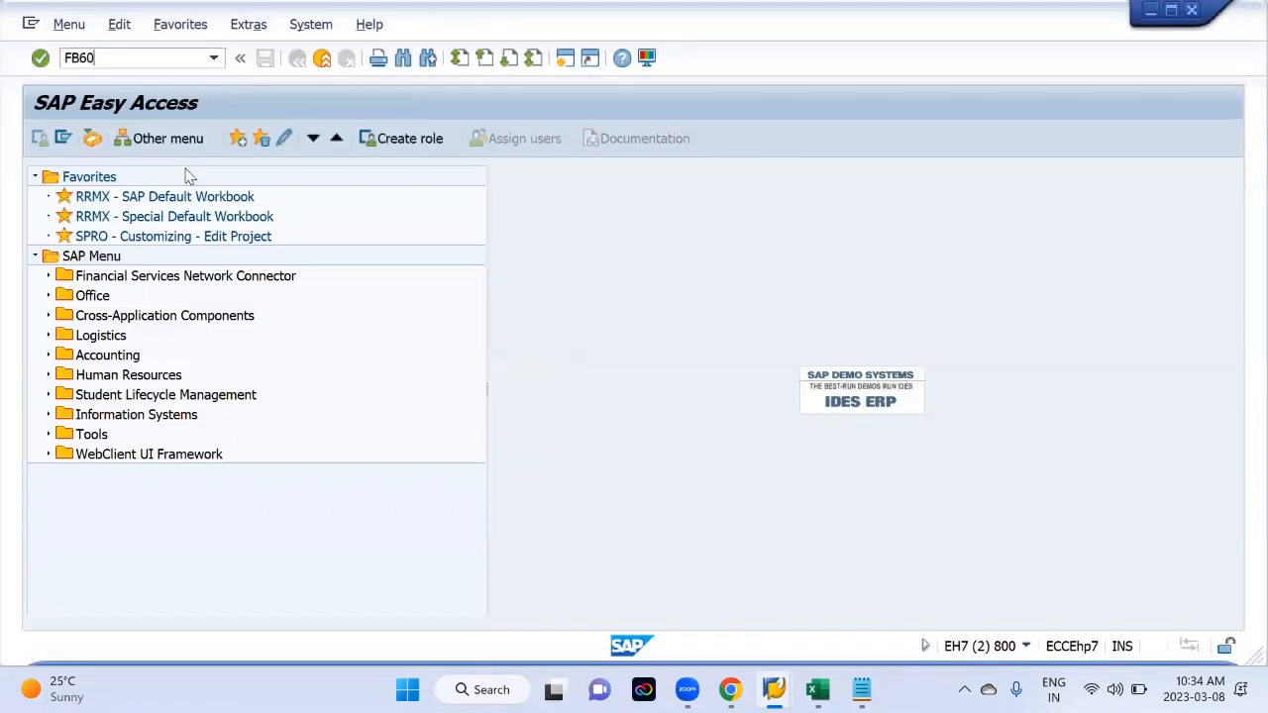
key(Return)
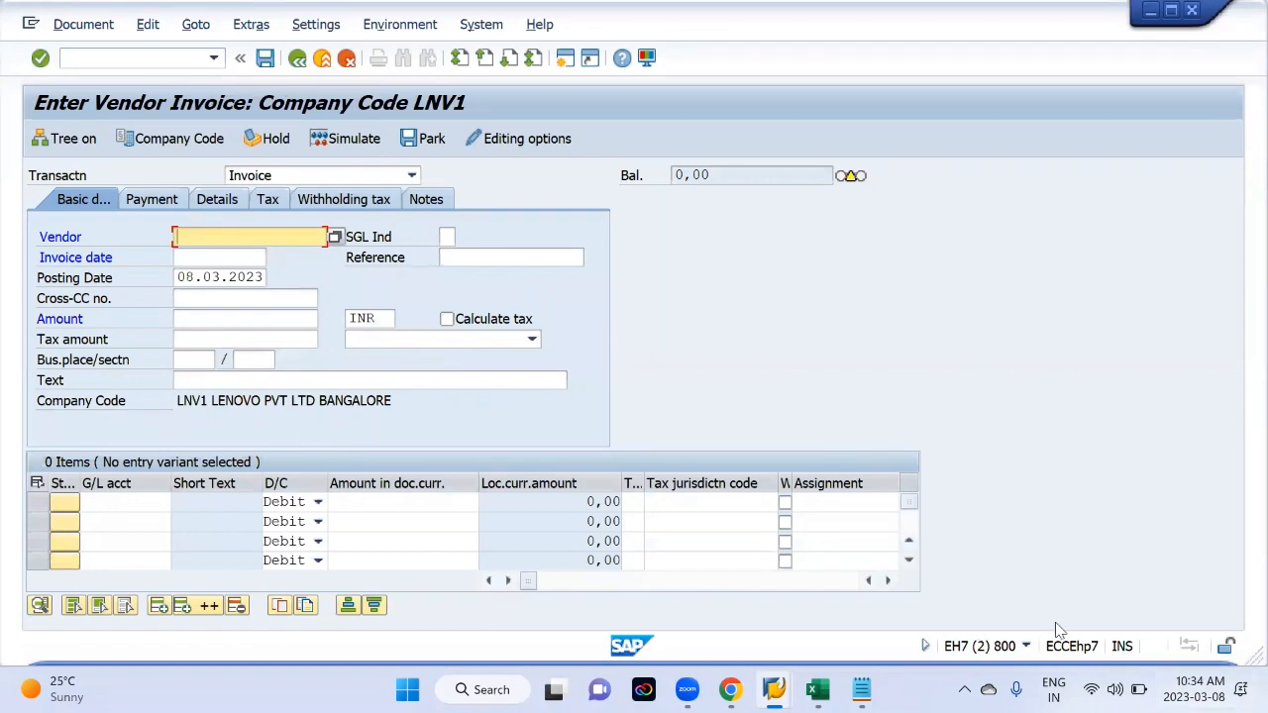
Switch to Chrome and view the minimal yellow invoice template on Freepik from the "invoice format" image results
click(731, 689)
click(662, 584)
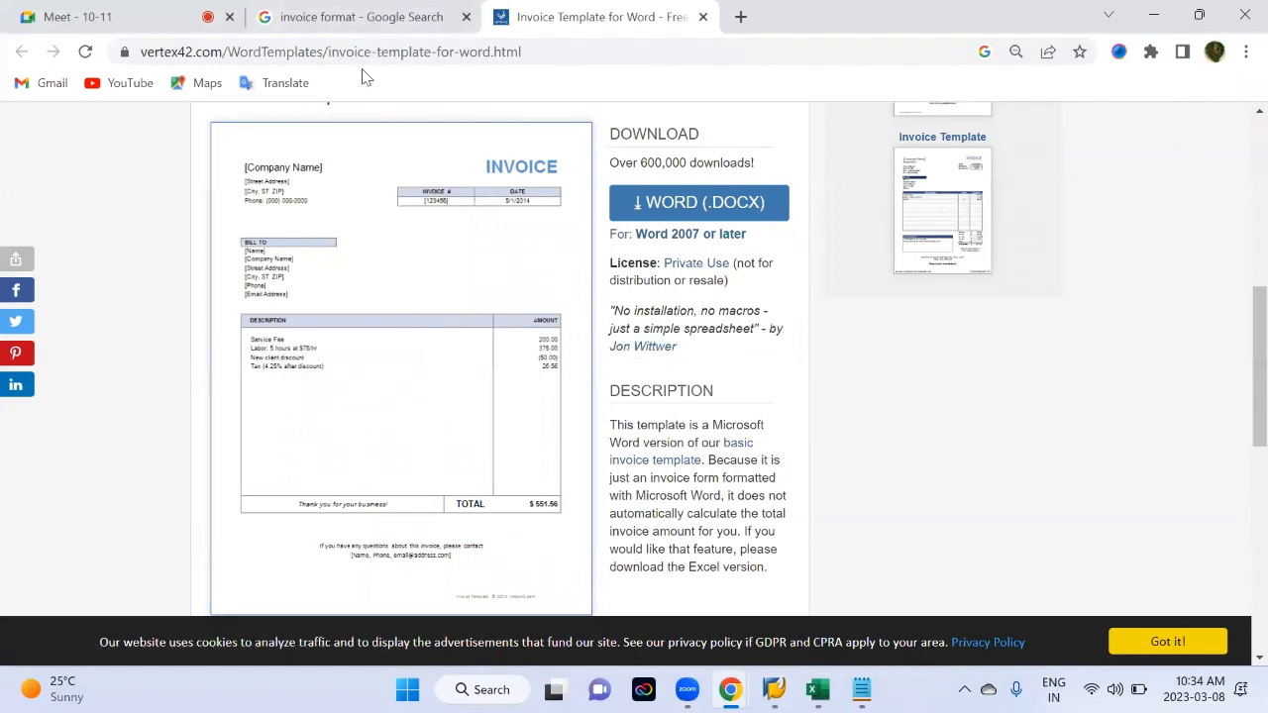
click(363, 18)
click(679, 473)
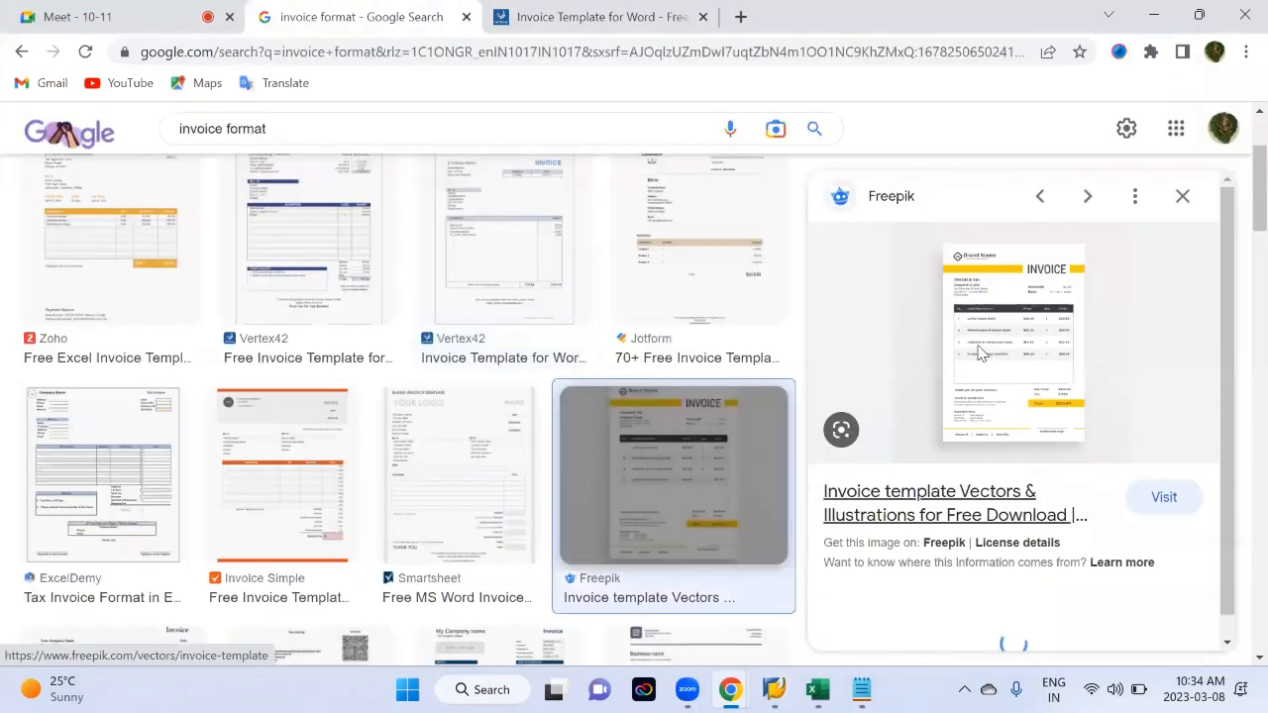
click(979, 352)
scroll(603, 438, down, 3)
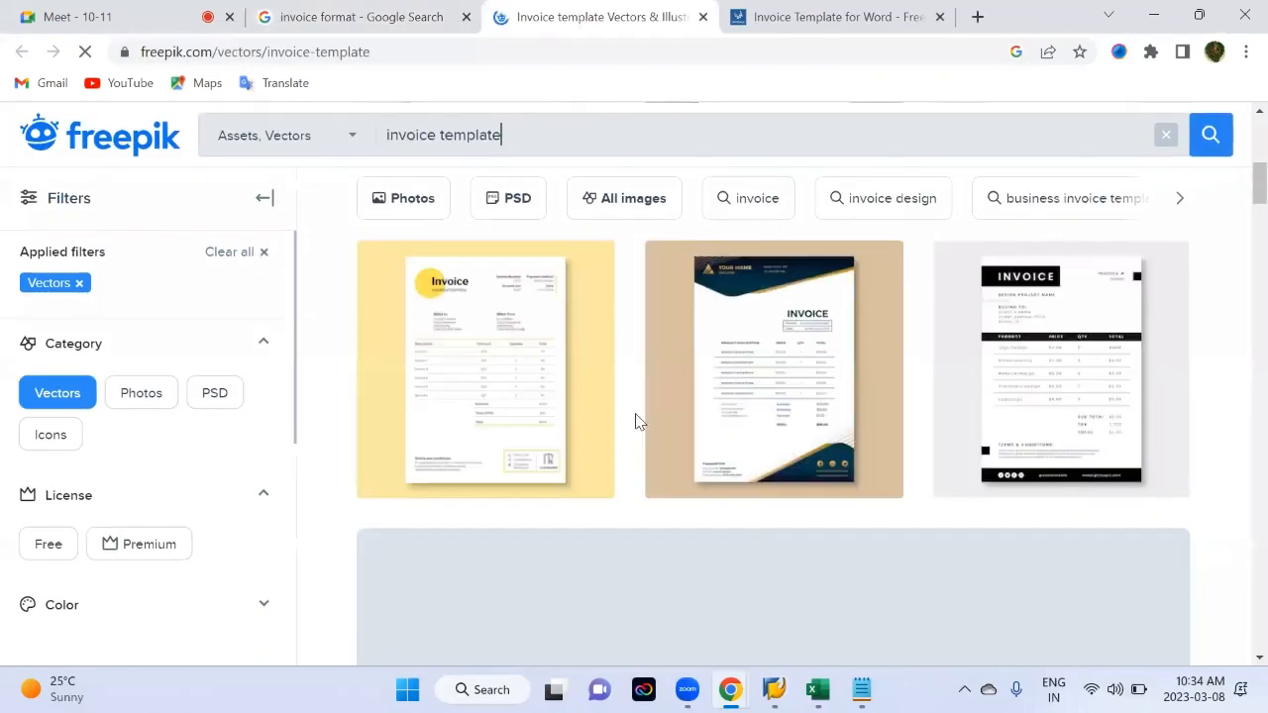
click(498, 364)
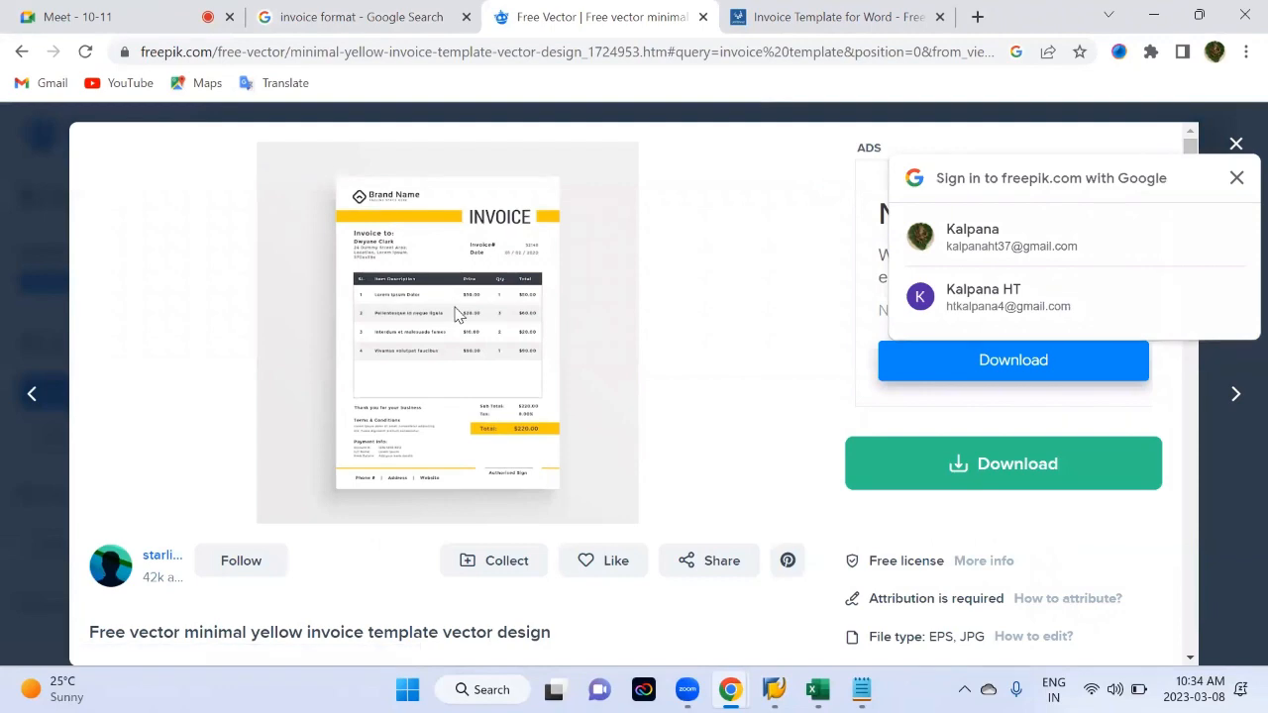
Enlarge the yellow Freepik invoice template to inspect its layout, dismiss the Google sign-in prompt, and close the template
scroll(464, 309, up, 6)
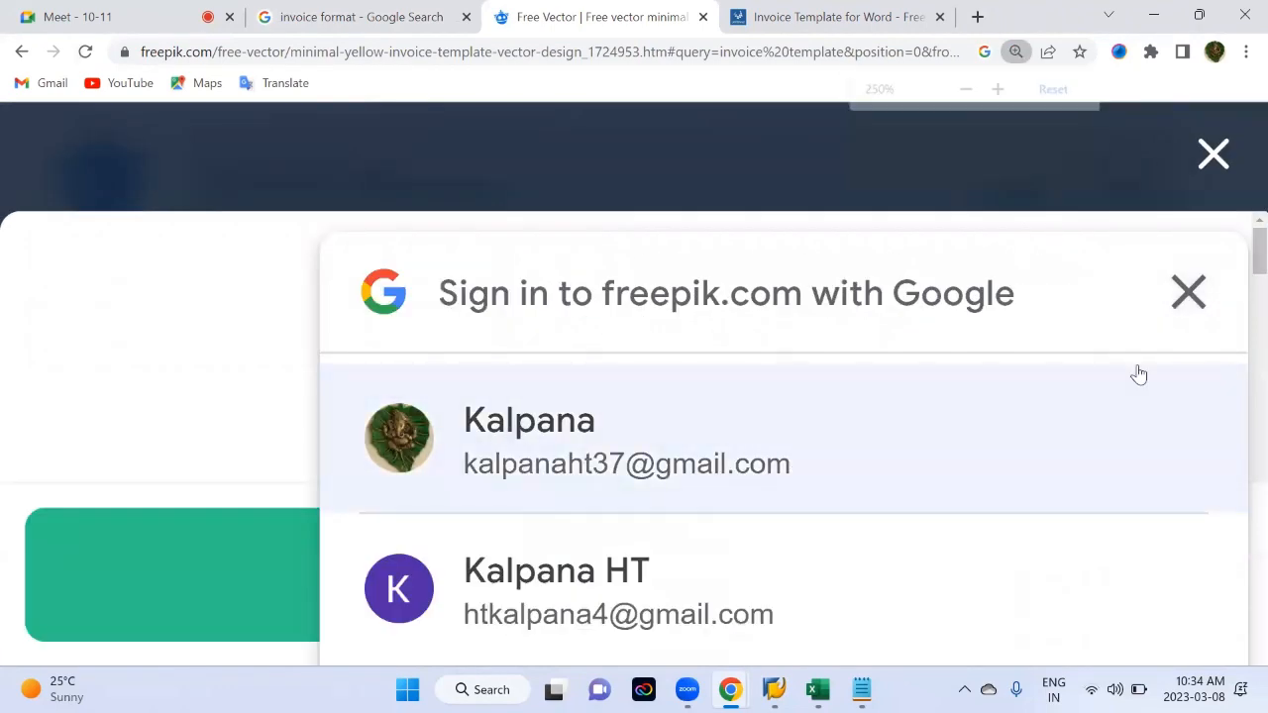
click(1189, 292)
scroll(542, 424, down, 3)
scroll(558, 401, down, 3)
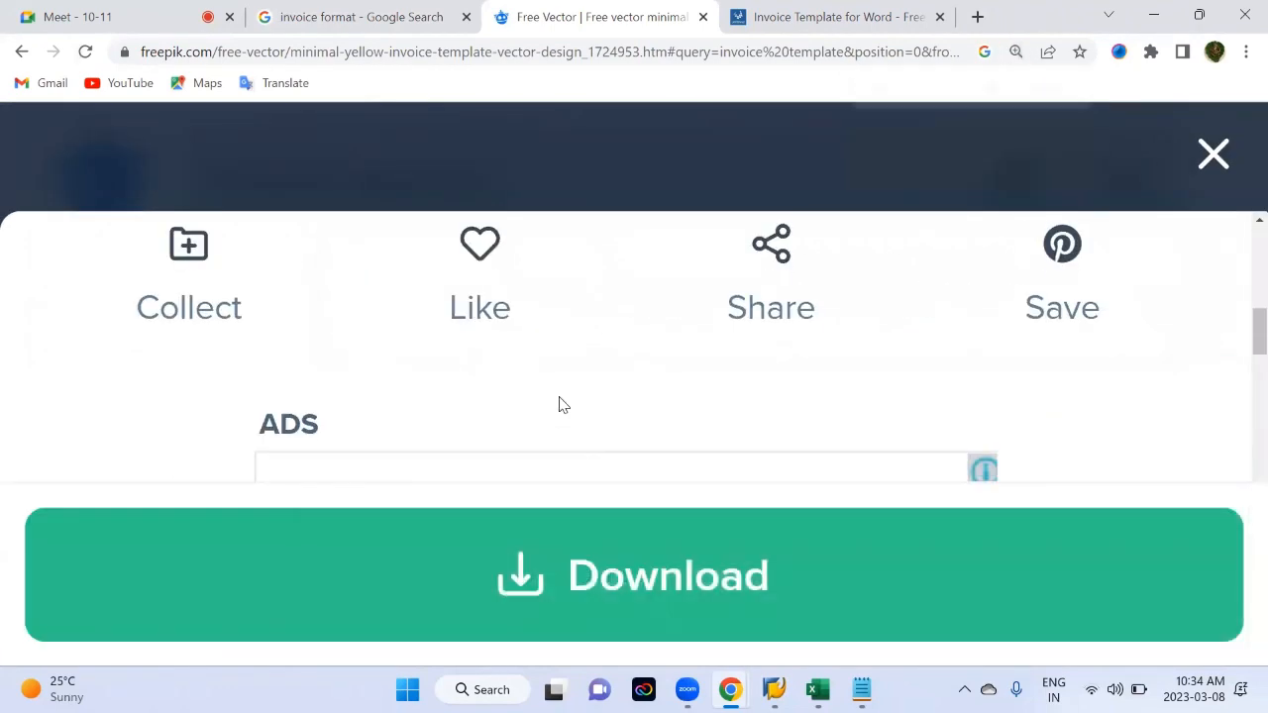
scroll(565, 406, down, 3)
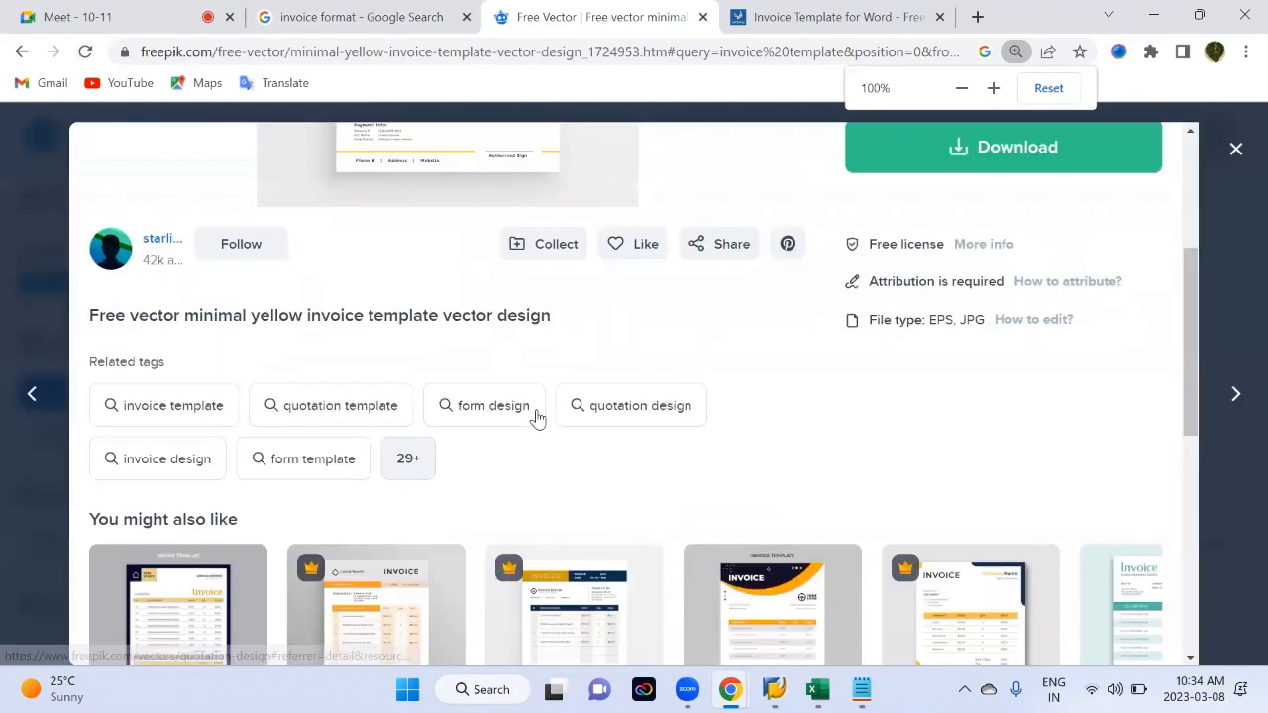
scroll(448, 330, up, 3)
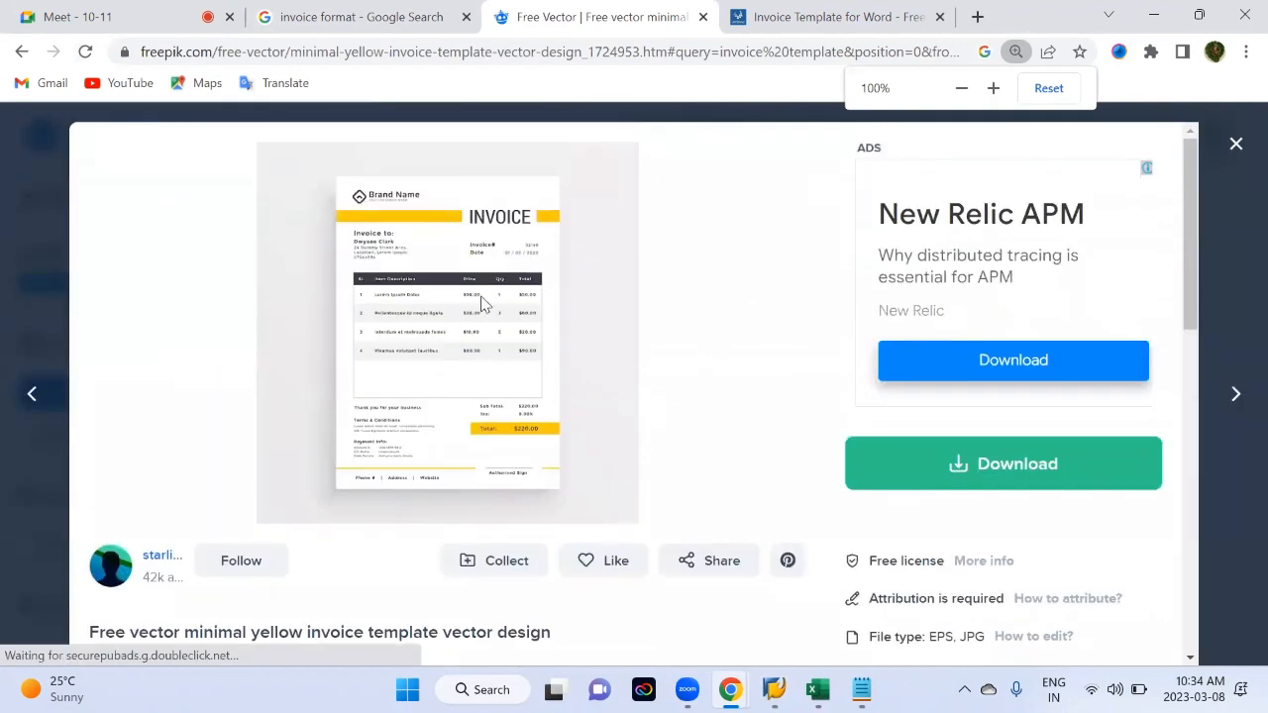
scroll(498, 249, up, 4)
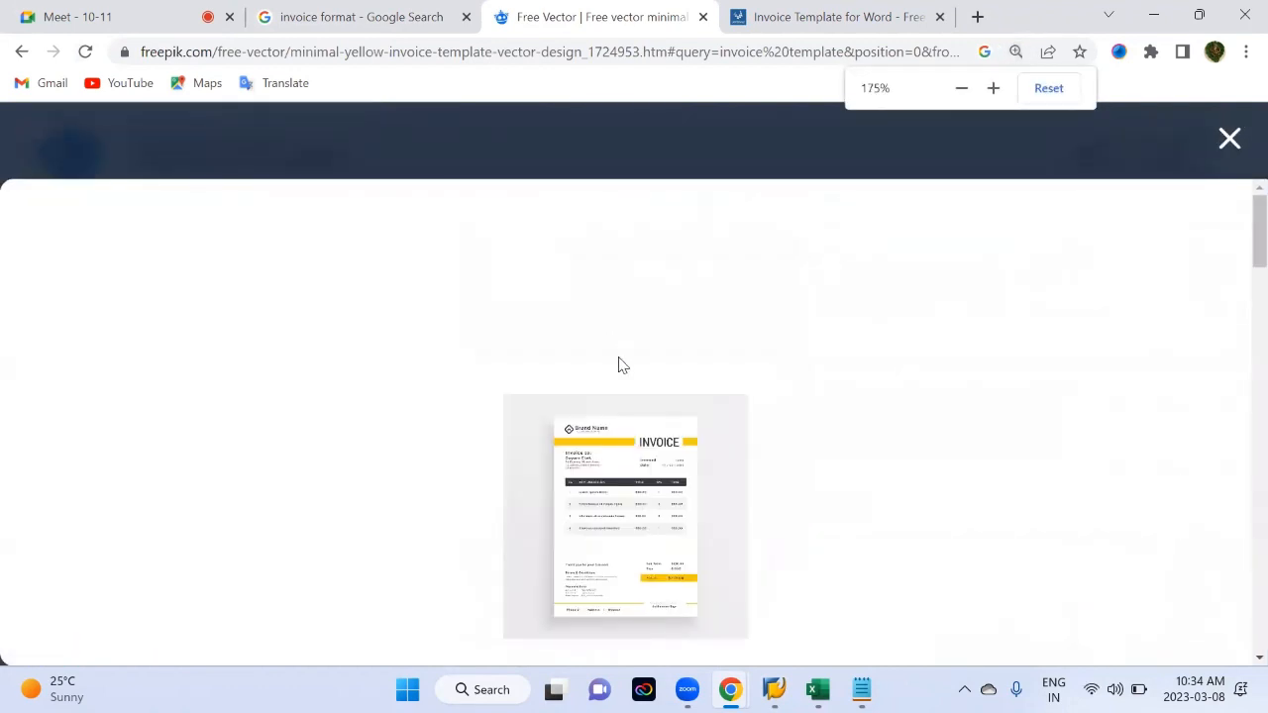
scroll(618, 366, down, 2)
scroll(642, 298, up, 2)
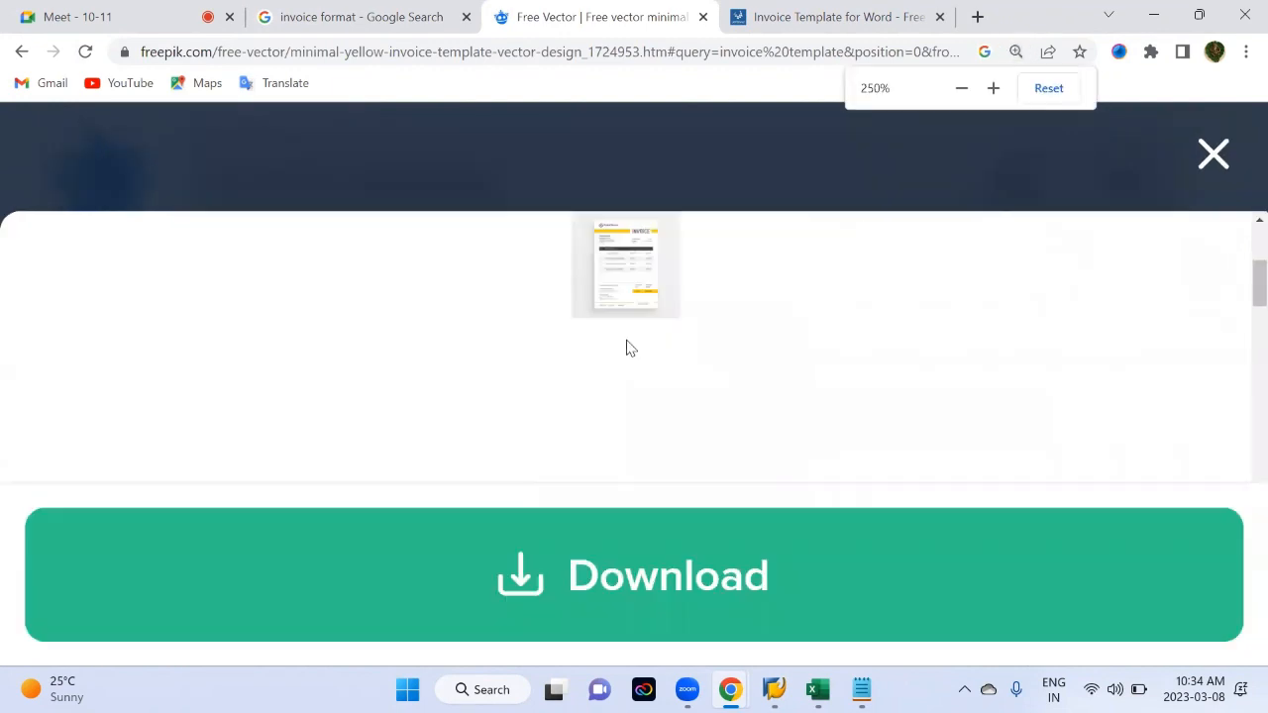
click(1214, 157)
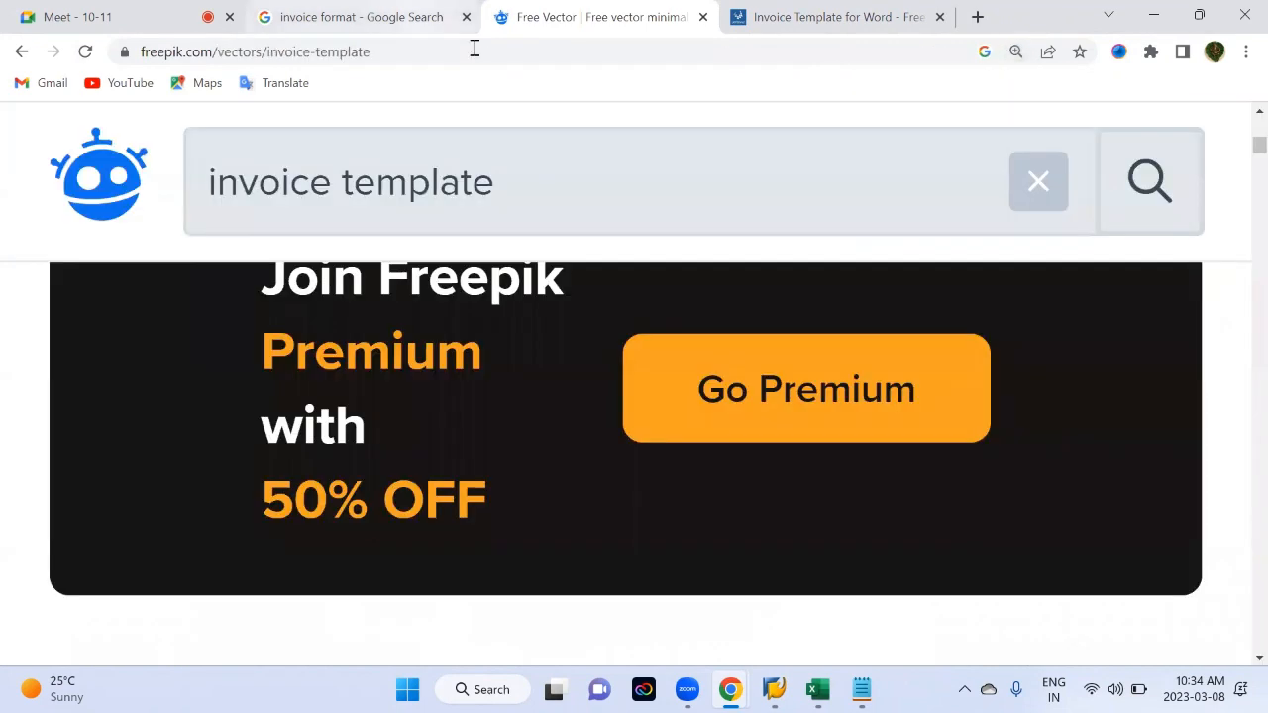
Return to the "invoice format" image results and open Vertex42's Free Invoice Template for Excel page at its invoice preview
click(436, 17)
scroll(515, 327, up, 2)
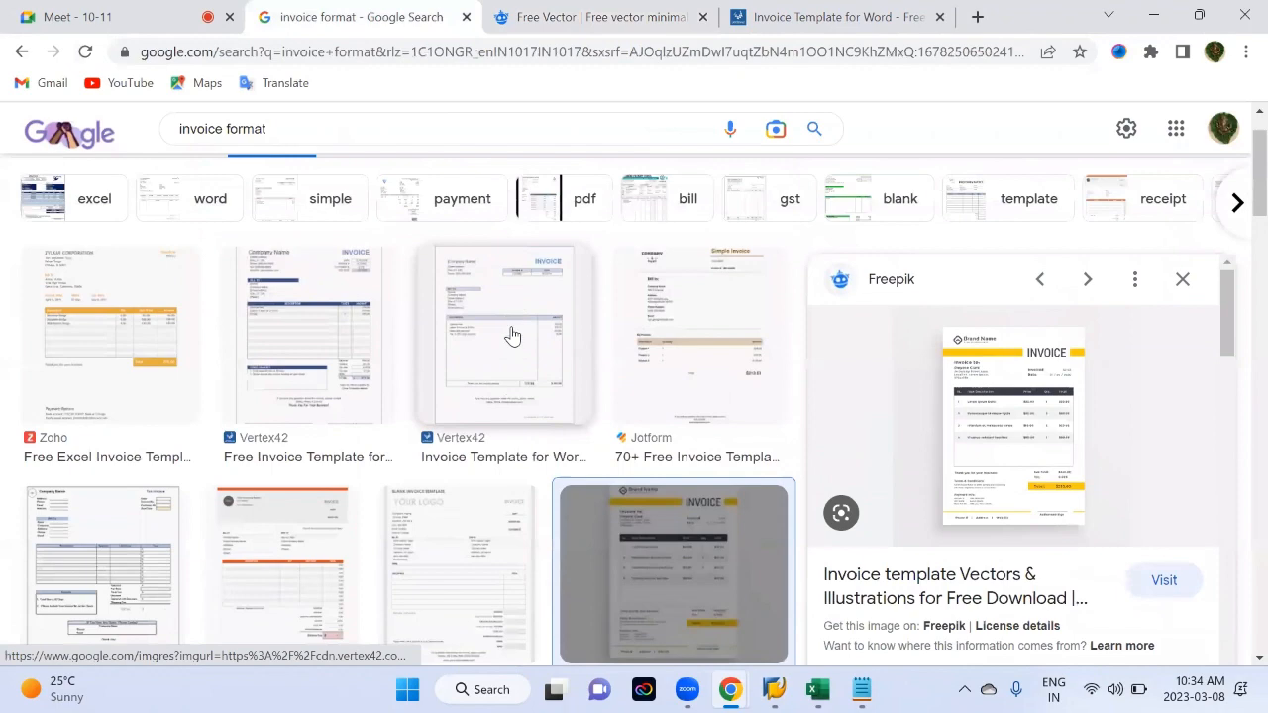
click(512, 336)
click(339, 243)
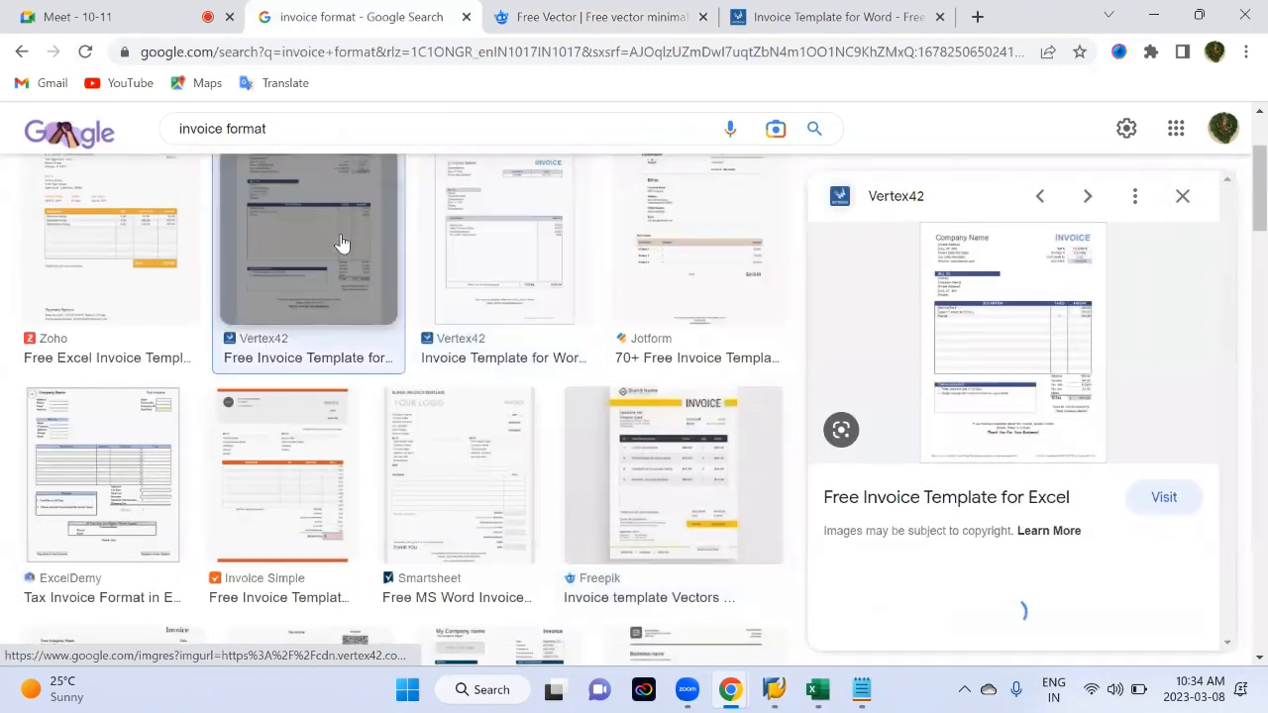
click(980, 319)
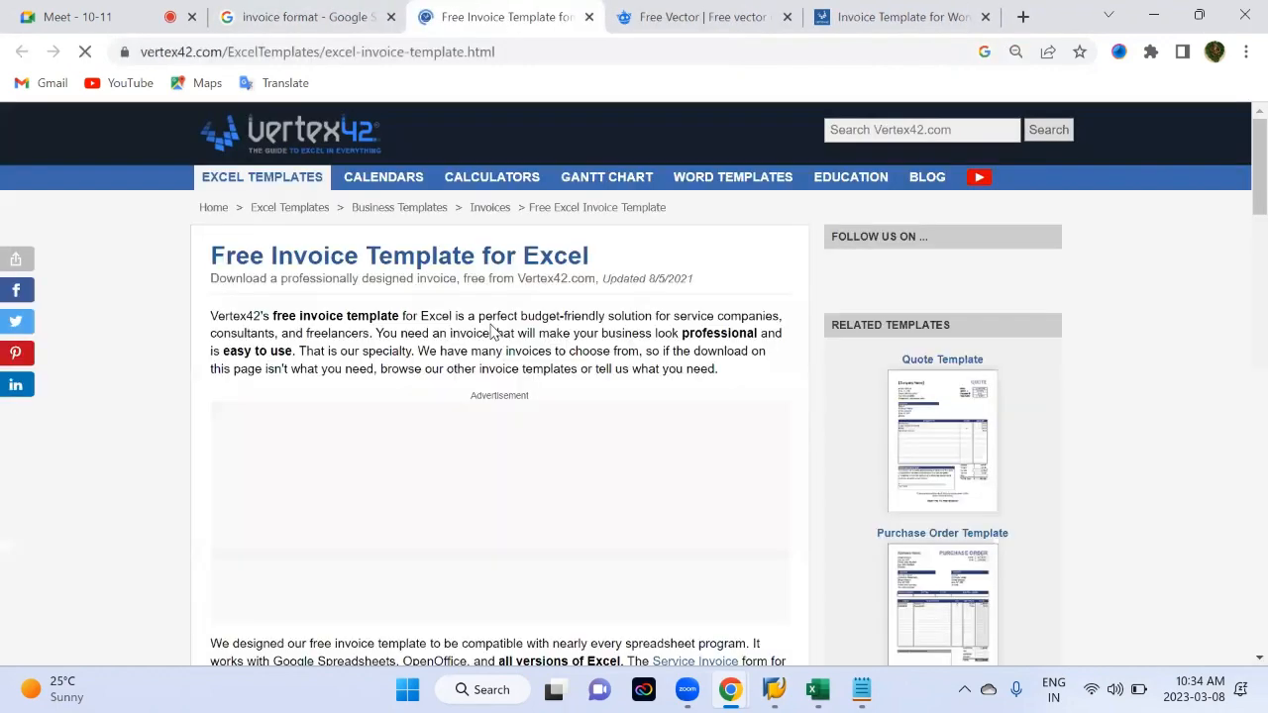
scroll(532, 396, down, 8)
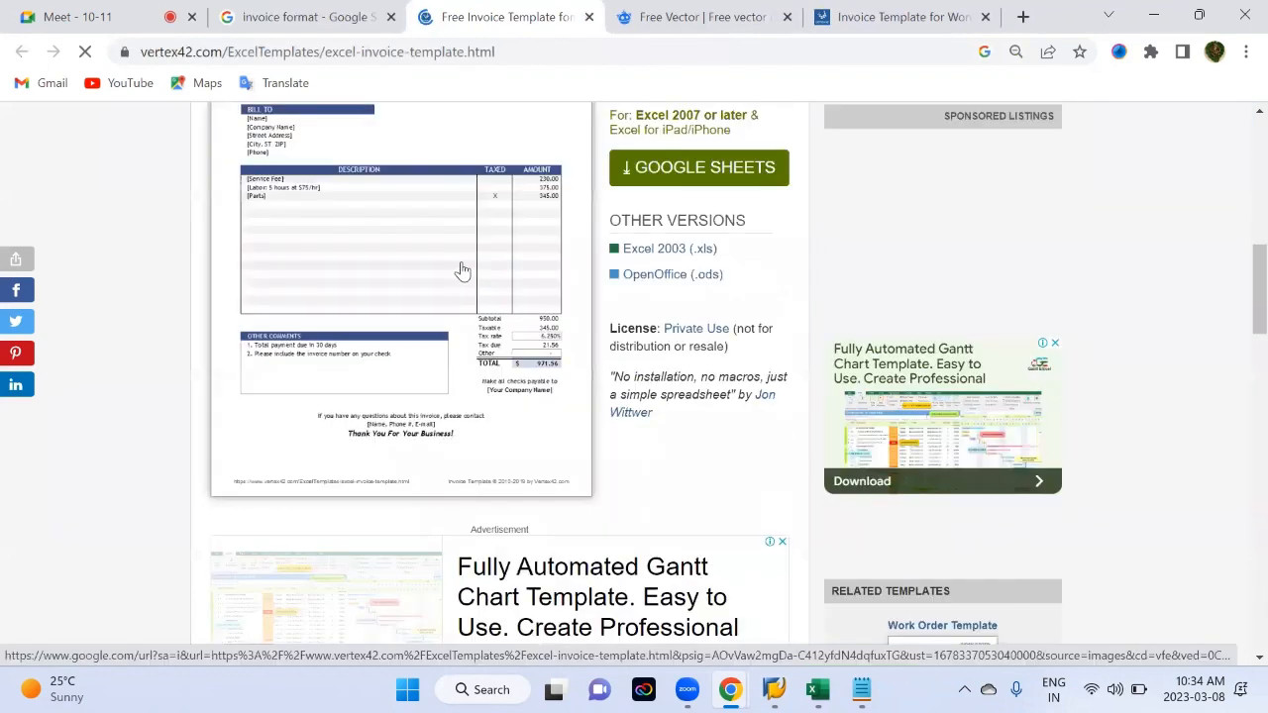
Zoom the page to 175% and examine the sample invoice's header, bill-to block, line items, tax and total
key(ctrl+plus)
key(ctrl+plus)
key(ctrl+plus)
key(ctrl+plus)
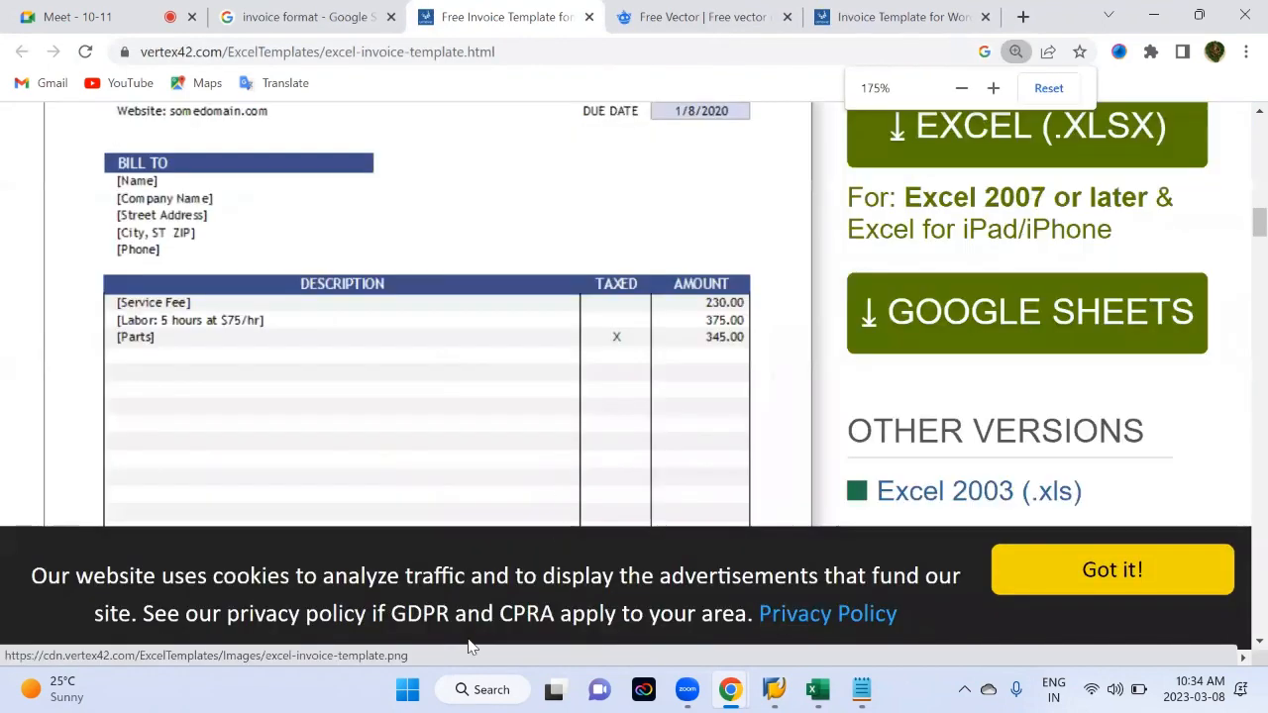
scroll(382, 300, up, 2)
scroll(385, 304, down, 1)
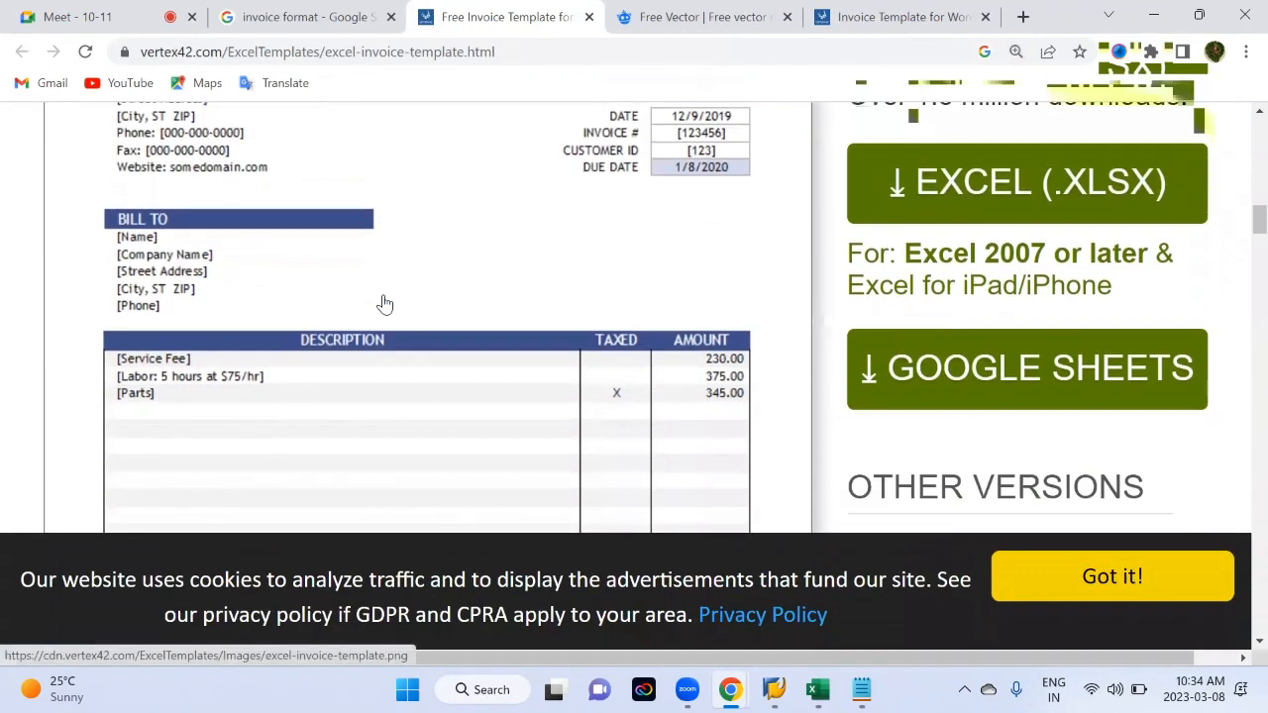
scroll(386, 304, down, 1)
scroll(407, 249, up, 2)
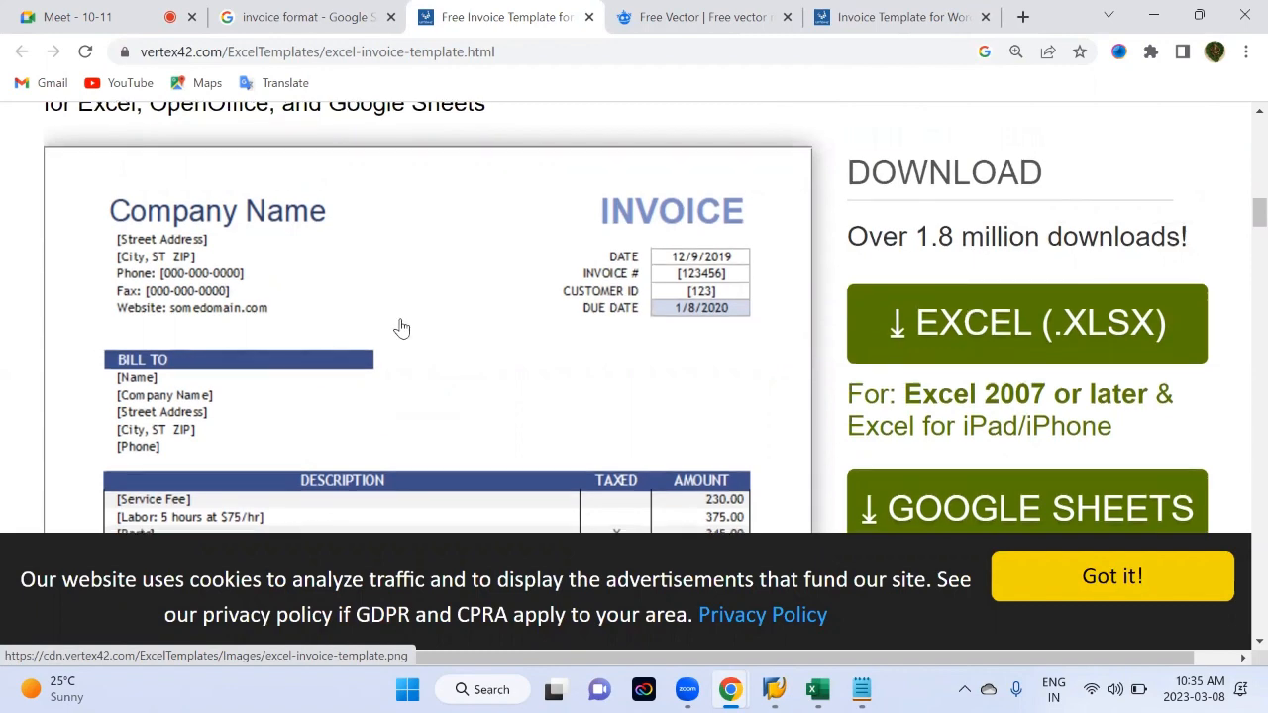
scroll(401, 325, down, 1)
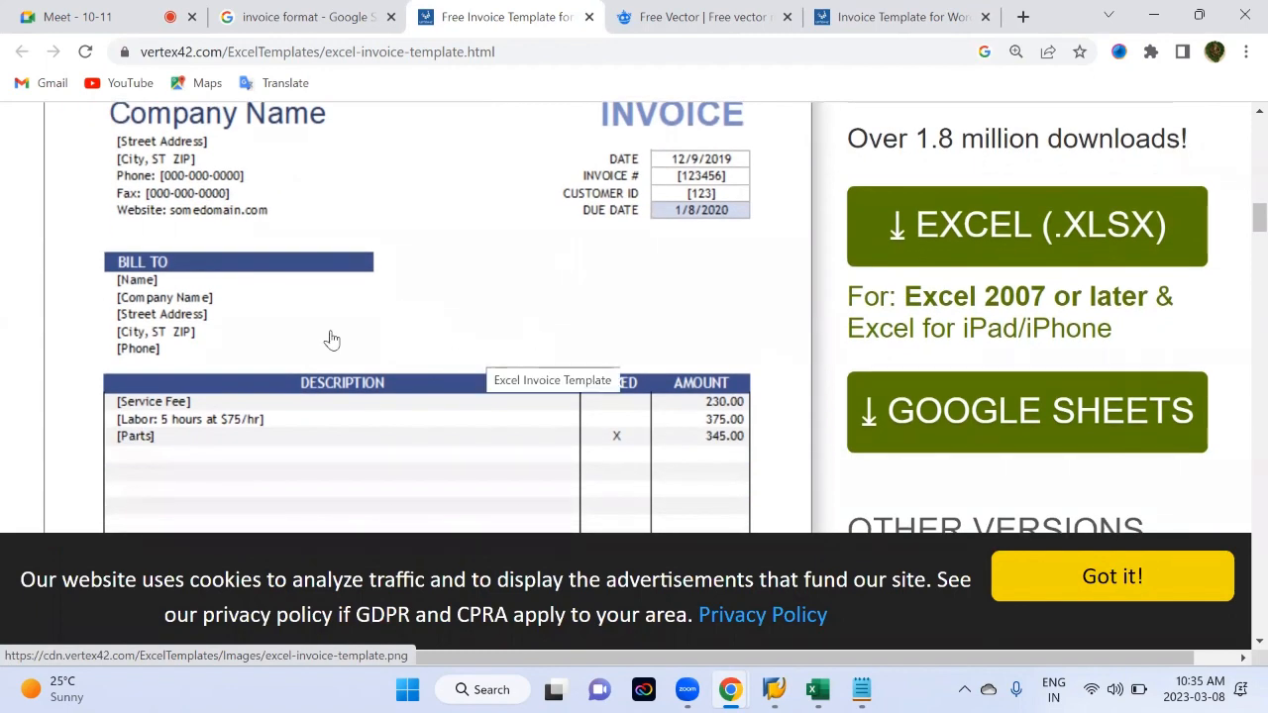
scroll(297, 342, down, 1)
scroll(173, 332, up, 1)
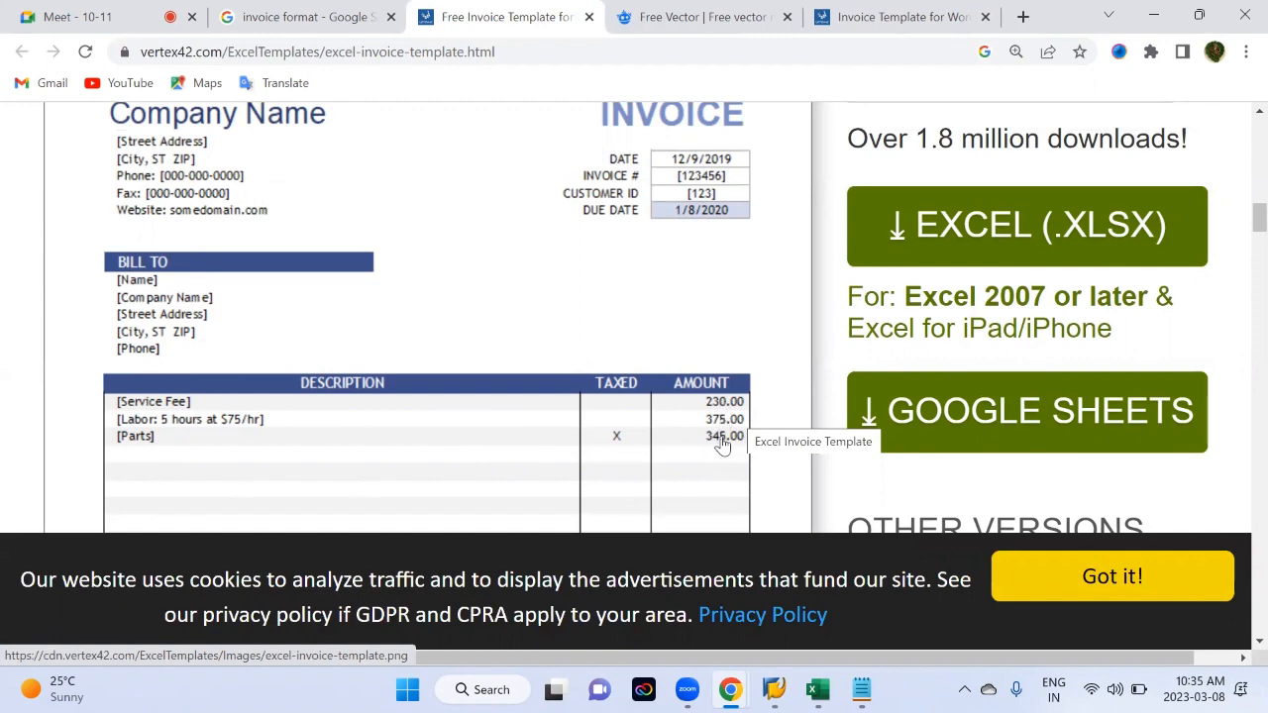
scroll(723, 436, down, 4)
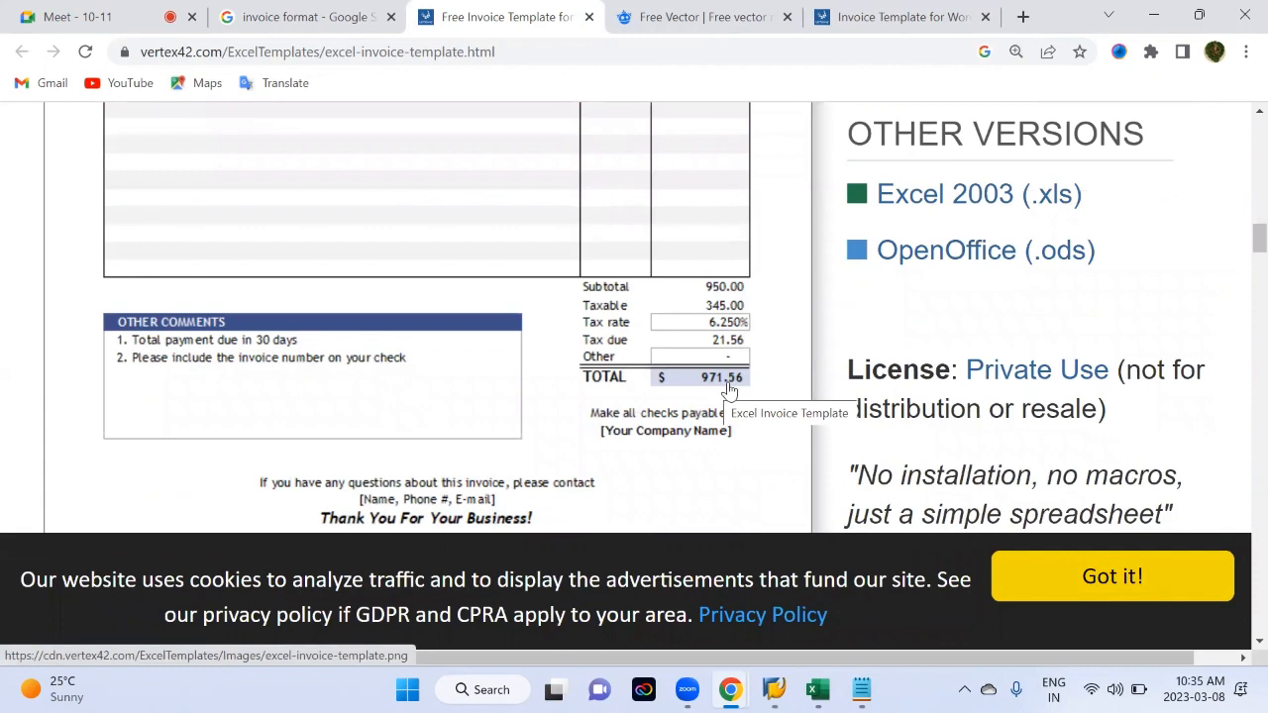
Switch to the SAP vendor invoice screen and compare its Amount field with the sample invoice in Chrome
key(alt+Tab)
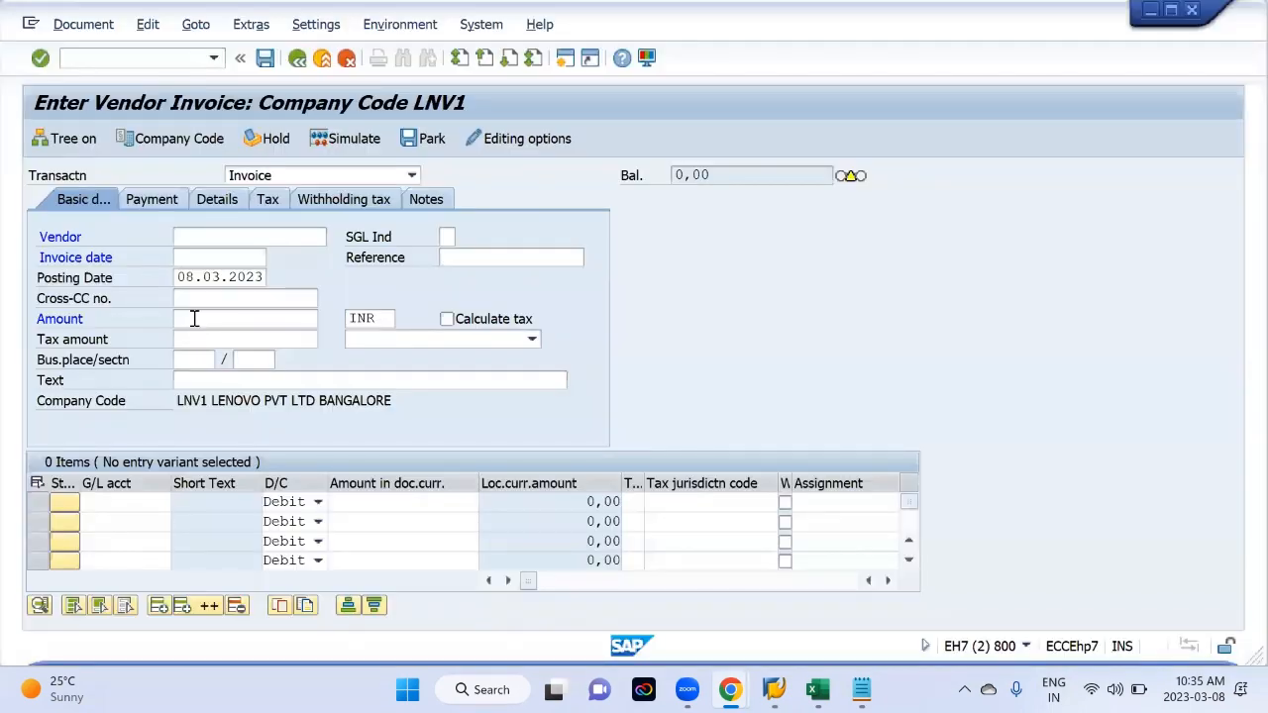
click(195, 318)
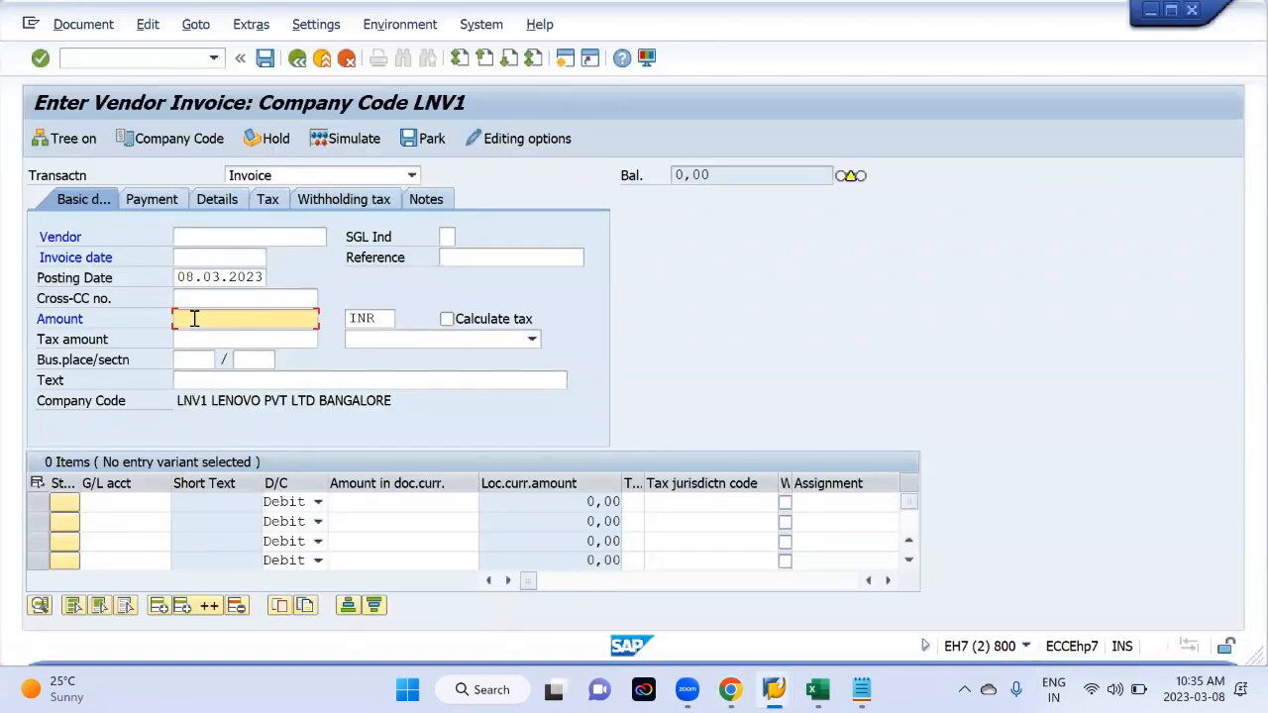
key(alt+Tab)
scroll(589, 291, up, 5)
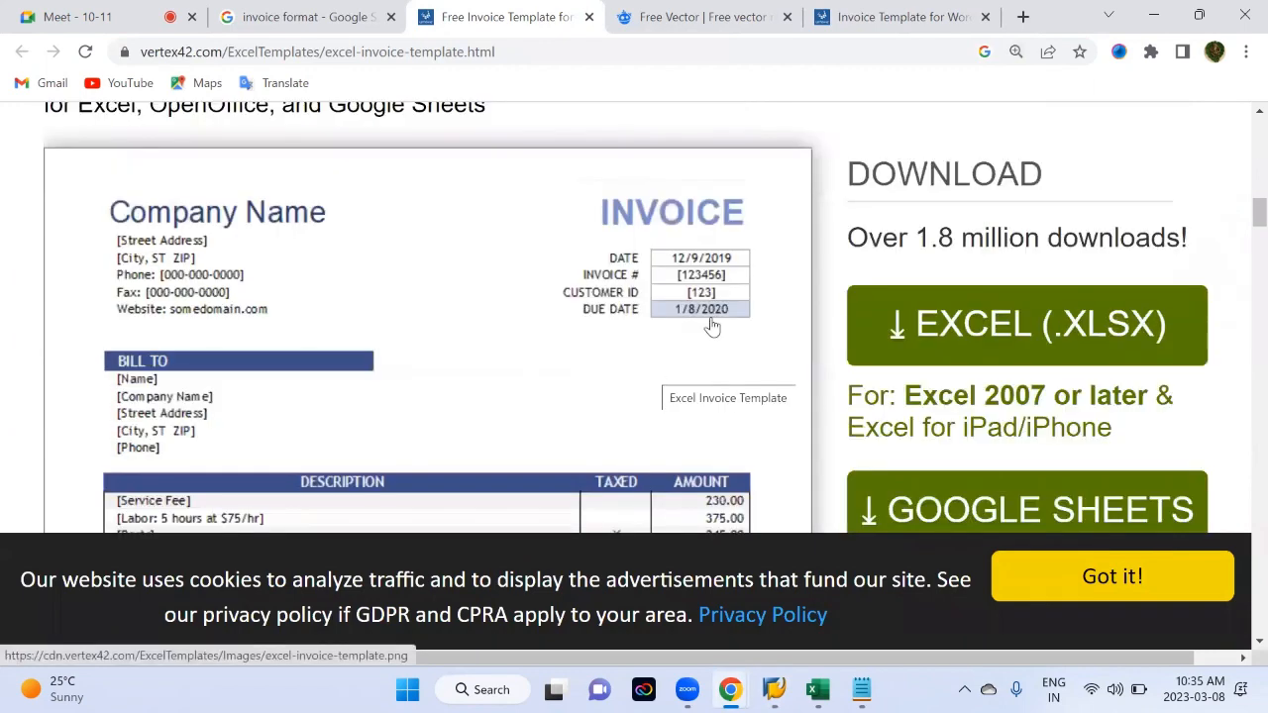
scroll(711, 327, down, 2)
Match the sample invoice's service fee, labor and parts lines with the first three G/L account rows in the SAP vendor invoice
key(alt+Tab)
click(127, 521)
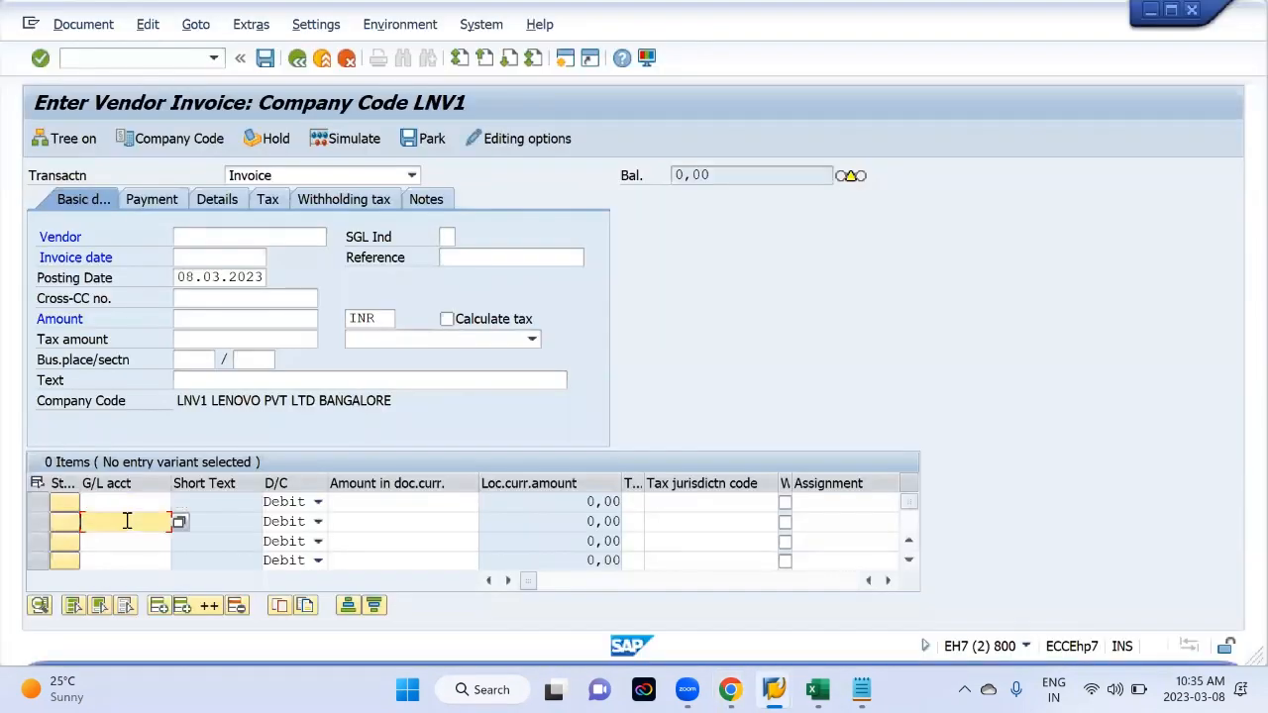
click(116, 540)
key(alt+Tab)
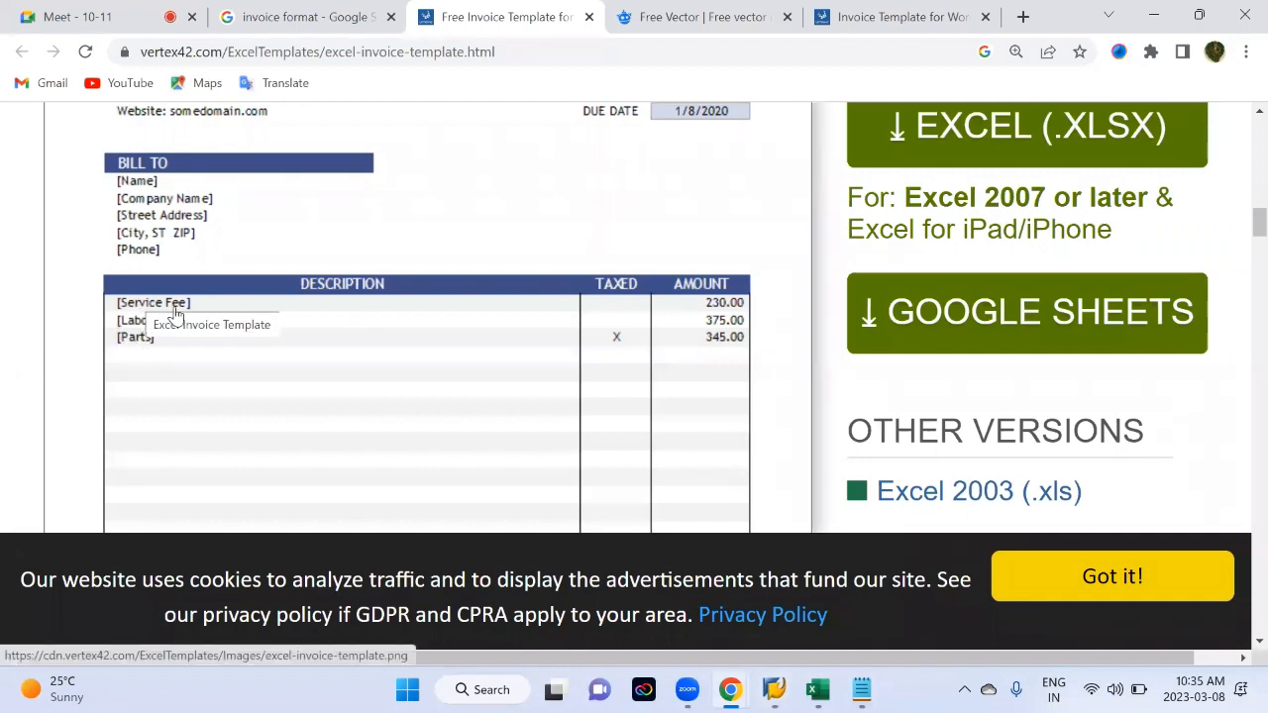
key(alt+Tab)
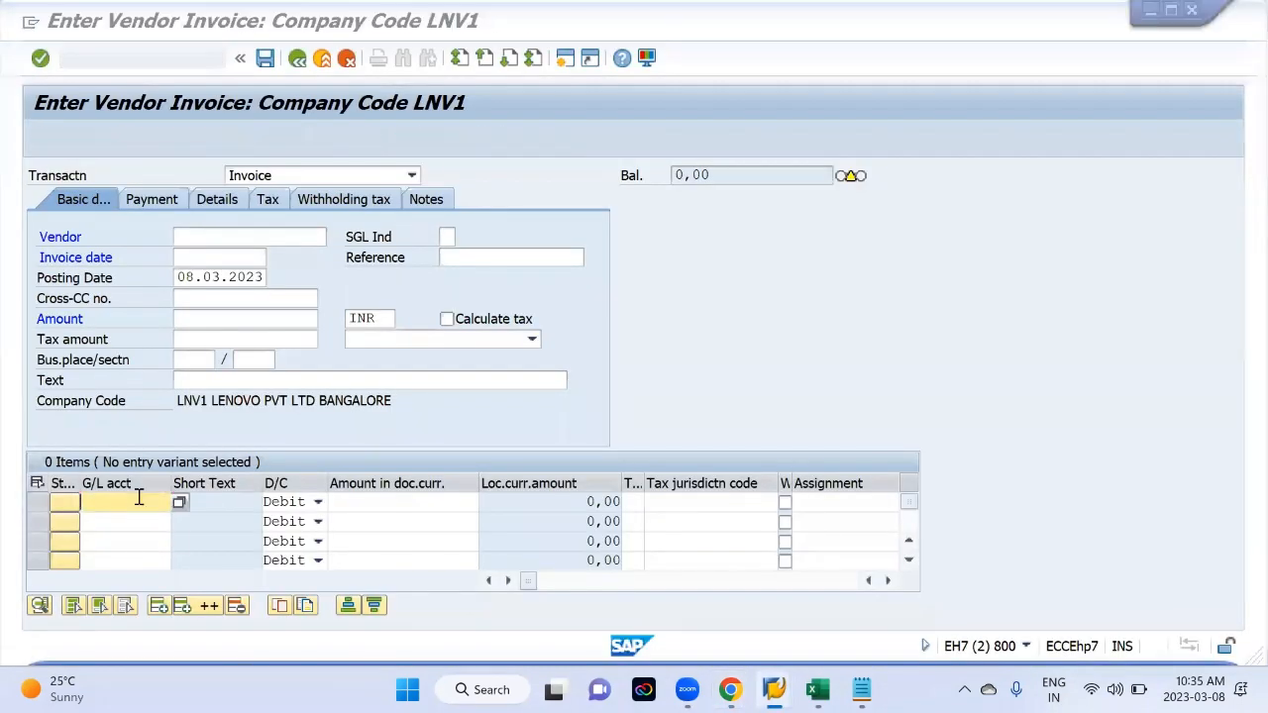
key(alt+Tab)
key(alt+Tab)
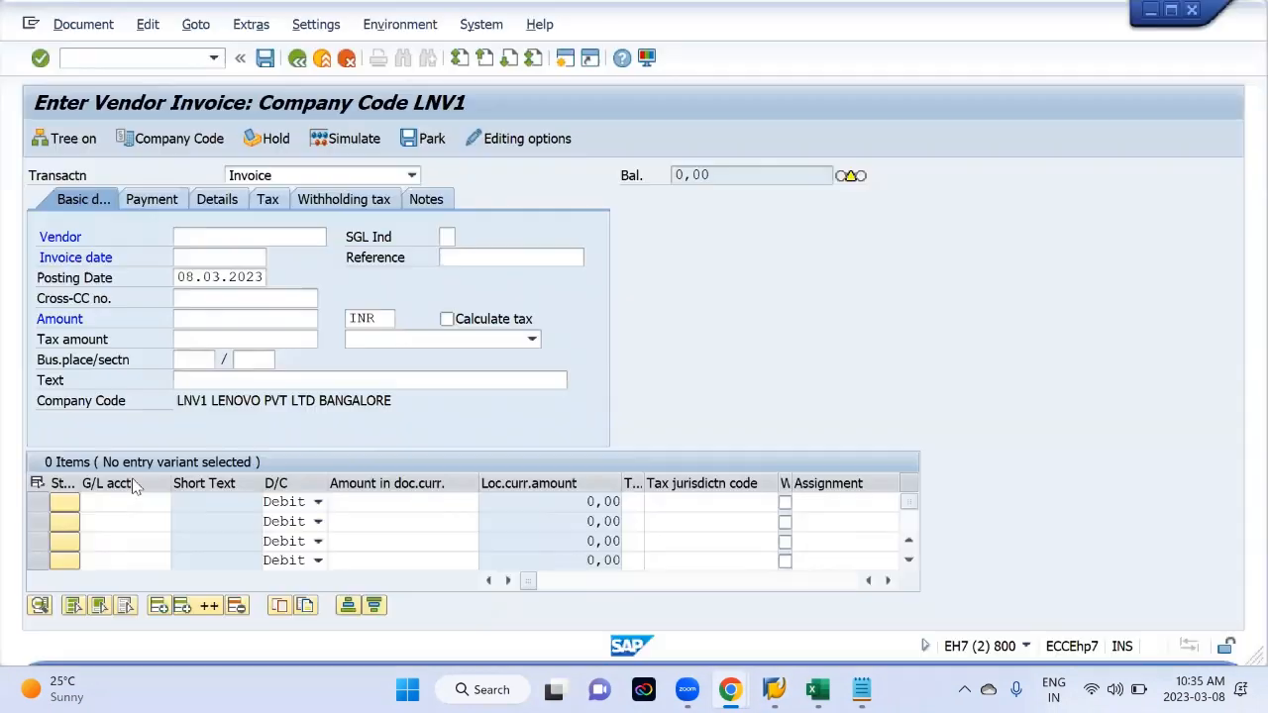
click(129, 521)
key(alt+Tab)
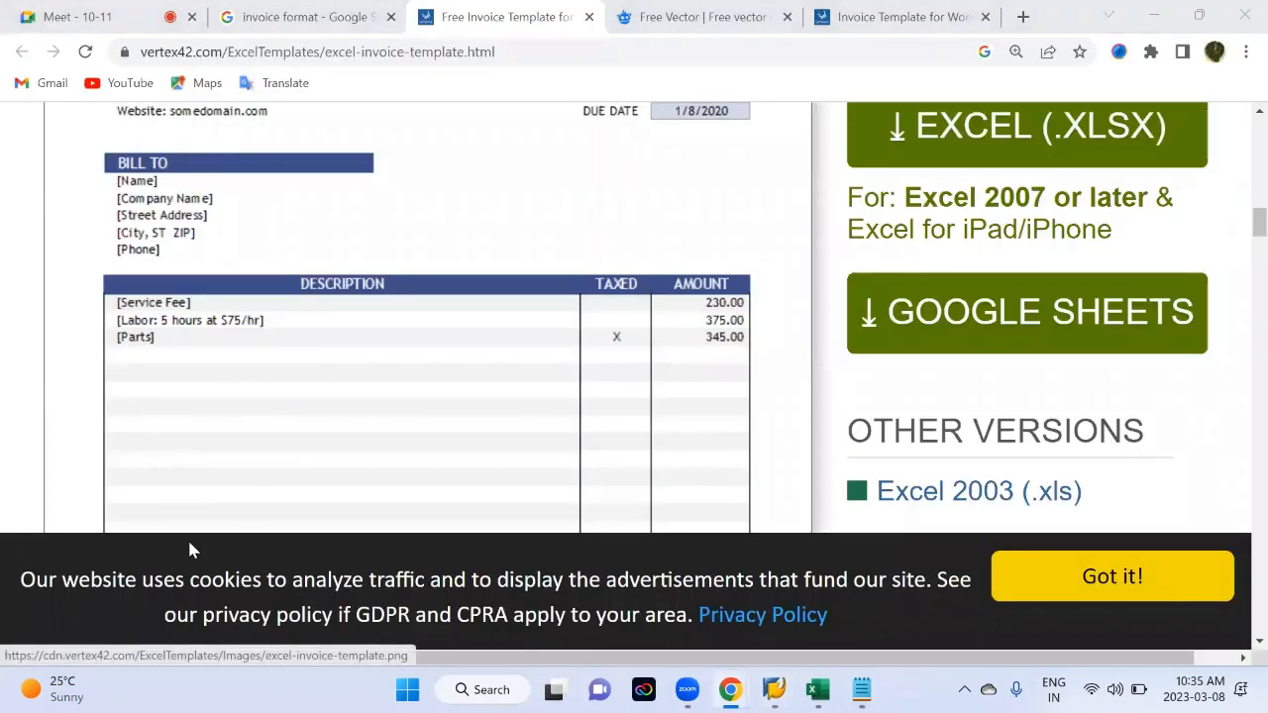
key(alt+Tab)
click(116, 547)
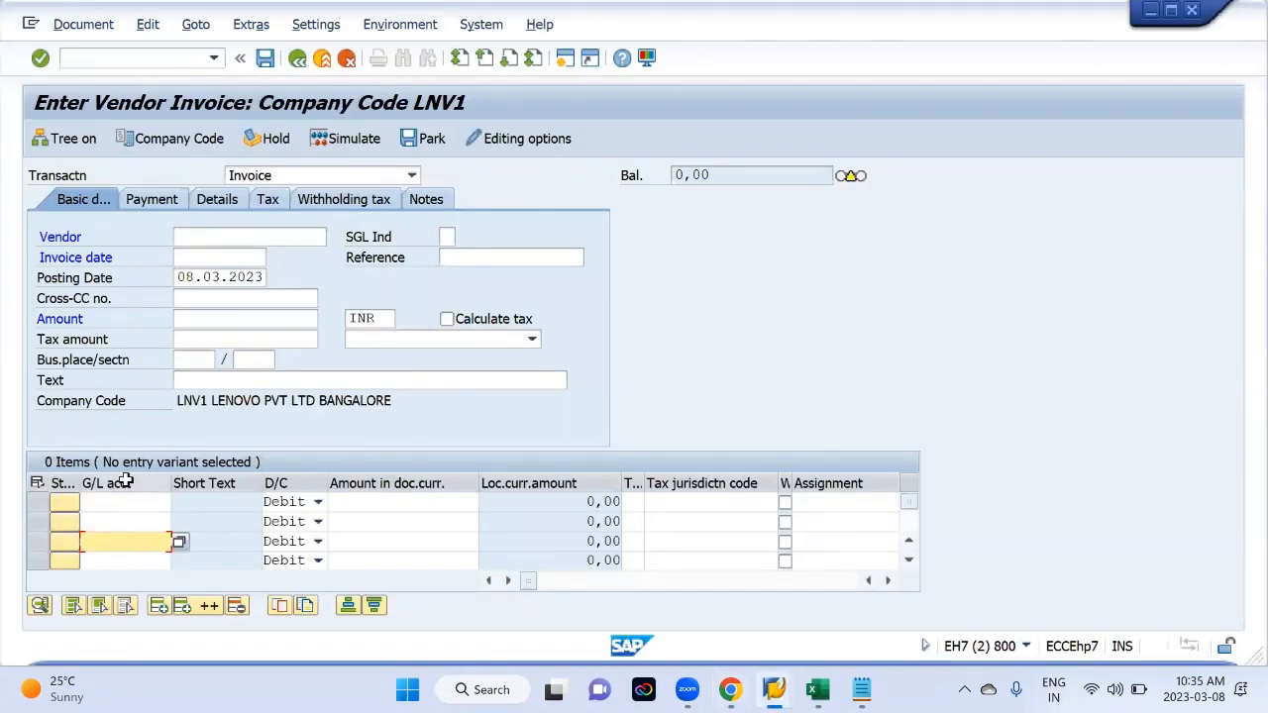
key(alt+Tab)
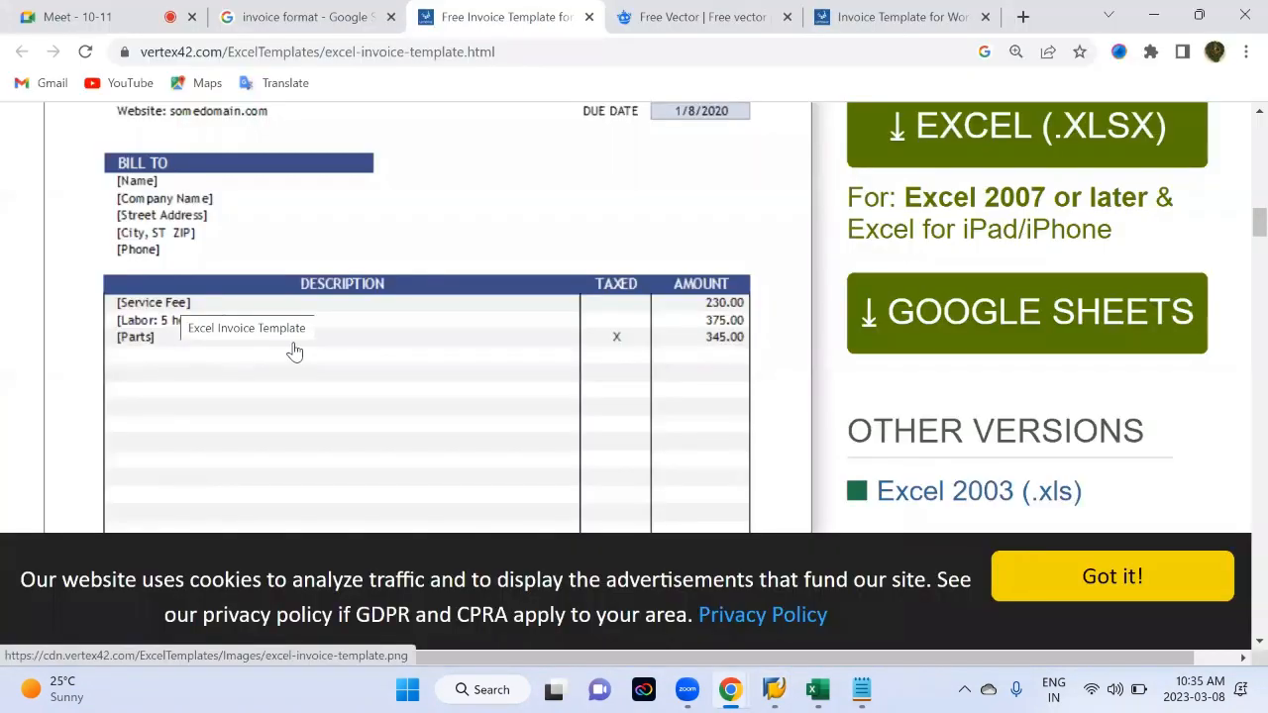
key(alt+Tab)
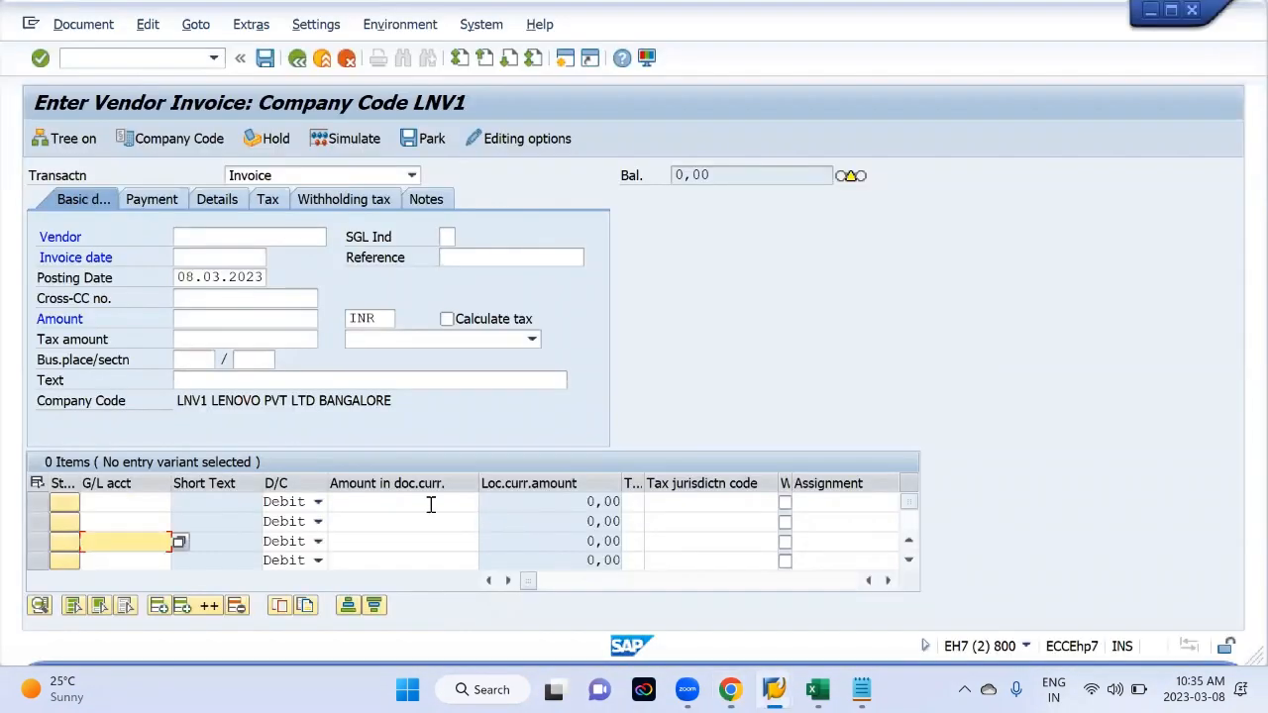
Enter the sample invoice's line amounts 230, 375 and 345 as document currency amounts in the first three SAP item rows
click(431, 506)
click(433, 522)
click(432, 542)
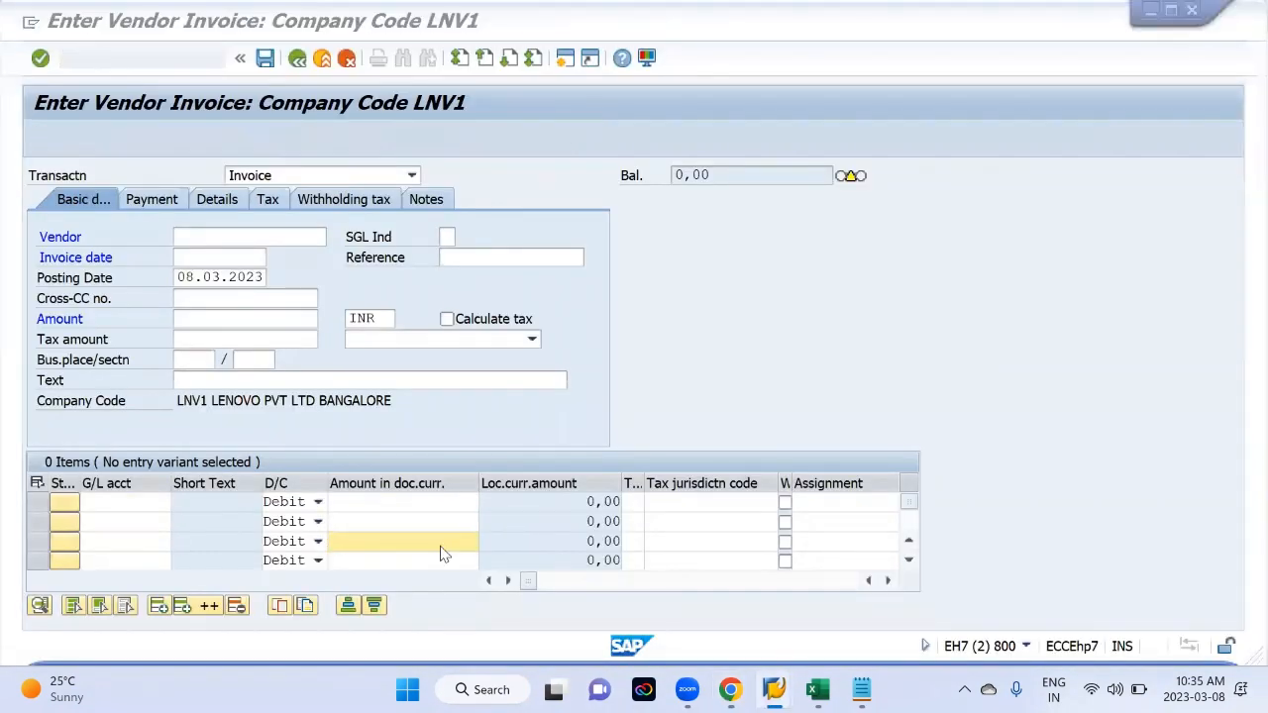
key(alt+Tab)
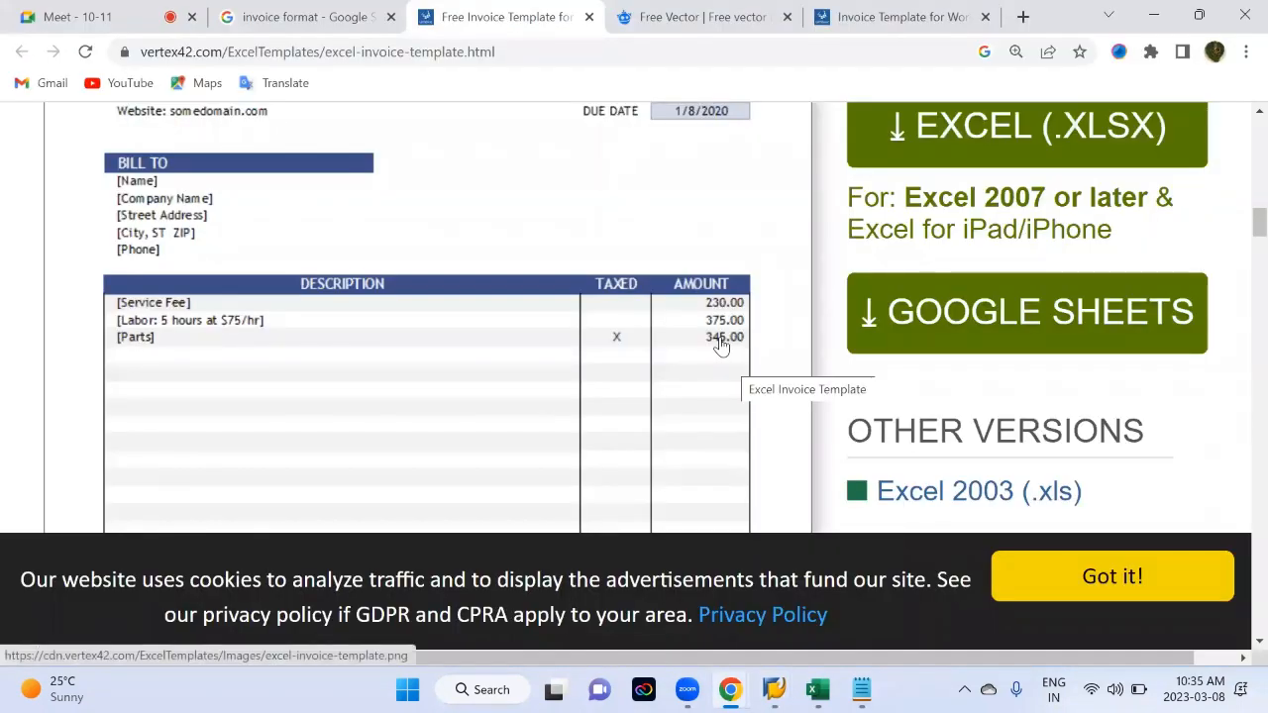
key(alt+Tab)
click(434, 502)
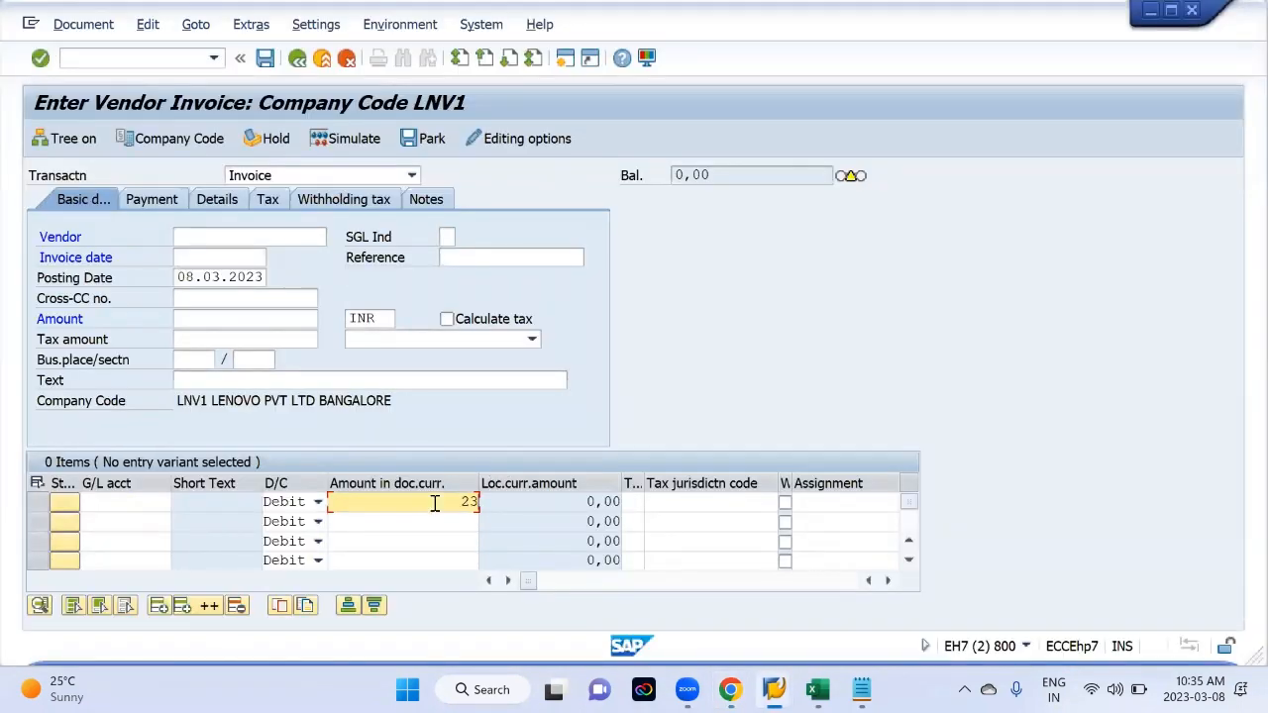
click(429, 523)
key(alt+Tab)
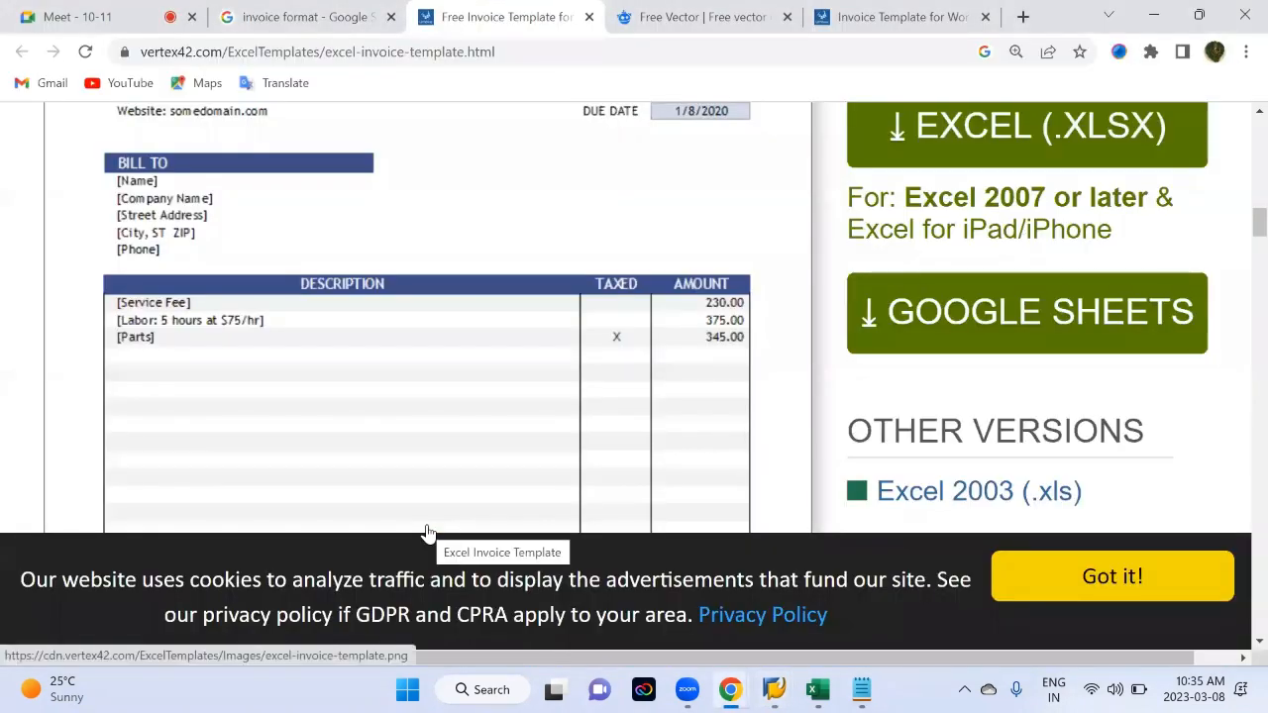
key(alt+Tab)
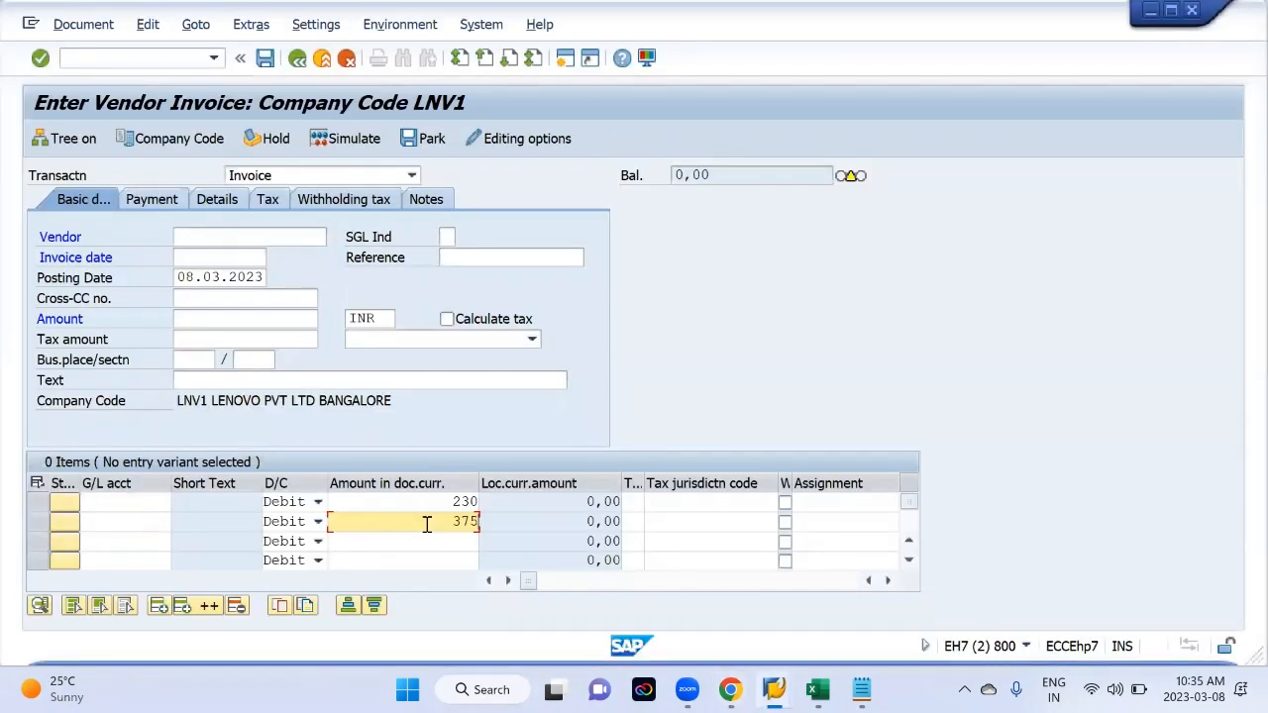
key(Down)
key(alt+Tab)
key(alt+Tab)
text(3)
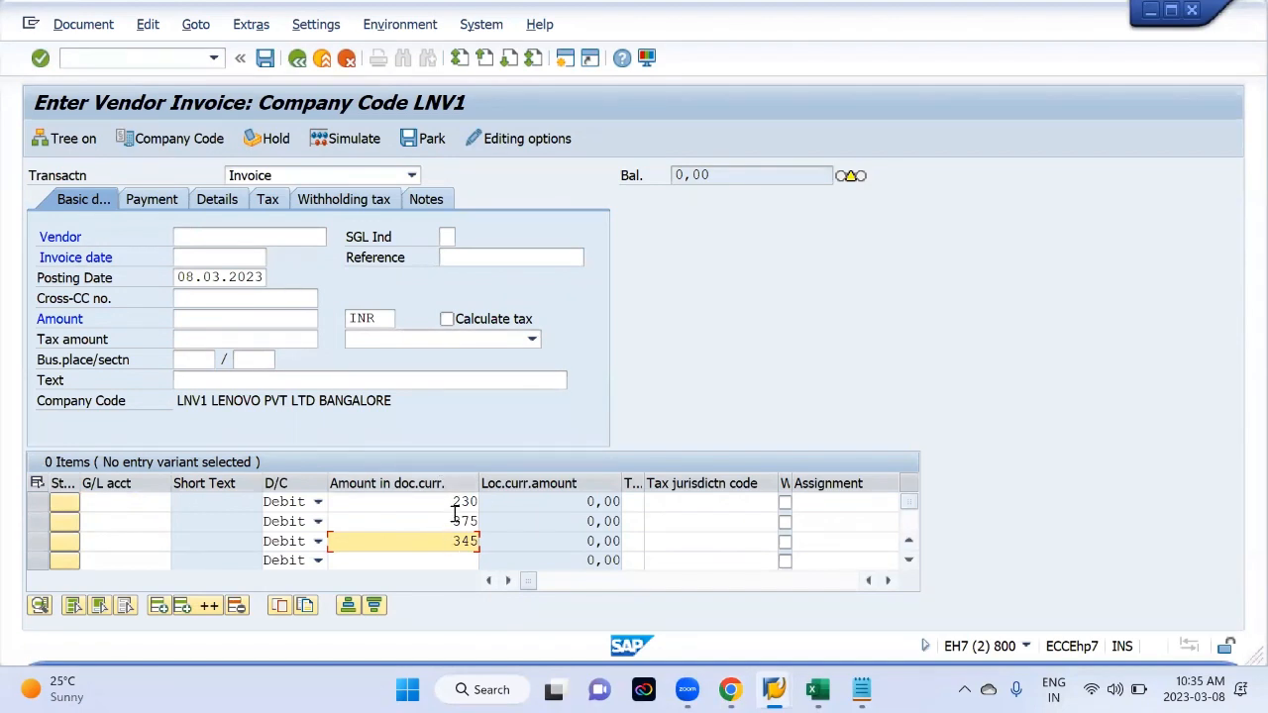
Enter G/L accounts 300000, 100000 and 400353 in the first three item rows of the vendor invoice
click(203, 339)
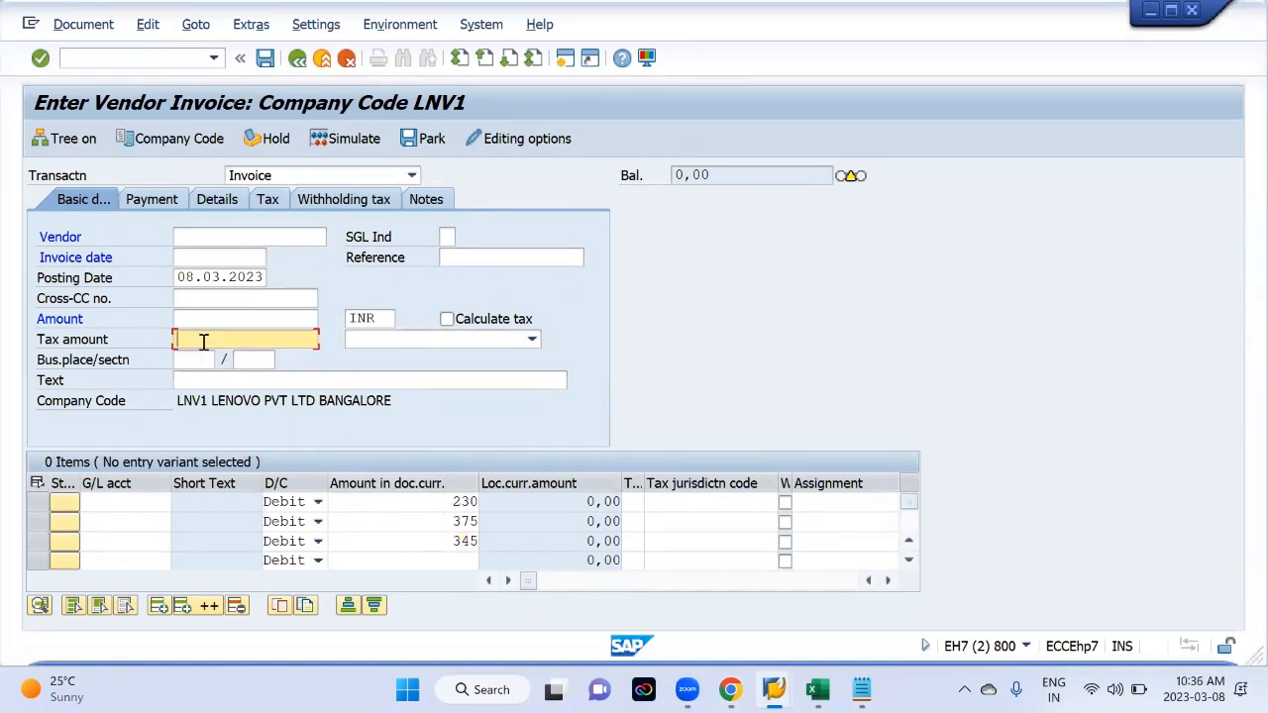
click(135, 509)
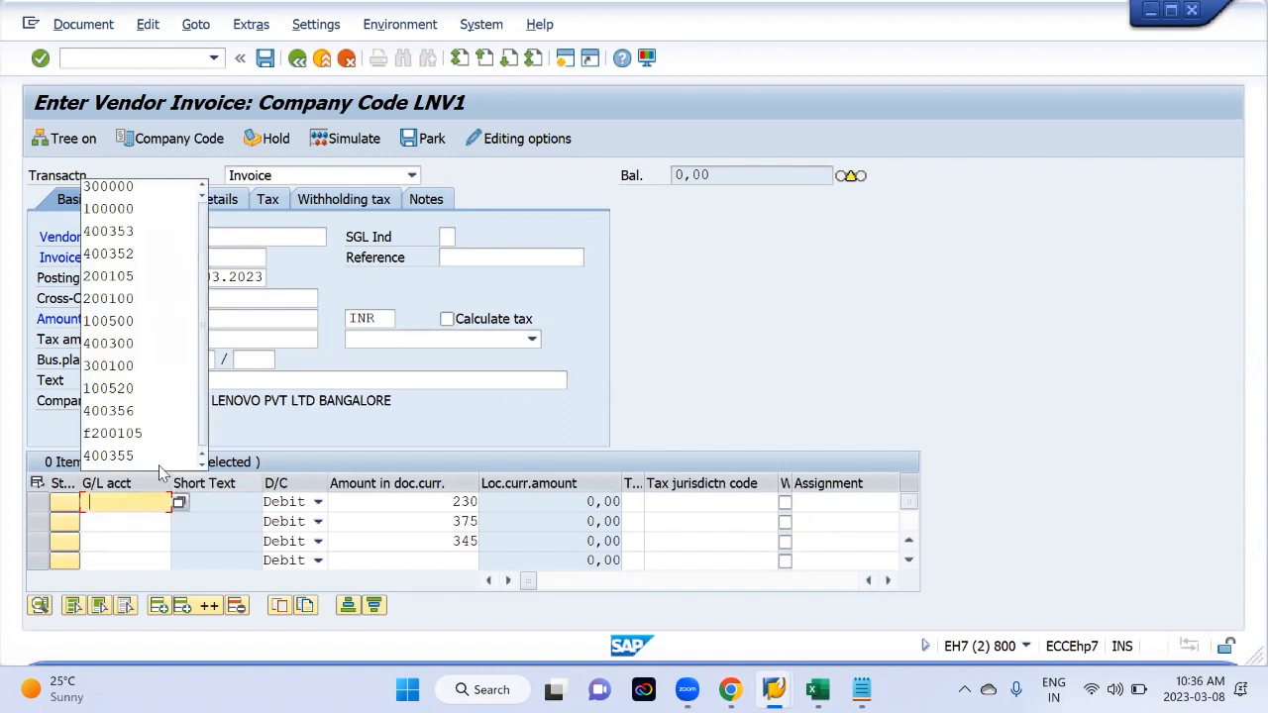
click(108, 185)
click(133, 523)
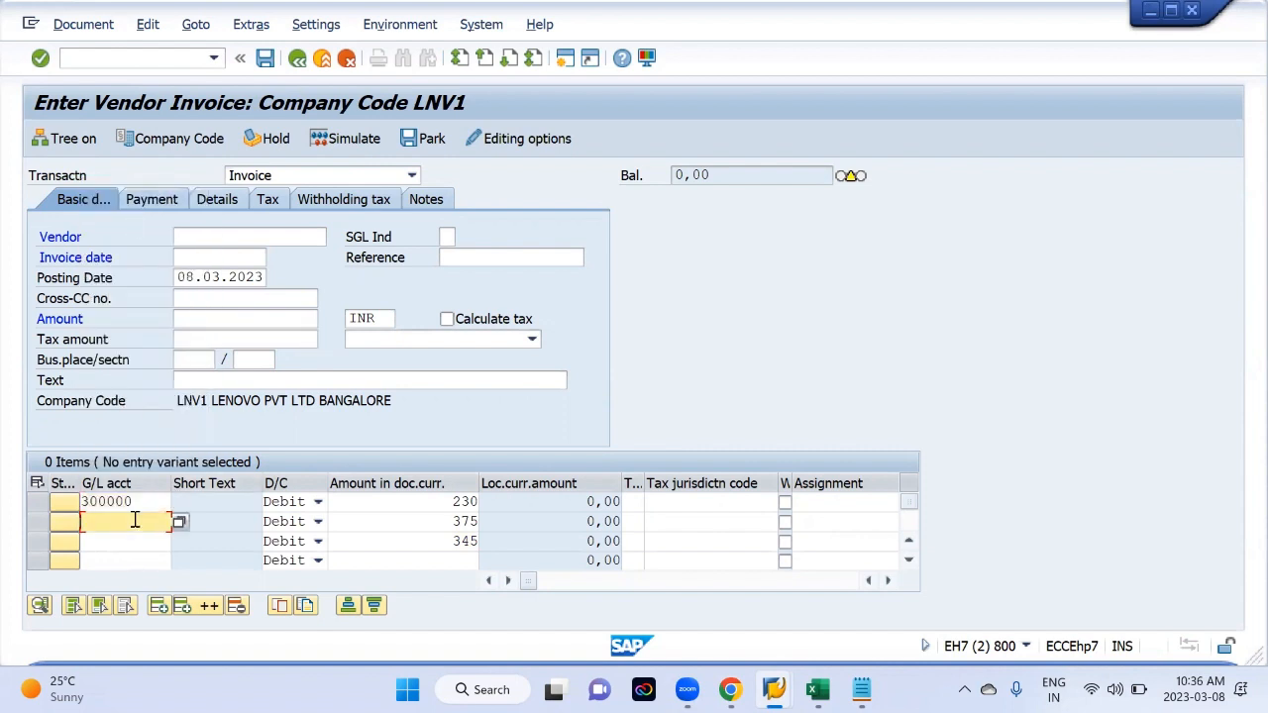
click(117, 236)
click(107, 540)
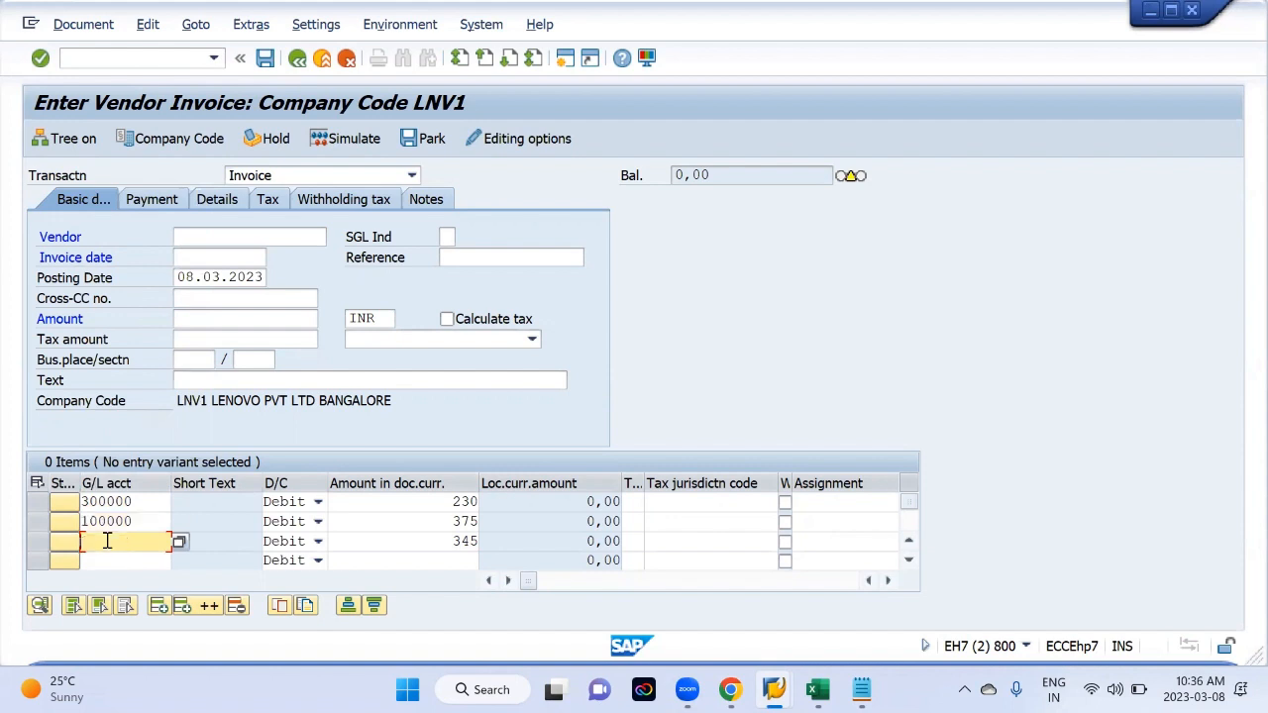
click(118, 273)
key(Return)
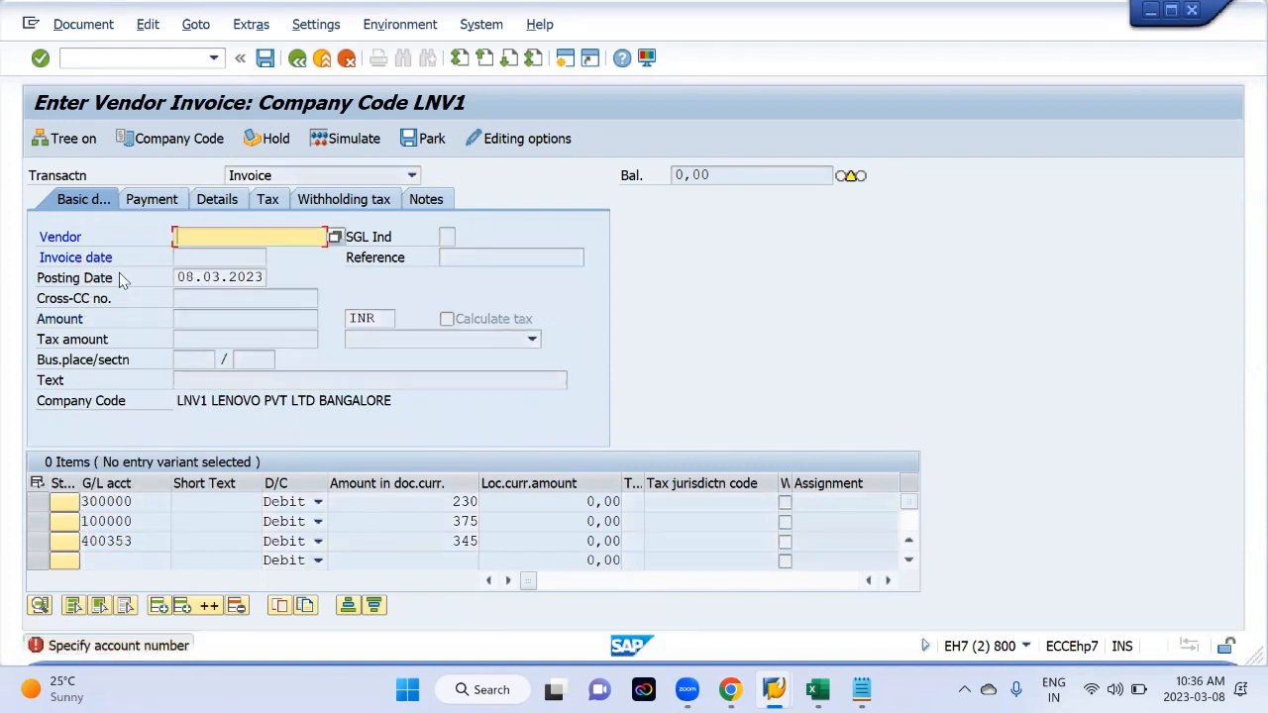
Select the DELL PVT LTD vendor and set the invoice date to 07.03.2023 in the invoice header
key(Down)
key(Return)
key(Return)
key(space)
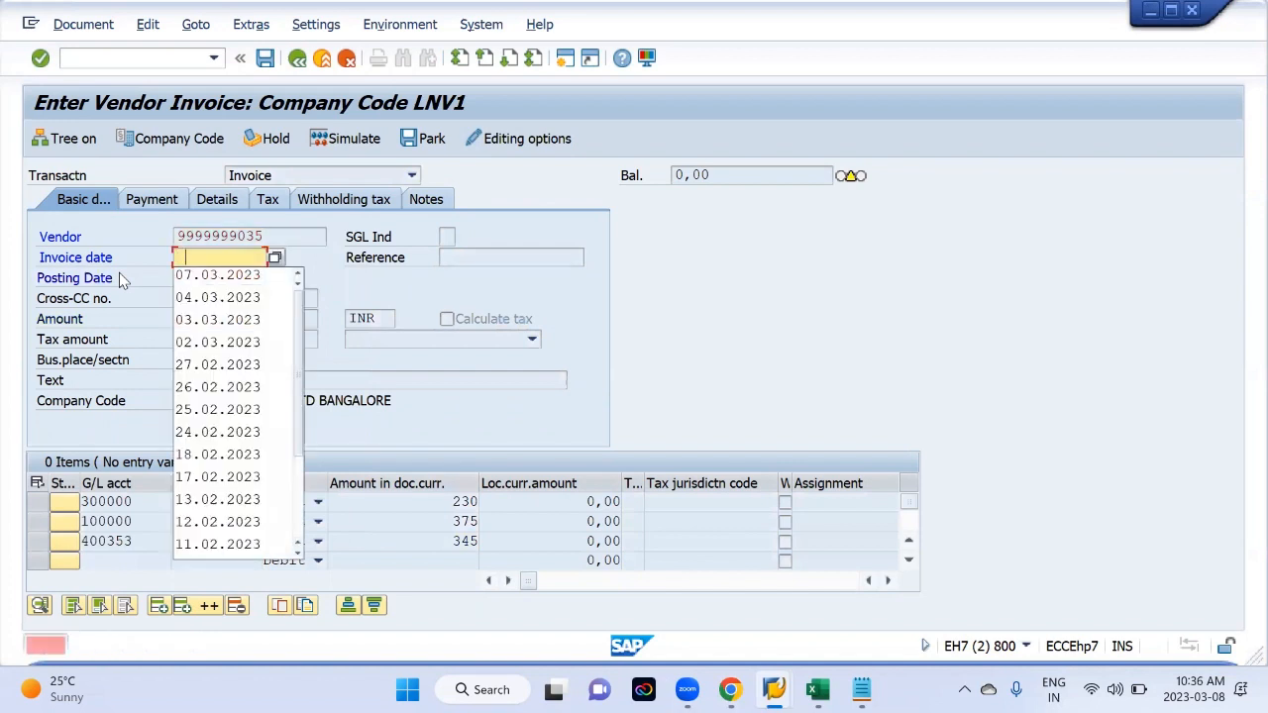
key(Down)
key(Return)
key(Return)
key(Return)
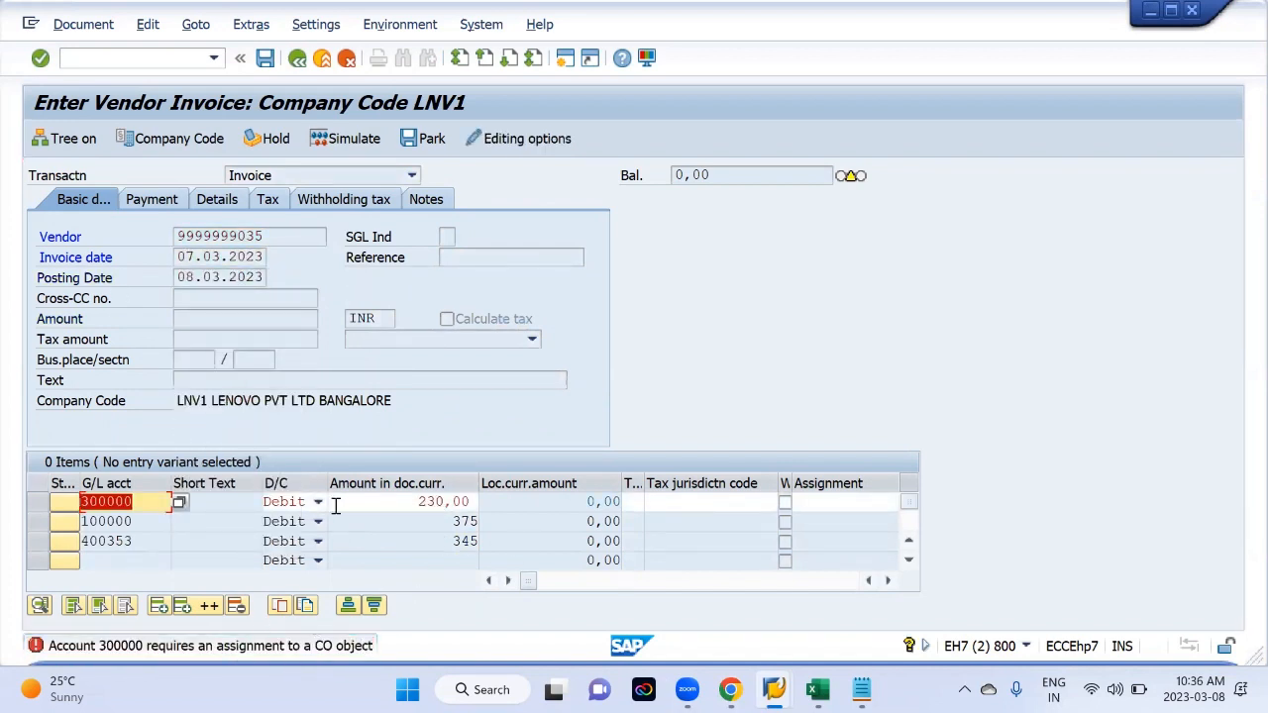
Assign cost center 100001 to the G/L account 300000 item
key(Tab)
key(Tab)
key(Tab)
key(Tab)
key(Tab)
key(Tab)
key(Tab)
key(Tab)
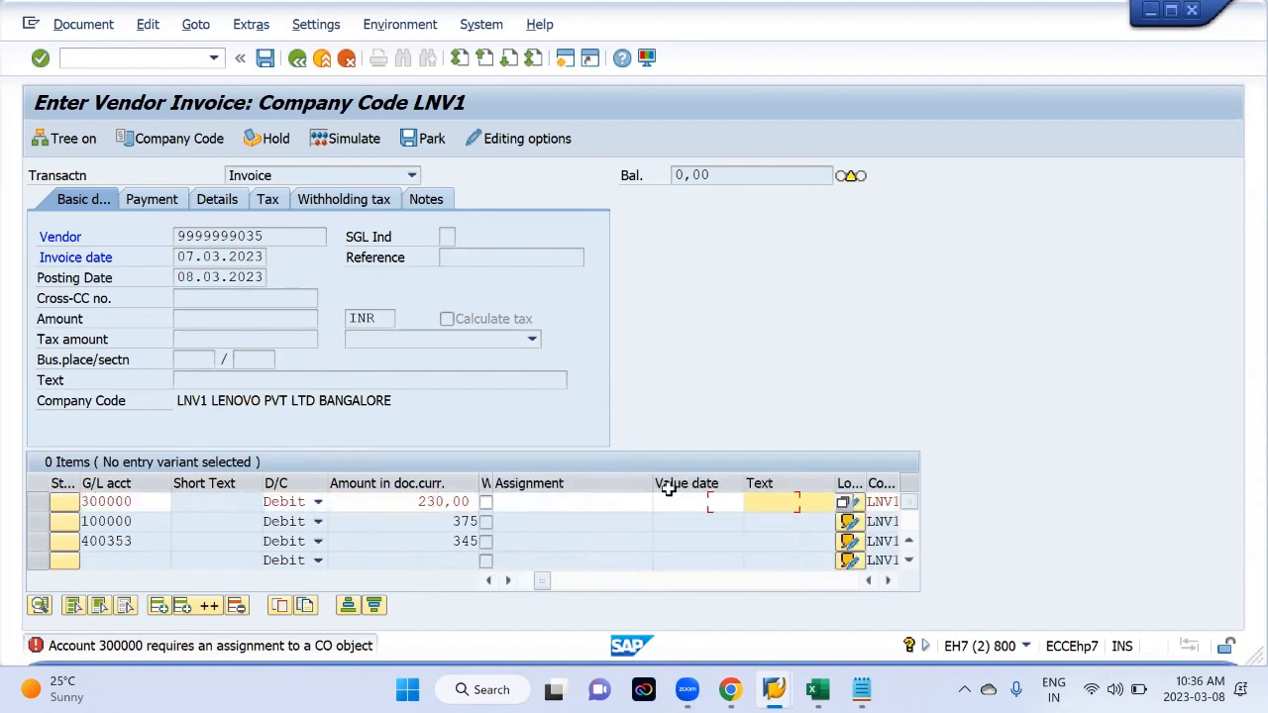
key(Tab)
key(Tab)
key(Tab)
key(Tab)
key(Tab)
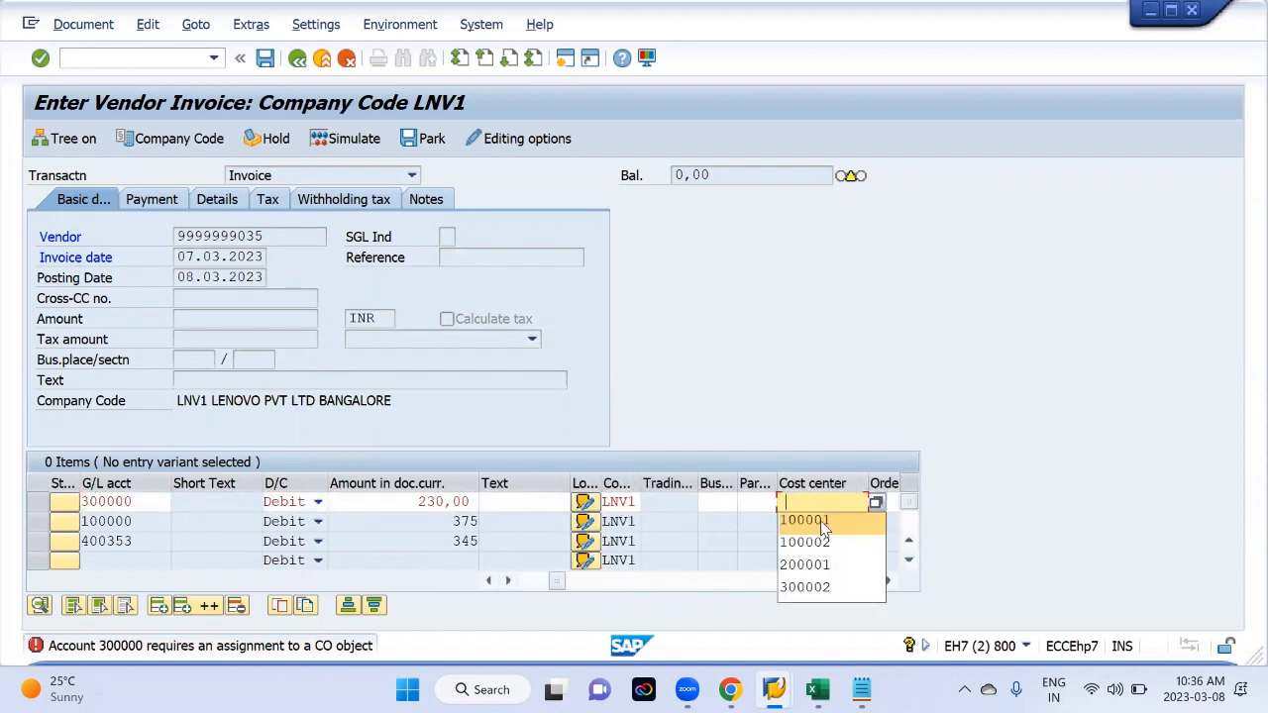
click(821, 528)
key(Return)
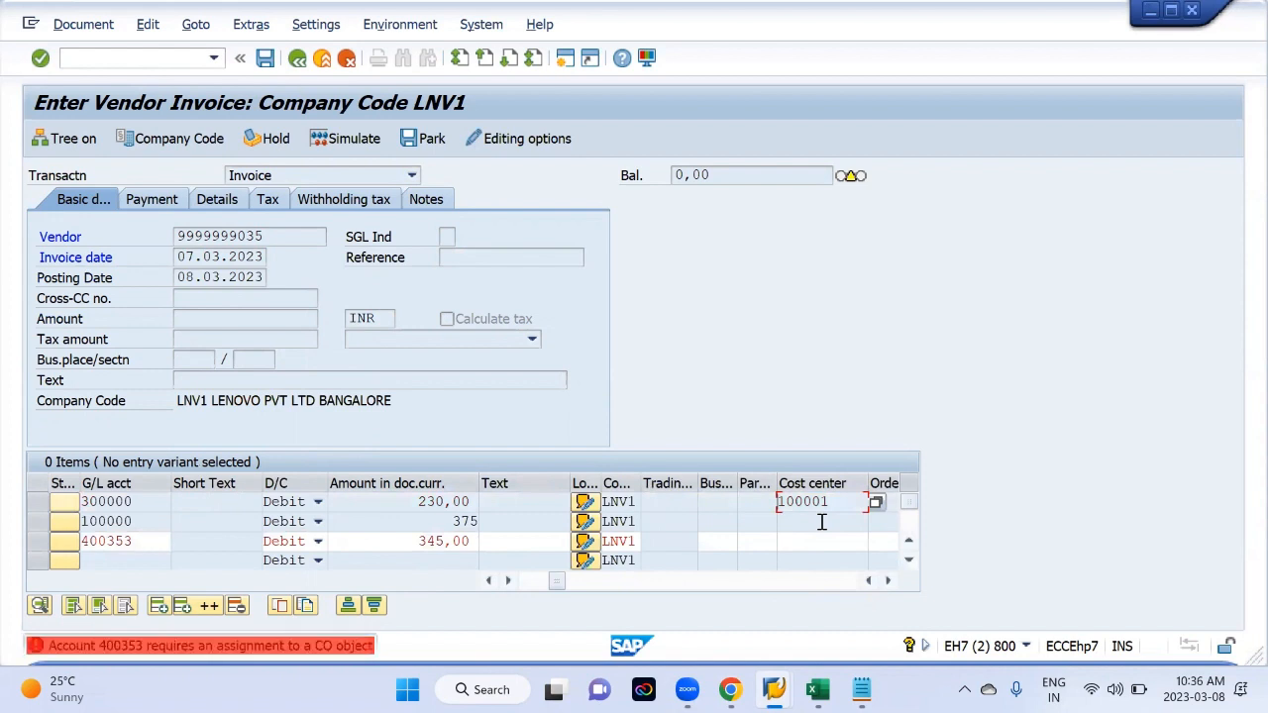
Try to assign cost center 100002 to the G/L account 400353 item
click(814, 541)
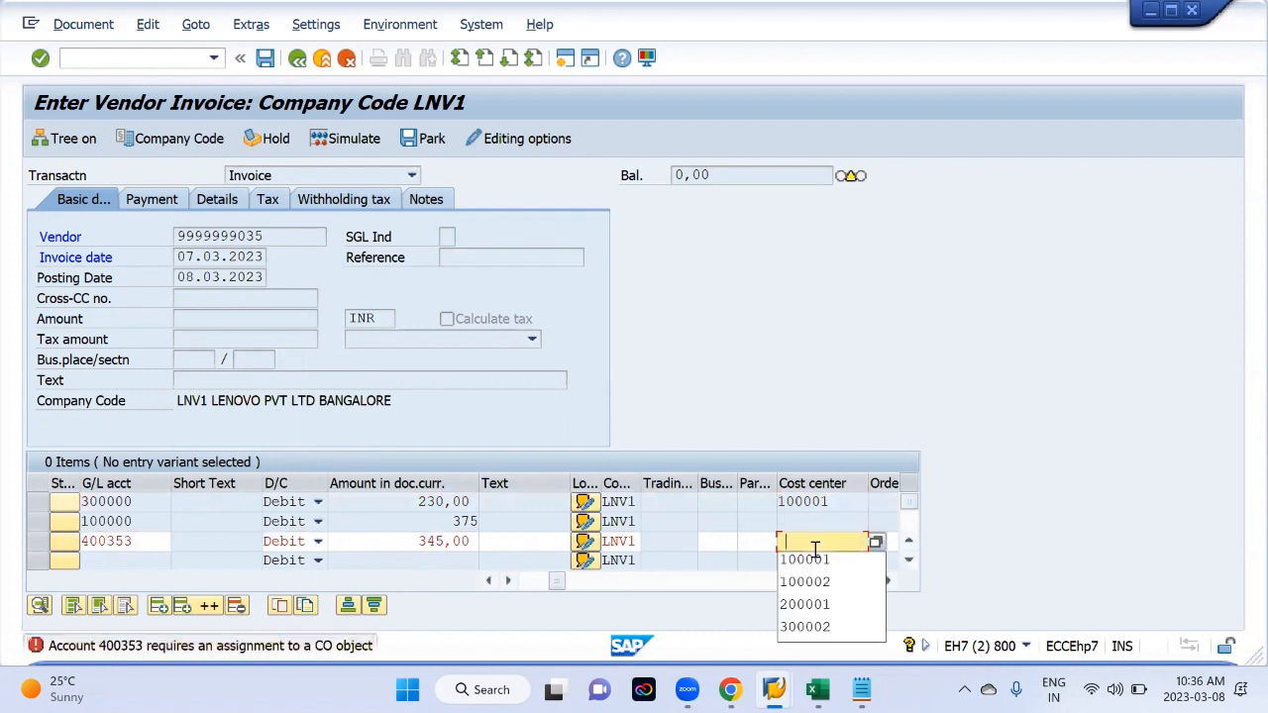
key(Down)
key(Return)
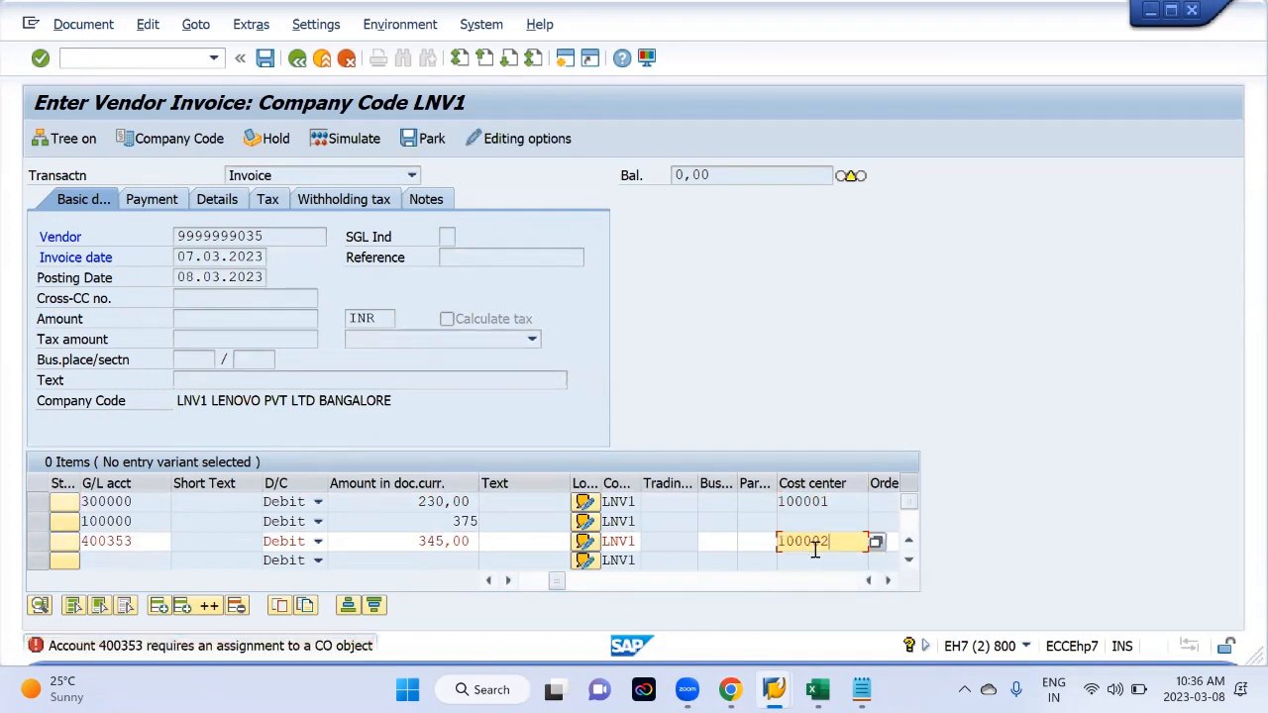
key(Return)
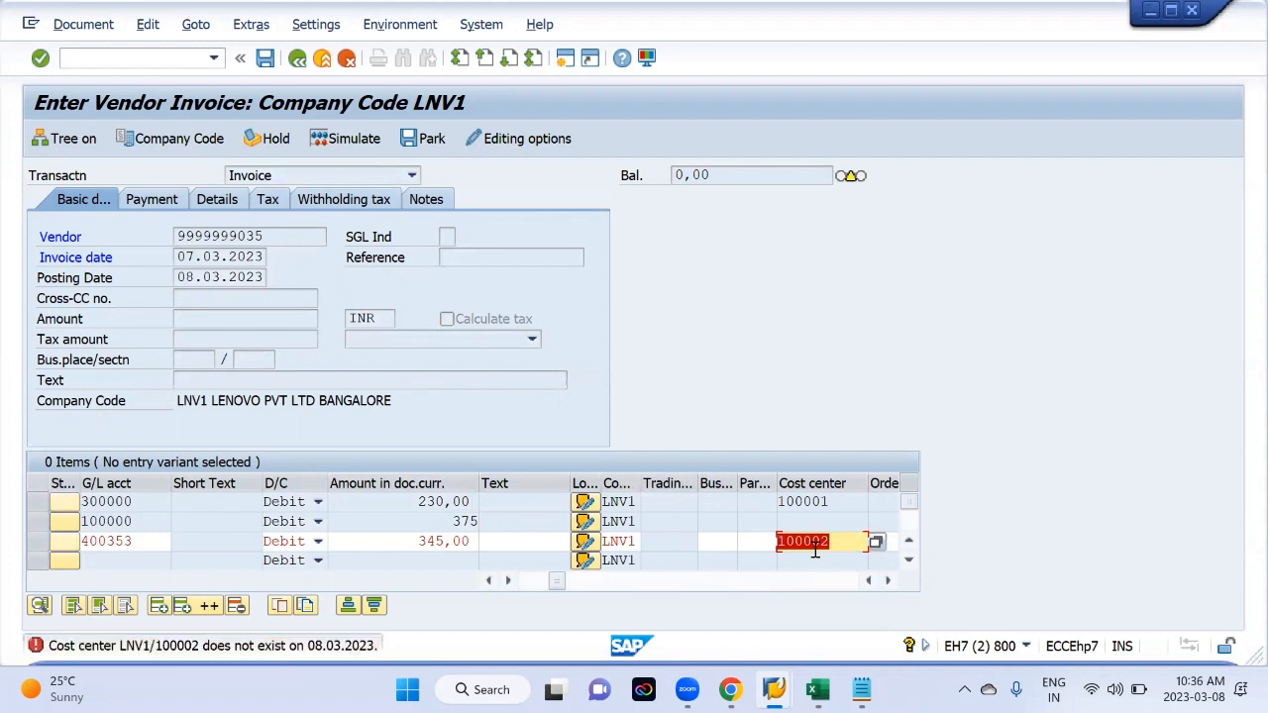
key(BackSpace)
key(Down)
key(Return)
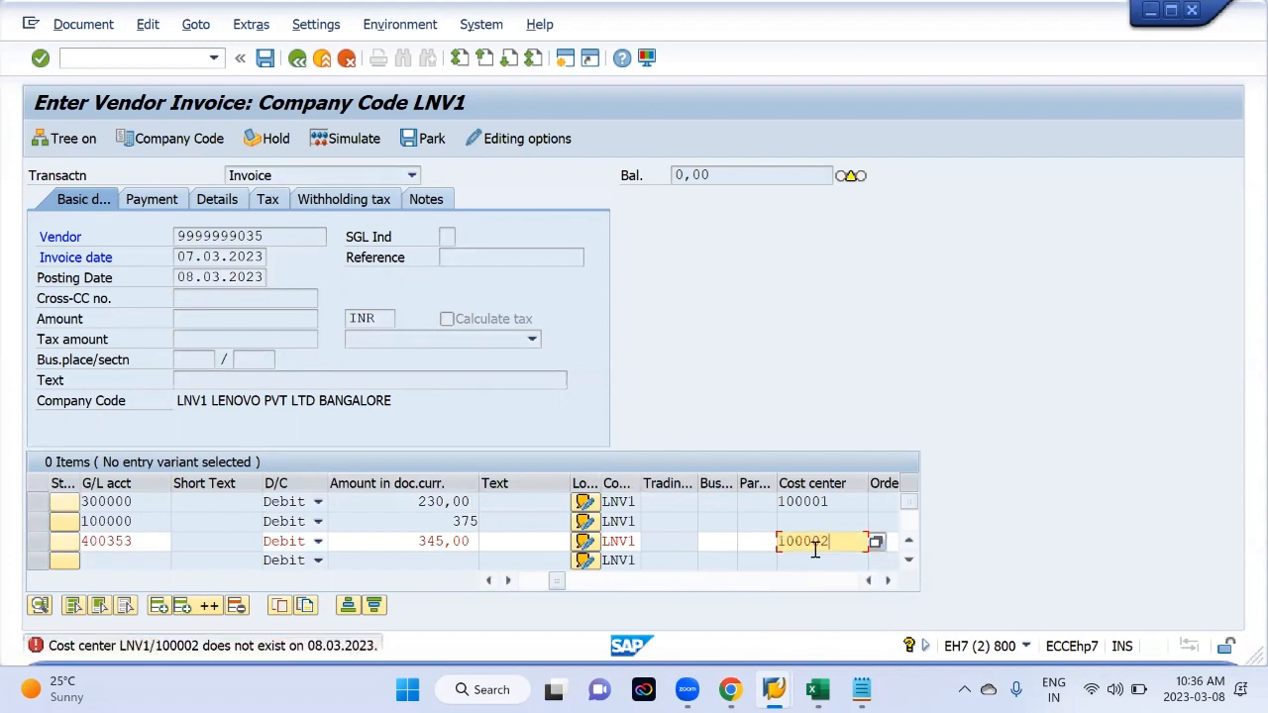
Set the cost center of the G/L account 400353 item to 100001 and validate the invoice entries
key(BackSpace)
key(Down)
key(Down)
key(Return)
key(Return)
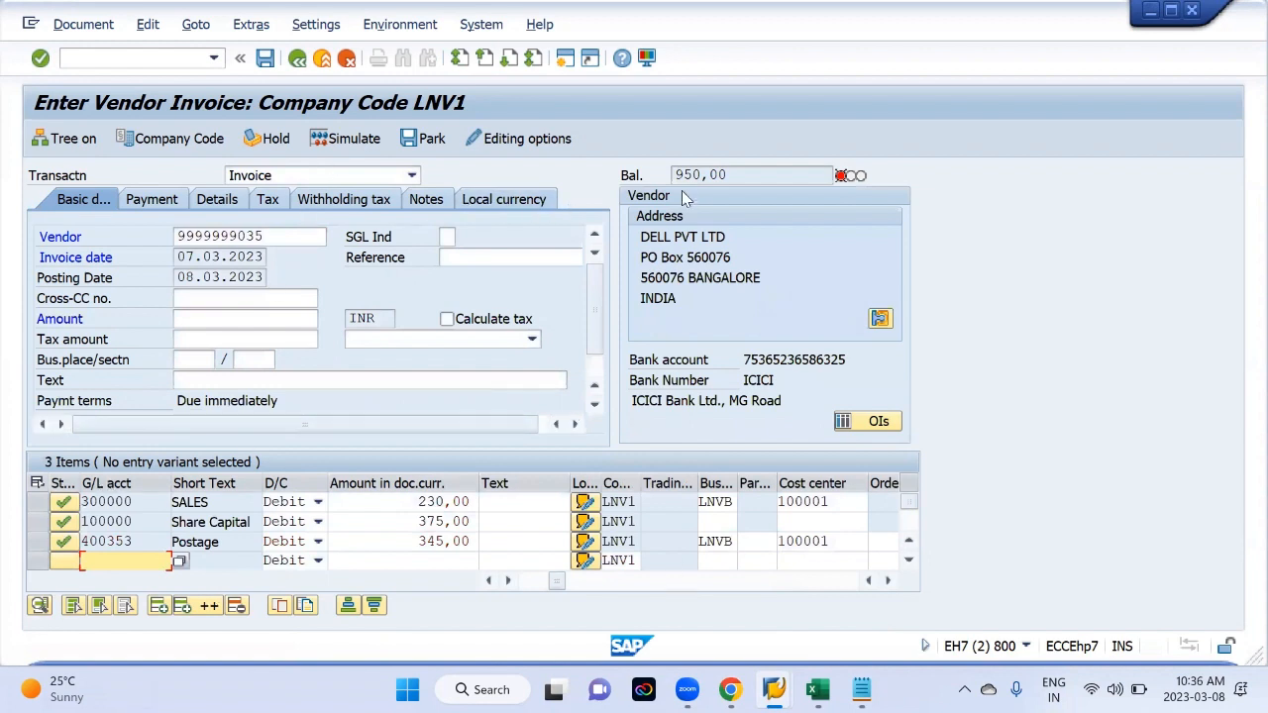
Set the vendor invoice amount to 950 to match the balance of the line items
drag(678, 174, 696, 172)
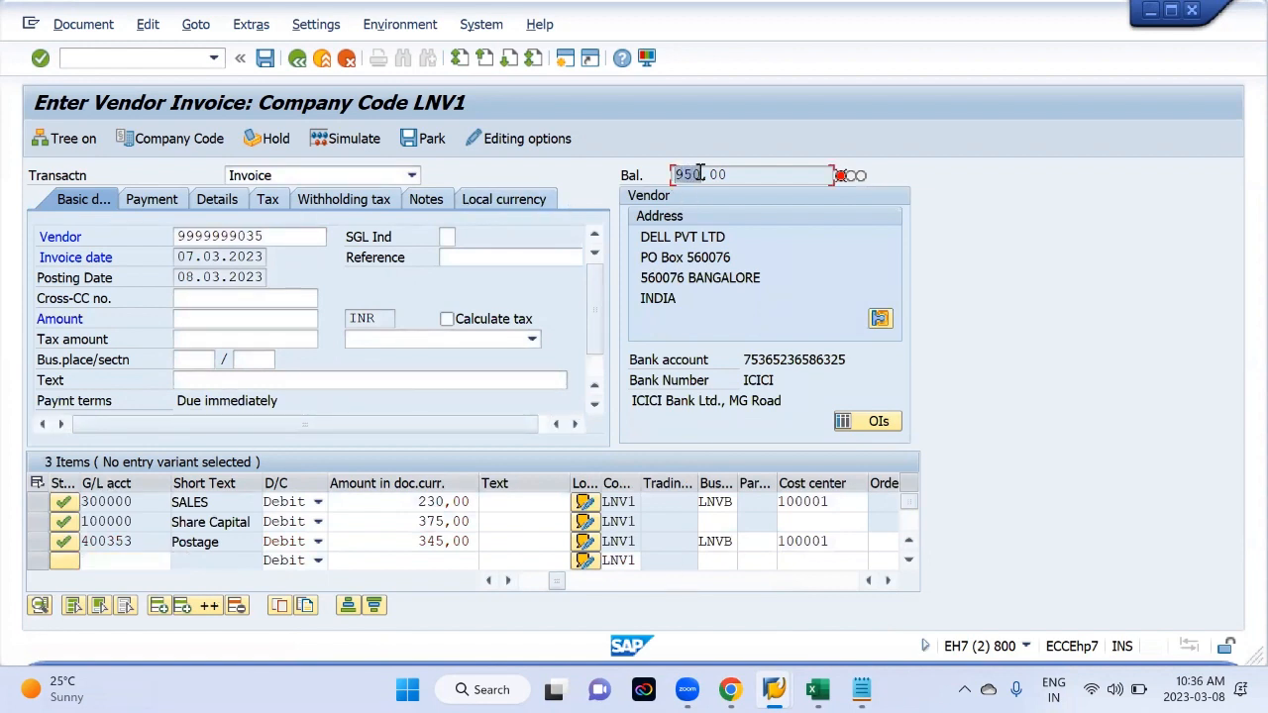
click(701, 174)
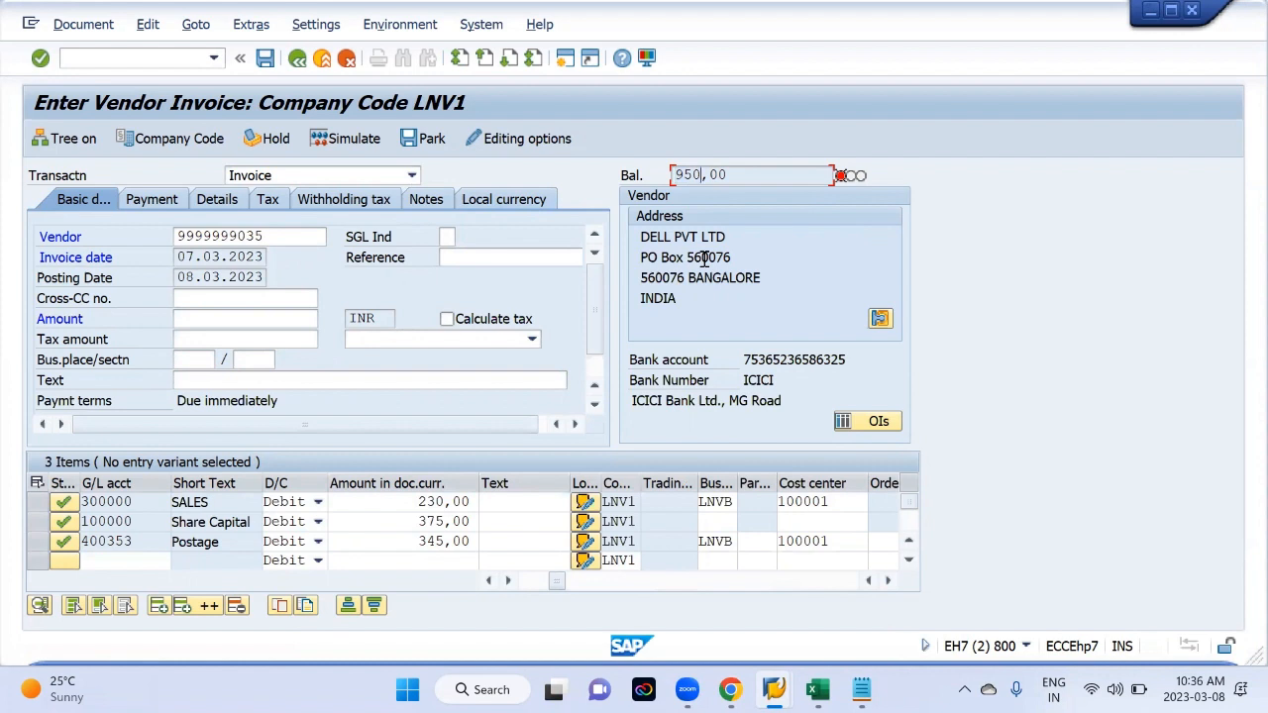
click(190, 317)
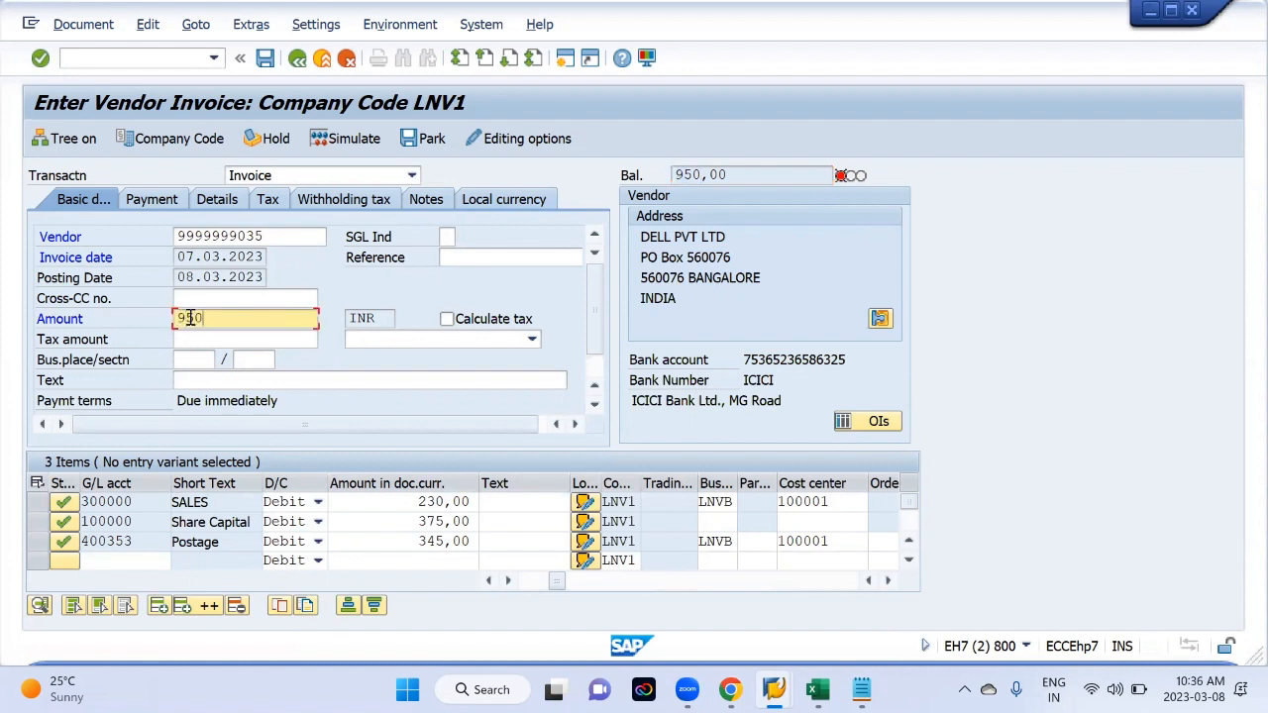
key(Return)
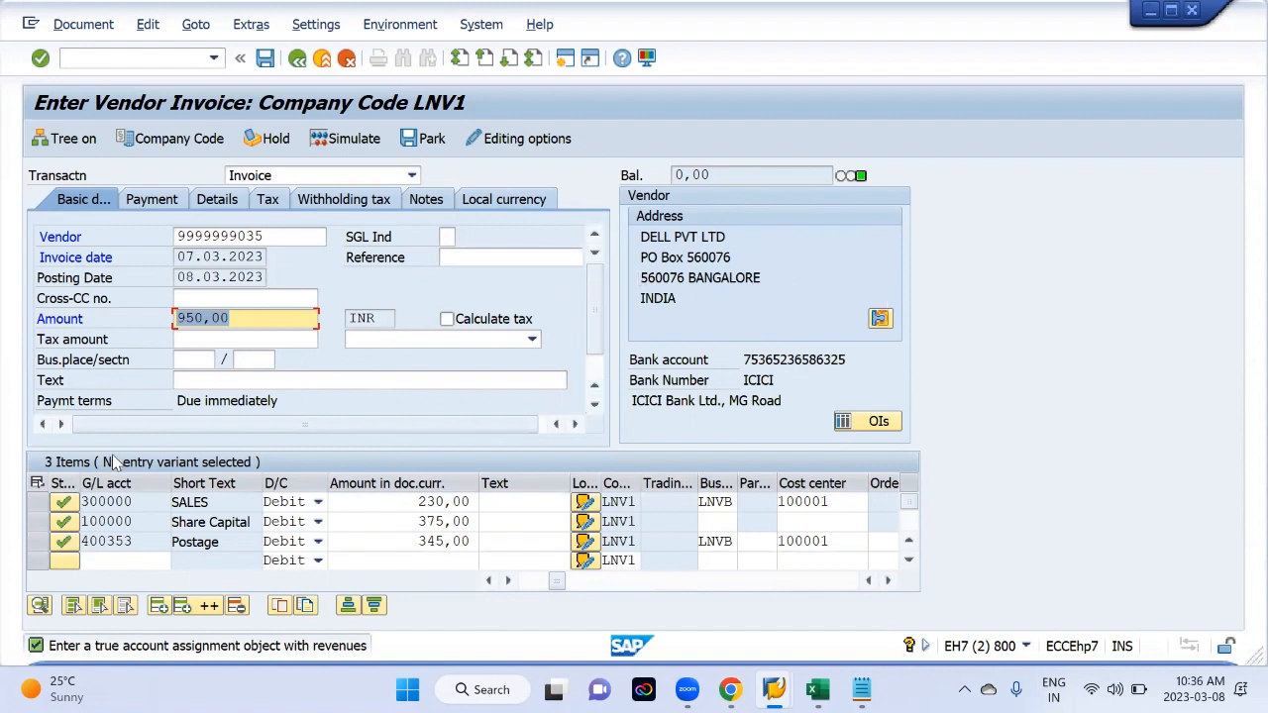
Set the vendor invoice amount to 900 and try to post the document
text(900)
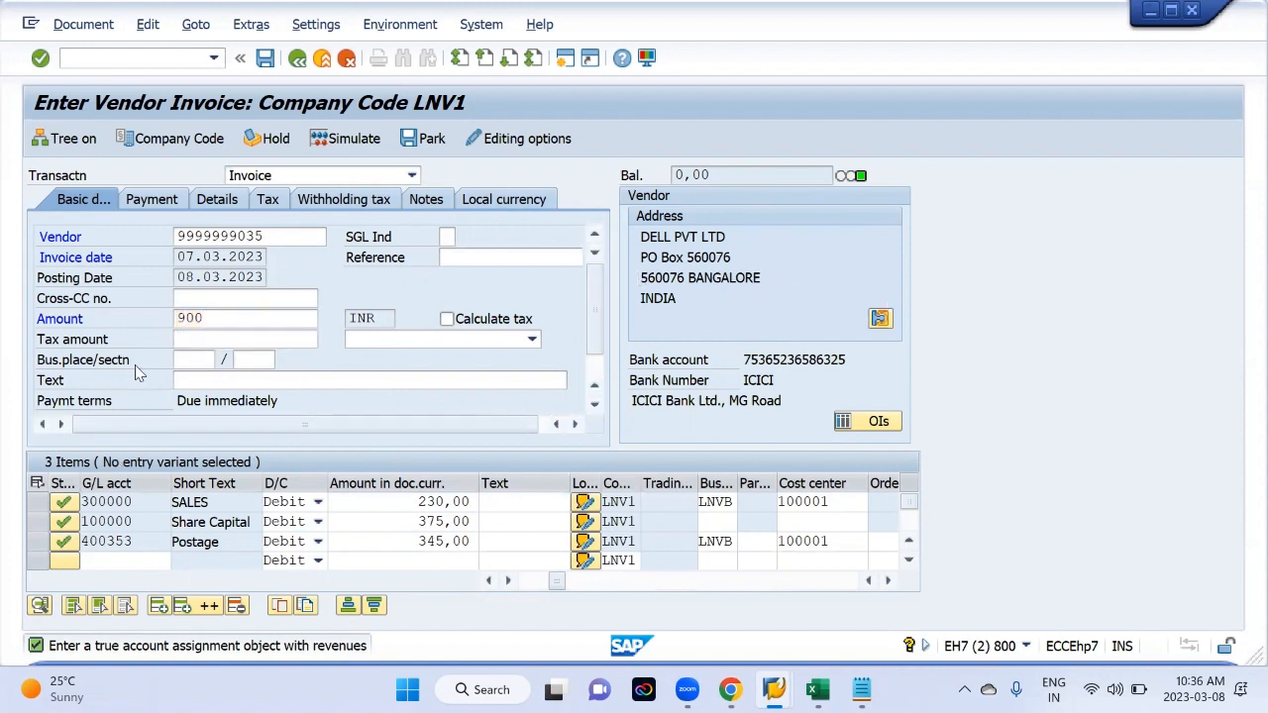
key(Return)
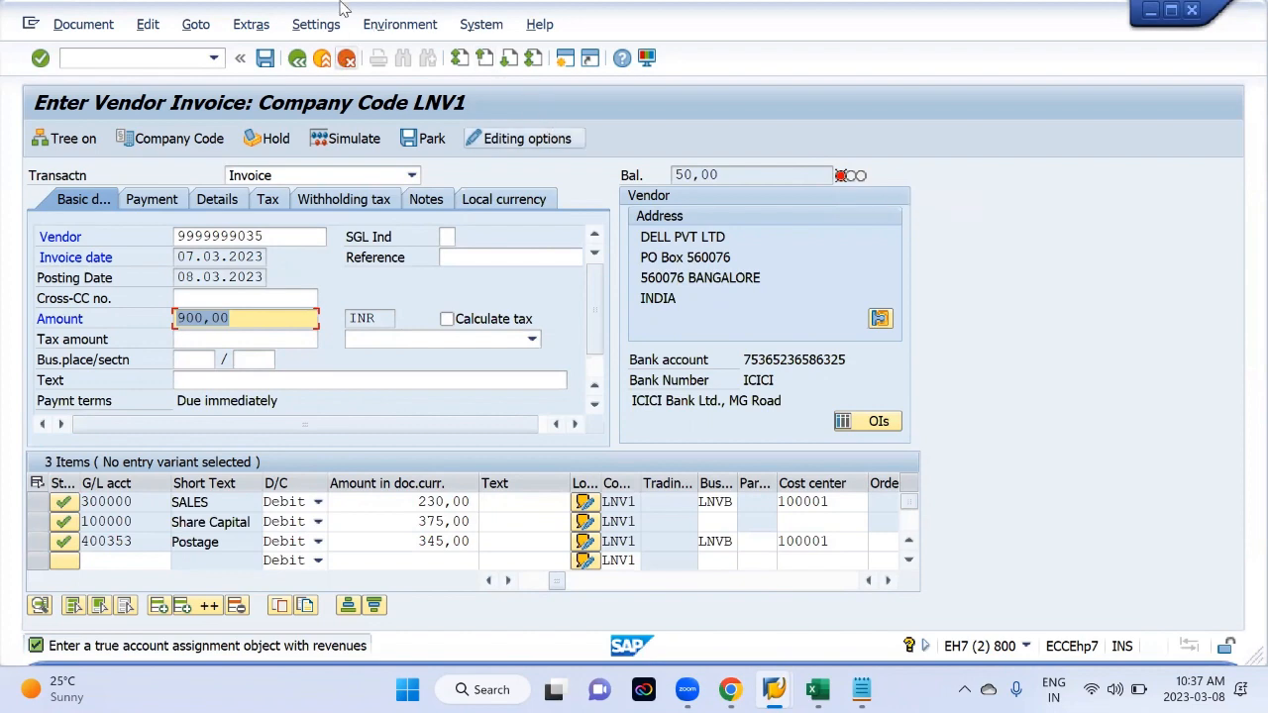
click(264, 59)
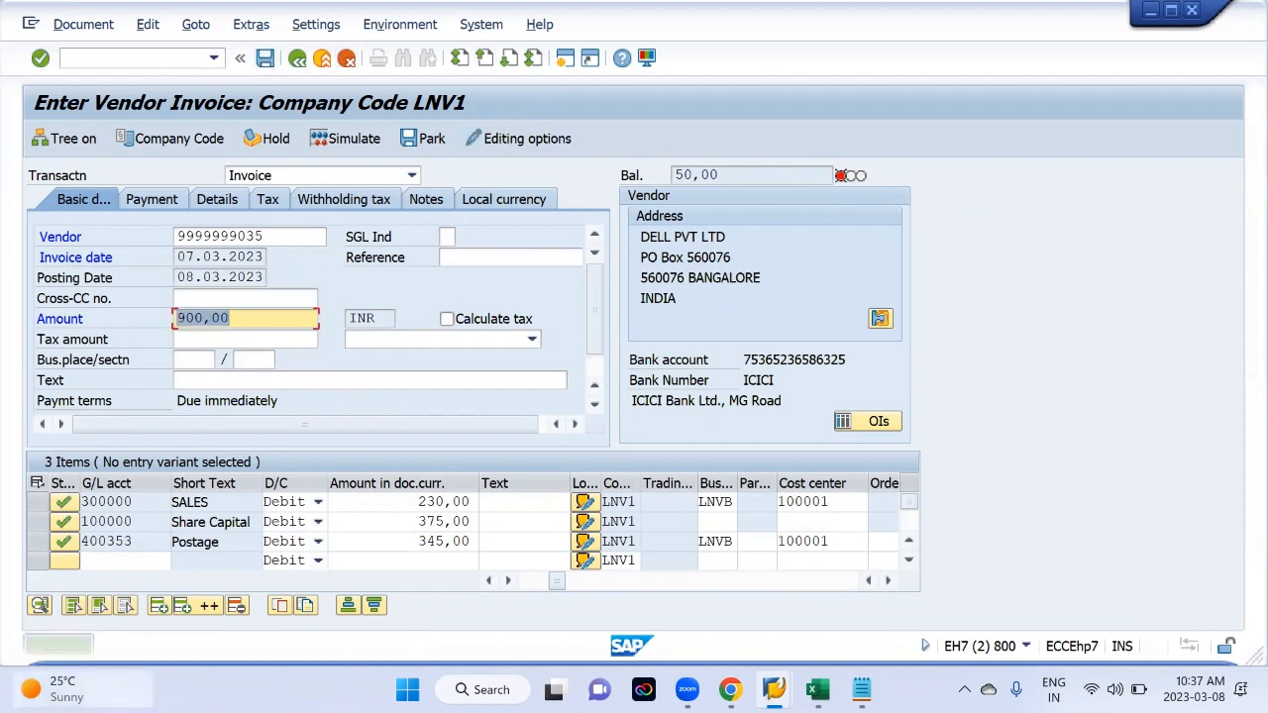
mouse_move(69, 690)
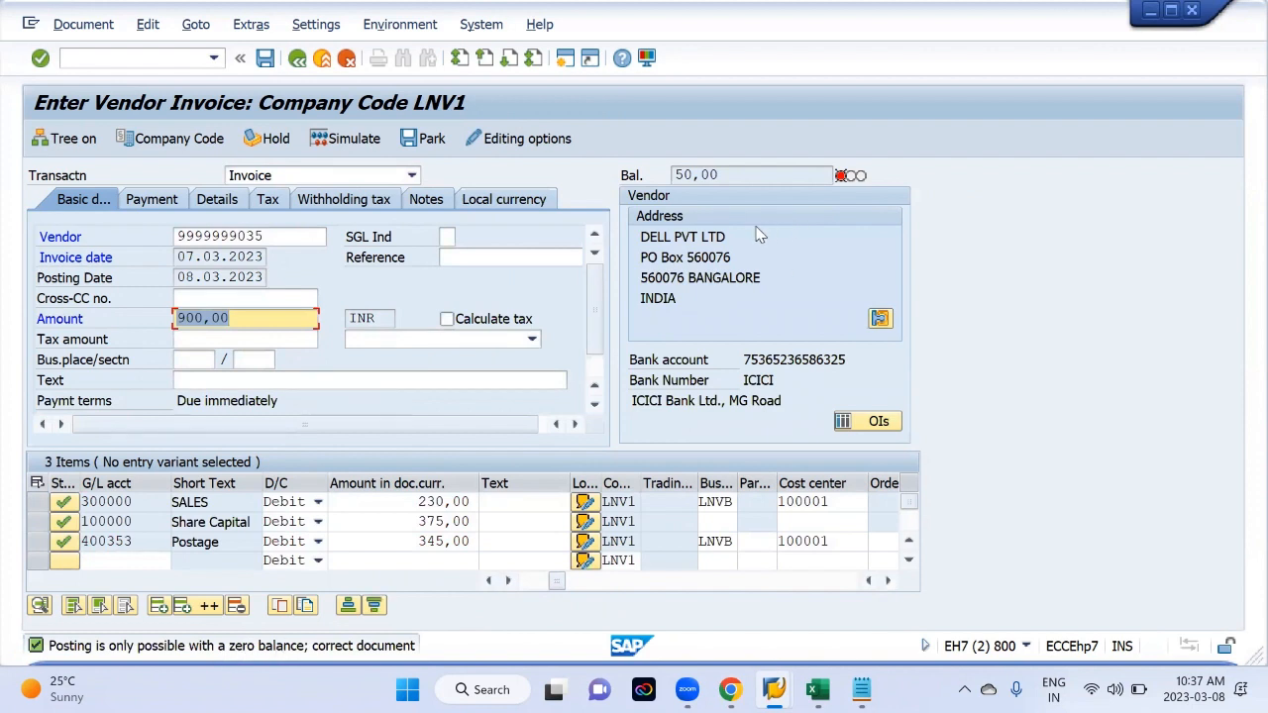
click(250, 318)
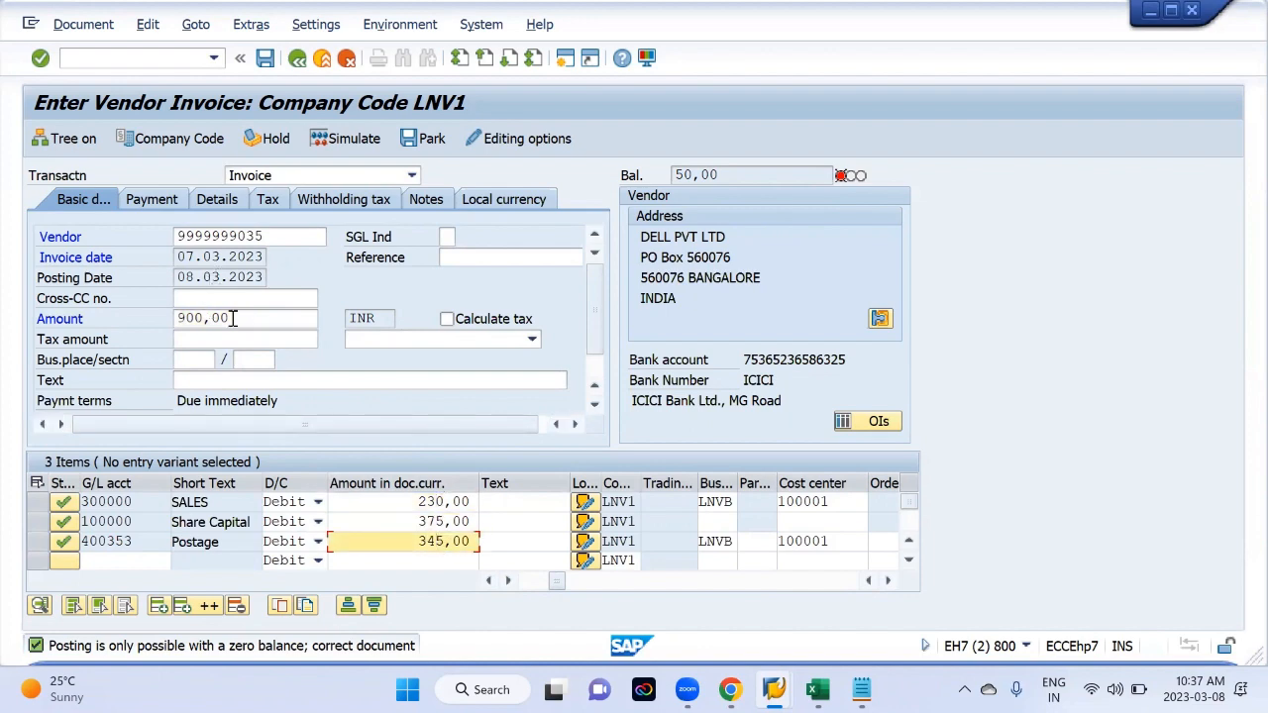
Switch to the new posting-limits entry and set the upper amount per document to 500
key(alt+Tab)
key(alt+Tab)
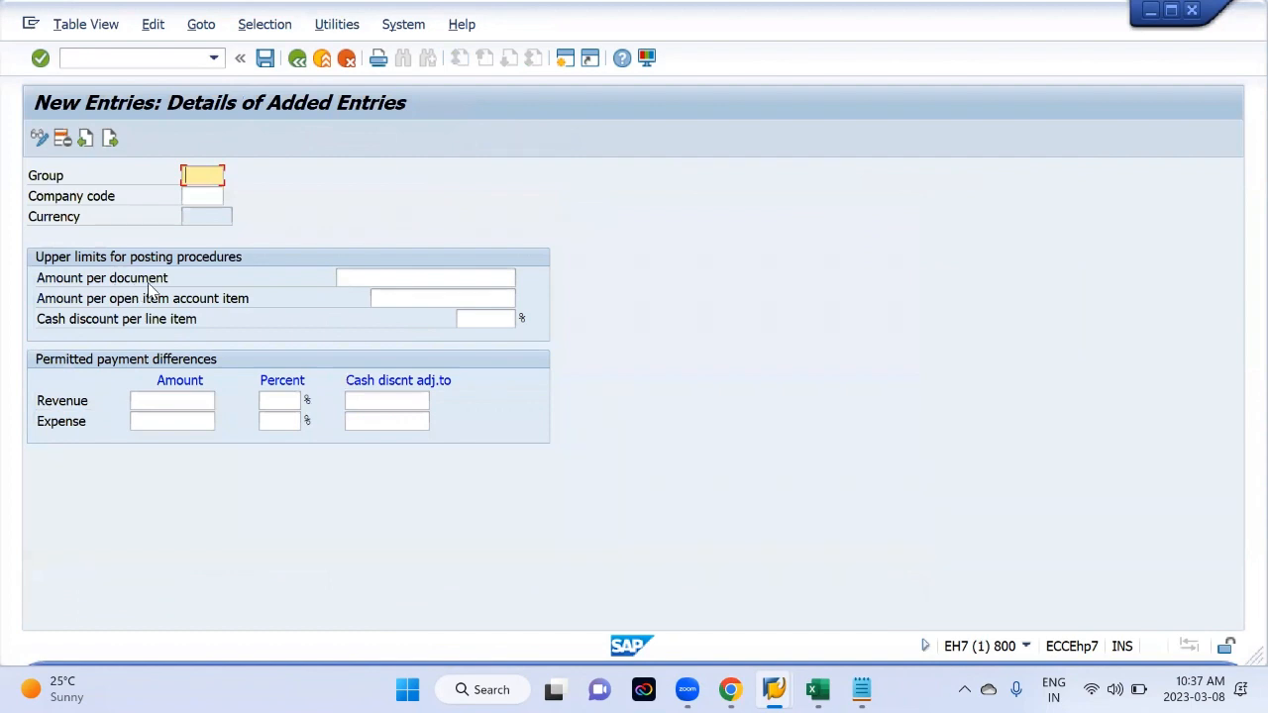
key(alt+Tab)
click(257, 313)
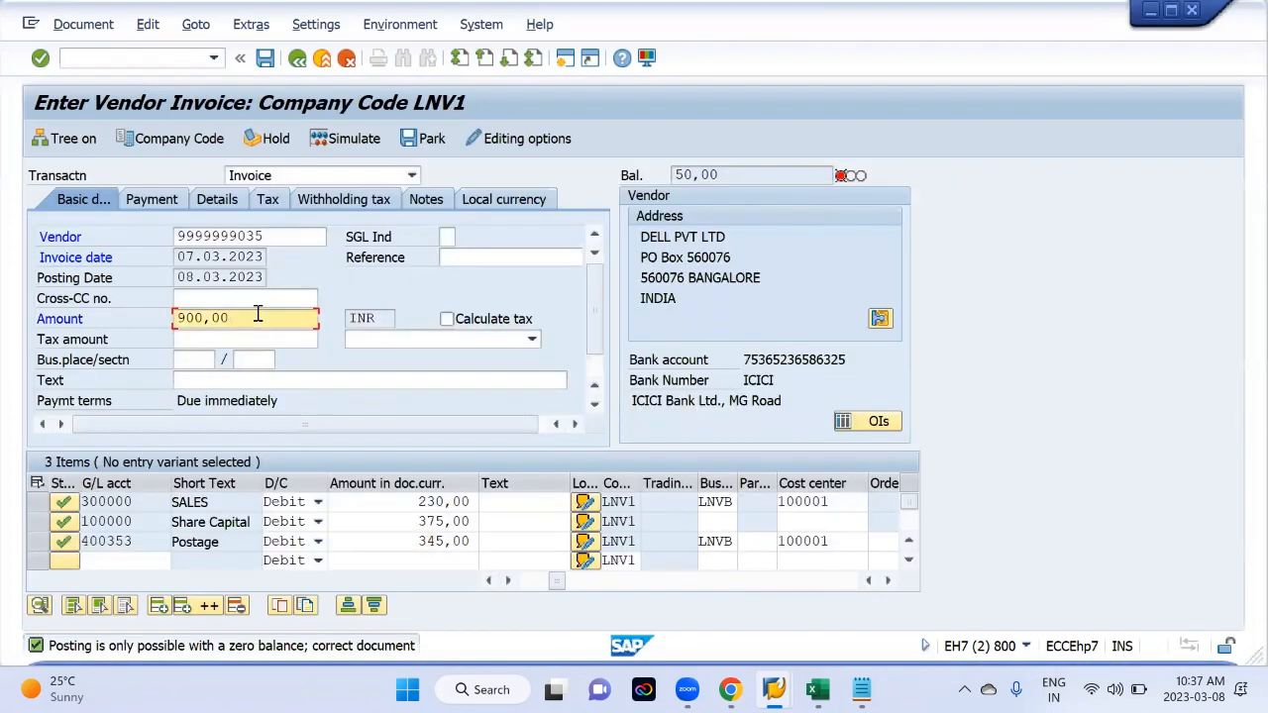
key(alt+Tab)
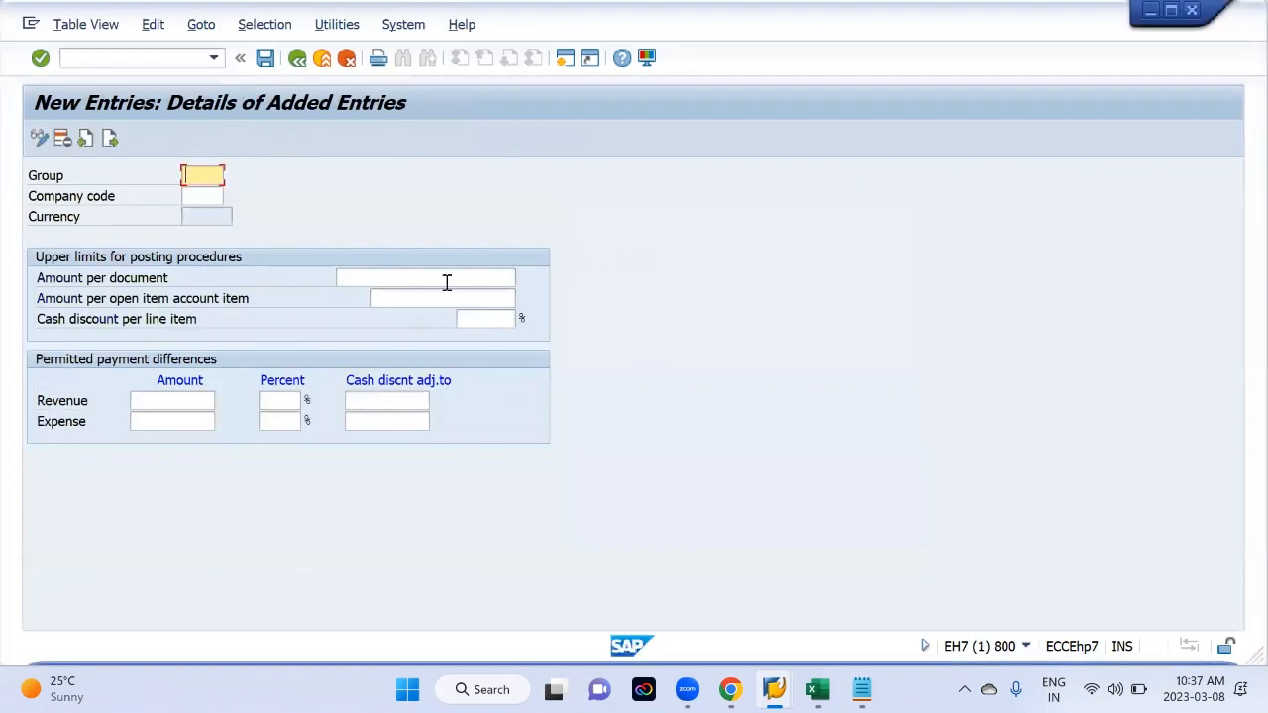
click(447, 279)
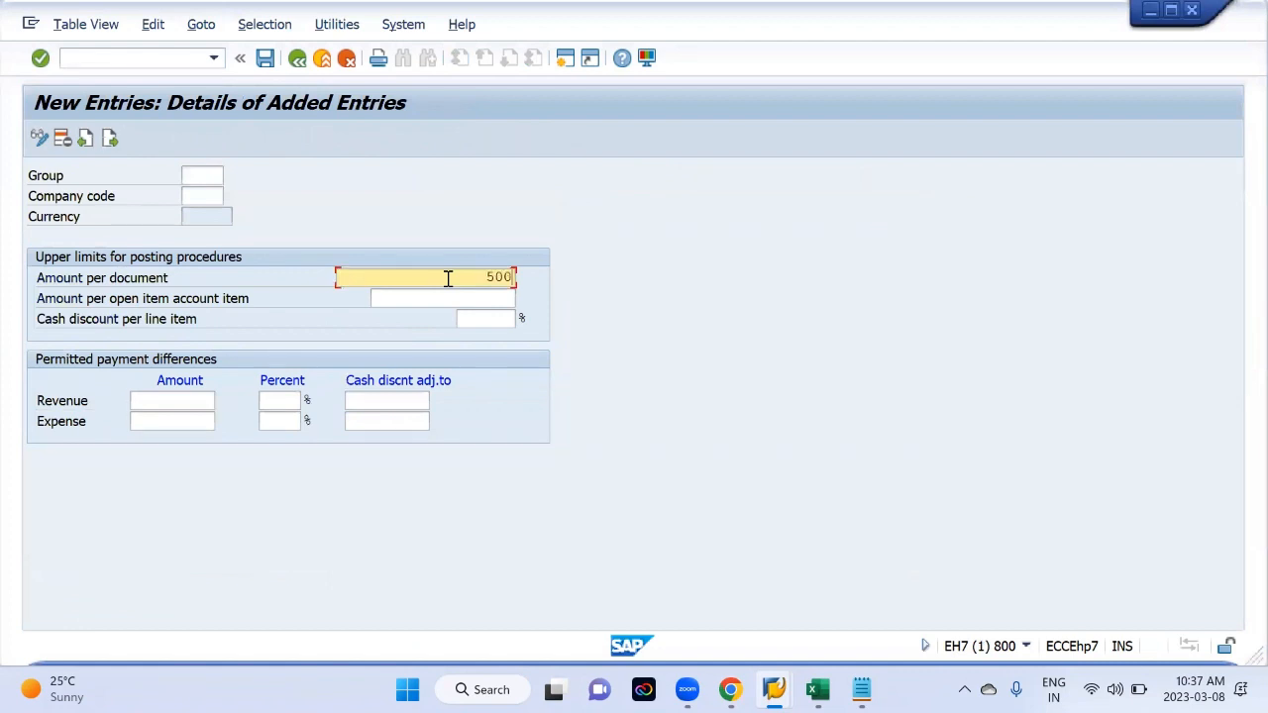
Compare the vendor invoice's total amount with the amount per document limit in the posting-limits entry
key(alt+Tab)
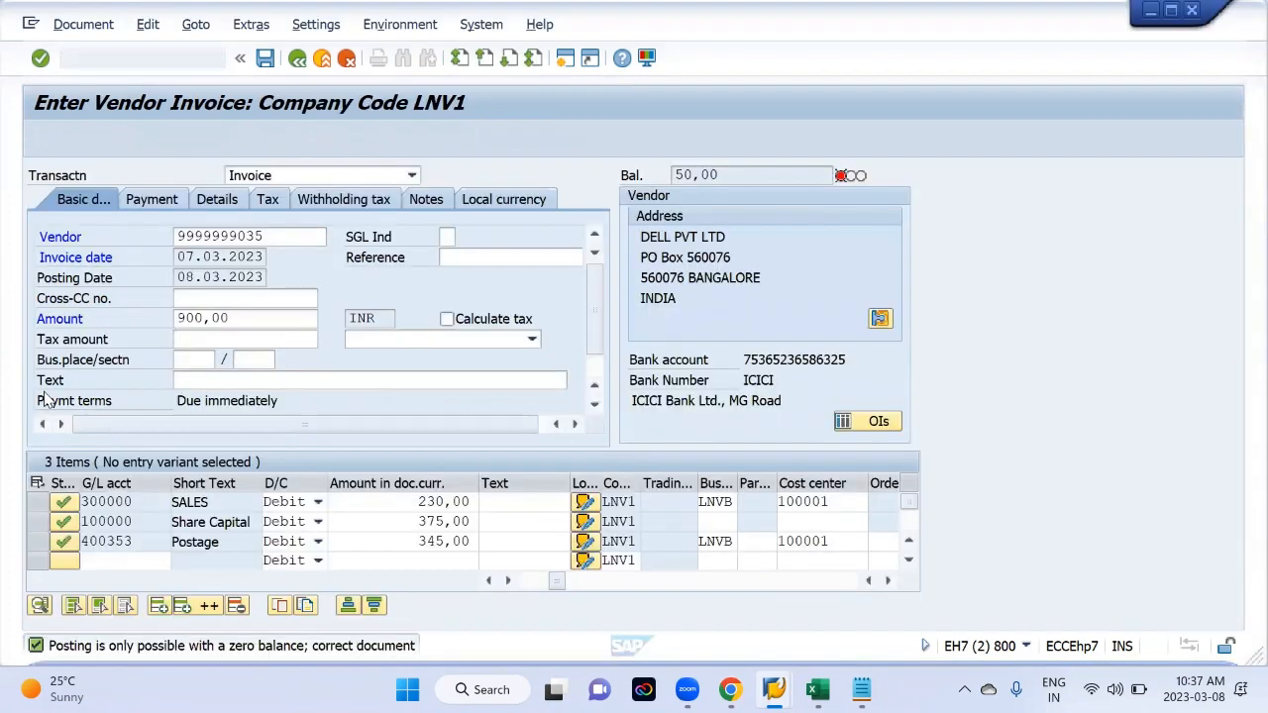
click(281, 318)
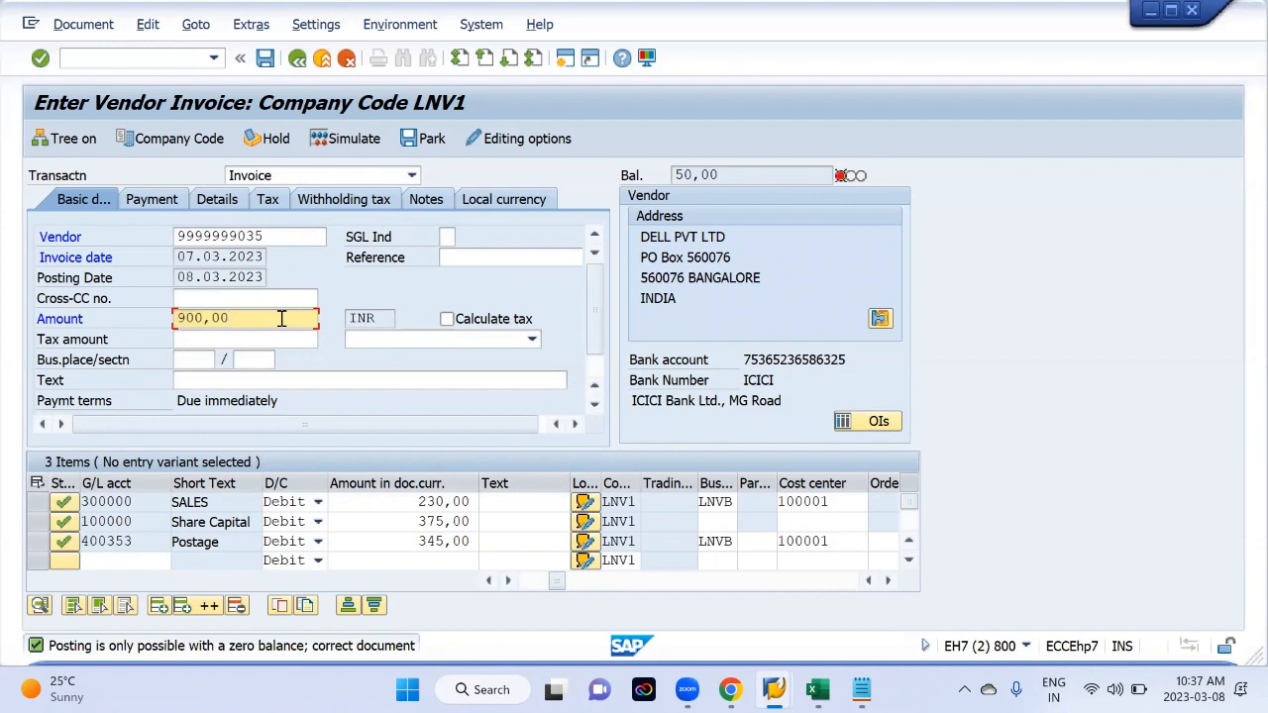
key(alt+Tab)
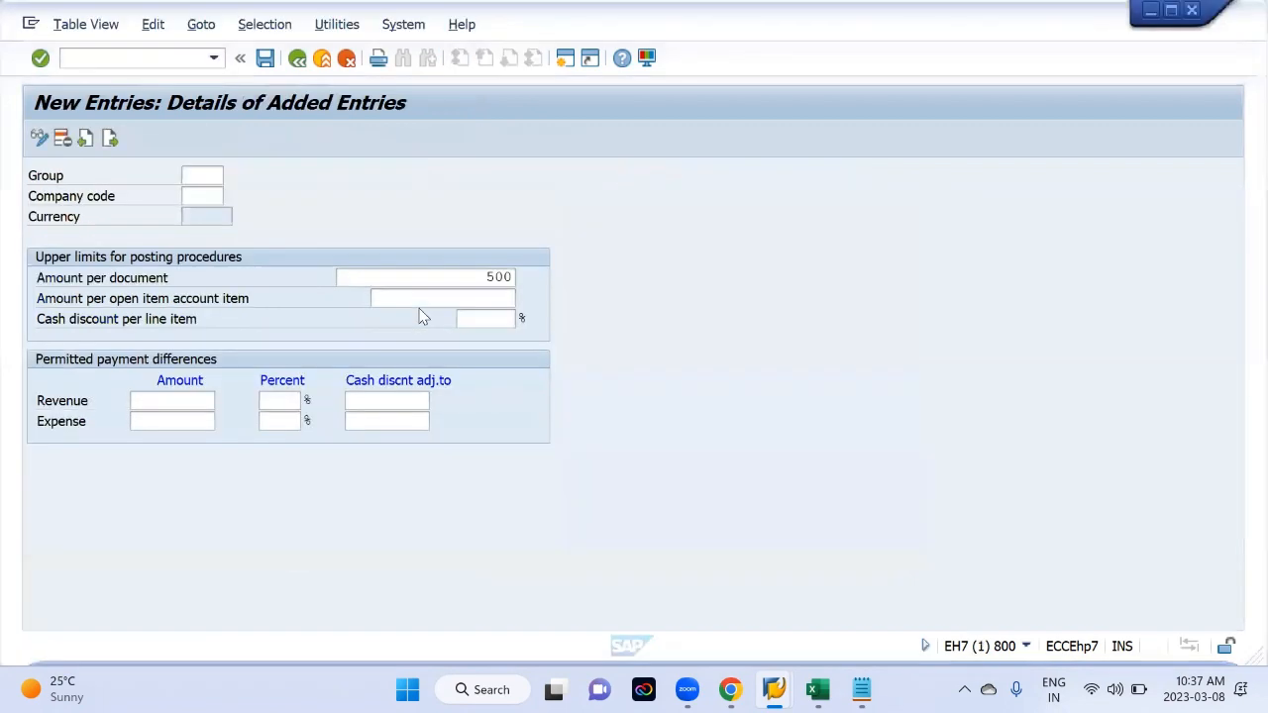
click(460, 282)
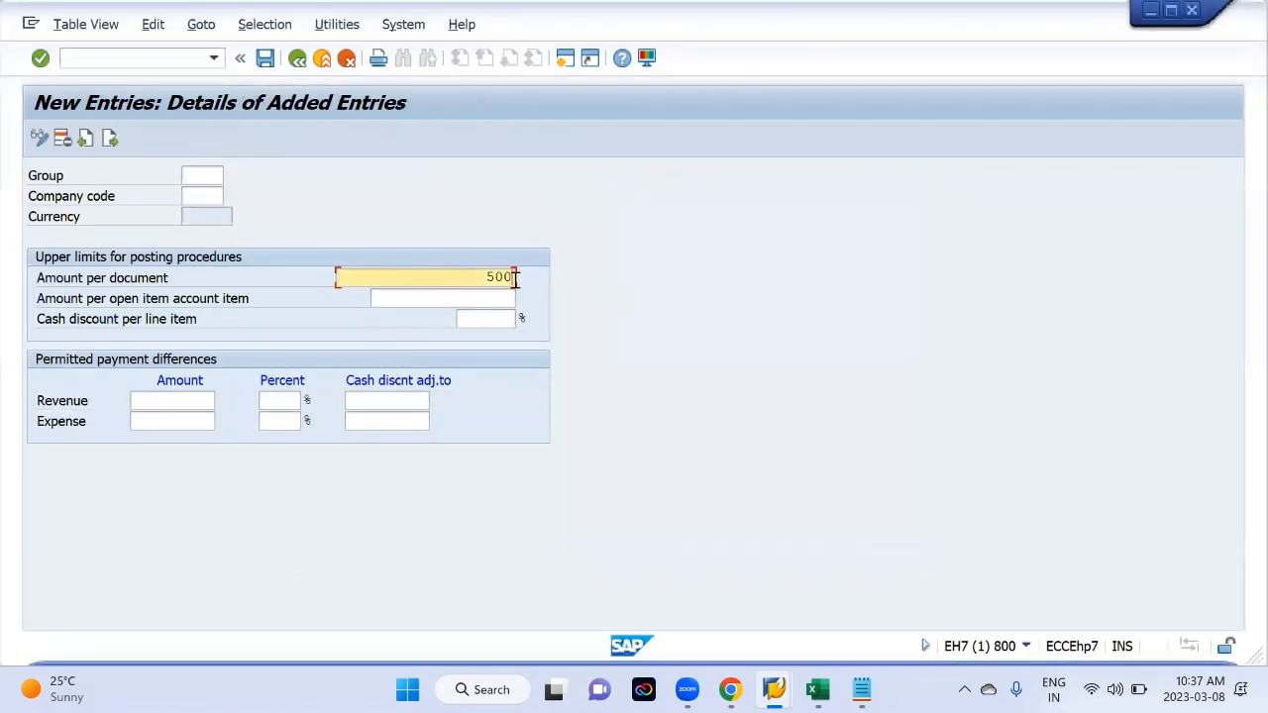
key(alt+Tab)
click(239, 319)
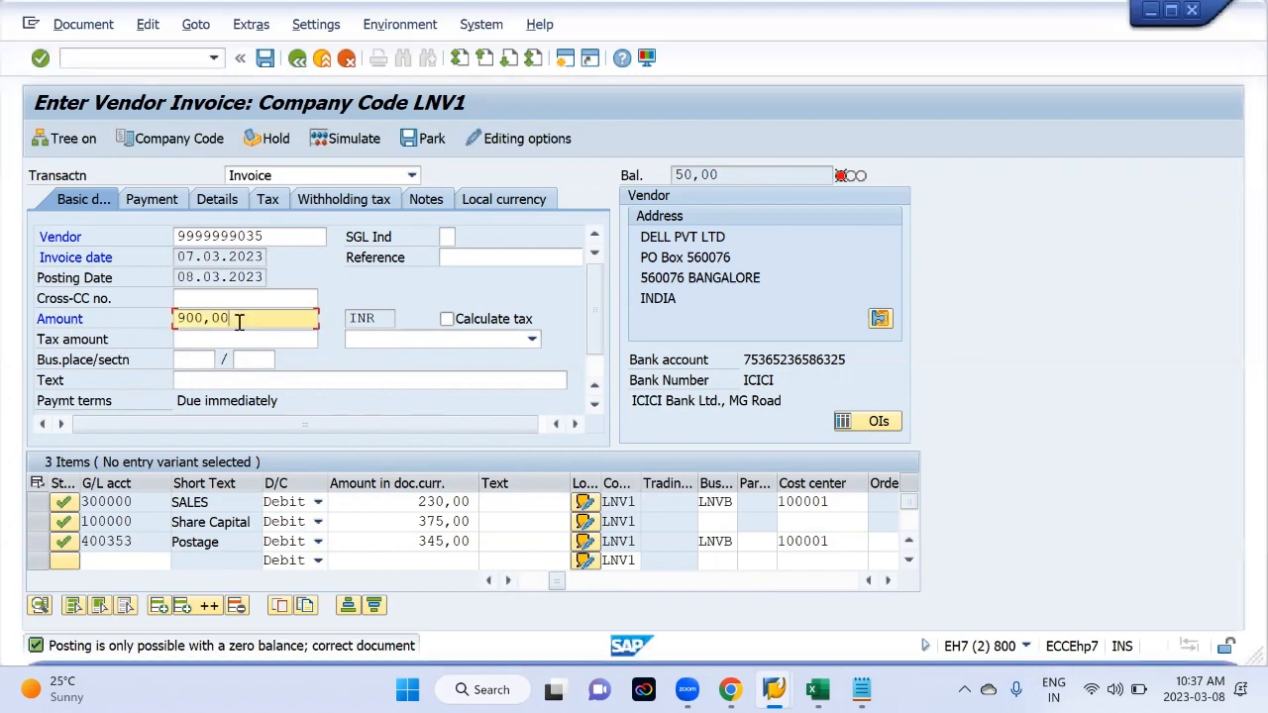
key(alt+Tab)
click(483, 284)
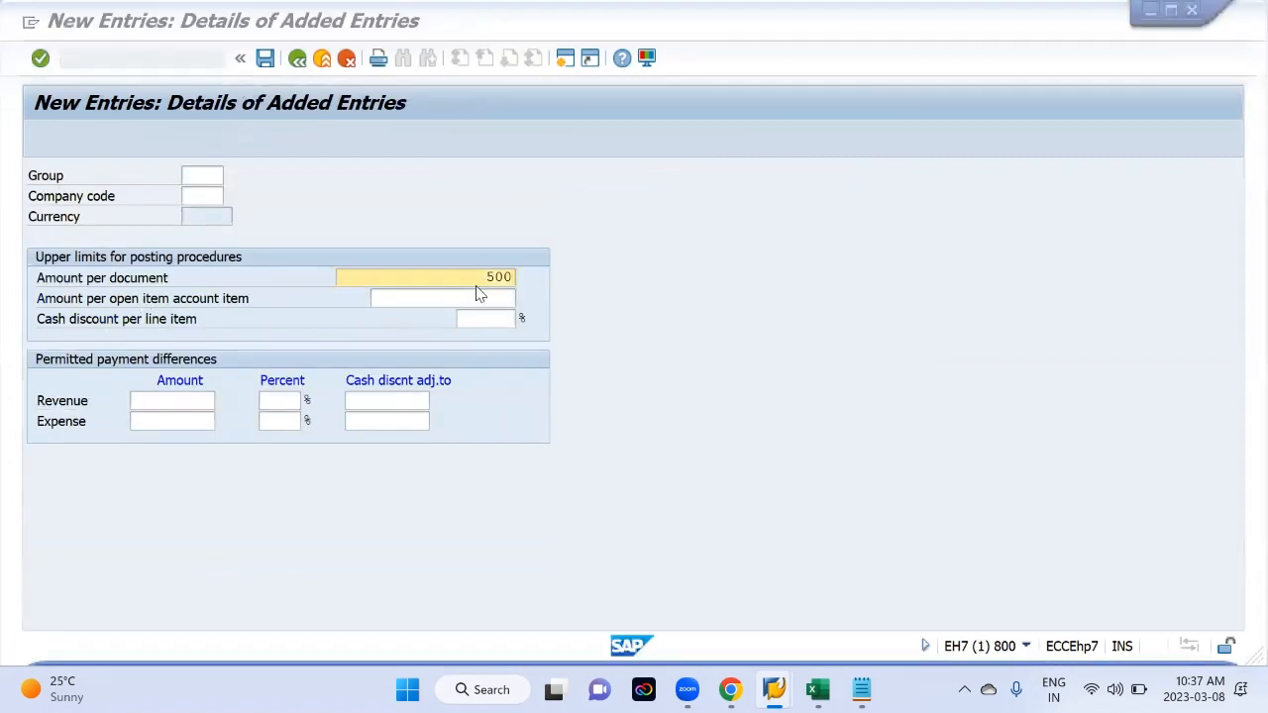
key(alt+Tab)
key(alt+Tab)
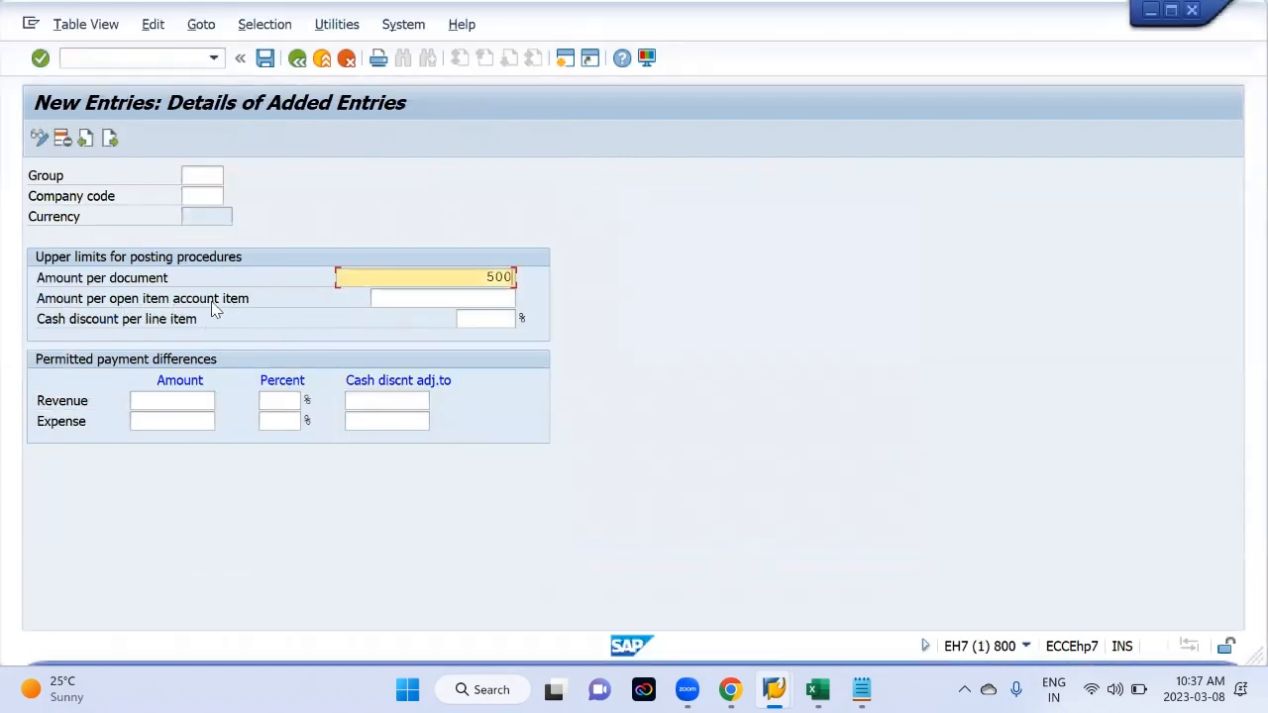
Set the amount per open item account item to 200 in the posting-limits entry, checking it against the invoice's line item amounts
key(alt+Tab)
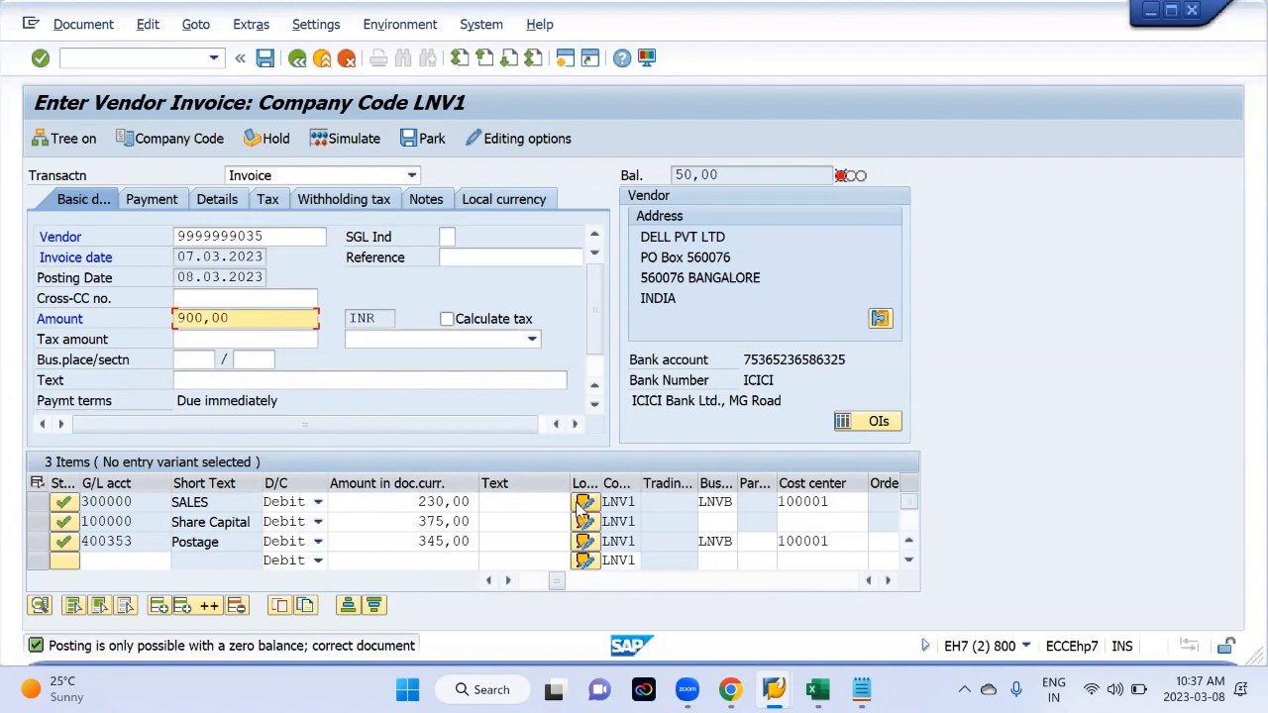
key(alt+Tab)
click(495, 294)
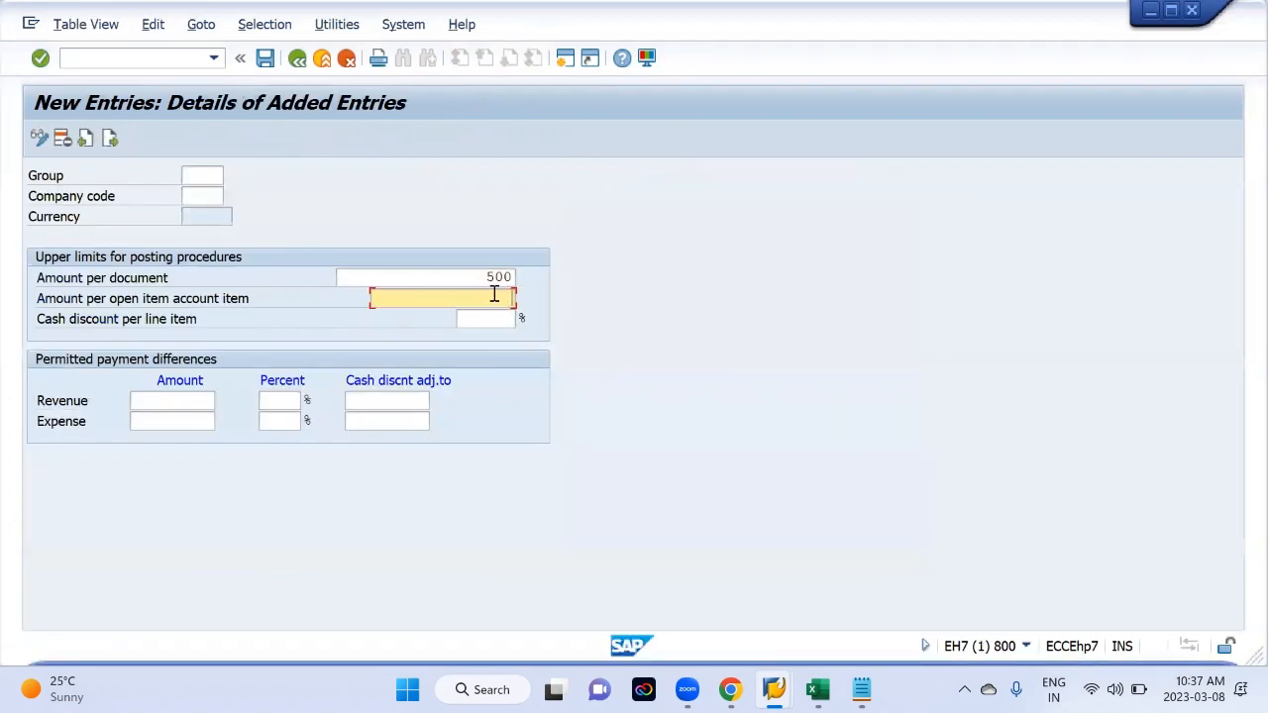
key(alt+Tab)
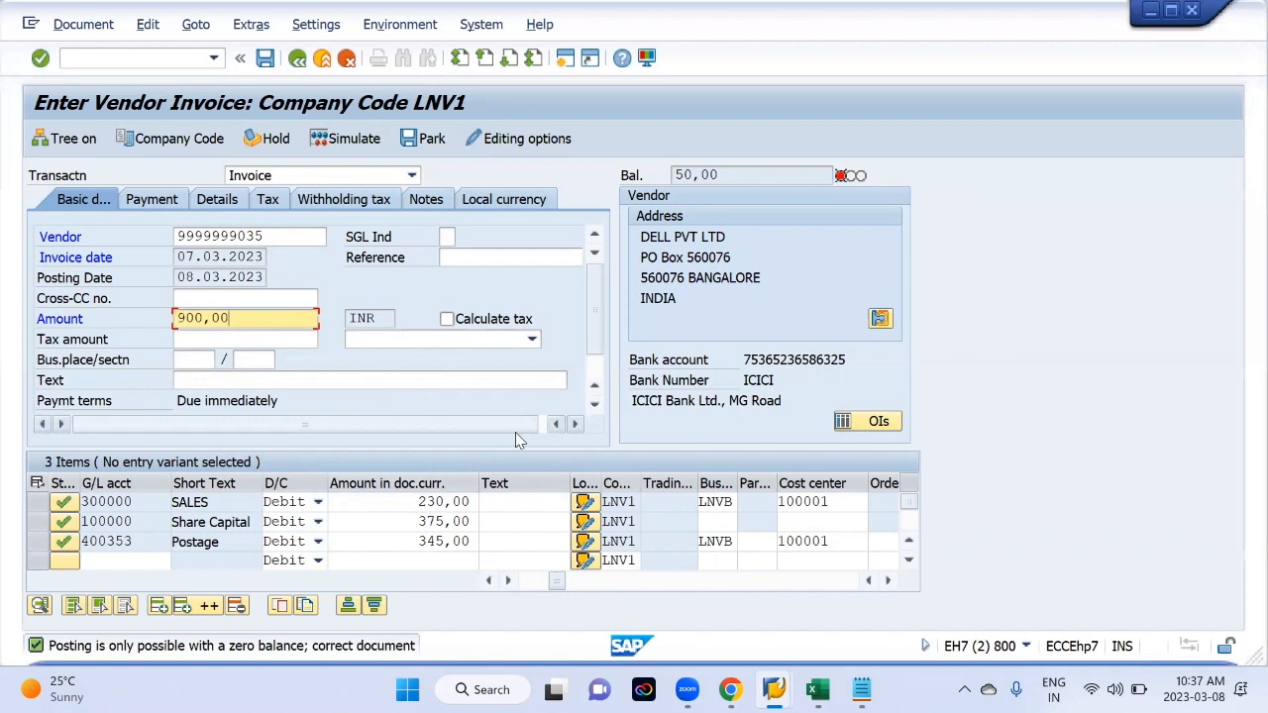
click(408, 502)
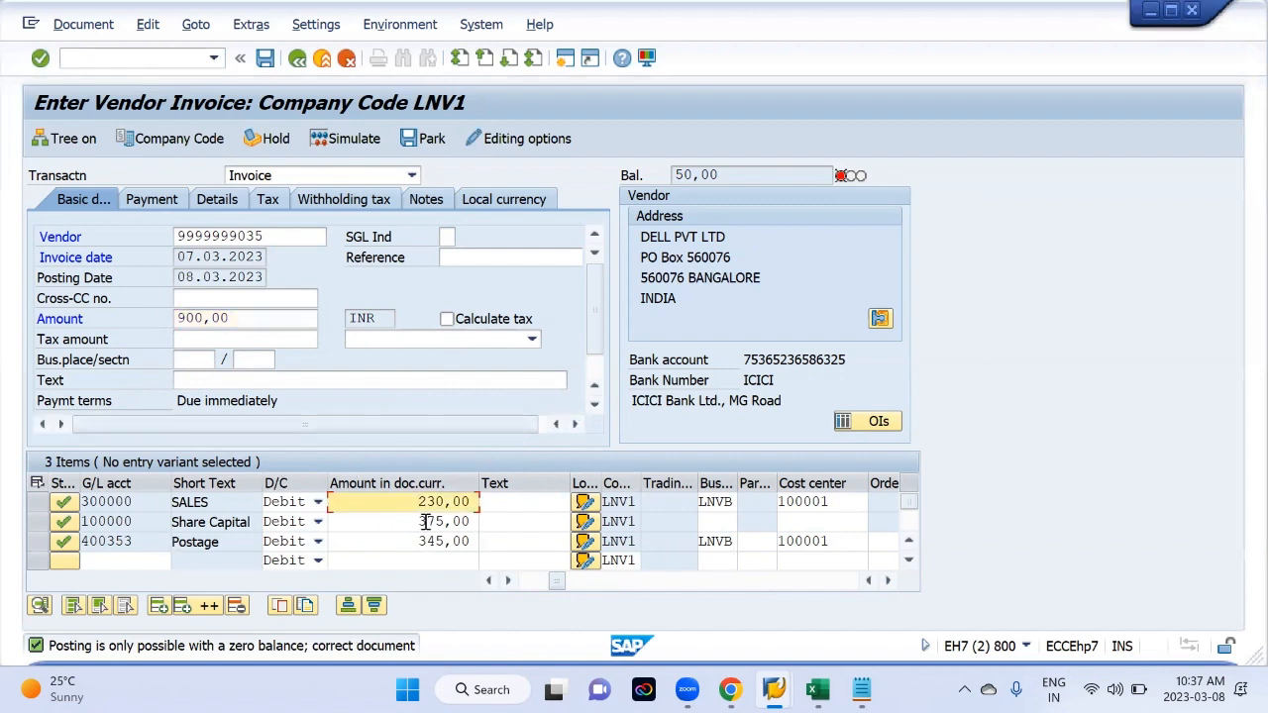
click(424, 521)
click(419, 542)
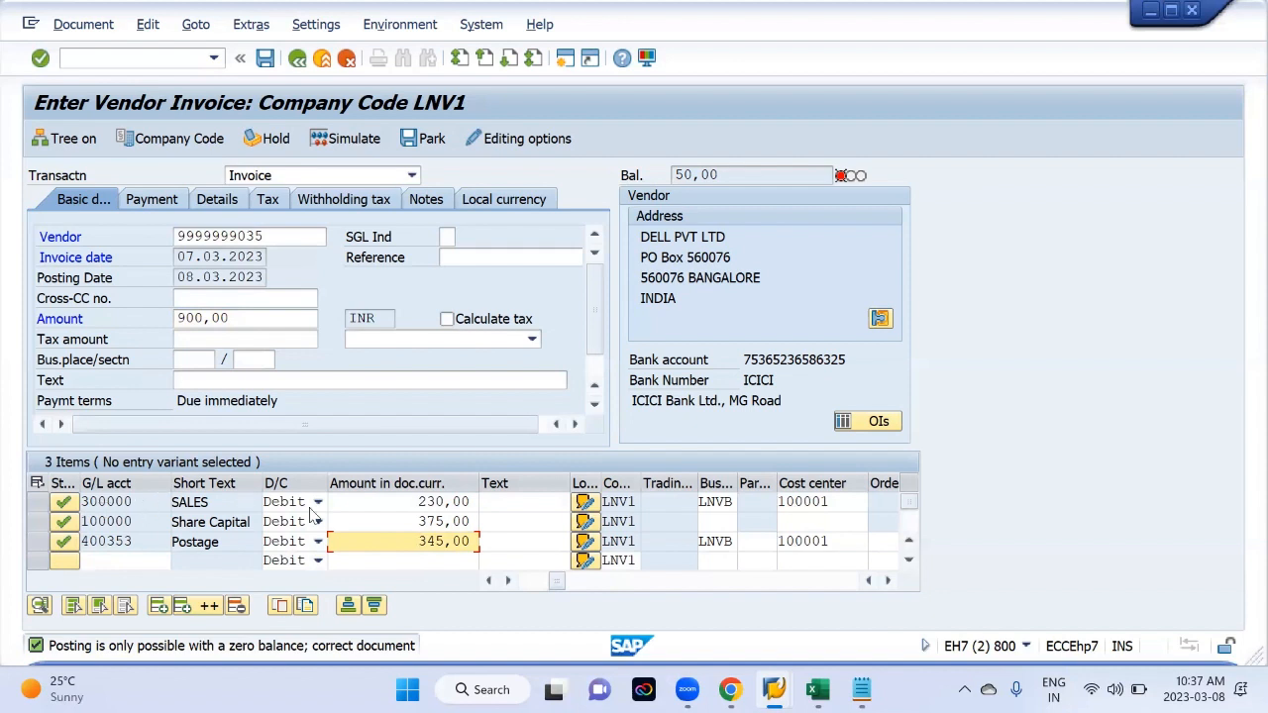
click(436, 502)
drag(437, 501, 447, 501)
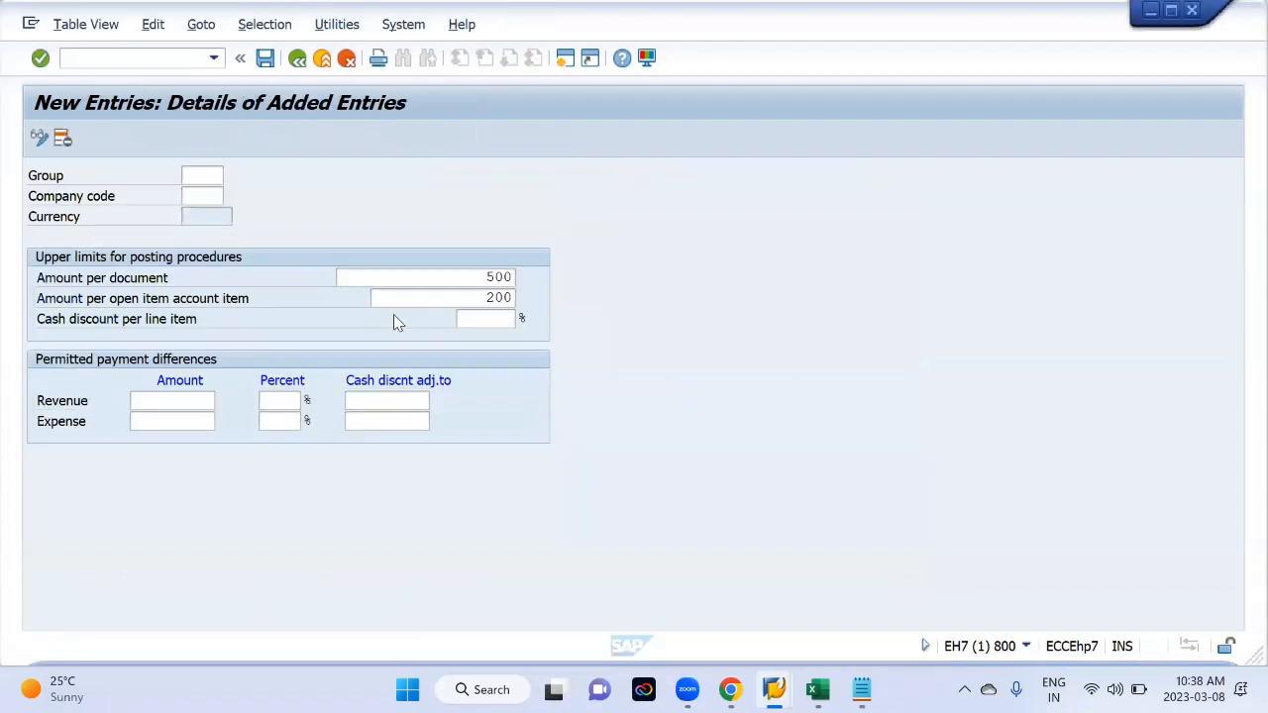
click(482, 302)
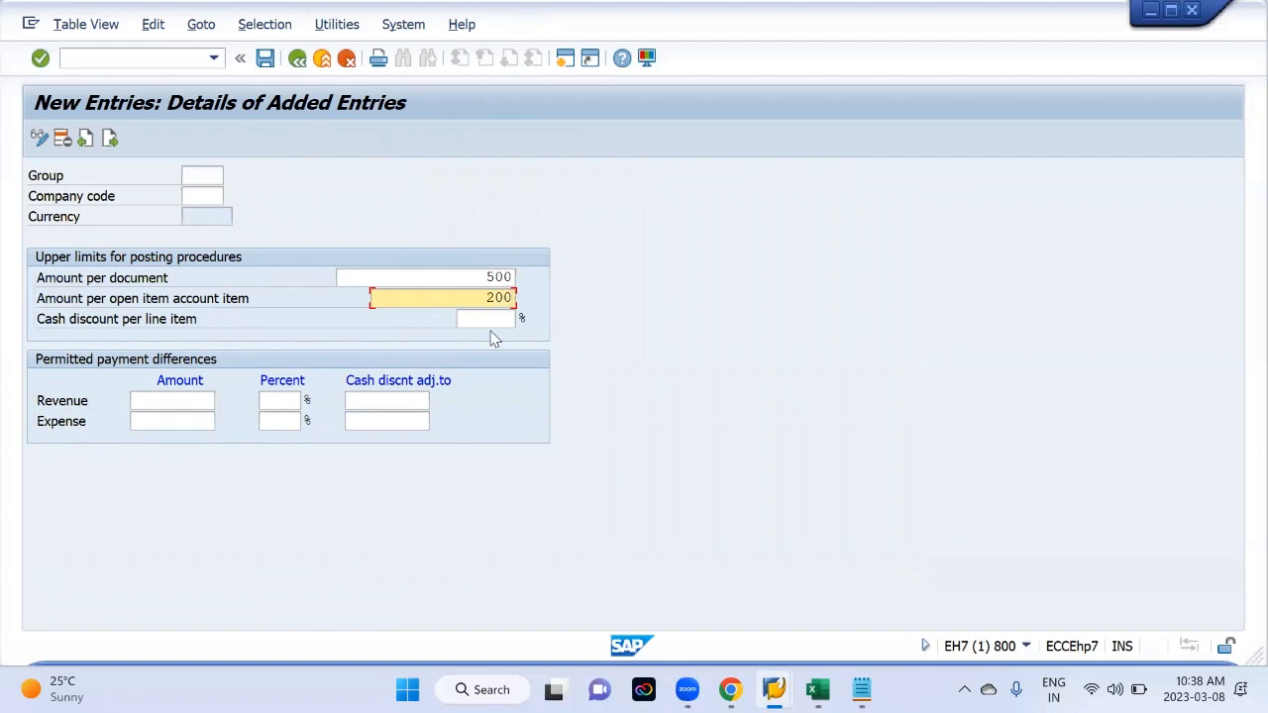
Return to the vendor invoice, set its payment terms to 0002, and examine the first cash discount percentage and days
click(490, 316)
key(alt+Tab)
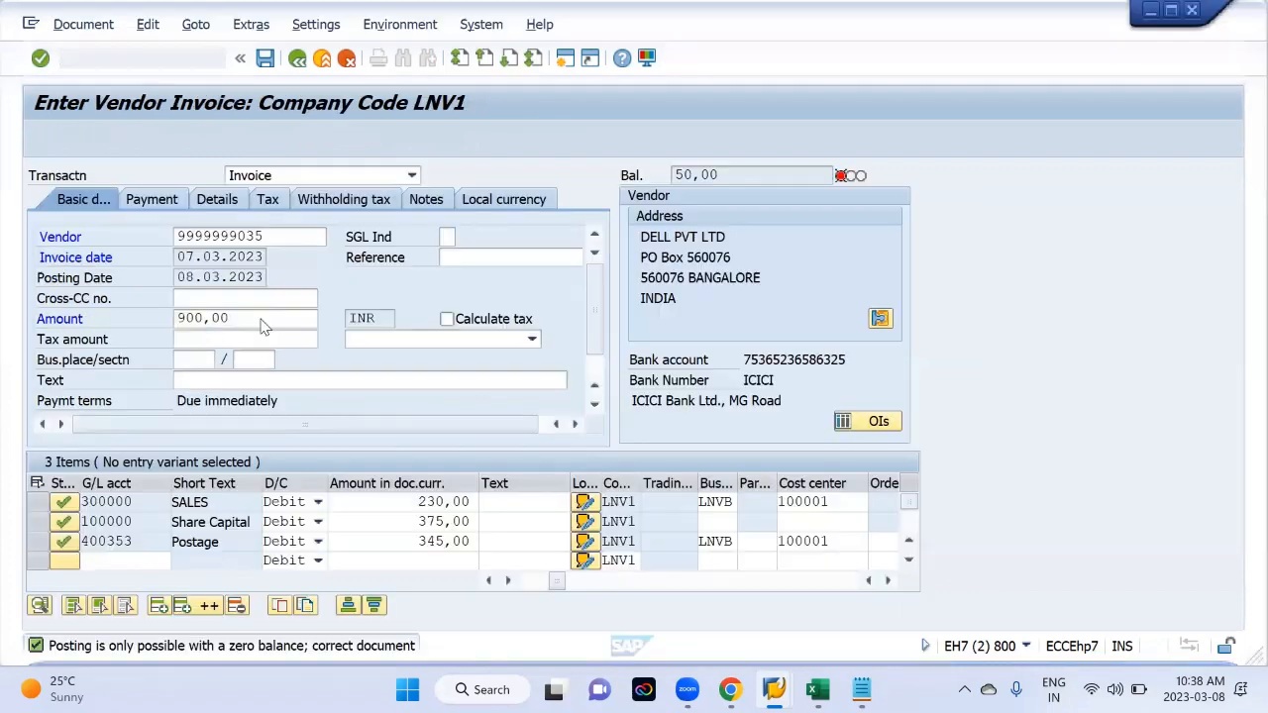
click(151, 199)
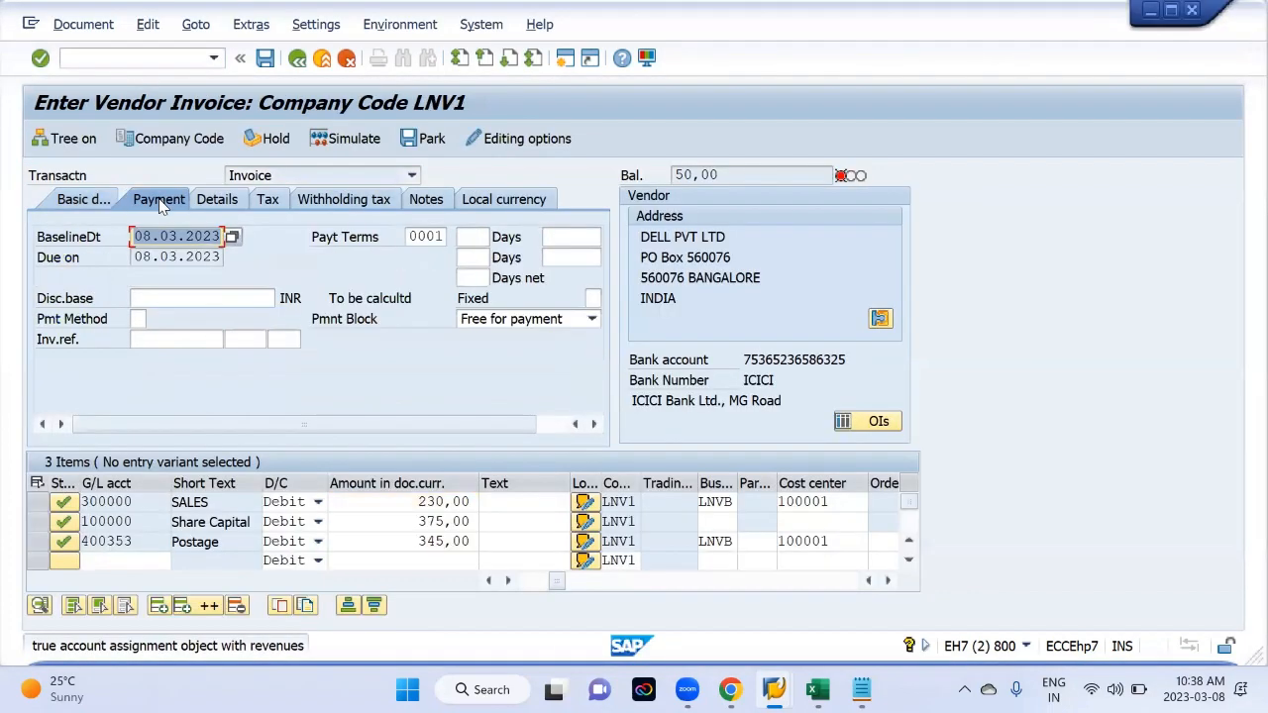
click(444, 239)
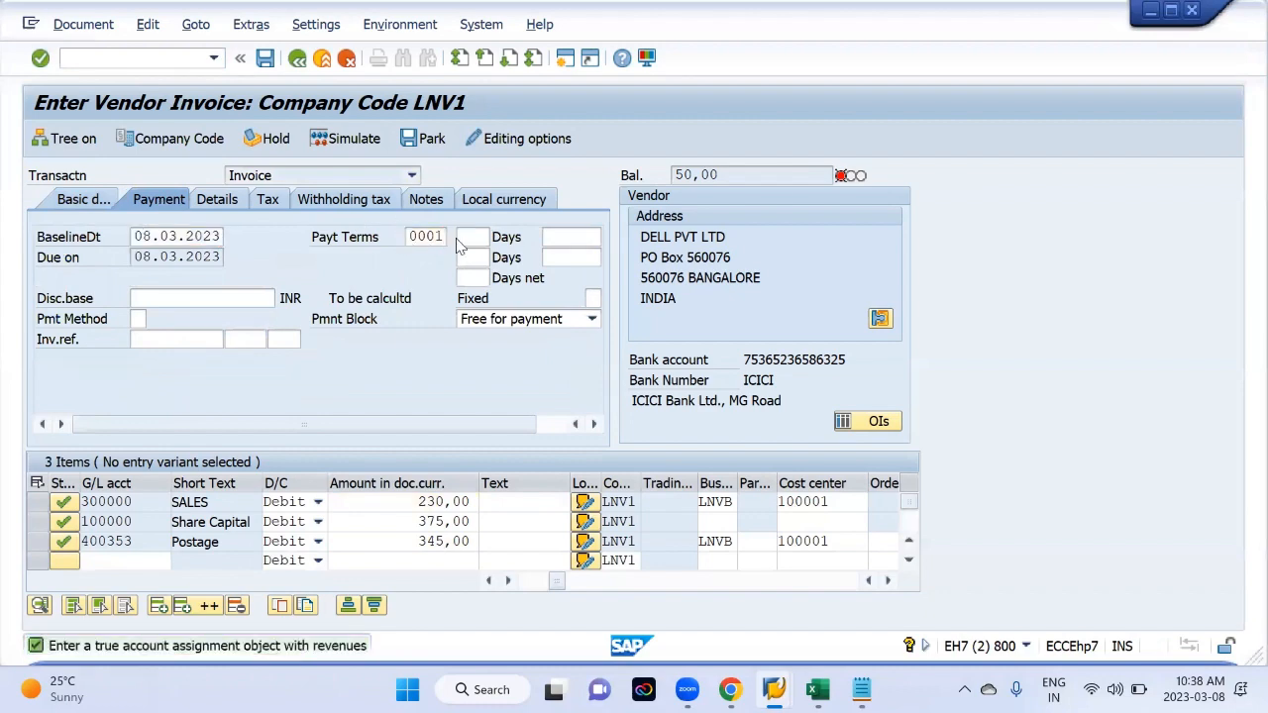
click(464, 237)
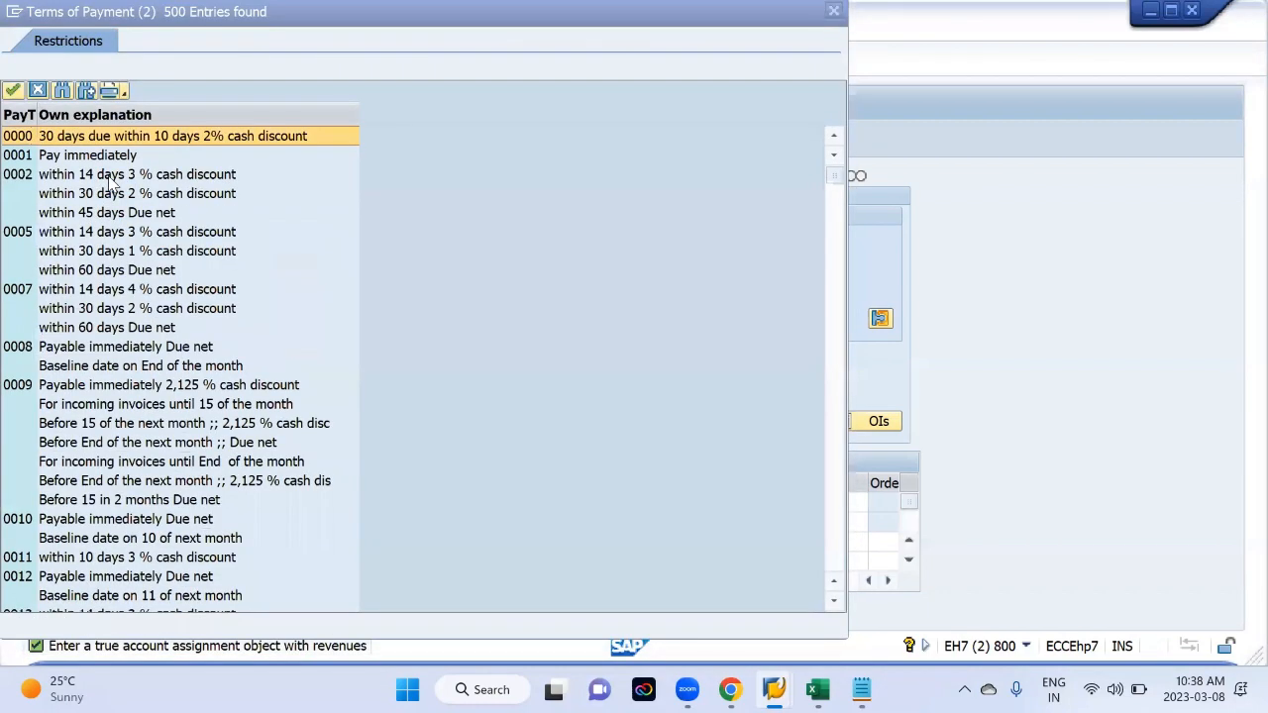
click(84, 174)
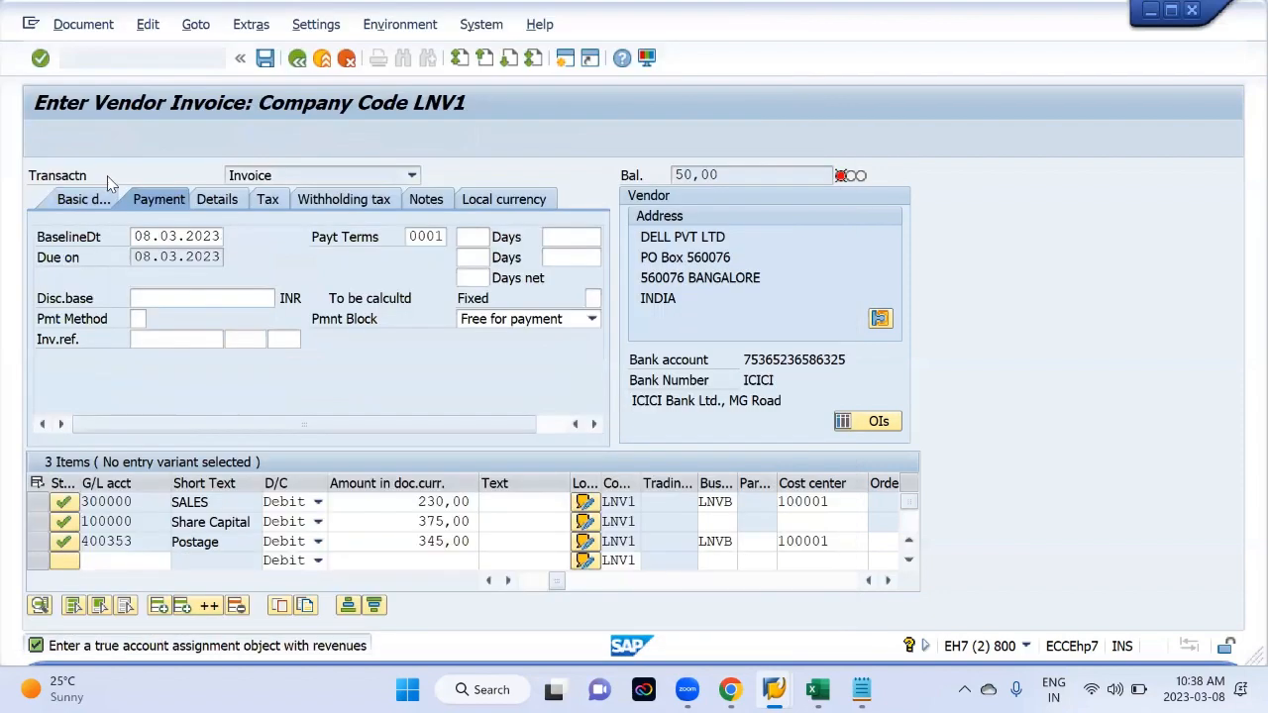
key(Return)
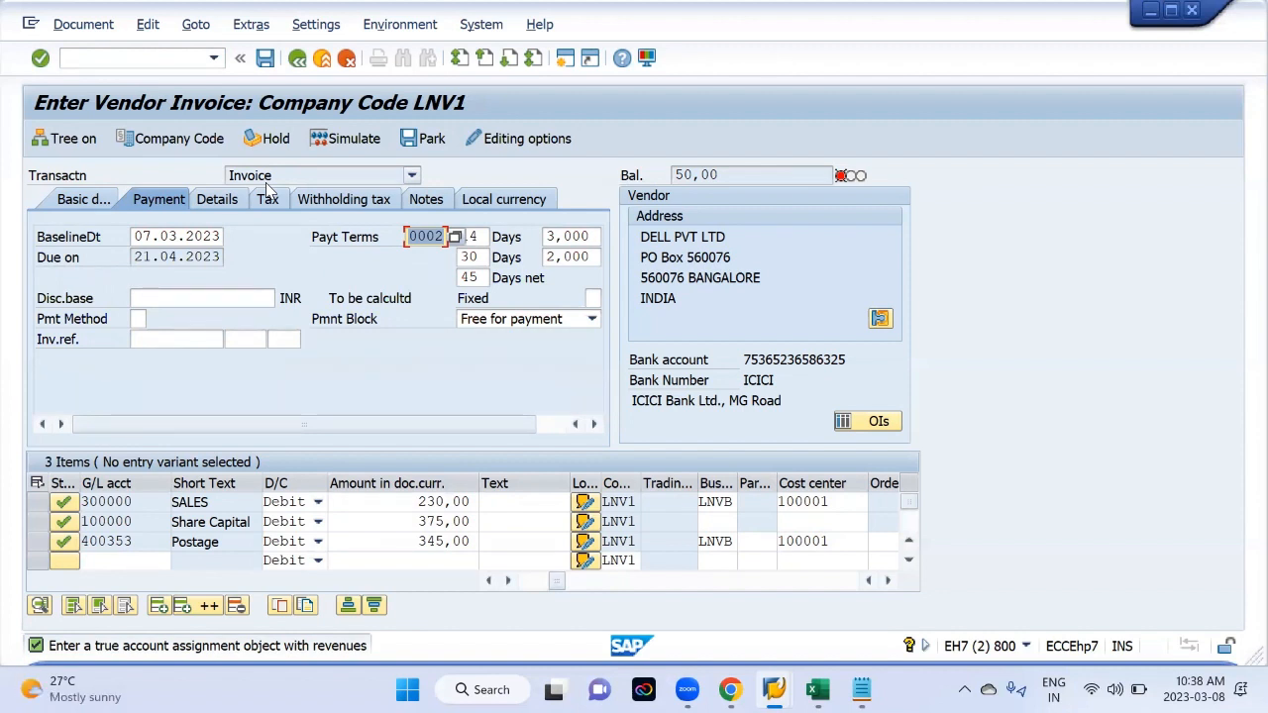
click(573, 238)
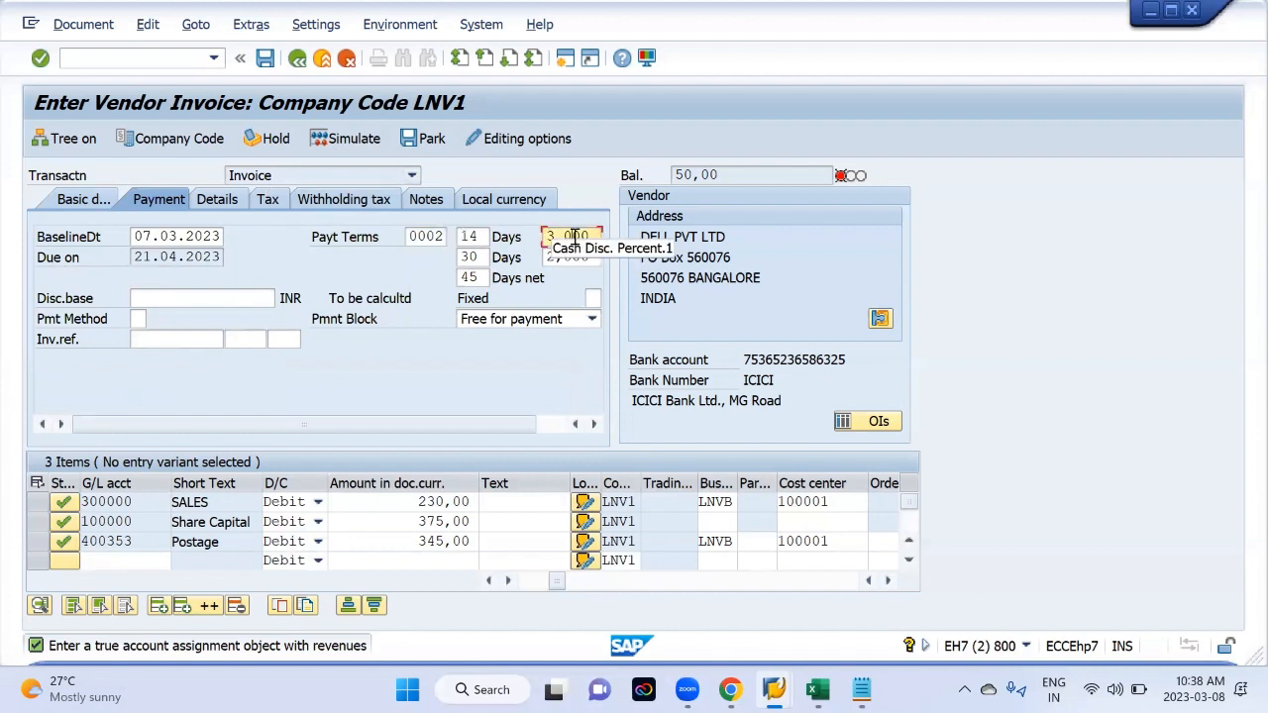
click(476, 237)
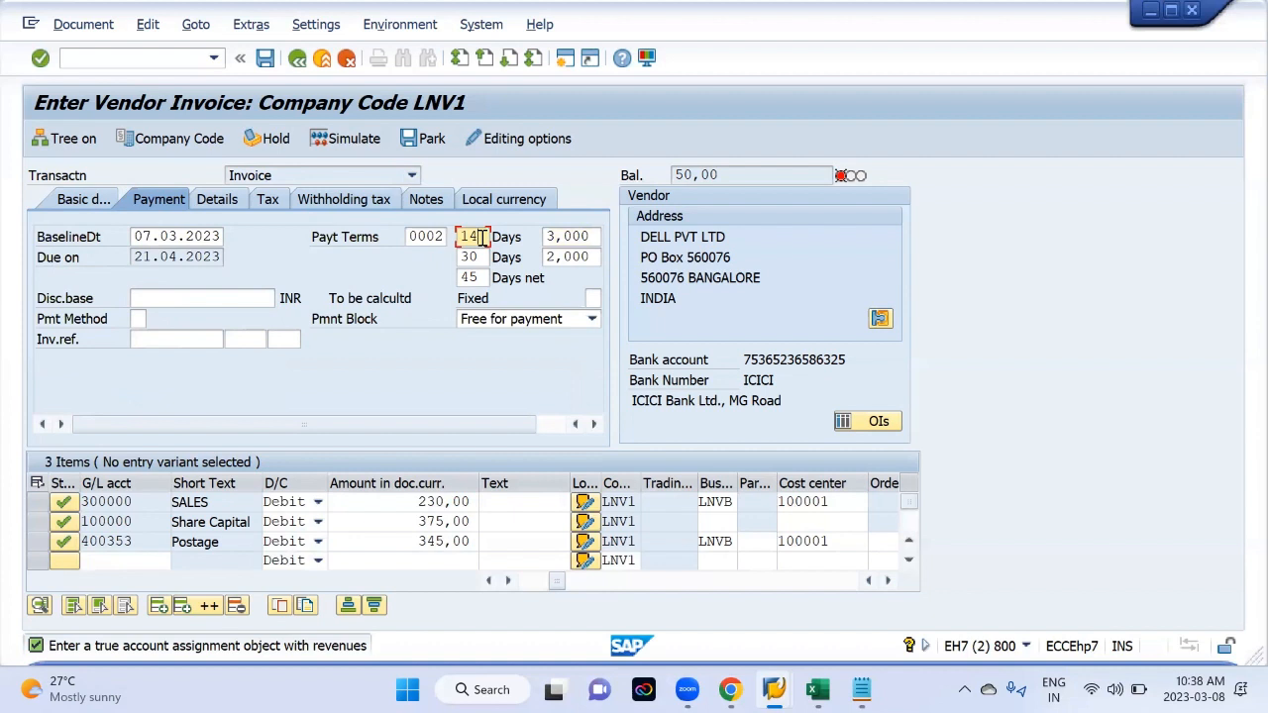
Review the invoice's first and second cash discount percentages, their day periods and the net payment period
click(599, 236)
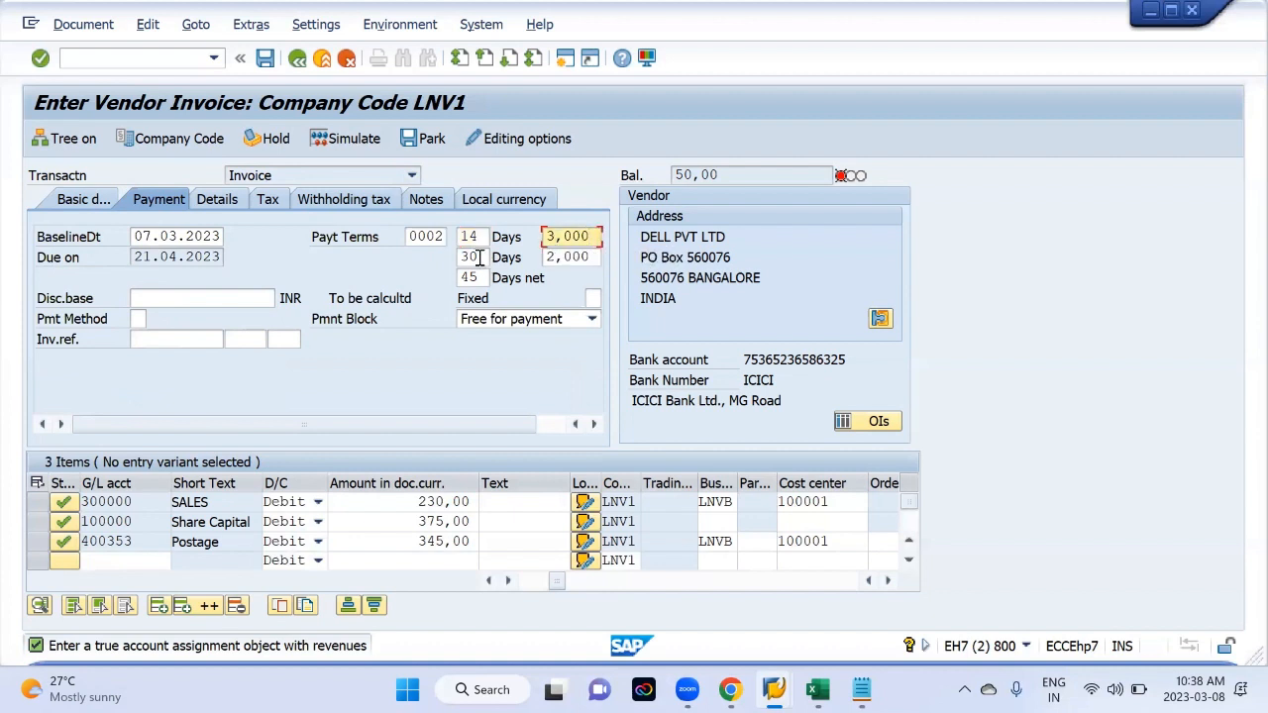
click(473, 256)
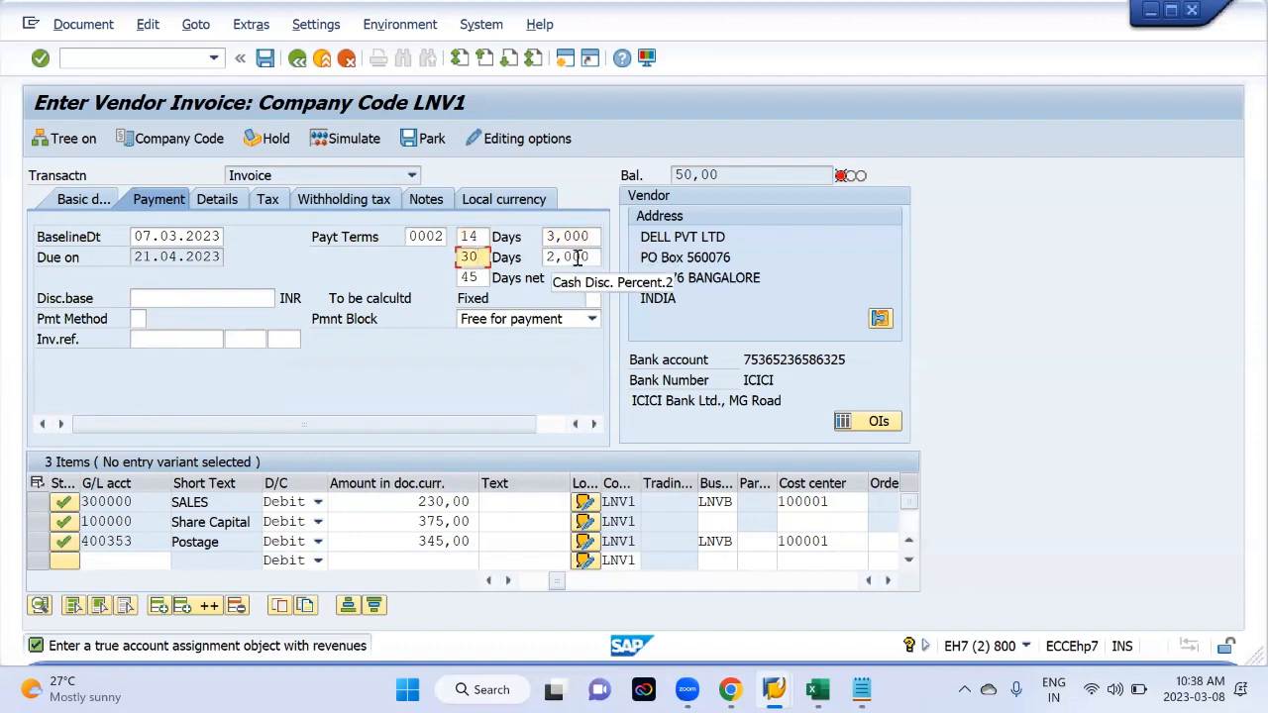
click(578, 257)
click(473, 277)
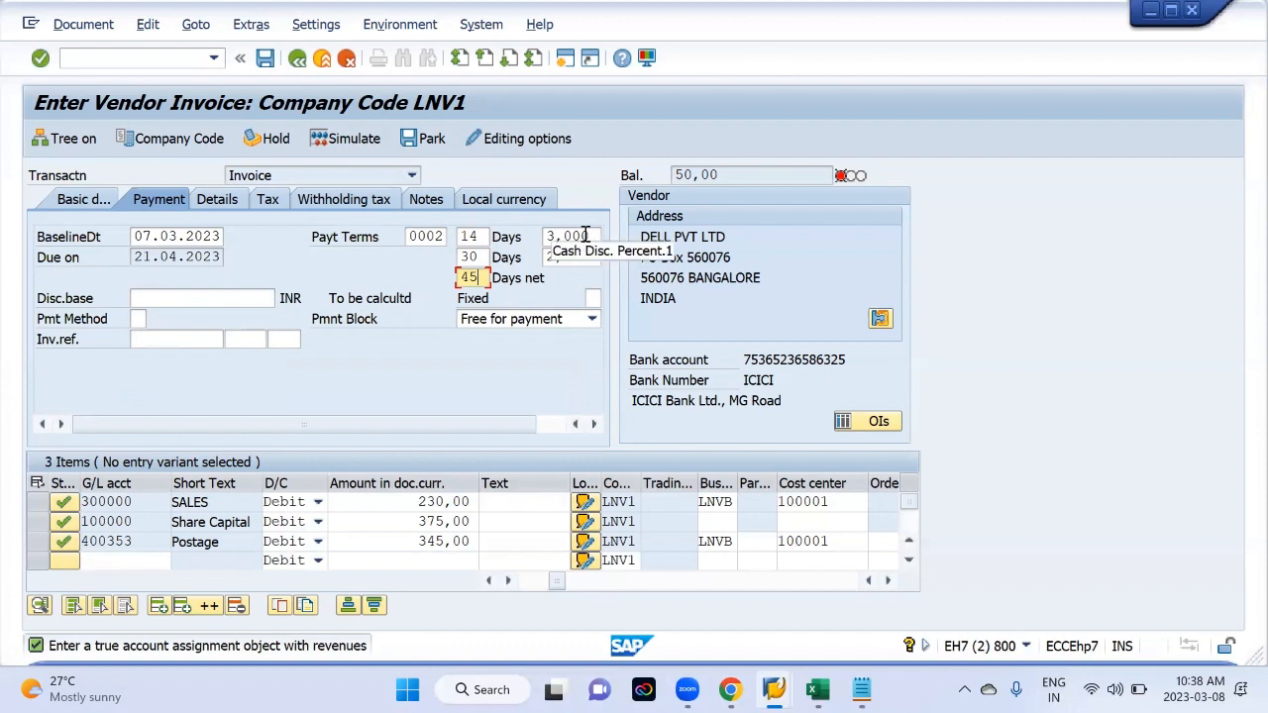
click(468, 257)
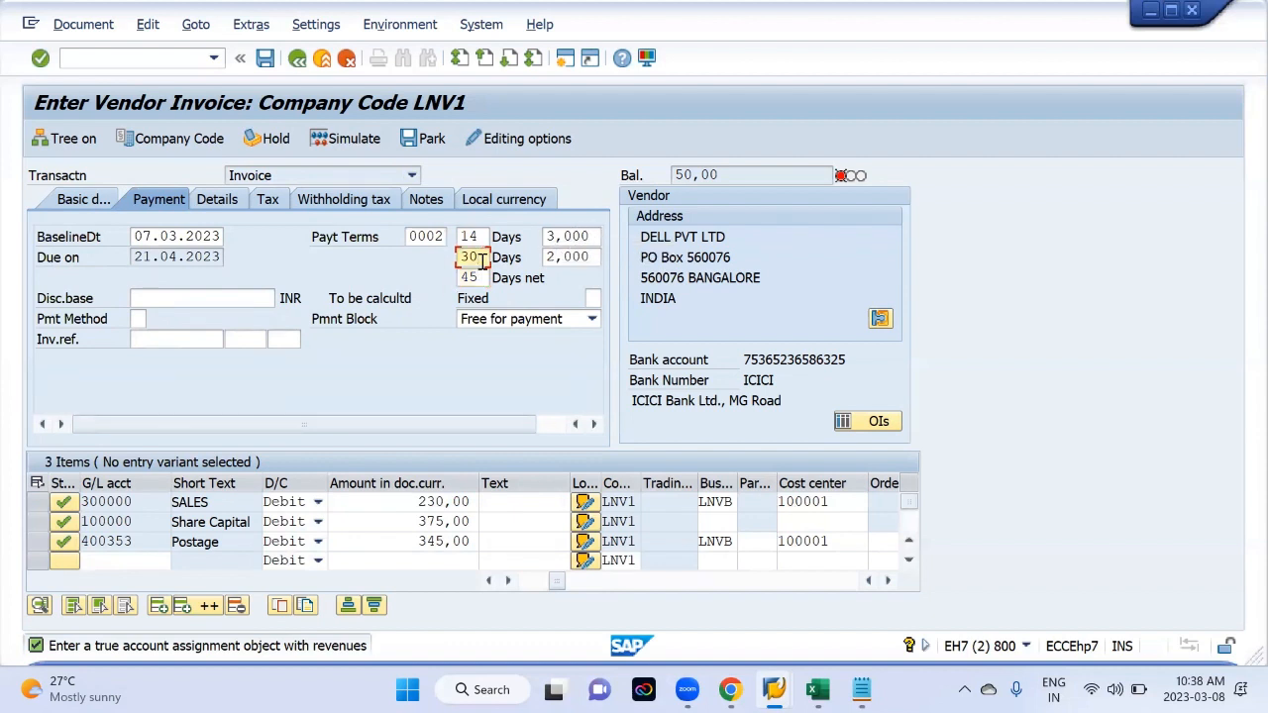
click(597, 257)
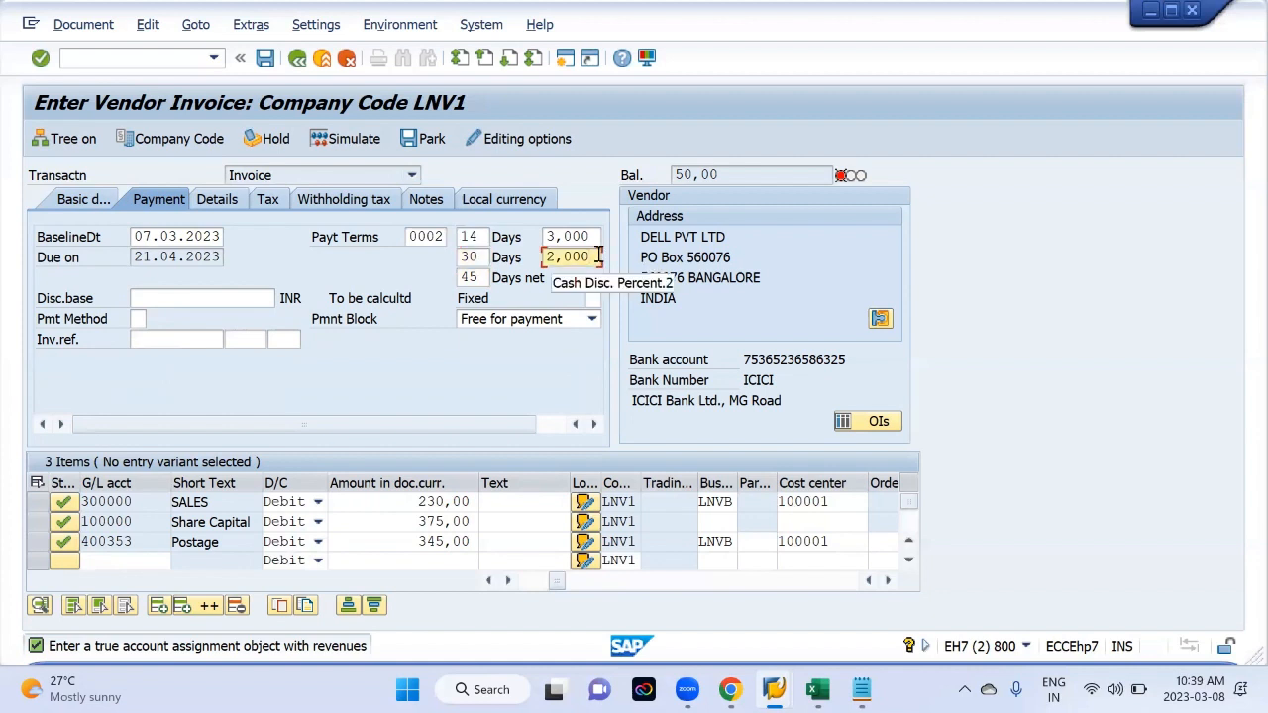
click(571, 238)
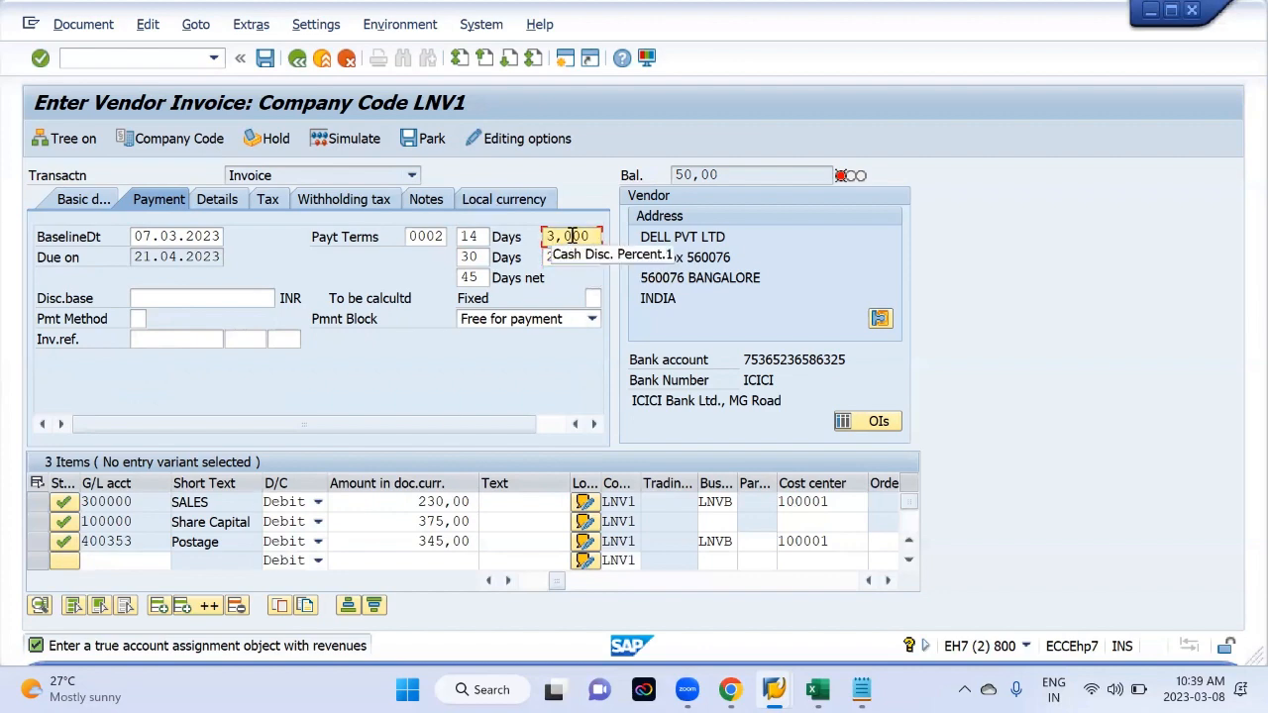
Set the cash discount per line item to 1 percent in the posting-limits entry and compare it with the vendor invoice's discount terms and line items
key(alt+Tab)
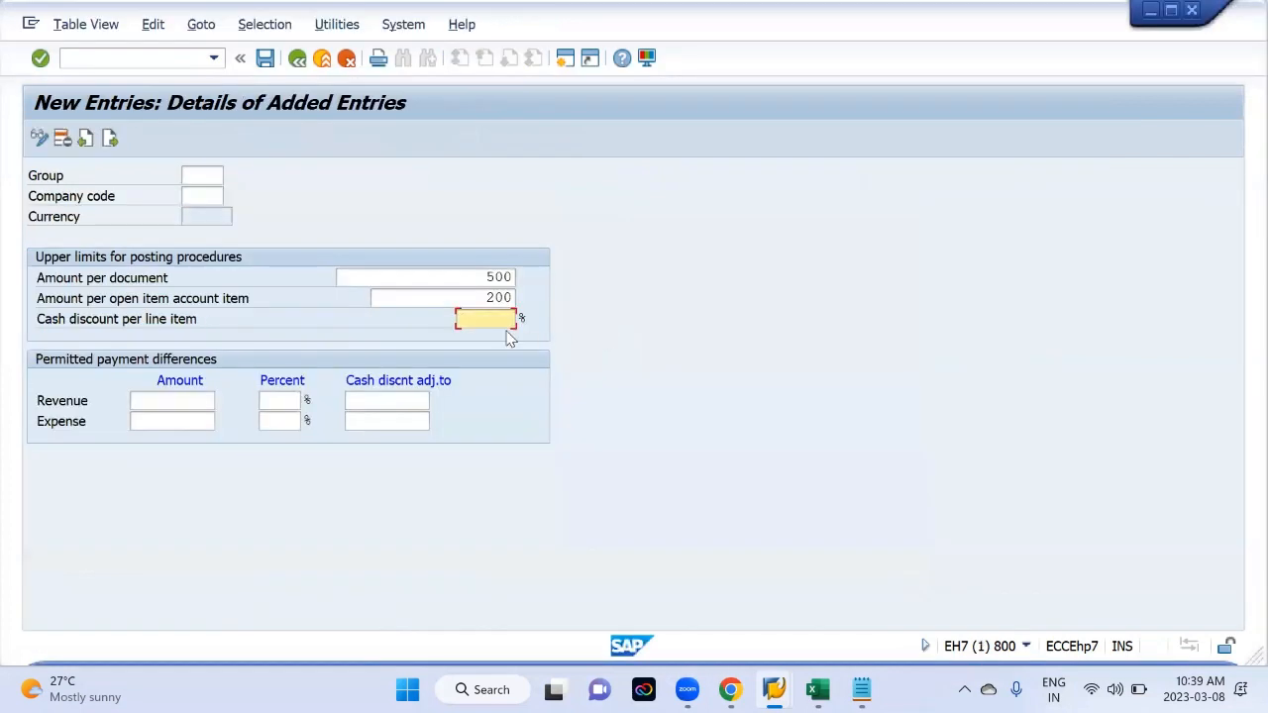
text(1)
key(alt+Tab)
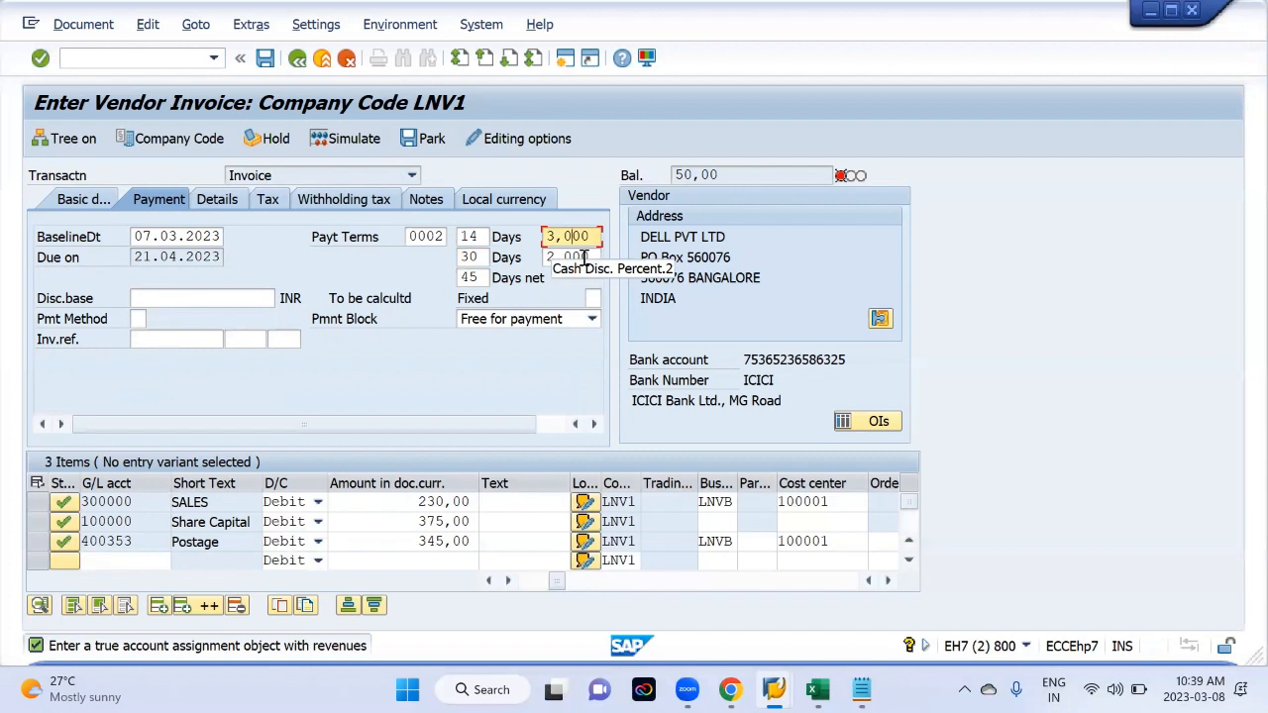
key(alt+Tab)
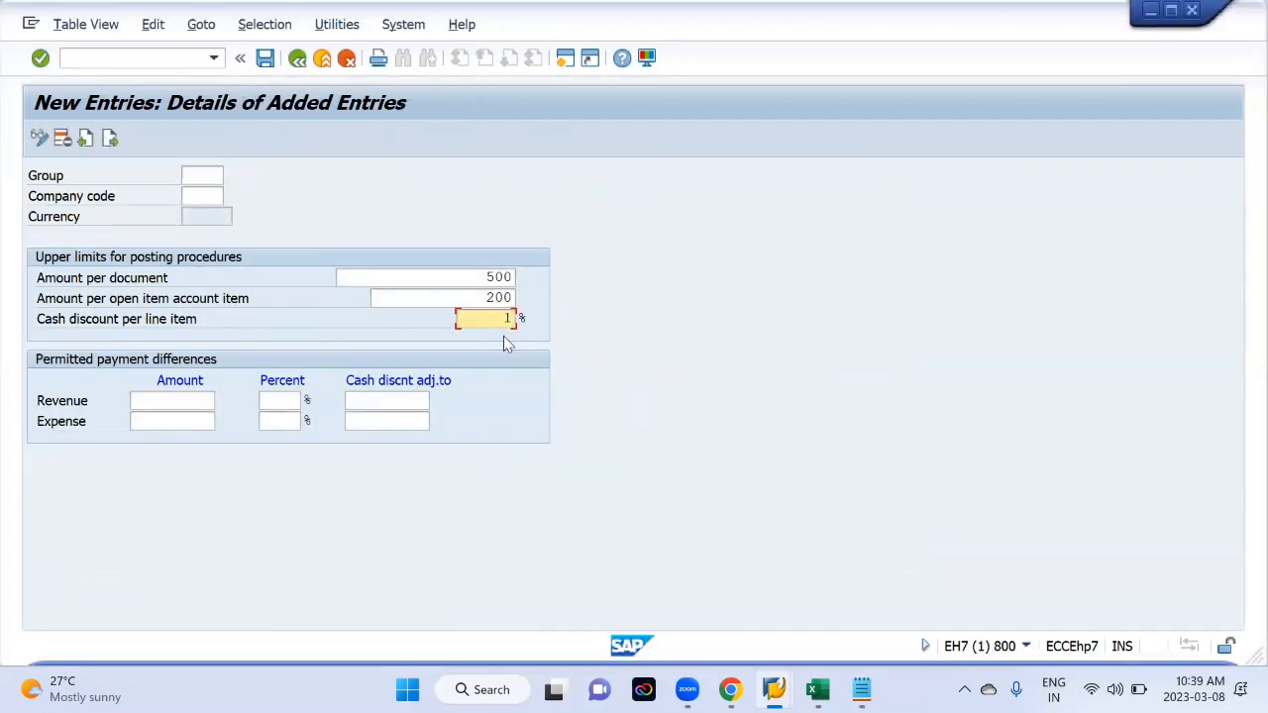
key(alt+Tab)
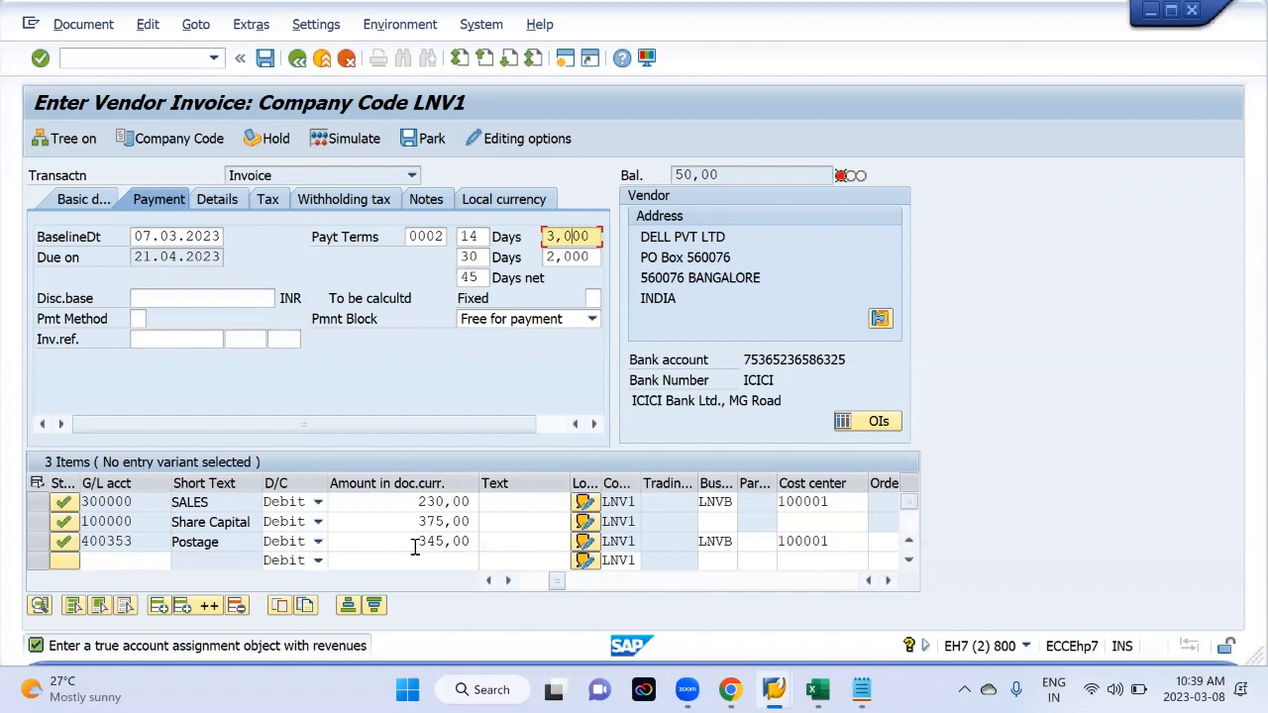
key(alt+Tab)
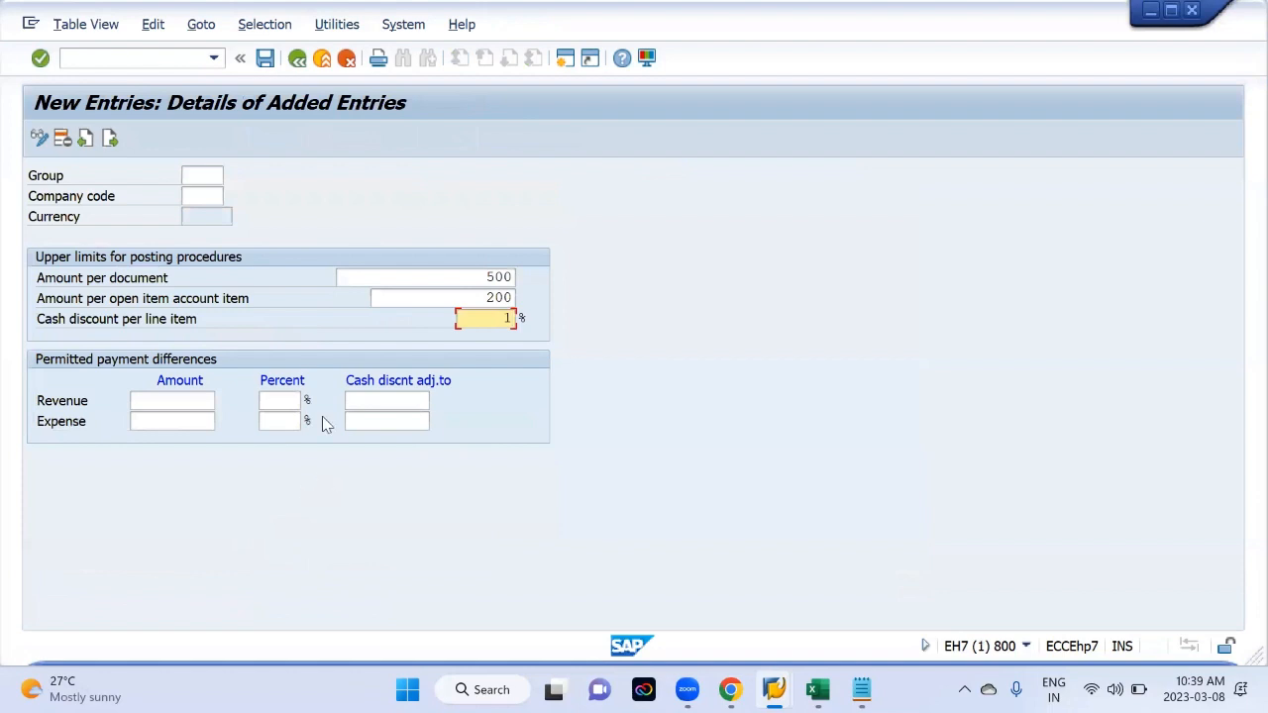
Enter company code MML1 in the new tolerance group entry
click(193, 195)
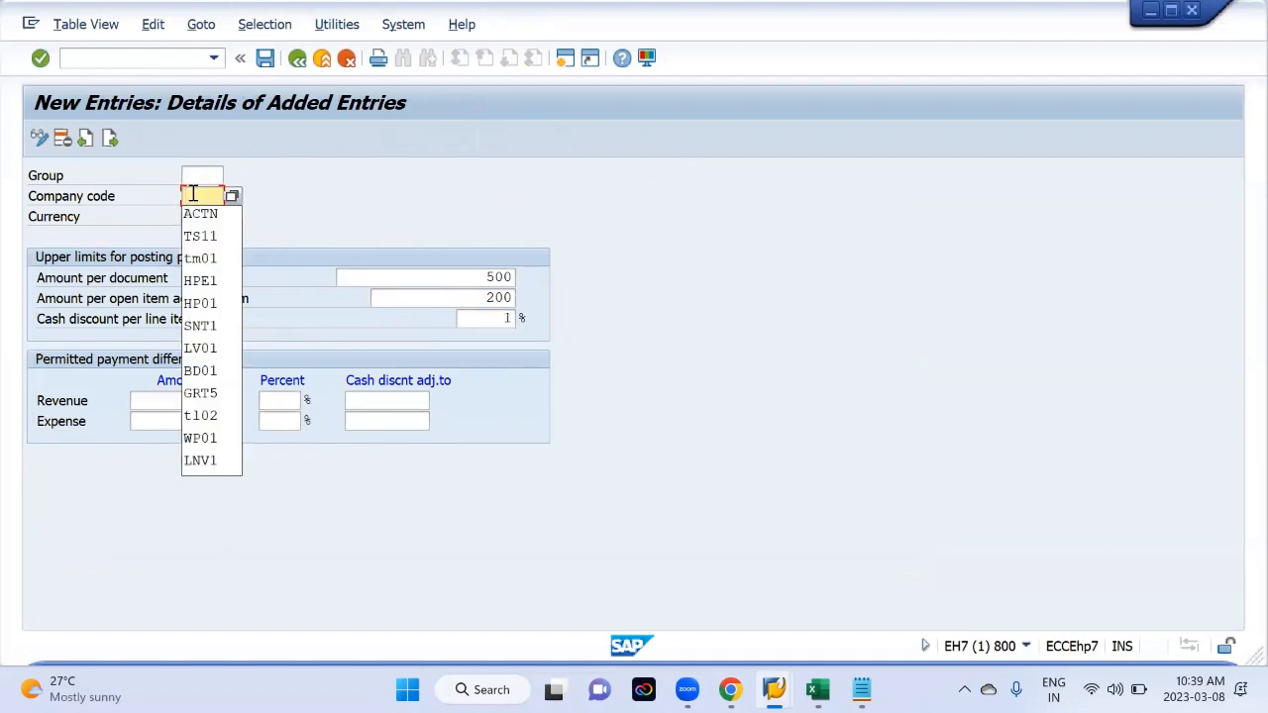
text(MML)
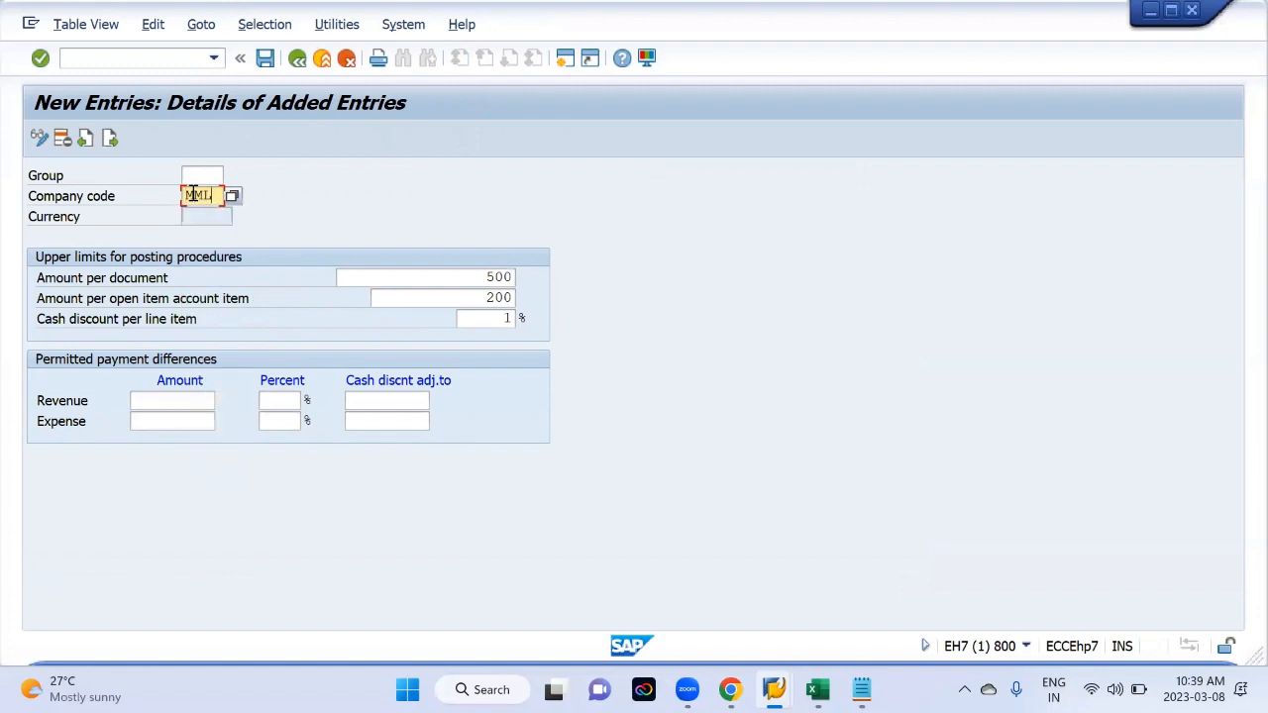
text(1)
Replace the upper limits for amount per document and amount per open item account item with 99999999 each
click(446, 278)
key(Delete)
key(Delete)
key(Delete)
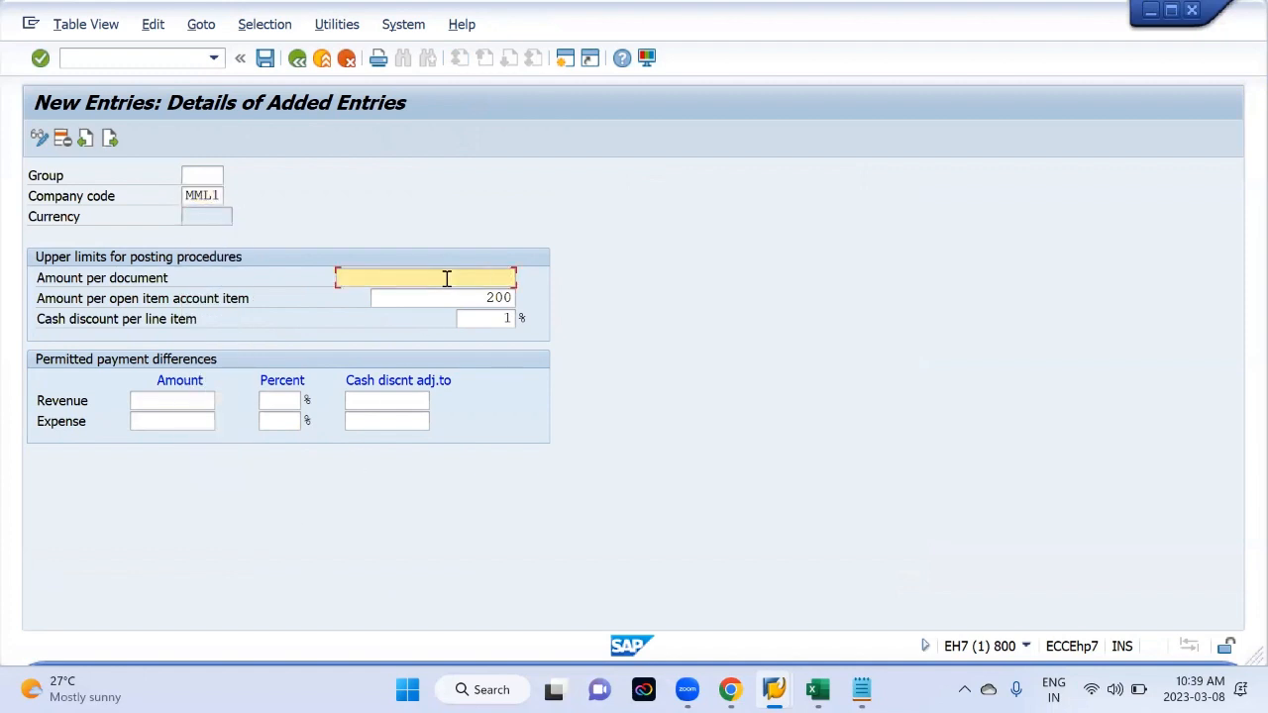
key(BackSpace)
key(Down)
key(Return)
key(Tab)
key(BackSpace)
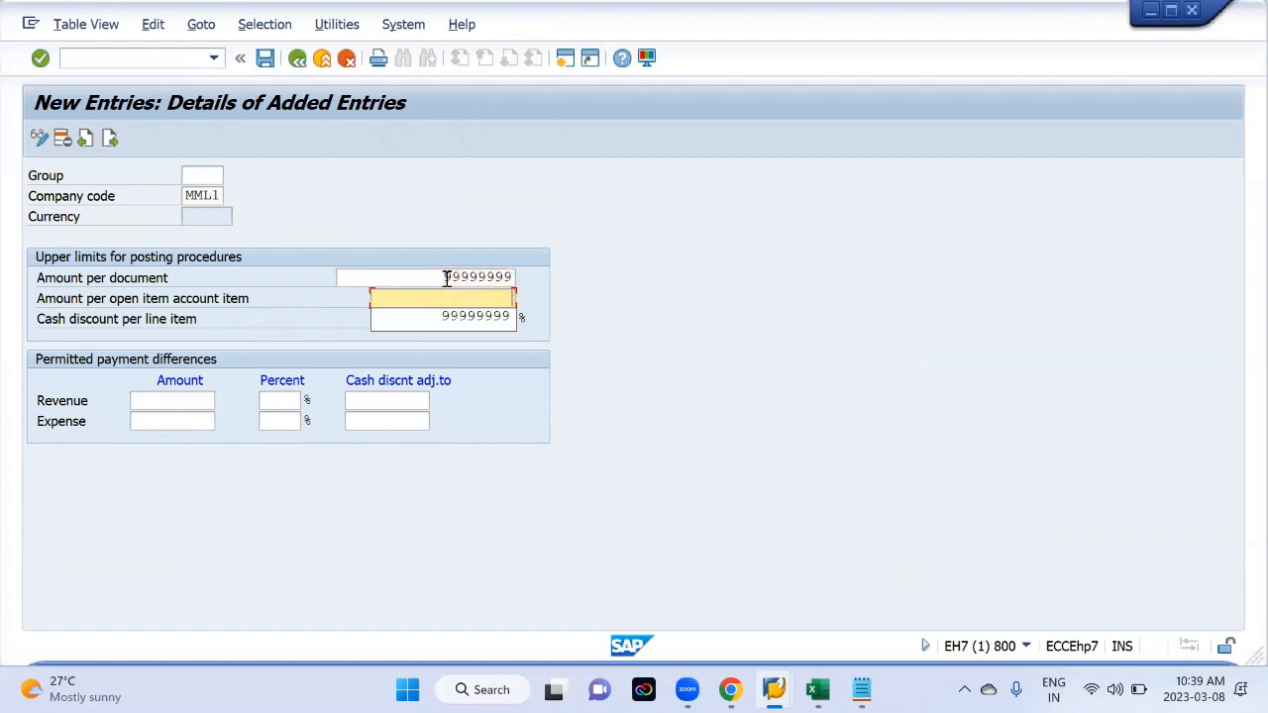
key(Down)
key(Return)
Set the cash discount per line item to 5 percent and validate the entry
key(Tab)
key(BackSpace)
key(Down)
key(Return)
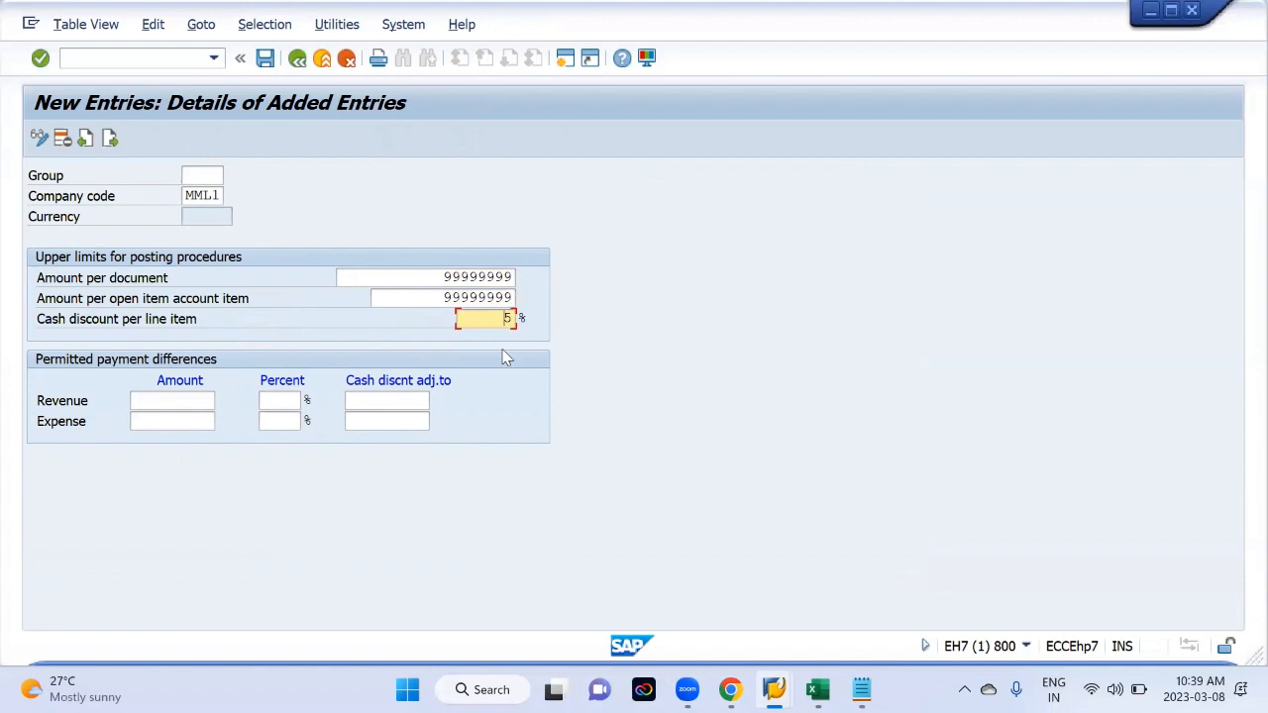
key(Return)
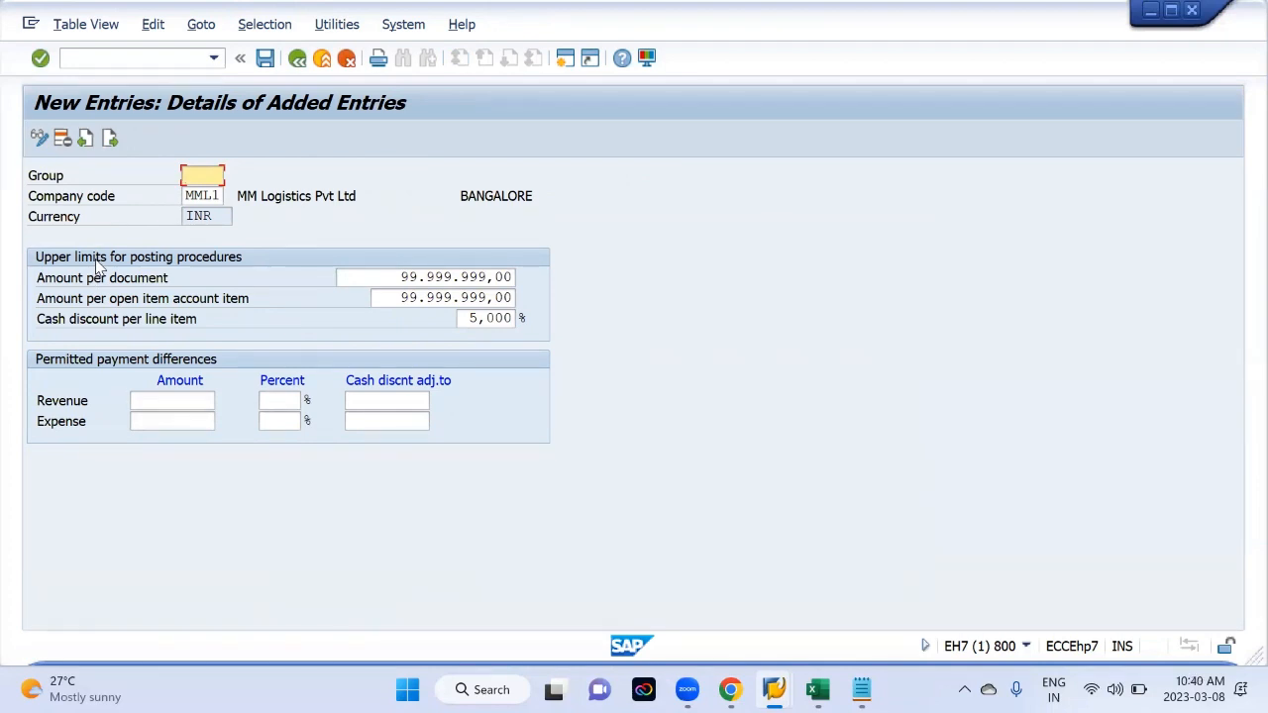
click(431, 281)
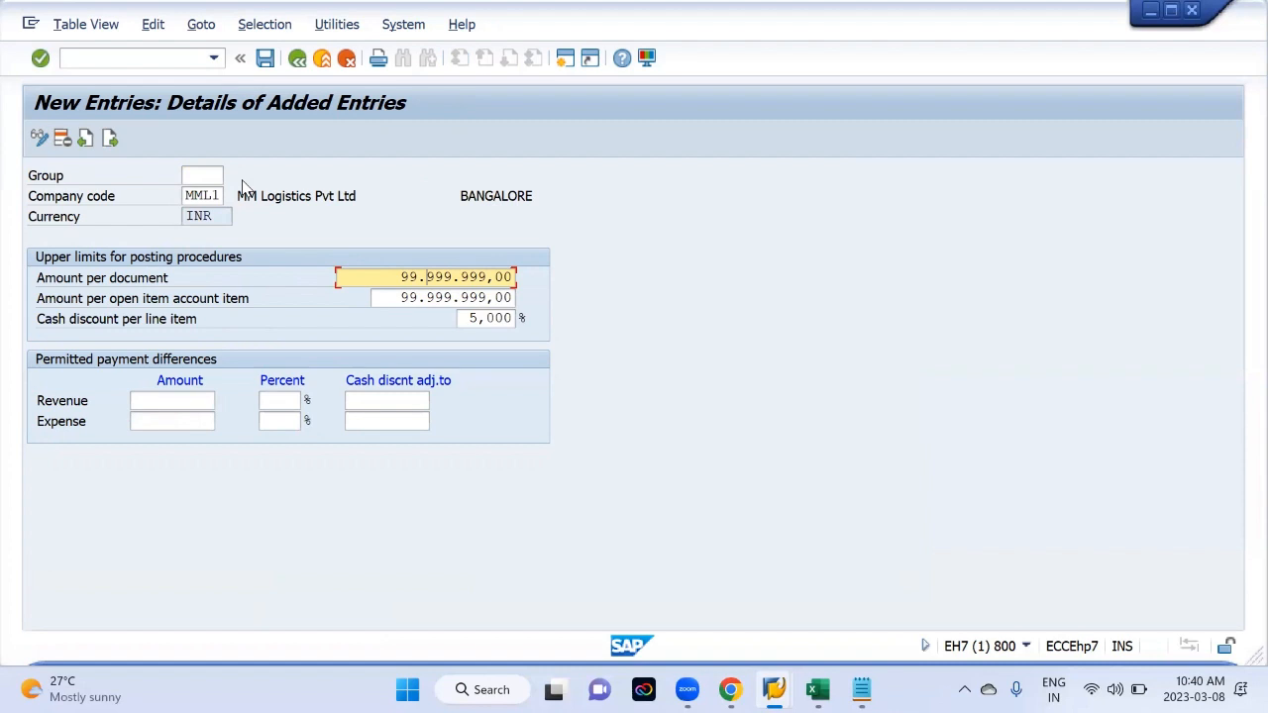
click(201, 175)
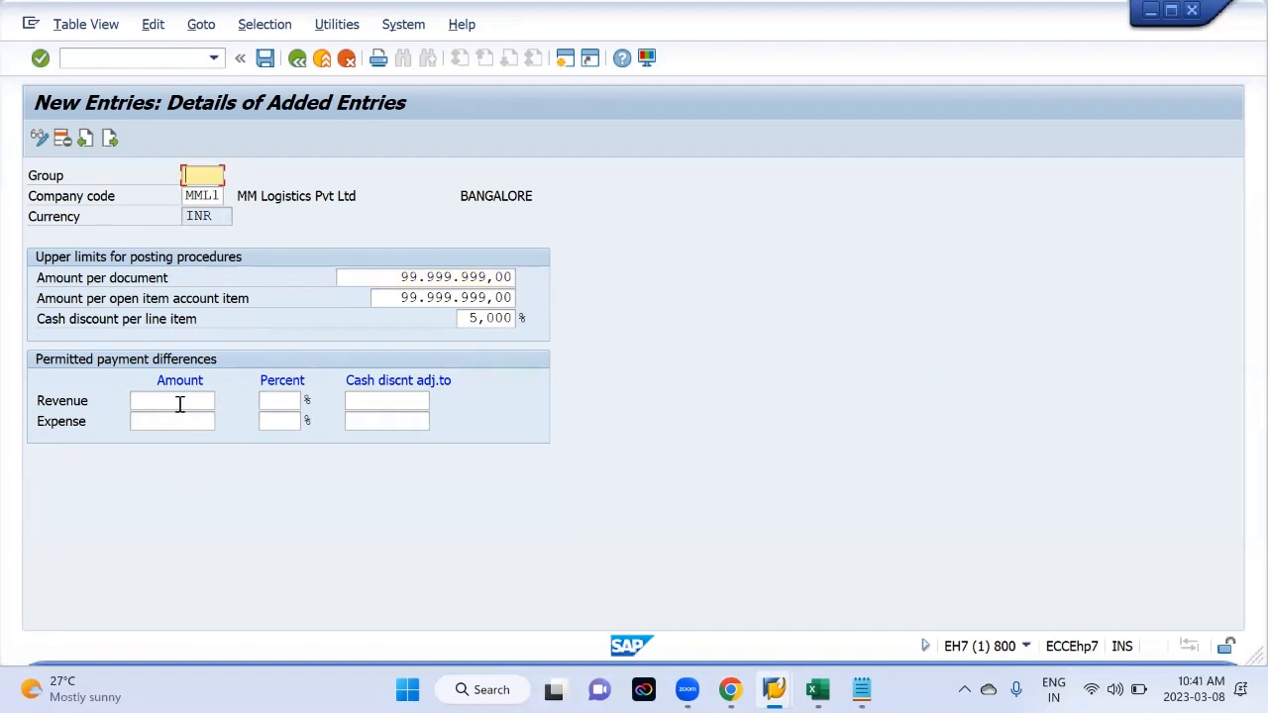
key(alt+Tab)
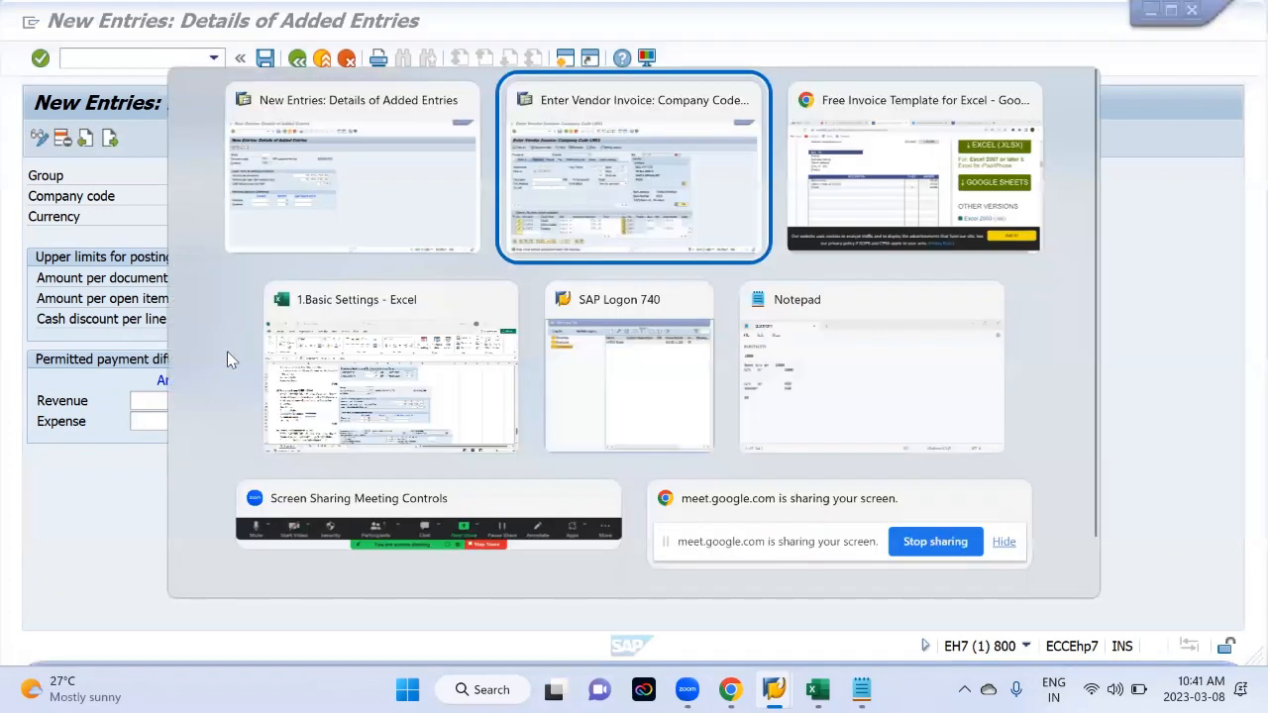
key(Escape)
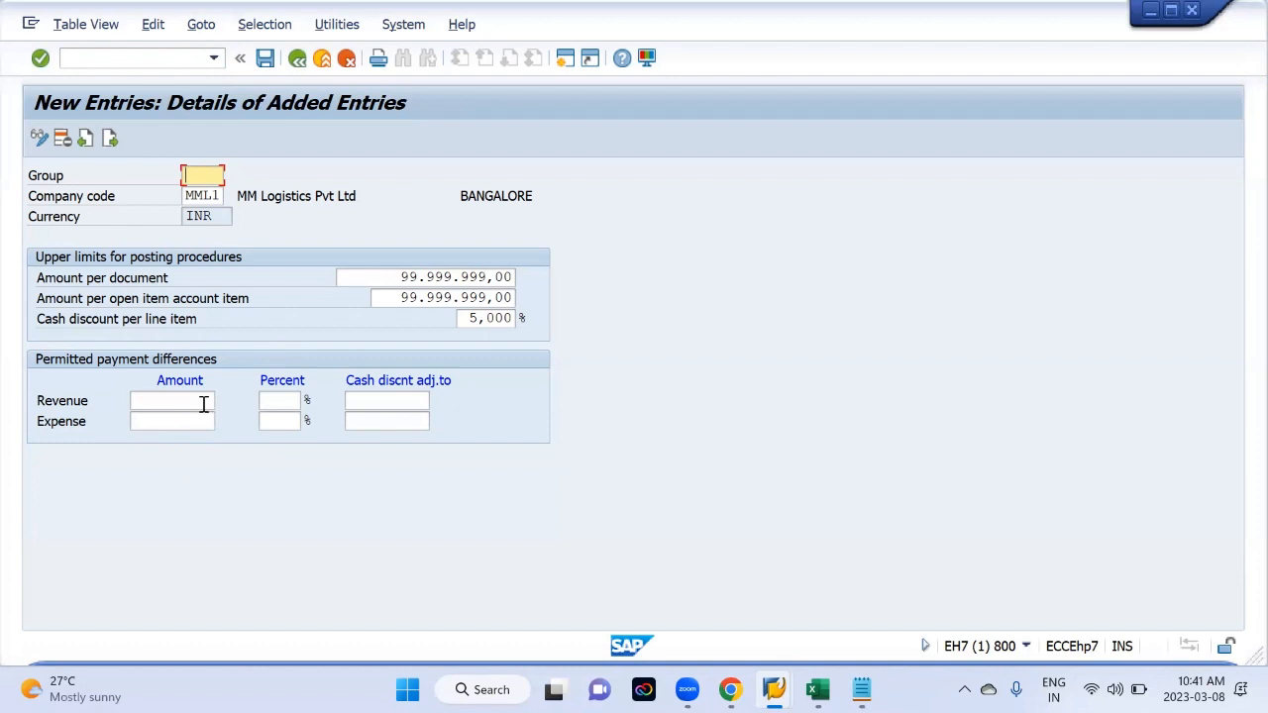
Set the permitted payment difference amounts for revenue and expense to 100 each
click(203, 404)
click(208, 417)
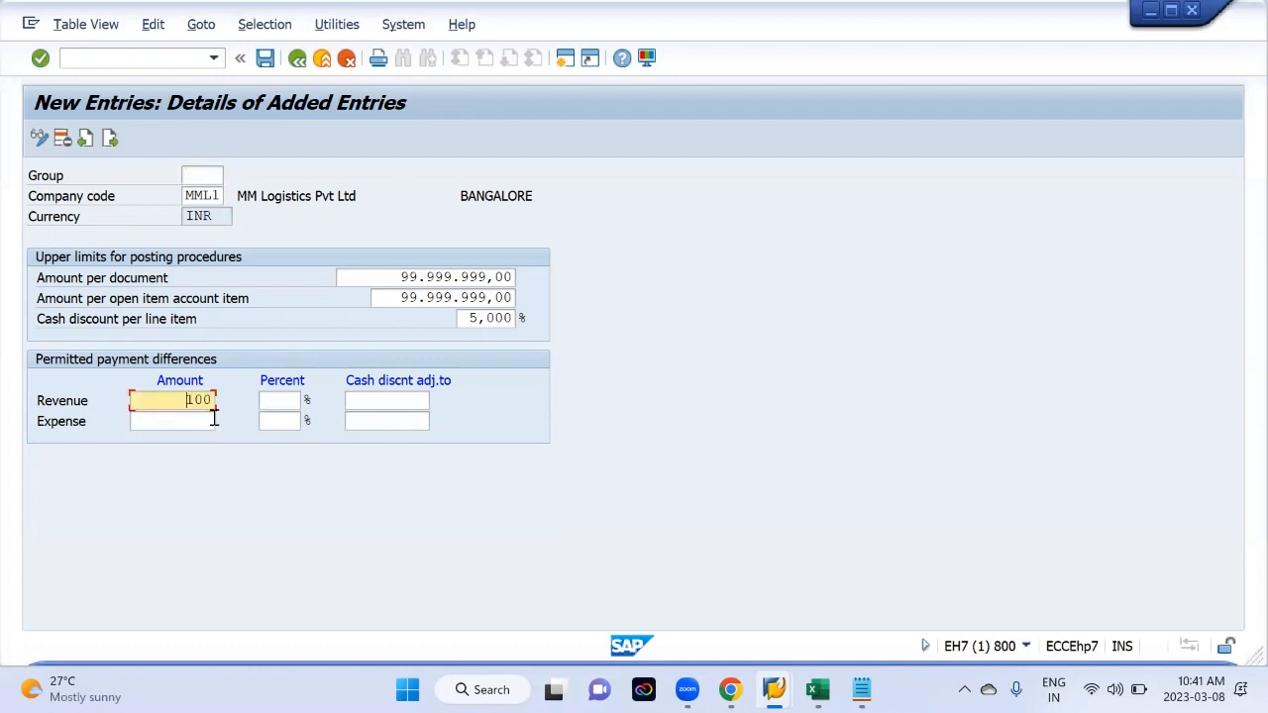
click(207, 421)
click(203, 439)
Set the permitted revenue and expense percentages to 10 each and save the entry under the MM Logistics customizing request
click(282, 400)
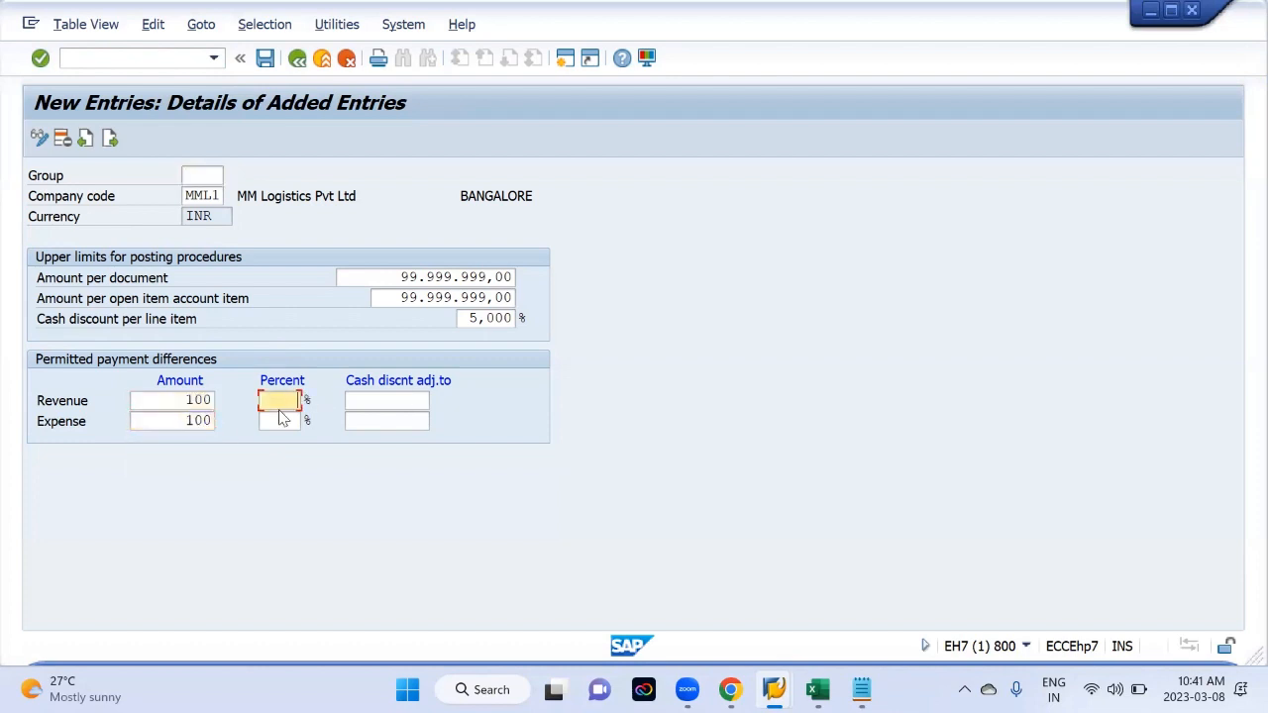
text(10)
click(278, 421)
text(10)
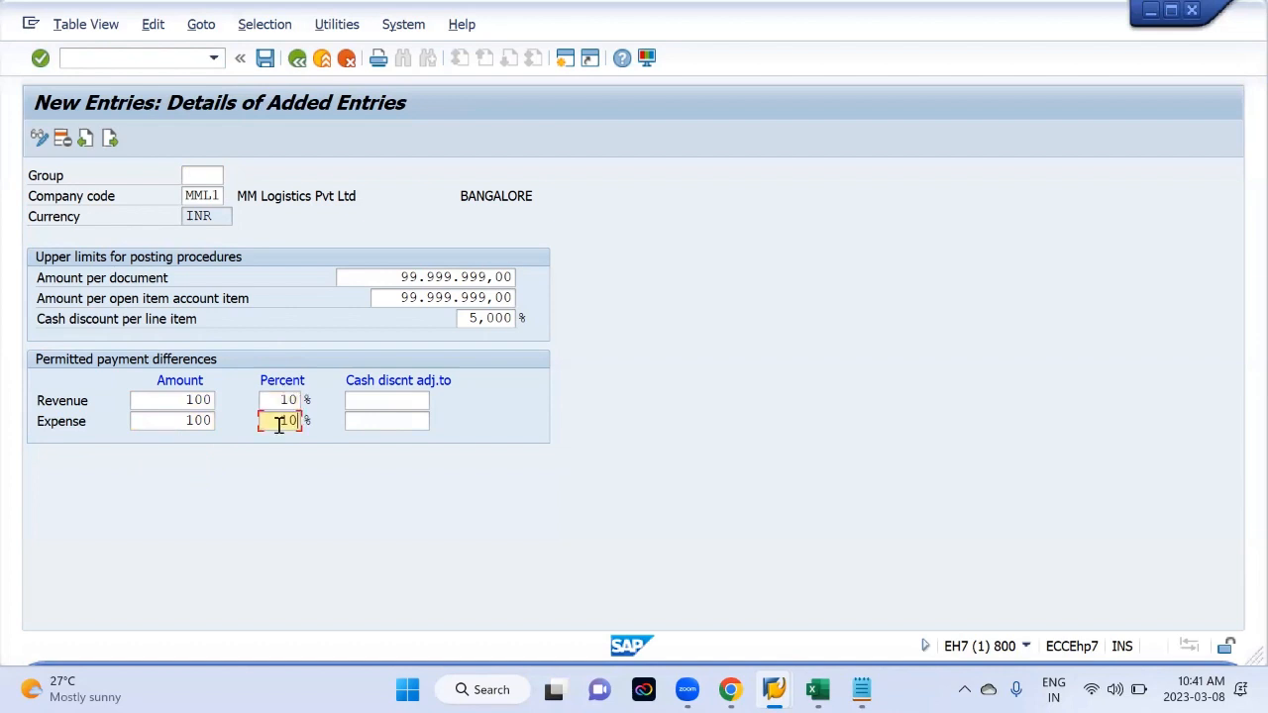
key(Return)
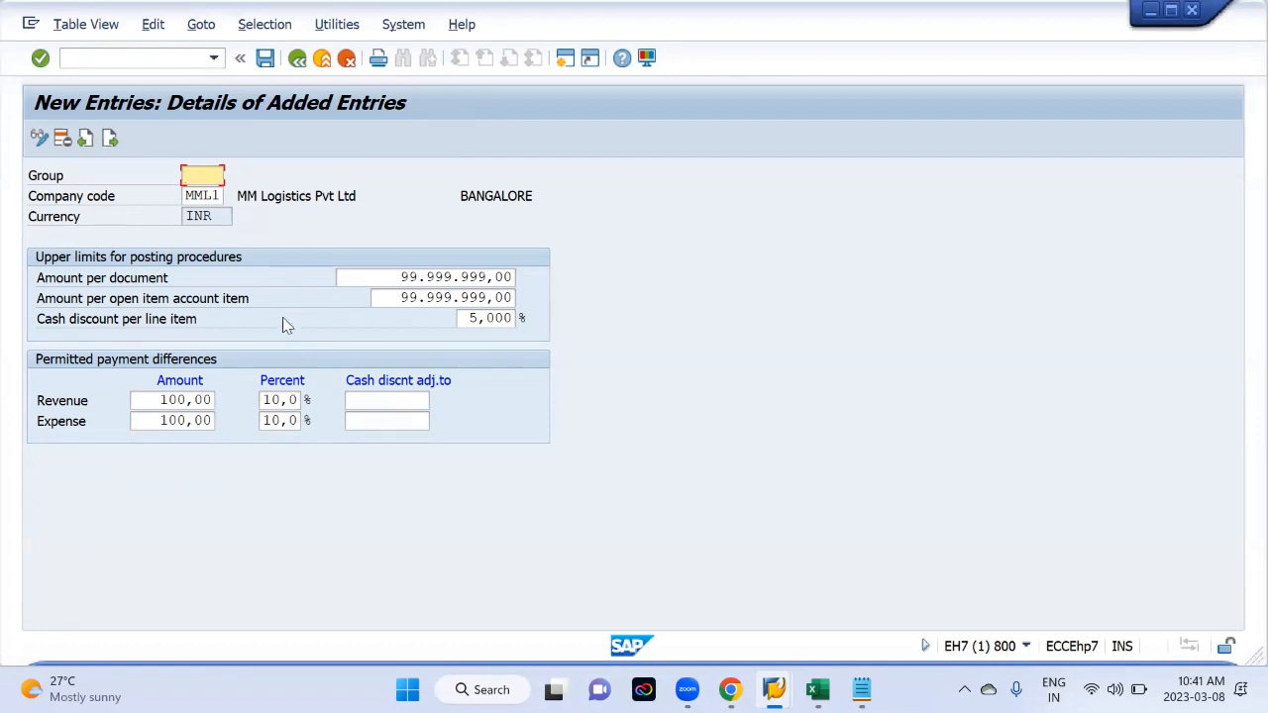
click(265, 57)
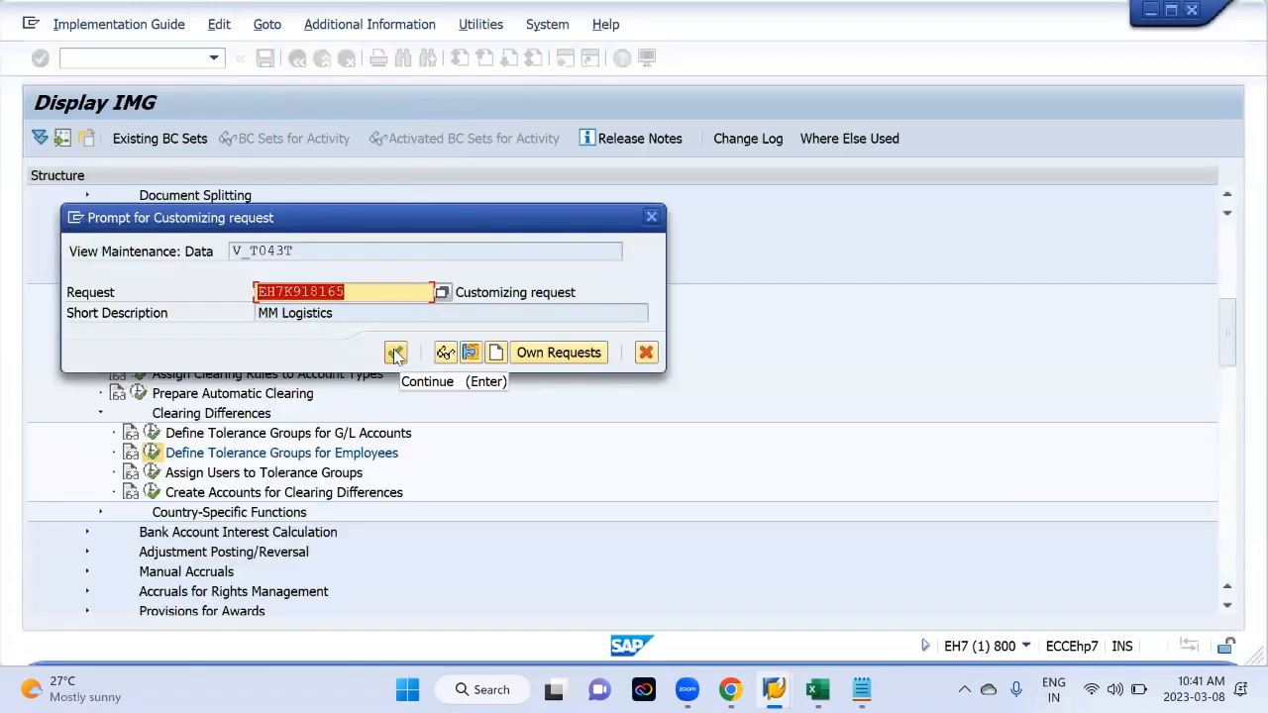
click(395, 353)
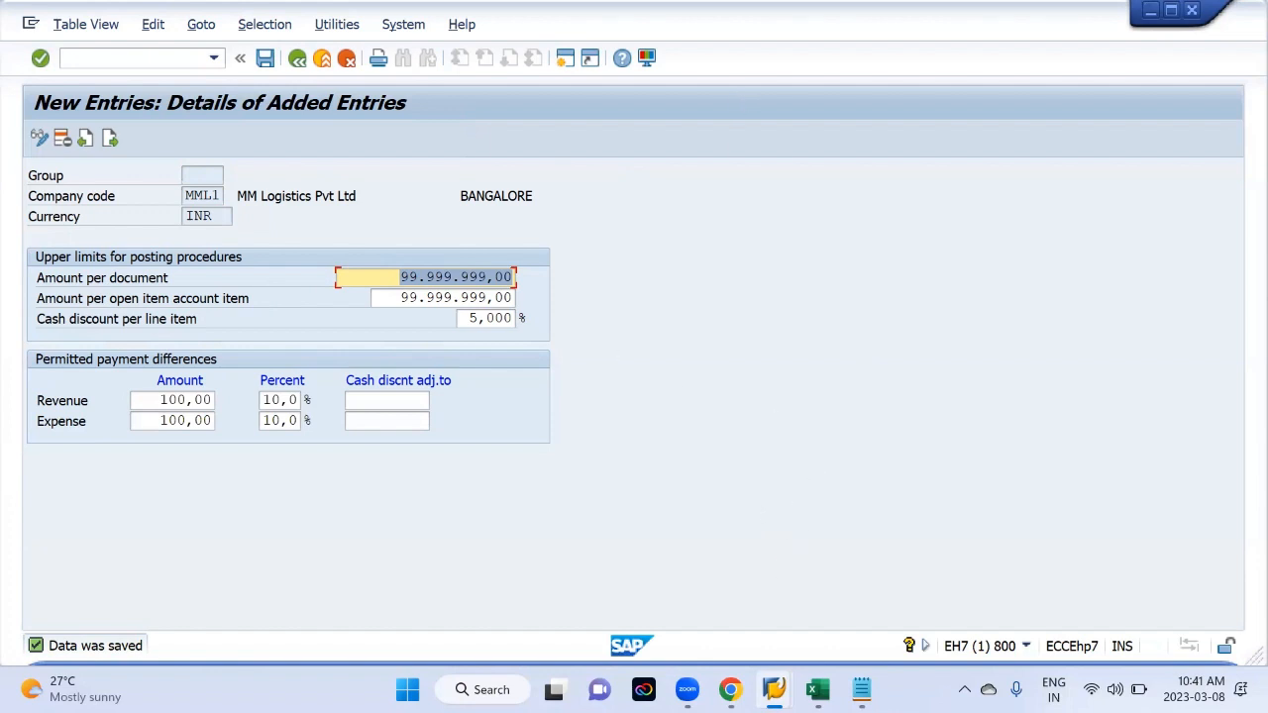
Switch to the 1.Basic Settings workbook in Excel and review the Tolerance Group - GL (OBA0) and Tolerance Group - USER (OBA4) notes
click(730, 690)
click(896, 363)
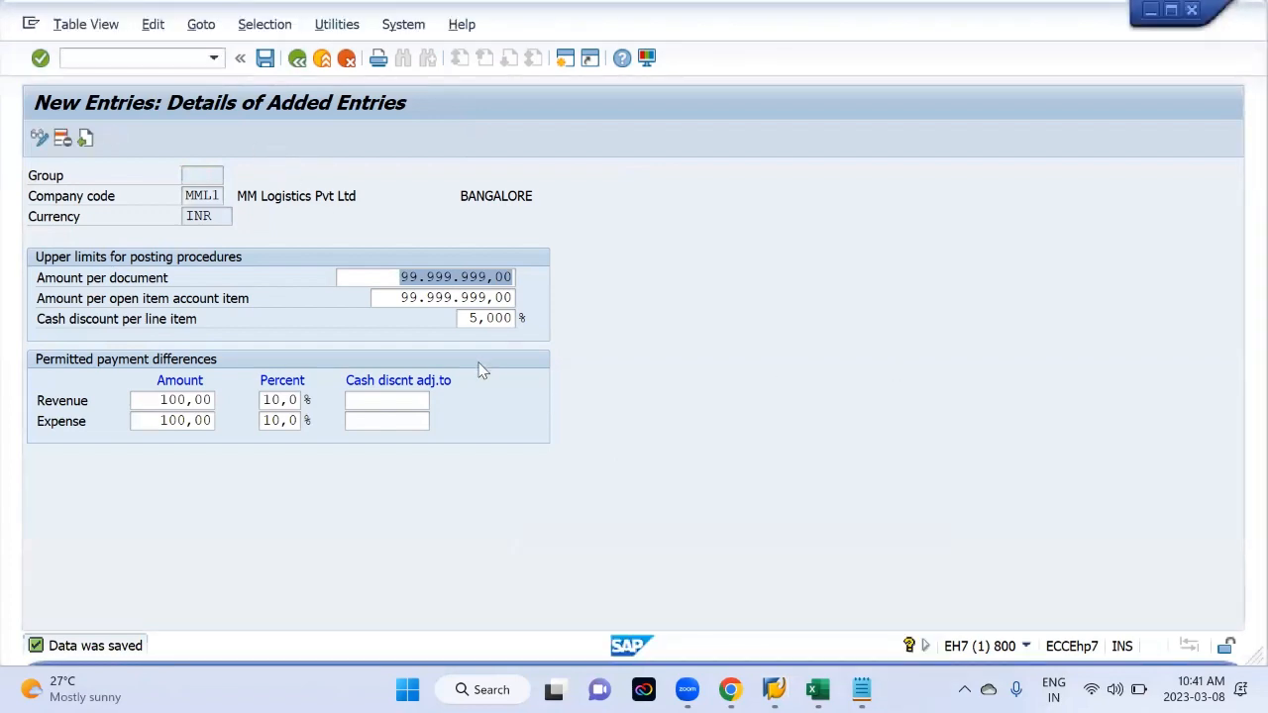
key(alt+Tab)
key(alt+Tab)
key(alt+Tab)
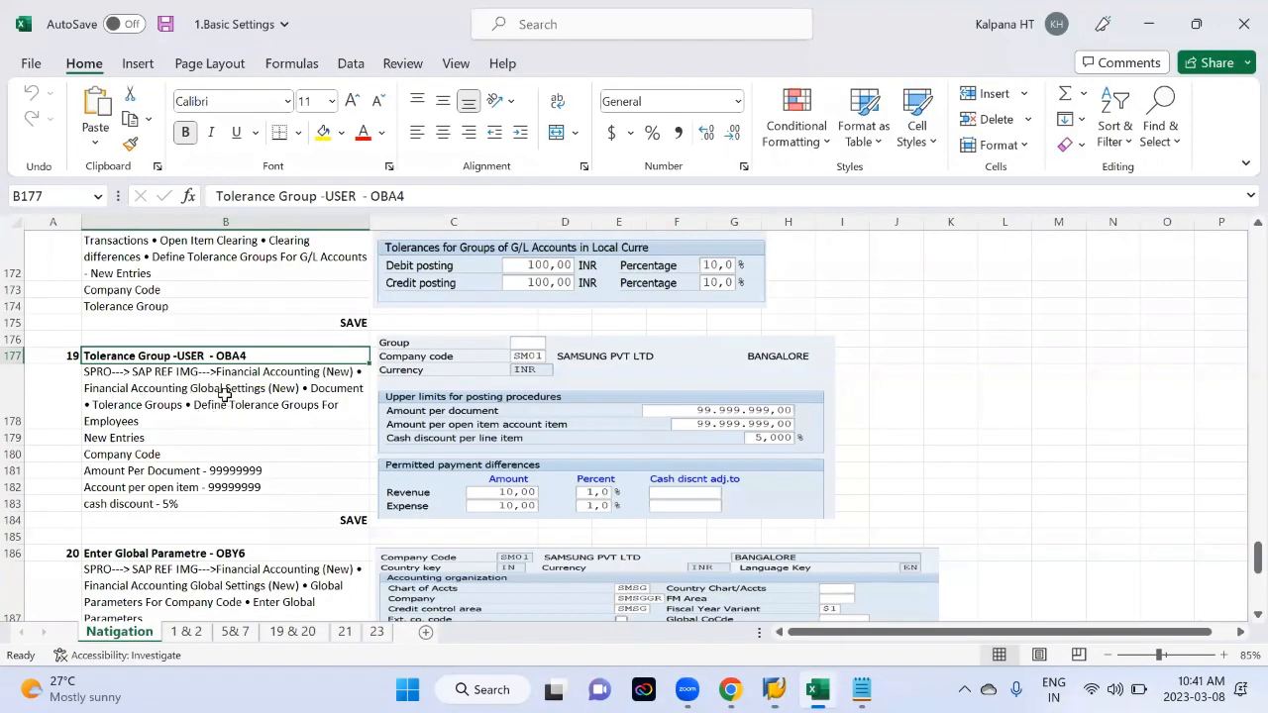
scroll(206, 415, up, 1)
scroll(194, 388, up, 1)
click(193, 292)
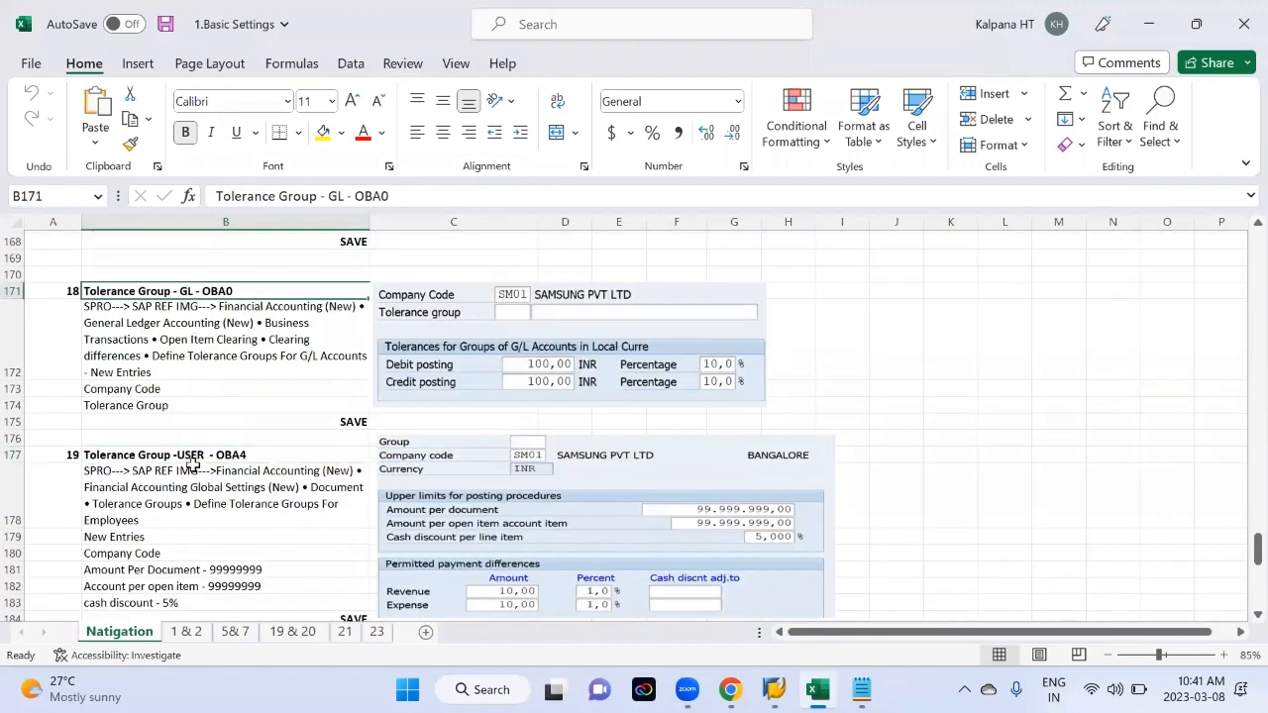
click(202, 457)
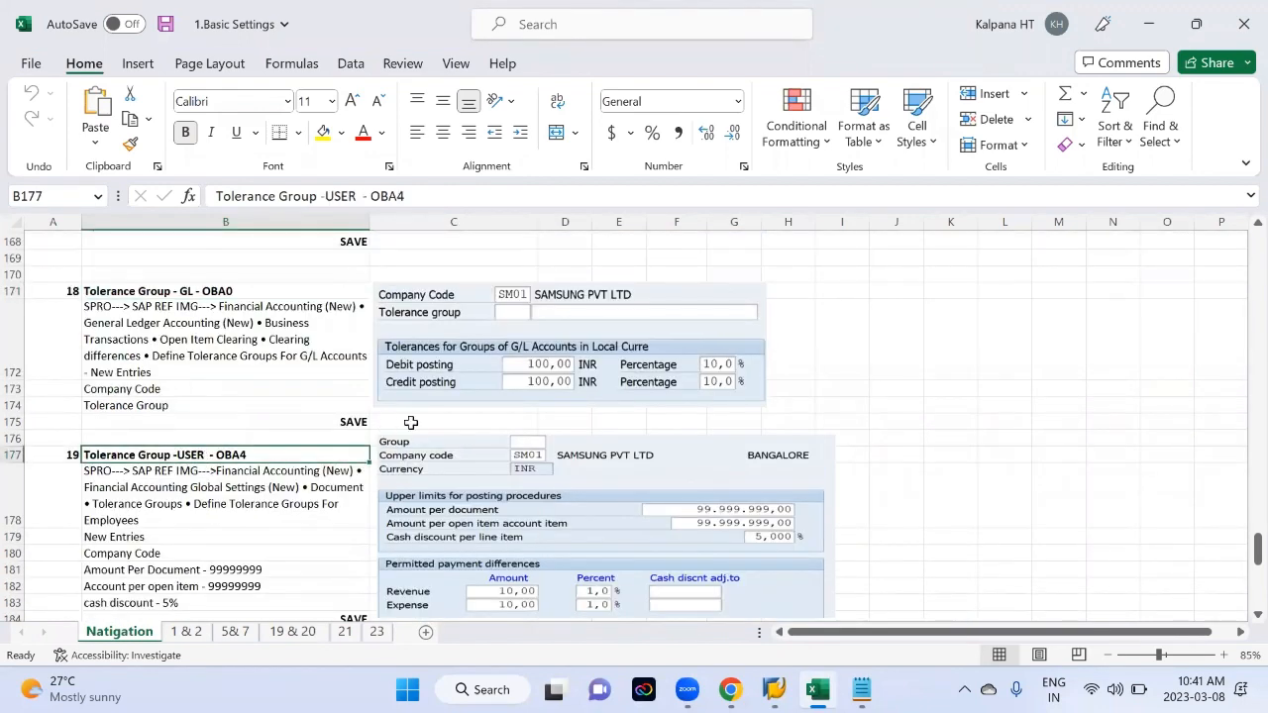
Read the Enter Global Parametre - OBY6 notes and their navigation path in the workbook, and return to the SAP tolerance group entry
scroll(410, 435, down, 3)
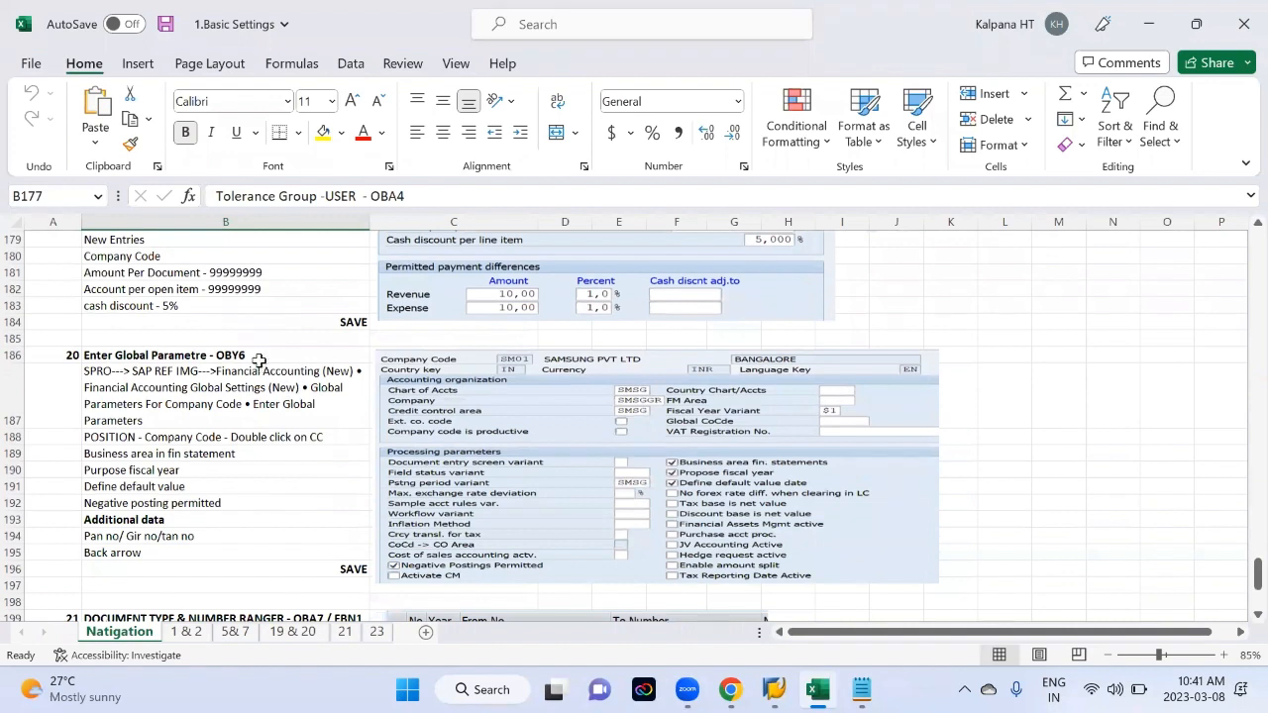
click(260, 359)
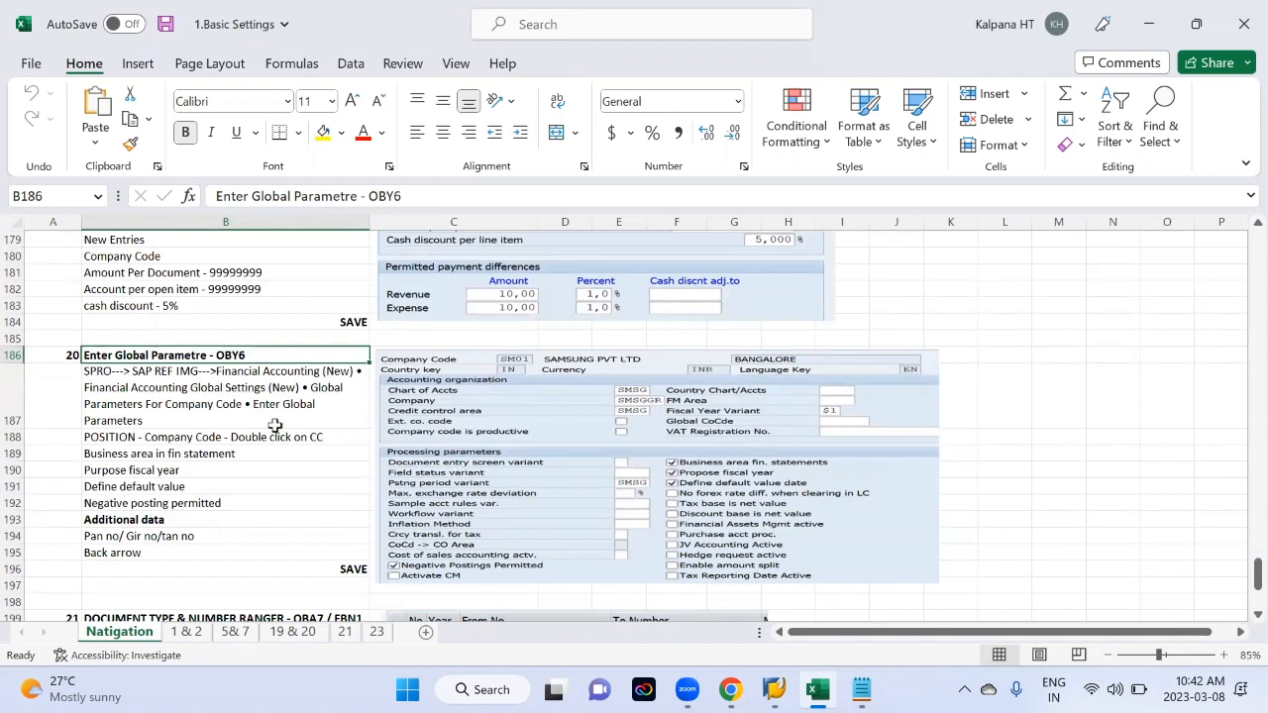
click(238, 376)
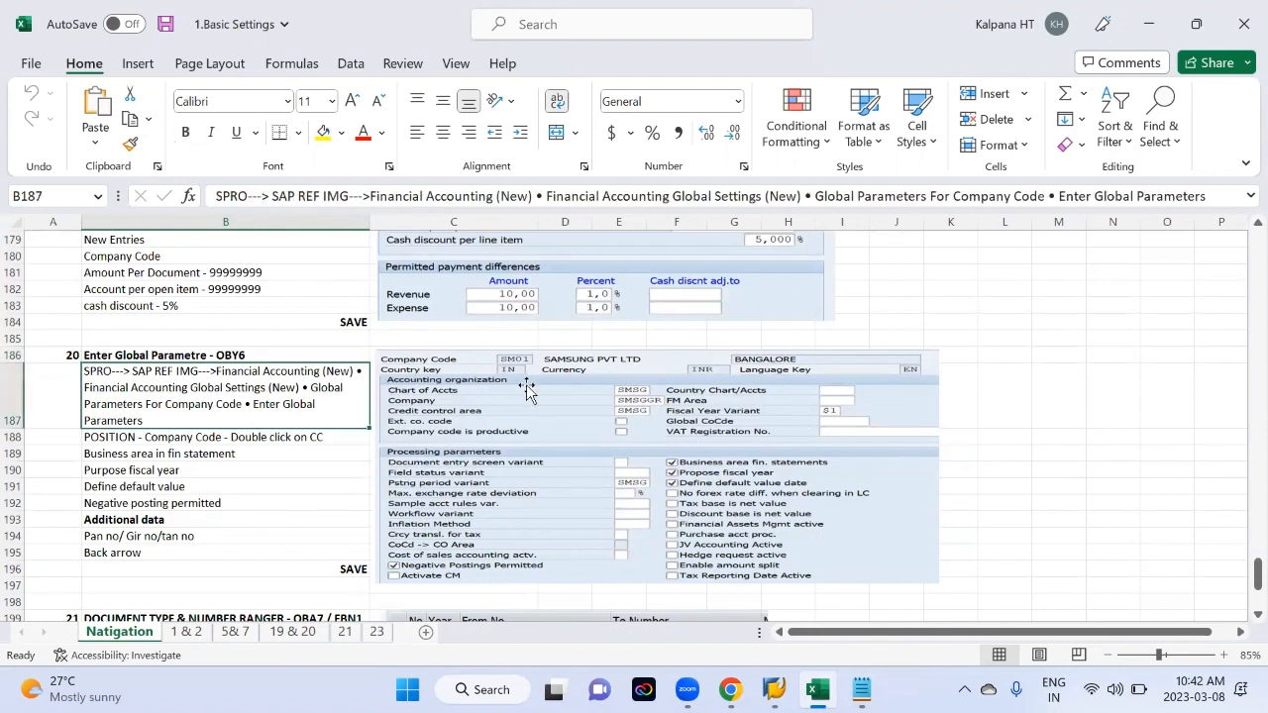
key(alt+Tab)
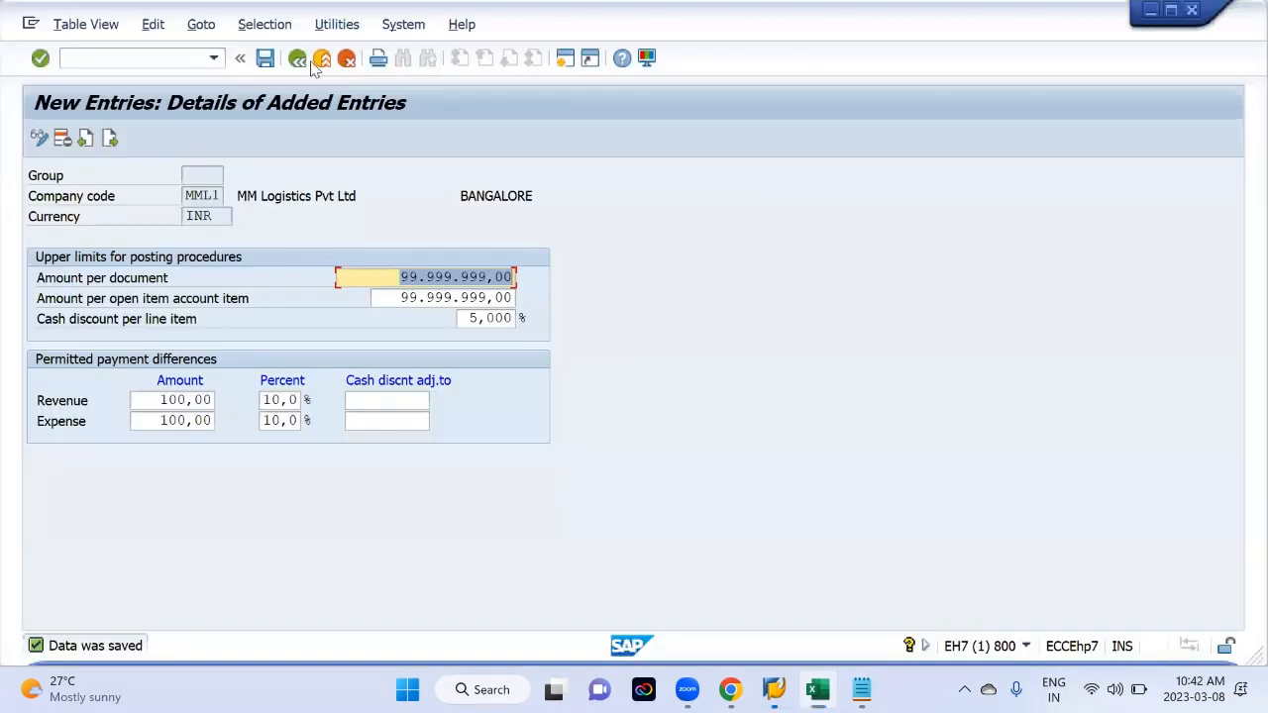
Return to the IMG structure and collapse the Open Item Clearing, Business Transactions and General Ledger Accounting (New) nodes
click(298, 60)
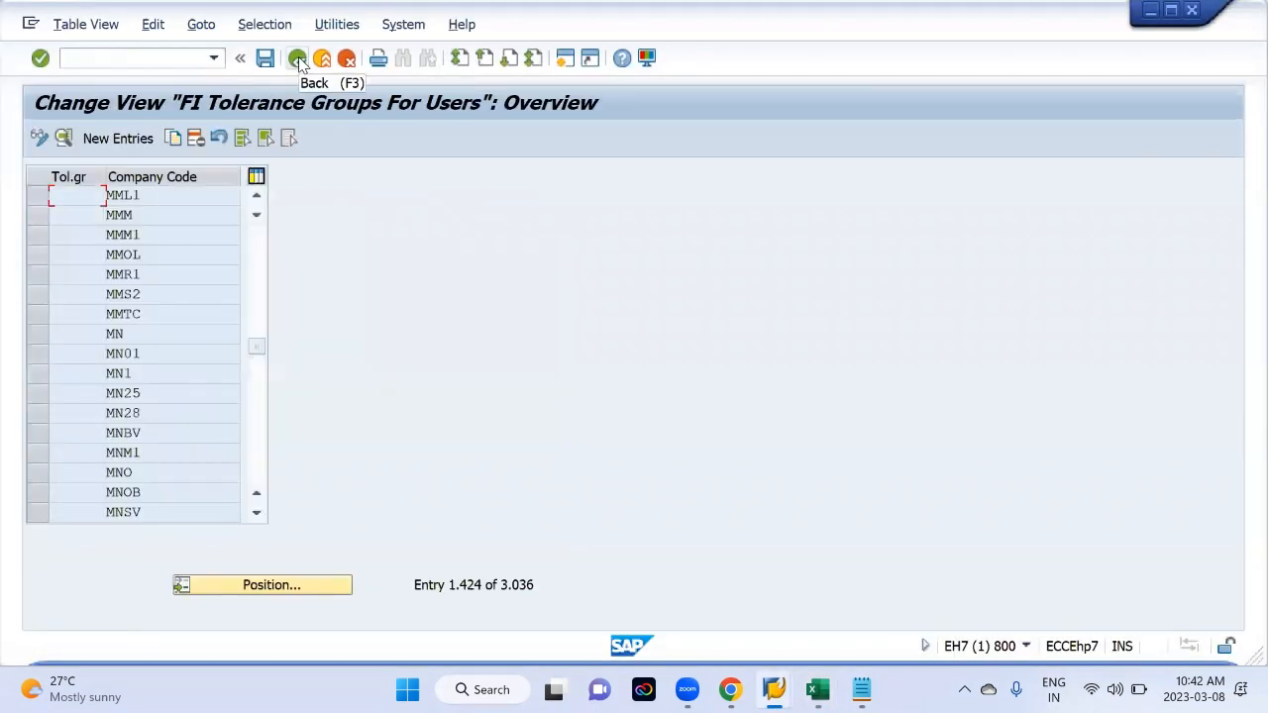
click(297, 59)
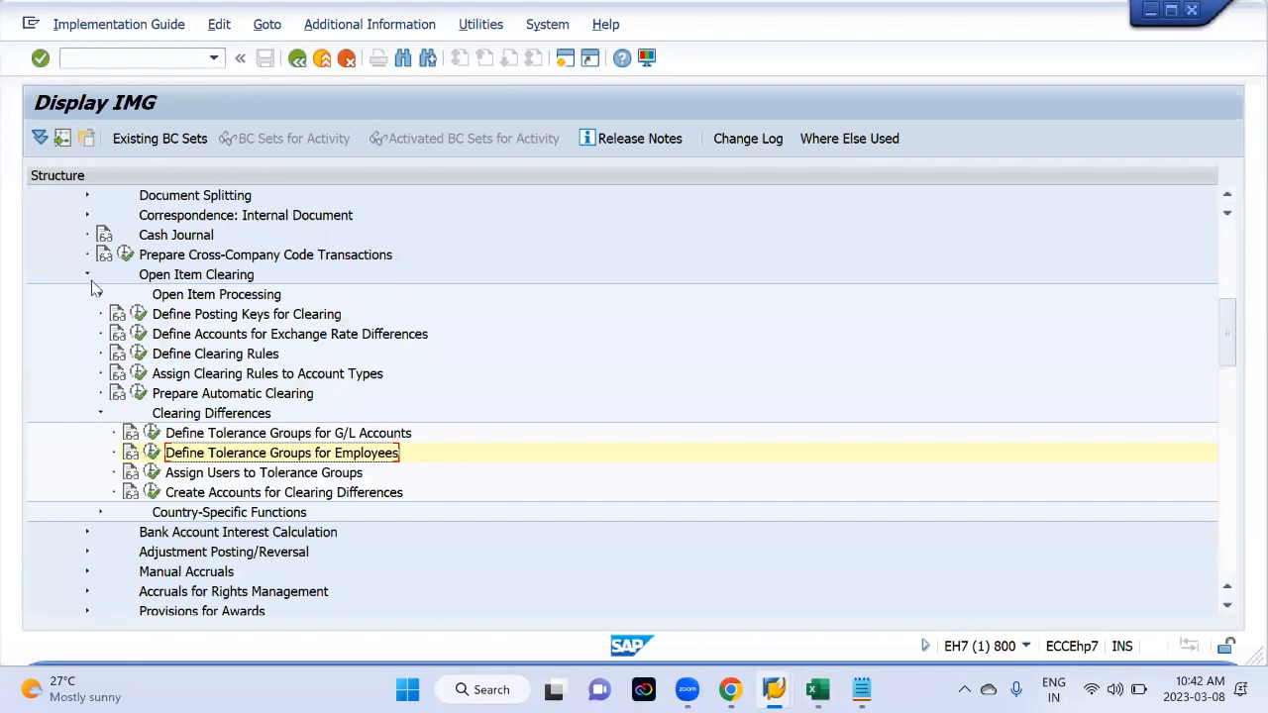
click(87, 275)
scroll(84, 292, up, 3)
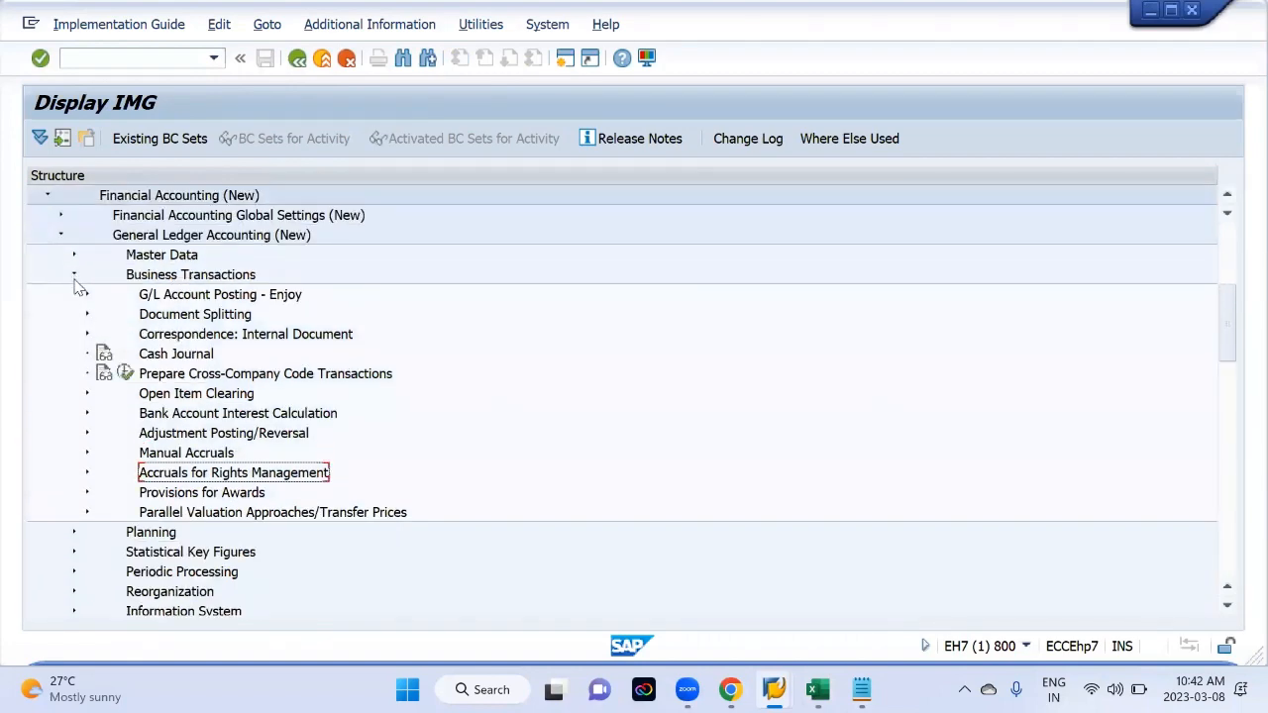
click(75, 275)
scroll(77, 277, up, 1)
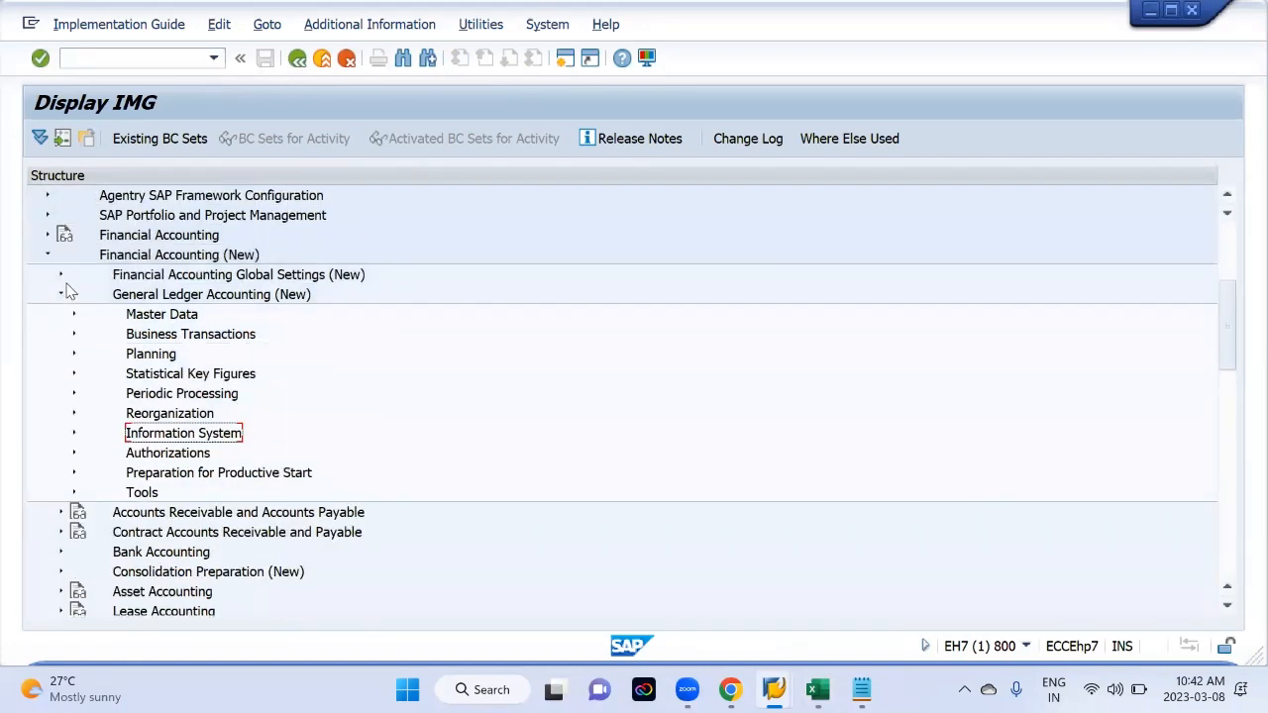
click(60, 295)
Open the Enter Global Parameters activity under Financial Accounting Global Settings (New), Global Parameters for Company Code
click(61, 274)
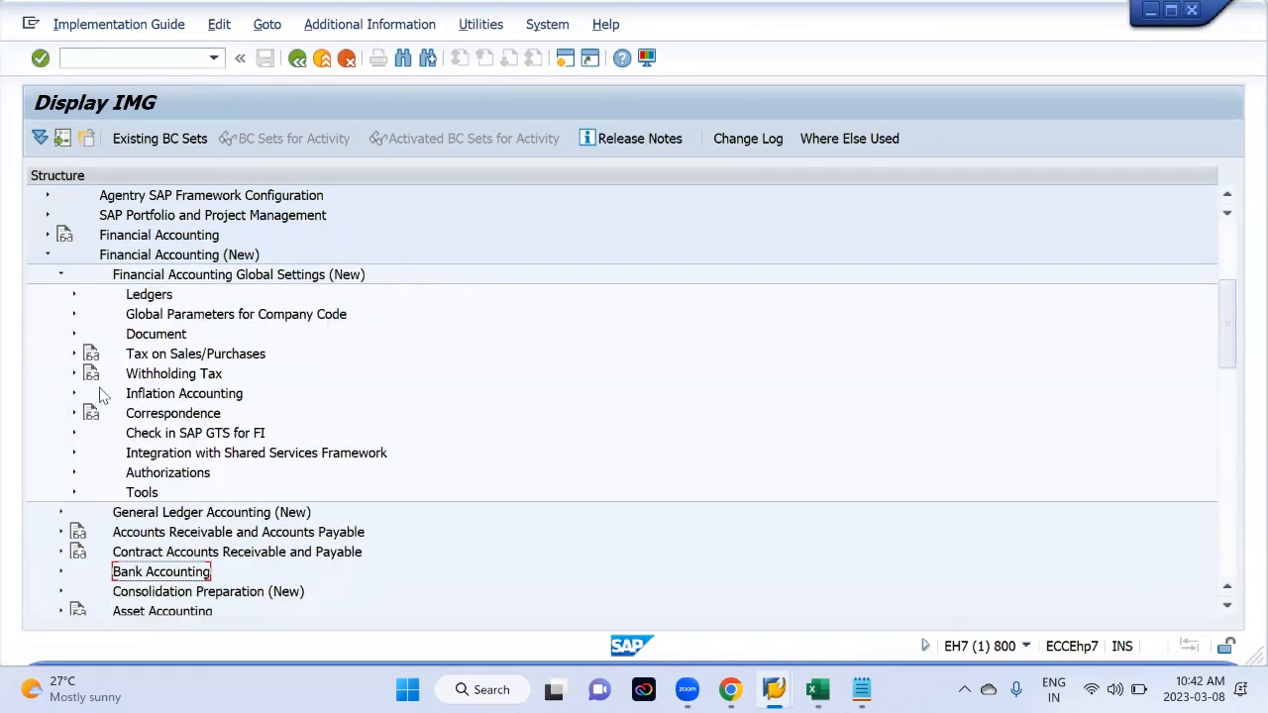
click(74, 314)
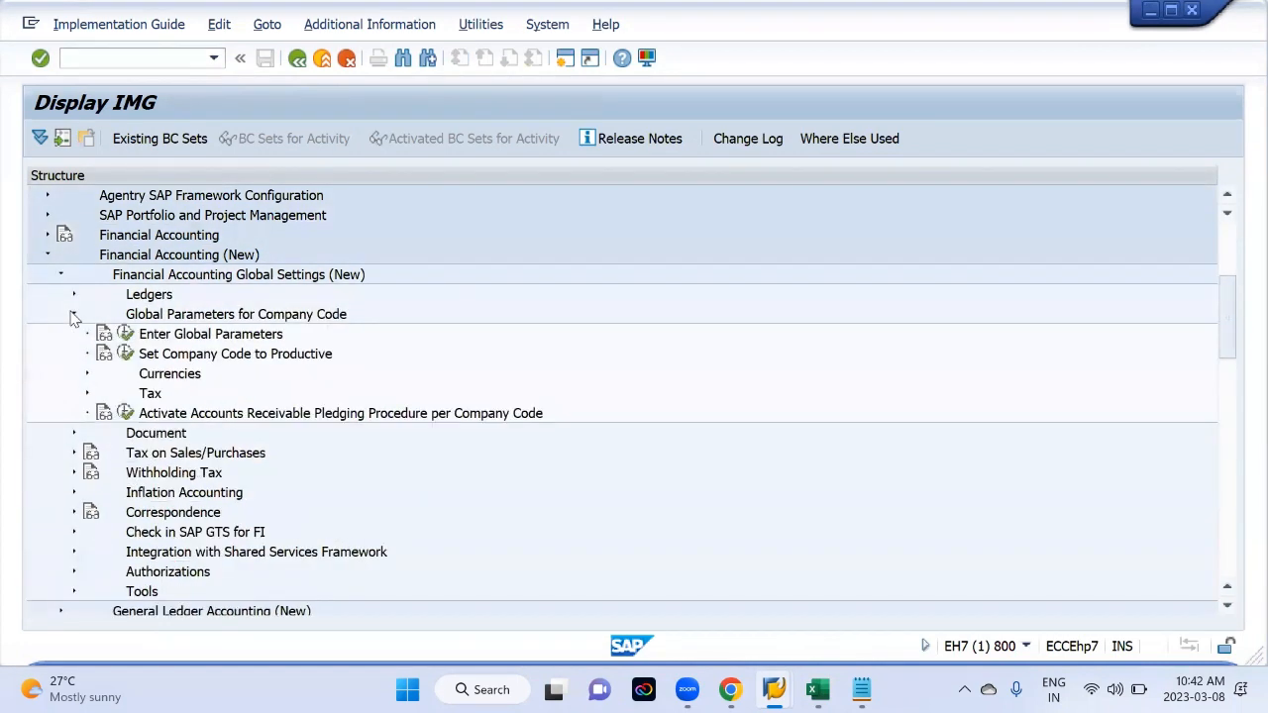
click(127, 335)
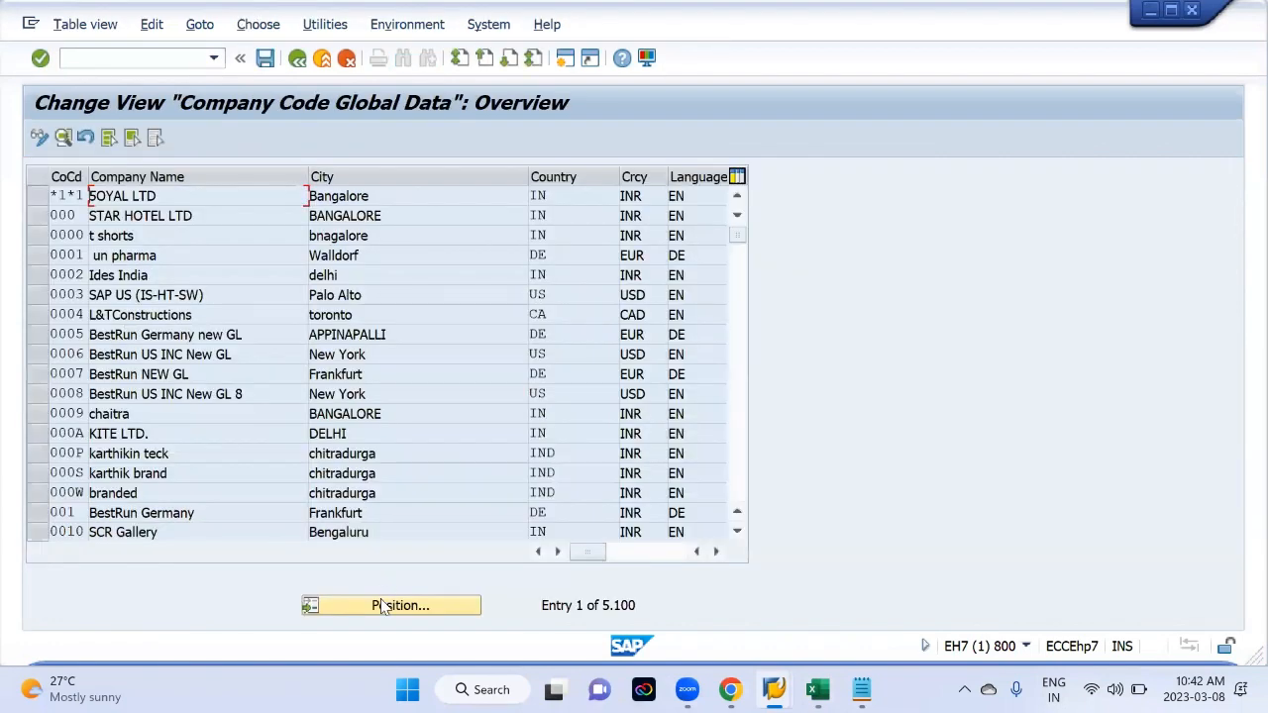
Position the company code list on MML1 and open its global data details
click(384, 610)
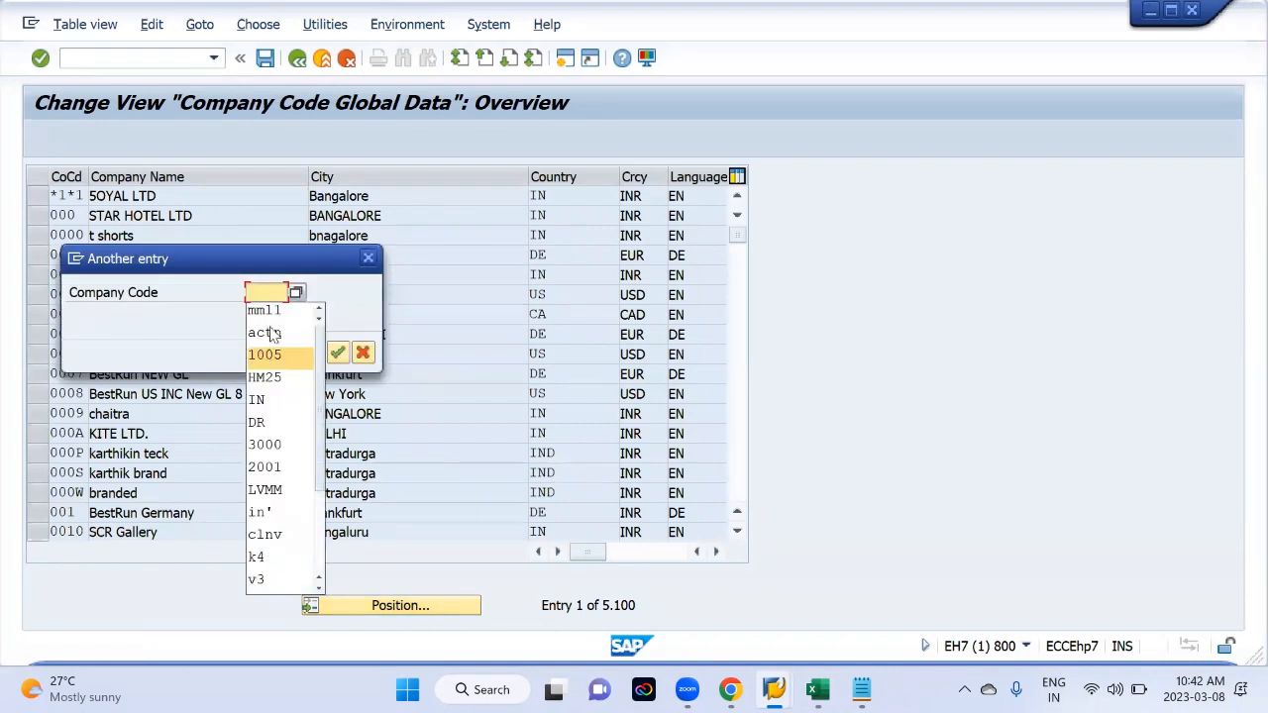
click(277, 323)
key(Return)
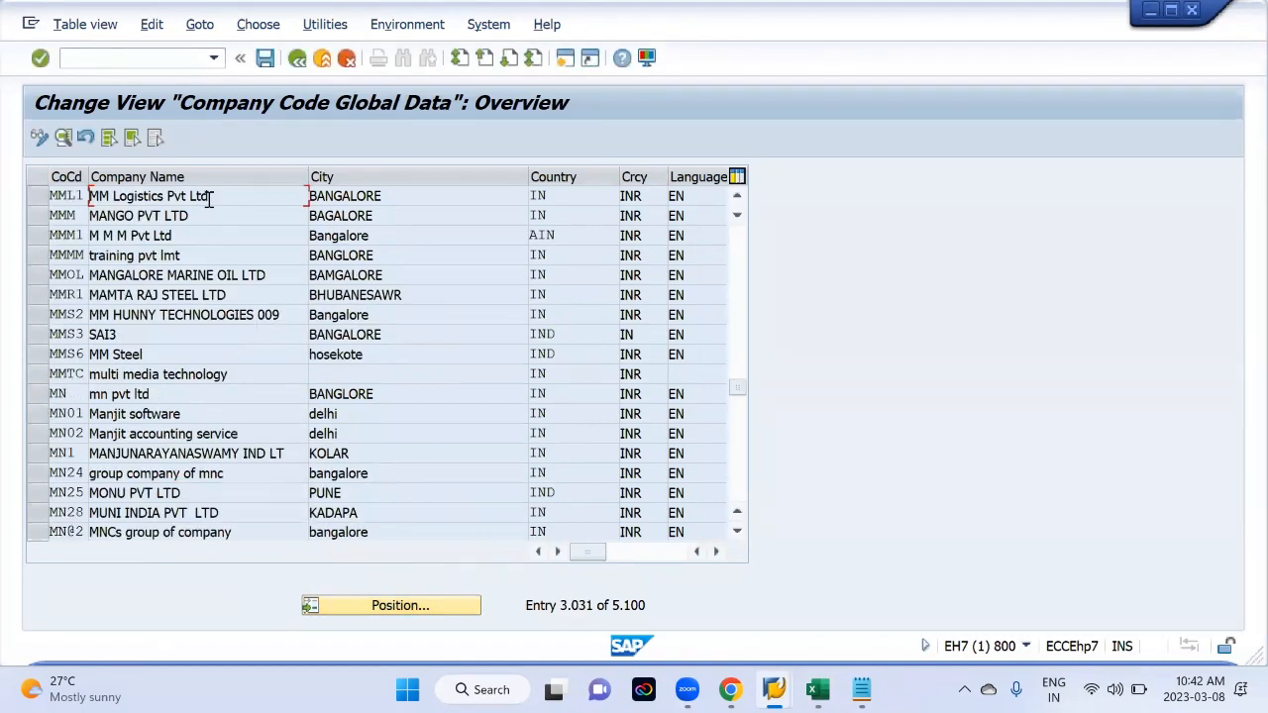
double_click(209, 200)
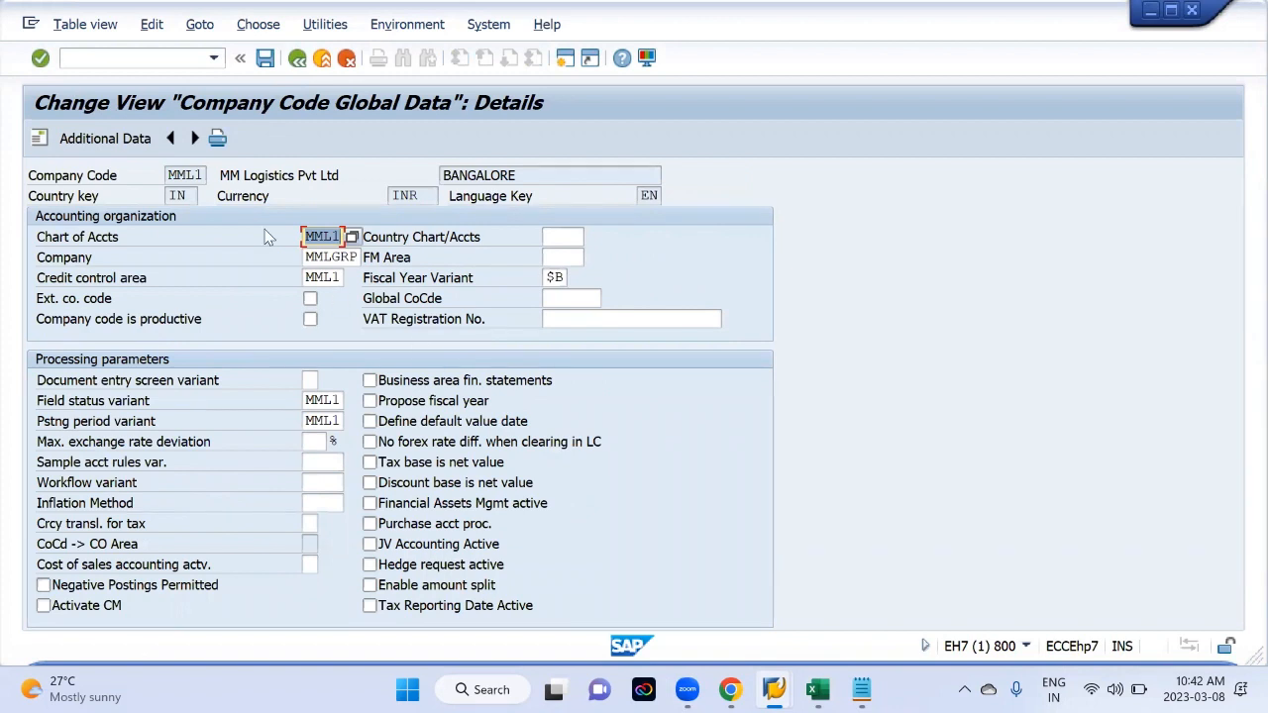
Review the company code, company name, country key, currency and language key in the global data header
click(184, 175)
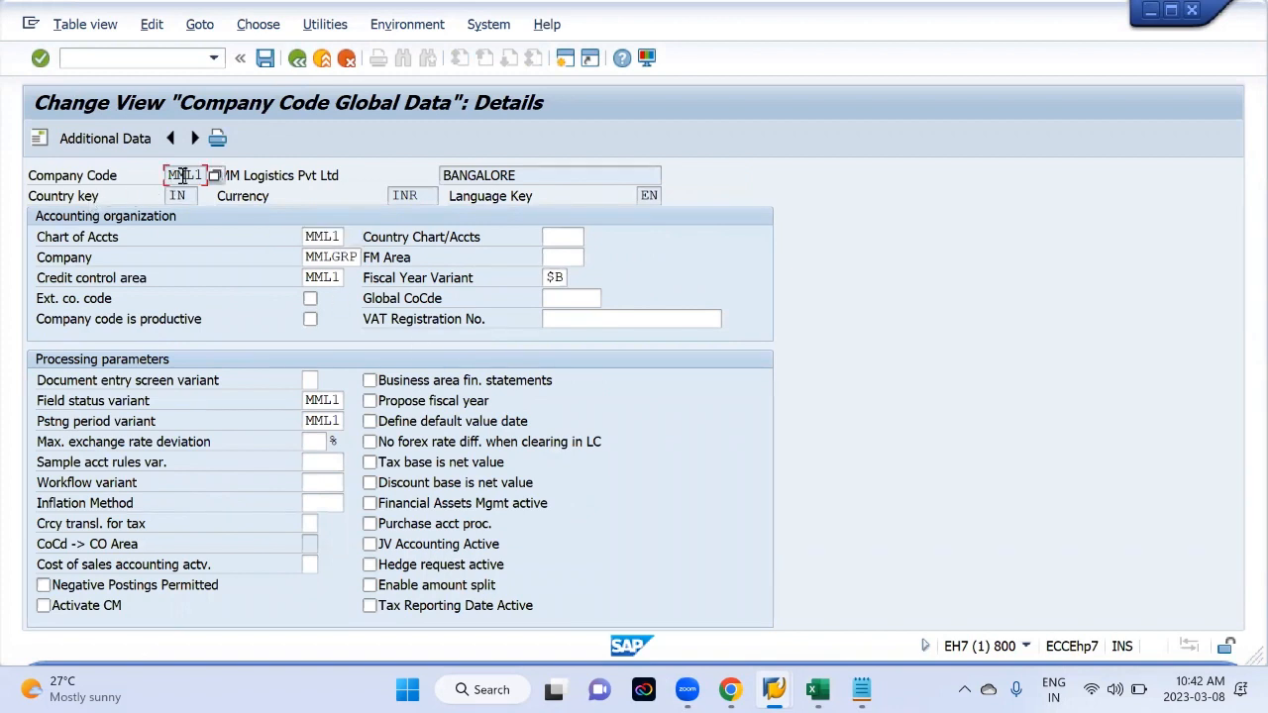
click(341, 175)
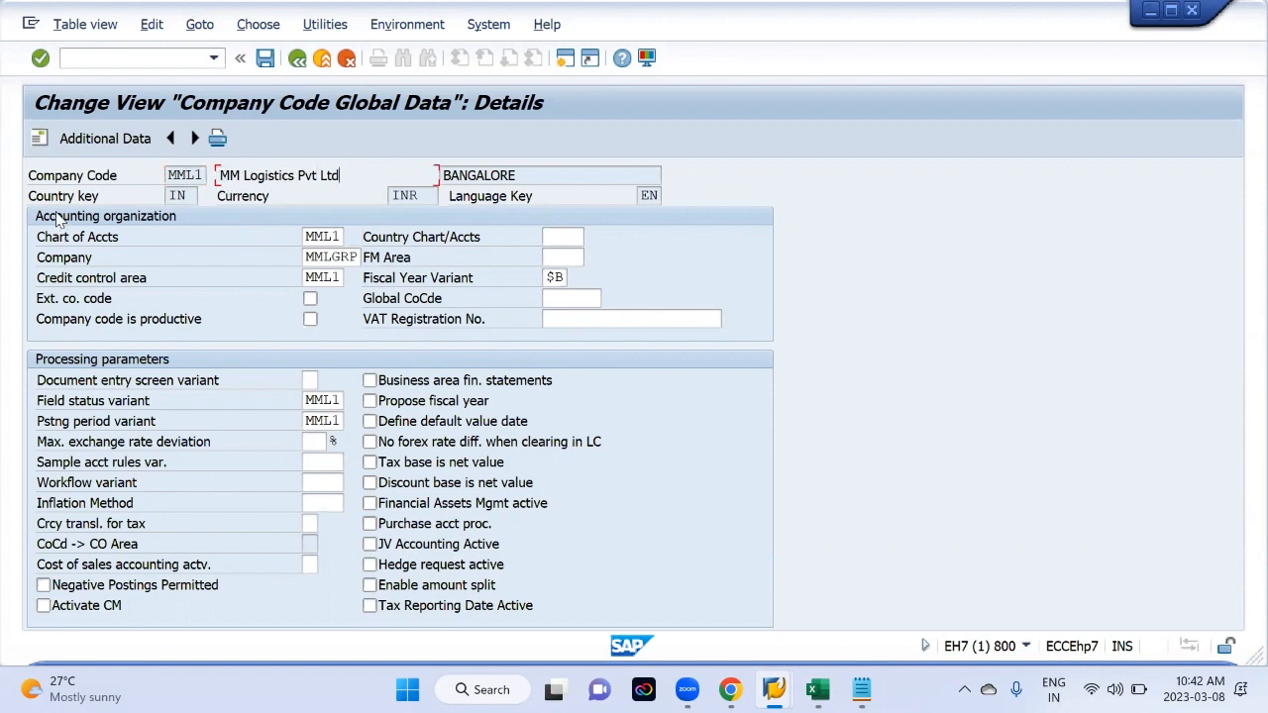
click(186, 195)
click(427, 196)
click(650, 196)
Check the chart of accounts, company, credit control area, fiscal year variant and posting period variant assignments
click(334, 238)
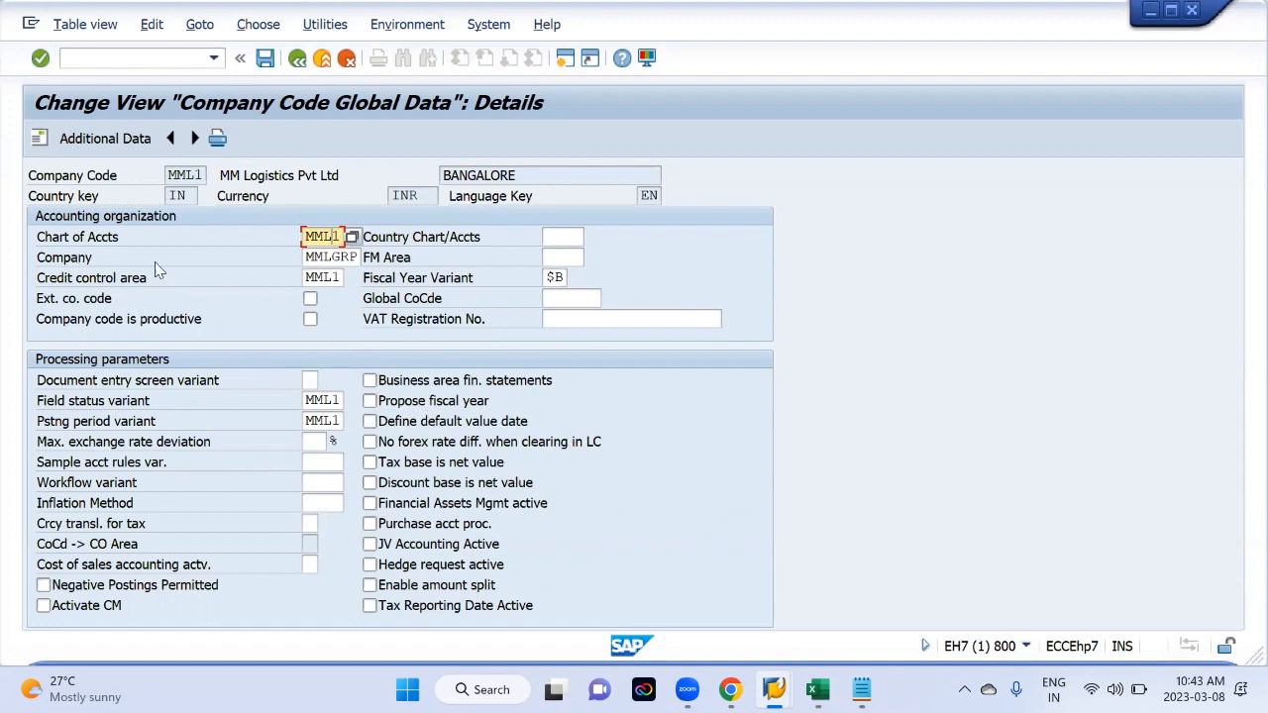
click(350, 257)
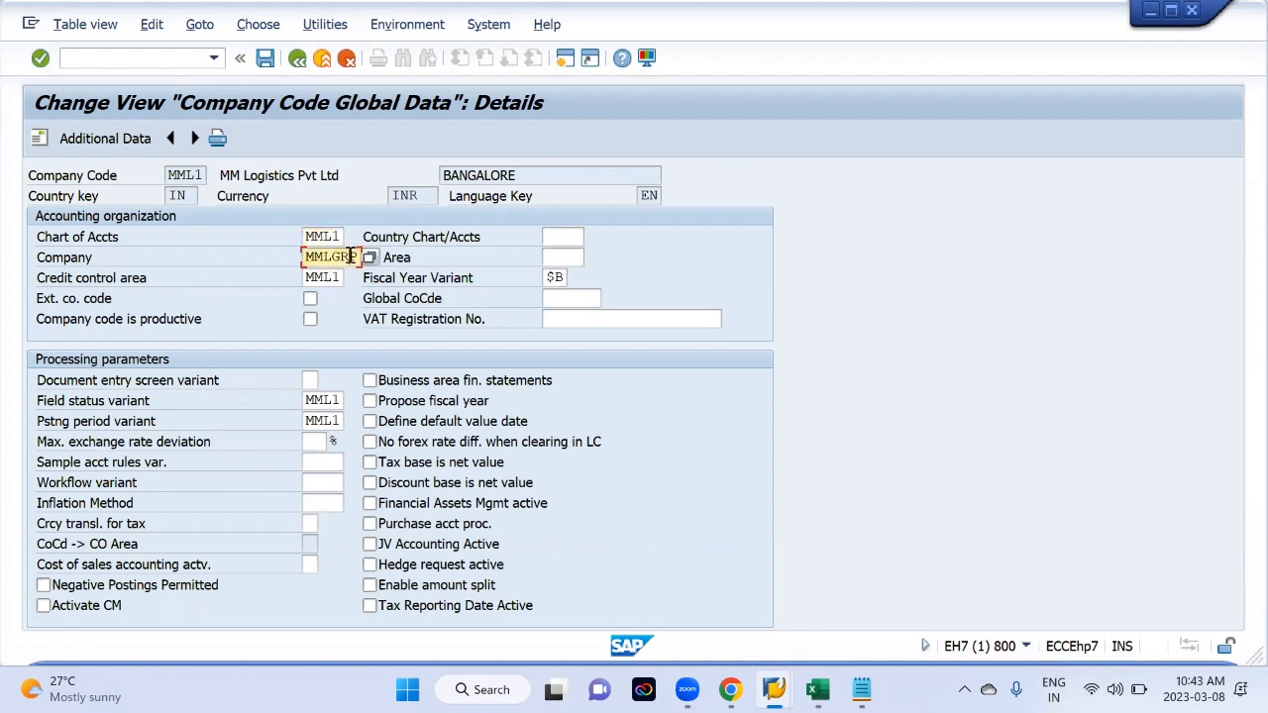
click(333, 279)
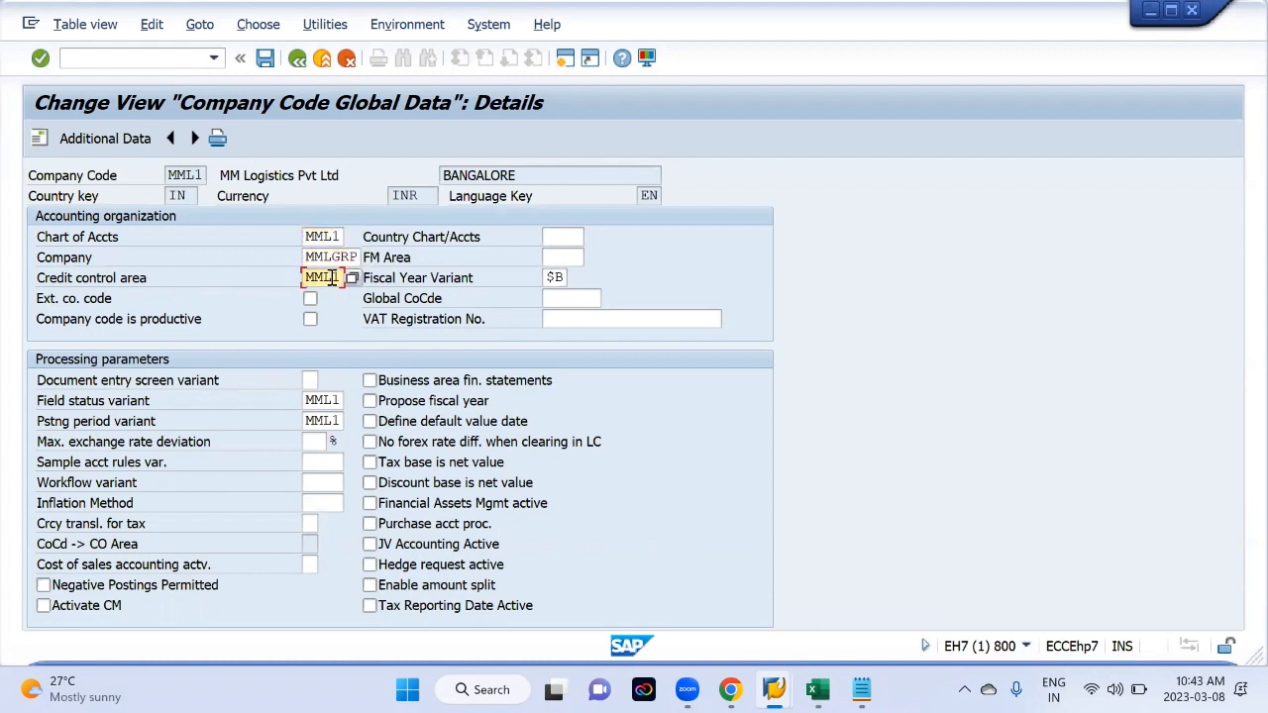
click(557, 278)
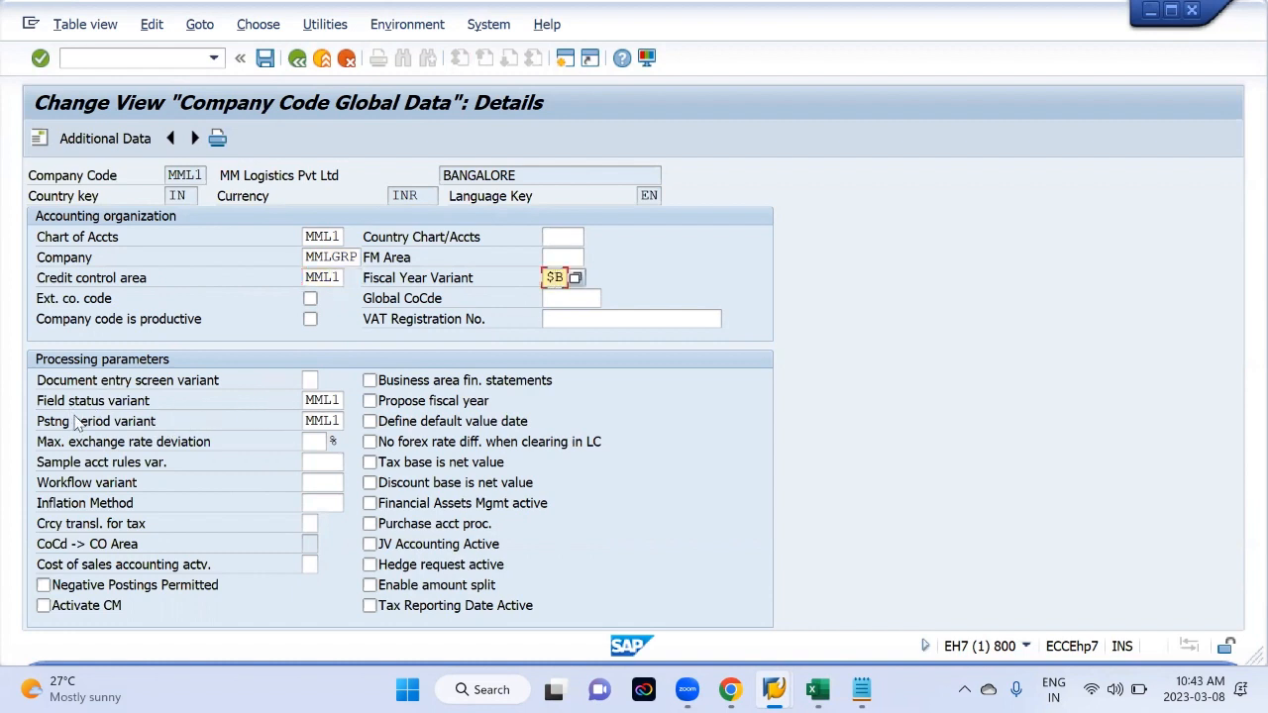
click(330, 420)
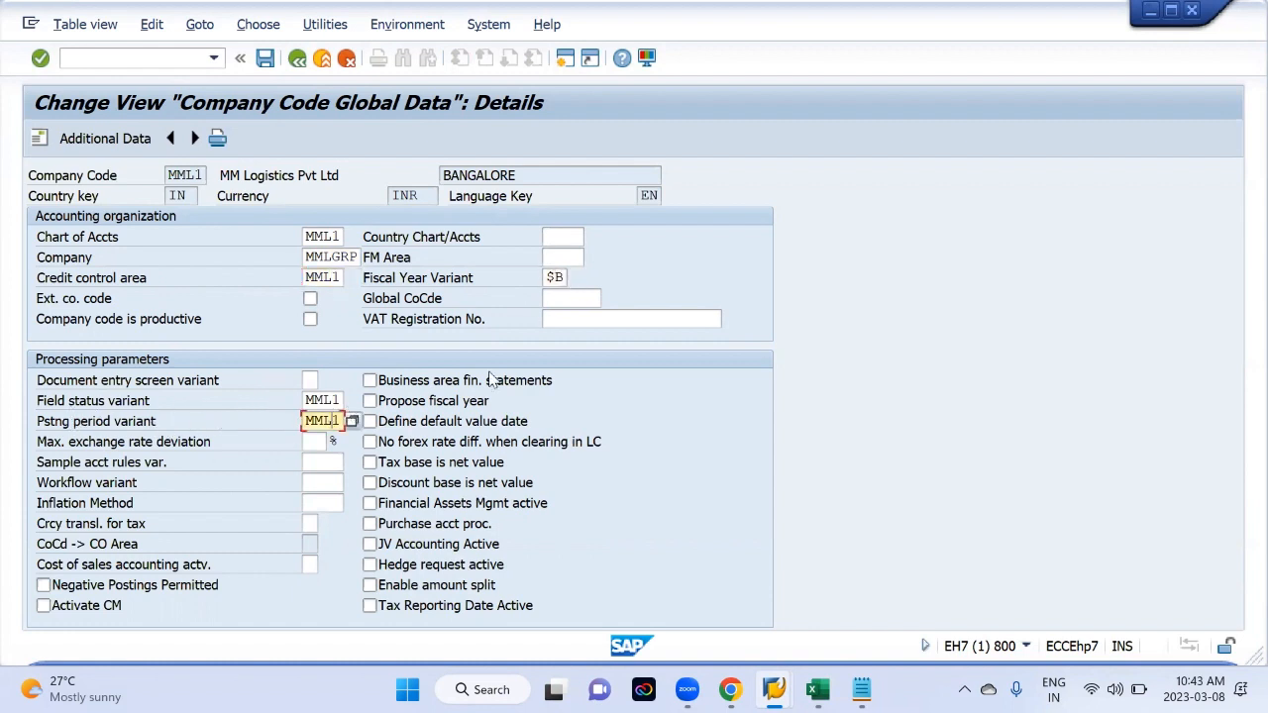
click(559, 279)
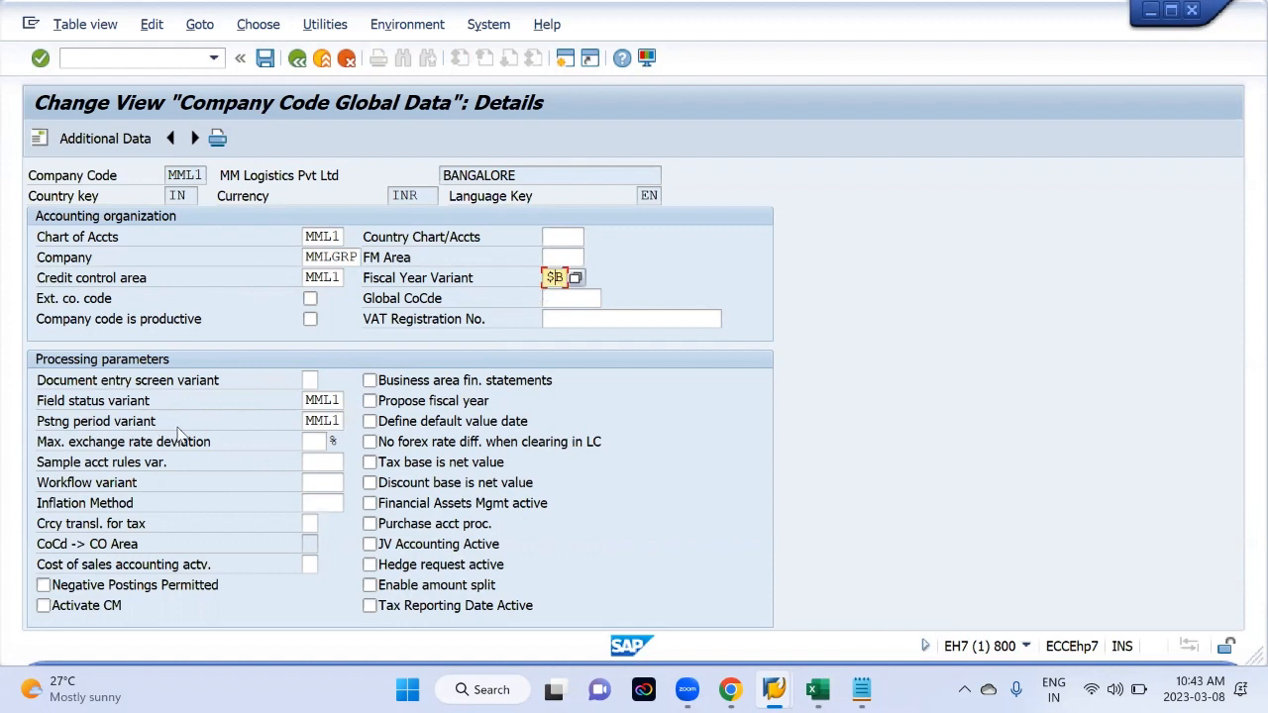
click(331, 421)
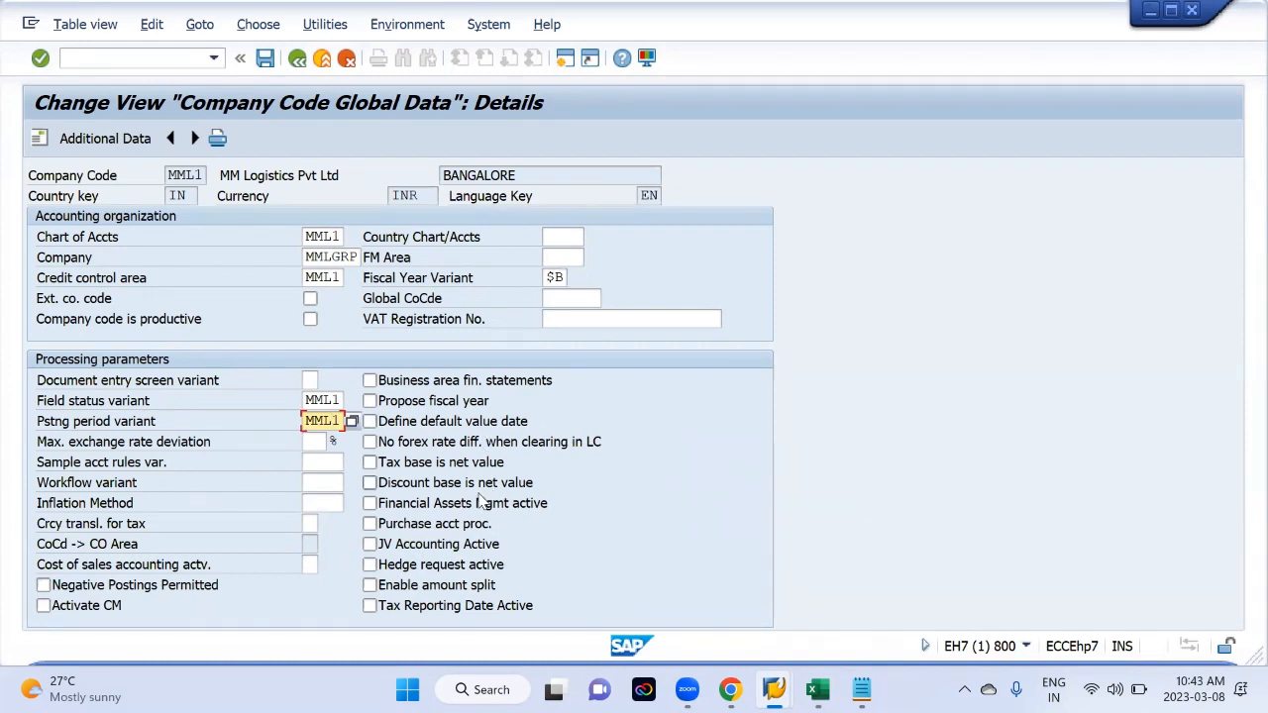
Examine the additional data parameters for company code MML1, such as the TDS, PAN and GIR number fields, and return to the details
click(105, 140)
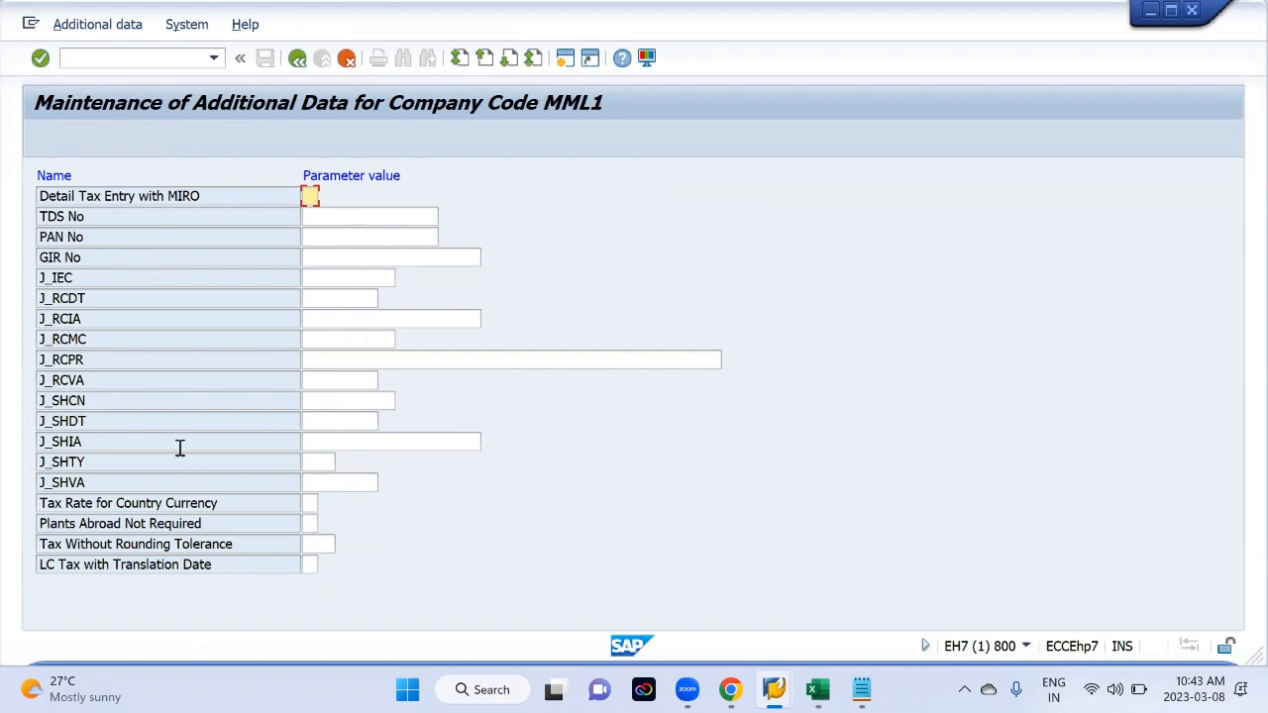
click(296, 59)
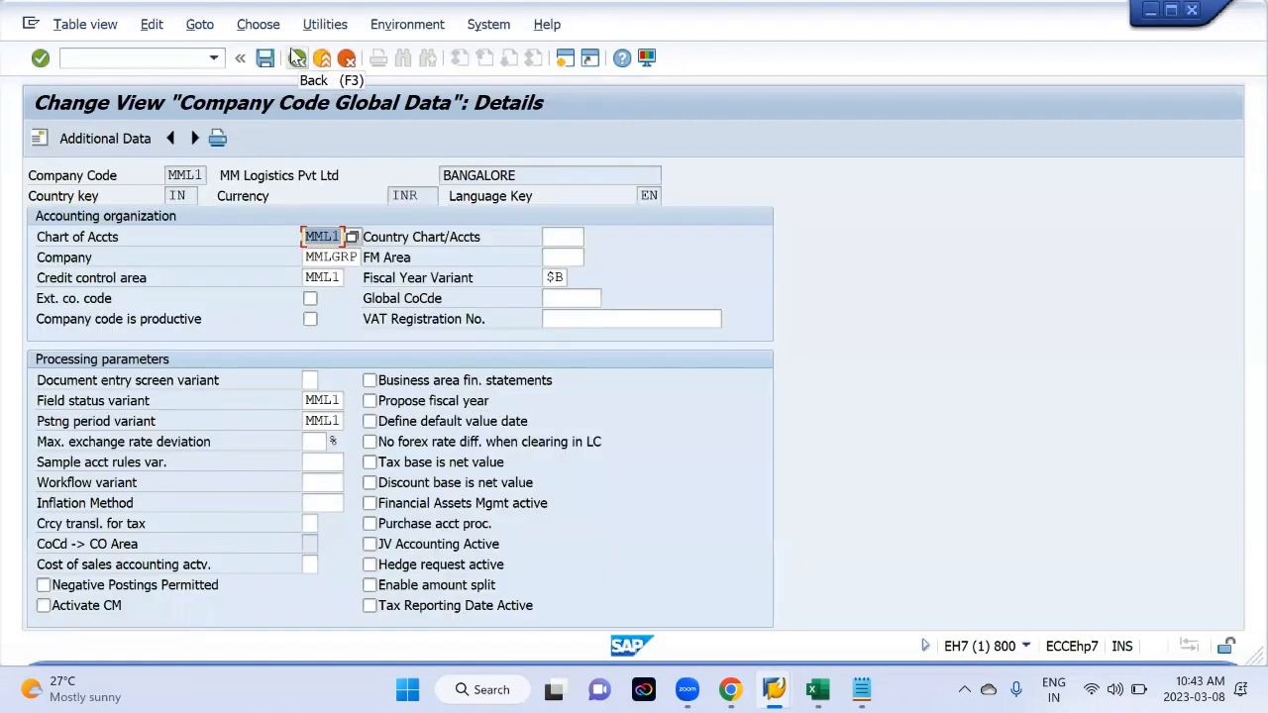
click(54, 138)
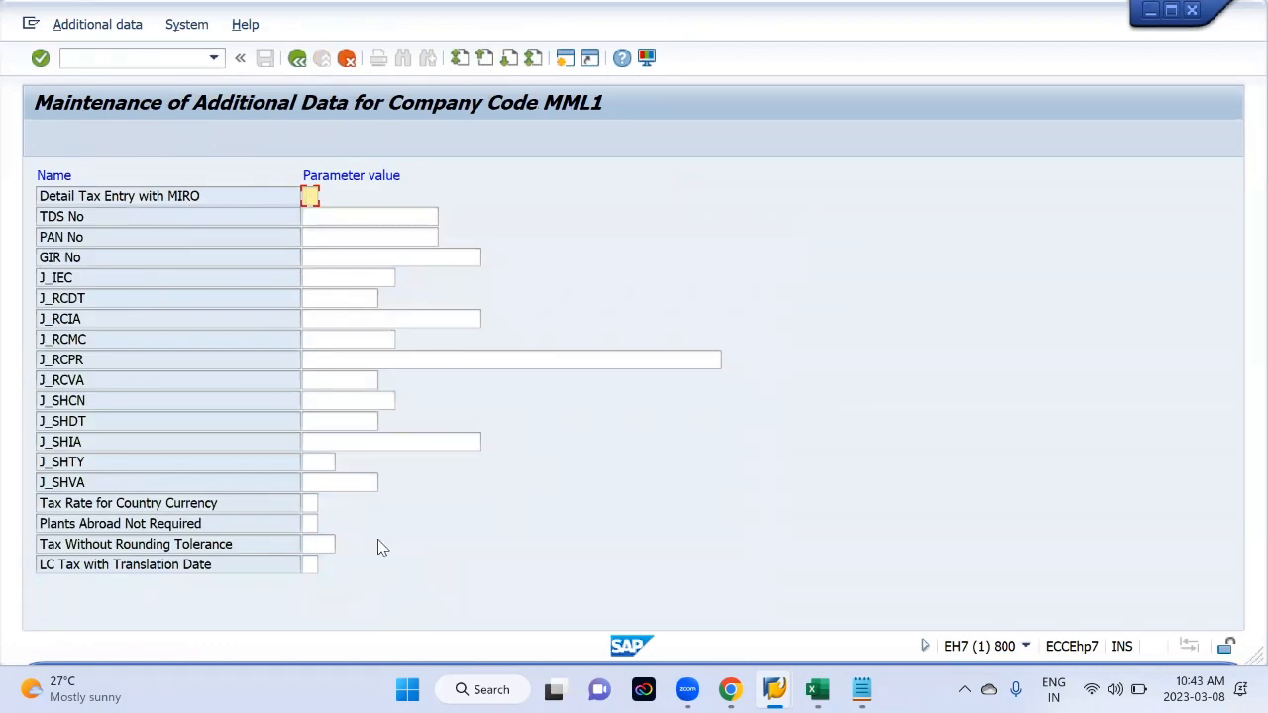
click(297, 58)
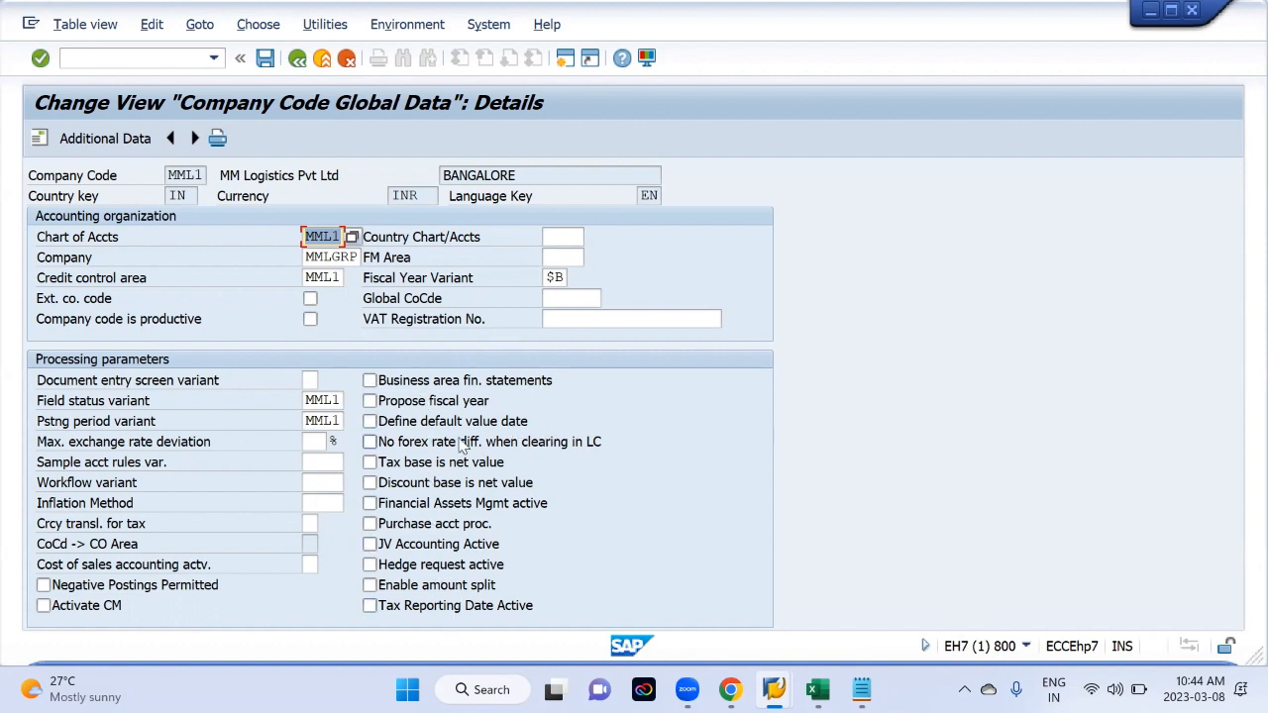
Permit negative postings for company code MML1 and switch to the ELECTICITY note in Notepad
click(42, 585)
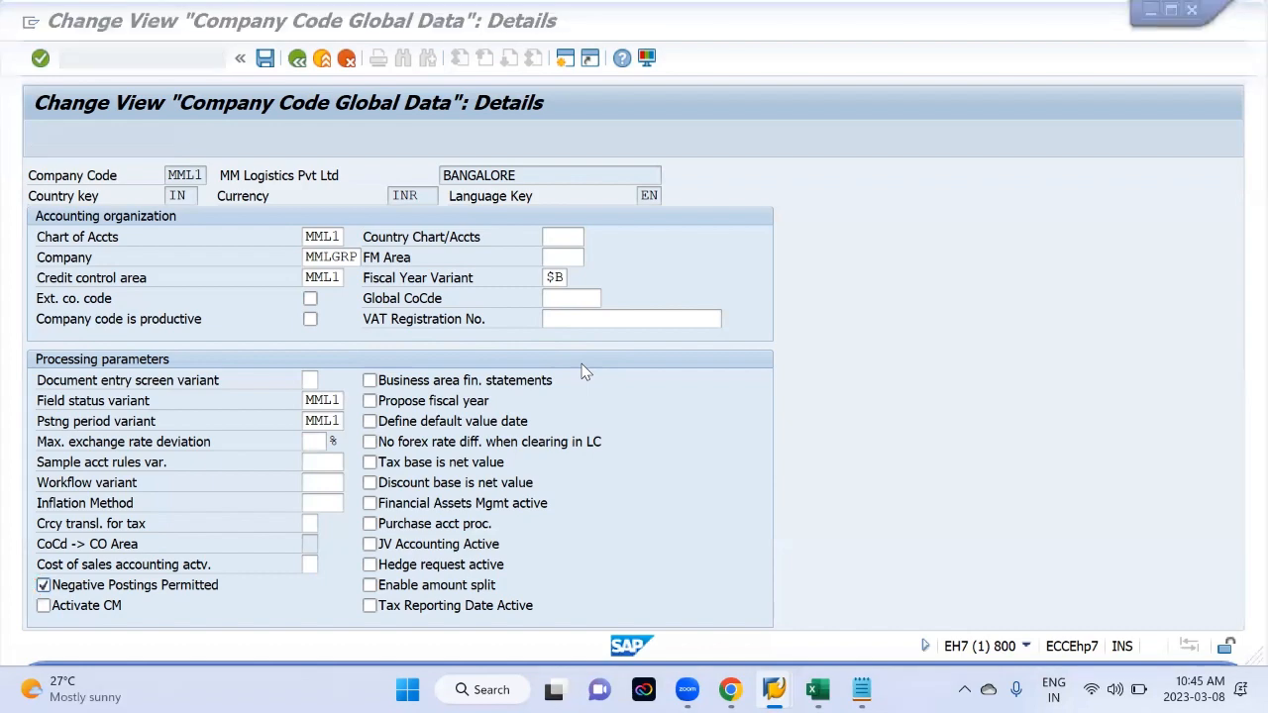
key(alt+Tab)
key(alt+Tab)
key(alt+Tab)
key(alt+Tab)
key(alt+Tab)
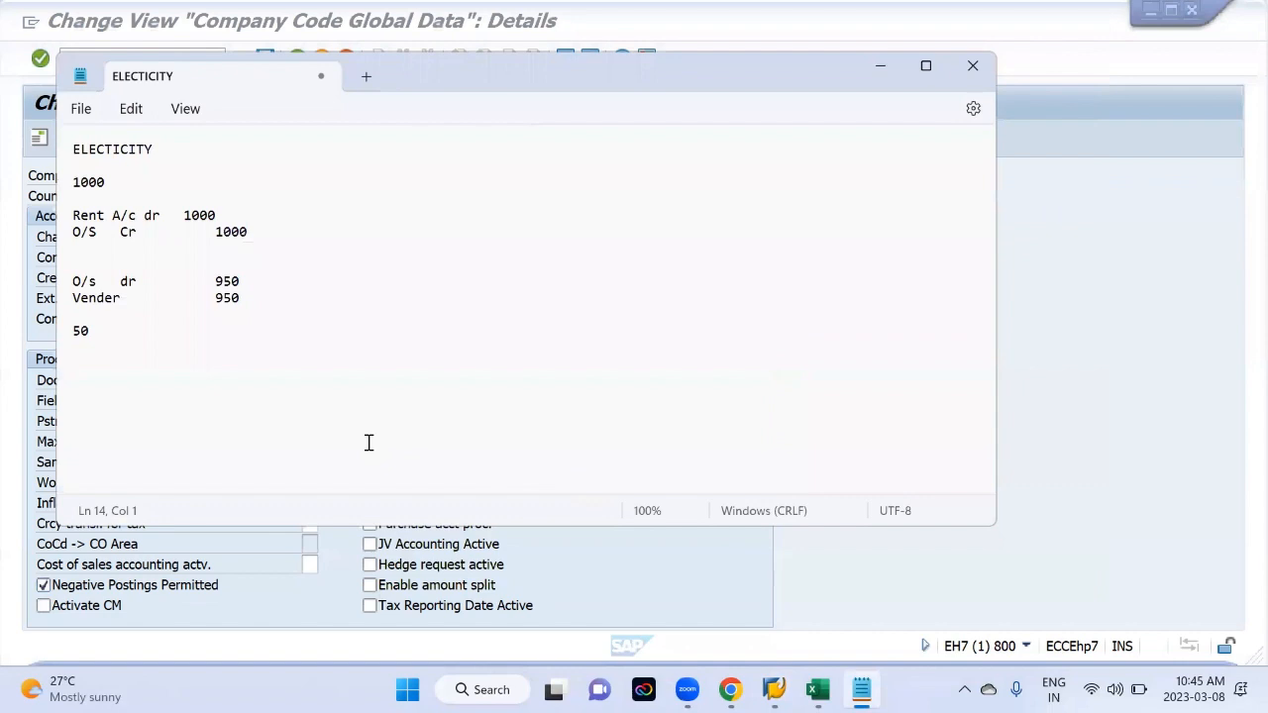
Add the line "Rawmater 50000" below the existing entries in the note
text(50000)
key(Up)
key(Down)
key(Left)
key(Left)
text(tOT)
key(BackSpace)
key(BackSpace)
key(BackSpace)
text(T)
key(BackSpace)
text(Rwo)
key(BackSpace)
key(BackSpace)
text(awmater 50000)
Add the line "Damage return 20000" beneath the raw material line
key(Return)
text(Damage      )
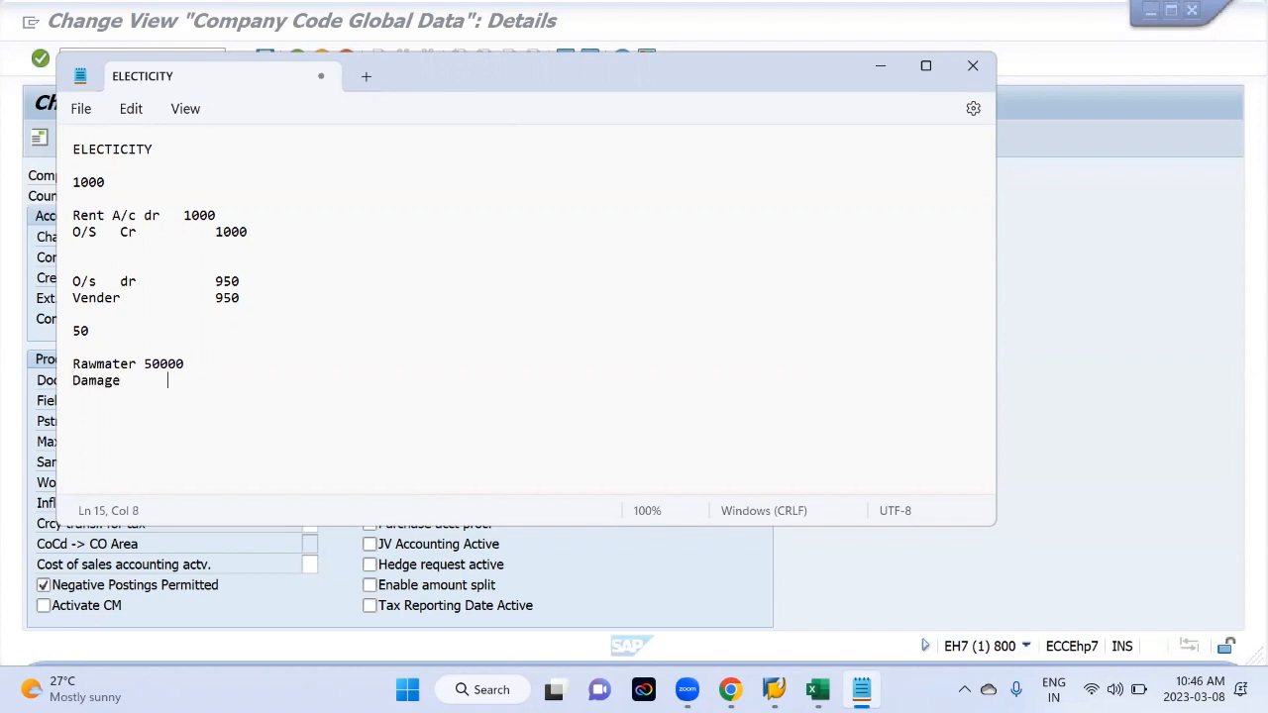
text(20000)
click(122, 380)
key(shift+End)
text(return 20000)
key(Return)
Put a plus sign before the raw material amount of 50000 and a minus sign before the damage return amount of 20000
click(144, 364)
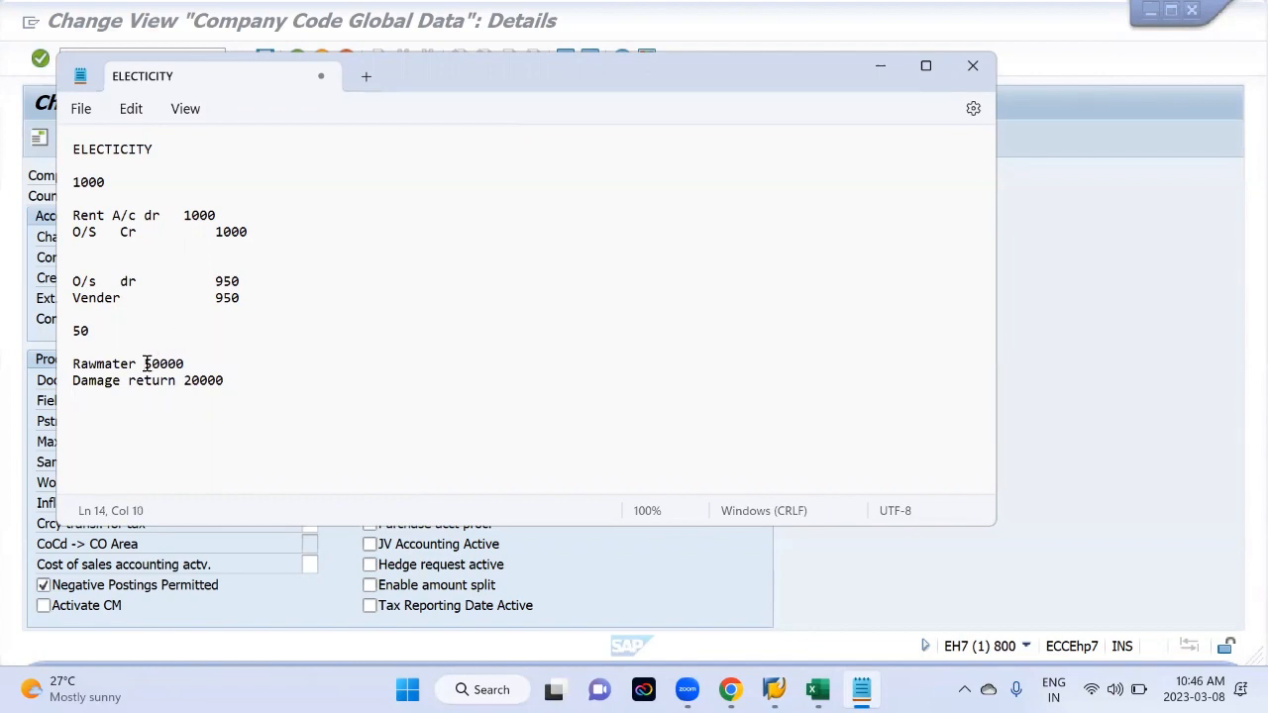
text(+5)
click(227, 381)
click(182, 383)
text(-)
Switch back to SAP and save the MML1 global data under the MM Logistics customizing request
key(alt+Tab)
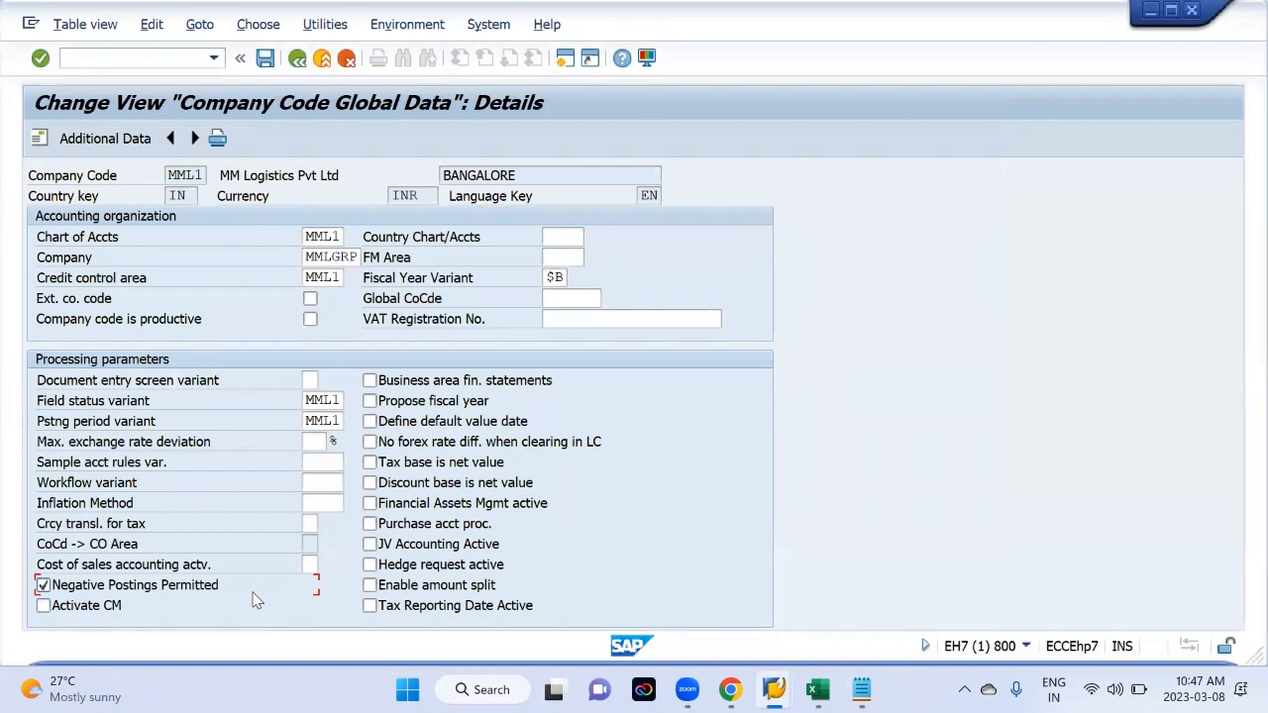
click(264, 62)
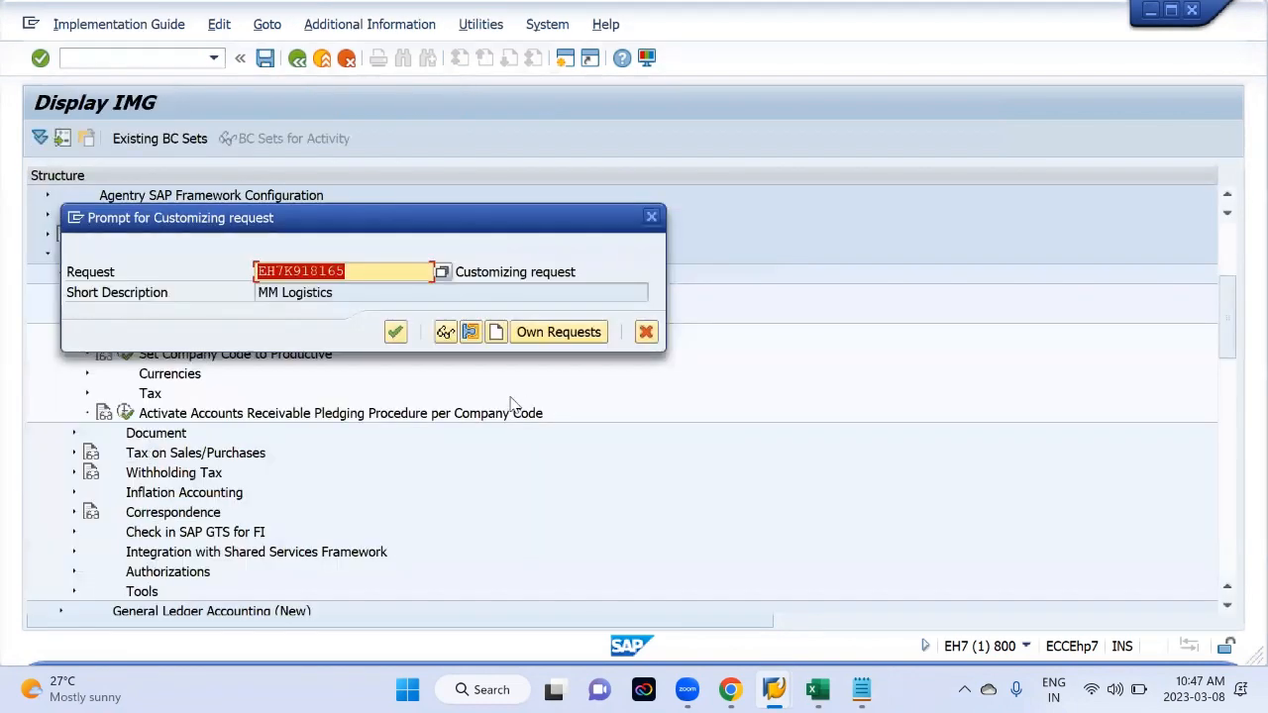
click(395, 332)
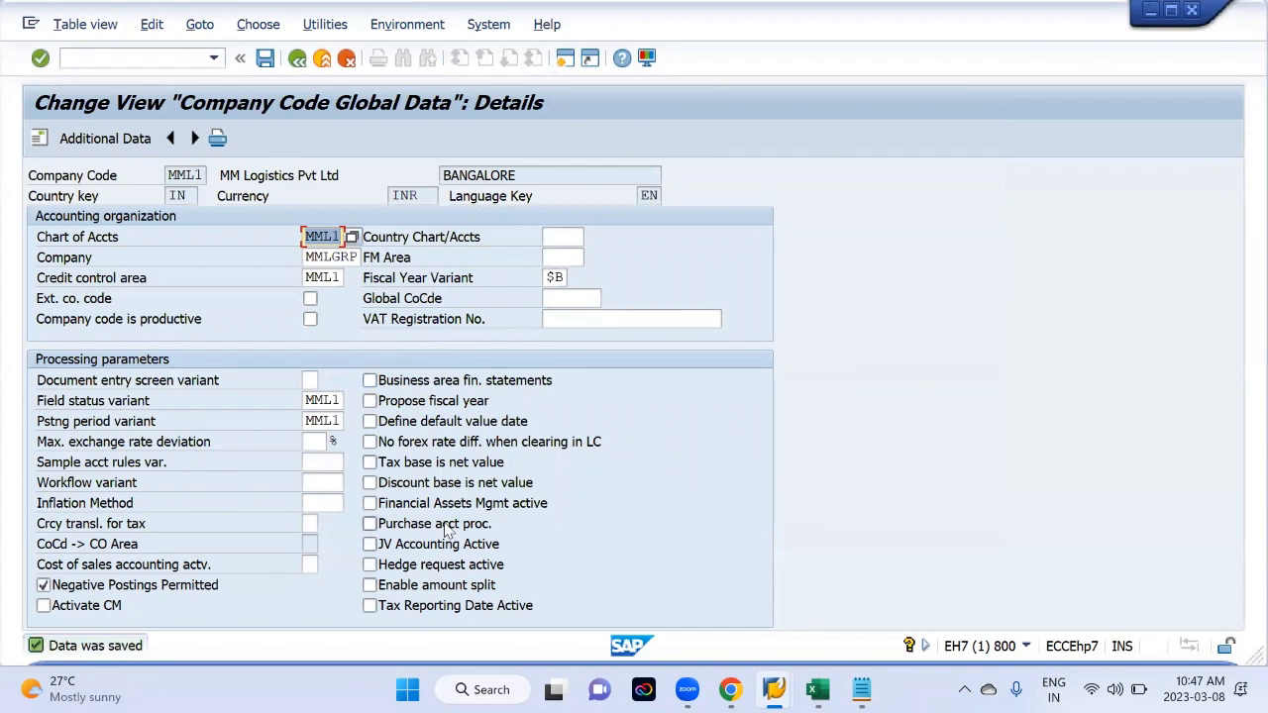
Switch to the 1.Basic Settings workbook in Excel and look up the Enter Global Parametre - OBY6 field notes on sheet 21
key(alt+Tab)
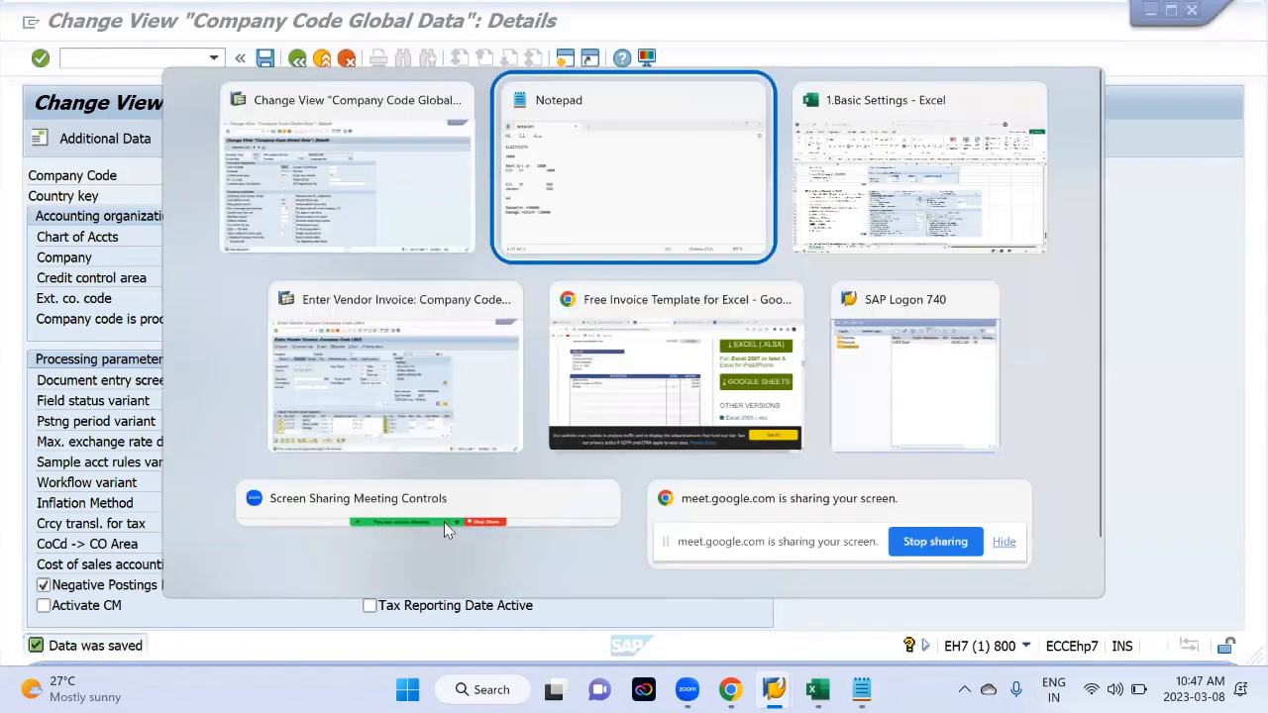
key(alt+Tab)
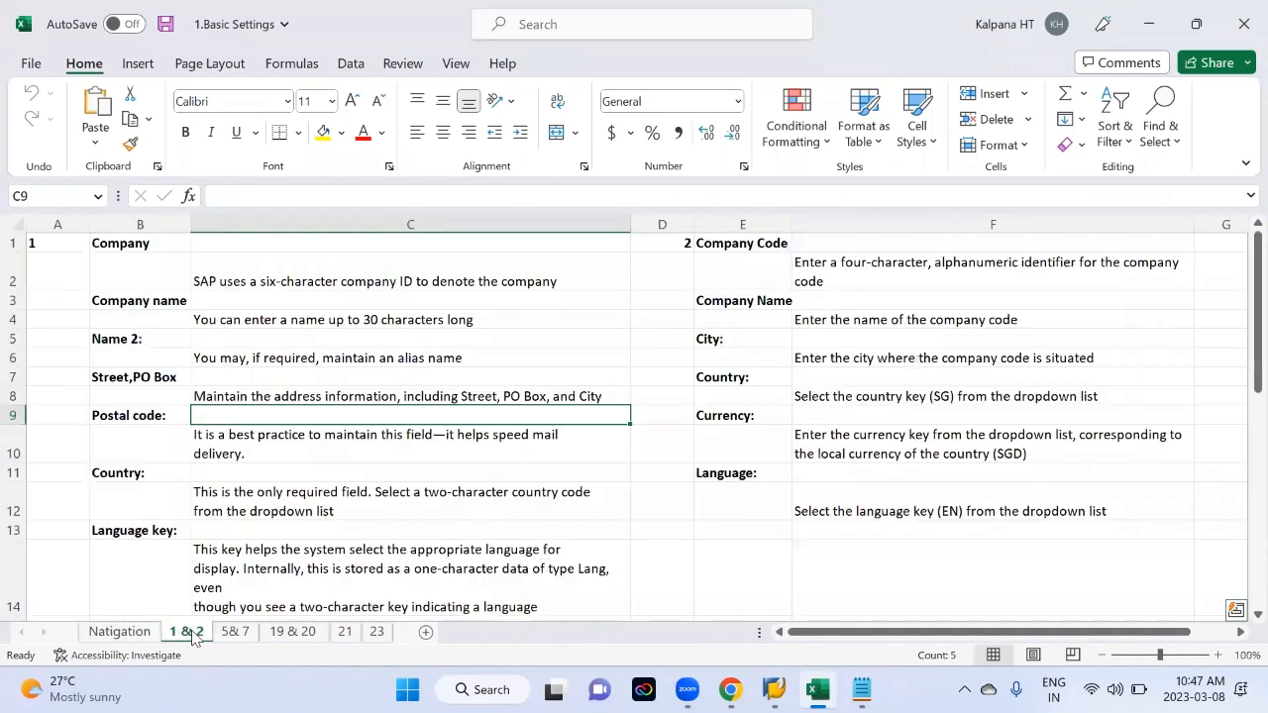
click(188, 634)
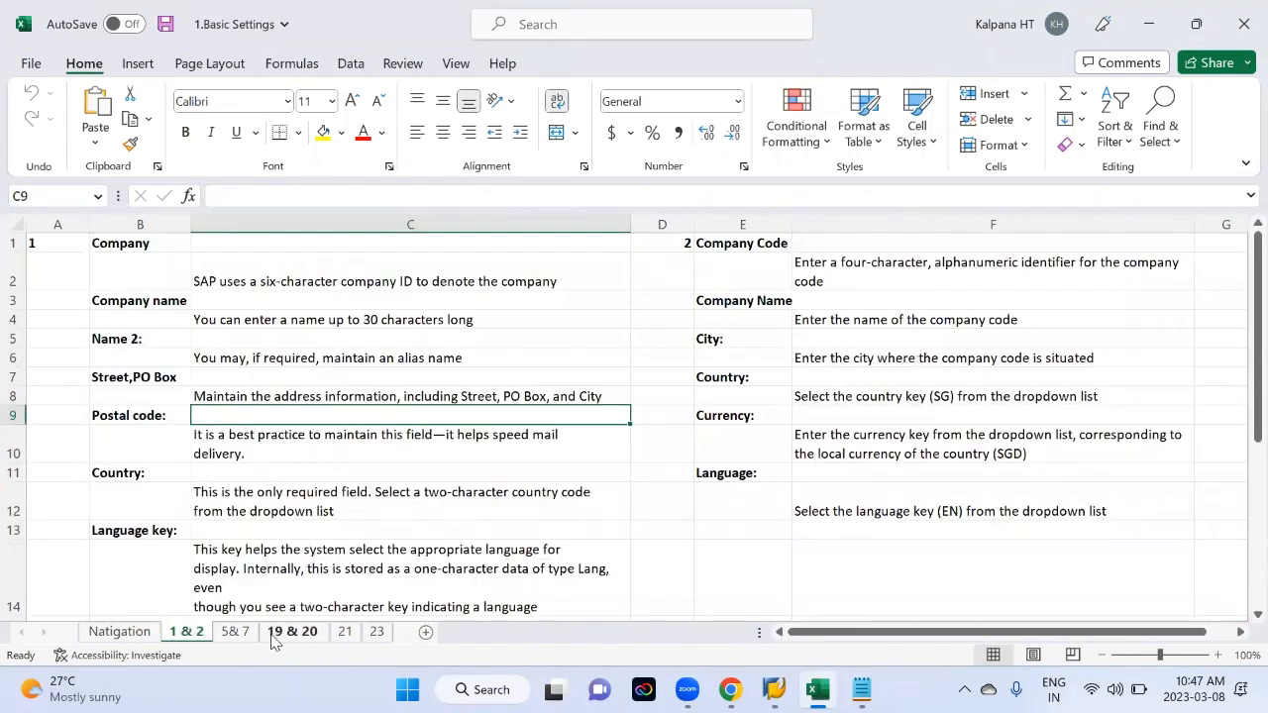
click(292, 634)
click(344, 636)
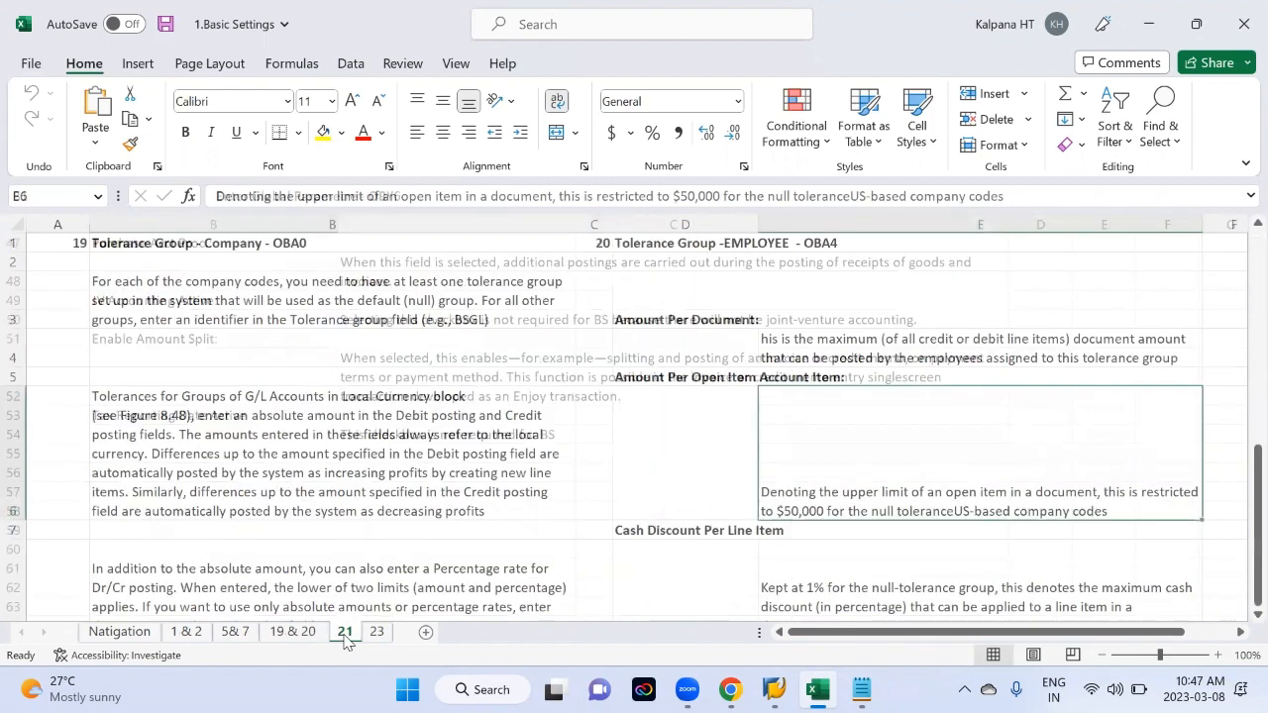
scroll(300, 413, up, 1)
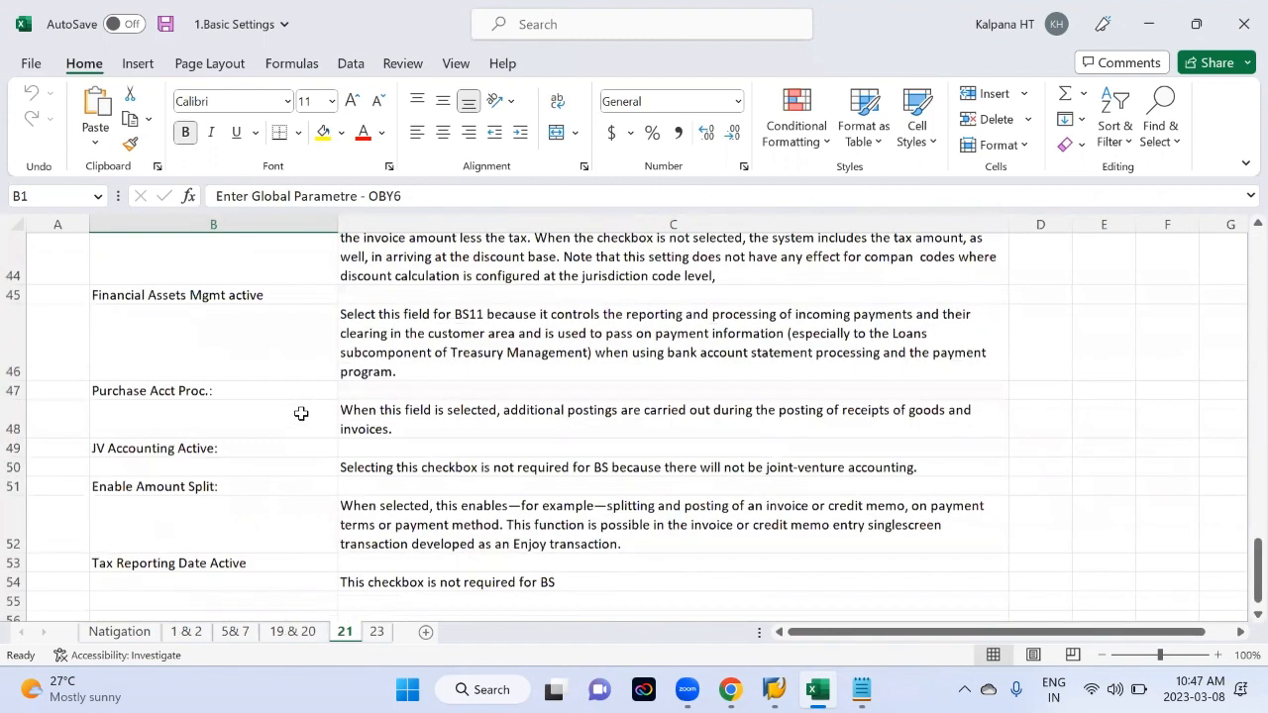
Return to the Natigation sheet and review the notes for Enter Global Parametre - OBY6 and Document Type & Number Ranger - OBA7 / FBN1
scroll(300, 413, up, 8)
scroll(300, 413, up, 2)
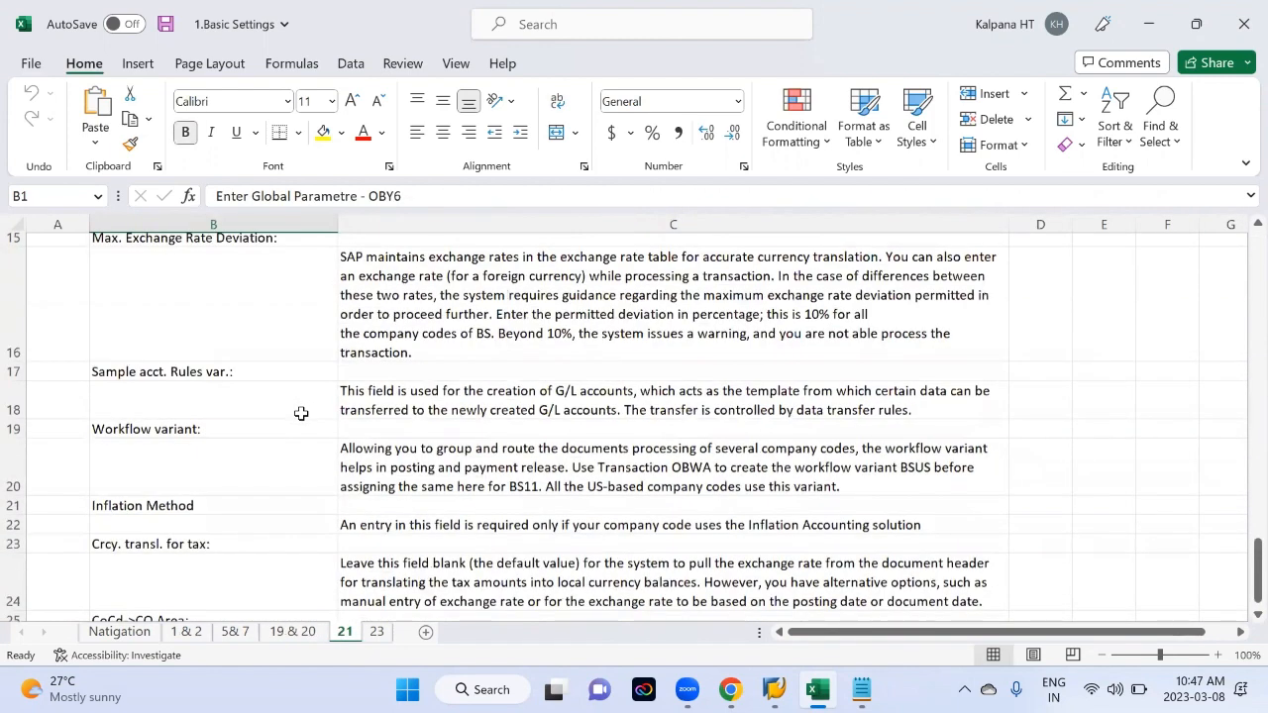
scroll(300, 413, up, 5)
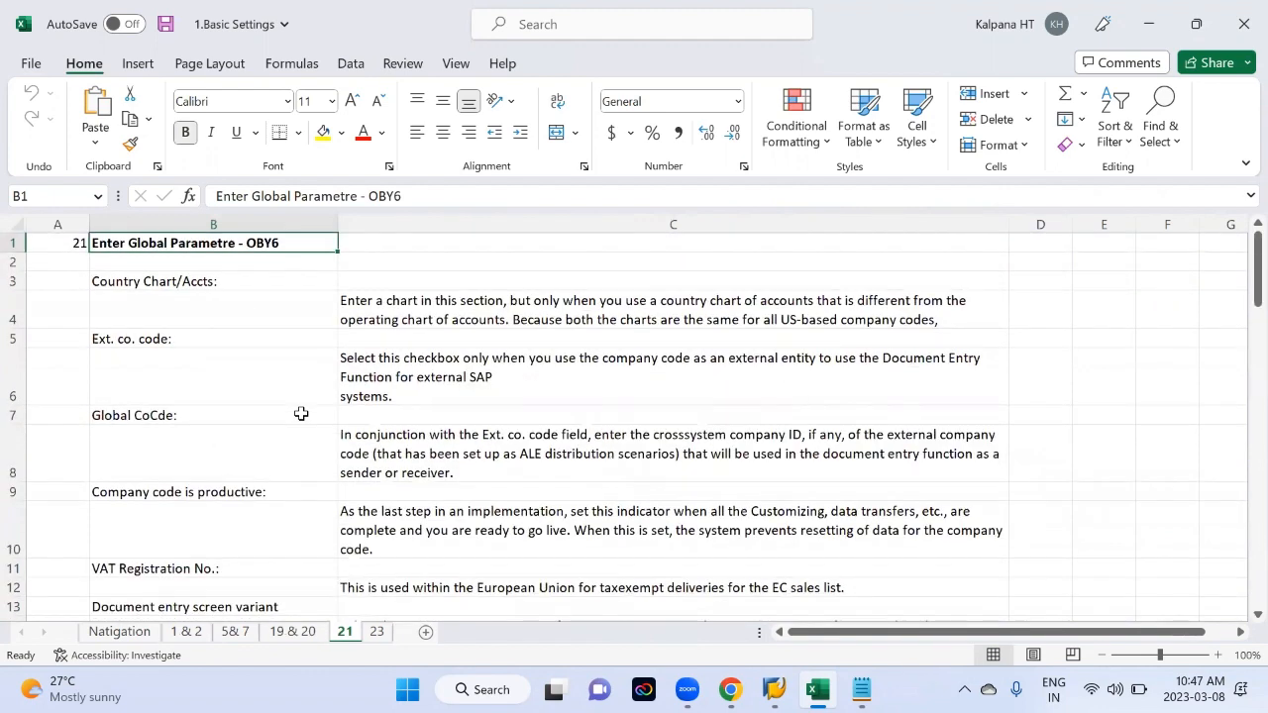
click(118, 632)
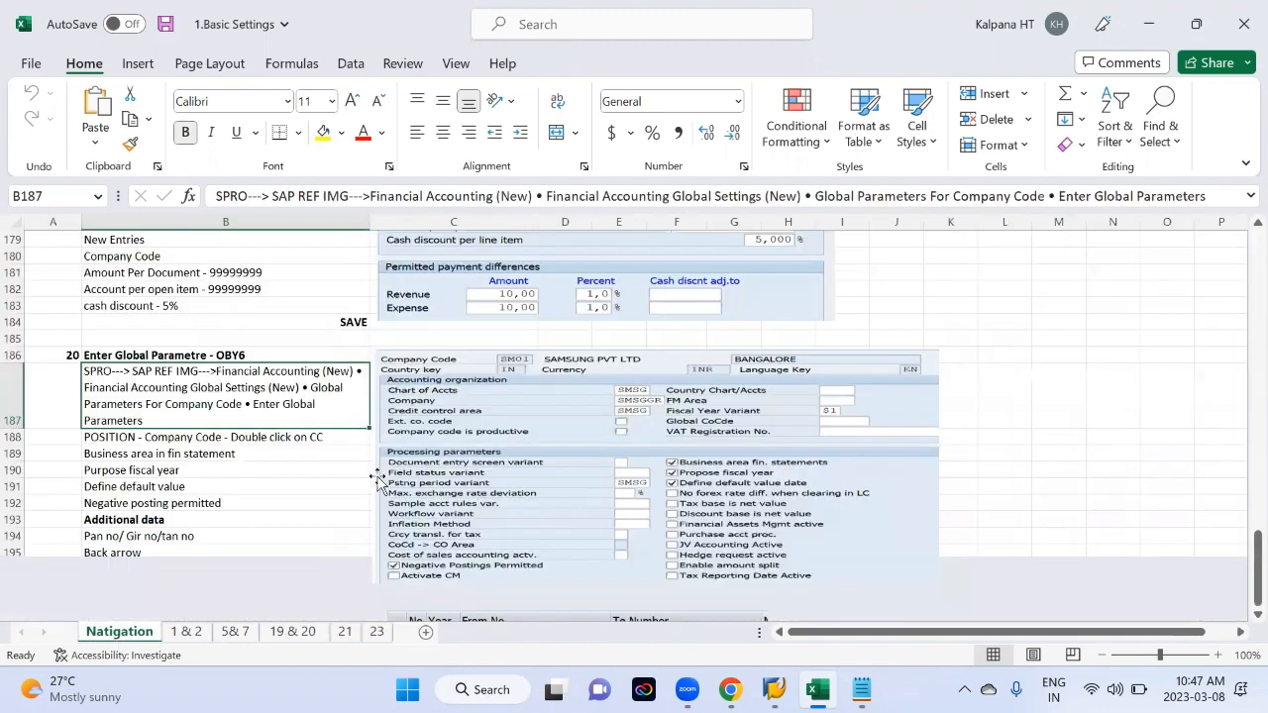
scroll(360, 471, down, 2)
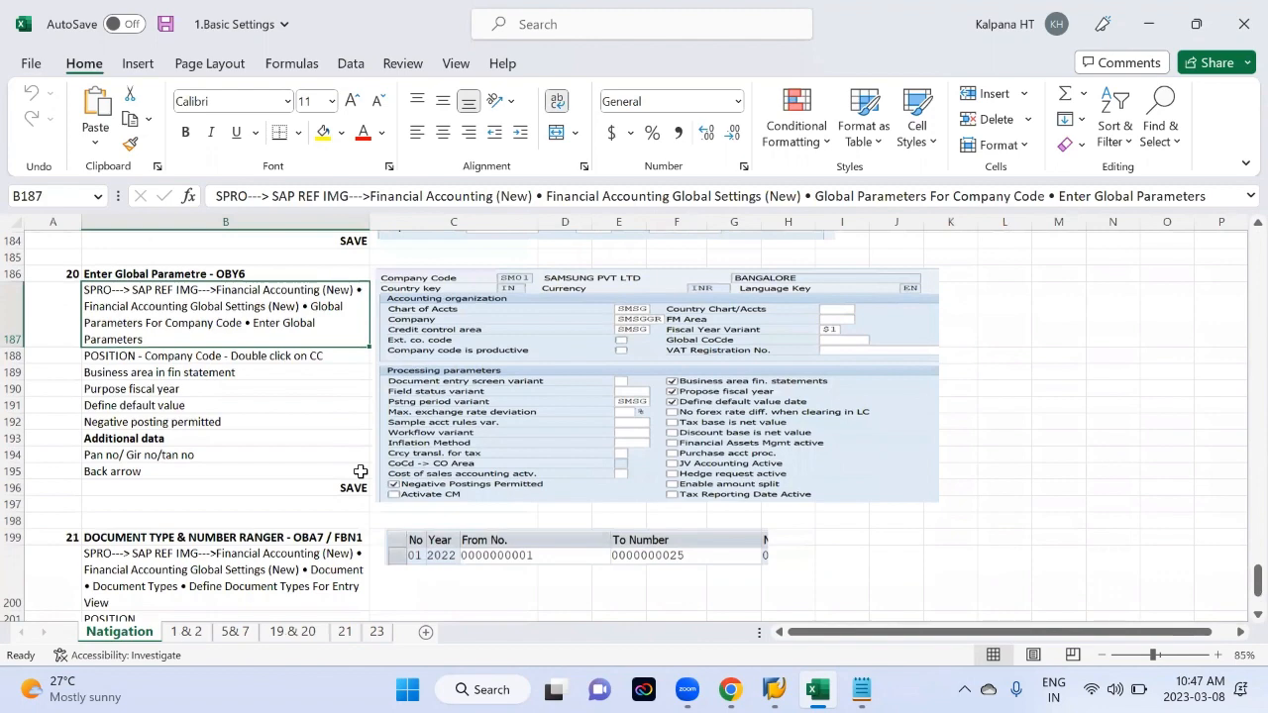
key(alt+Tab)
scroll(196, 548, down, 3)
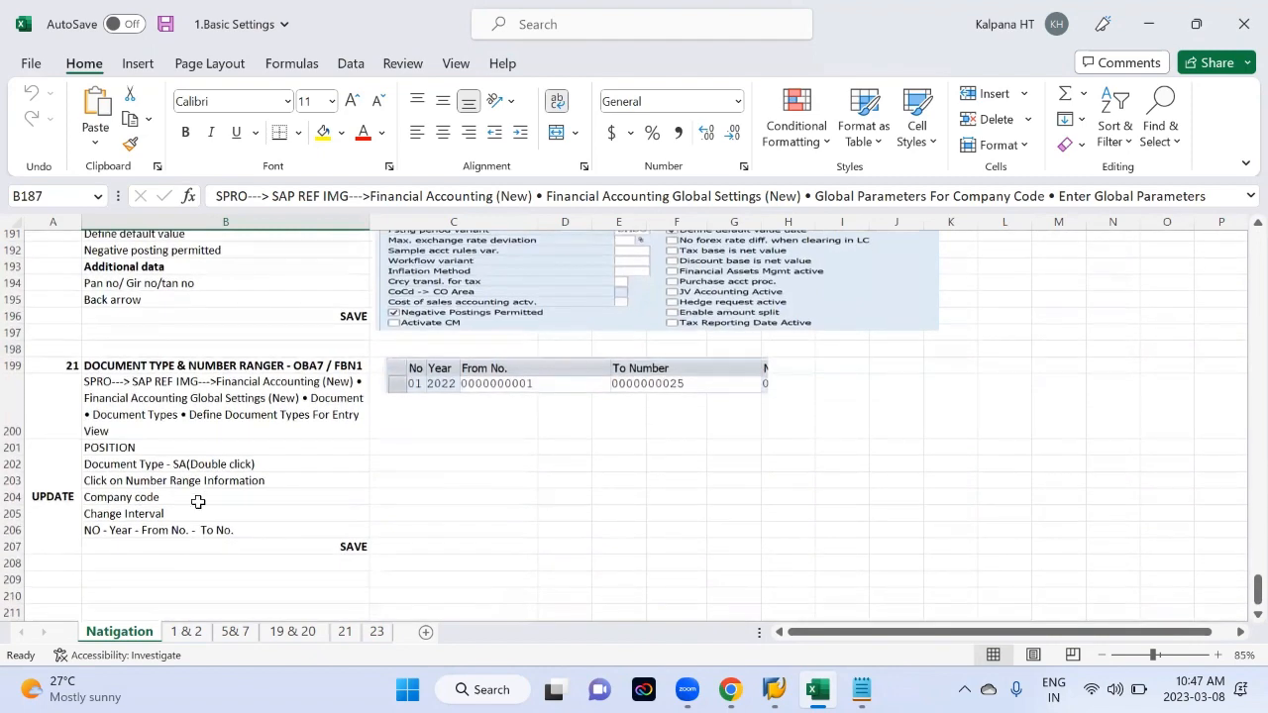
scroll(198, 502, up, 2)
scroll(198, 502, right, 1)
scroll(198, 502, left, 1)
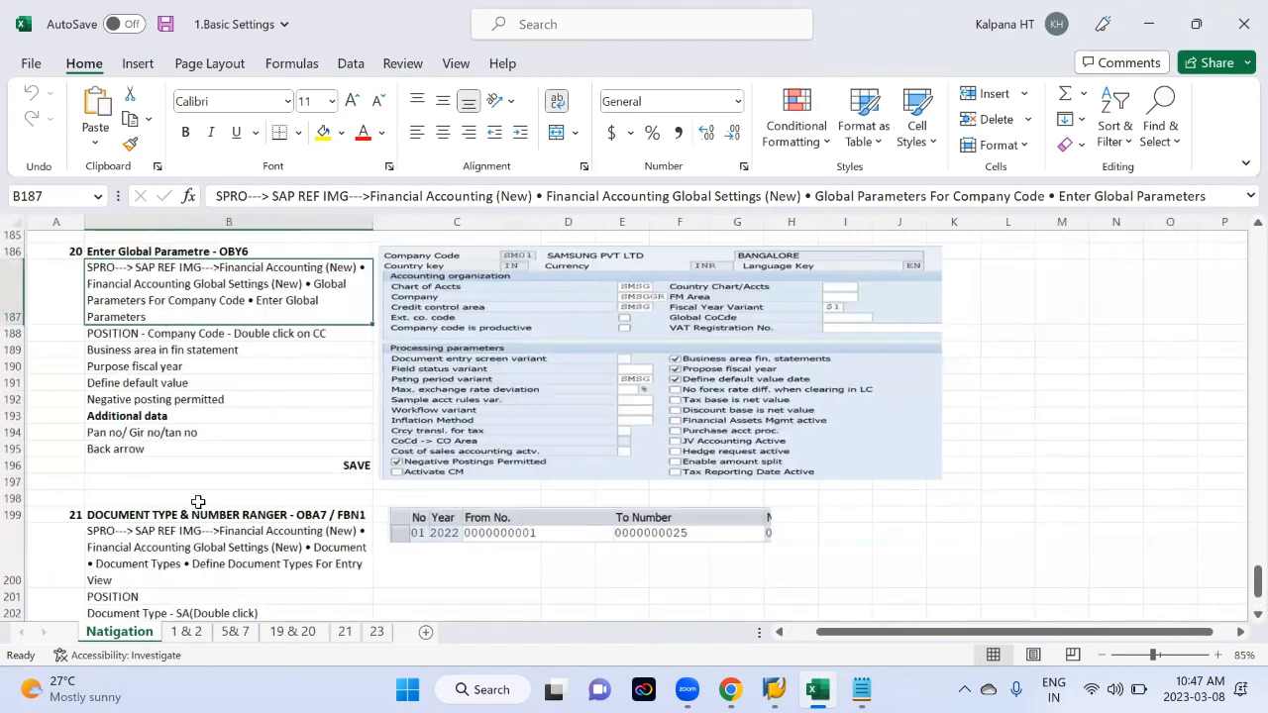
Switch back to SAP, leave the company code global data, and open Define Posting Keys under Document in the IMG
key(alt+Tab)
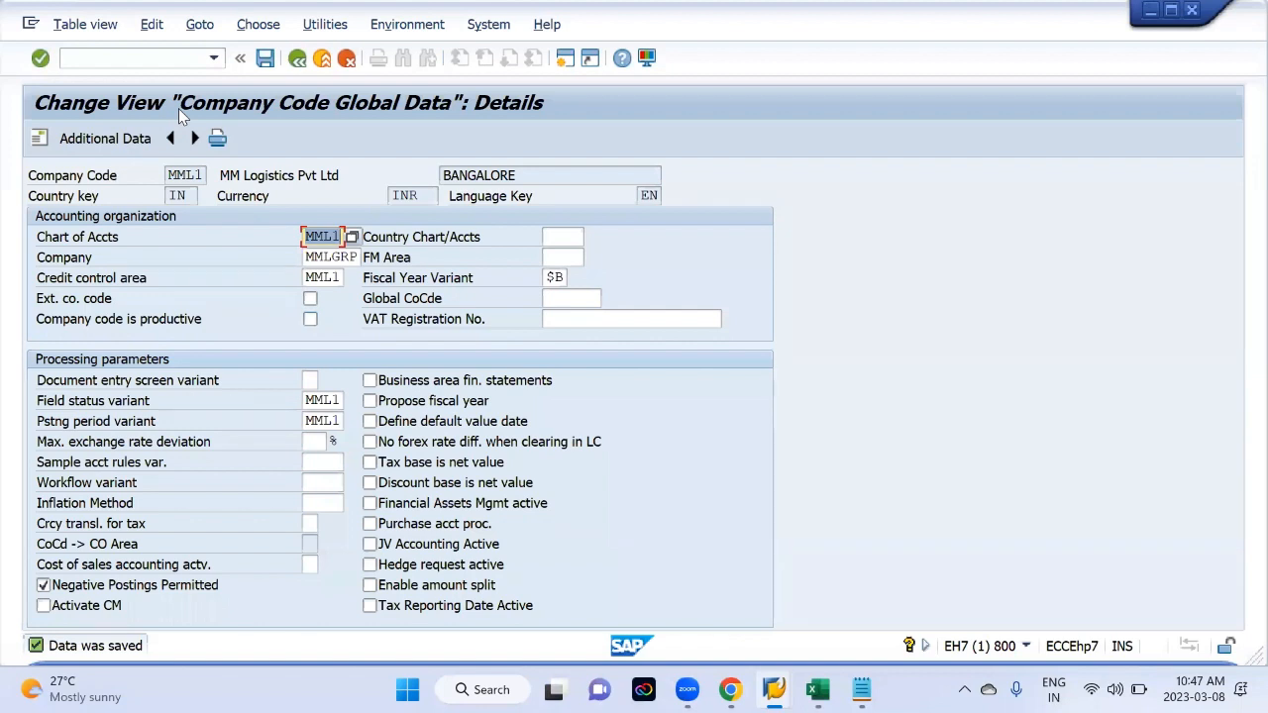
click(96, 57)
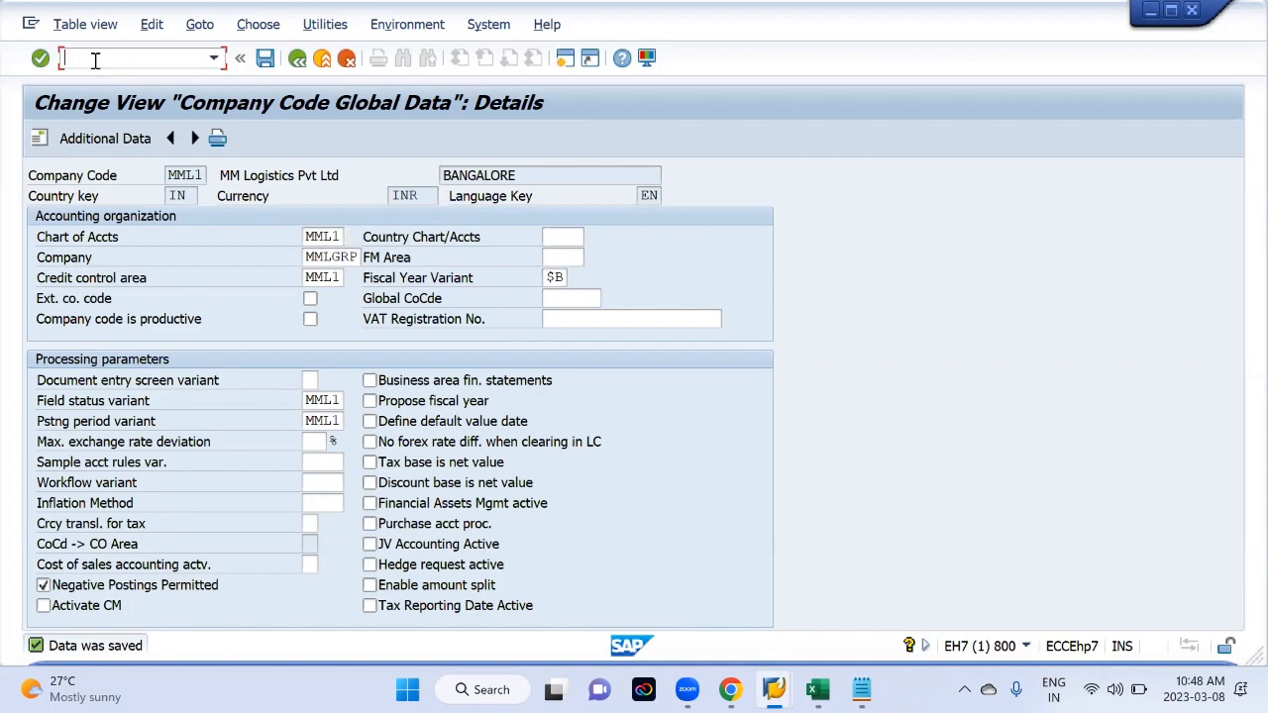
click(297, 59)
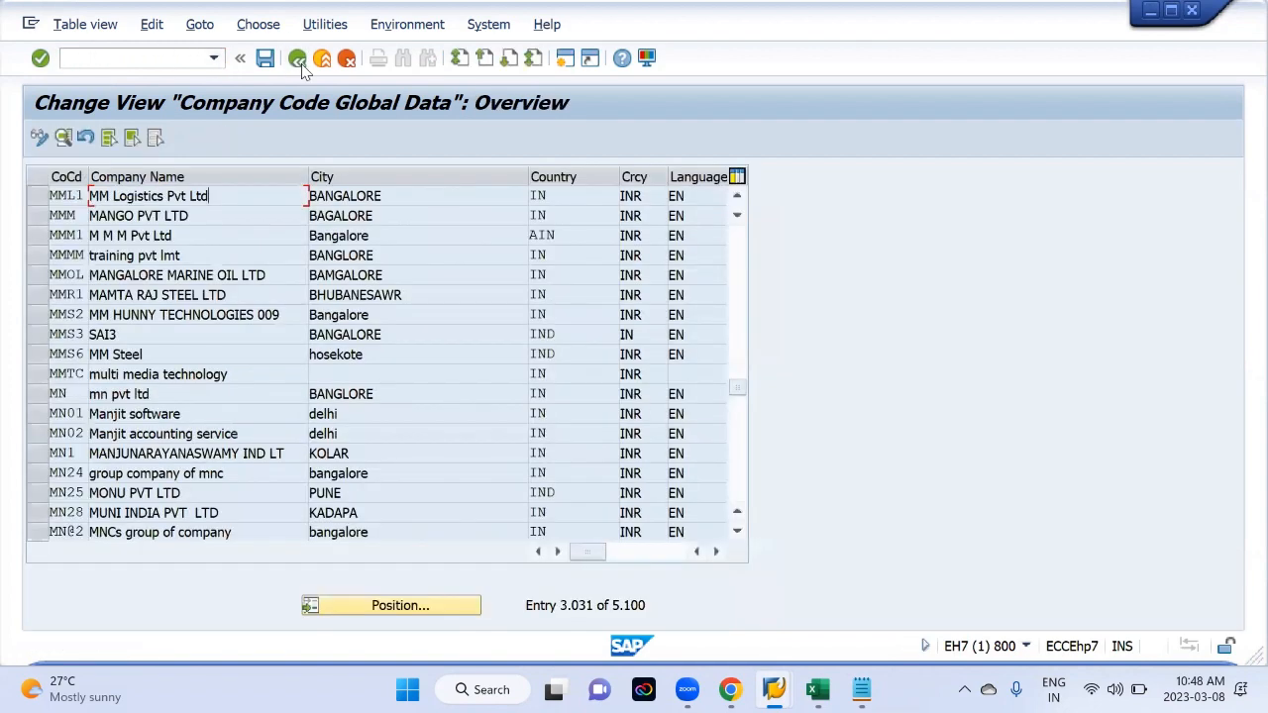
click(298, 61)
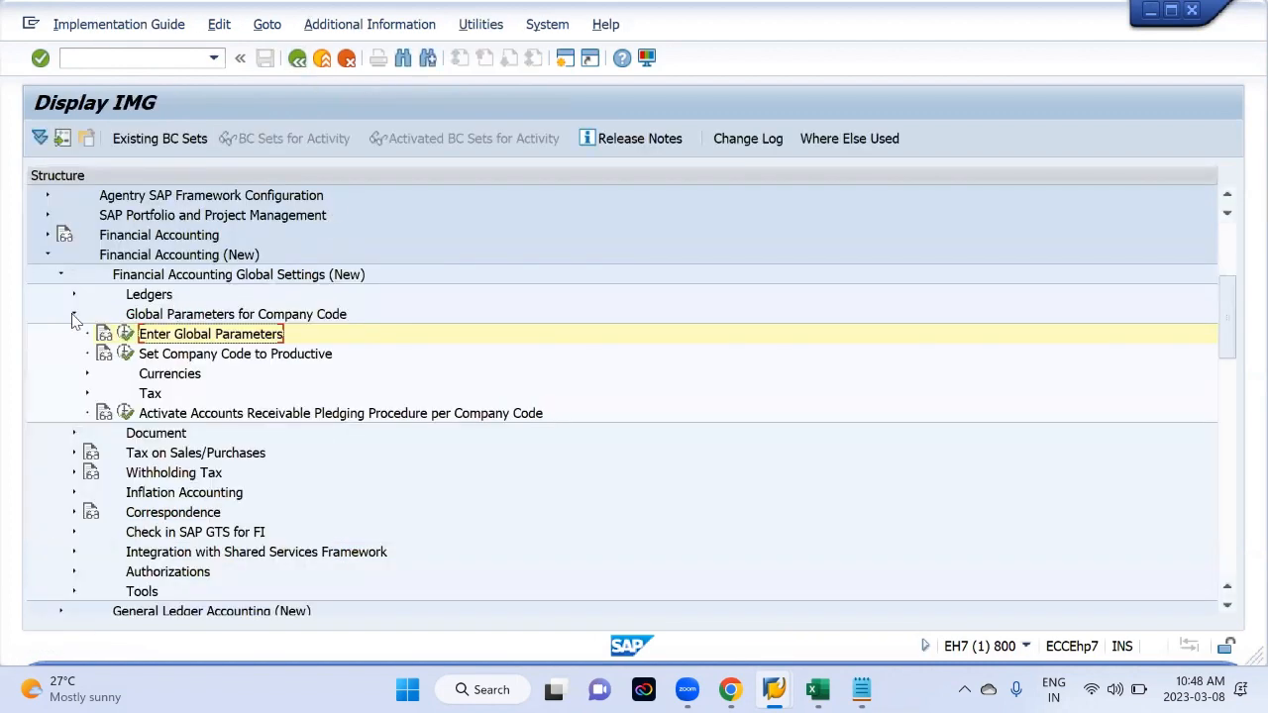
click(74, 315)
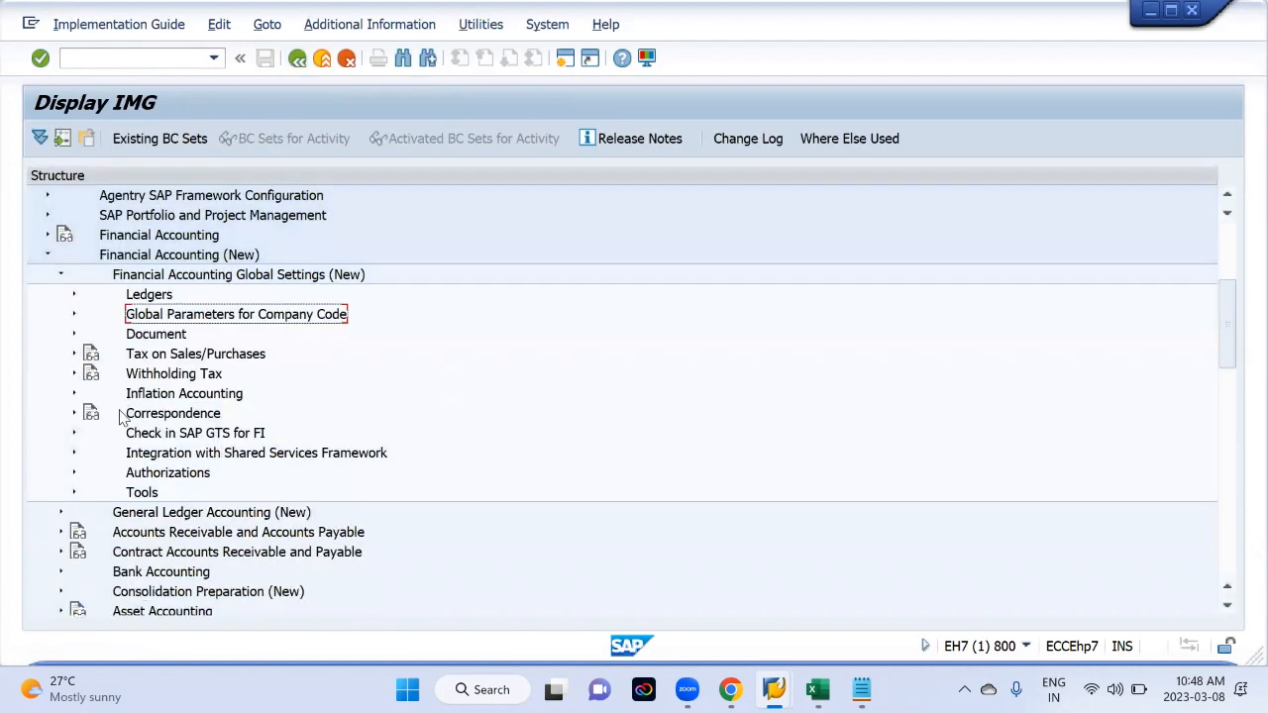
click(74, 334)
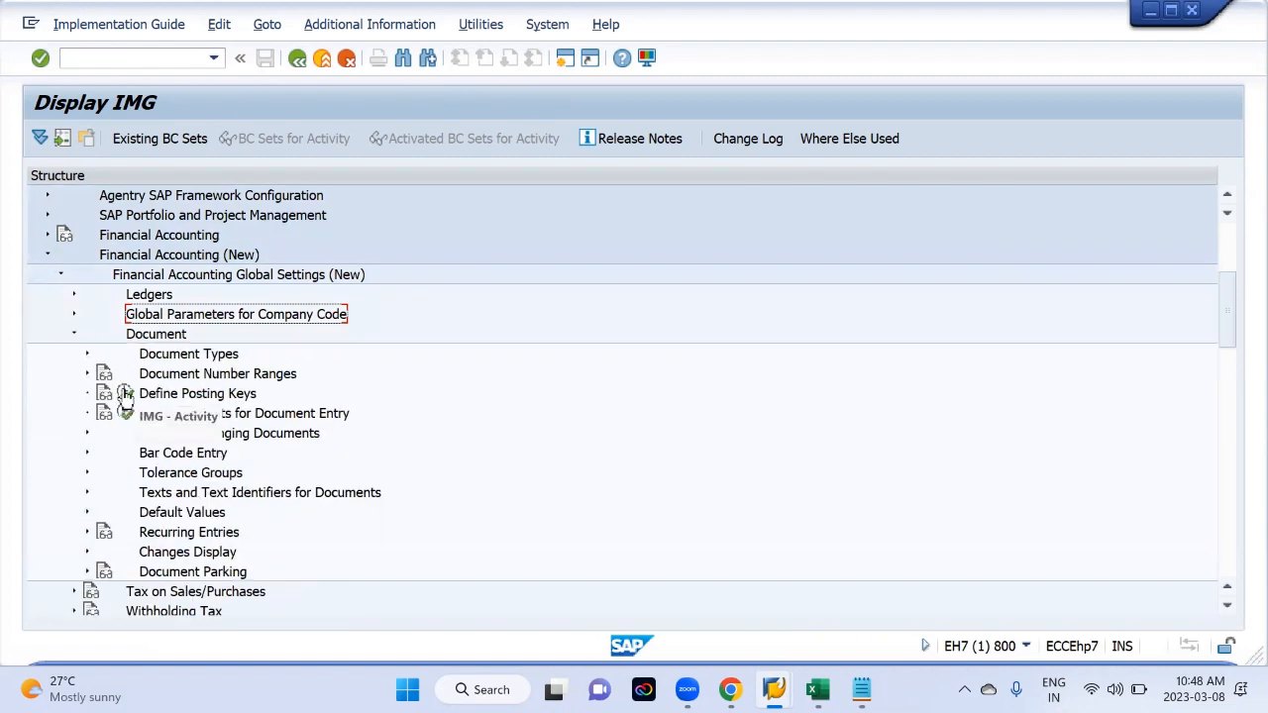
click(126, 394)
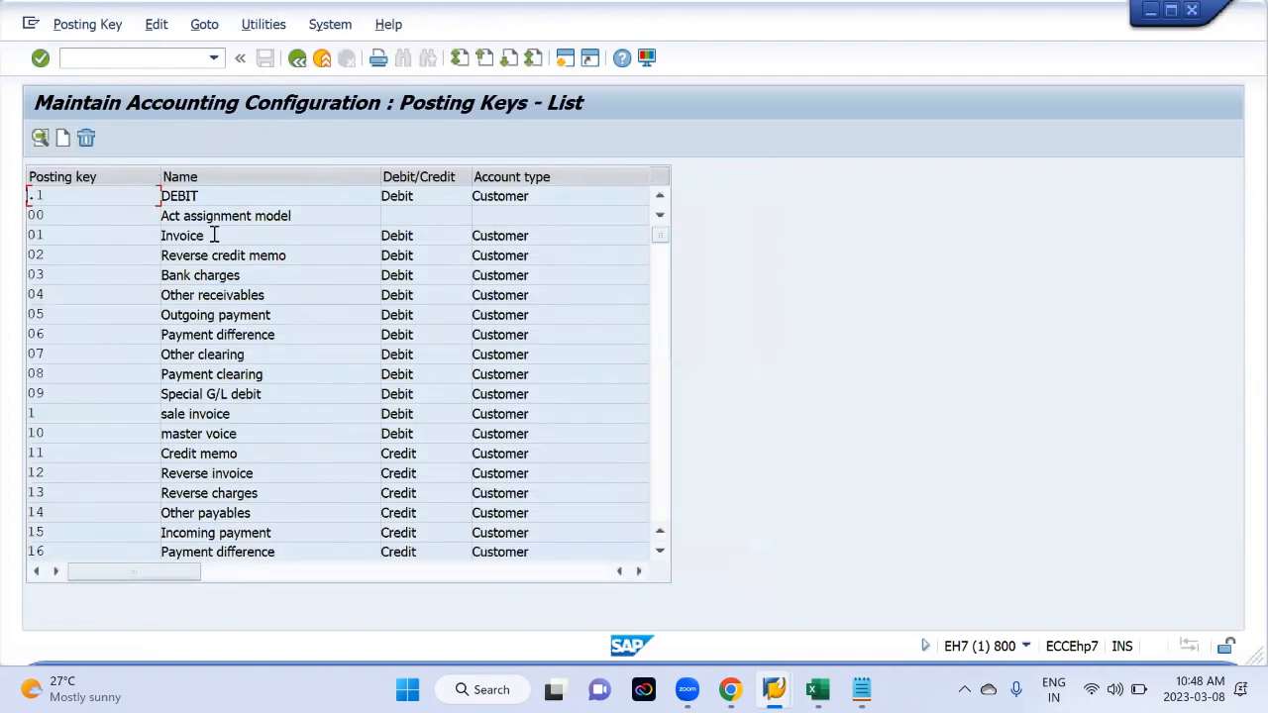
Examine the posting keys list for the debit/credit indicators and account types of customer, vendor, G/L and asset keys
scroll(207, 483, down, 3)
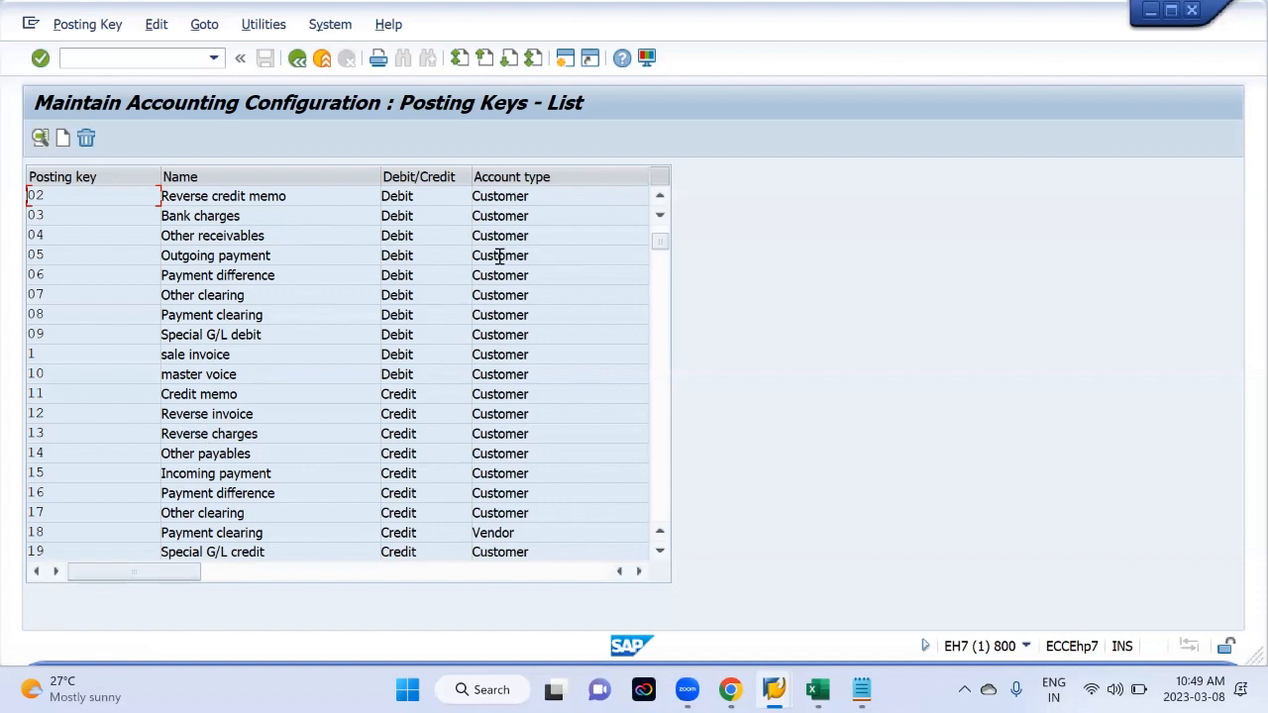
scroll(448, 421, down, 5)
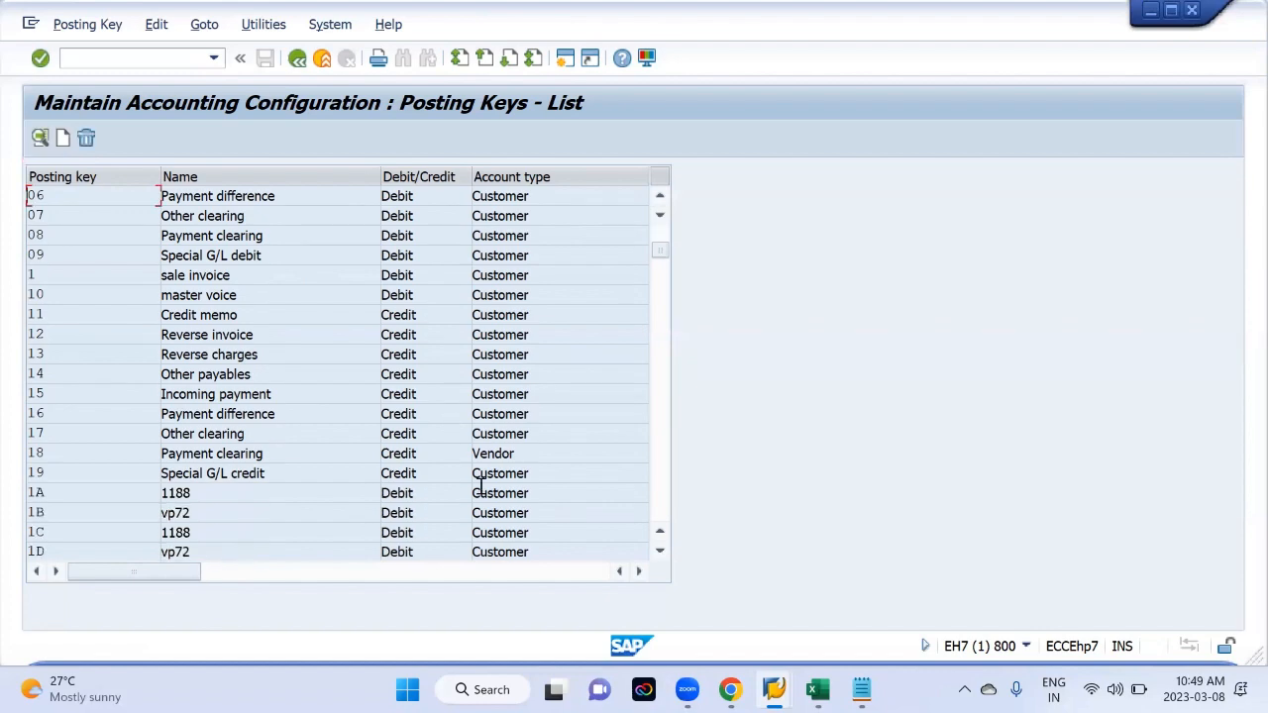
scroll(479, 486, down, 5)
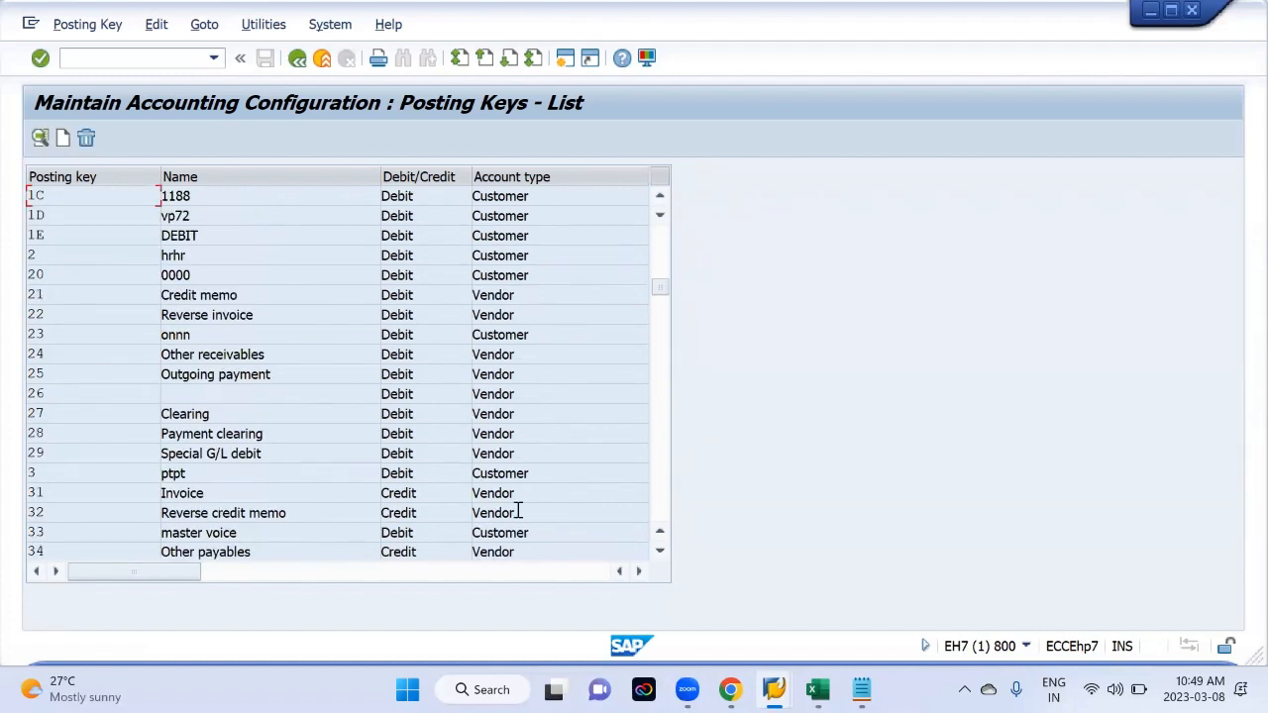
scroll(500, 394, down, 4)
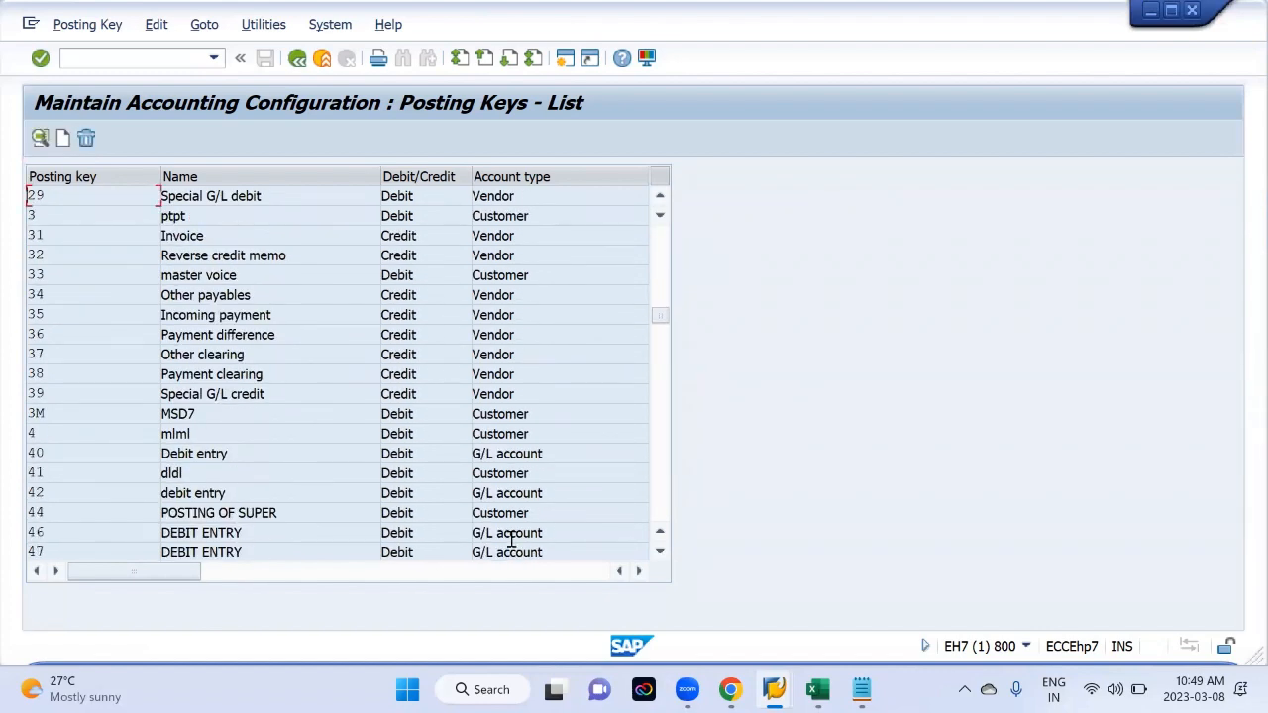
scroll(518, 472, down, 9)
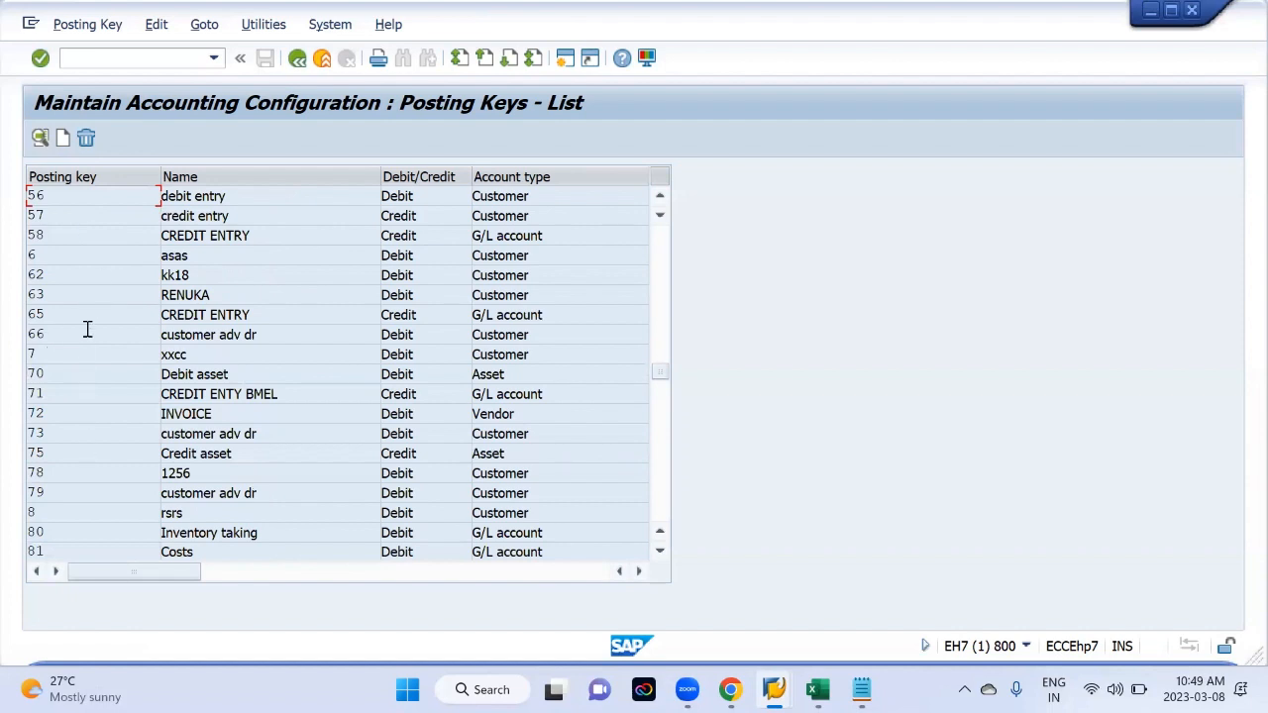
scroll(231, 294, up, 8)
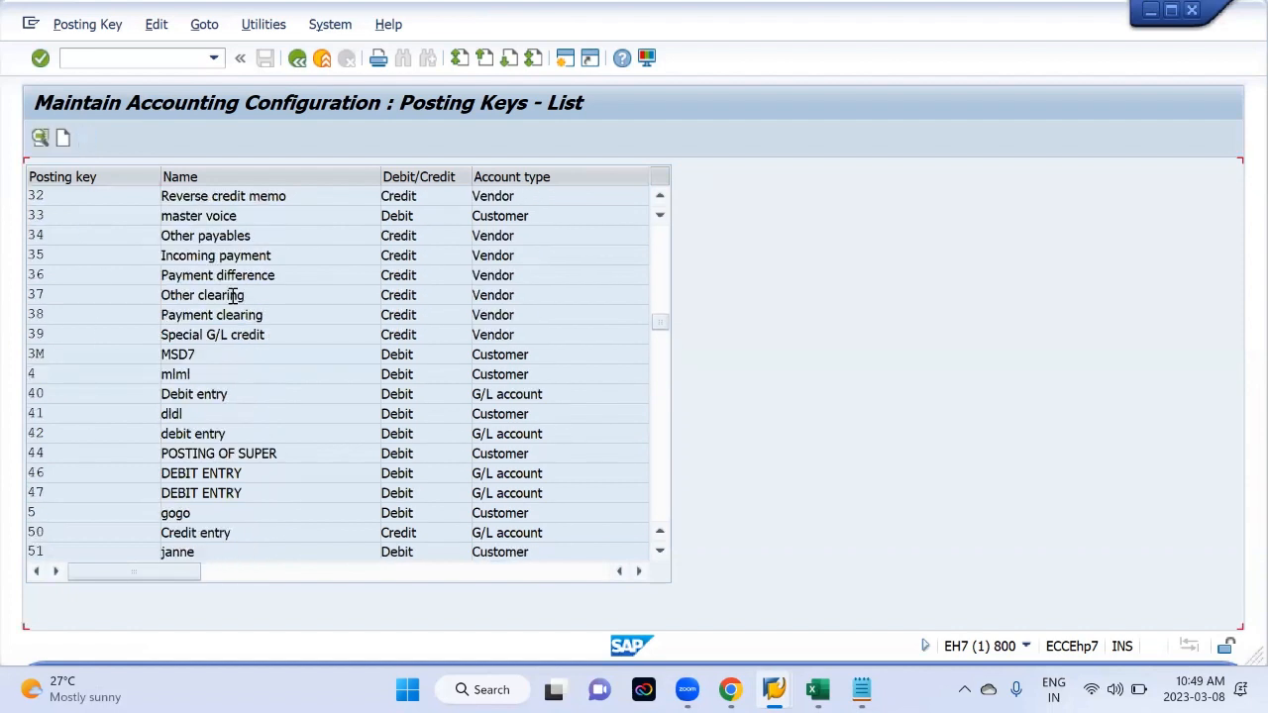
scroll(231, 294, up, 1)
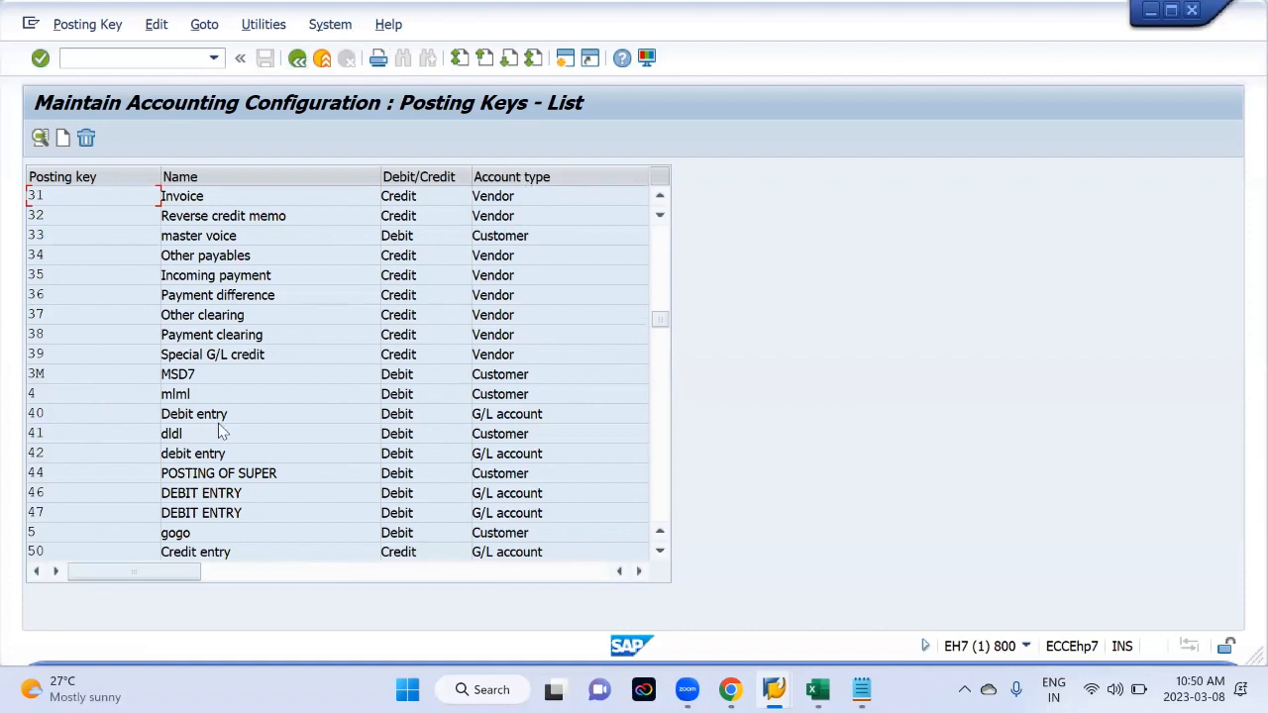
Inspect the detail settings and reversal posting keys of posting keys 40 and 50, and return to the IMG structure
double_click(215, 414)
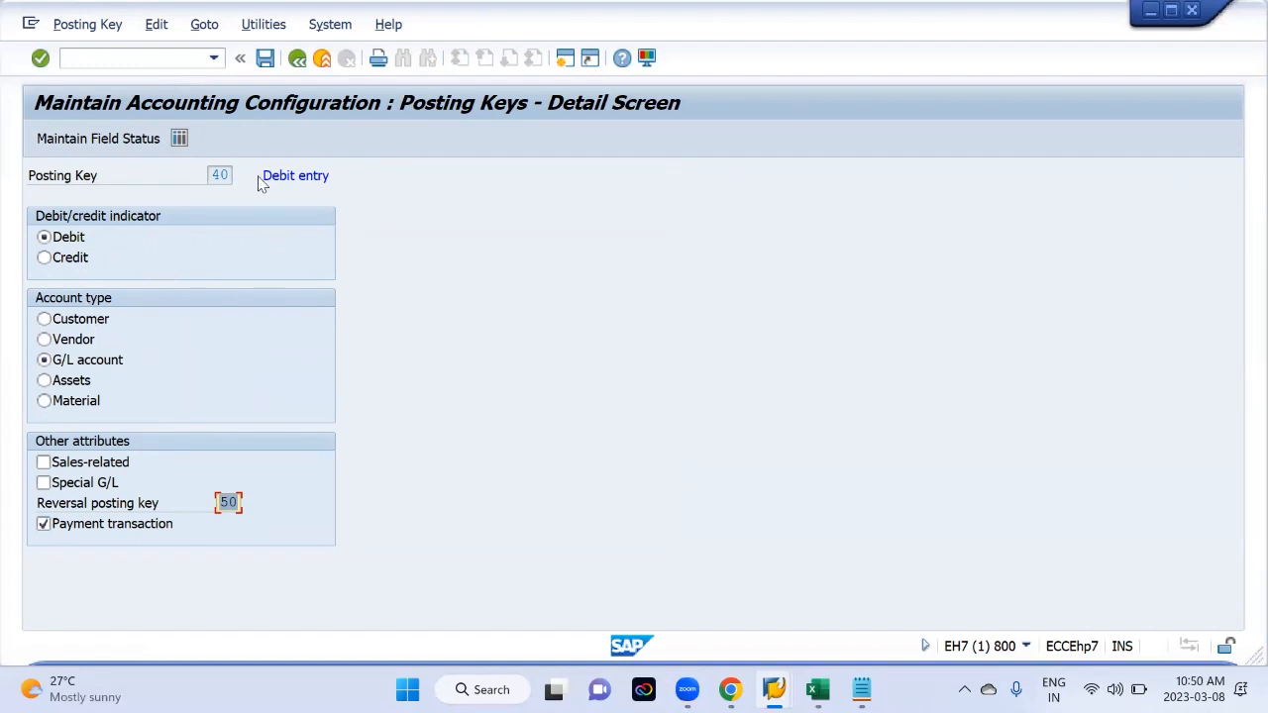
click(297, 58)
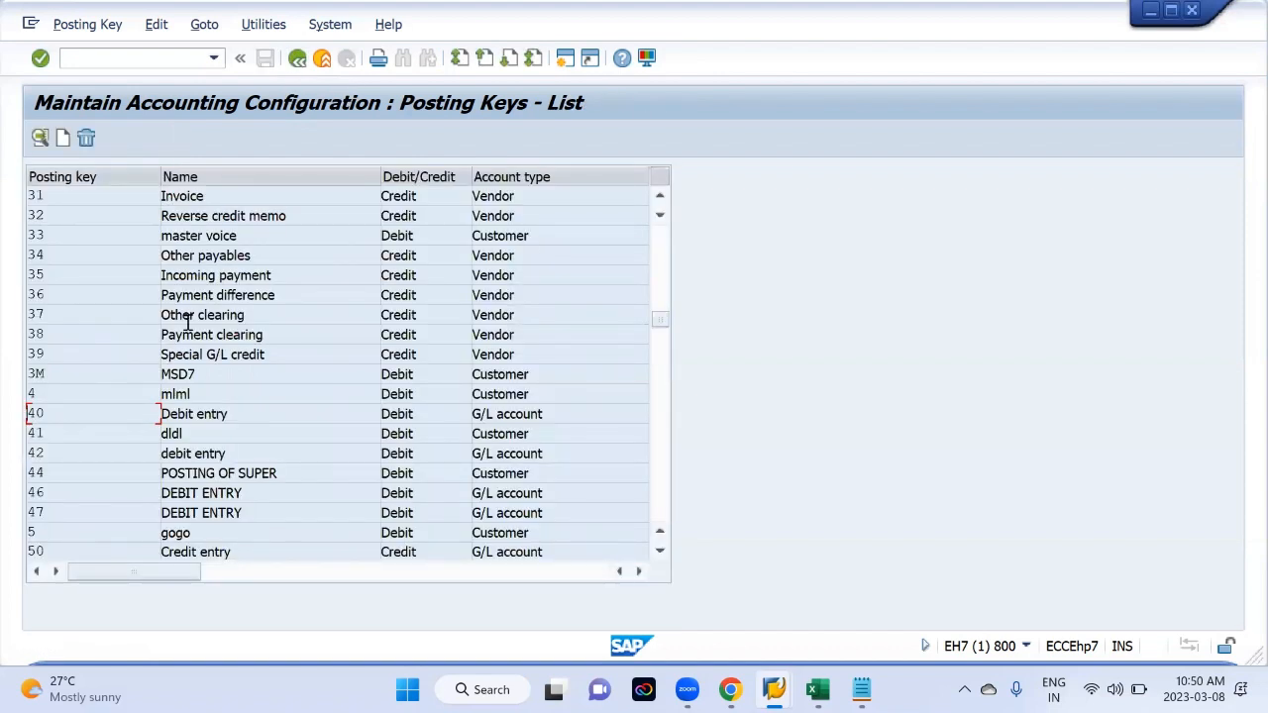
double_click(209, 417)
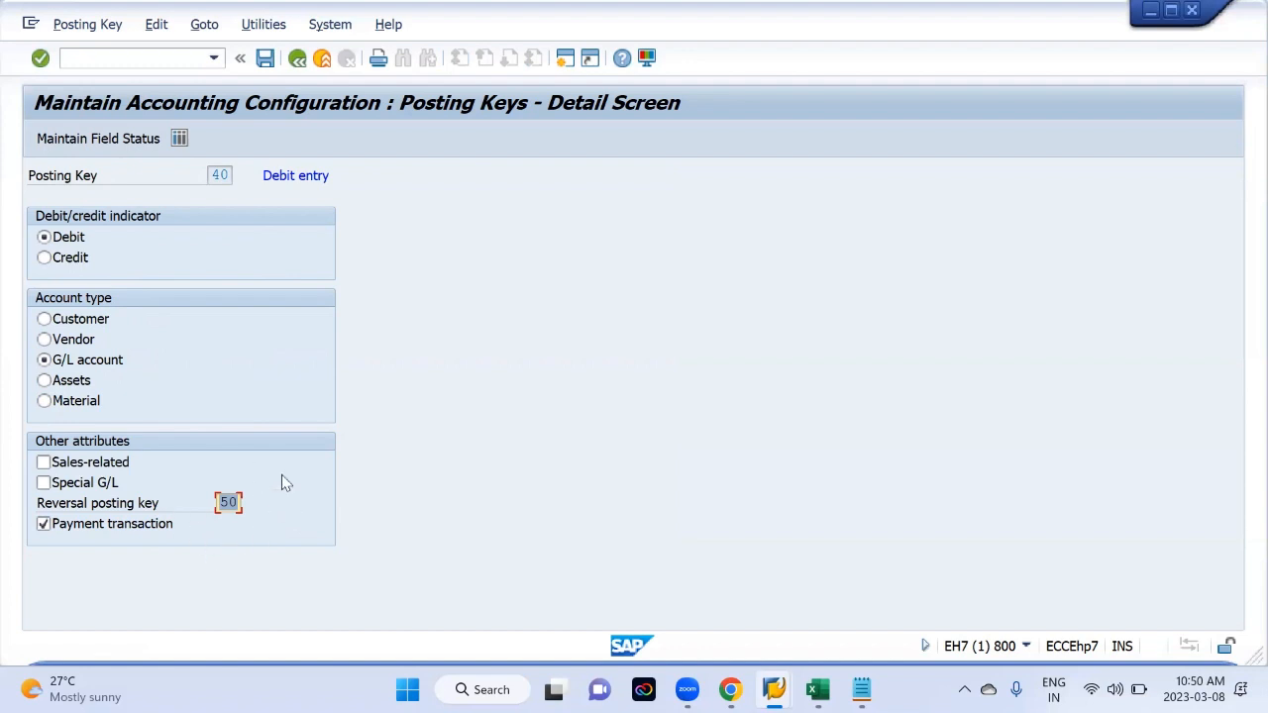
click(297, 57)
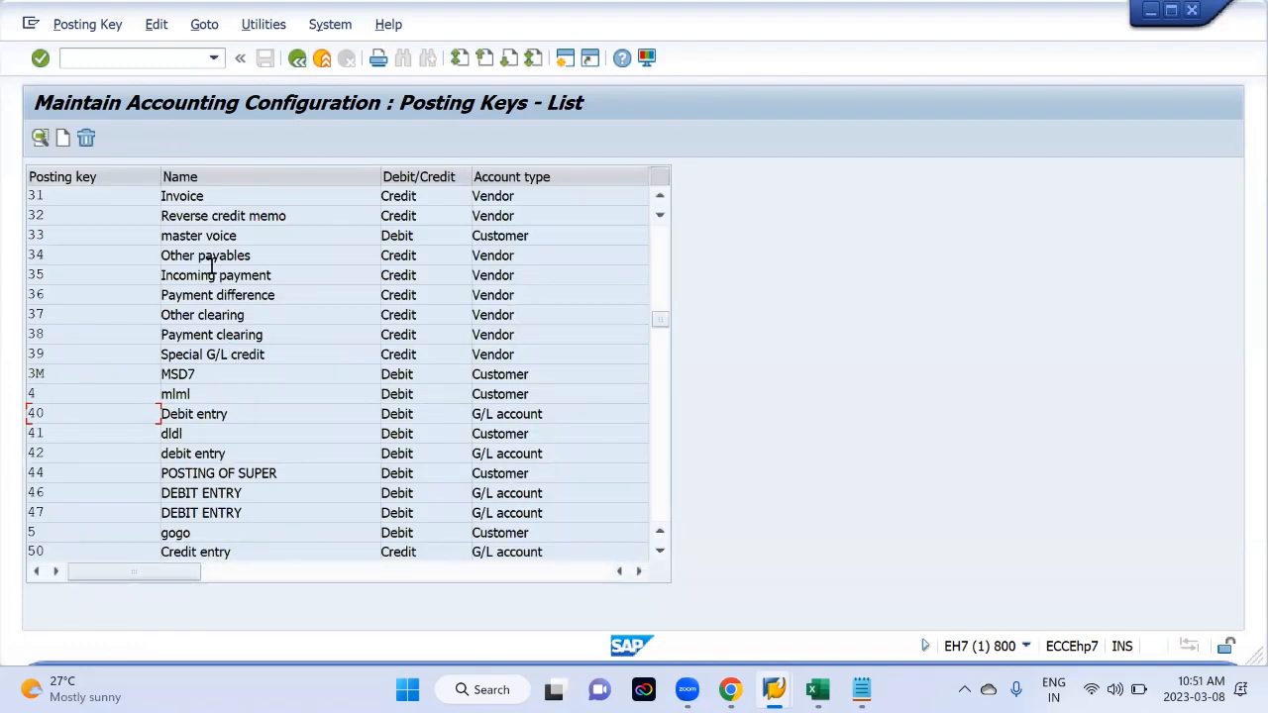
double_click(227, 552)
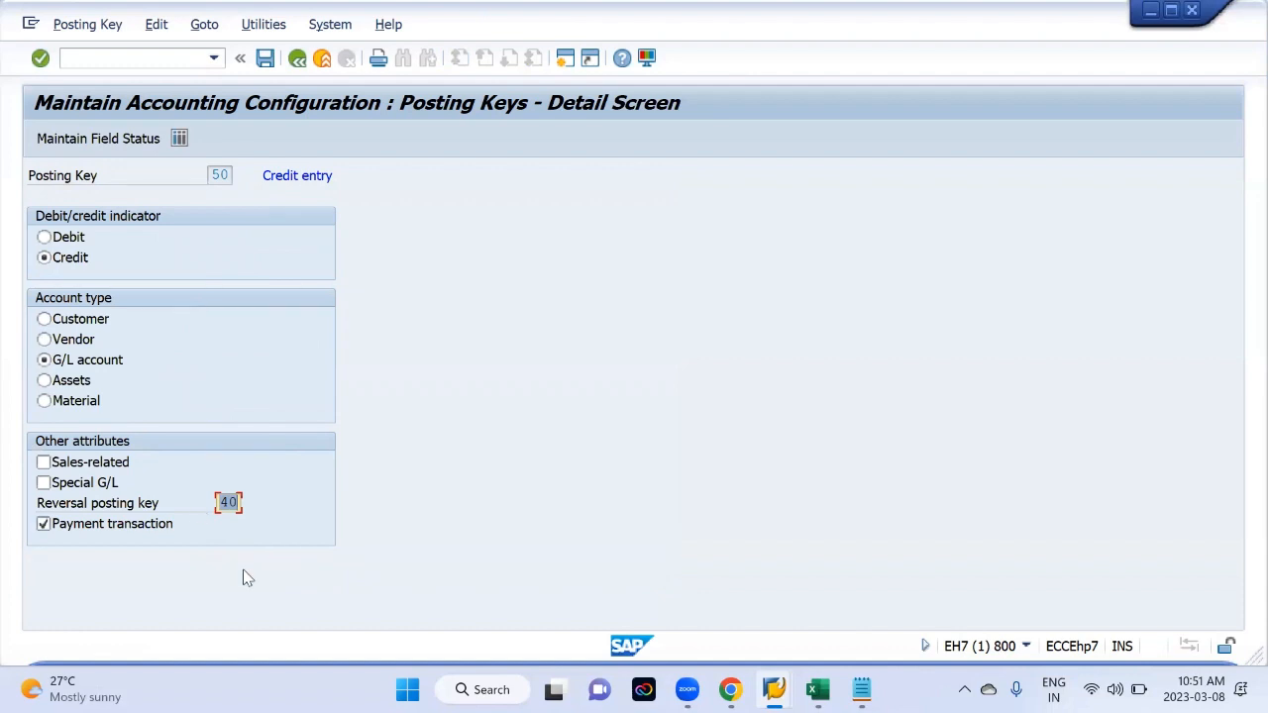
click(297, 61)
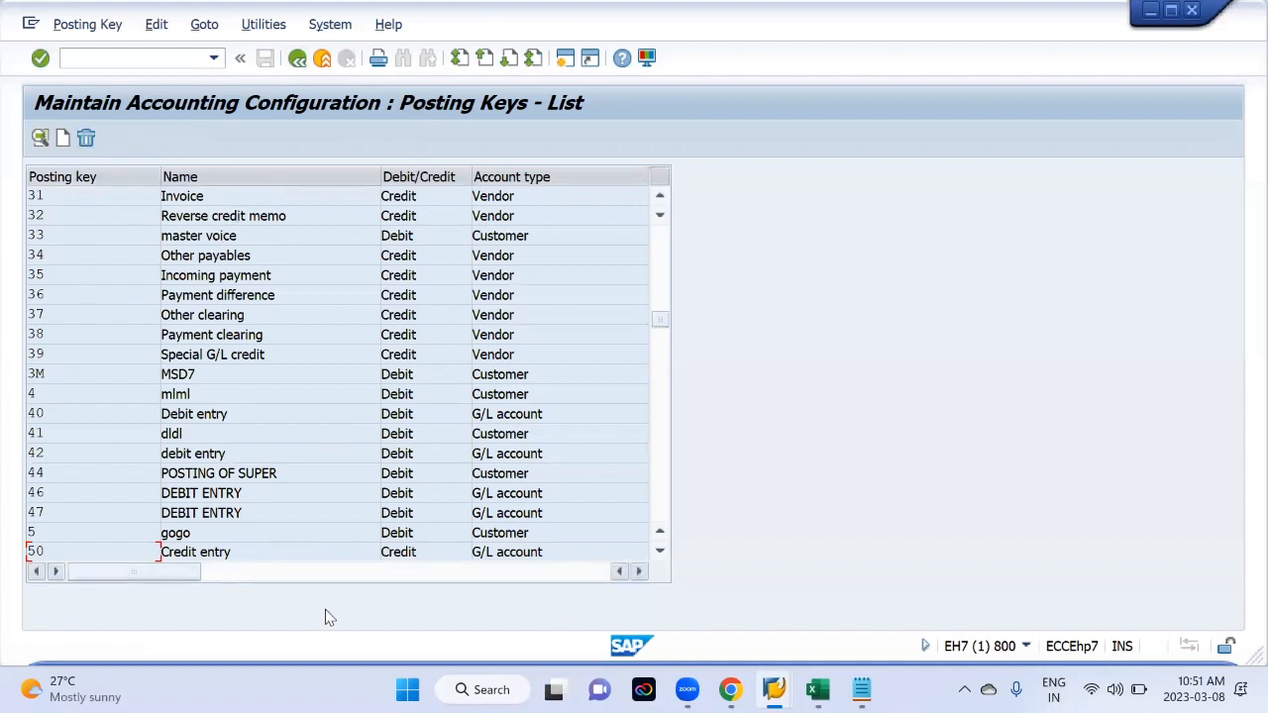
click(297, 59)
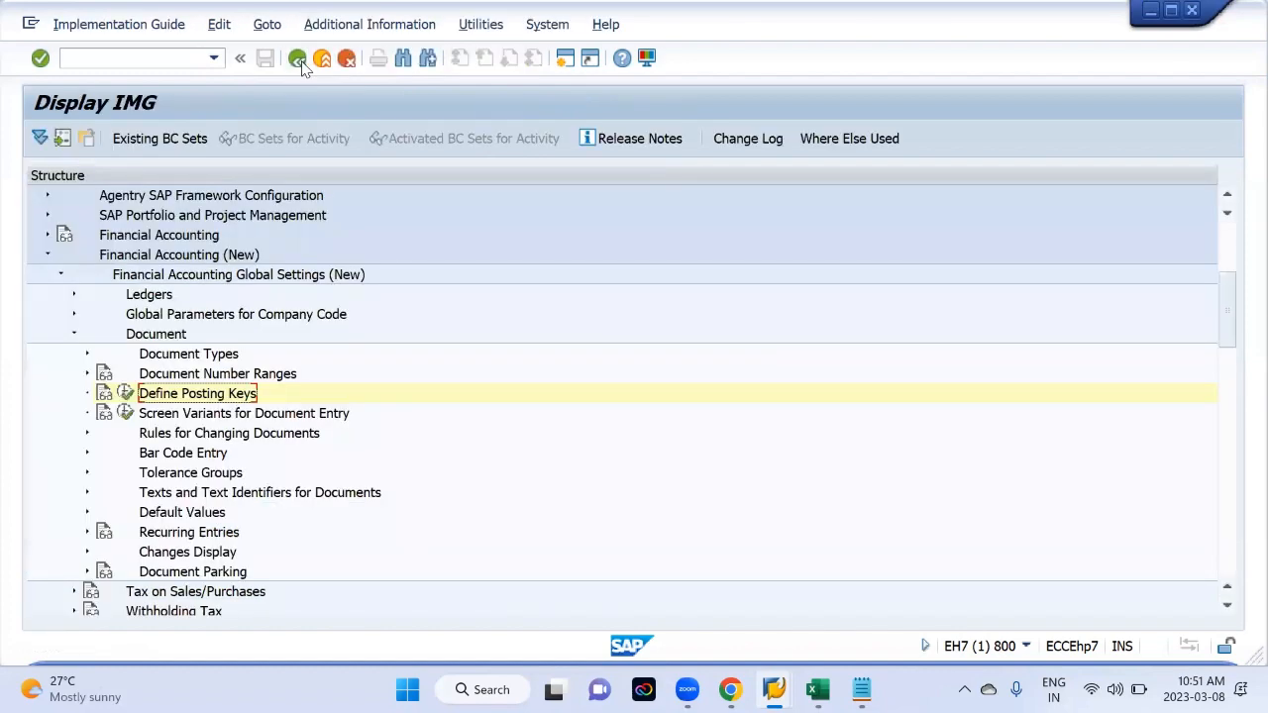
Look up the Document Type & Number Ranger path in the 1.Basic Settings workbook and expand Document Types in the SAP IMG
key(alt+Tab)
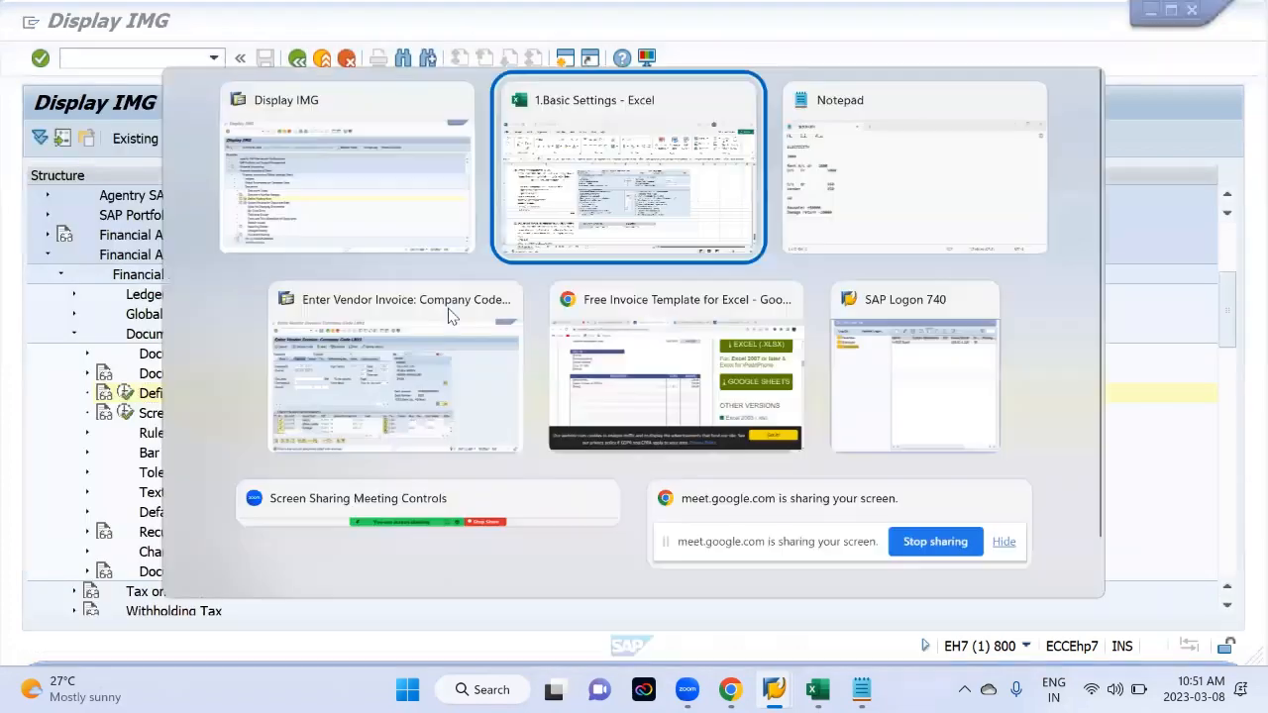
scroll(192, 453, down, 1)
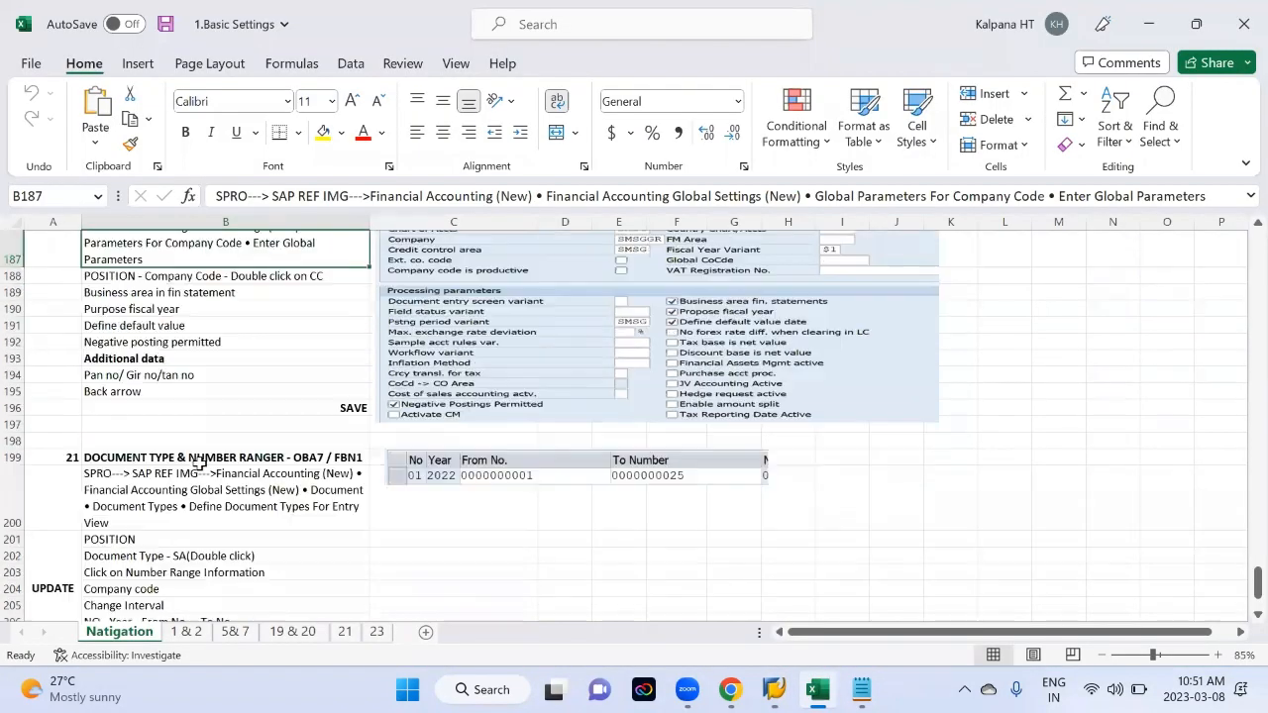
click(192, 454)
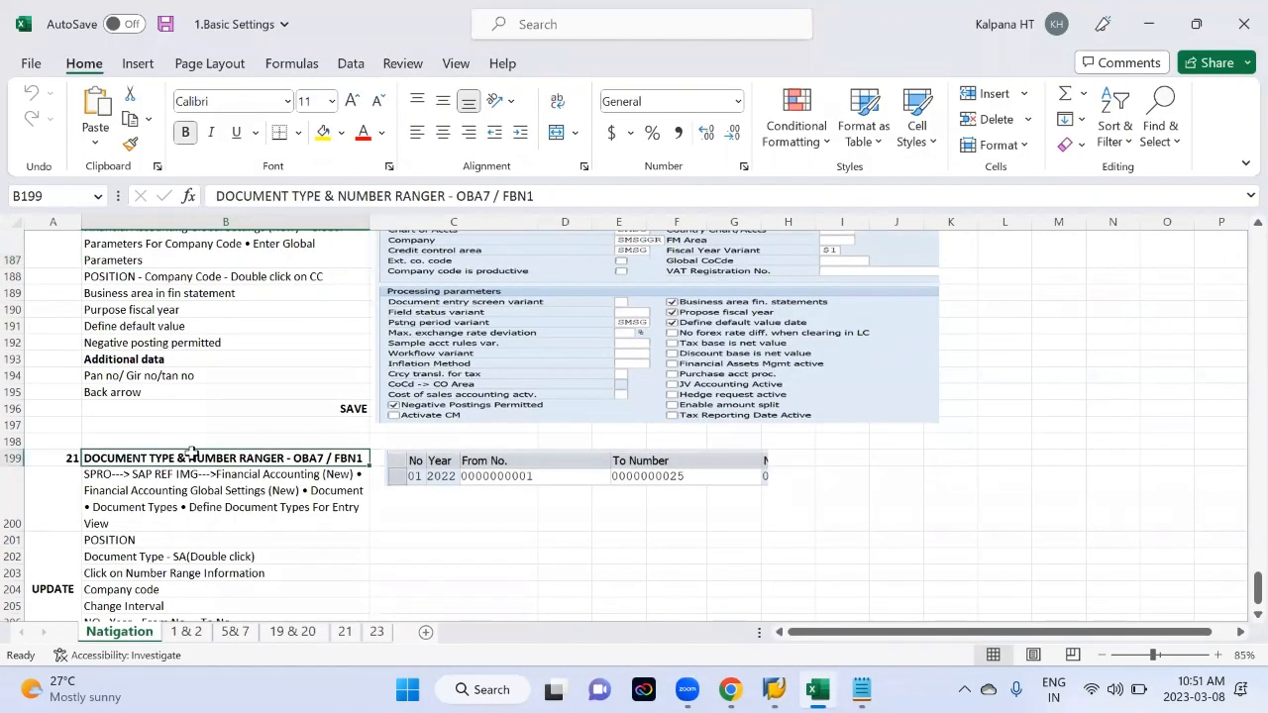
key(alt+Tab)
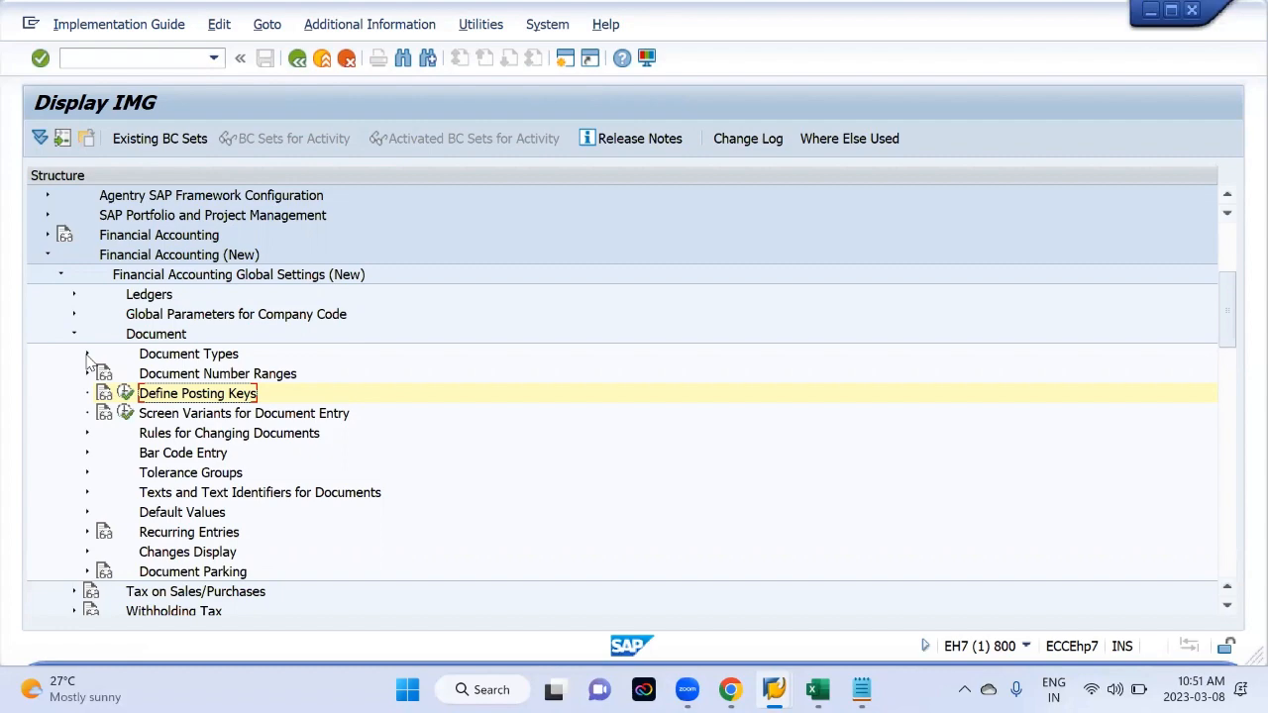
click(87, 354)
key(alt+Tab)
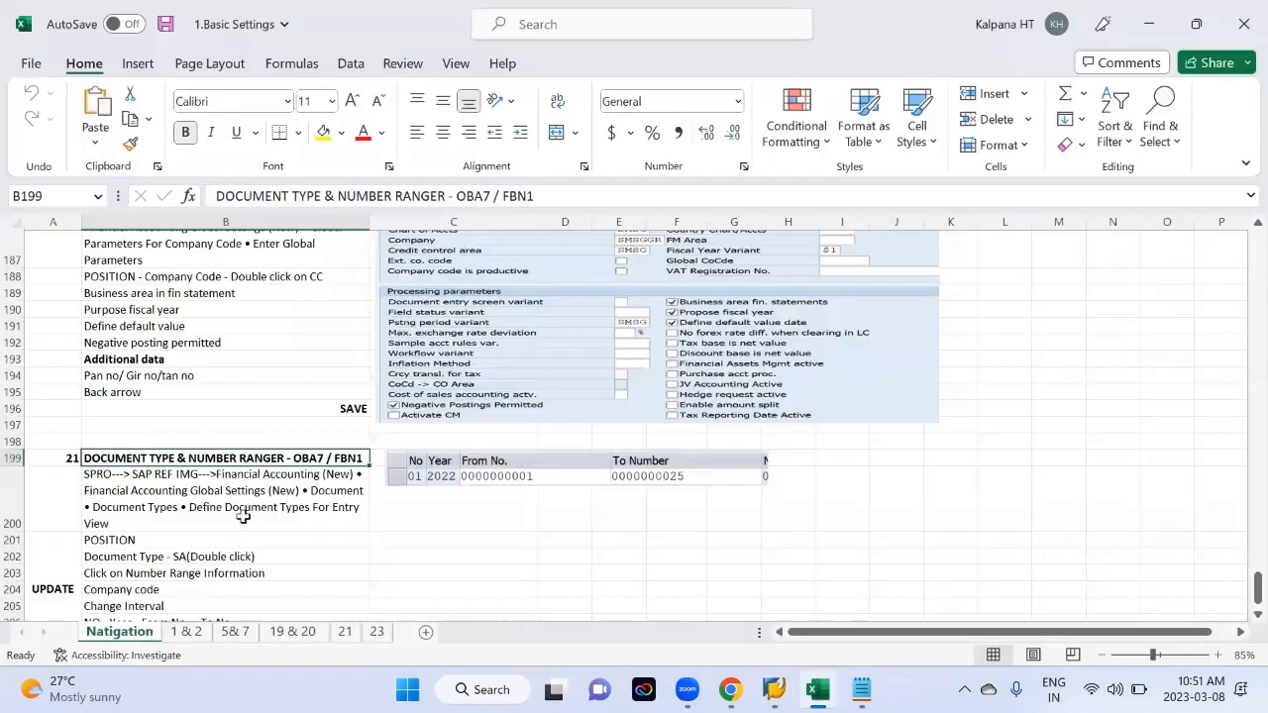
click(288, 520)
scroll(320, 443, down, 2)
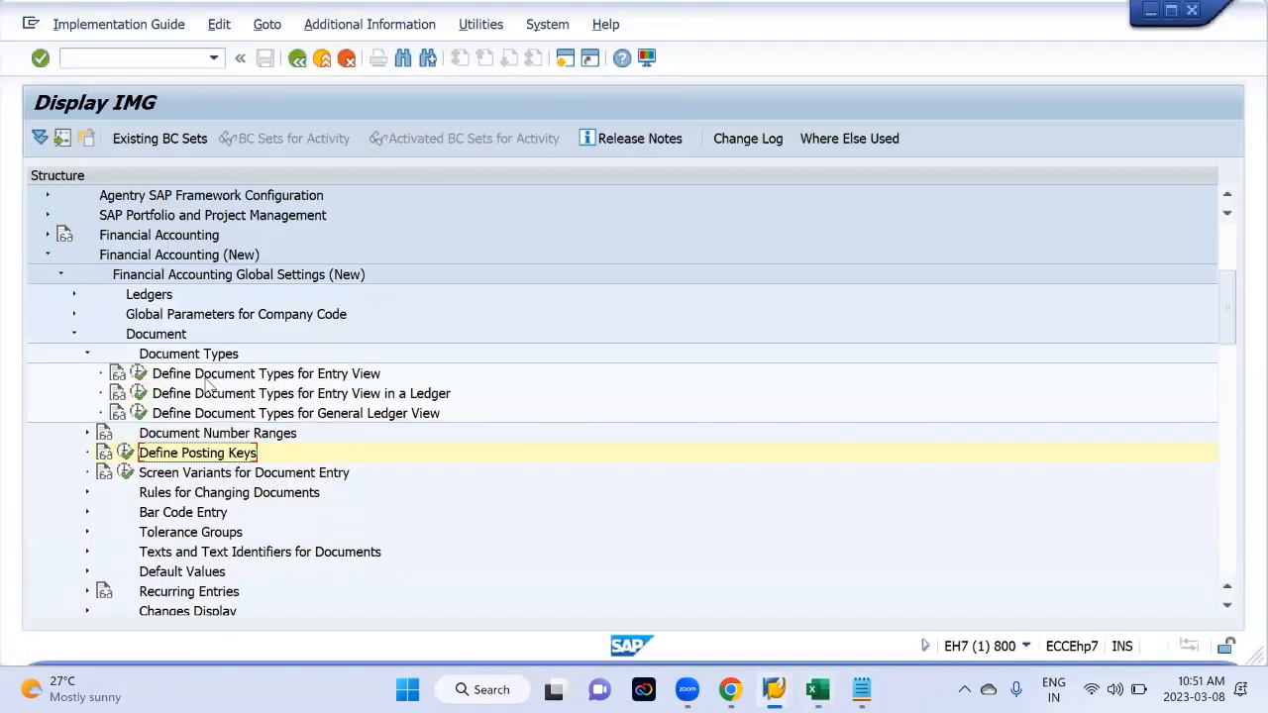
click(138, 393)
key(Escape)
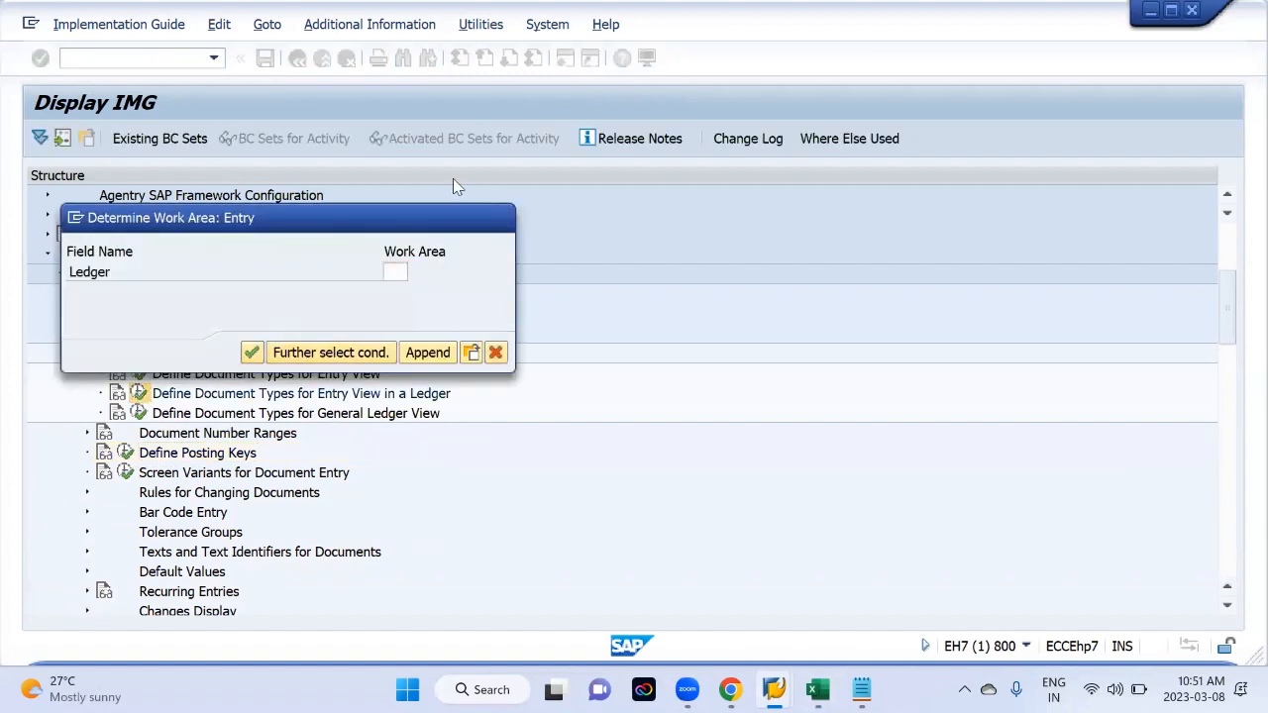
click(342, 435)
click(377, 437)
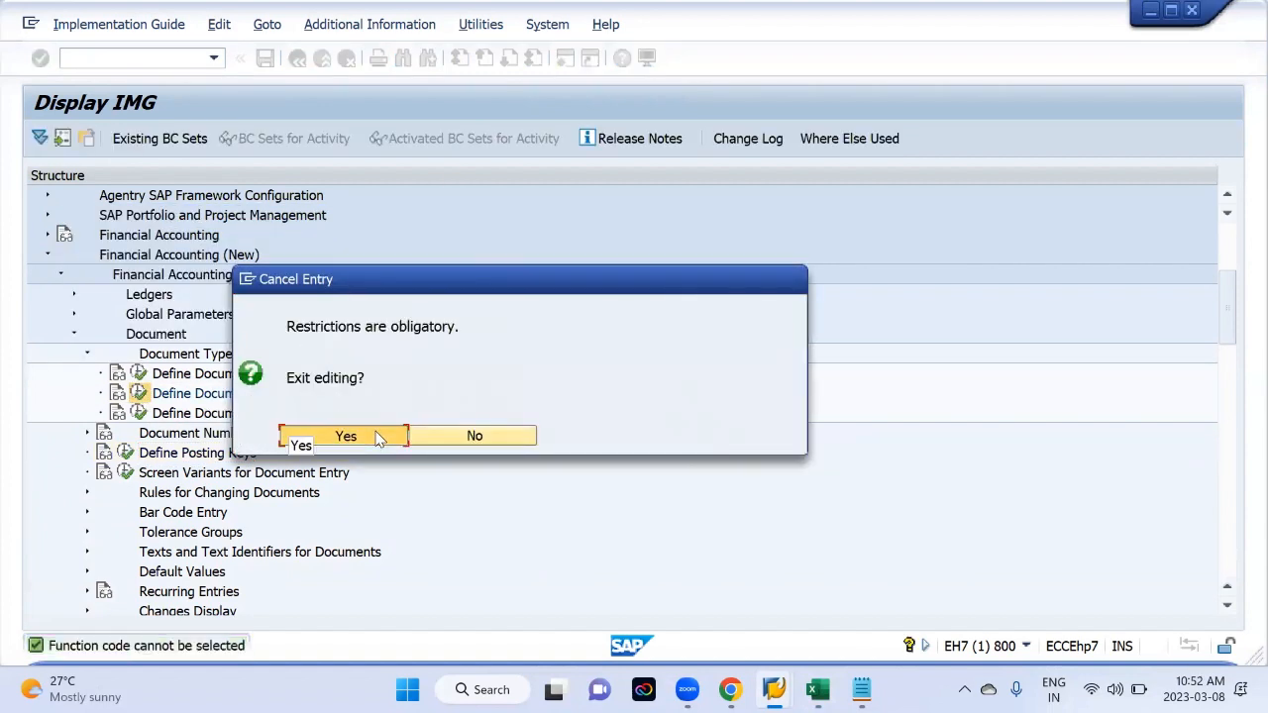
Open Define Document Types in the IMG and examine the types and descriptions, such as accounting, provision and customer documents
click(139, 374)
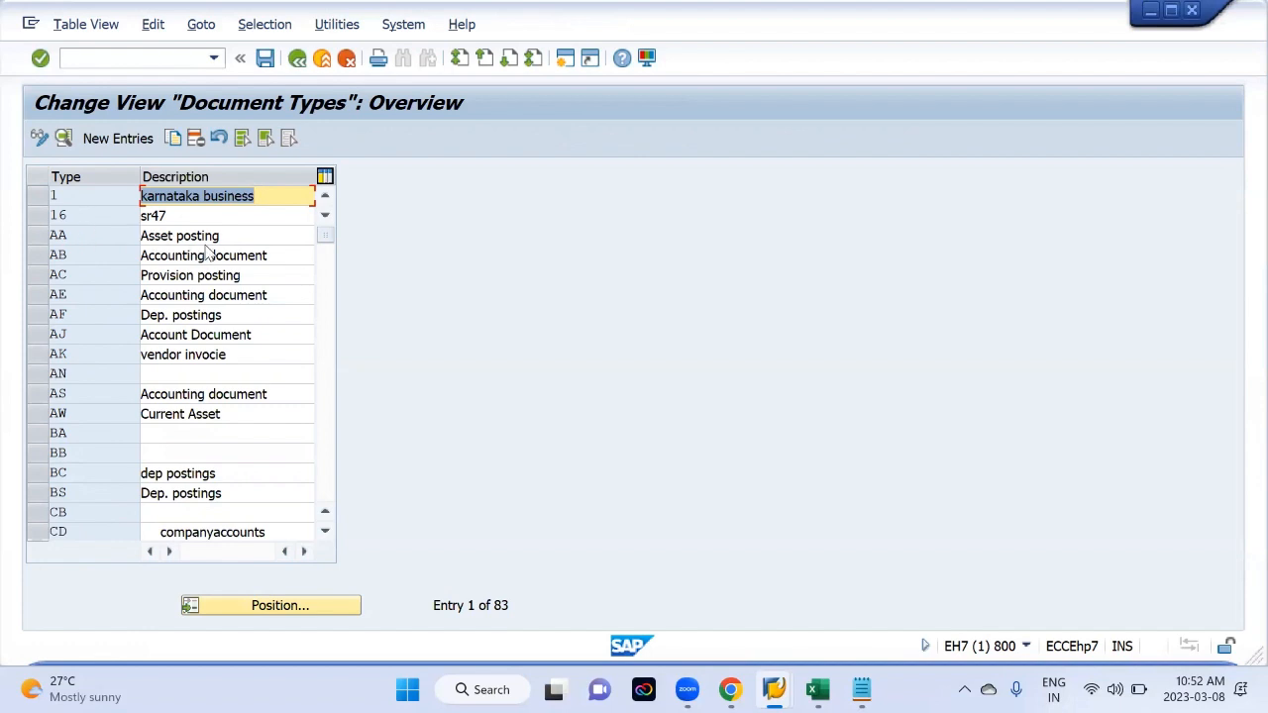
click(114, 256)
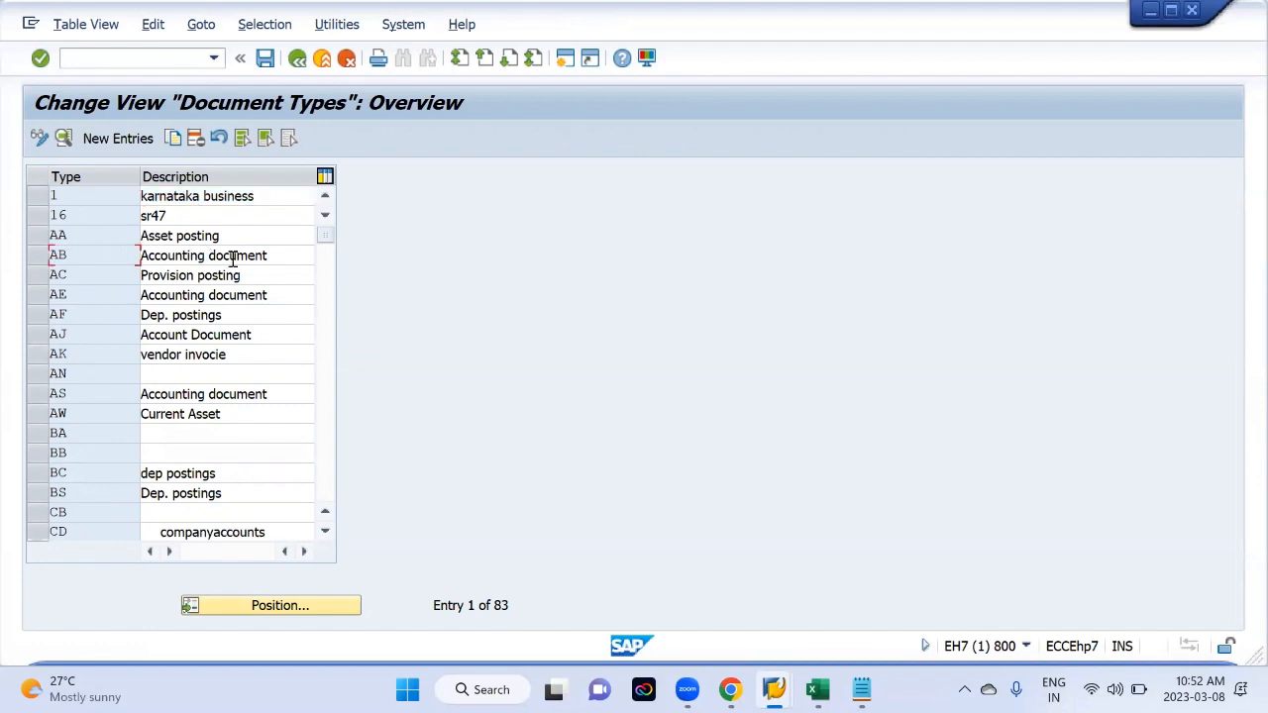
click(292, 255)
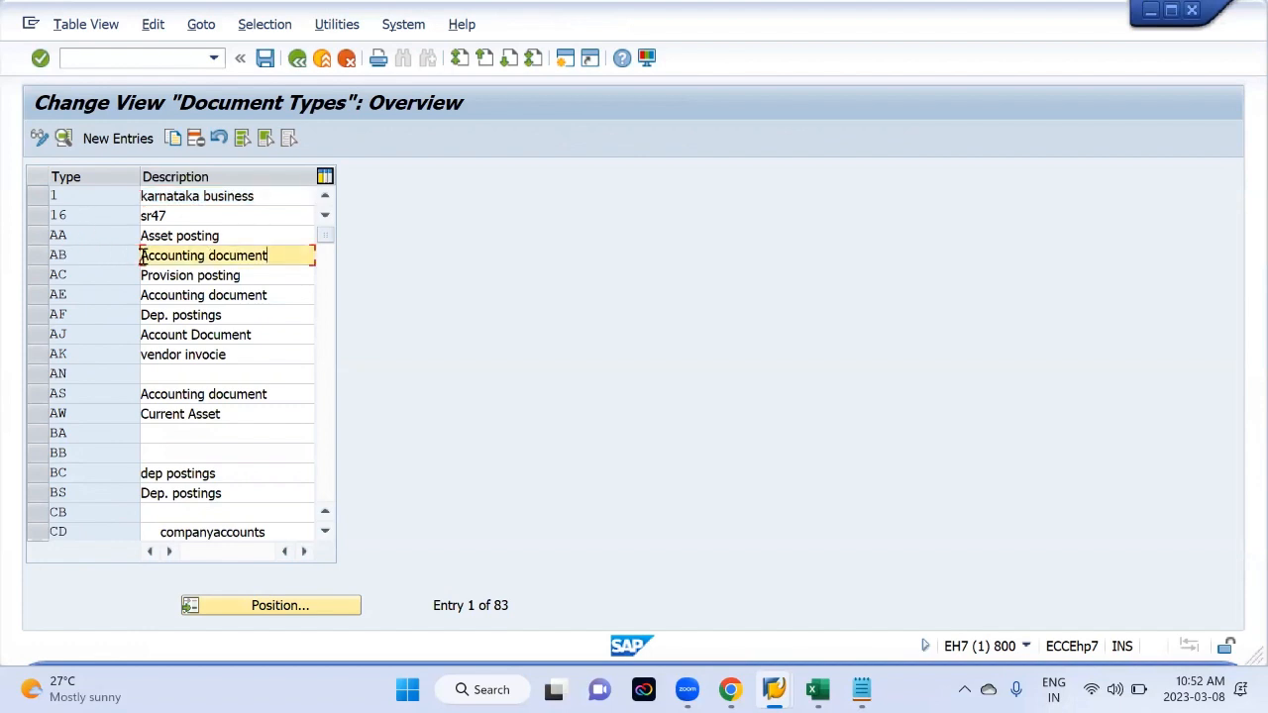
click(103, 274)
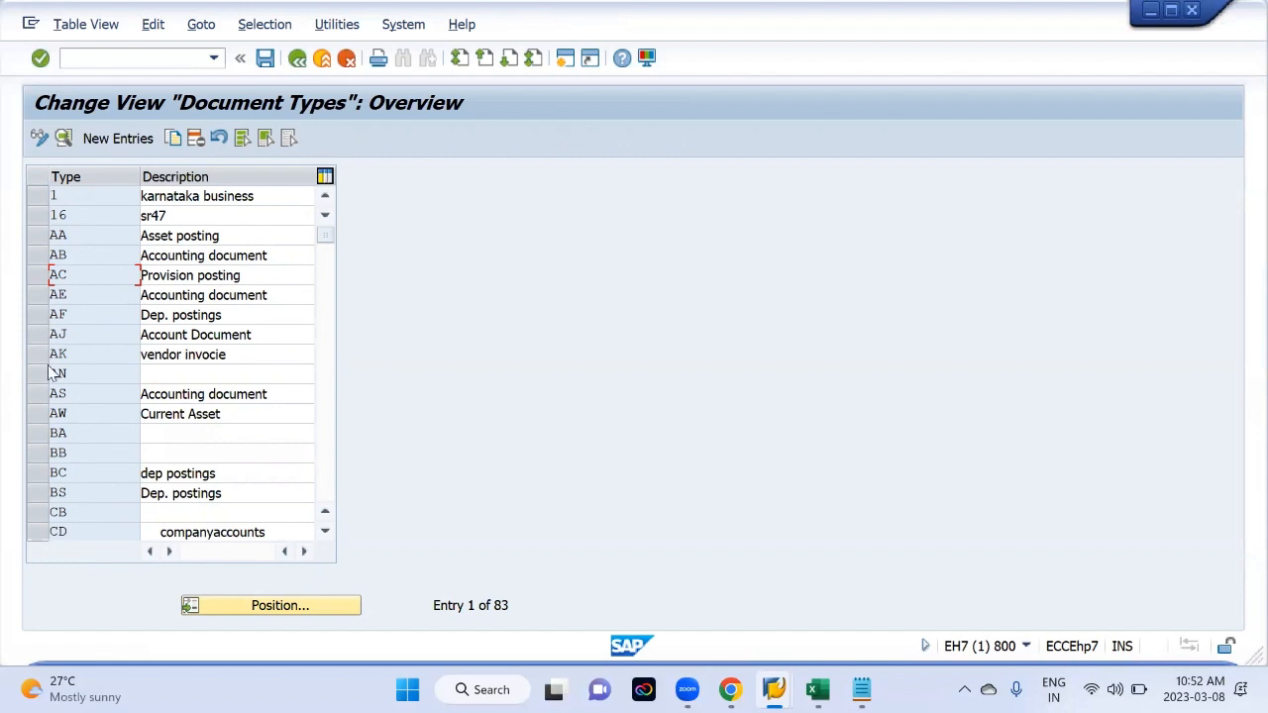
scroll(76, 396, down, 2)
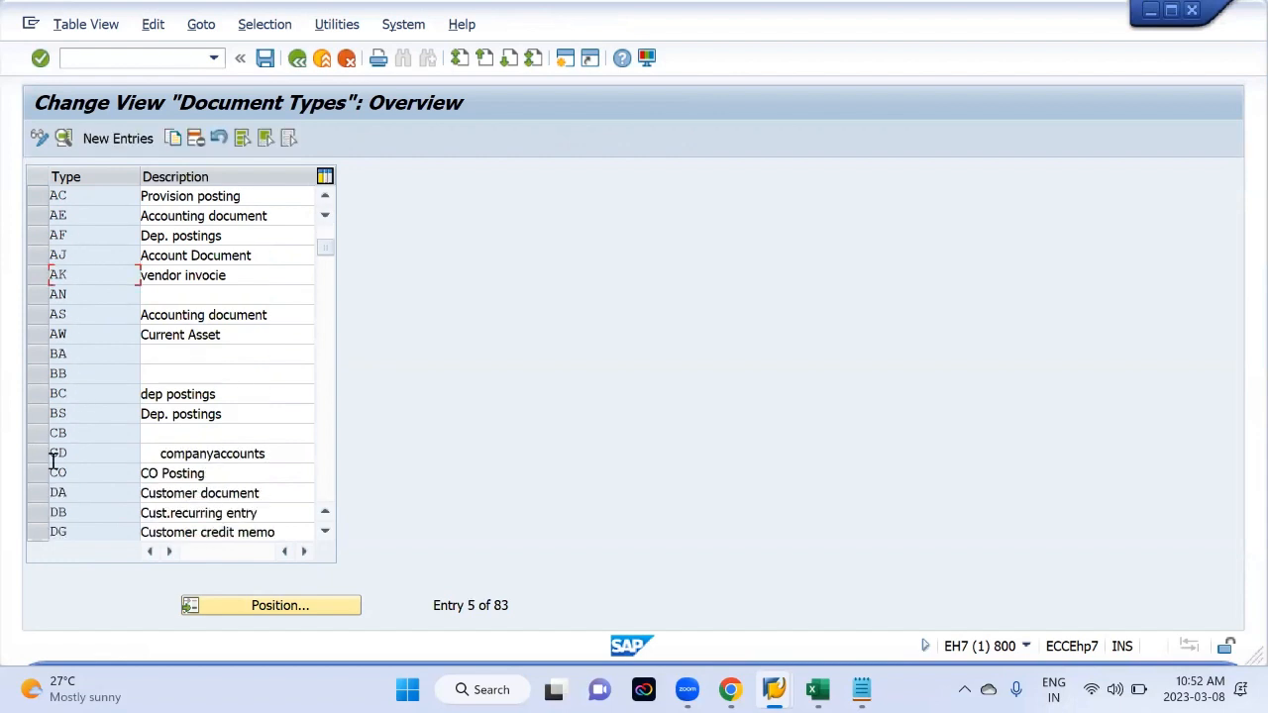
scroll(62, 436, down, 2)
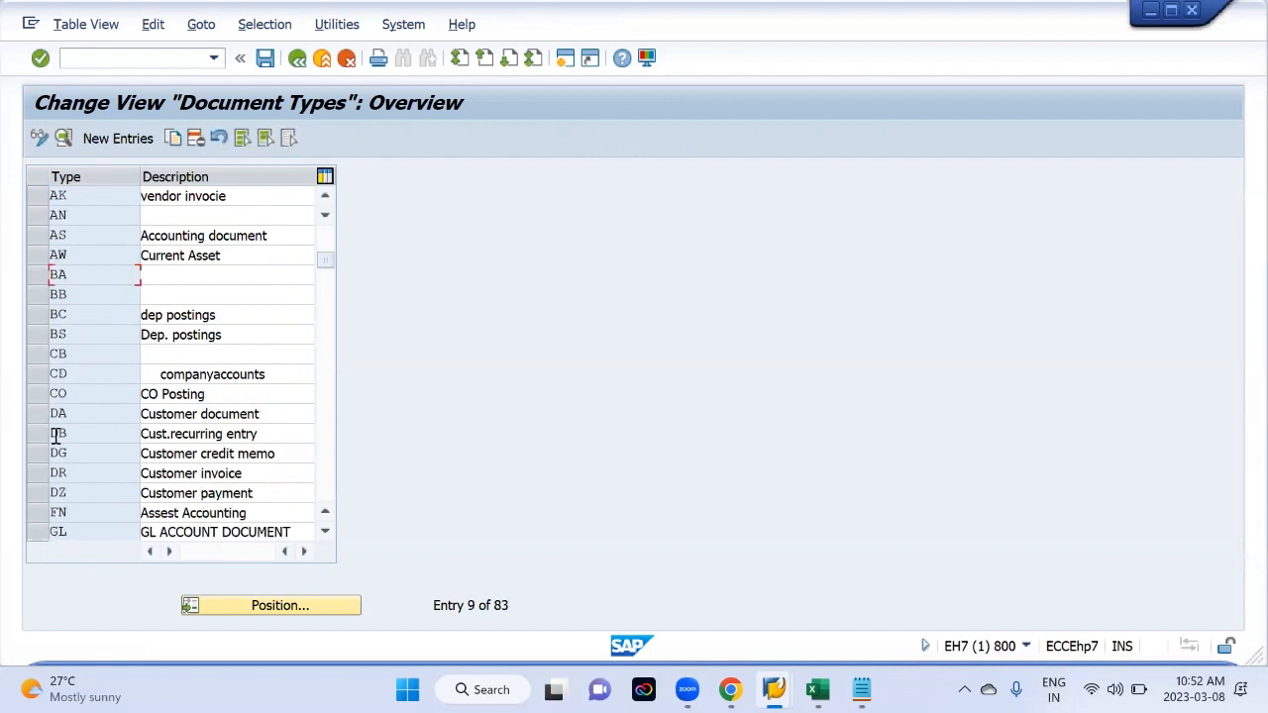
click(41, 435)
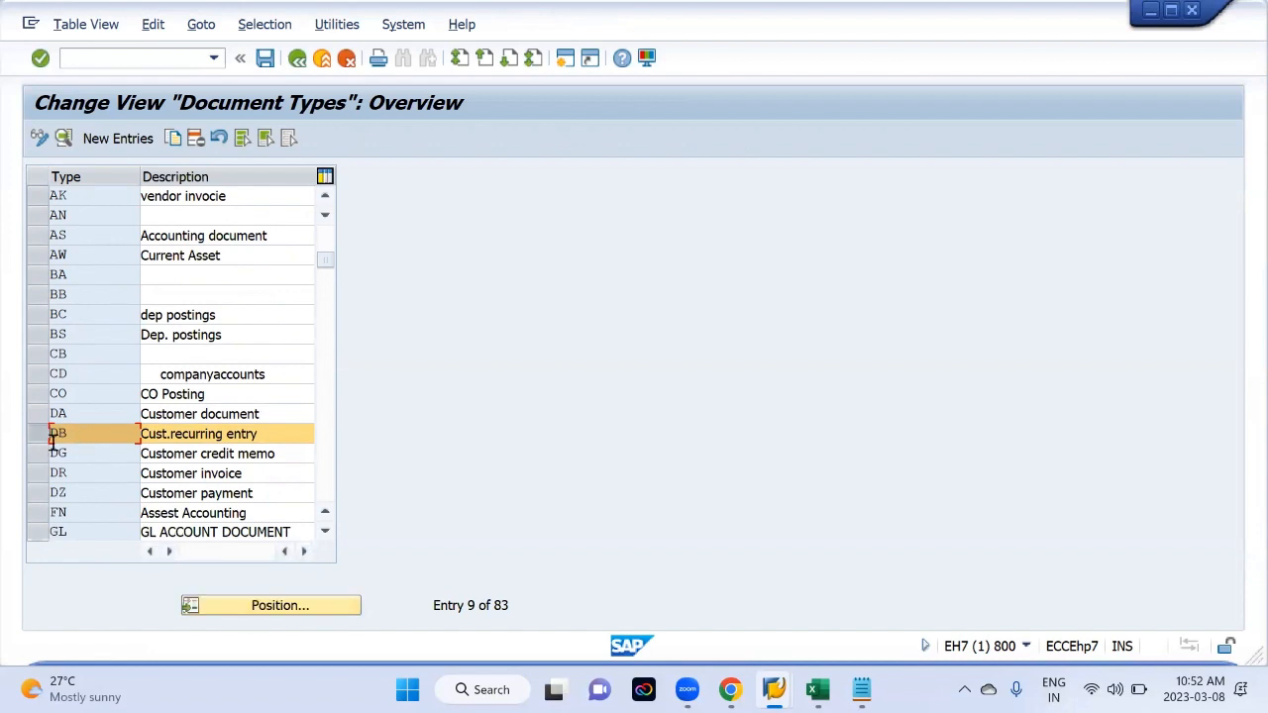
click(40, 436)
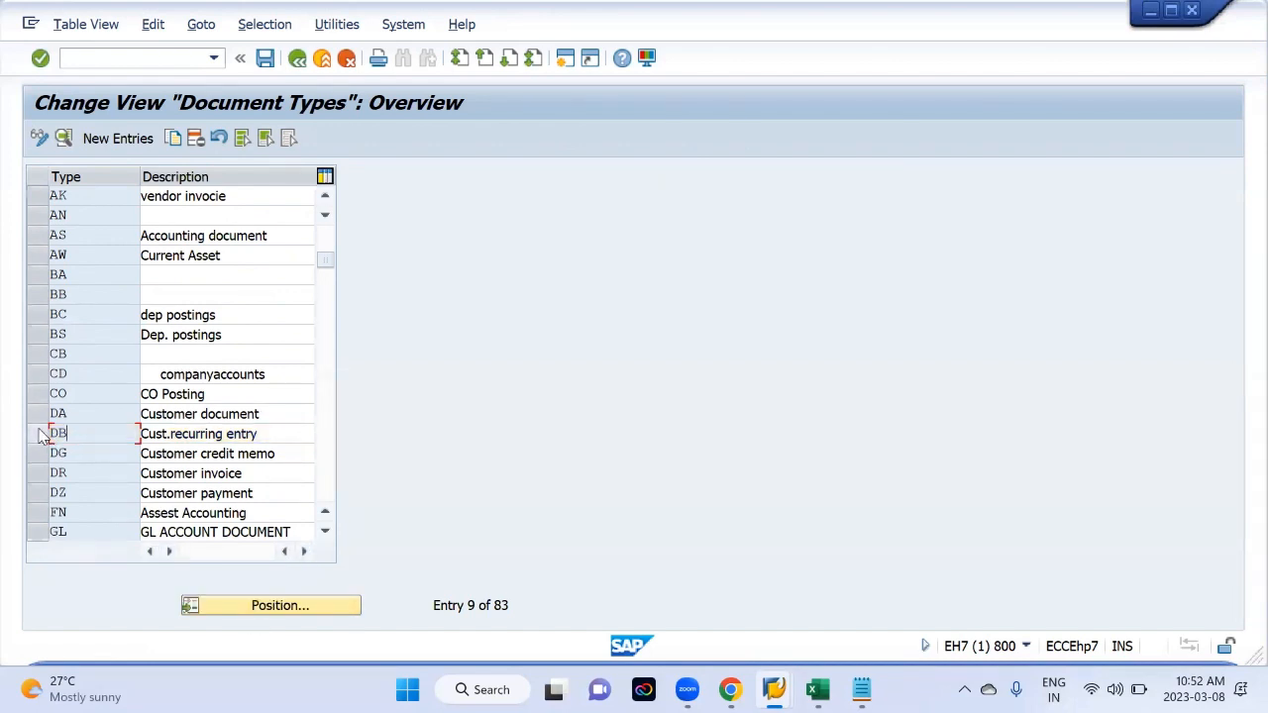
Find document type SA and inspect its number range, reverse document type, allowed account types, control data and required entries
click(294, 614)
text(sa)
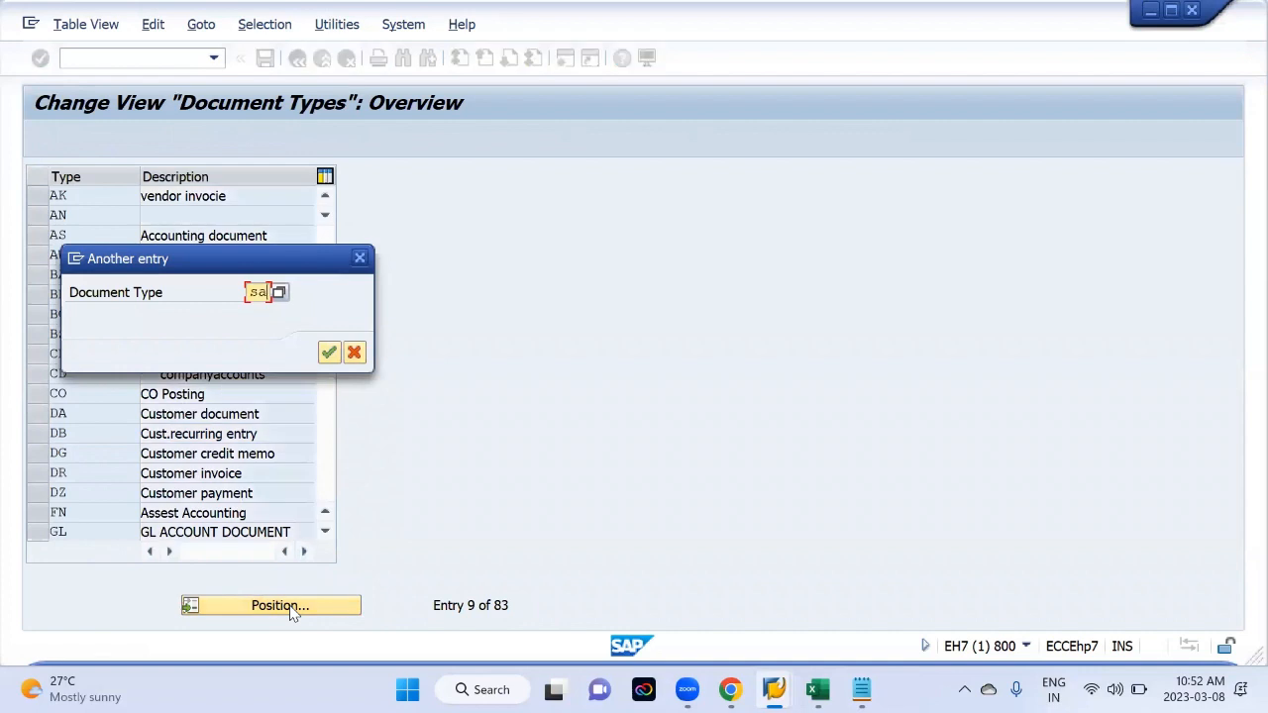
key(Return)
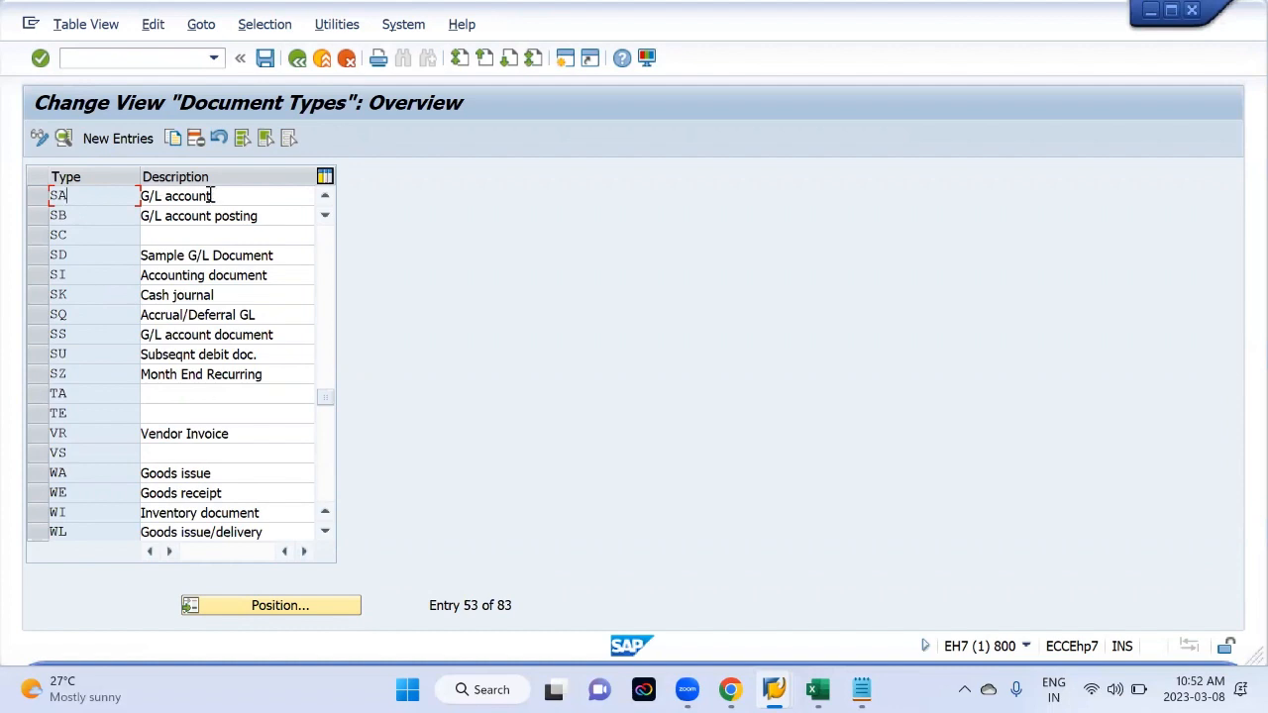
double_click(90, 194)
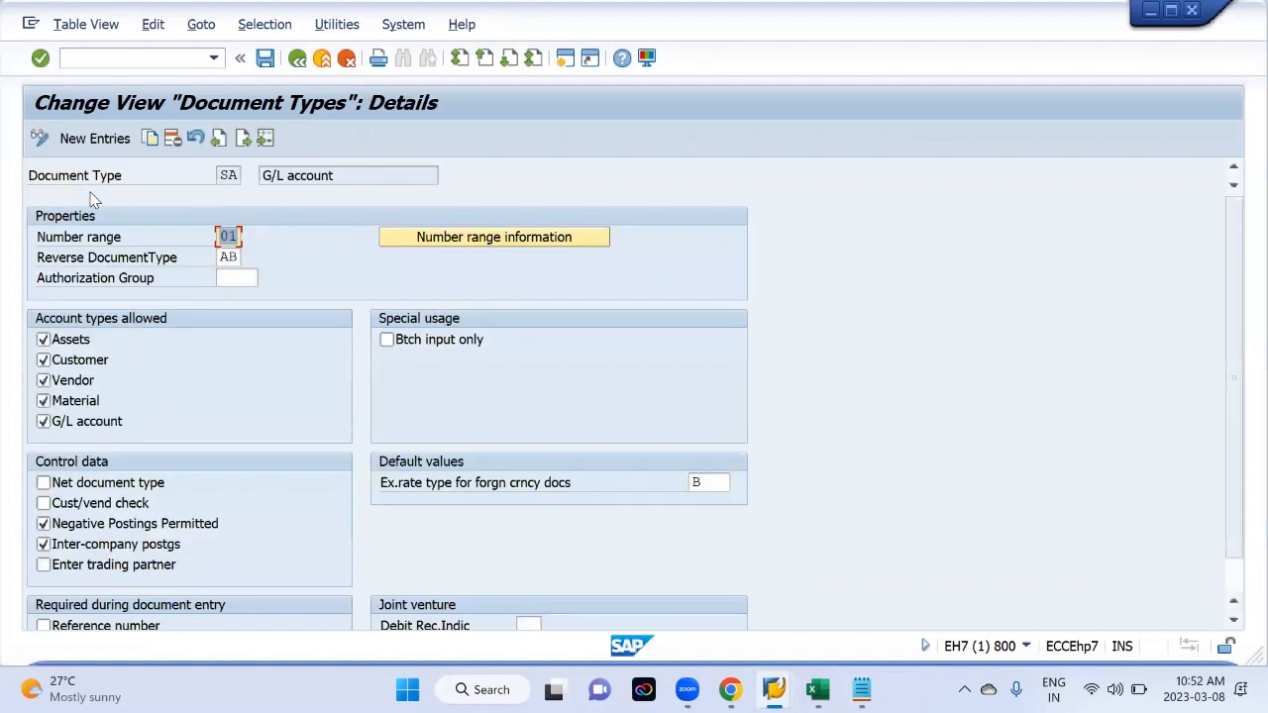
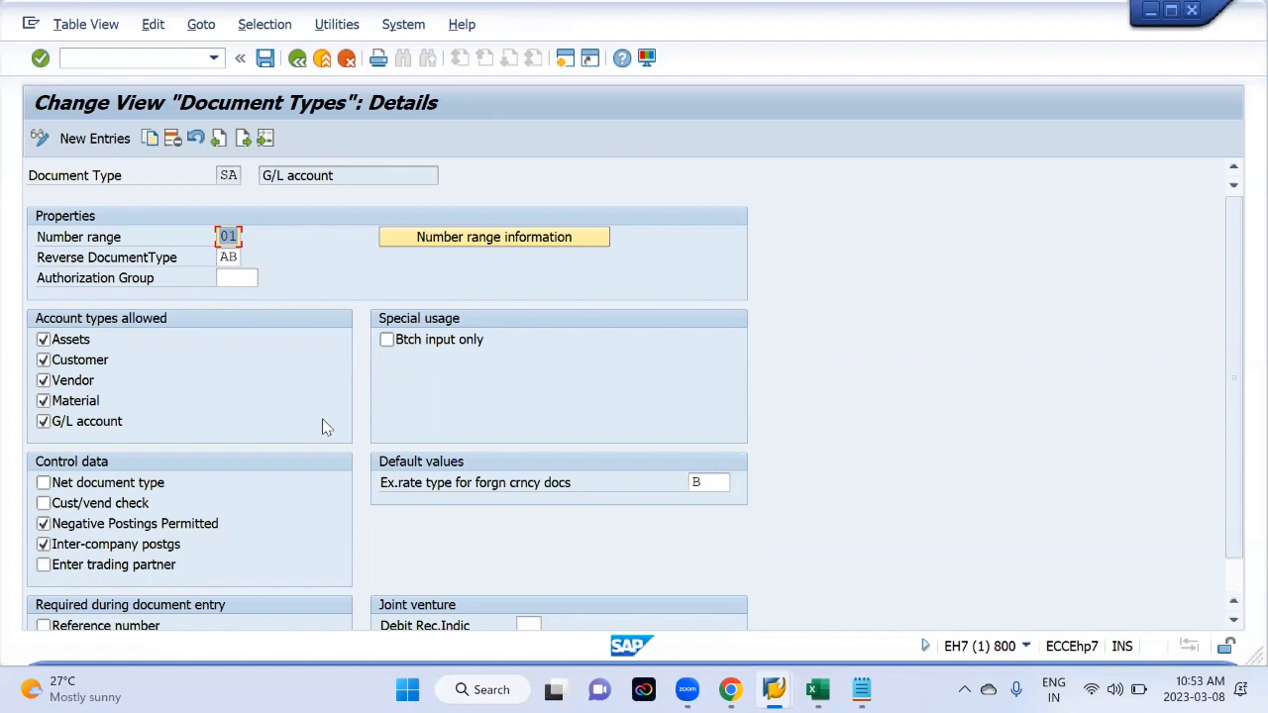
scroll(231, 418, down, 2)
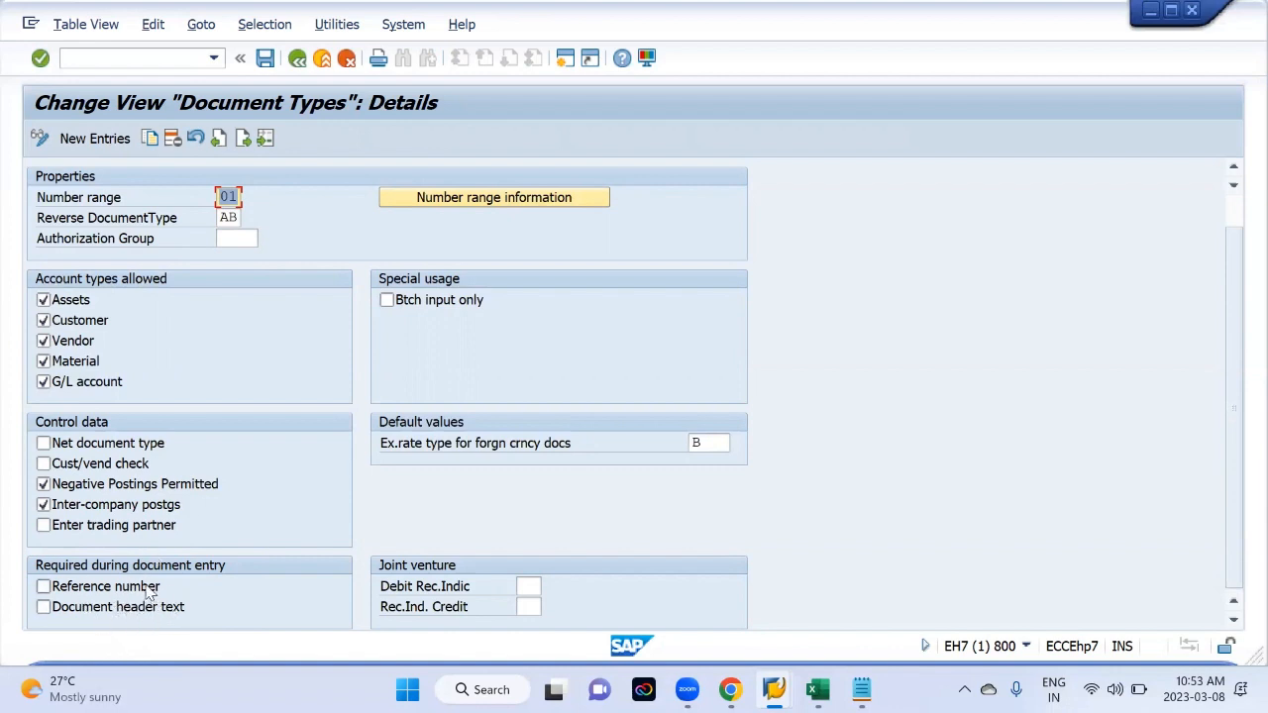
scroll(222, 550, up, 1)
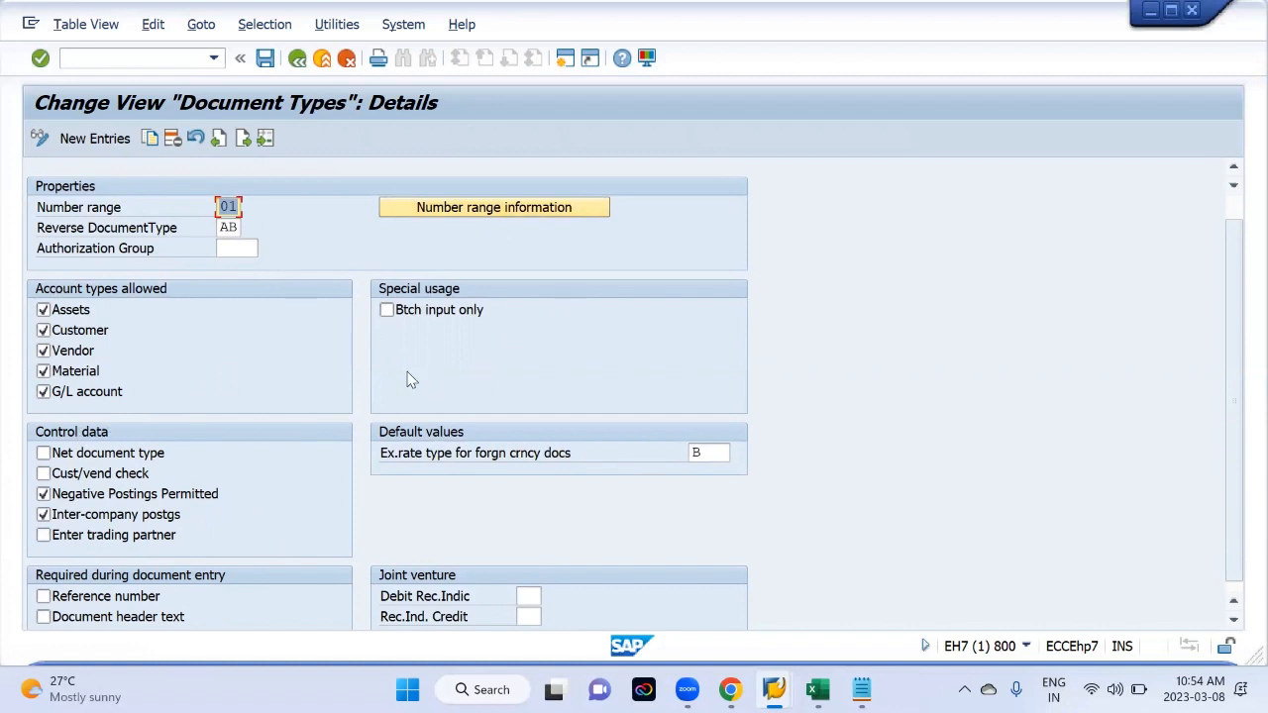
scroll(350, 317, up, 1)
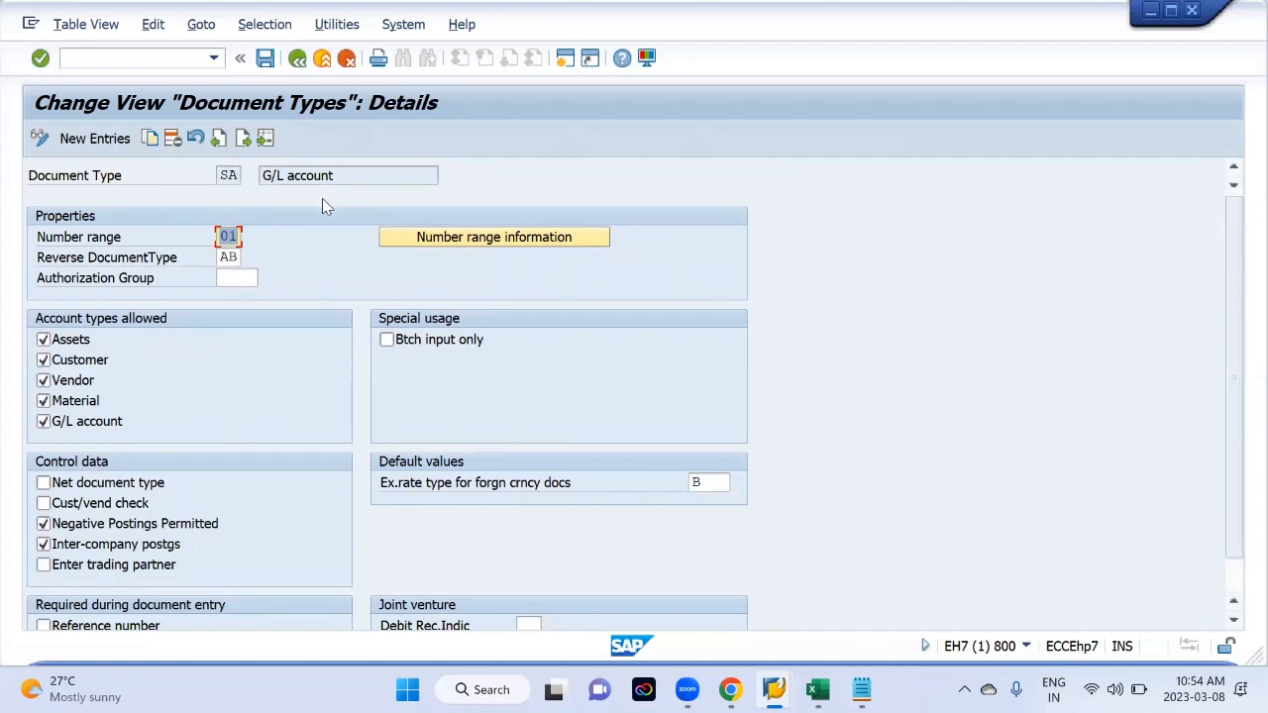
Open transaction f-02 in a new session and set the G/L posting's document date to 08.03.2023
click(567, 59)
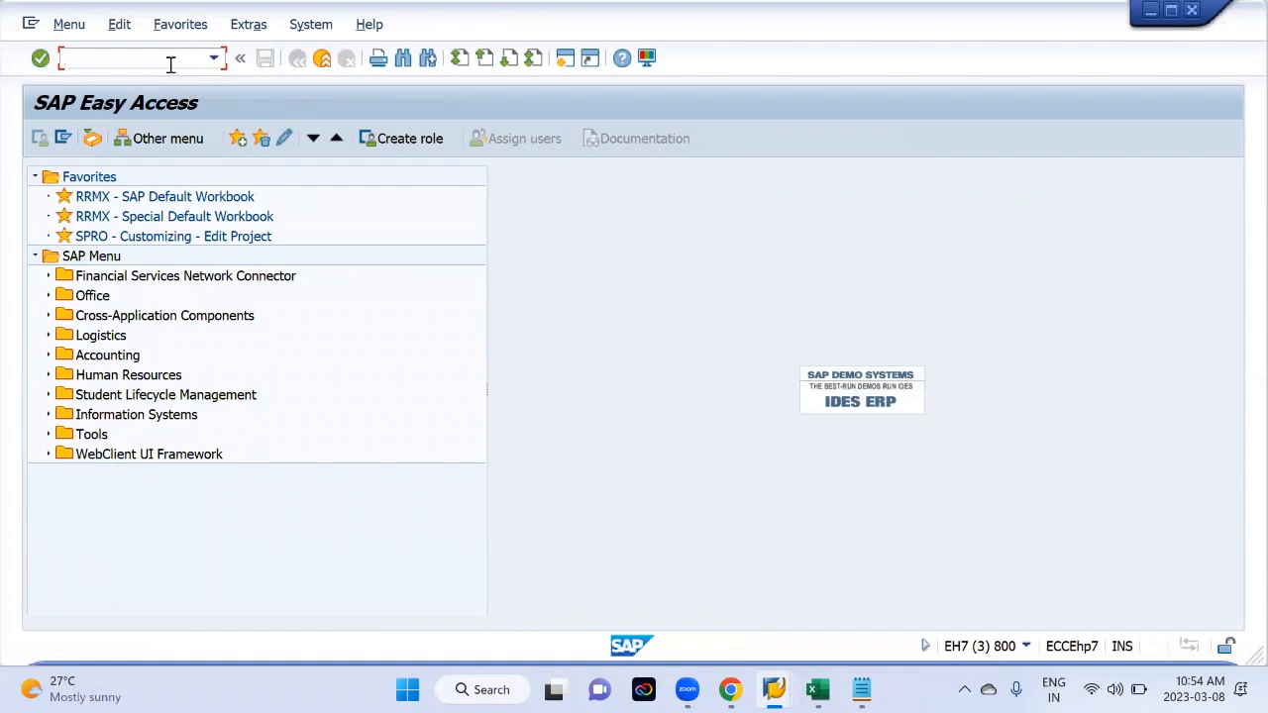
text(f-02)
key(Return)
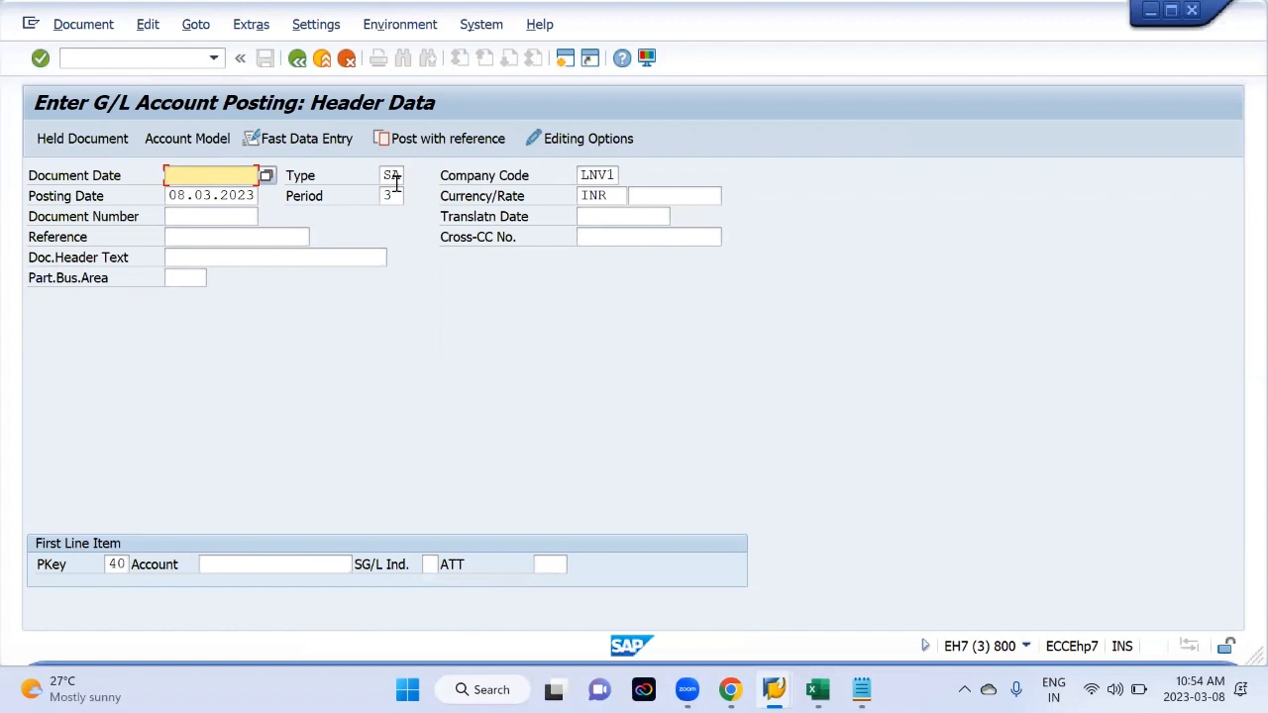
click(209, 178)
key(Down)
key(Return)
click(227, 565)
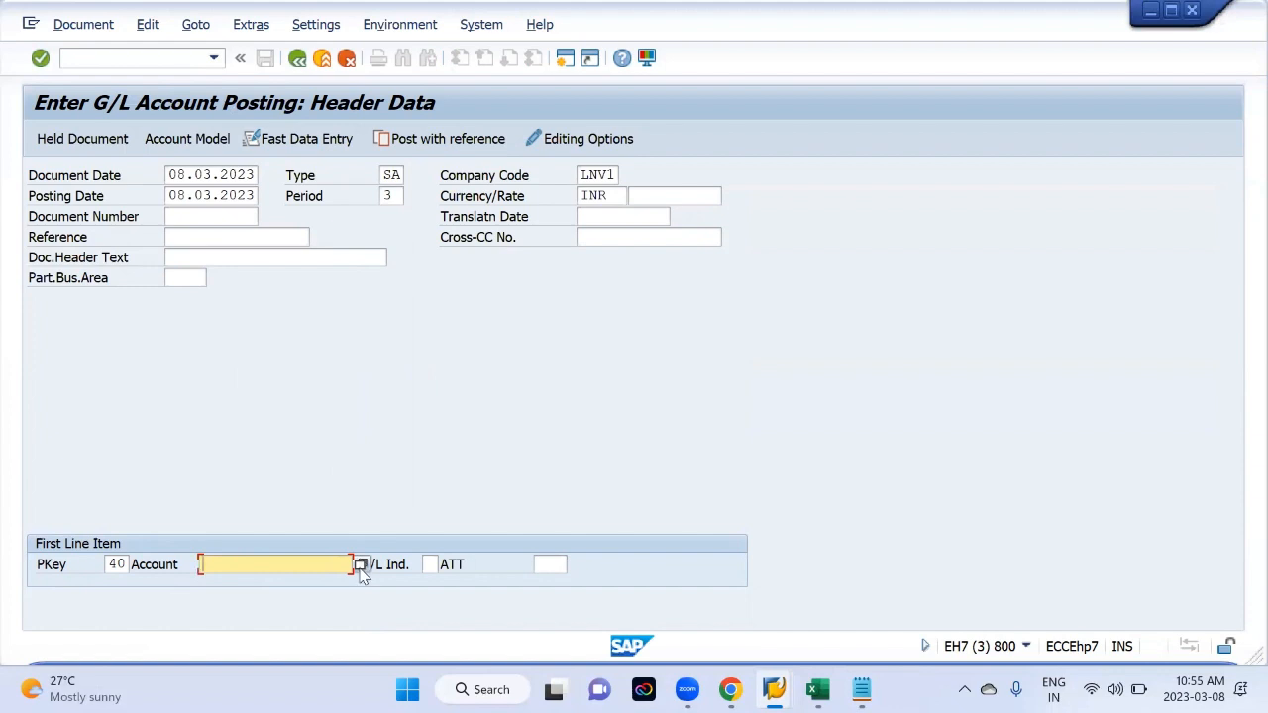
Try to set the G/L posting's company code to actn
click(600, 175)
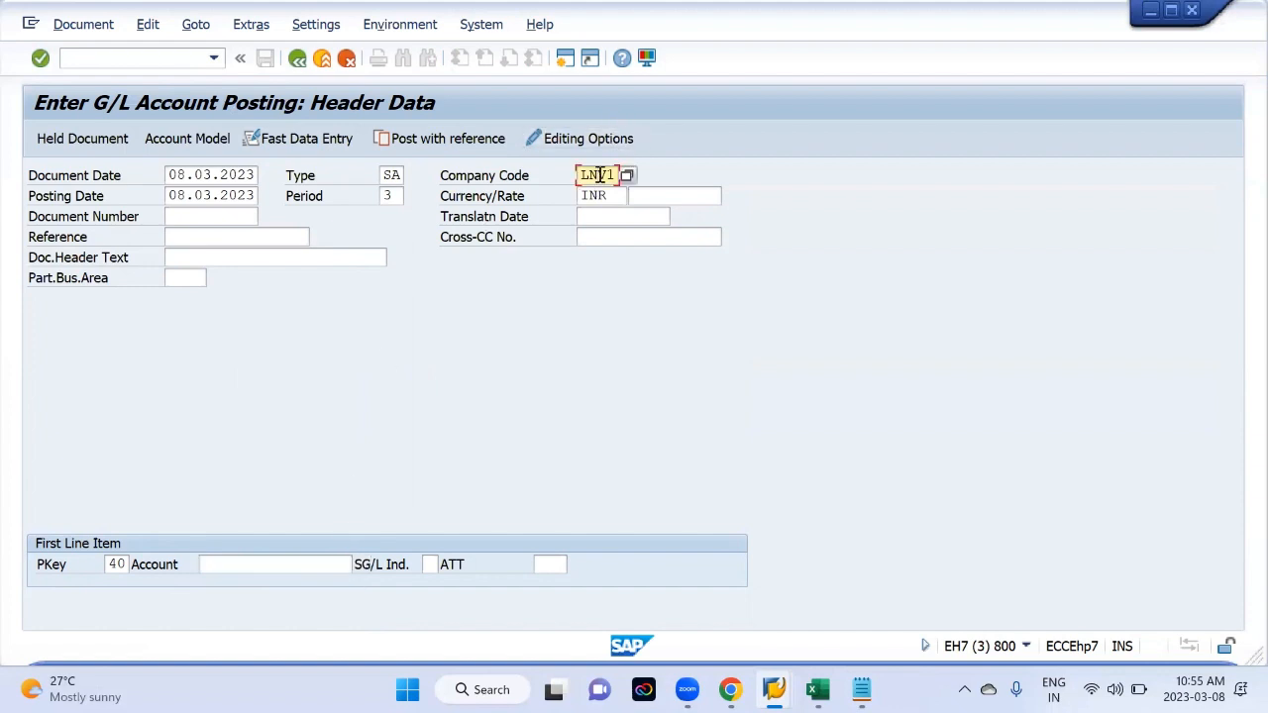
double_click(599, 175)
key(Down)
key(Down)
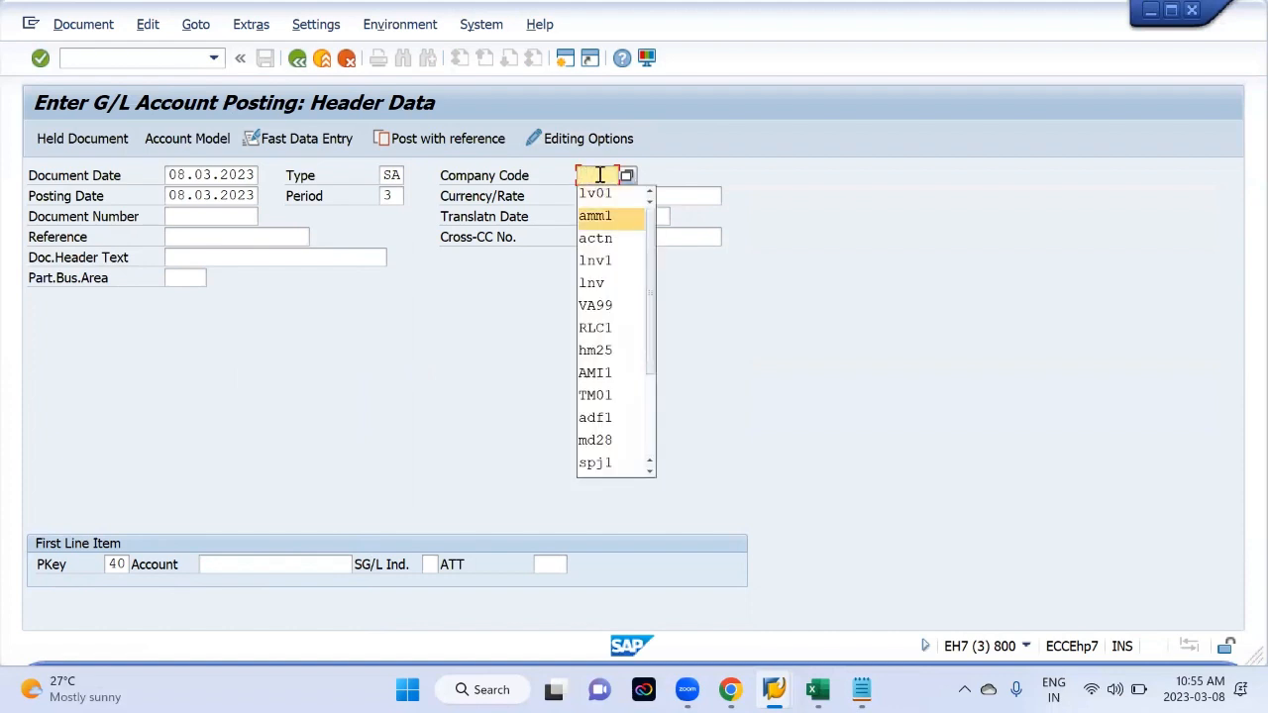
key(Return)
key(Return)
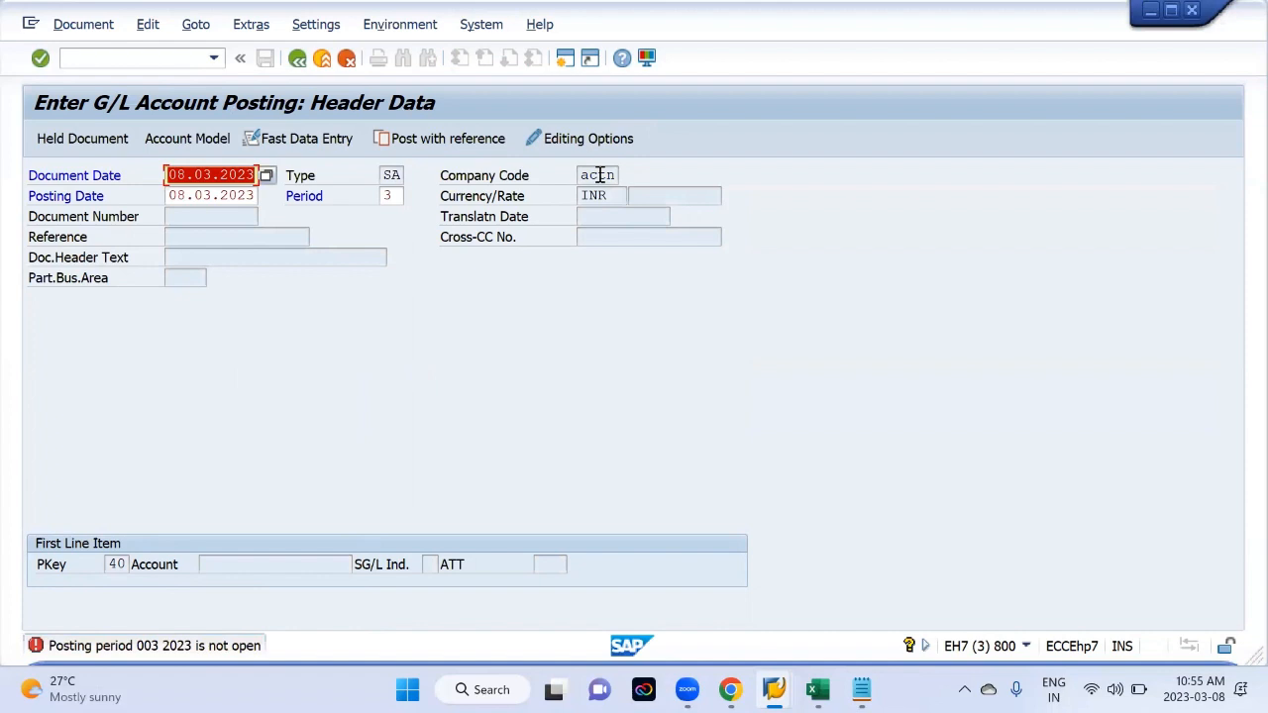
key(Return)
Try to run transaction ony6 in a new session, and return to the G/L posting session
click(565, 60)
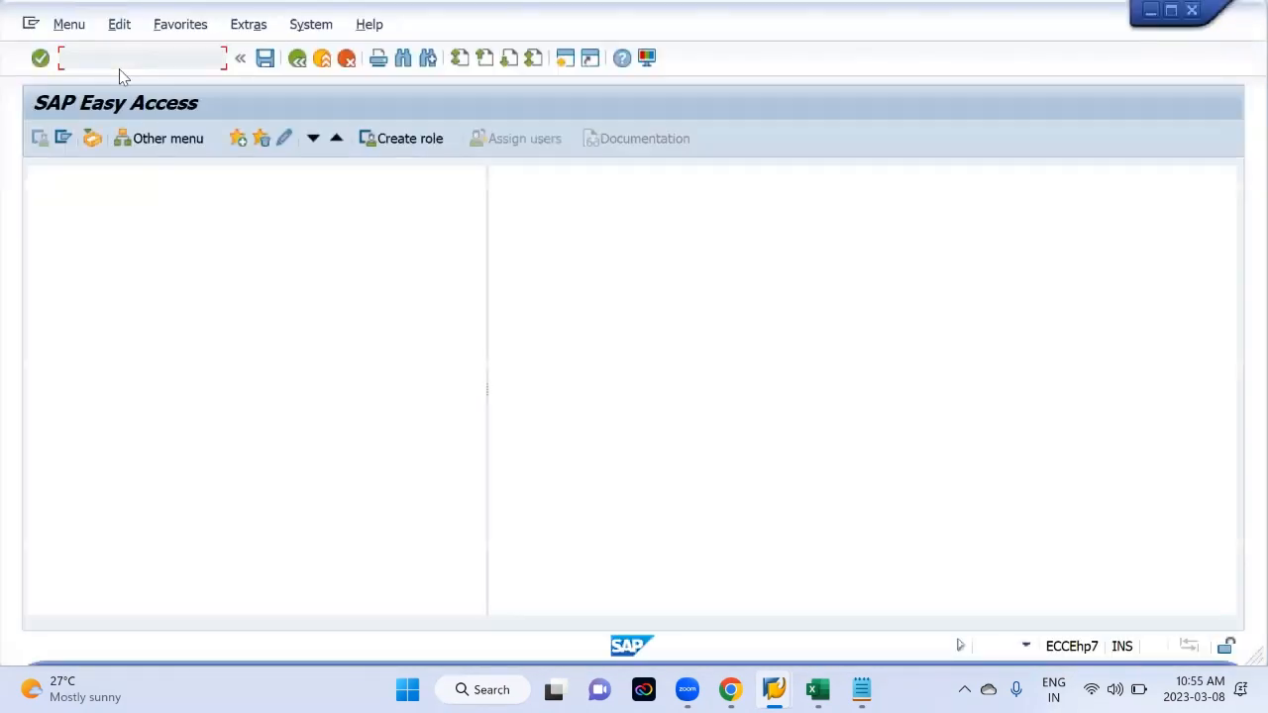
text(ony6)
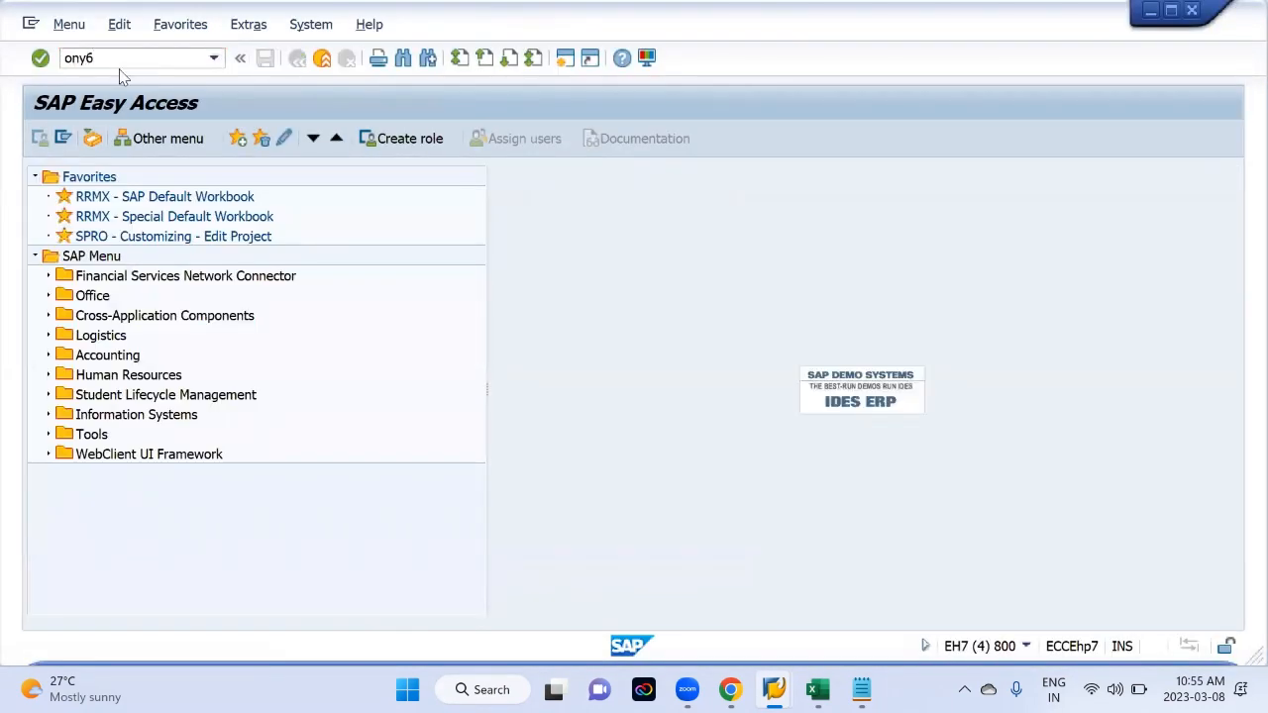
key(Return)
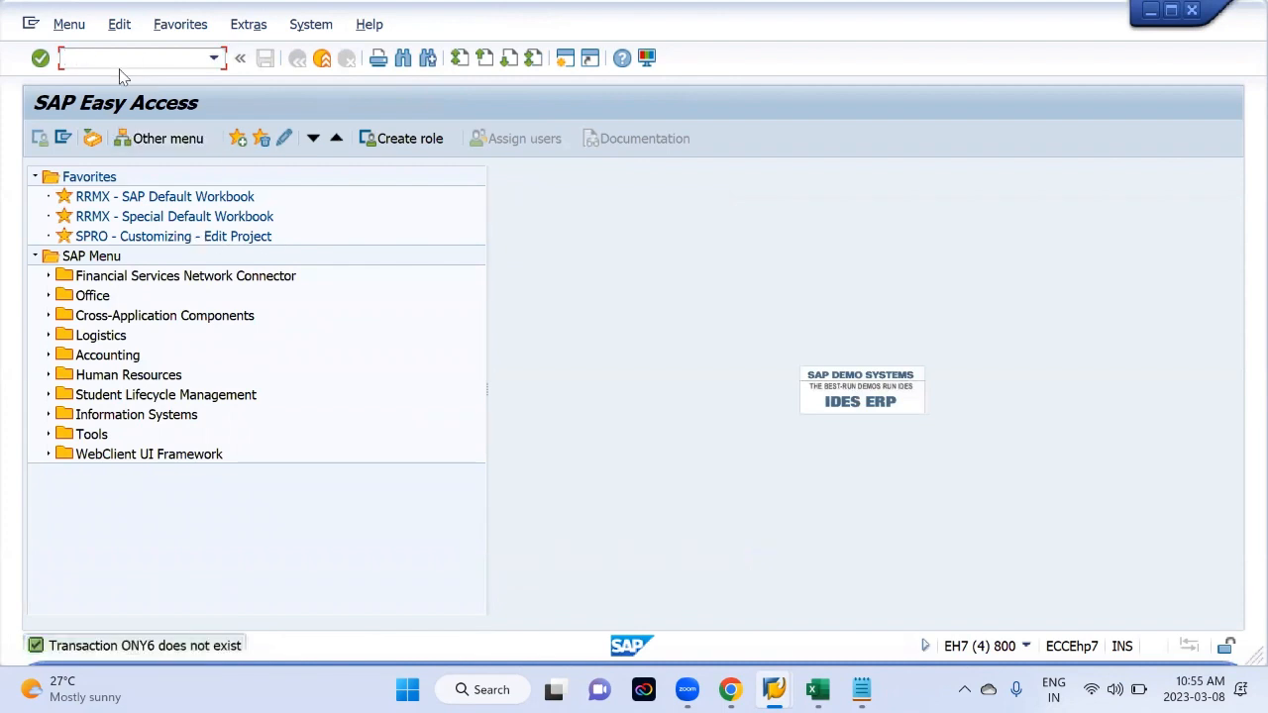
key(alt+Tab)
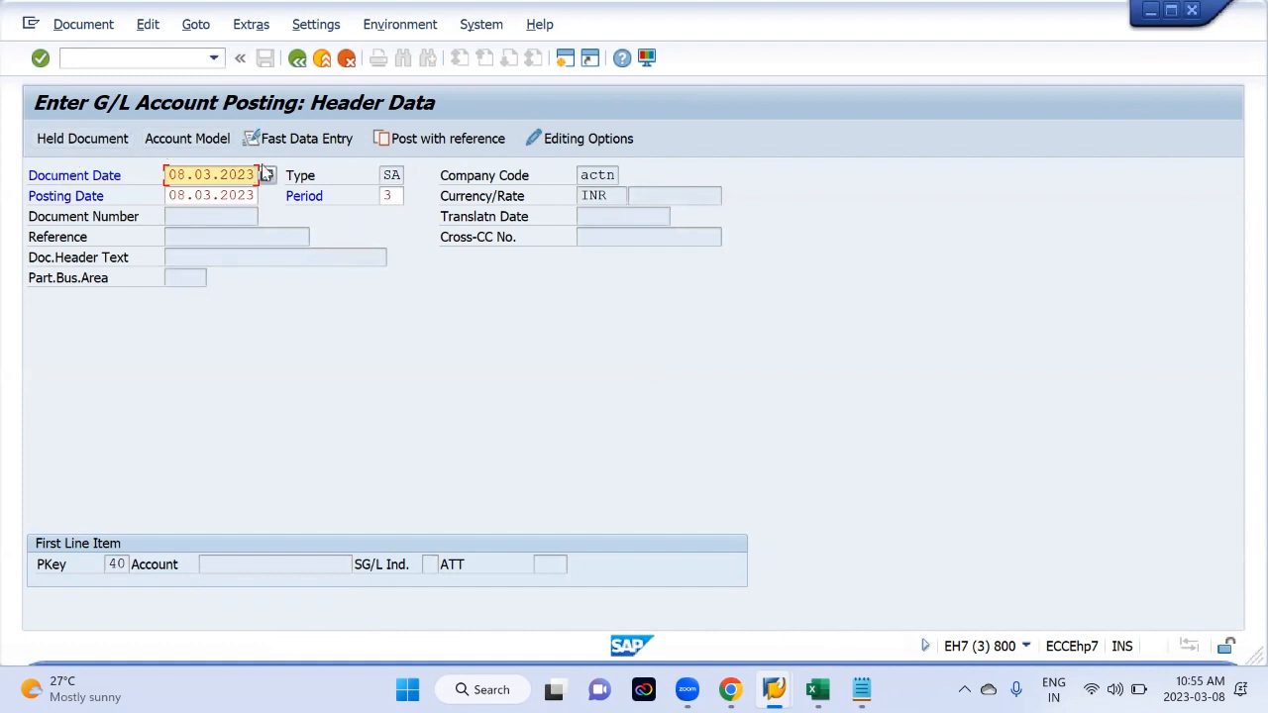
Restart the G/L posting with /nf-02 and set its document date to 08.03.2023
click(213, 58)
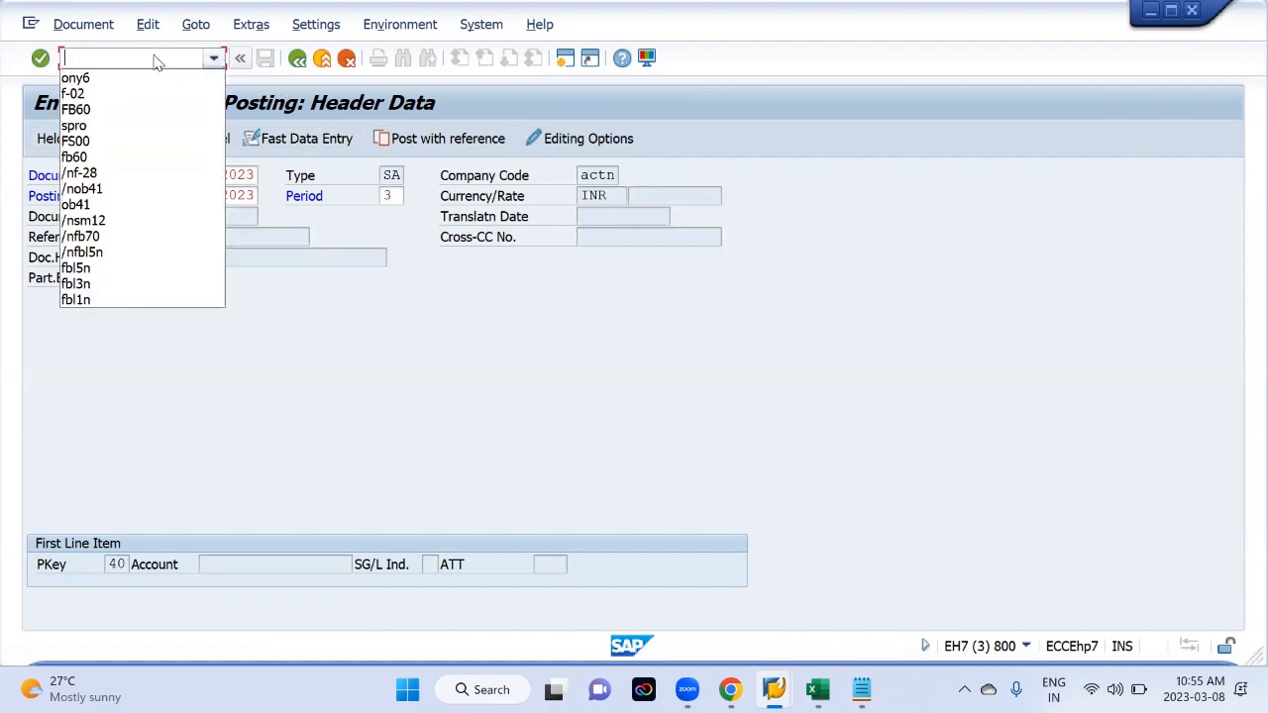
click(120, 97)
key(Home)
text(/n)
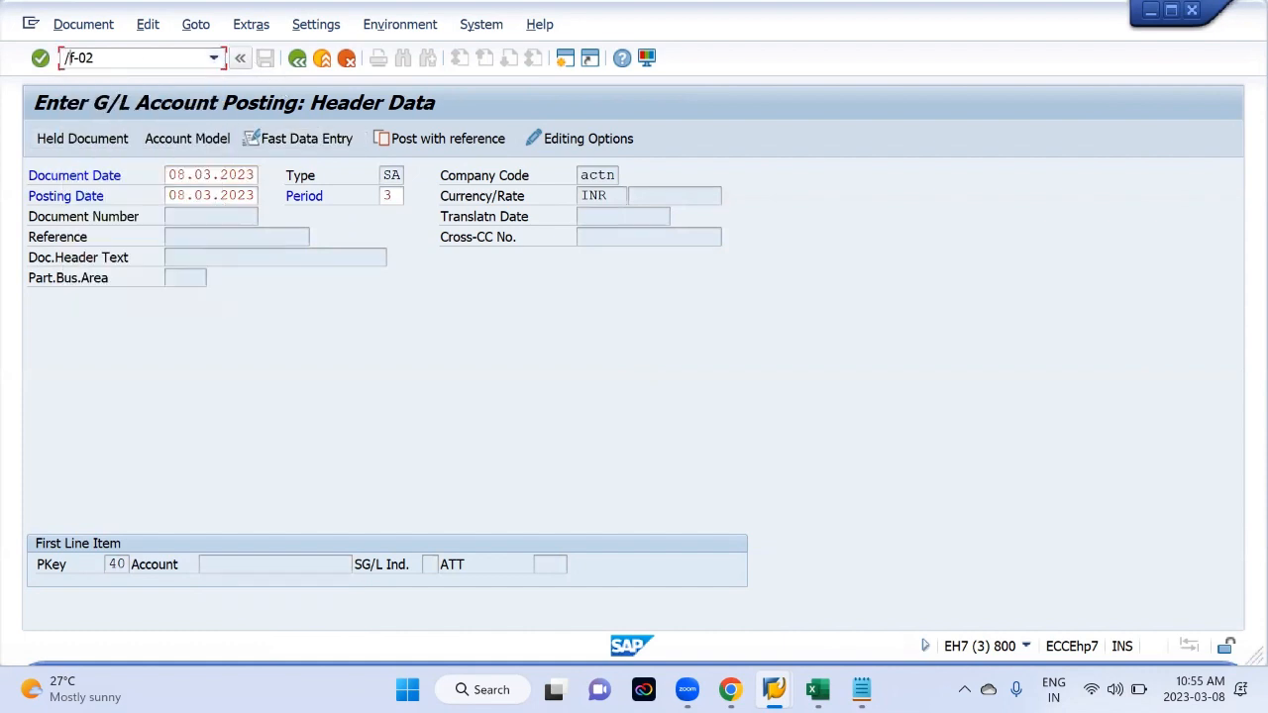
key(Return)
key(space)
key(Down)
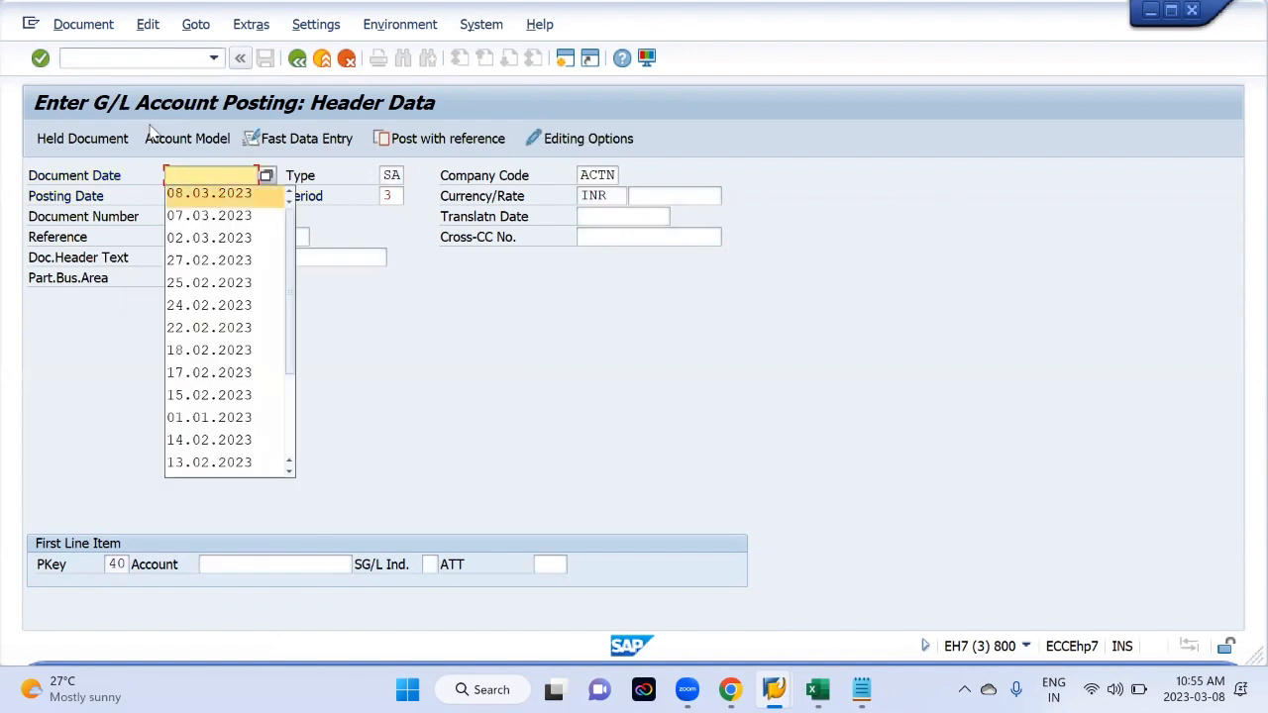
key(Return)
Set the G/L posting's company code to lv01 and confirm the header data
key(Tab)
key(Tab)
key(space)
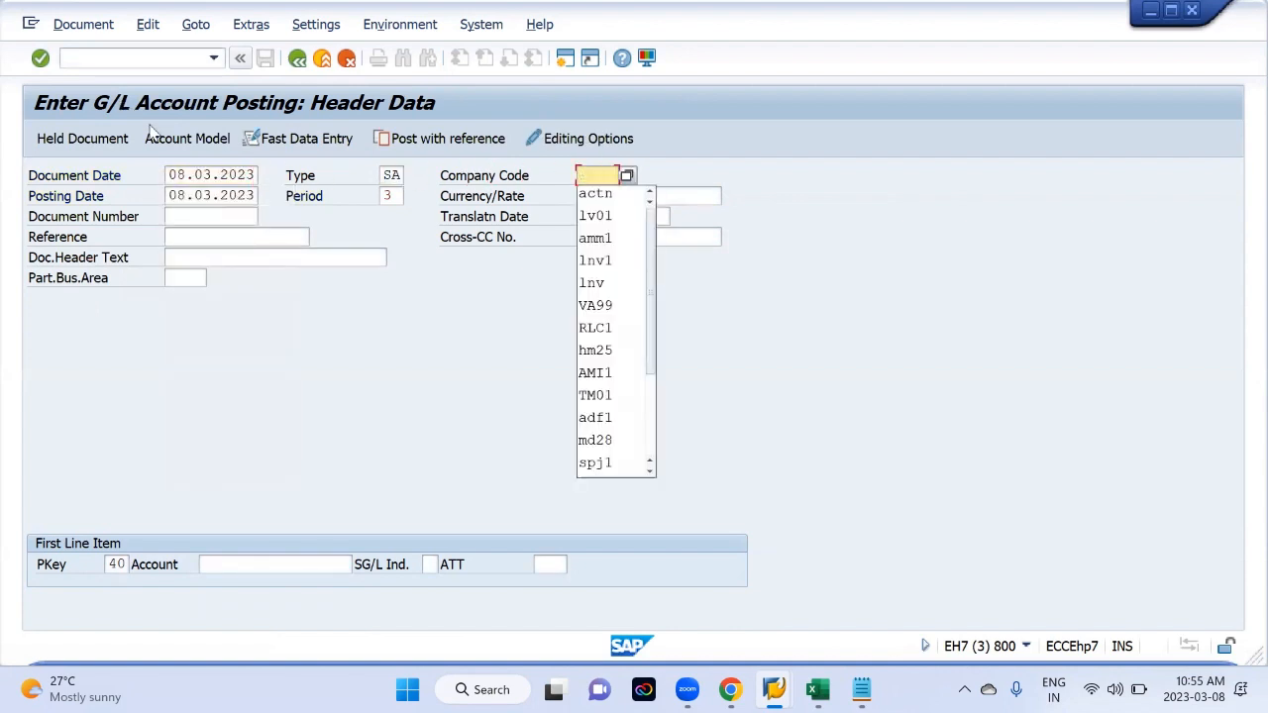
key(Down)
key(Down)
key(Return)
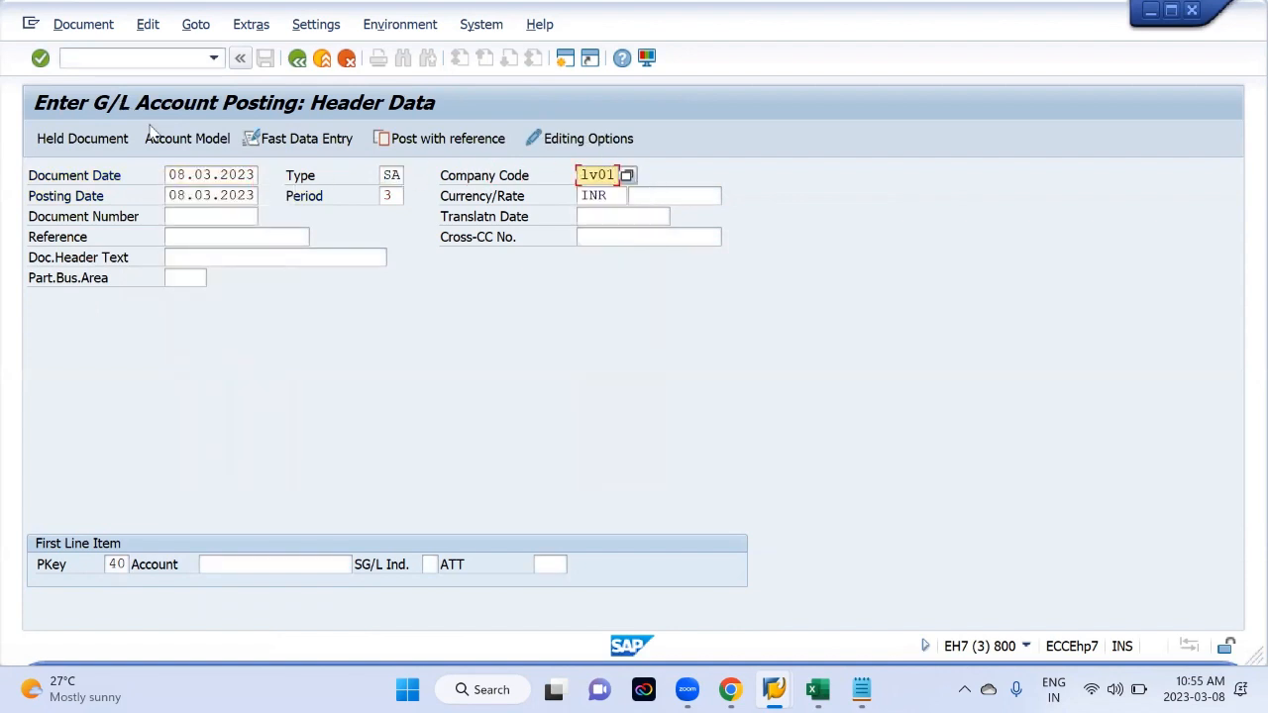
key(Return)
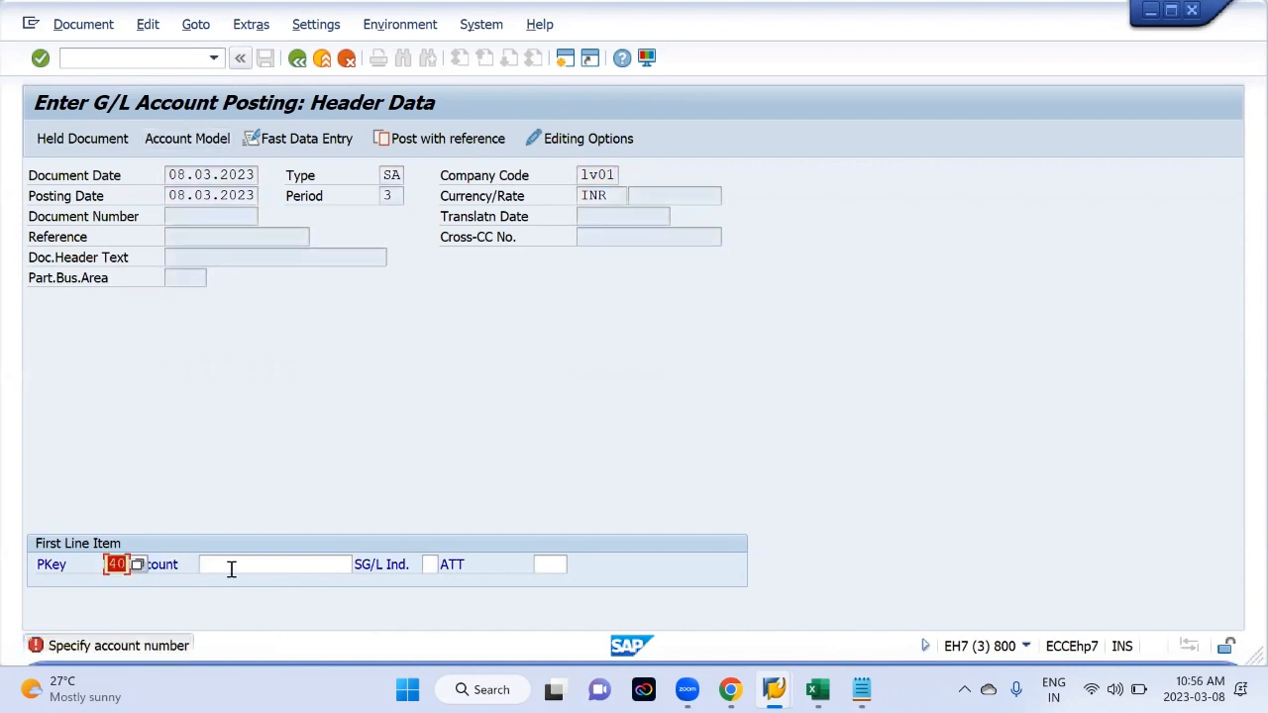
Choose Share Capital account 100000 from chart of accounts LV01 for the first line item with posting key 40
click(231, 570)
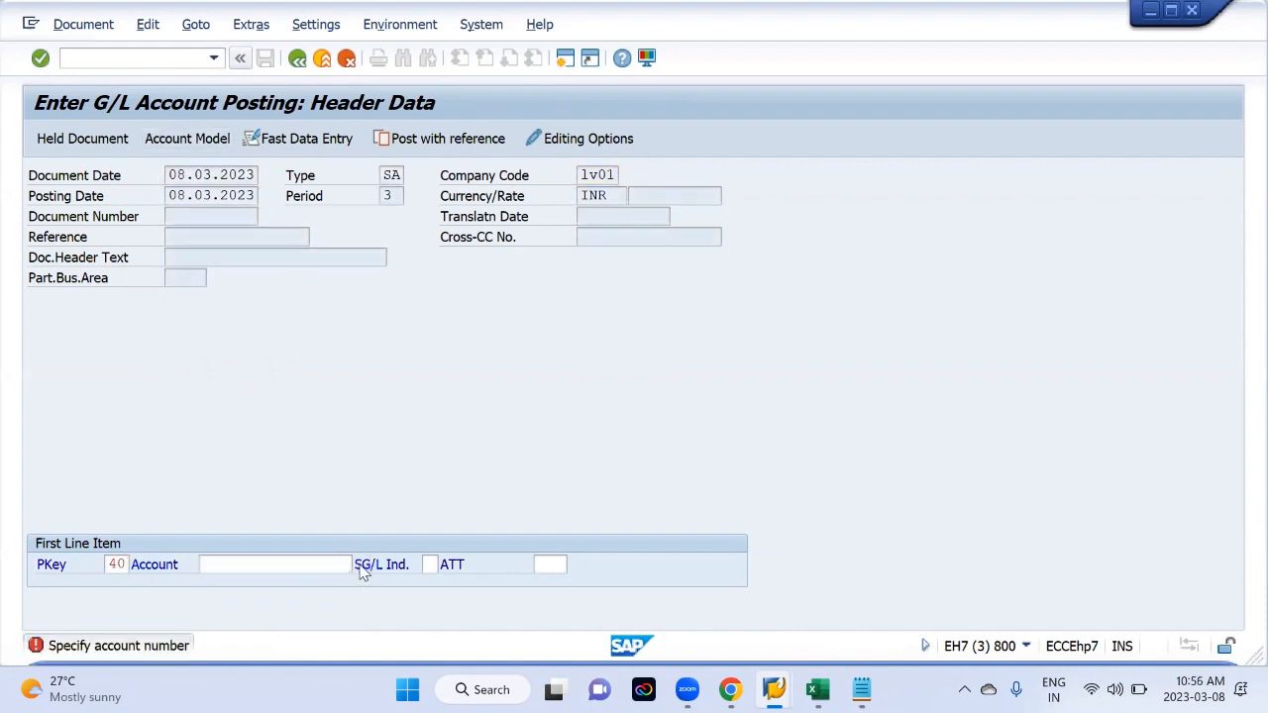
key(F4)
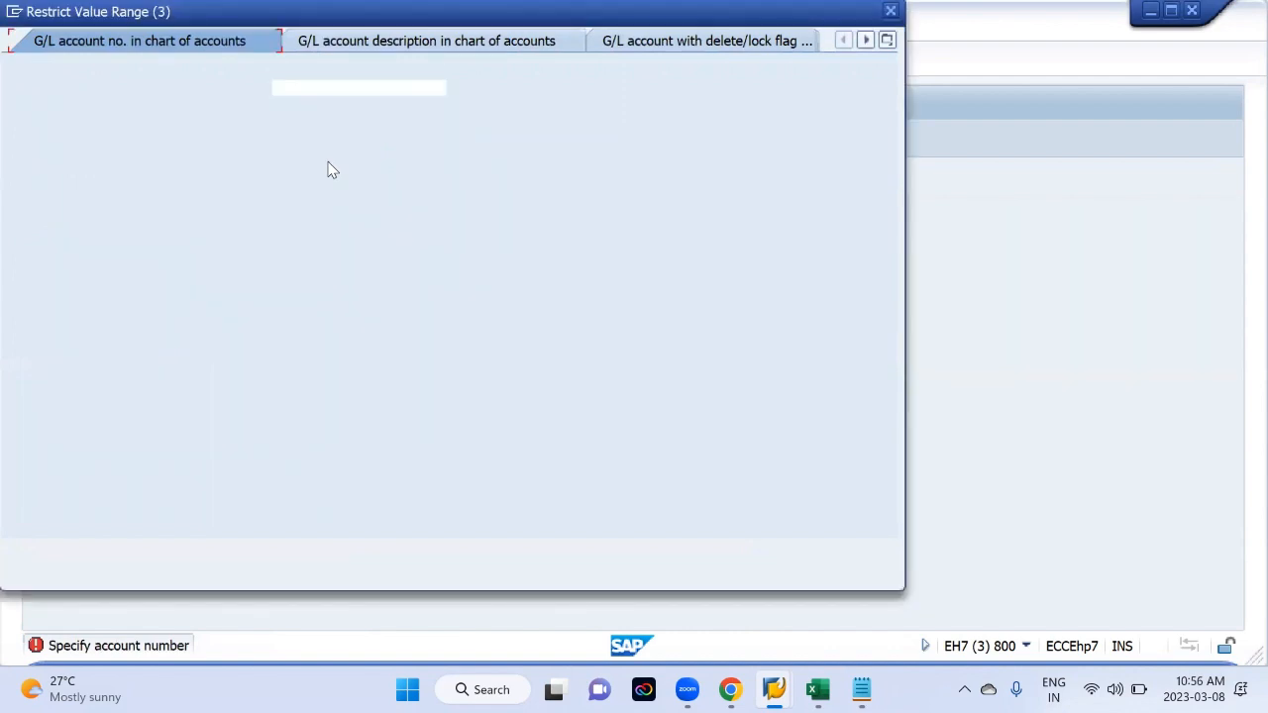
click(318, 136)
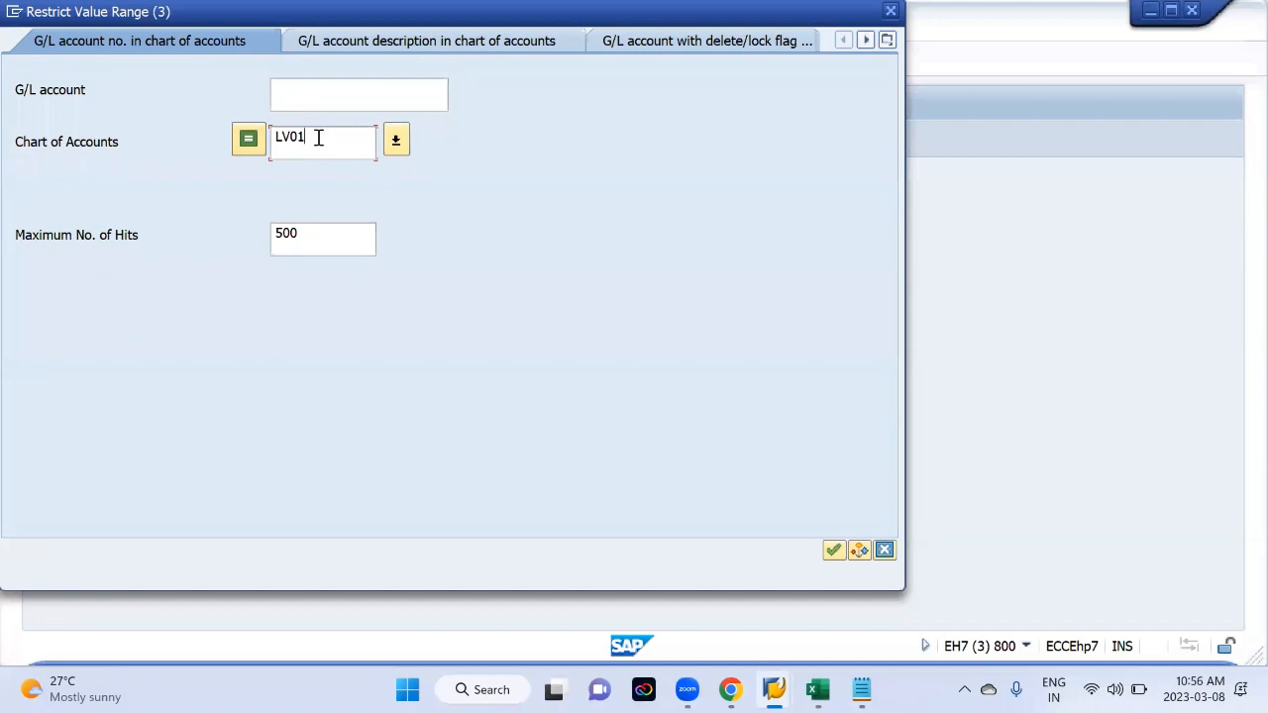
key(Return)
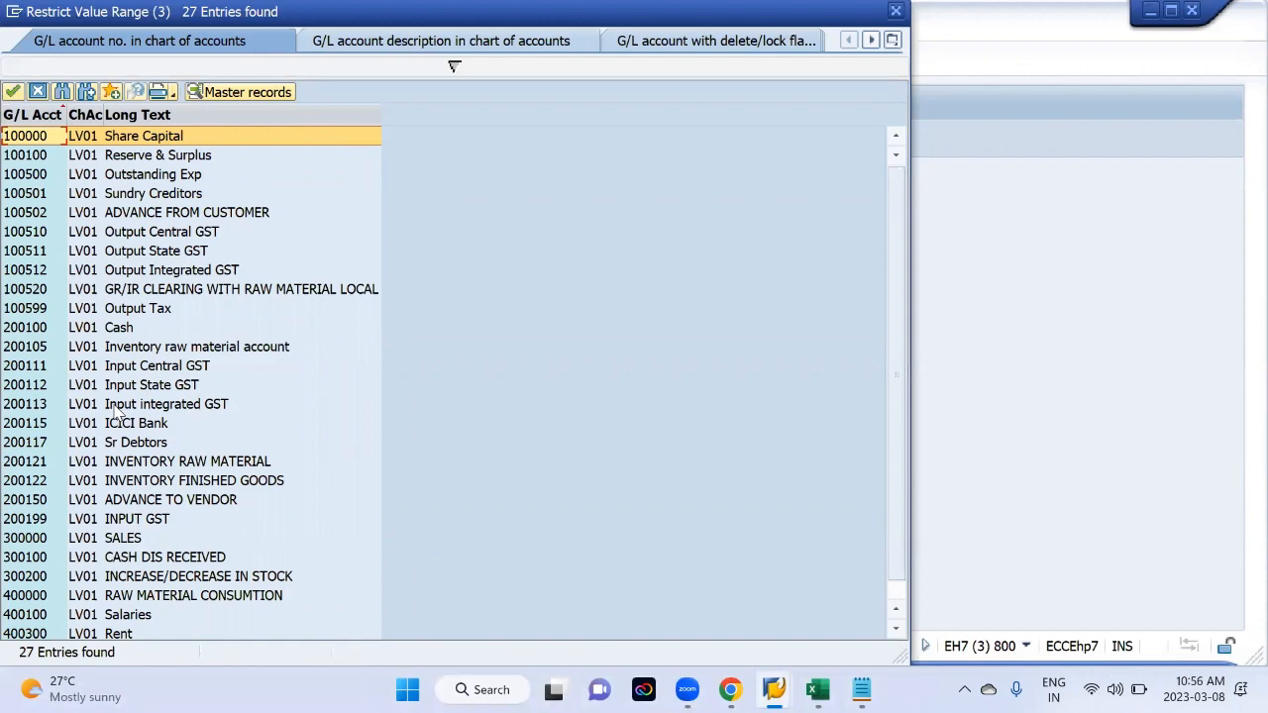
double_click(136, 135)
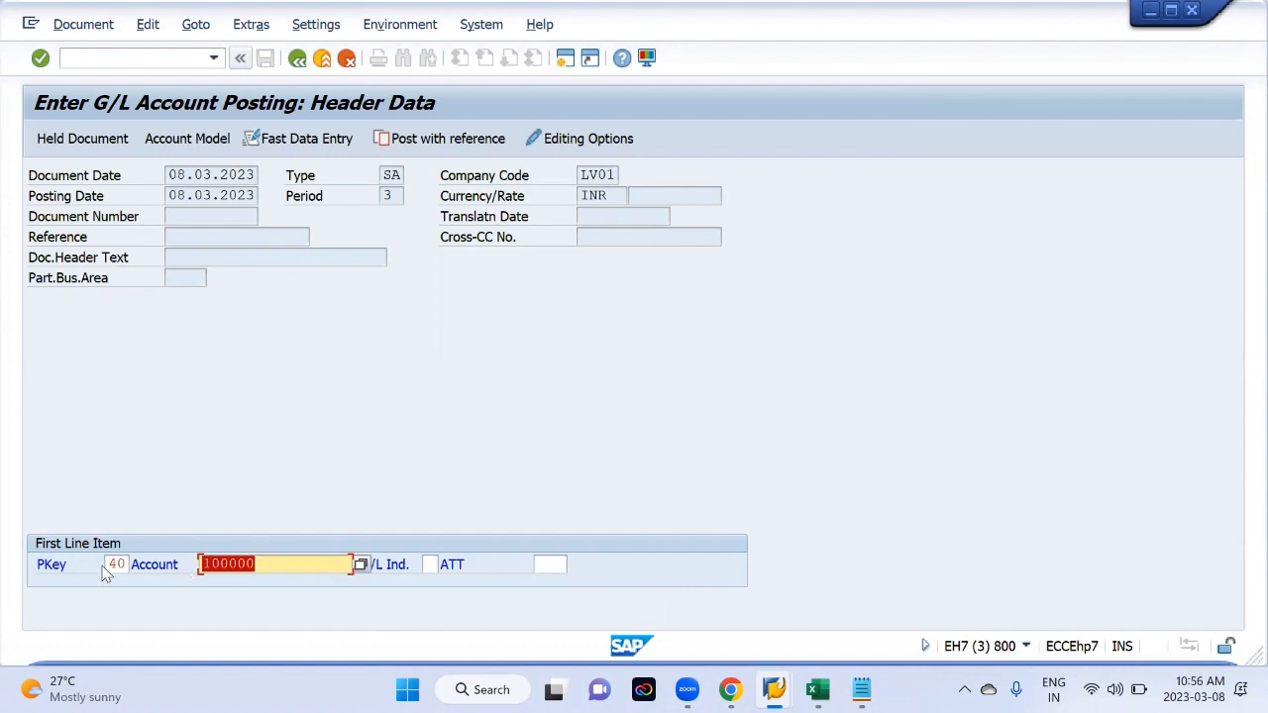
key(Return)
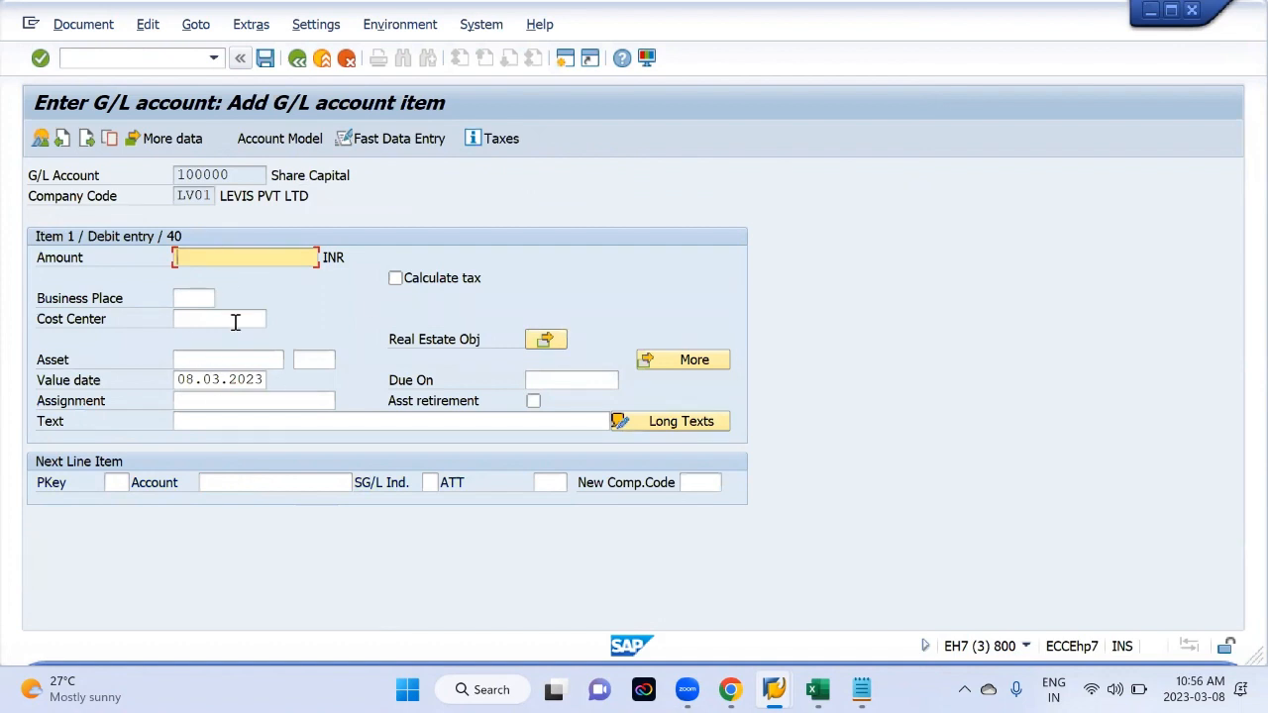
Set the Share Capital debit item's amount to 10000 INR and its text to SHARE CAPITAL
text(10)
click(208, 278)
click(225, 423)
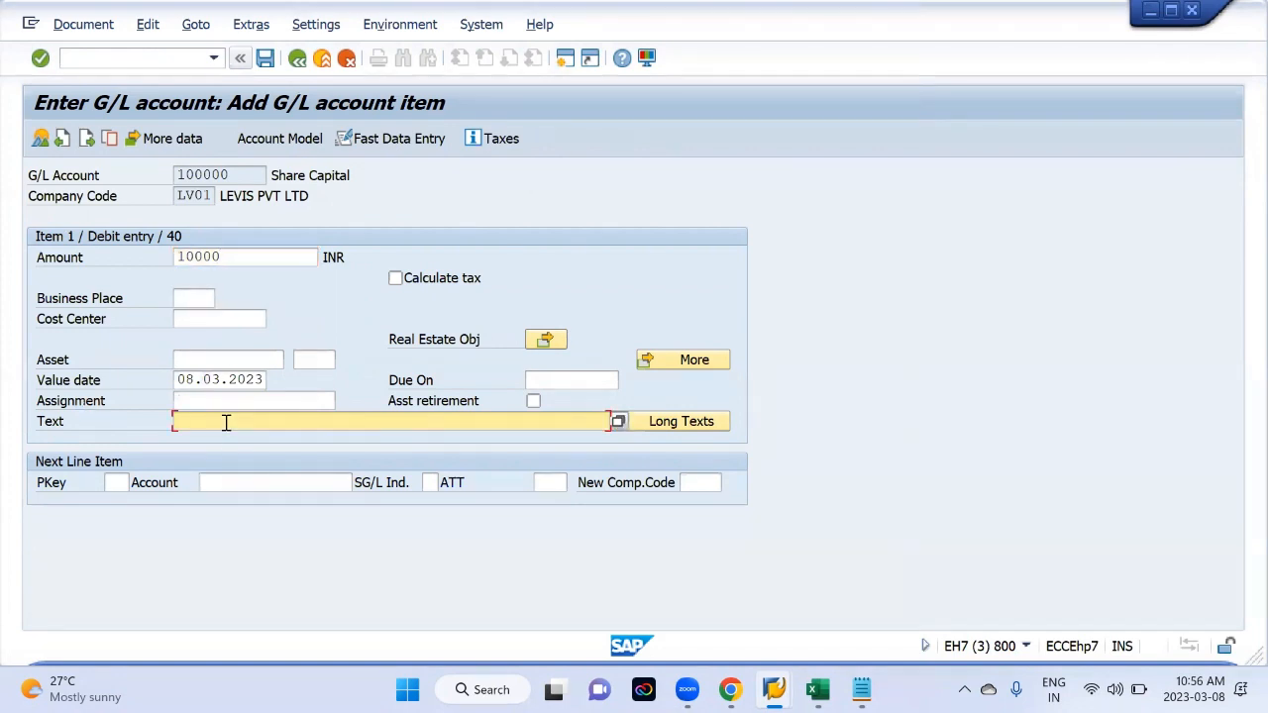
text(s)
key(Down)
key(Return)
Add a second line item with posting key 50 and the Cash account 200100 from chart of accounts LV01
click(112, 482)
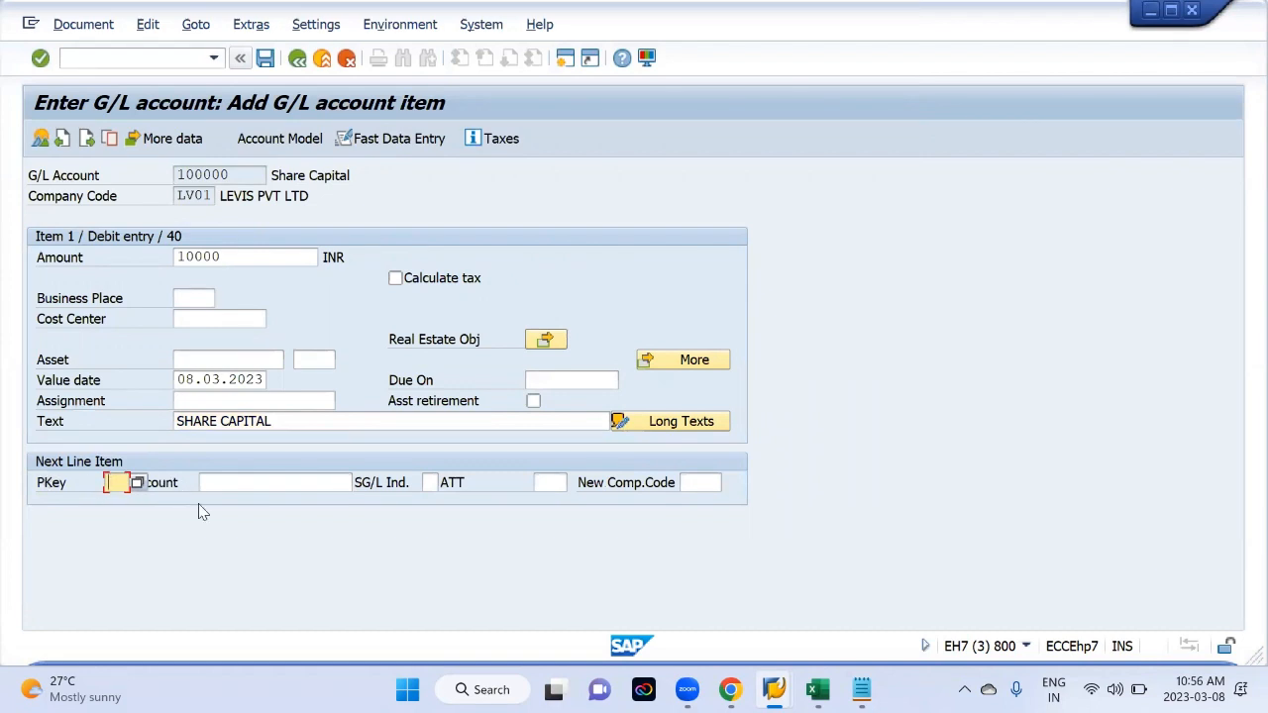
text(50)
click(260, 482)
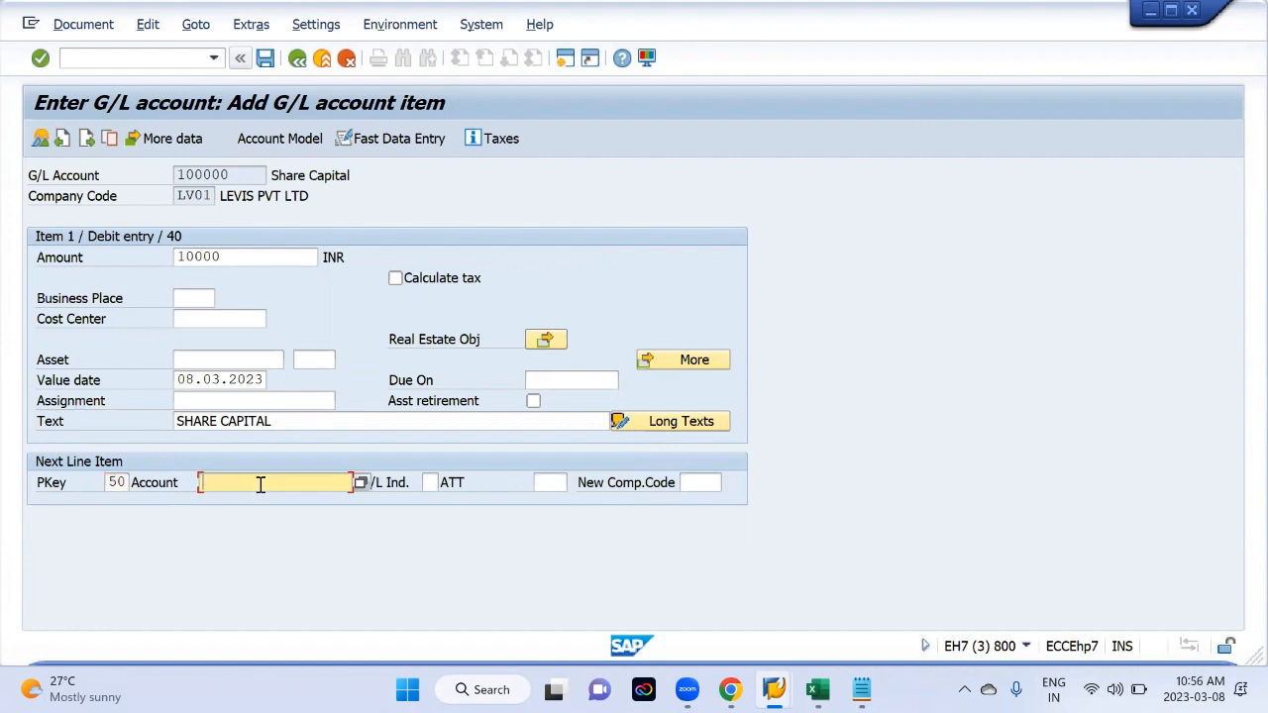
click(362, 483)
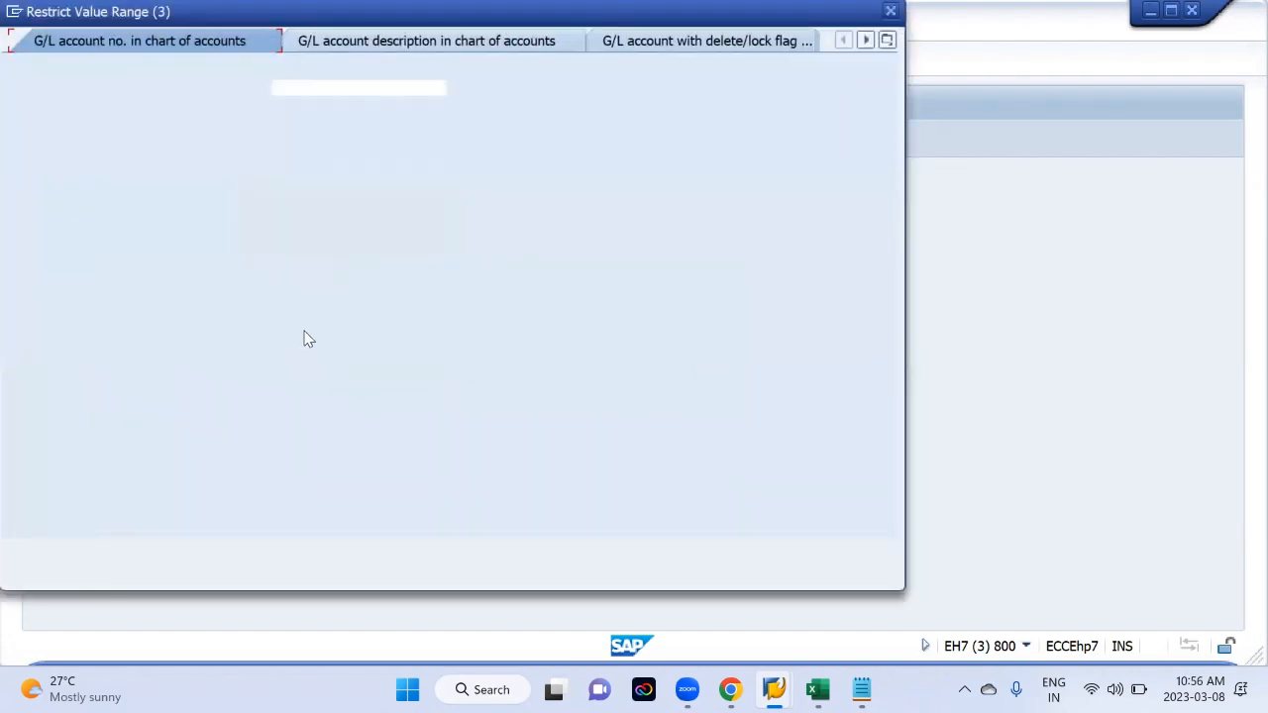
key(Return)
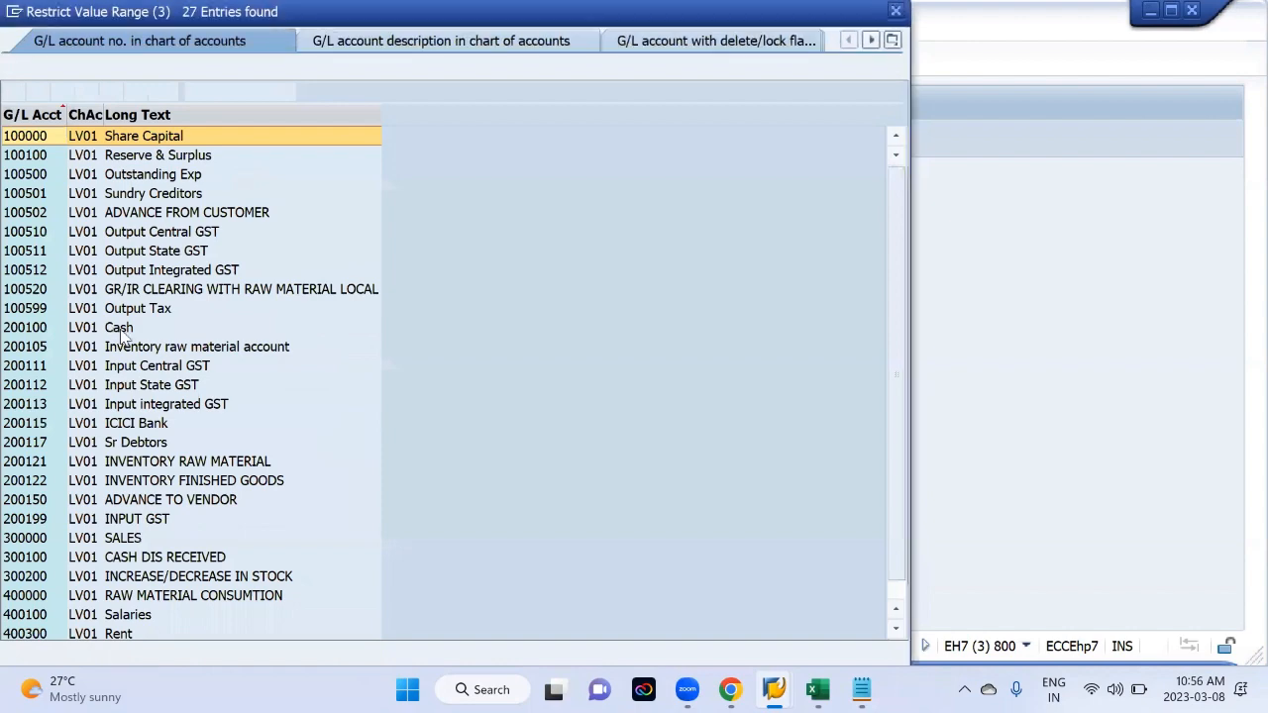
double_click(119, 328)
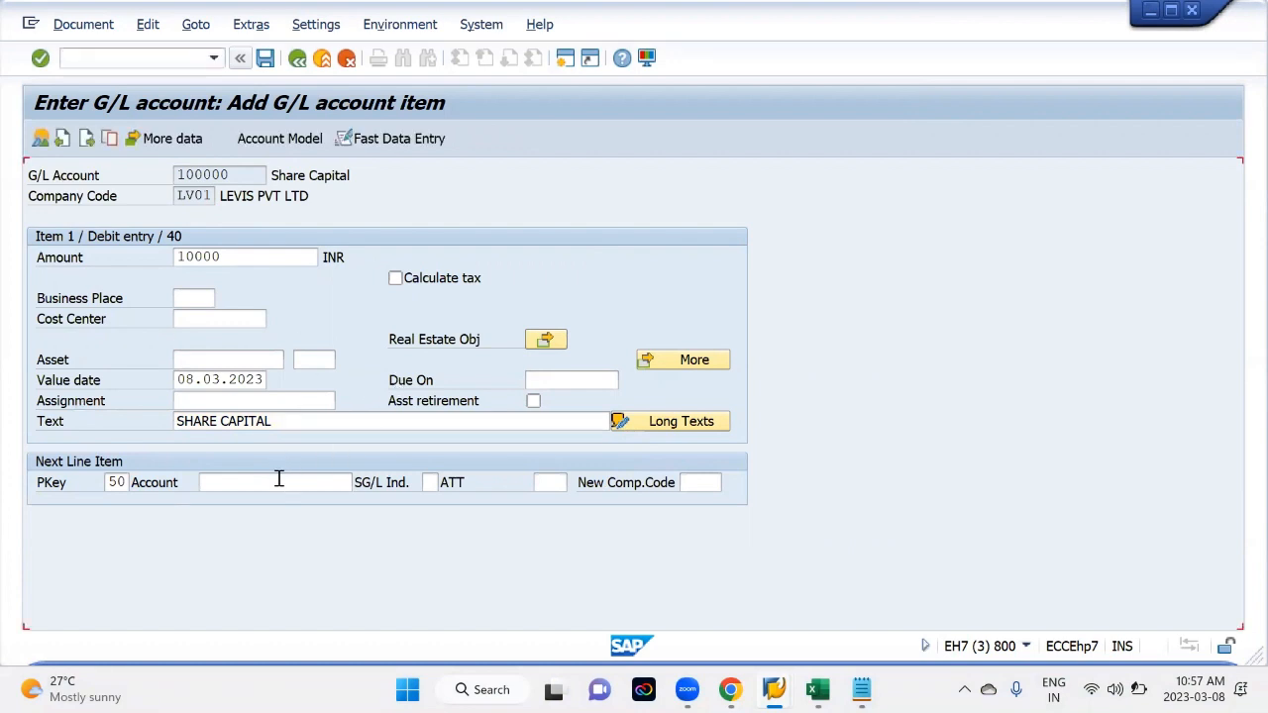
key(Return)
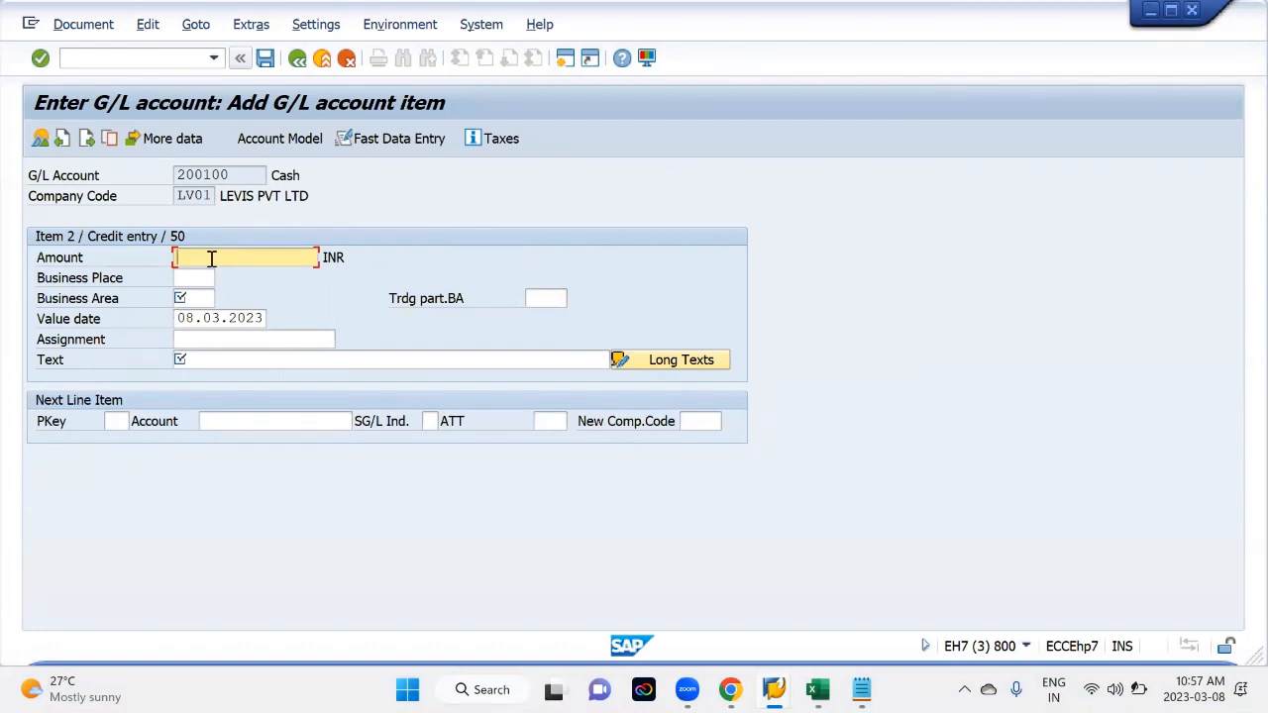
Fill the Cash credit item with amount *, business area lvbl and text +, and confirm the entries
text(*)
click(201, 298)
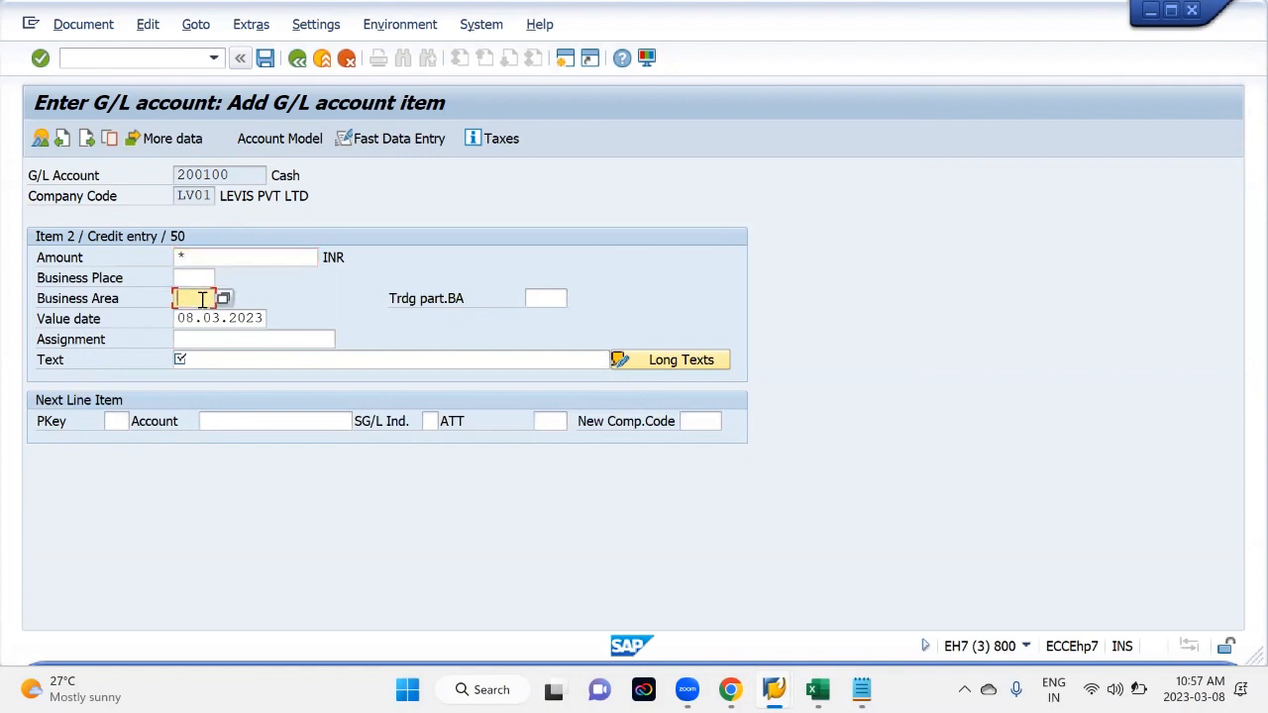
key(space)
key(Down)
key(Return)
click(211, 359)
text(+)
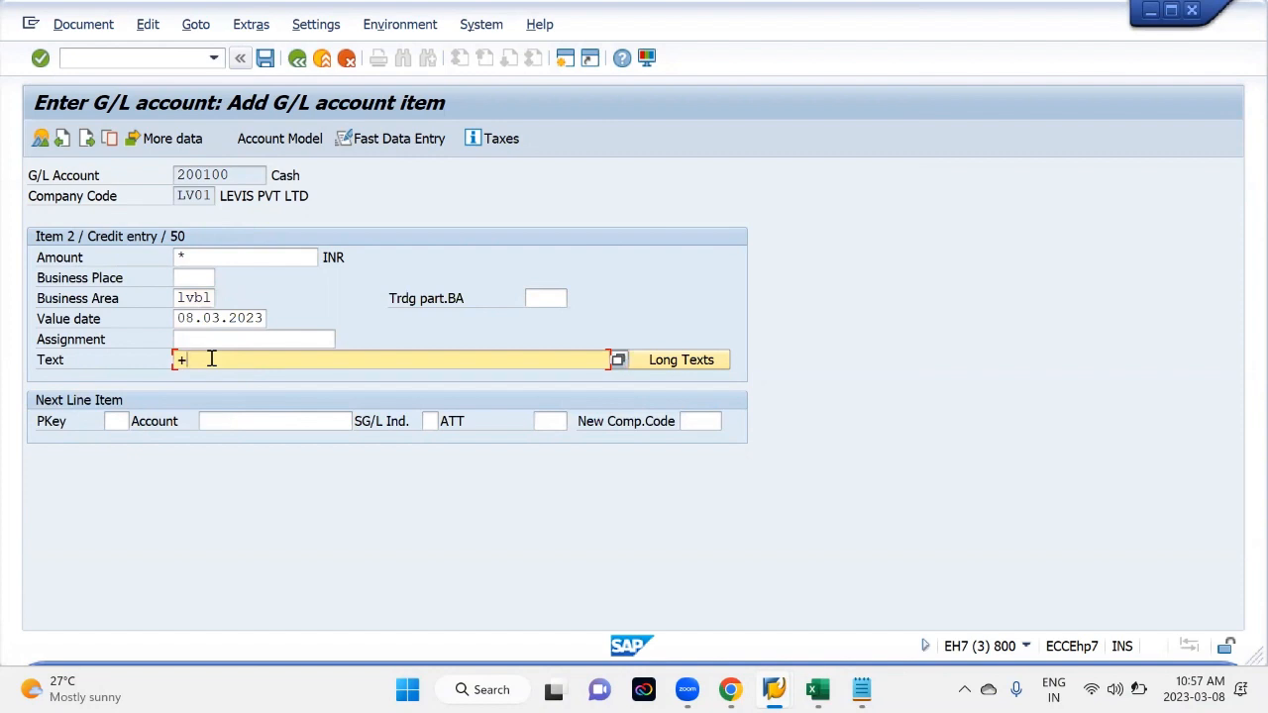
key(Return)
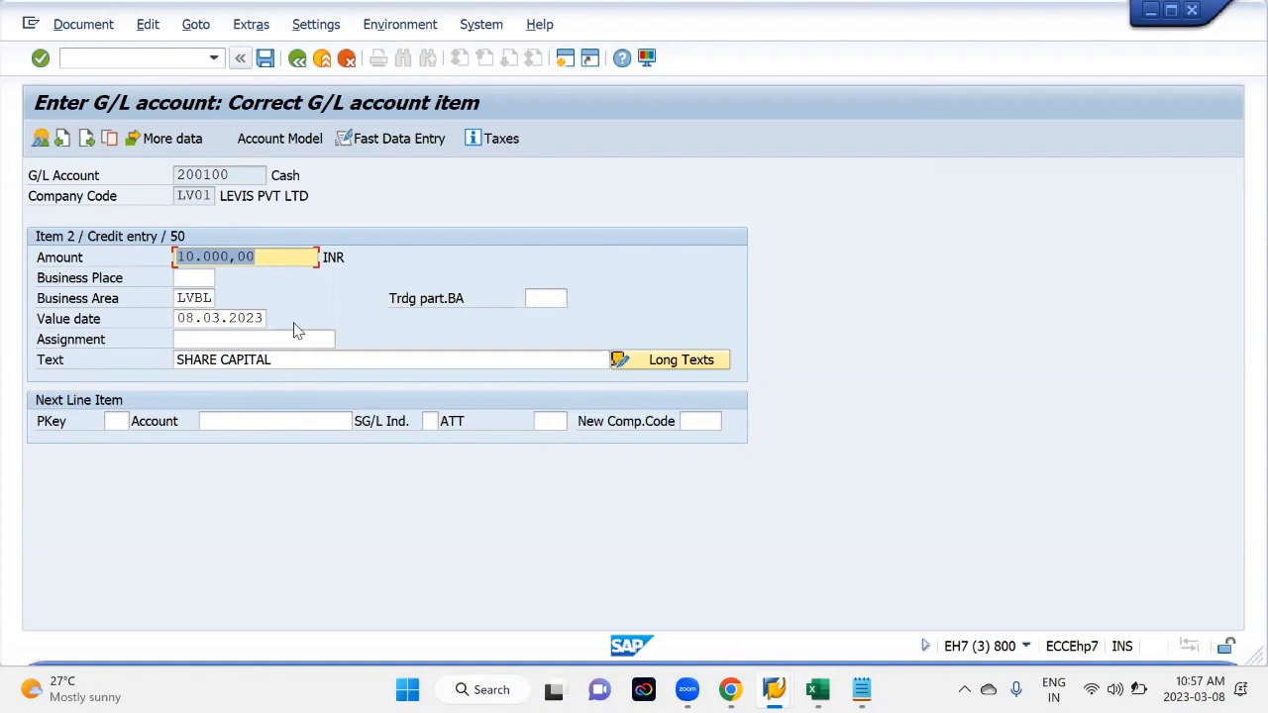
Display the document overview and review its document date, company code, currency, period, fiscal year and document number
click(40, 139)
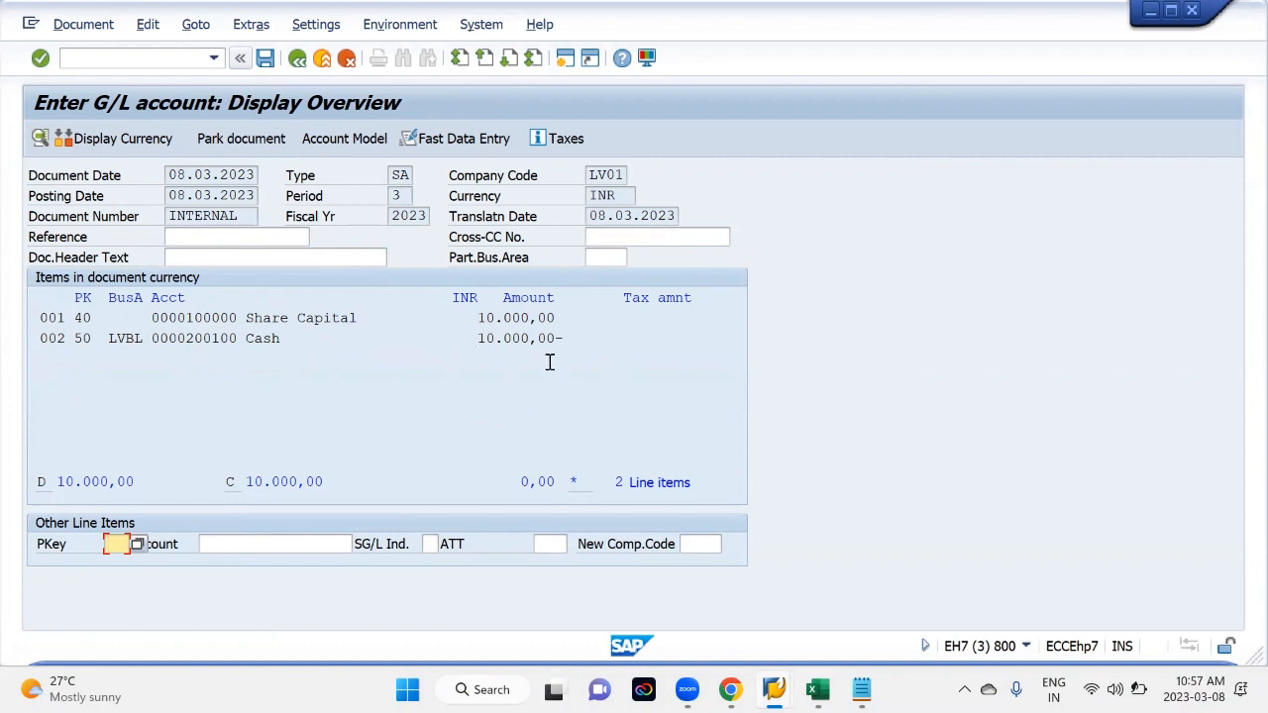
click(227, 174)
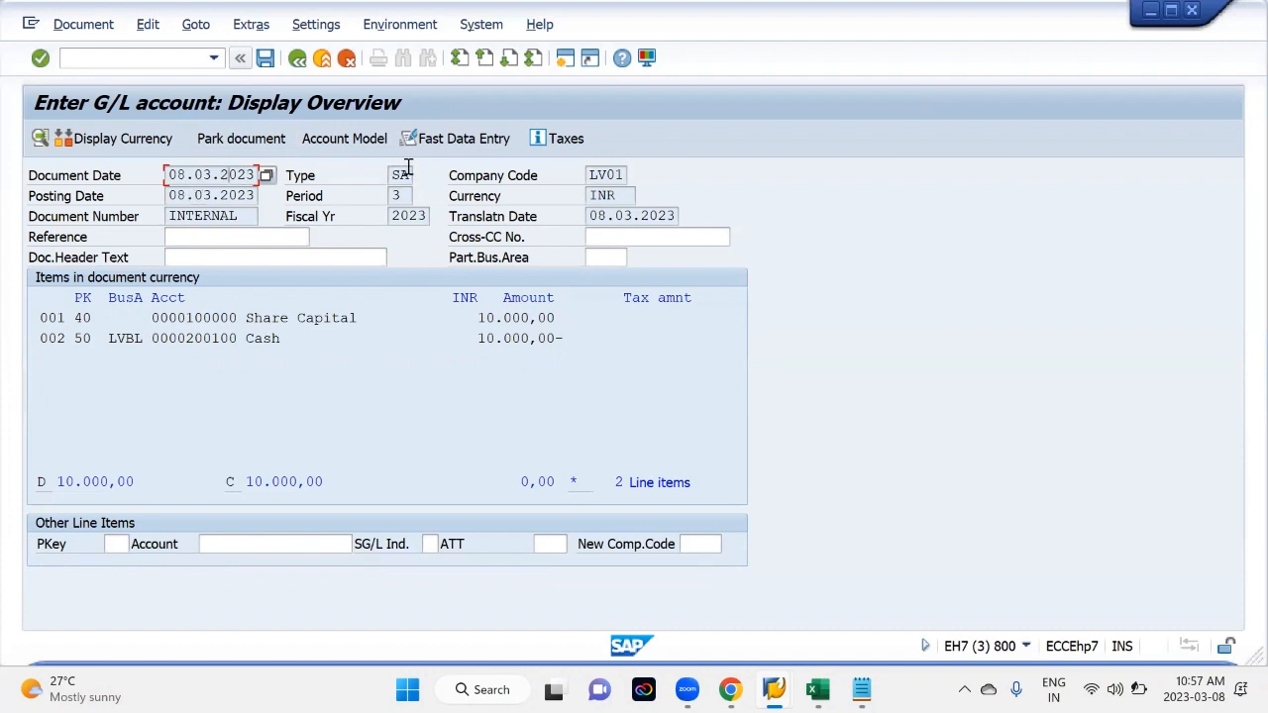
click(620, 173)
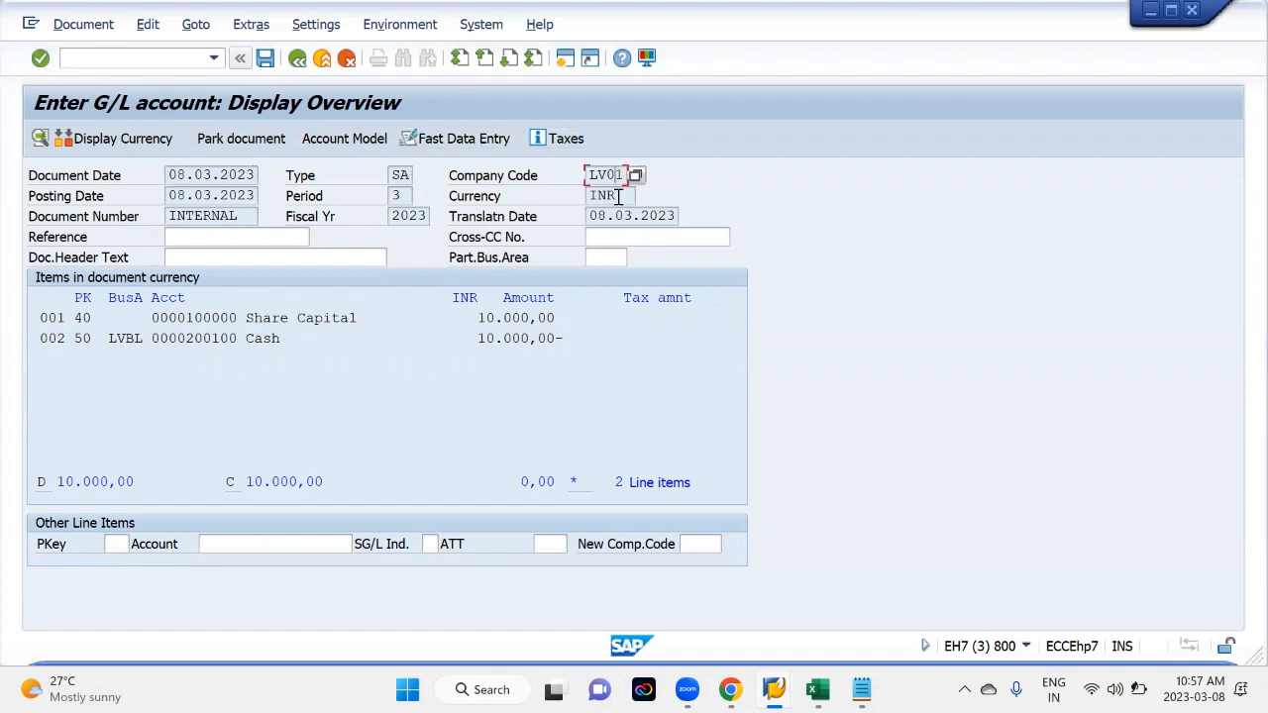
click(618, 195)
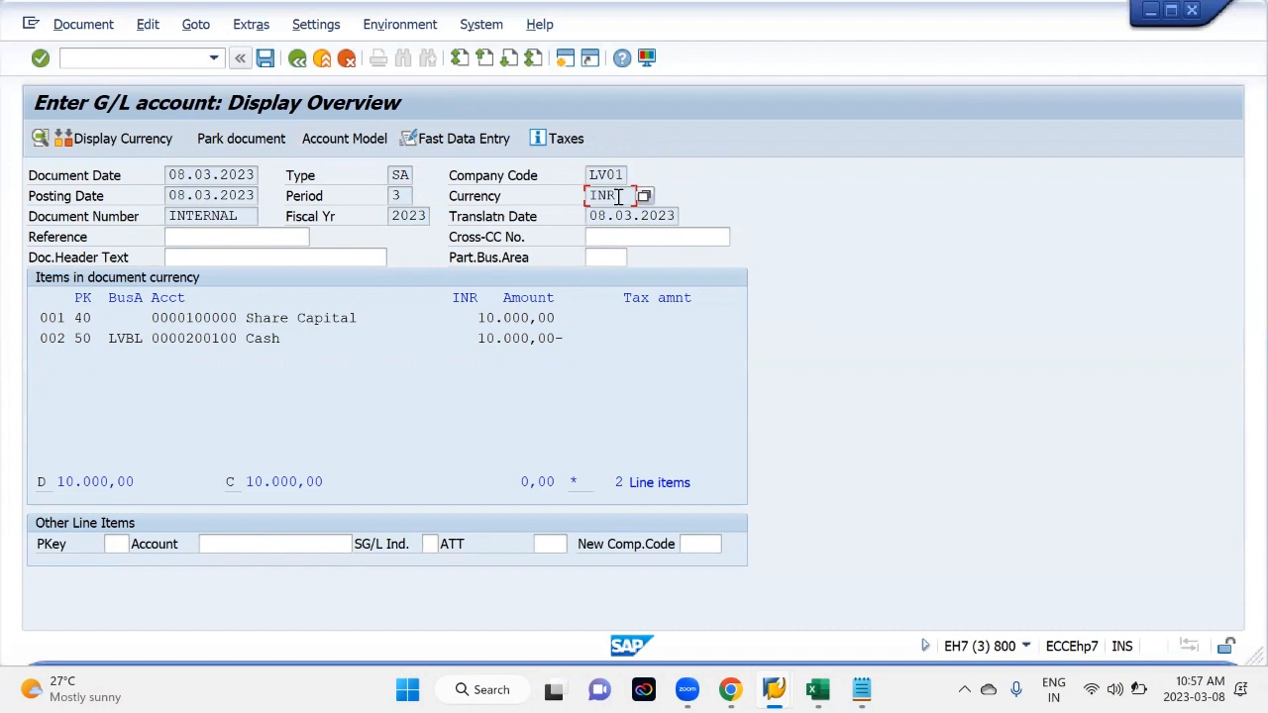
click(403, 193)
click(427, 217)
click(245, 216)
From document type SA's number range information, display the intervals of company code lv01 and examine range 01's status
key(alt+Tab)
key(alt+Tab)
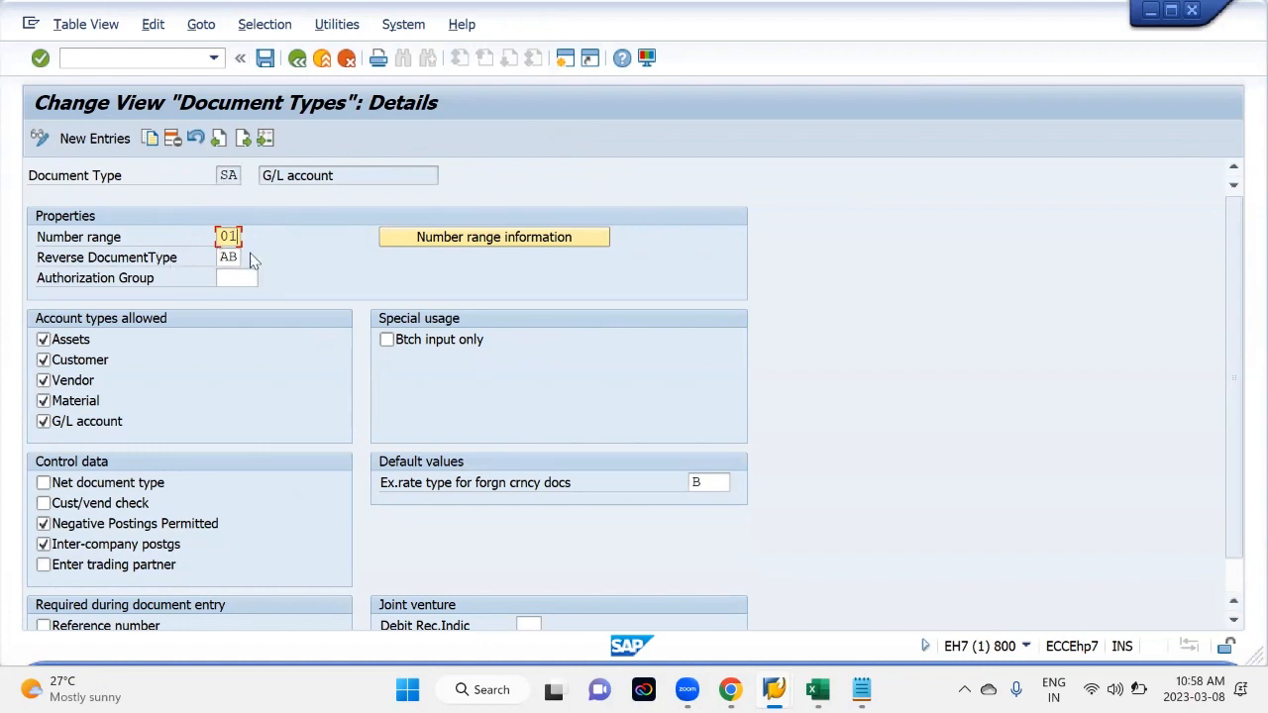
click(473, 242)
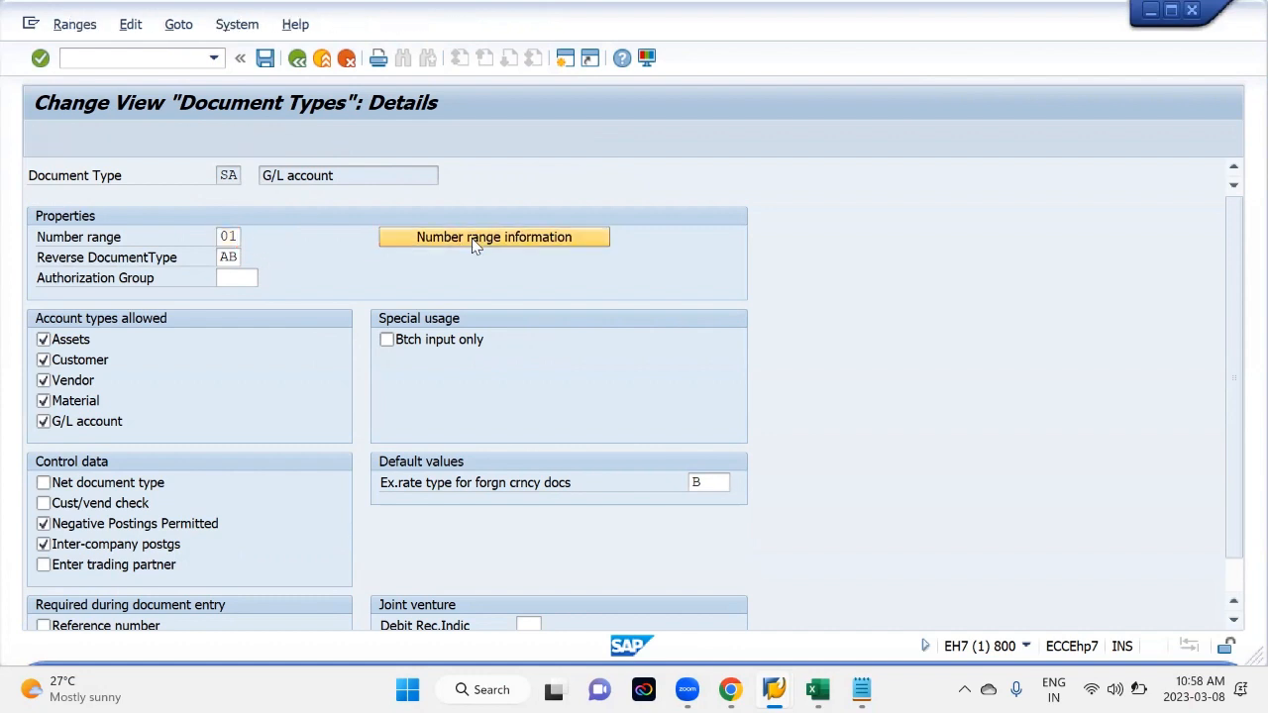
click(223, 175)
click(217, 197)
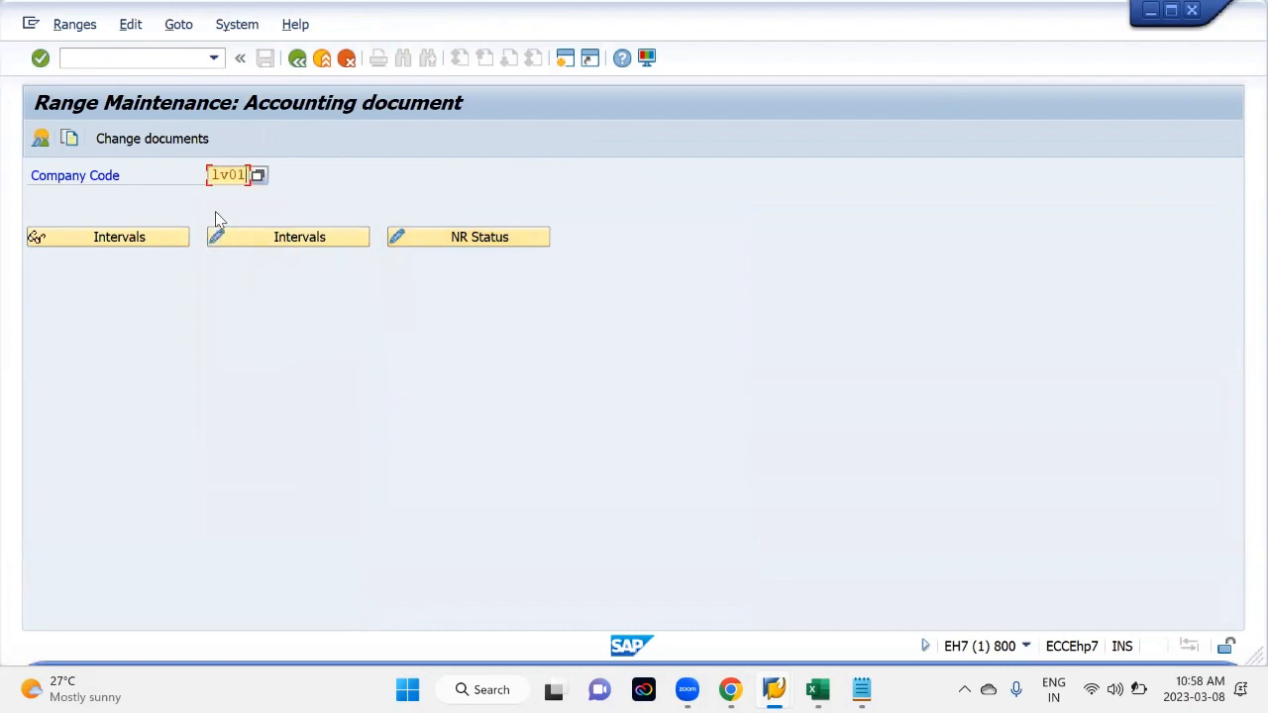
click(124, 237)
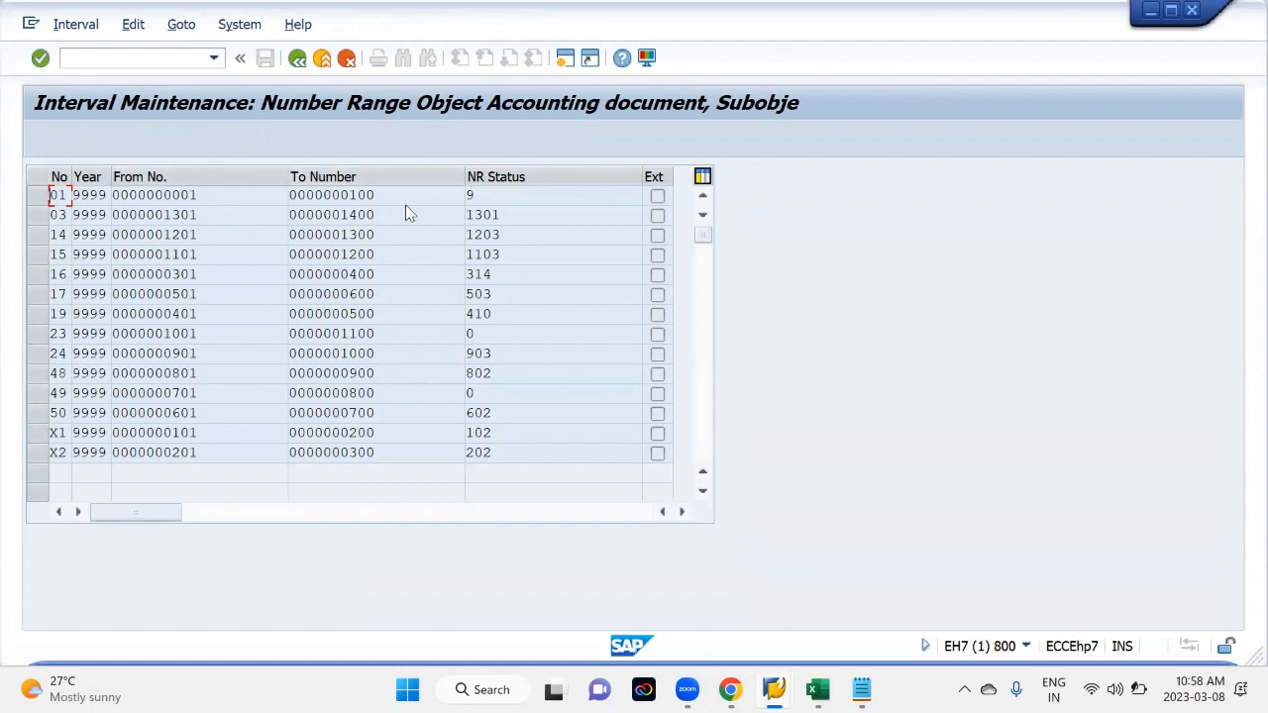
click(496, 197)
Compare the G/L posting's document number field with number range 01's status and external setting
key(alt+Tab)
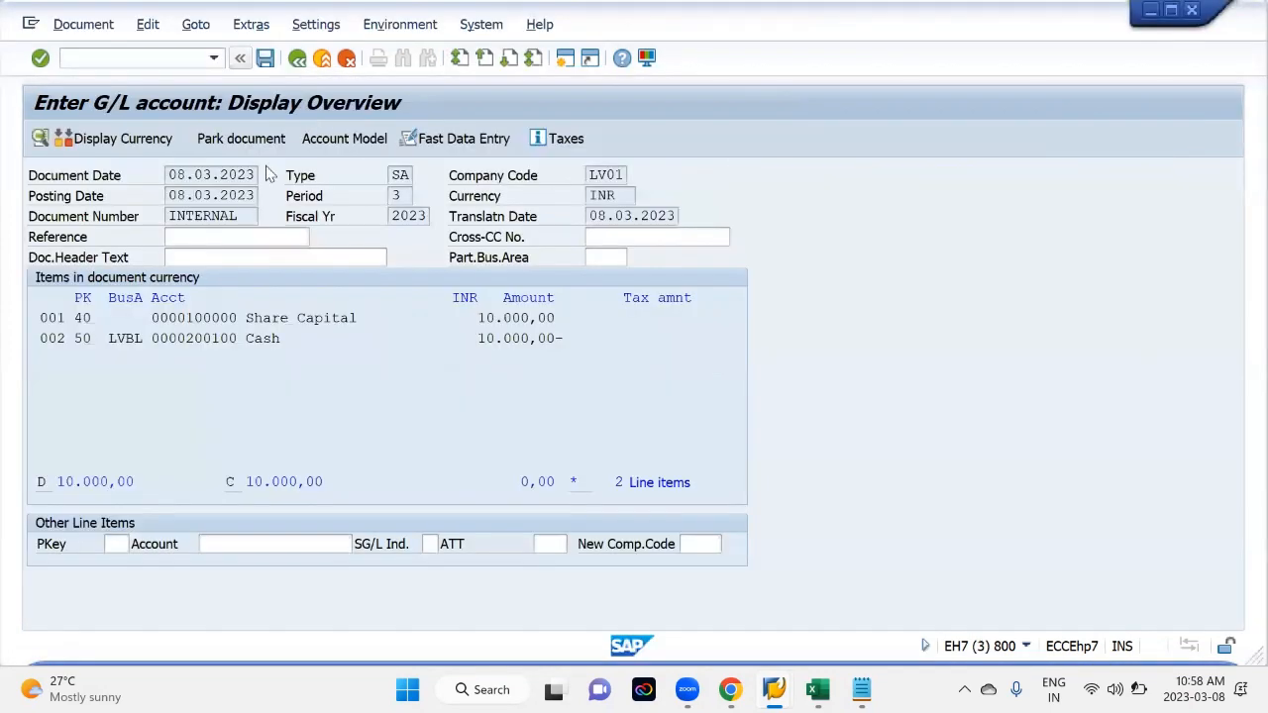
key(alt+Tab)
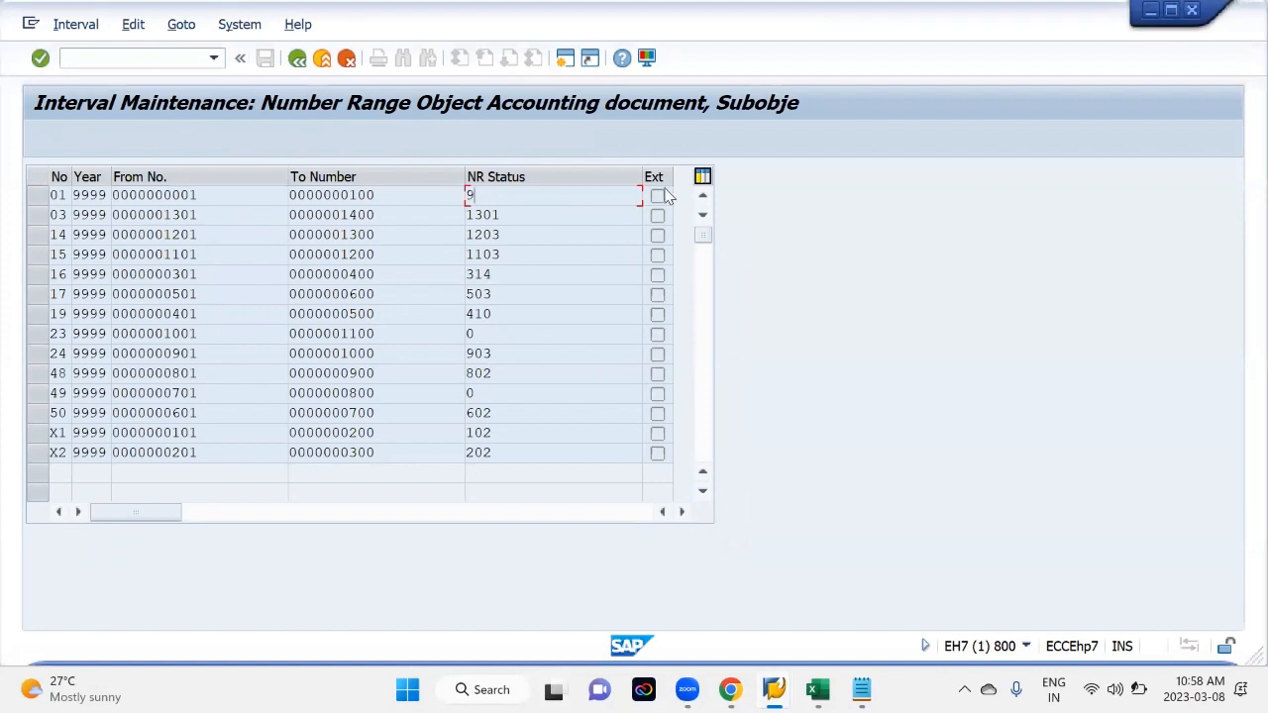
key(alt+Tab)
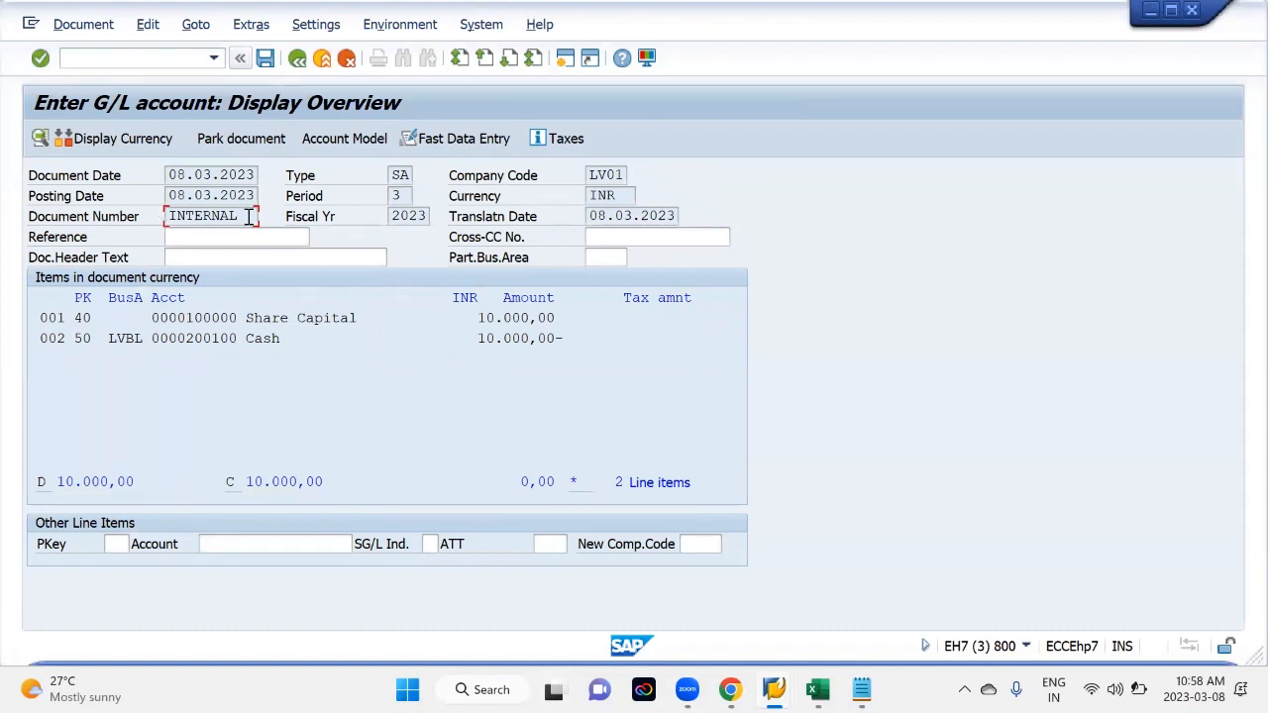
key(alt+Tab)
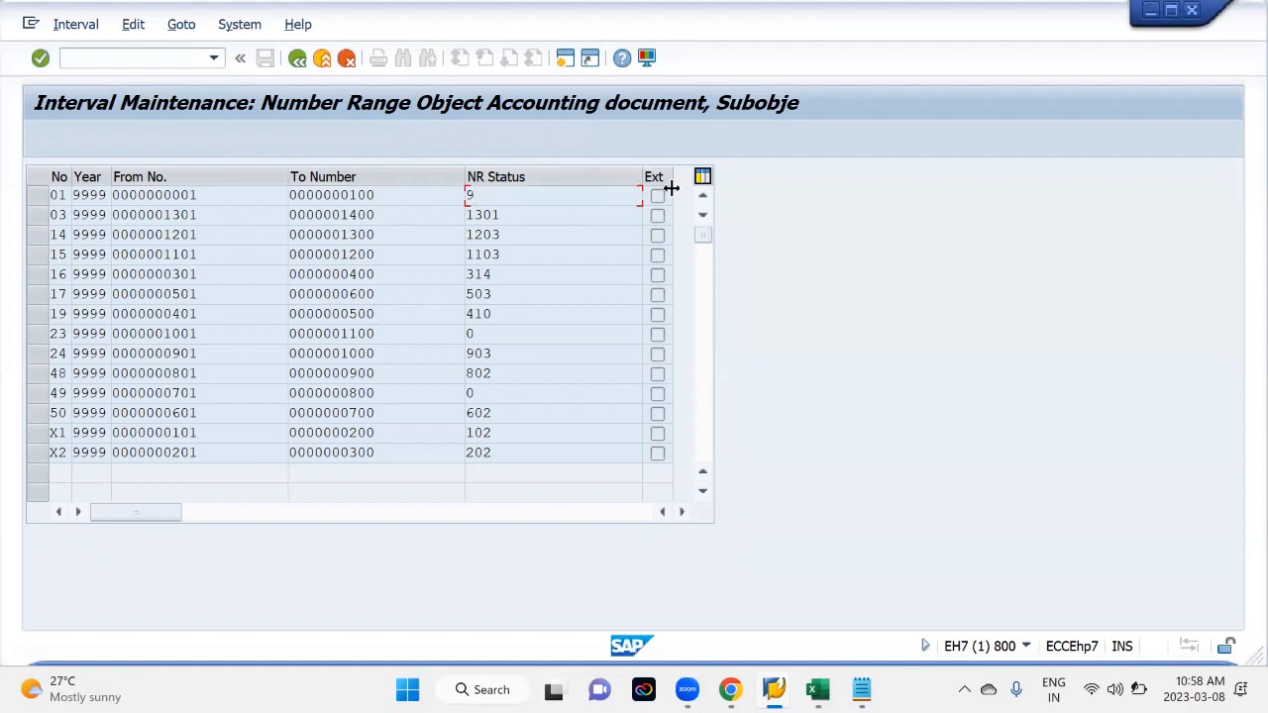
key(alt+Tab)
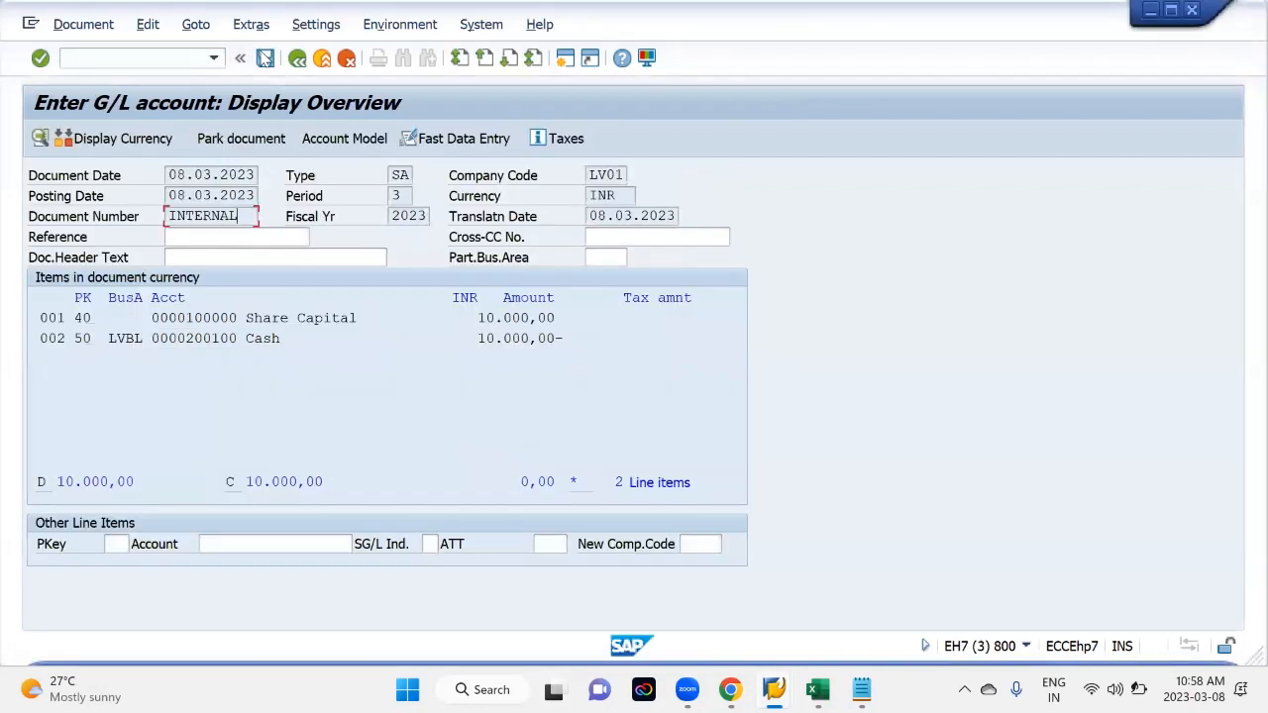
Post the G/L document and open the details of the posting message
click(265, 58)
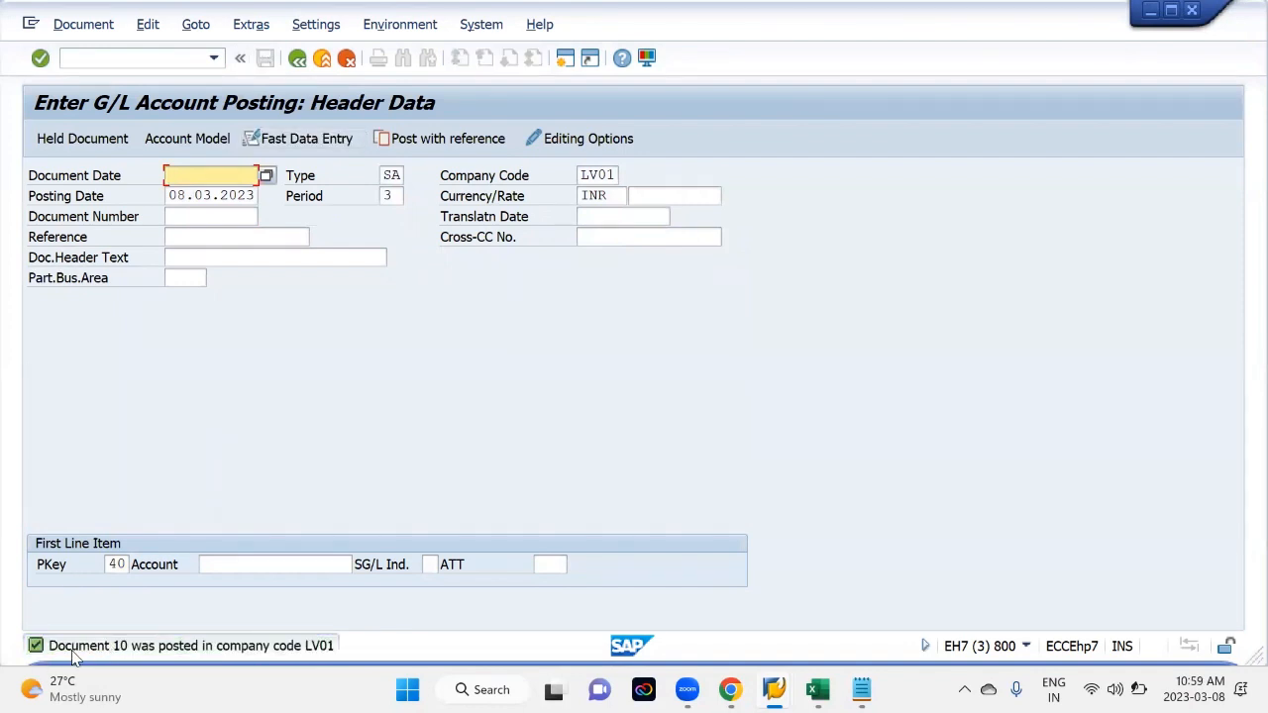
double_click(125, 651)
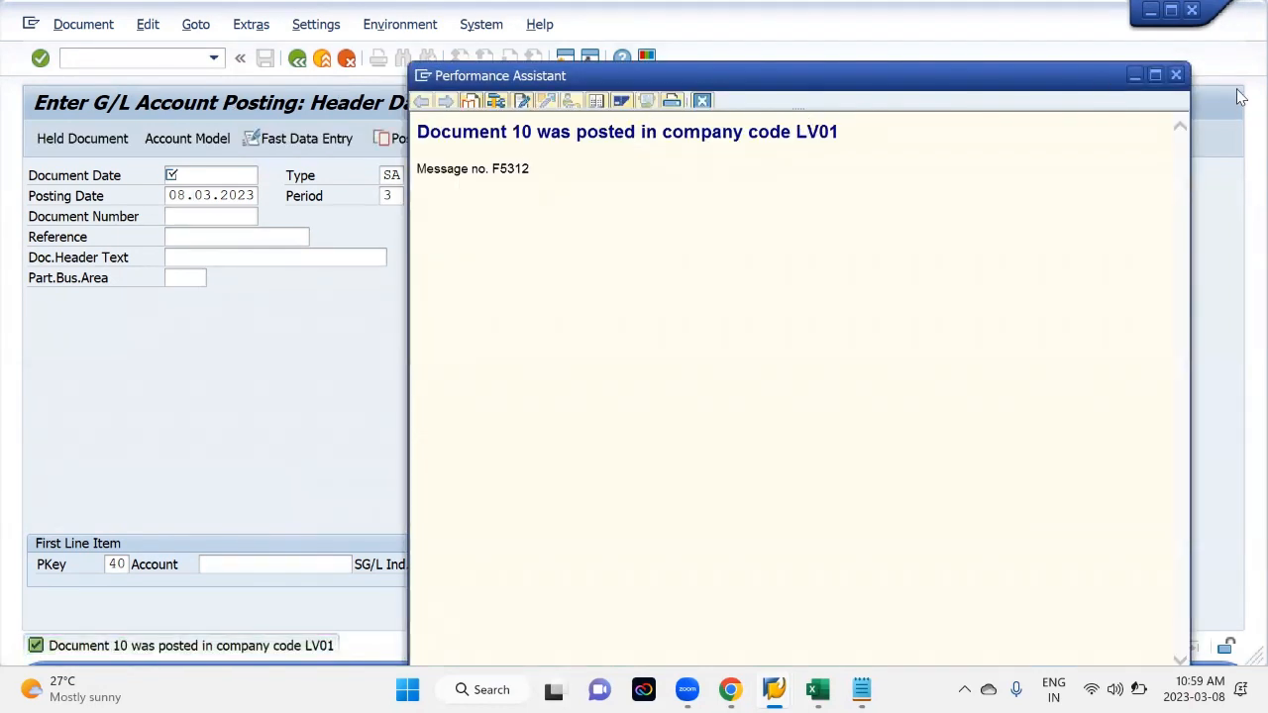
Check the LV01 number range intervals against the posted document, and return to the posting message details
key(alt+Tab)
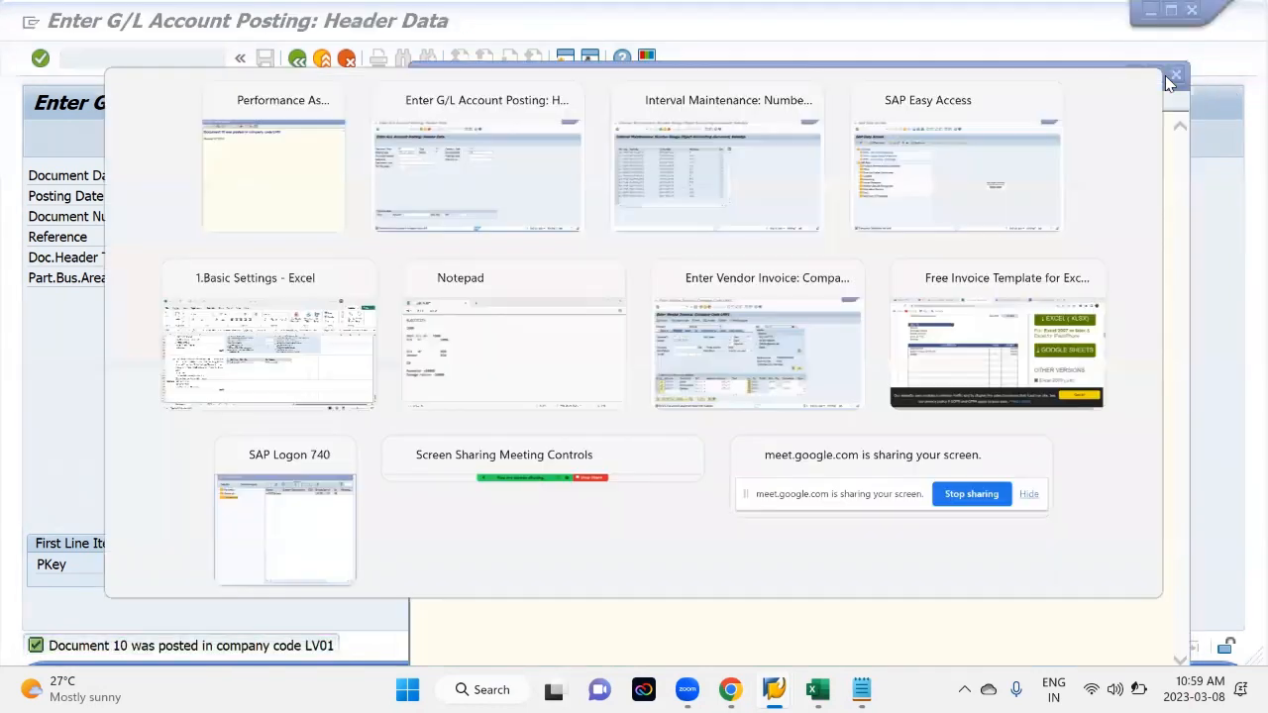
key(alt+Tab)
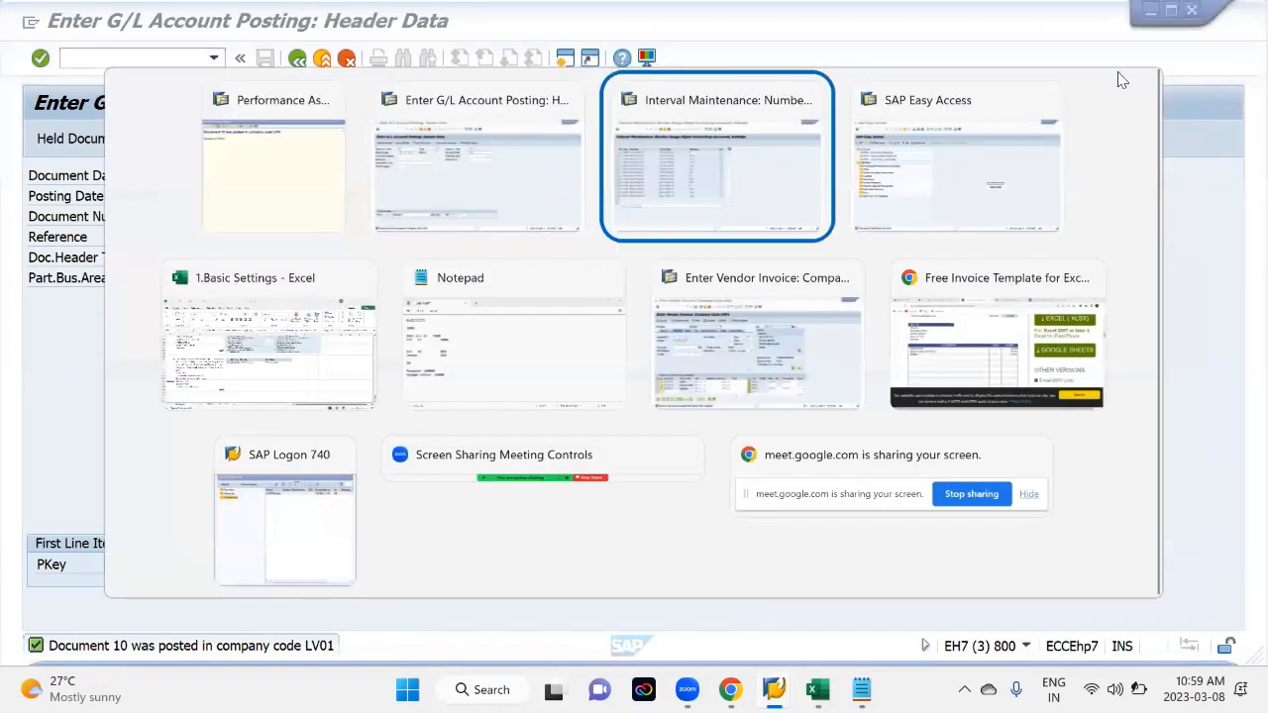
click(662, 215)
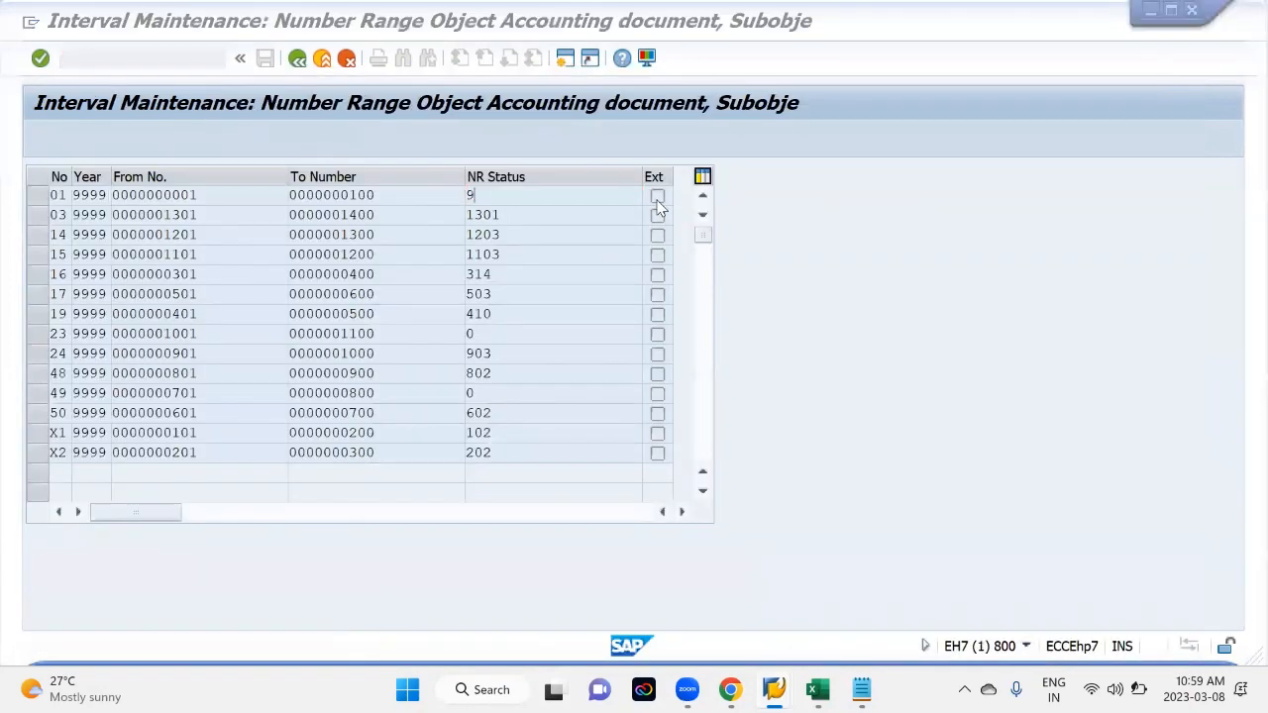
key(alt+Tab)
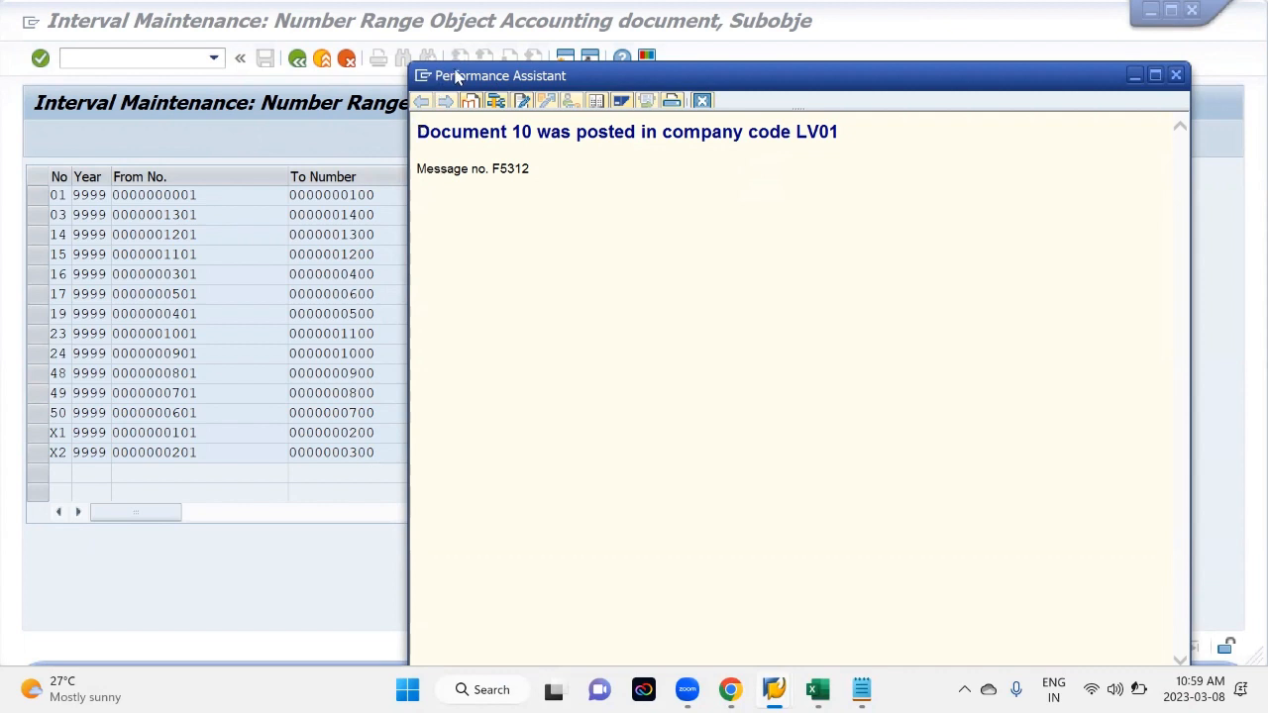
Compare the posting message with number range 01's status and external setting, and close the message details
drag(458, 79, 635, 55)
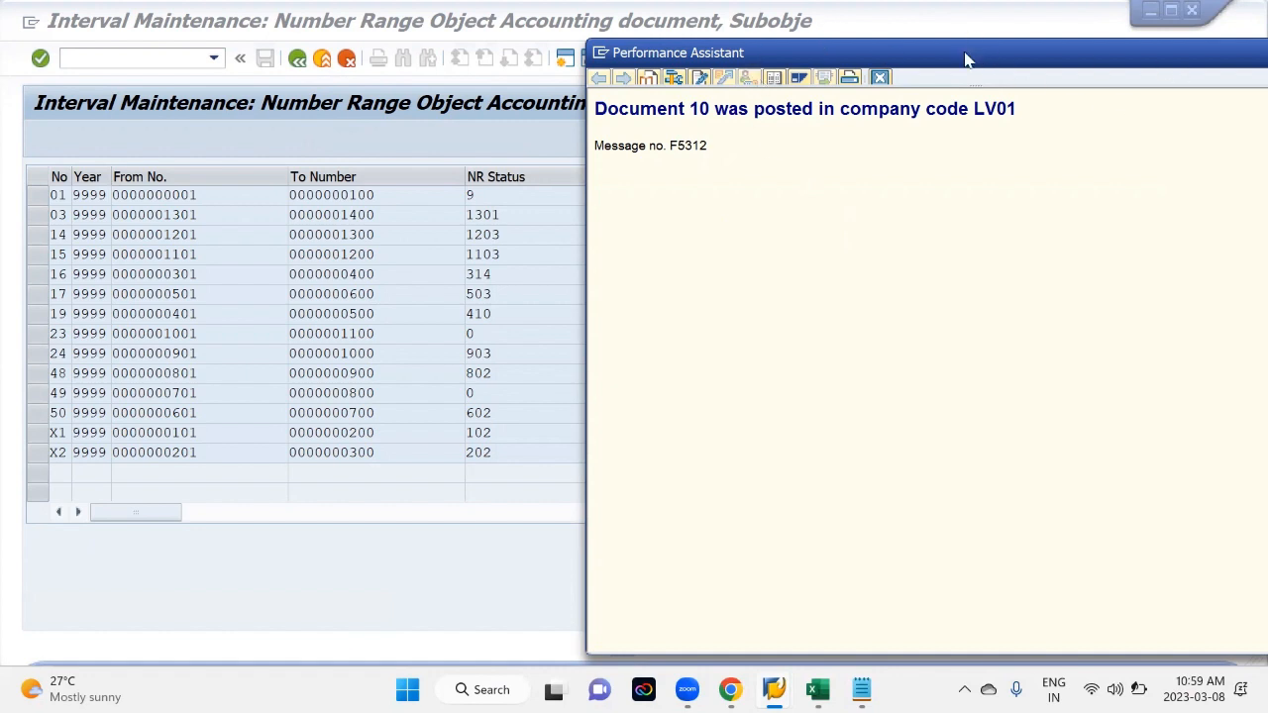
drag(964, 55, 794, 89)
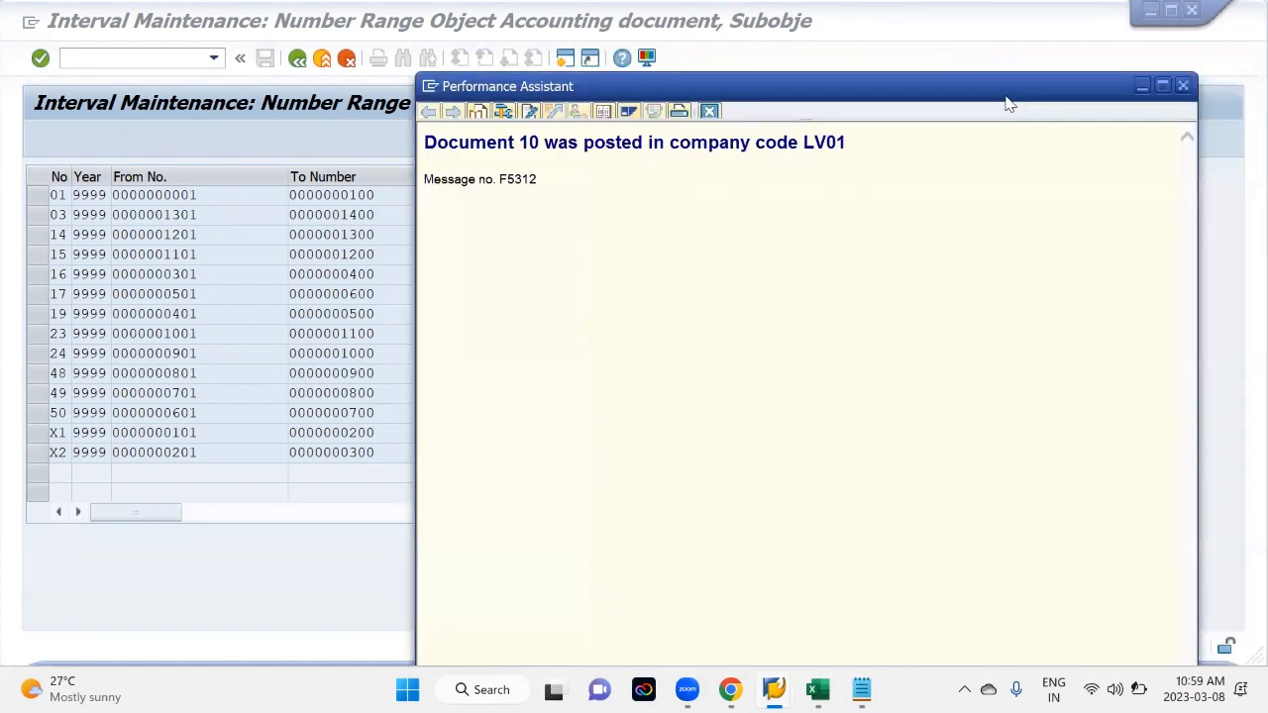
click(1141, 89)
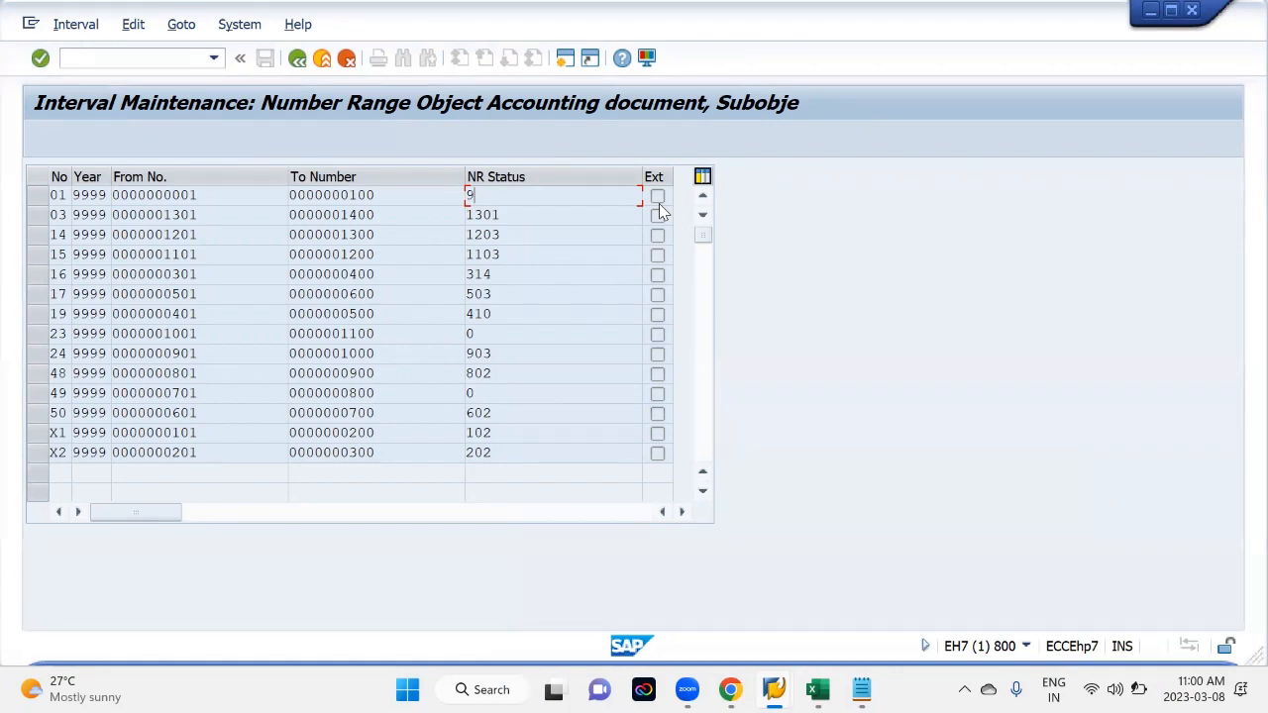
key(alt+Tab)
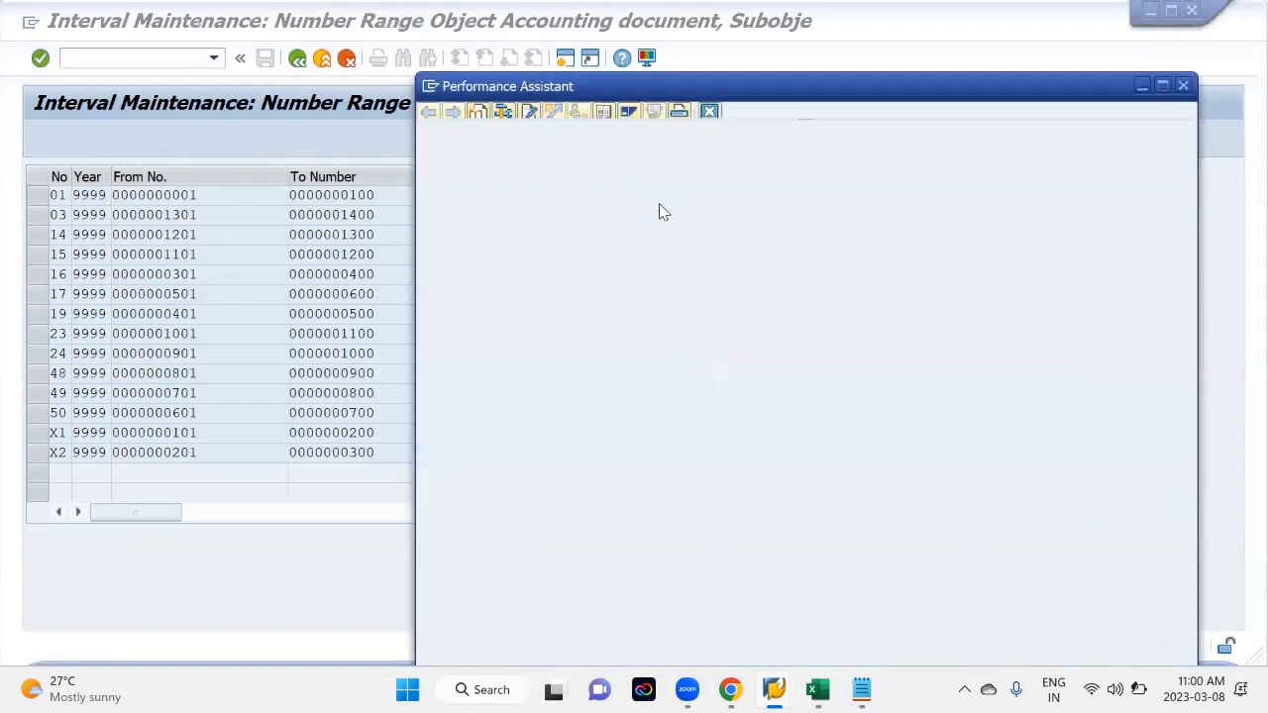
click(1187, 84)
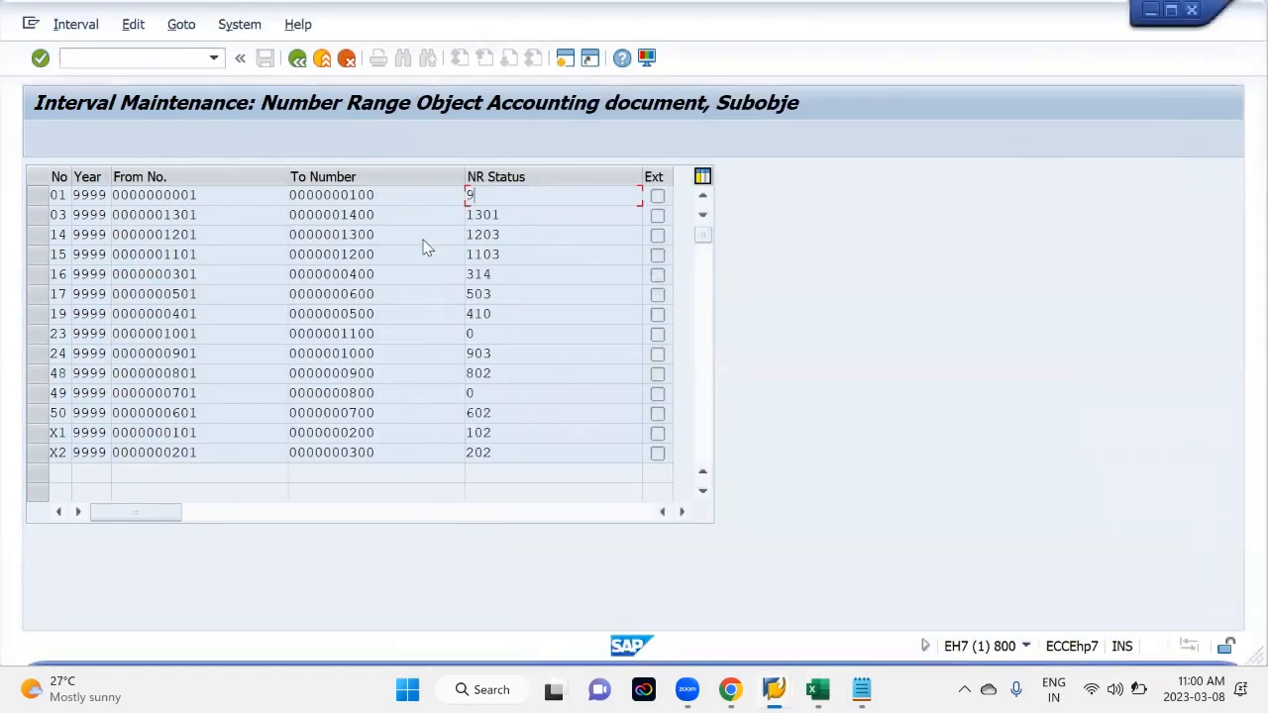
Return to the G/L account posting entry and display the document just posted
key(alt+Tab)
key(alt+Tab)
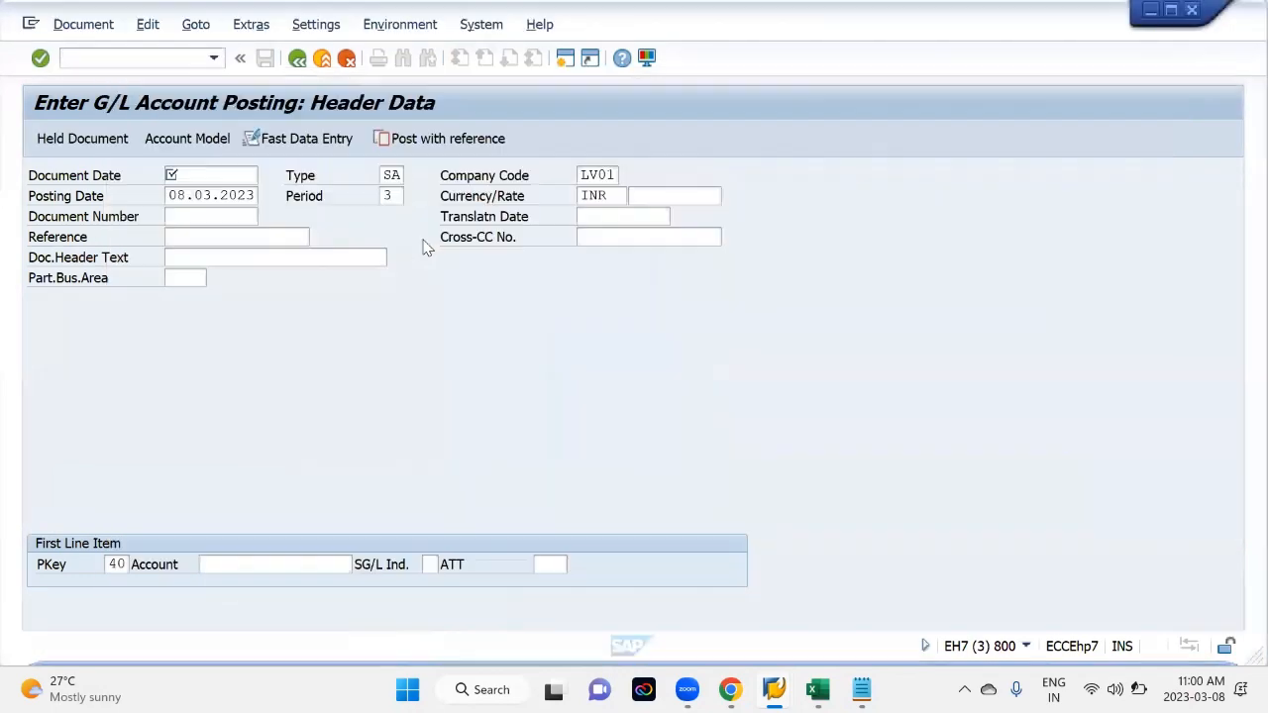
click(77, 28)
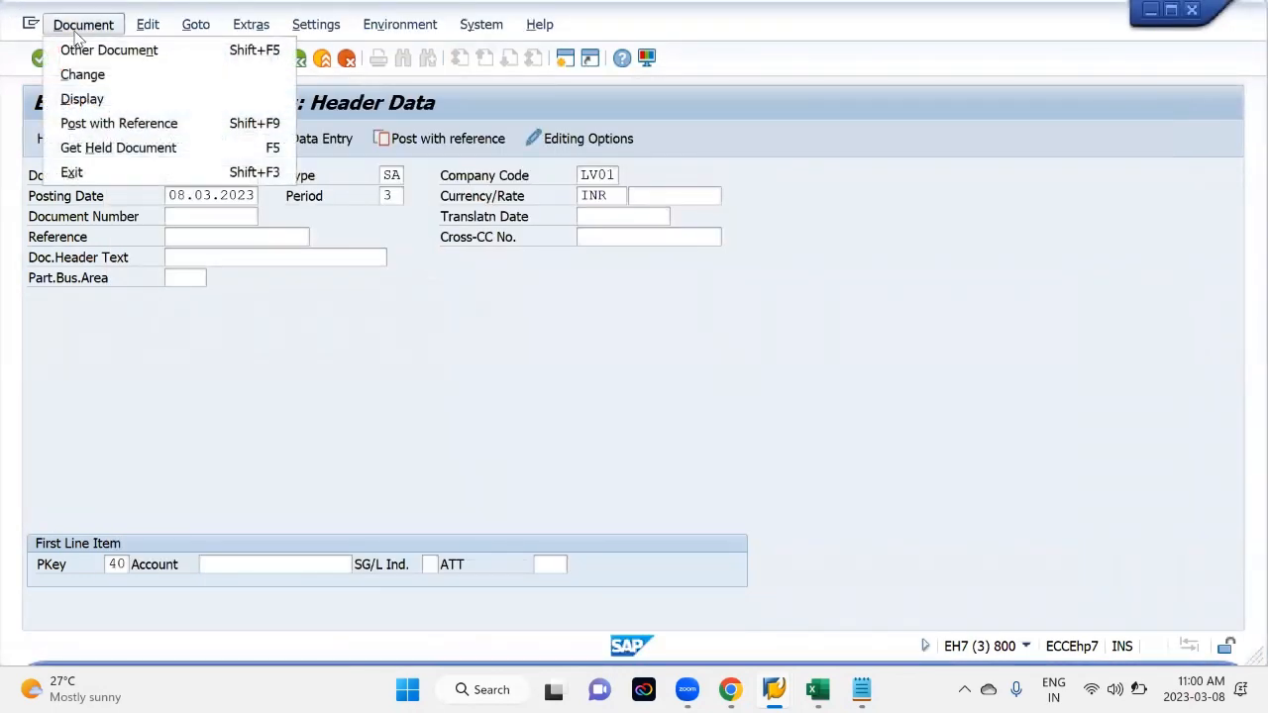
click(81, 99)
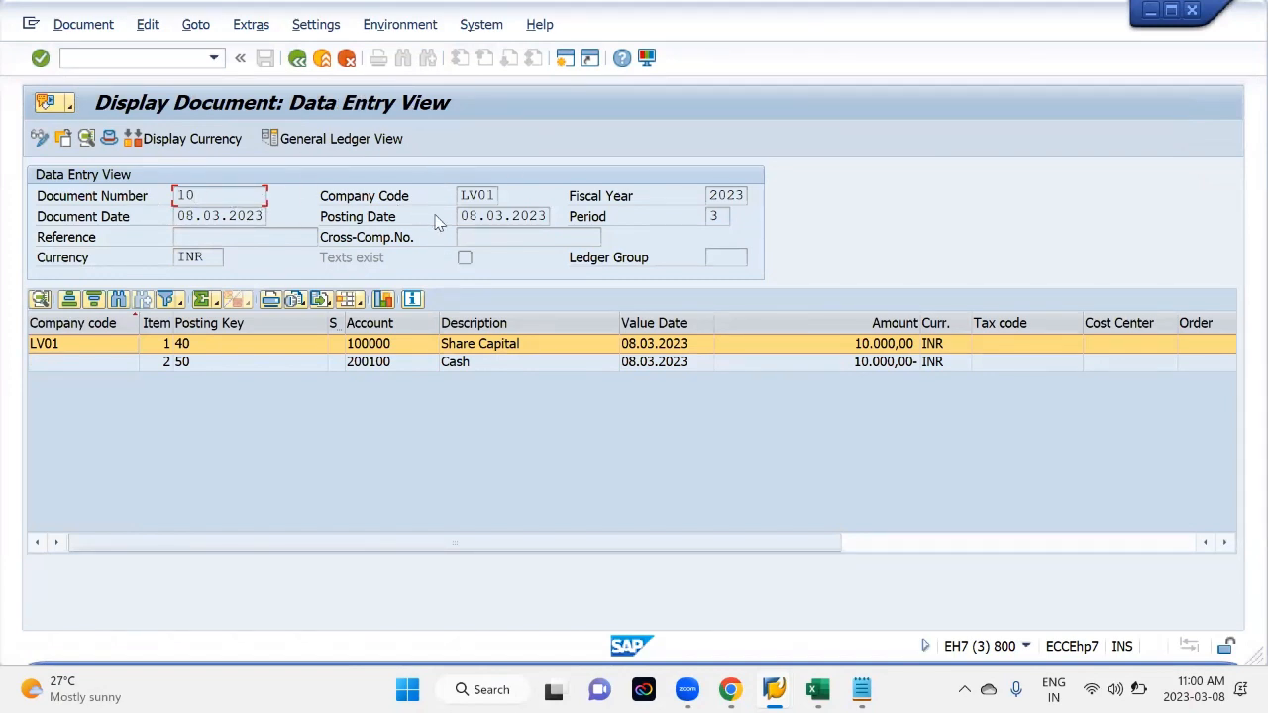
Examine the posted document's company code, fiscal year, period, posting date, document date and document number
click(485, 197)
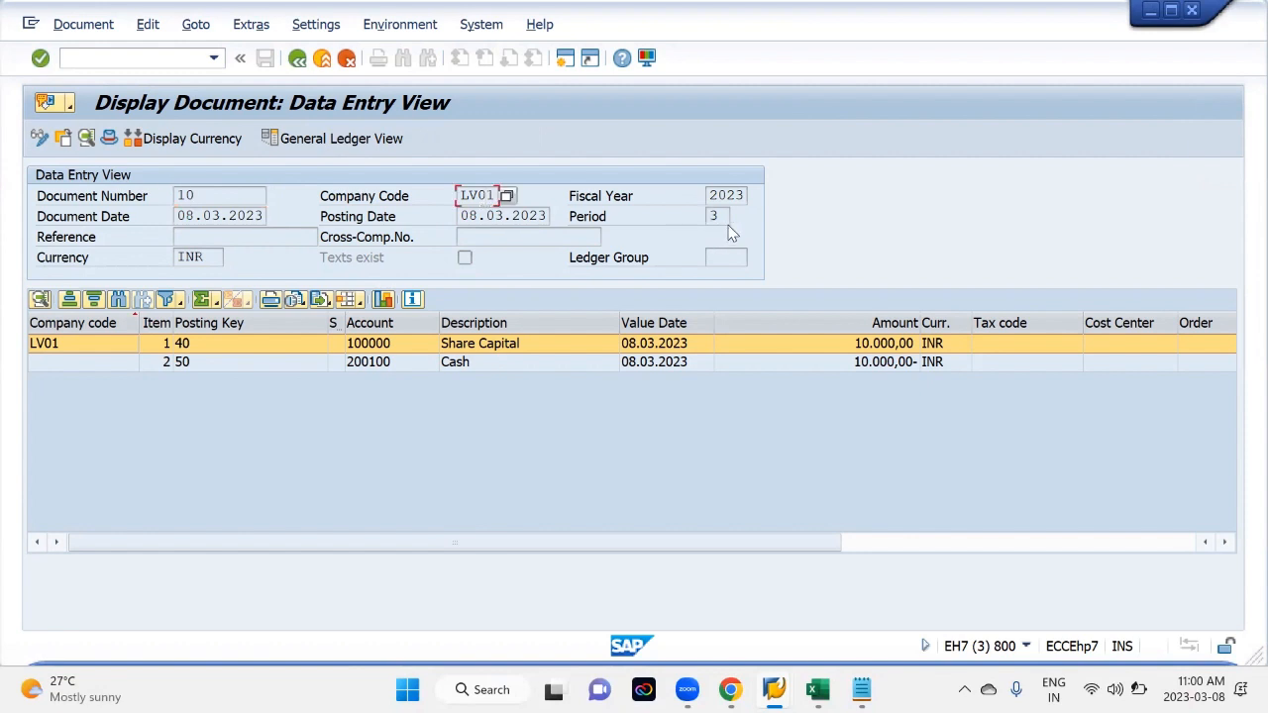
click(742, 194)
click(717, 216)
click(515, 220)
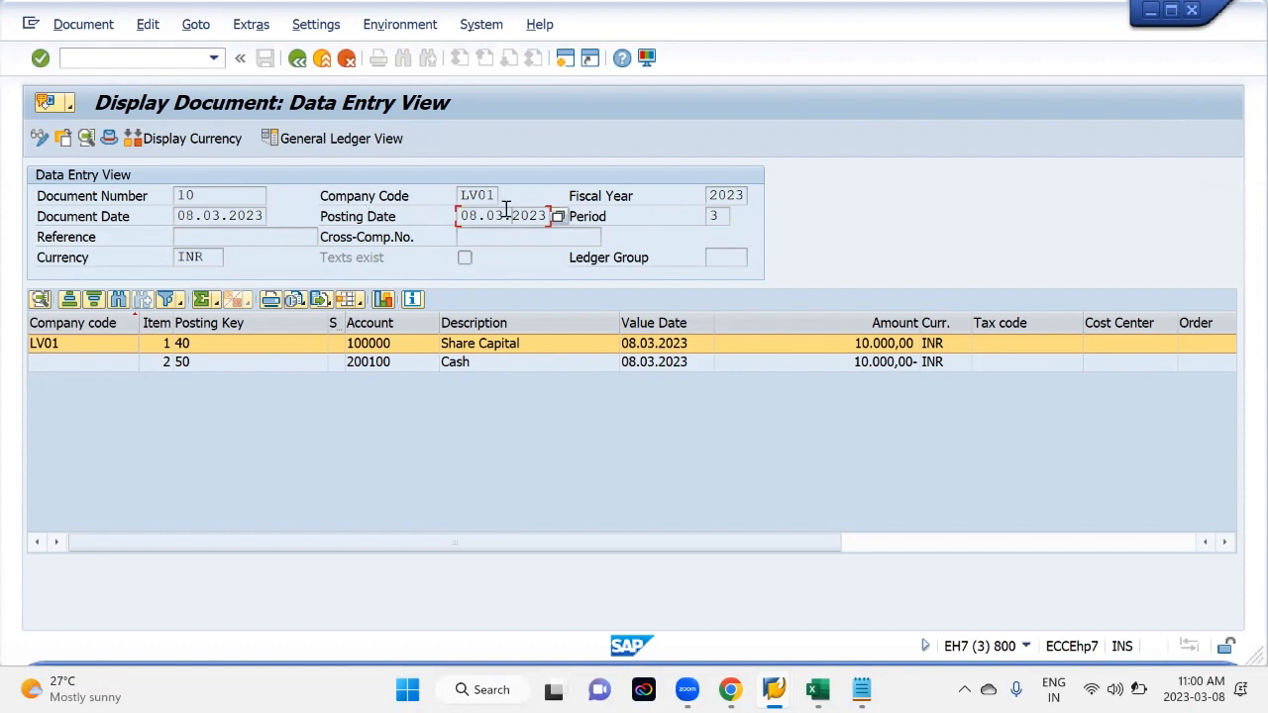
click(215, 220)
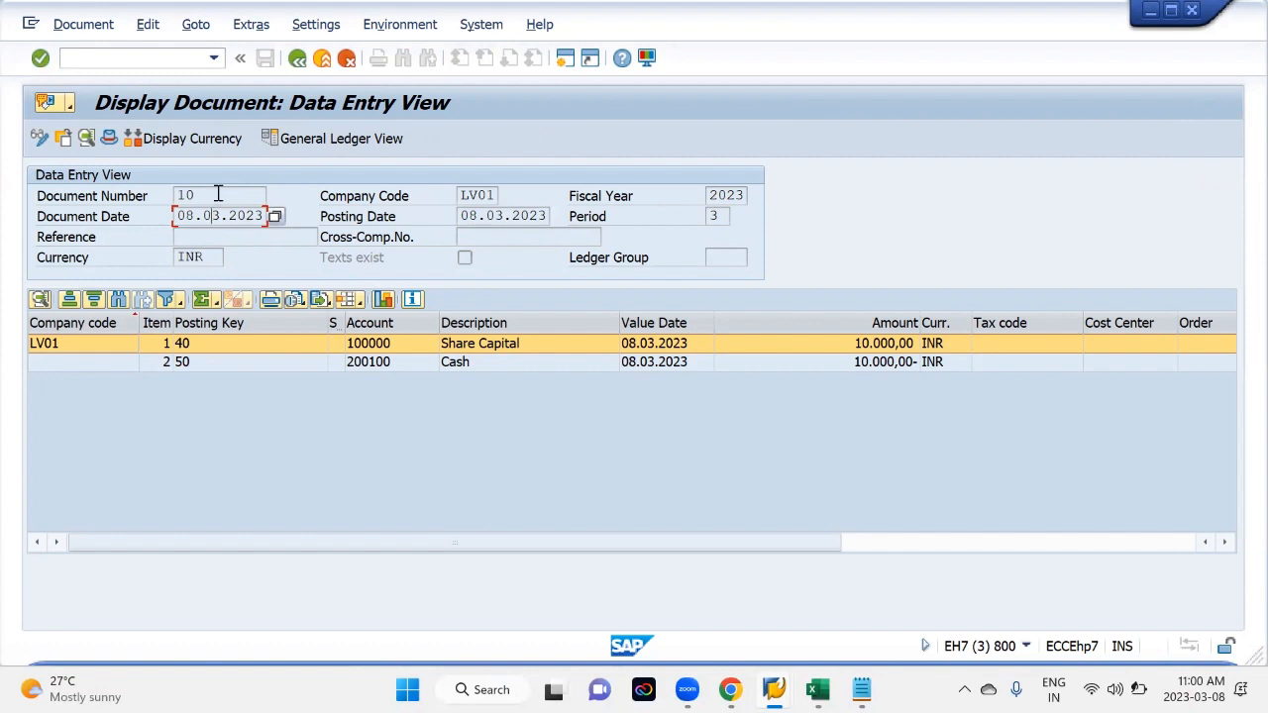
click(218, 194)
Compare the displayed document's number with the LV01 number range intervals, ending on the interval list
key(alt+Tab)
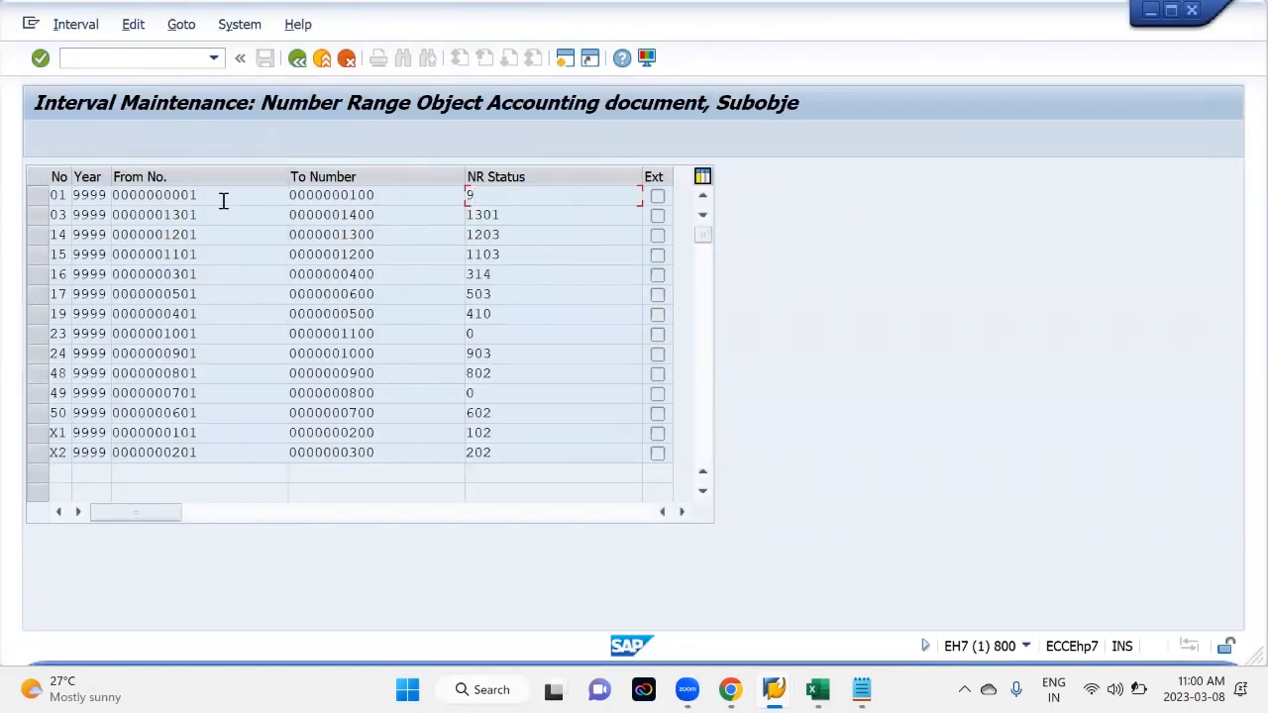
key(alt+Tab)
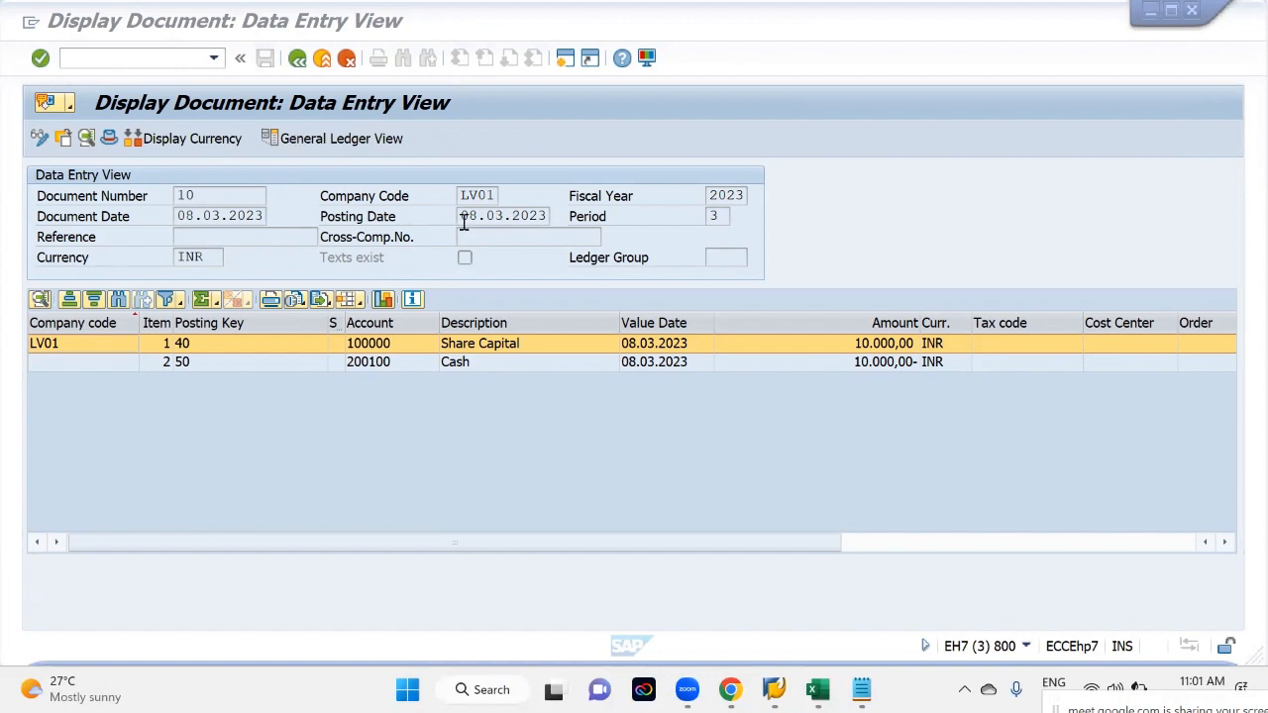
key(alt+Tab)
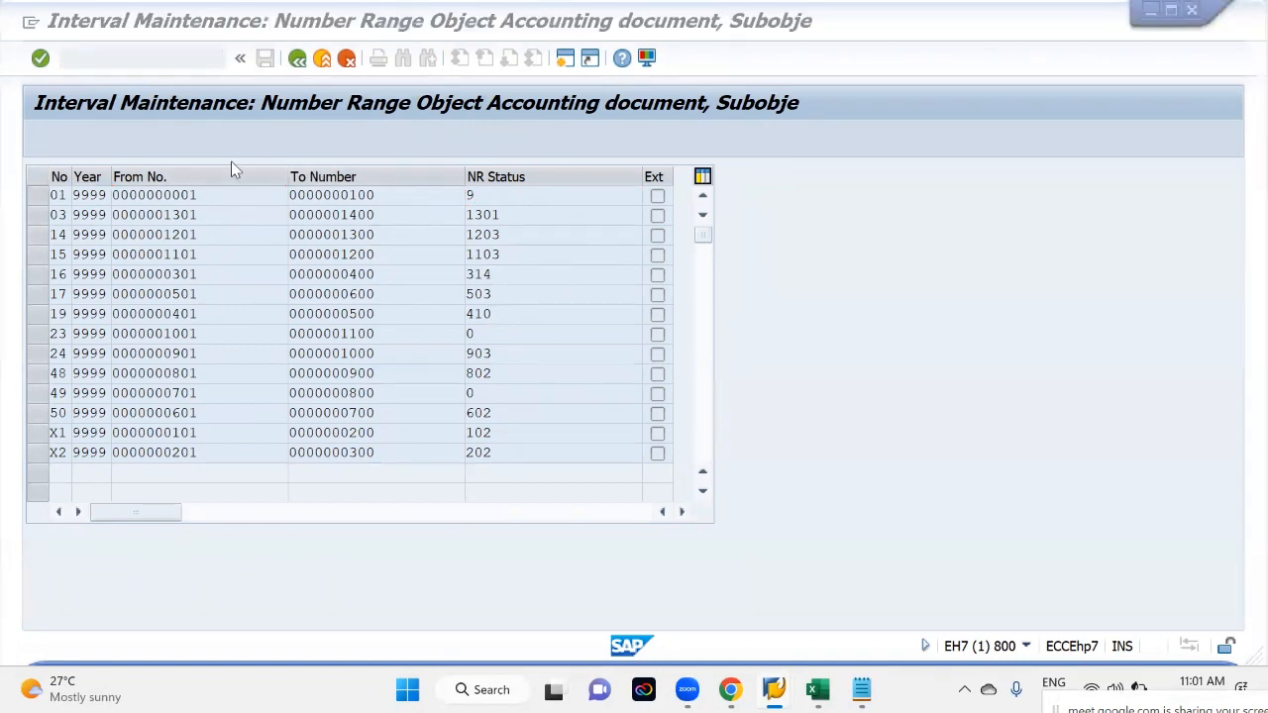
key(alt+Tab)
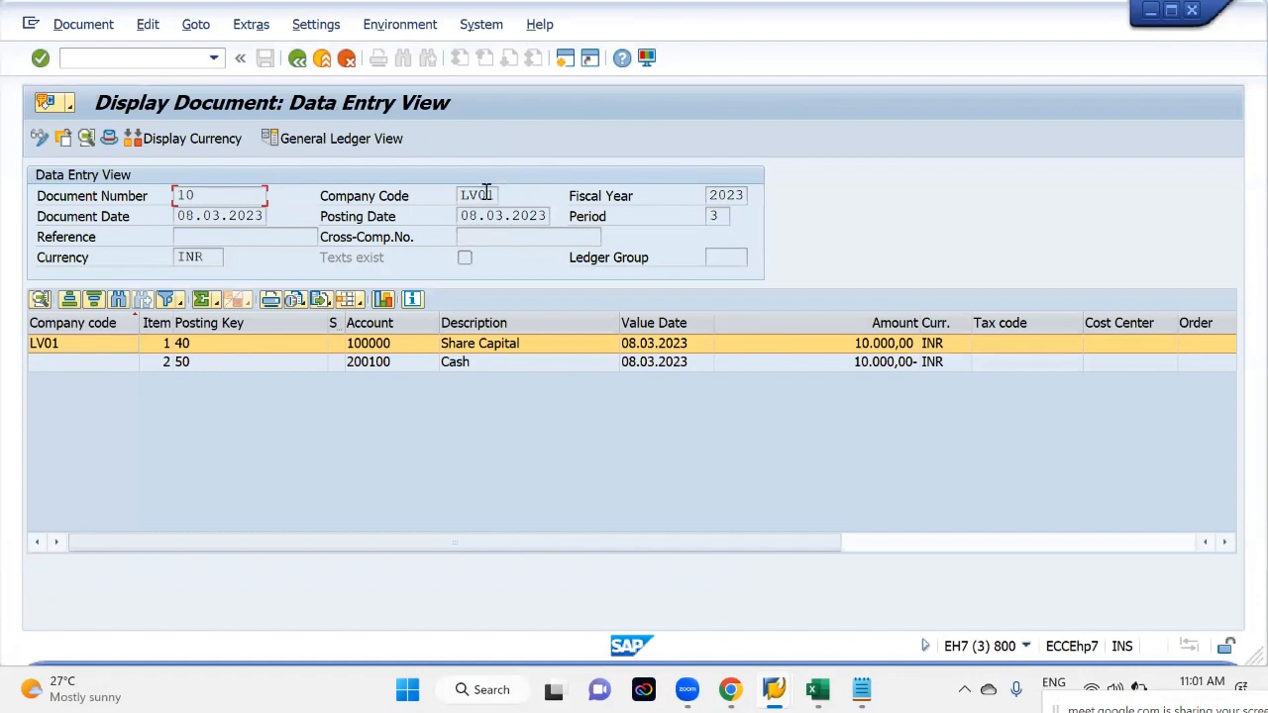
key(alt+Tab)
click(323, 59)
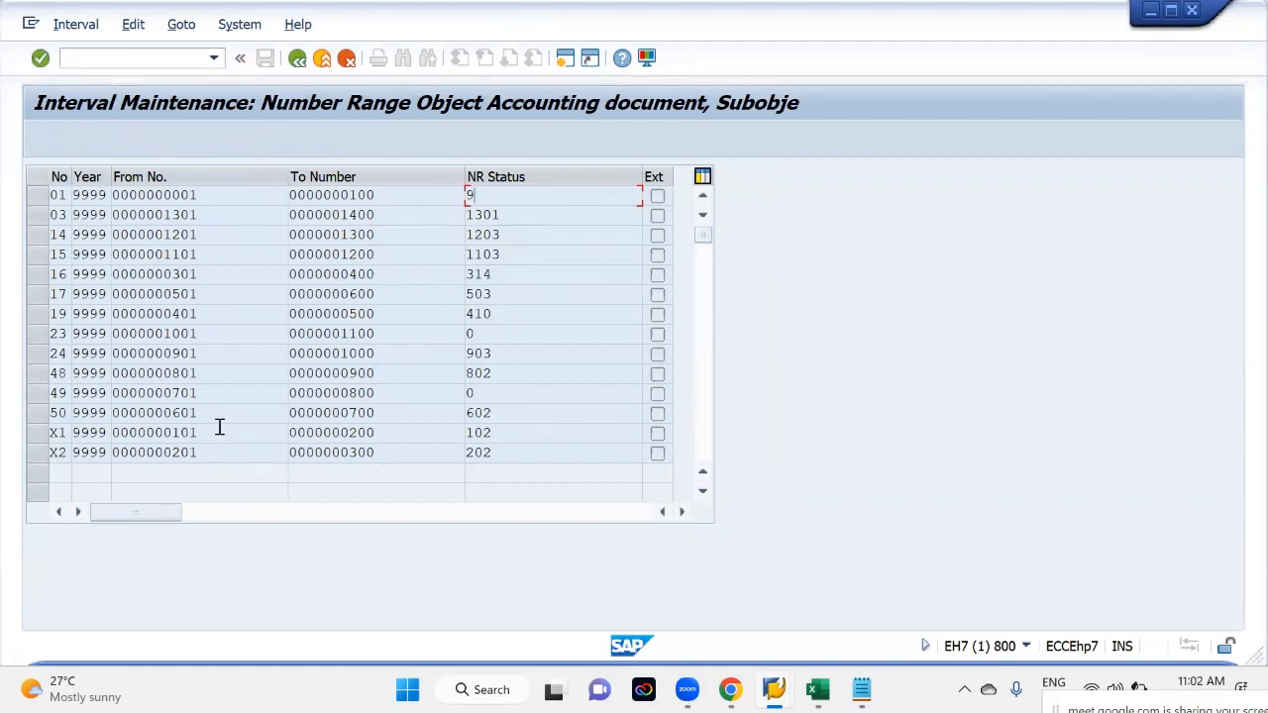
key(alt+Tab)
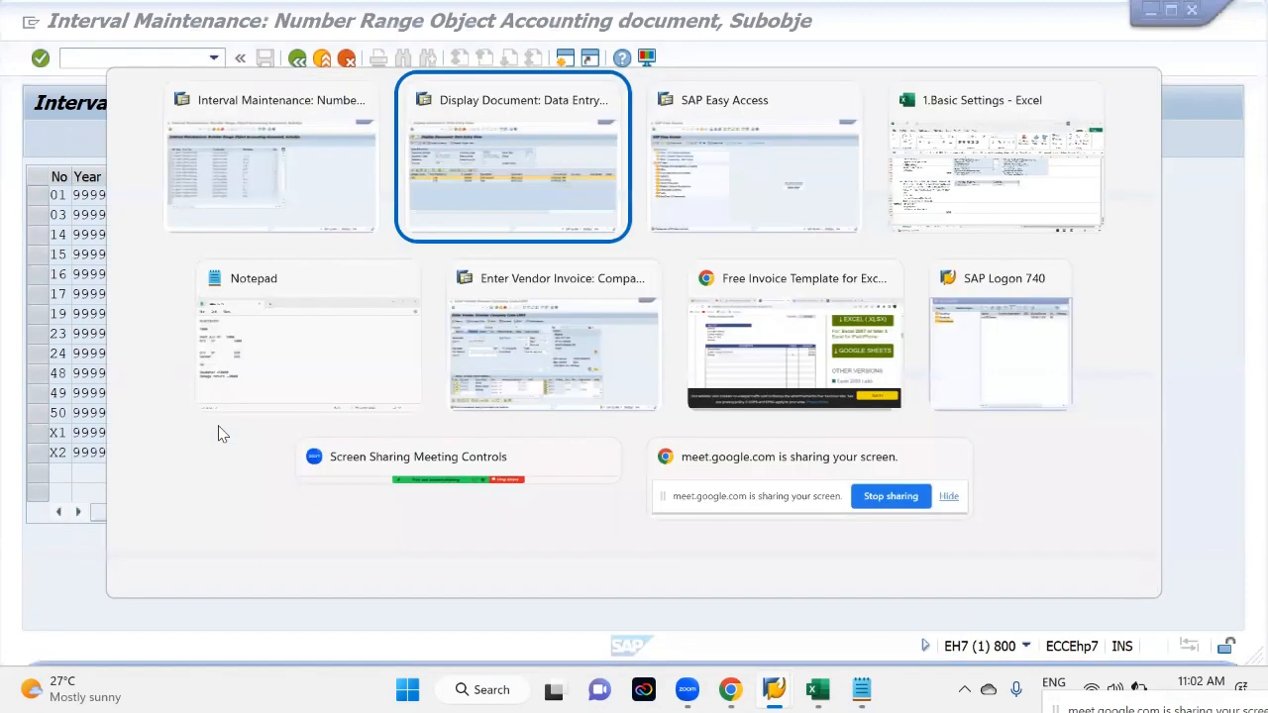
key(Escape)
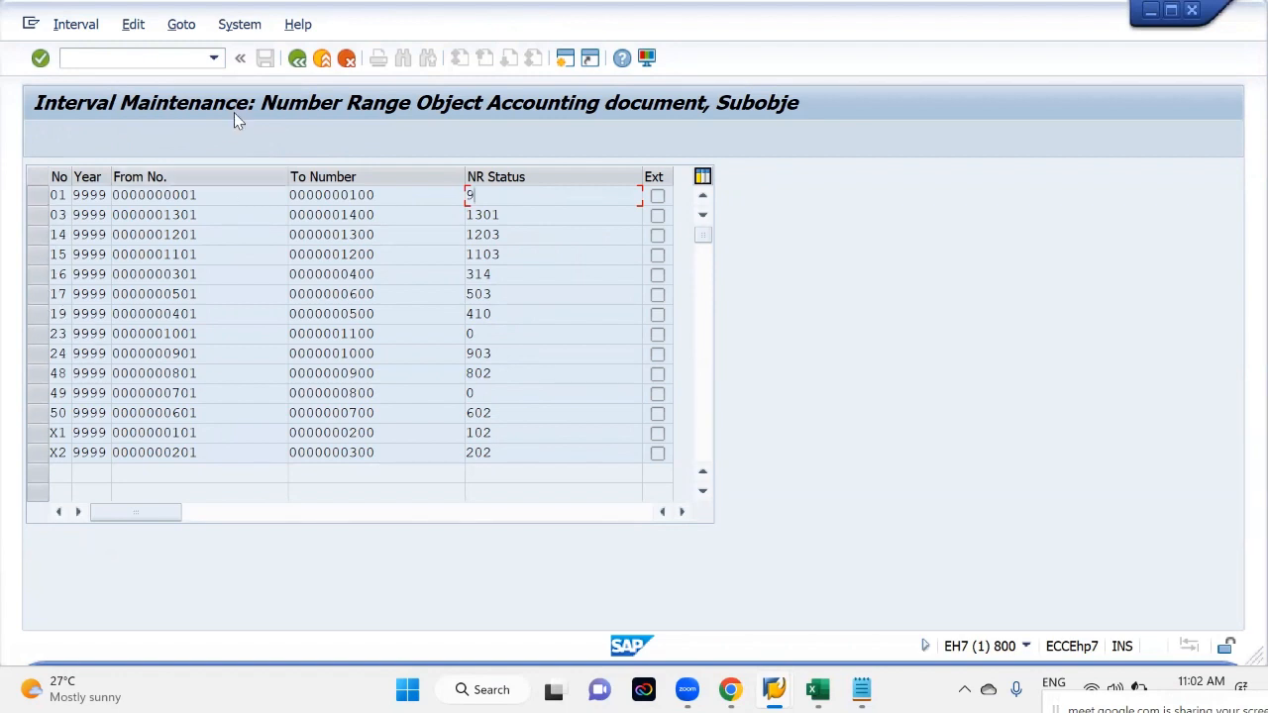
Return from the LV01 intervals to the document types overview, and open the details of document type SA
click(297, 59)
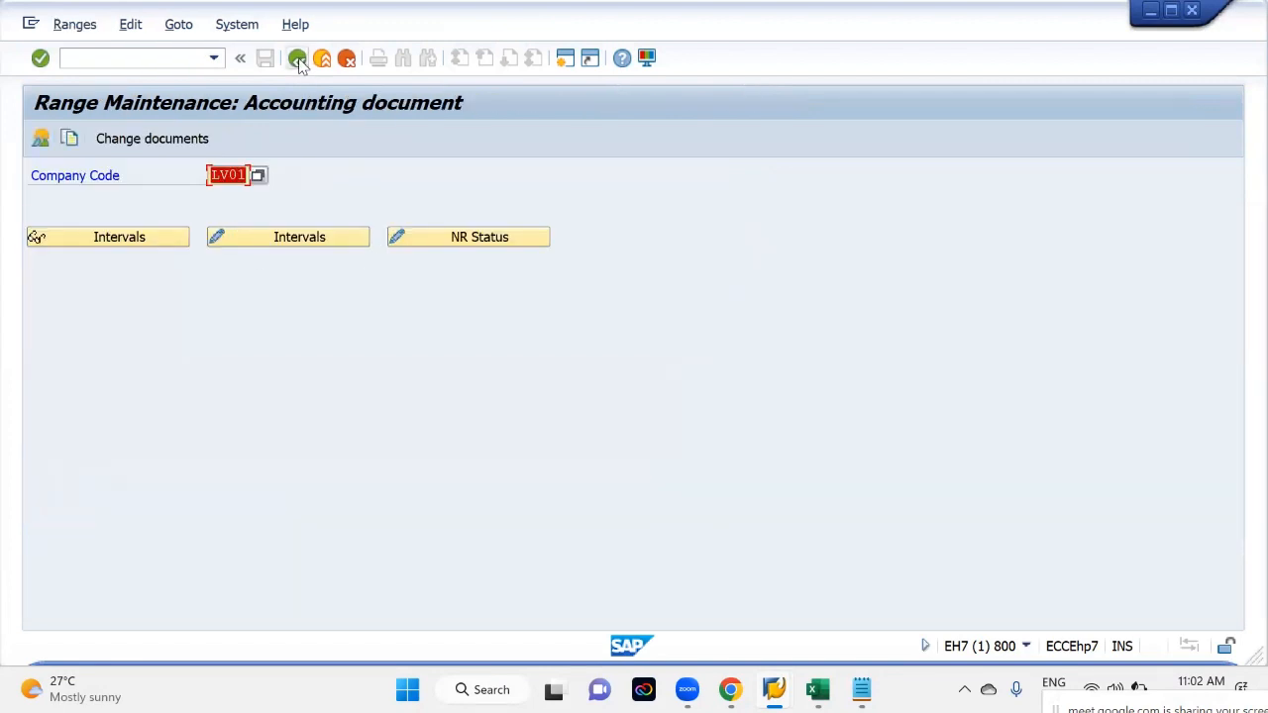
click(297, 60)
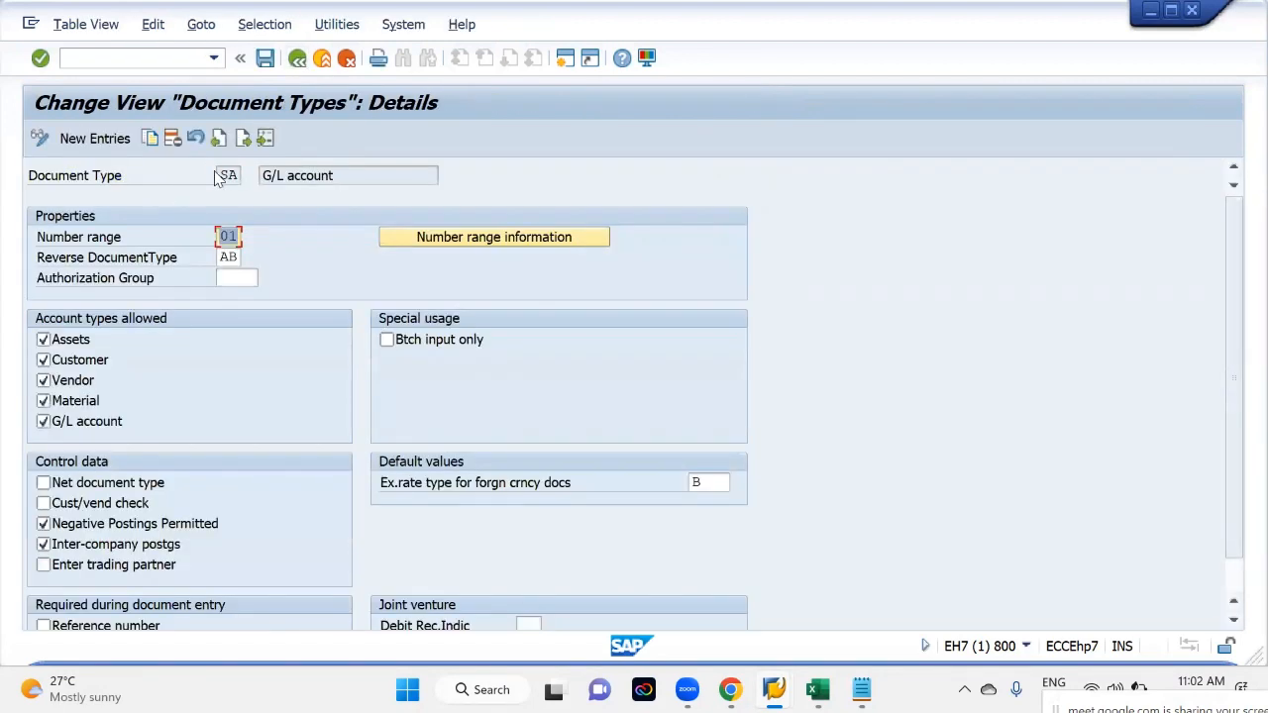
click(298, 59)
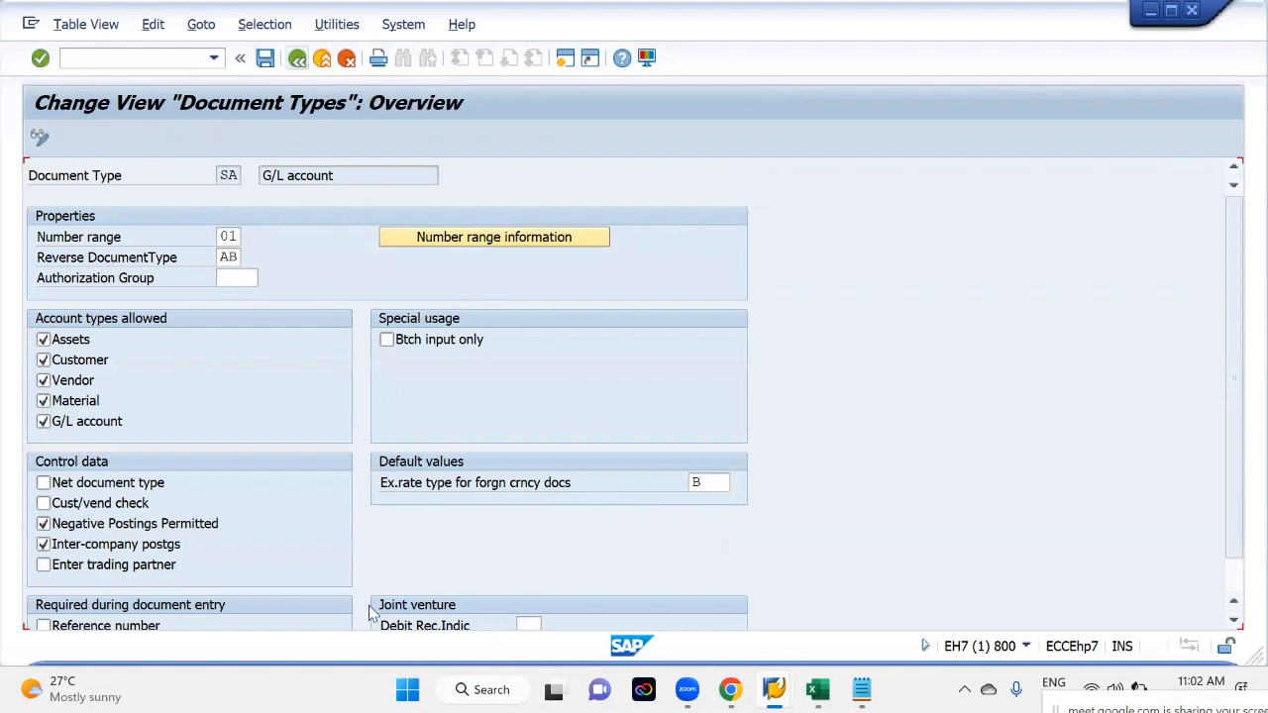
click(293, 611)
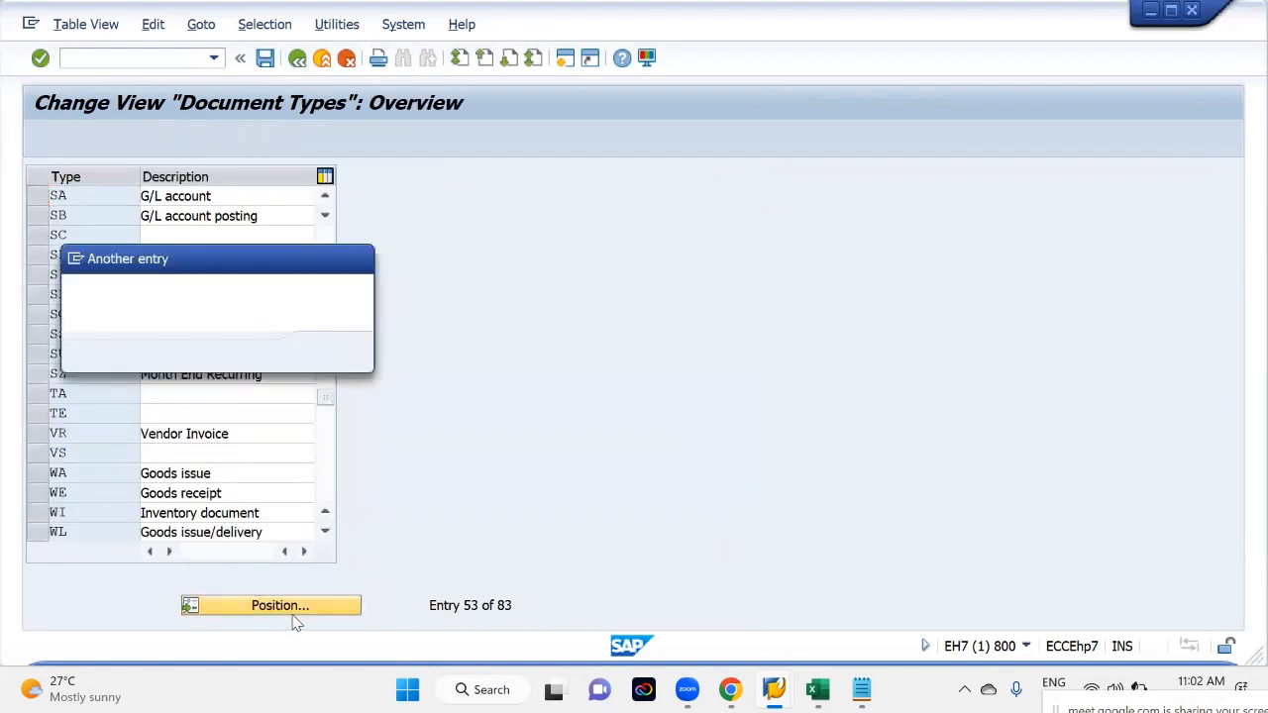
text(sa)
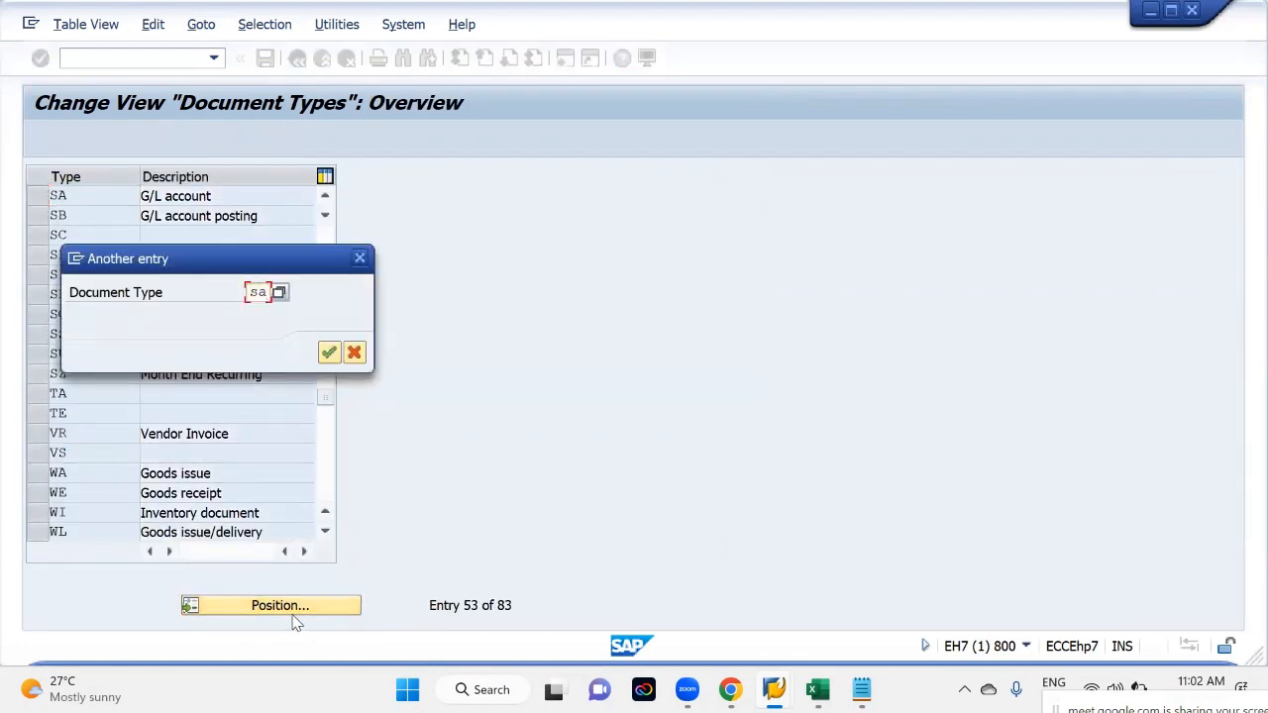
key(Return)
double_click(88, 196)
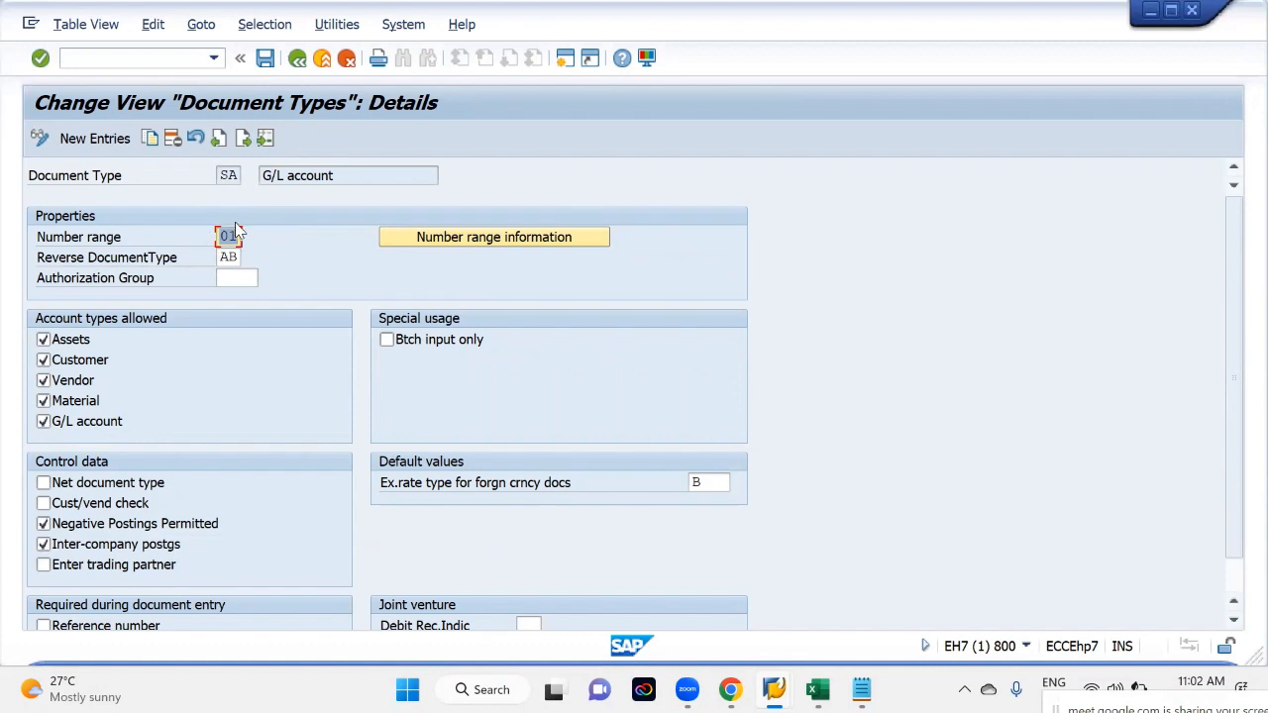
From document type SA's number range information, display the intervals of company code mml1
click(496, 244)
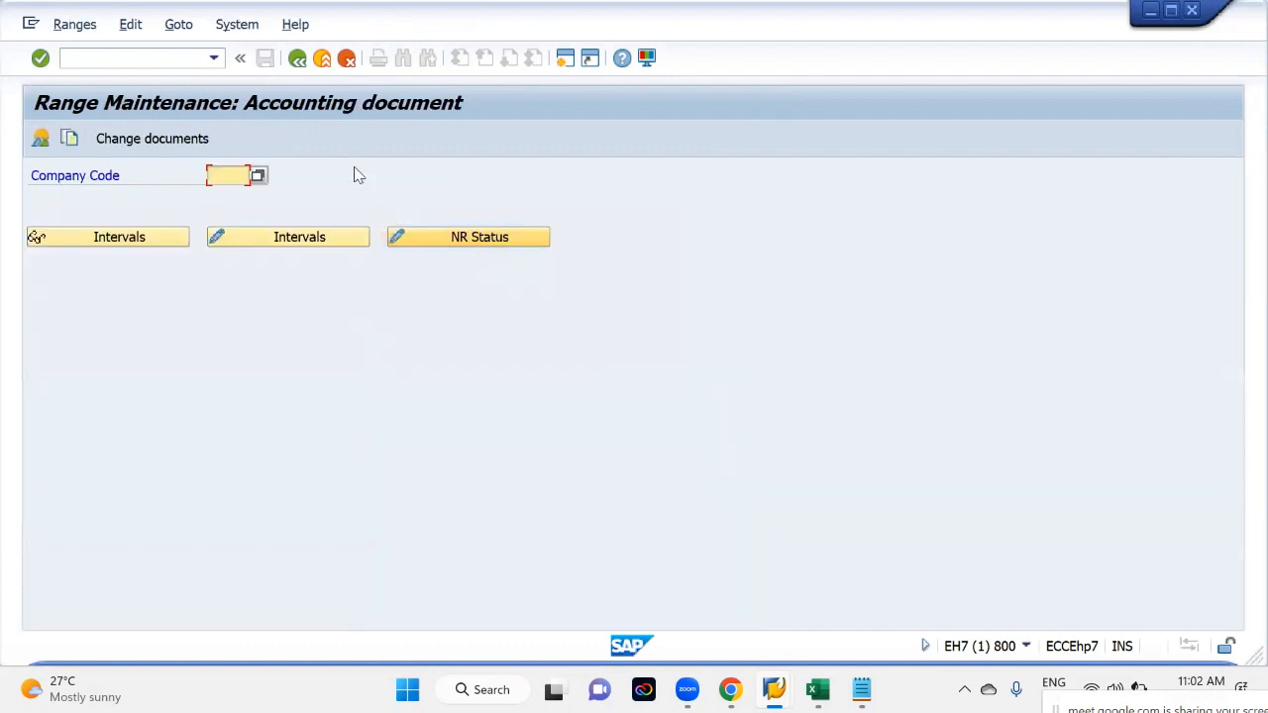
text(mm11)
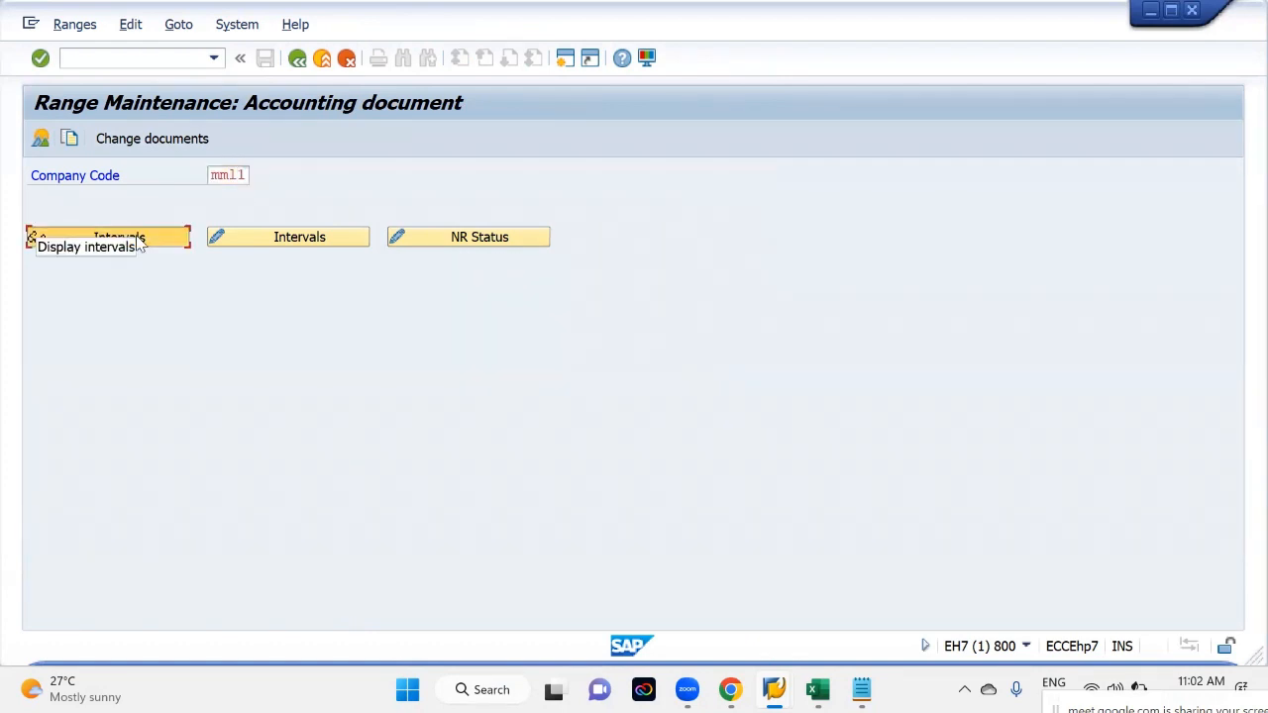
click(137, 242)
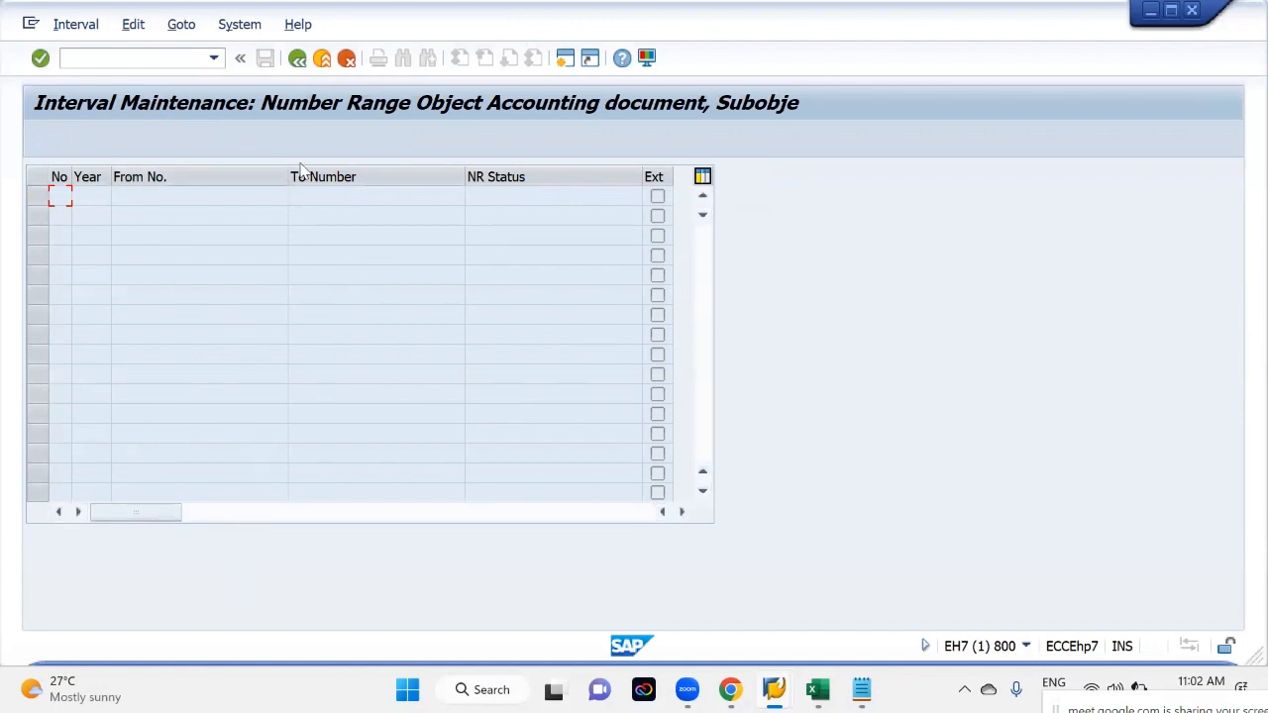
Open company code MML1's intervals for changing, and add number range 01 with year 2023
click(297, 60)
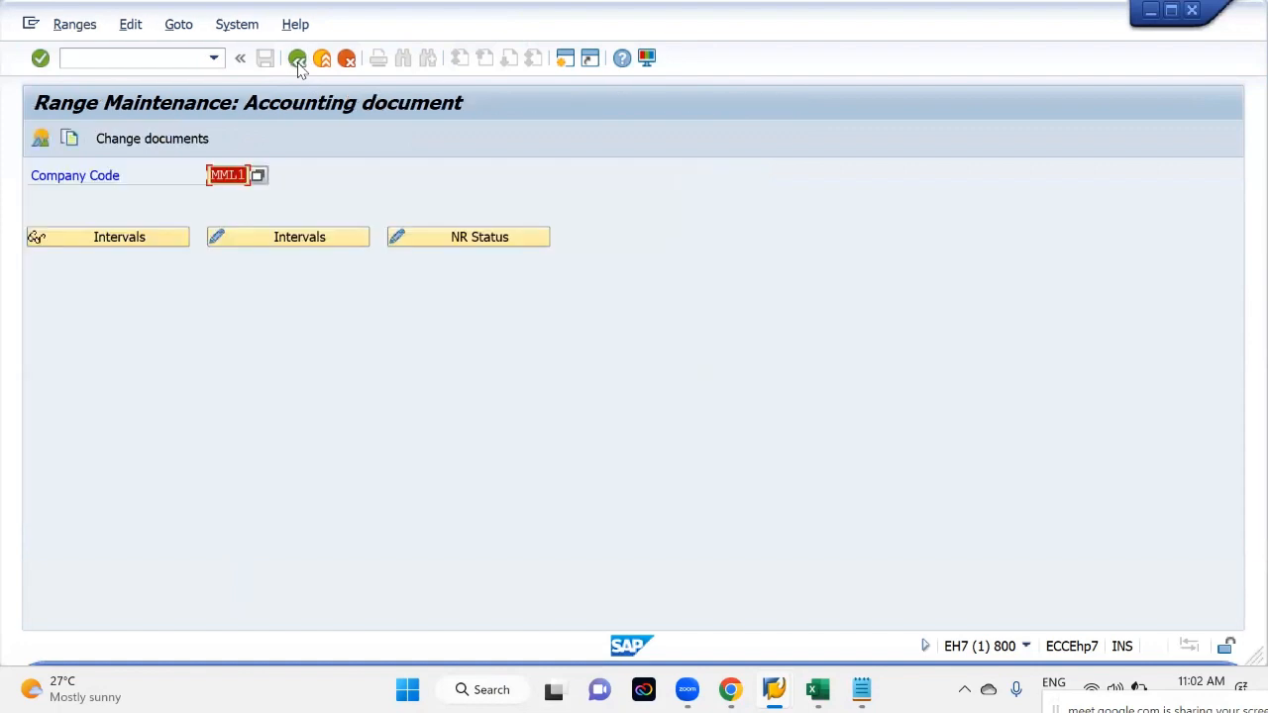
click(281, 238)
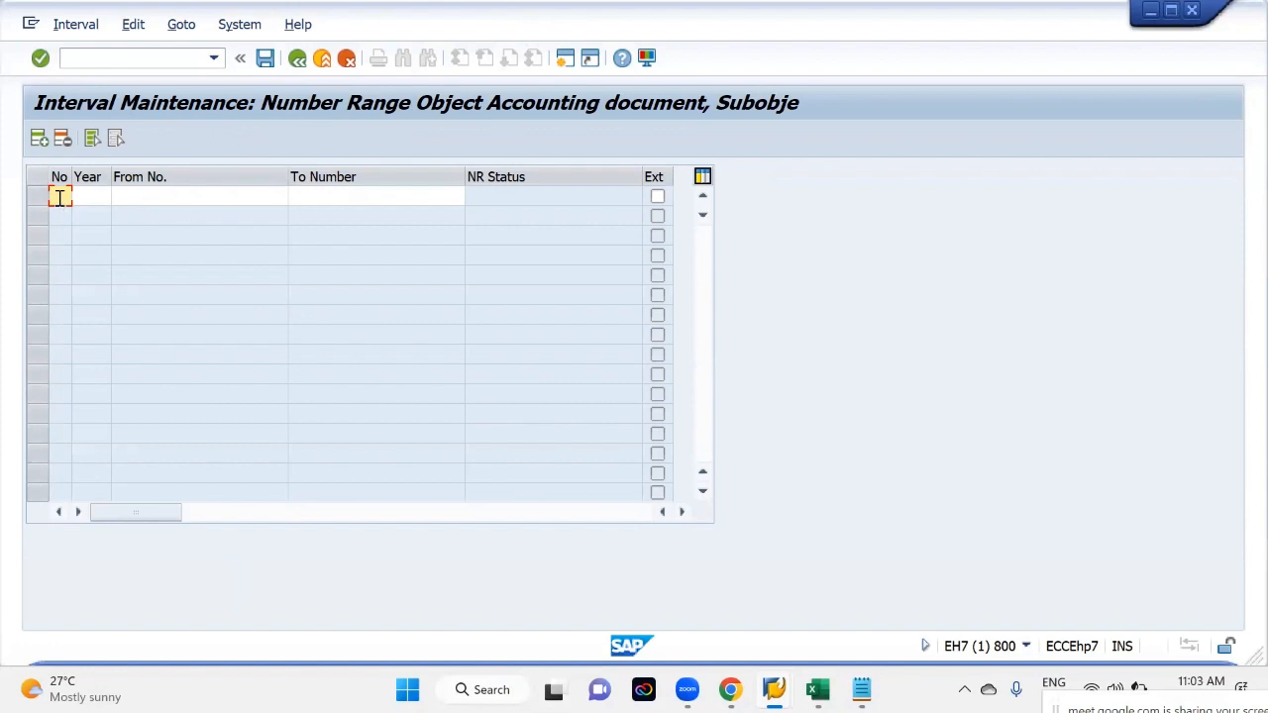
click(274, 315)
click(59, 199)
text(01)
key(Tab)
click(103, 200)
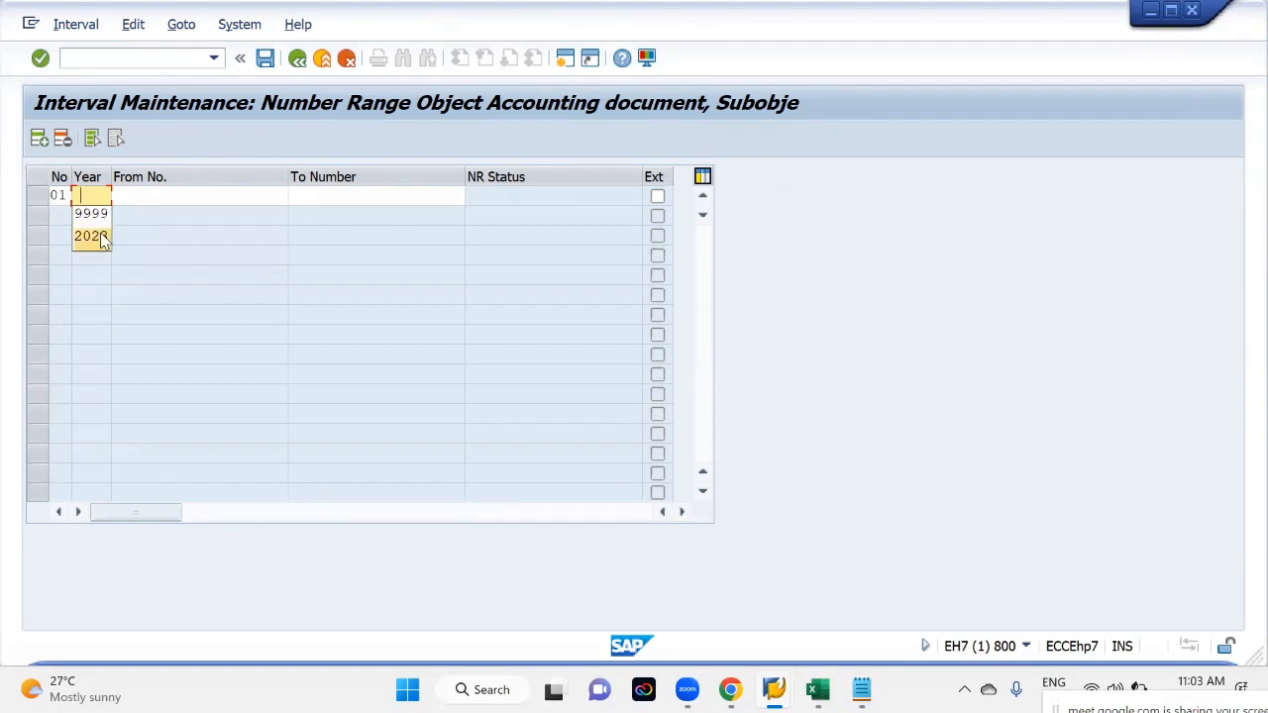
click(94, 240)
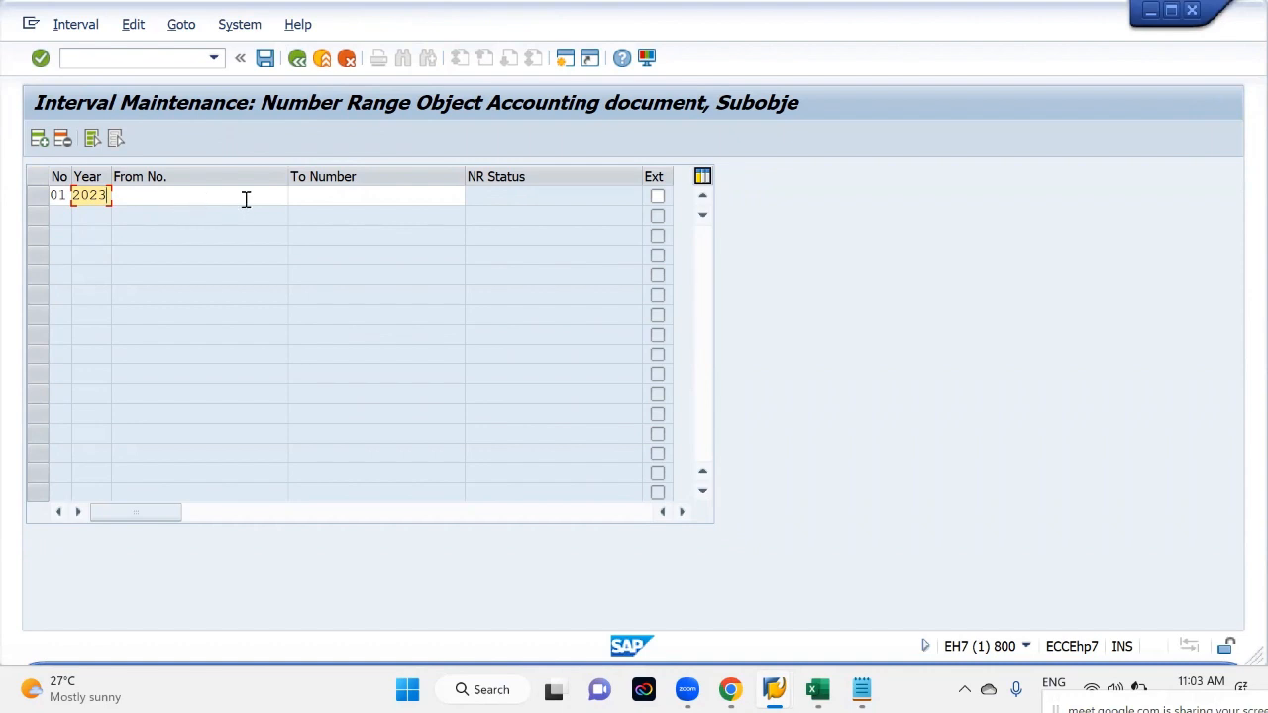
Try 9999 as number range 01's year, and set the year back to 2023
key(BackSpace)
key(BackSpace)
key(BackSpace)
key(BackSpace)
text(9999)
key(BackSpace)
key(BackSpace)
key(BackSpace)
key(BackSpace)
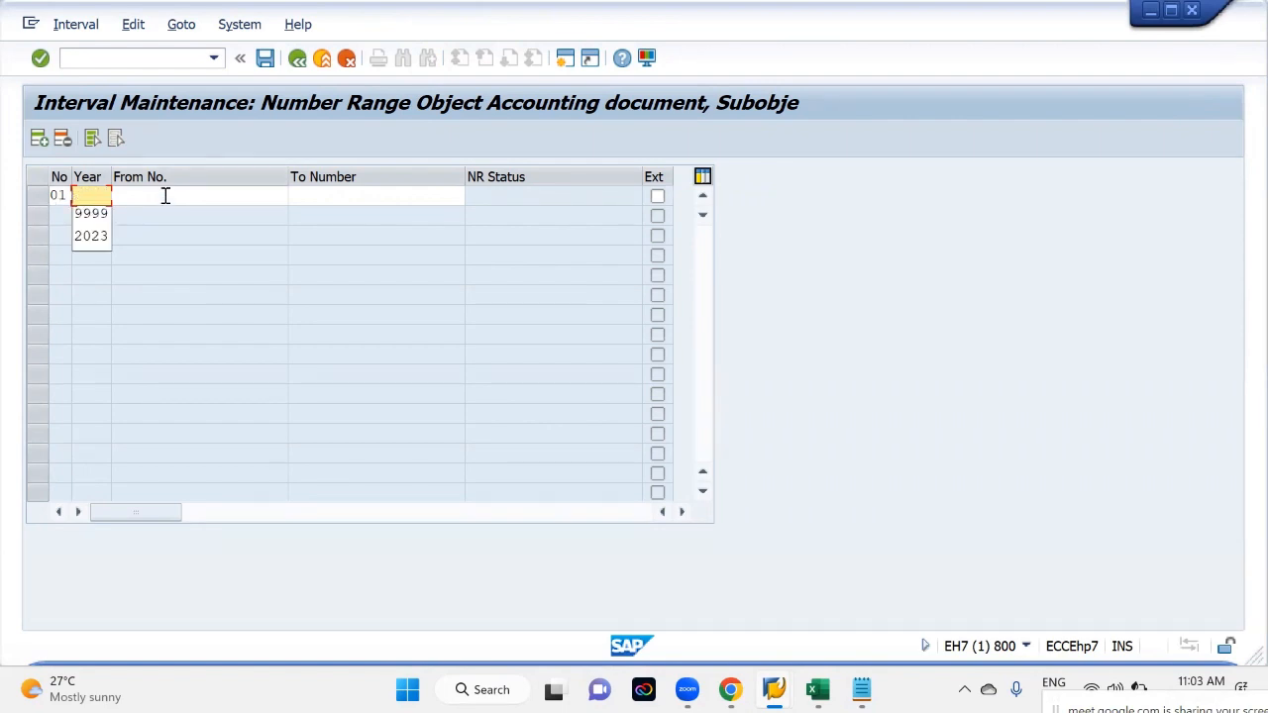
key(Down)
key(Down)
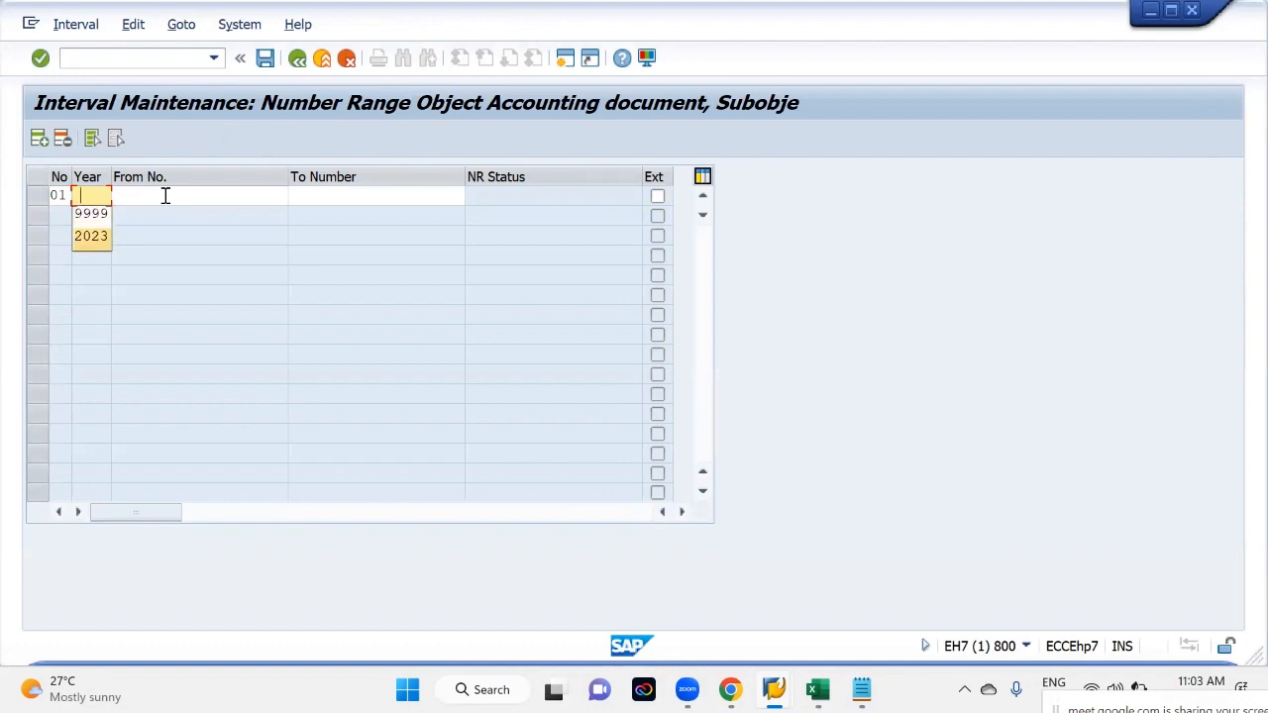
key(Return)
Set number range 01's starting number to 1 and its ending number to 100
key(Tab)
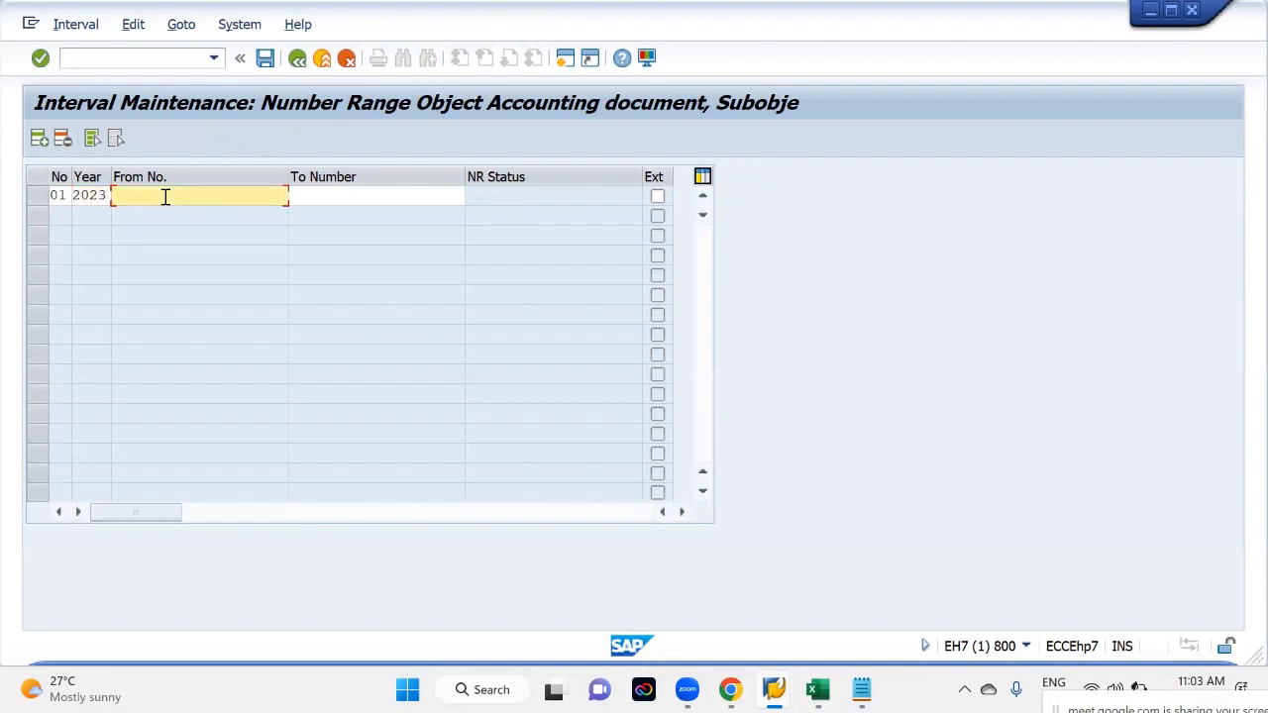
text(1)
key(Tab)
text(100)
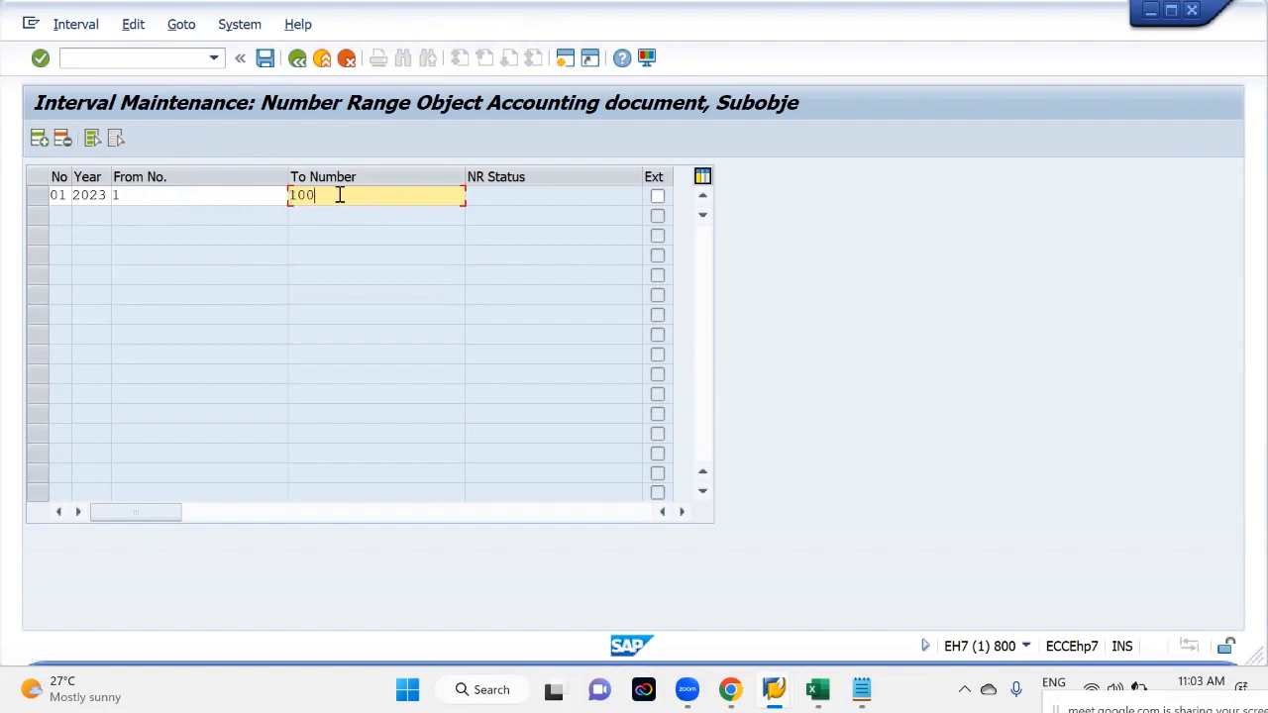
click(199, 195)
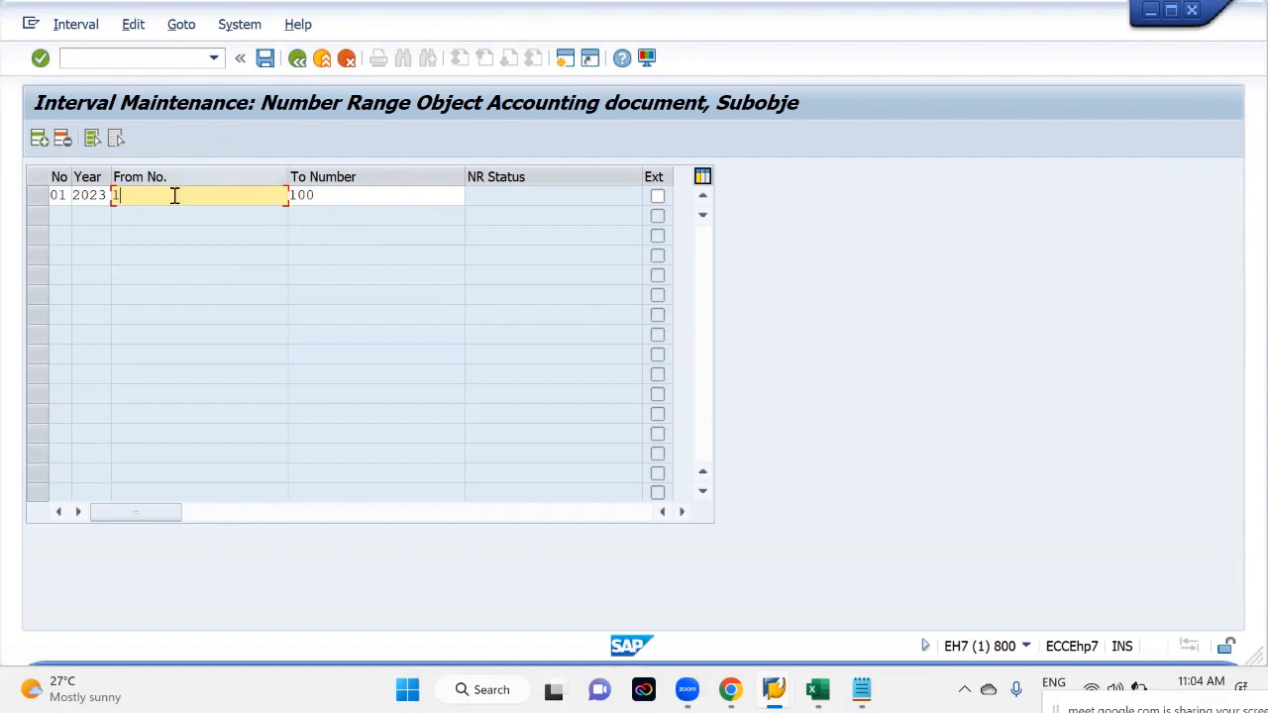
click(101, 195)
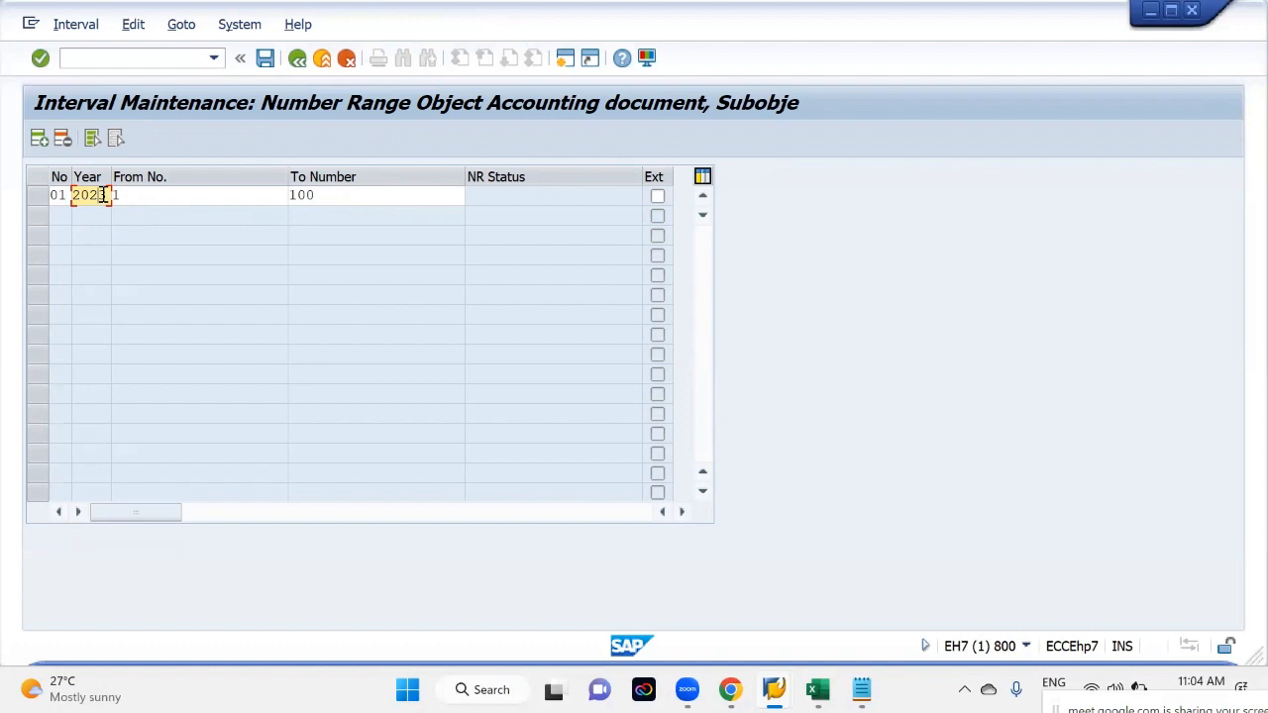
click(33, 195)
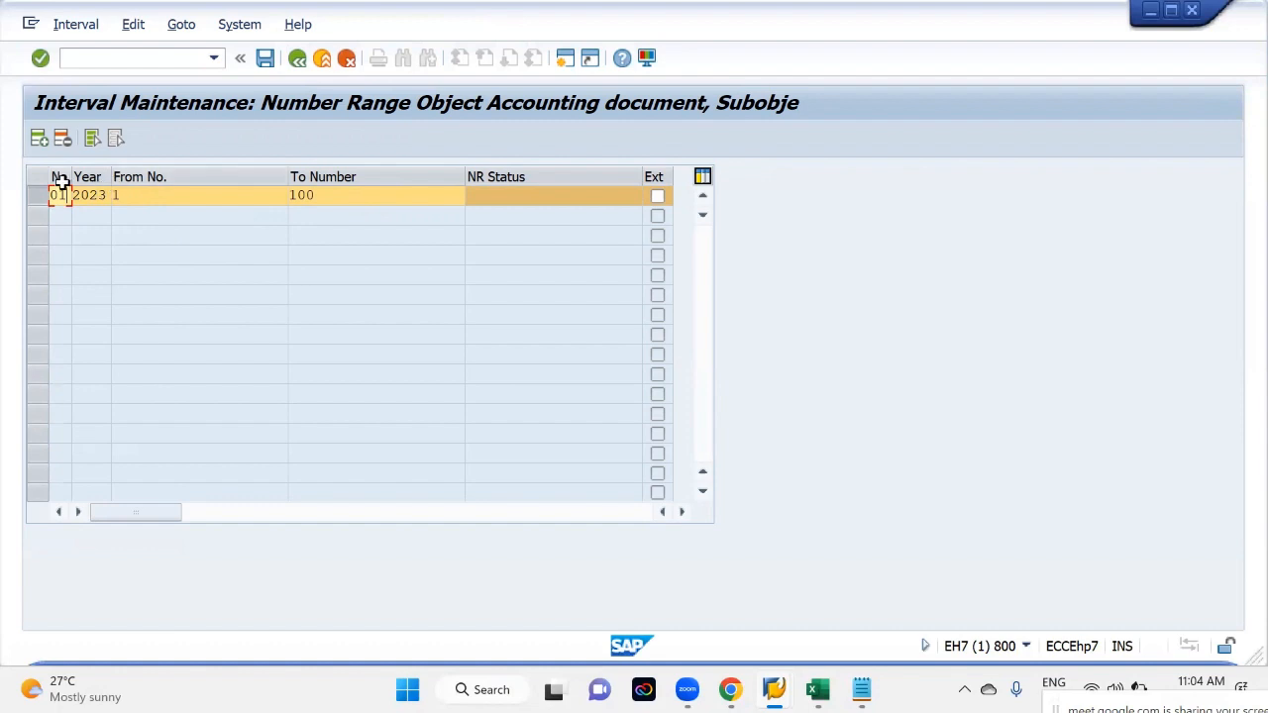
click(37, 198)
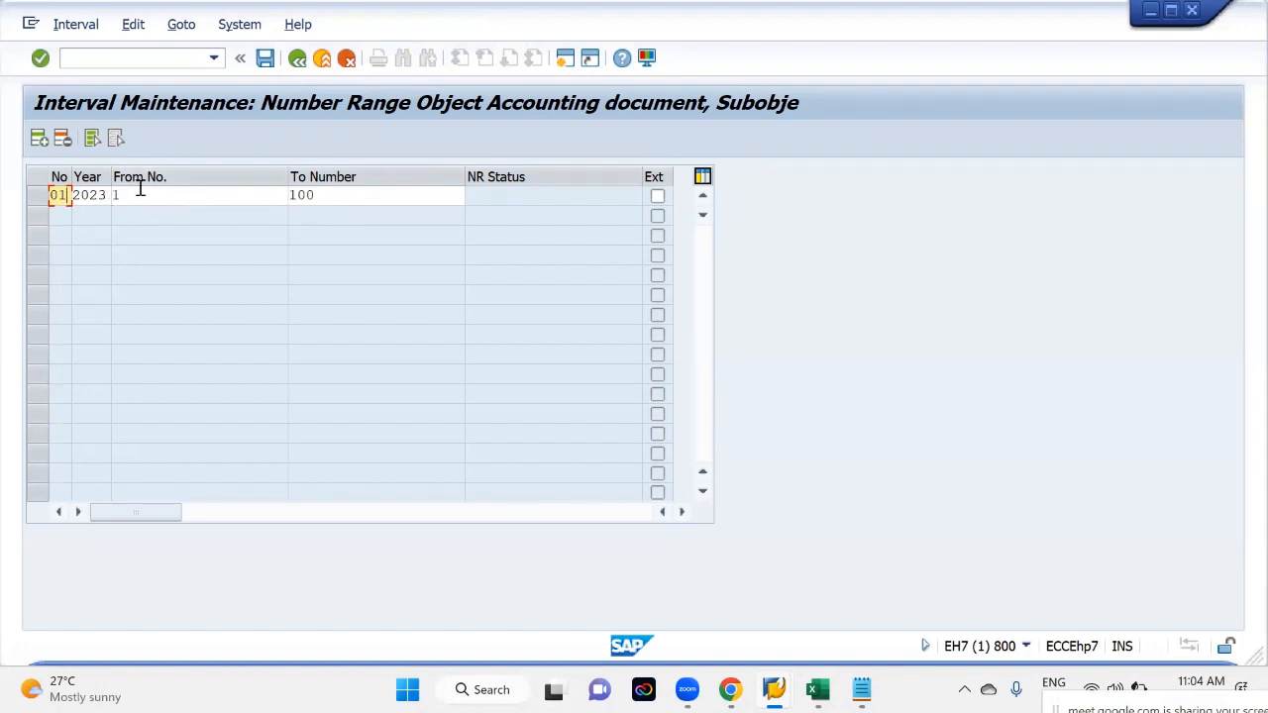
Set number range 01's year to 9999 and save the interval, accepting the number range transport notice
click(91, 198)
double_click(91, 197)
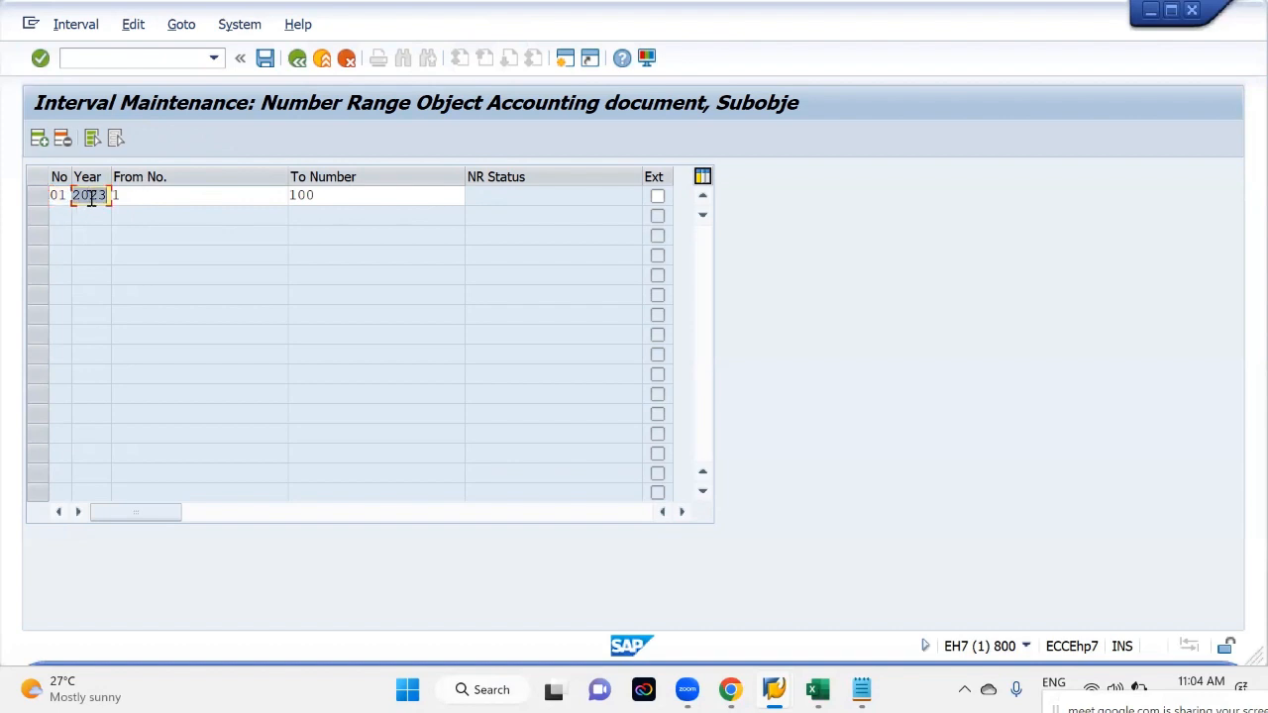
text(9999)
key(Return)
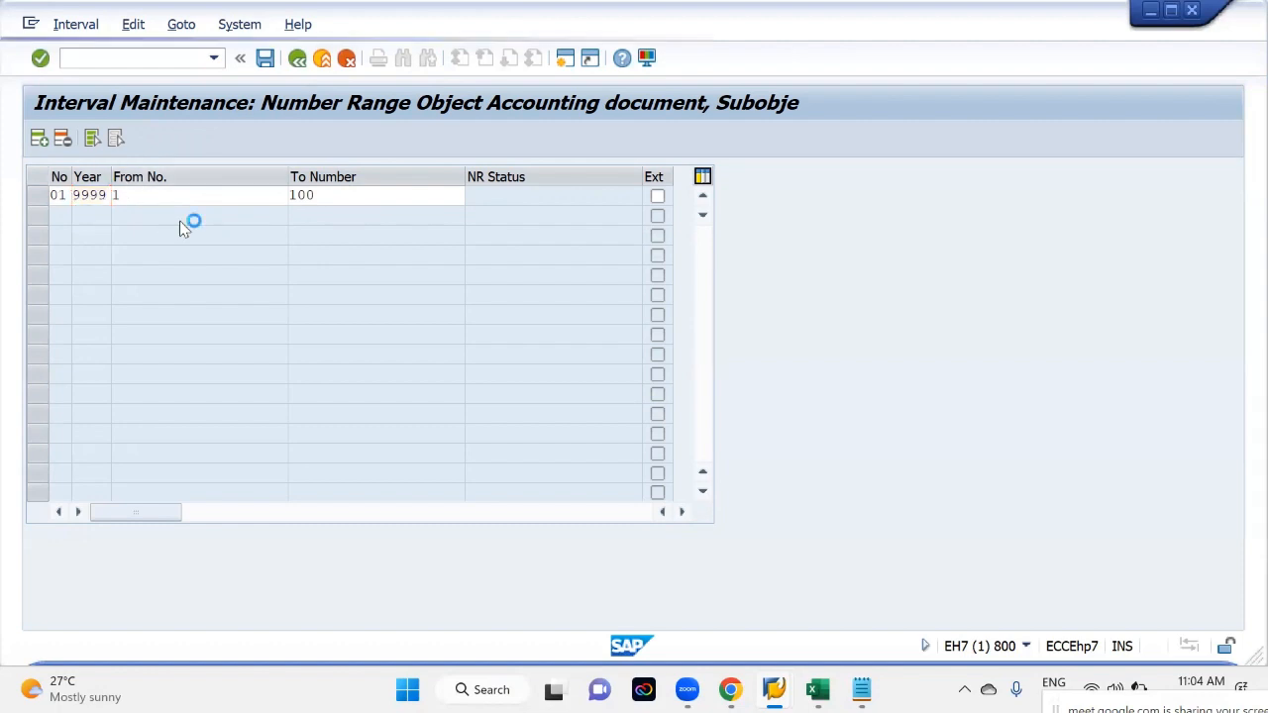
click(265, 58)
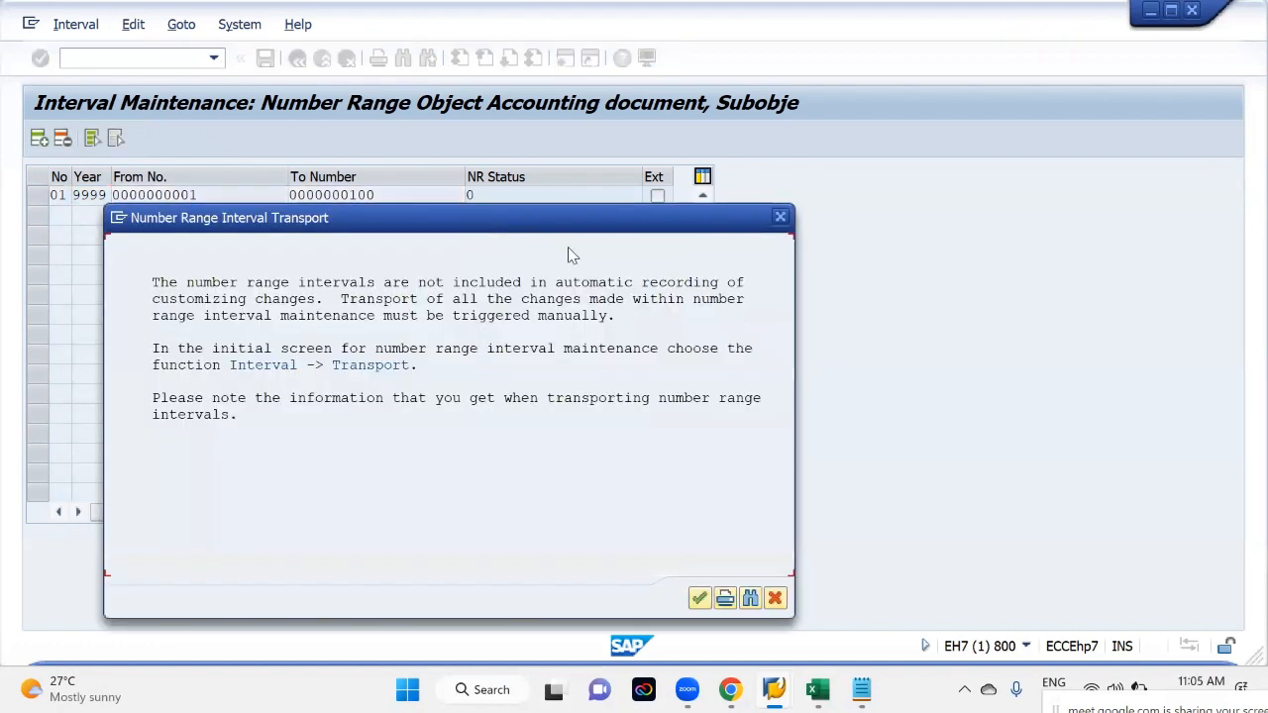
mouse_move(861, 690)
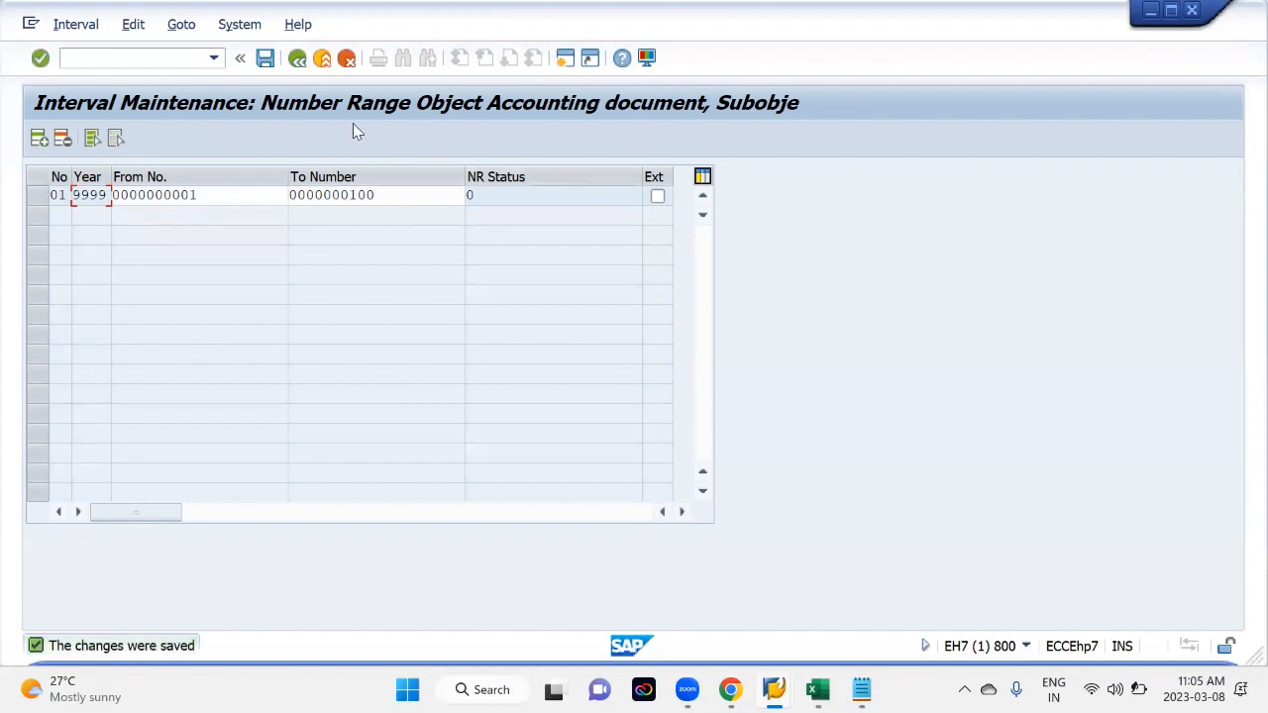
Return to the range maintenance start, replace MML1 with a previously entered company code, and display that company code's intervals
click(297, 58)
click(297, 59)
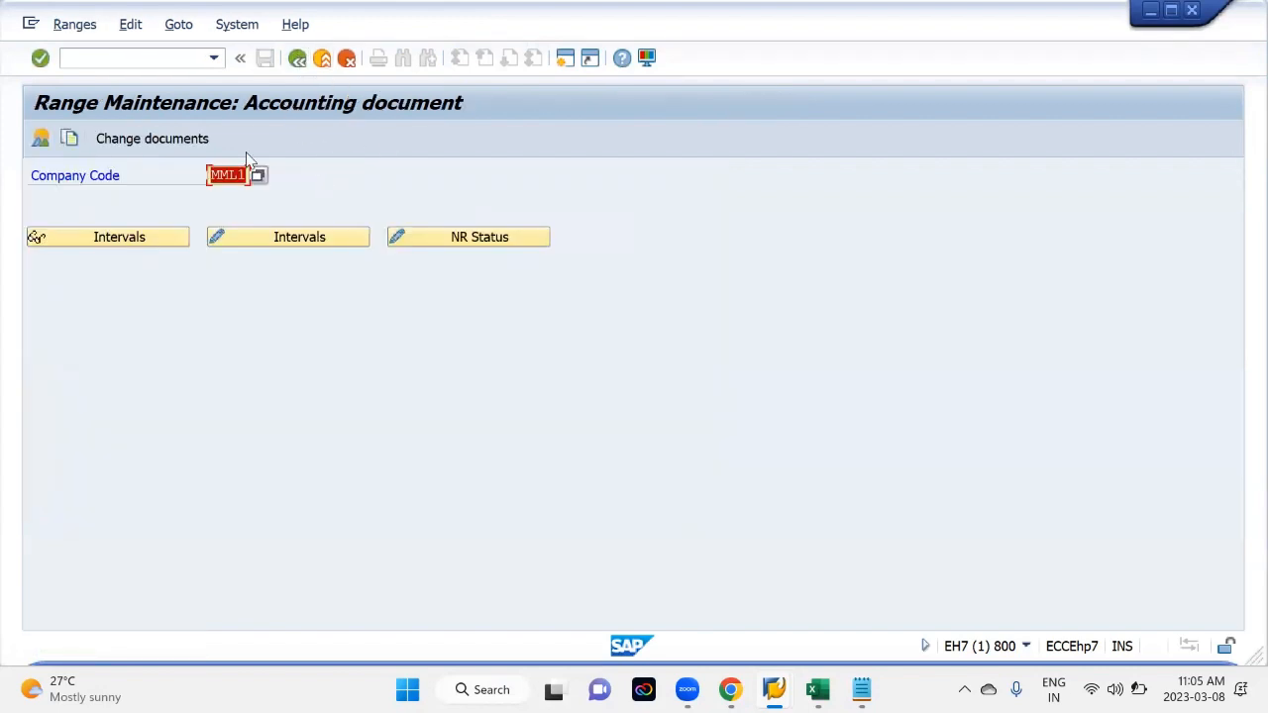
key(BackSpace)
key(Down)
key(Return)
click(139, 239)
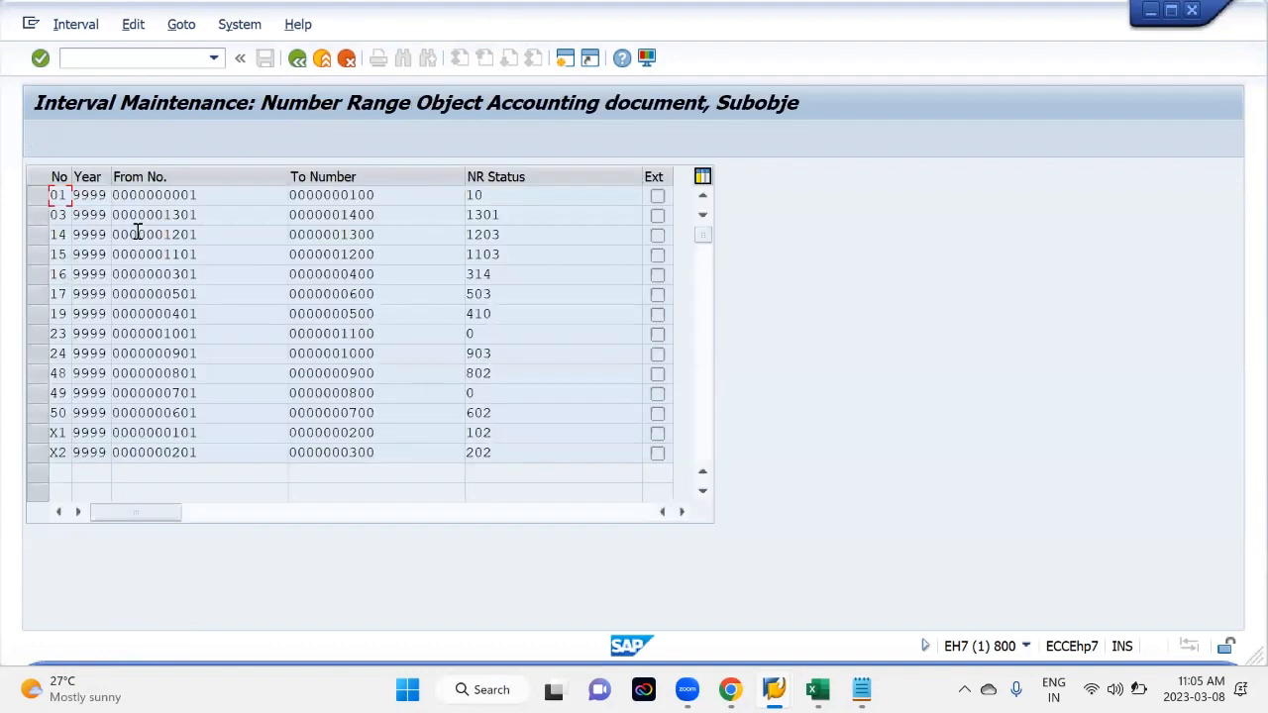
Examine the from and to numbers of ranges 01 and X1 and range 01's number status, closing the low battery notice
click(493, 196)
click(405, 192)
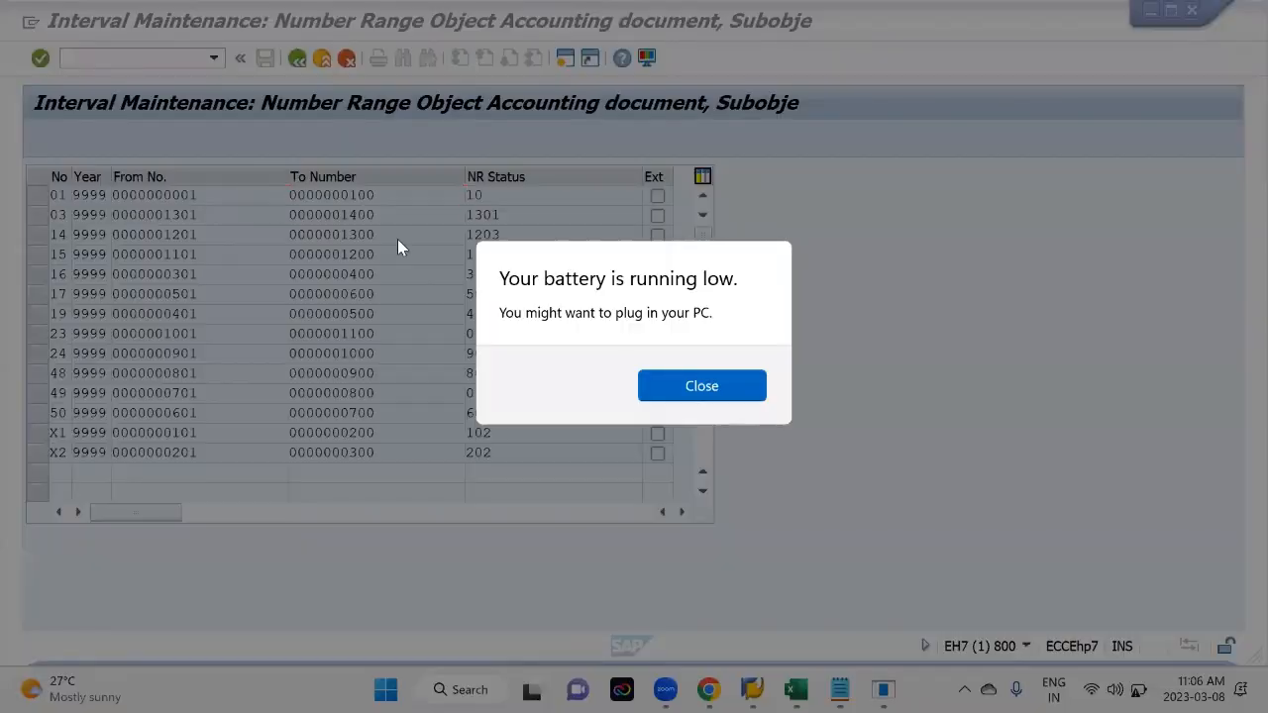
click(701, 387)
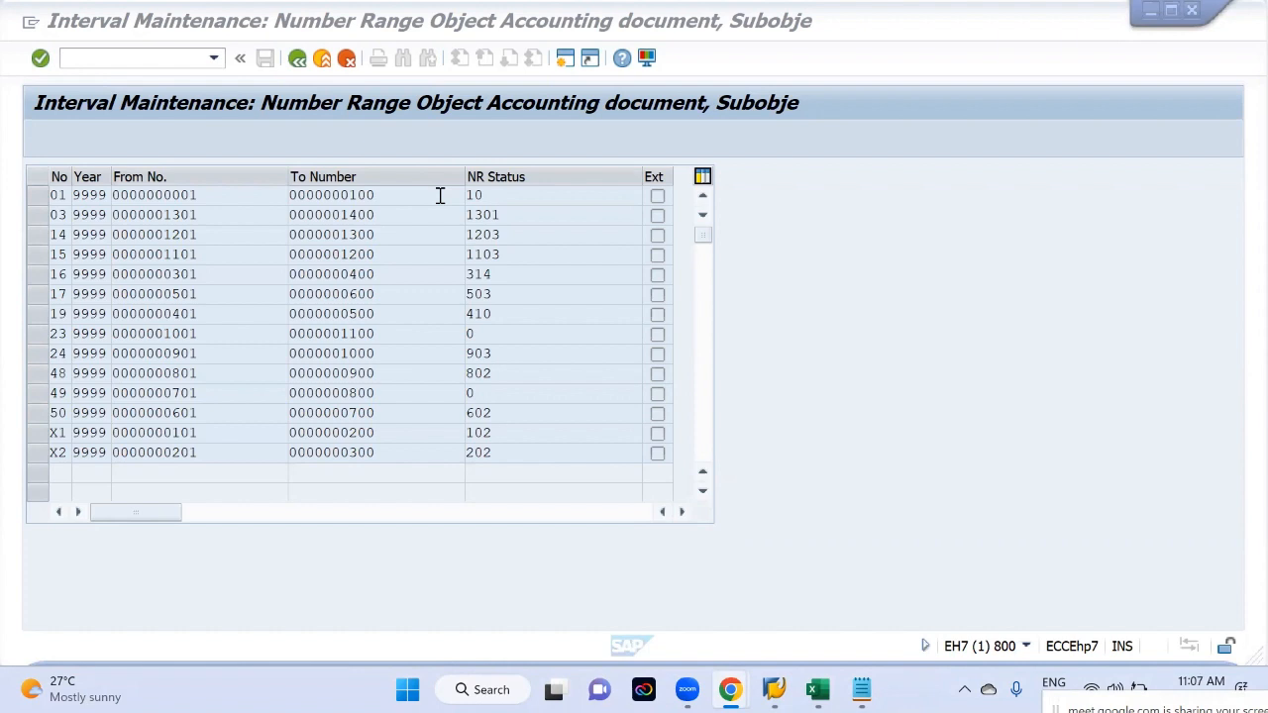
click(401, 195)
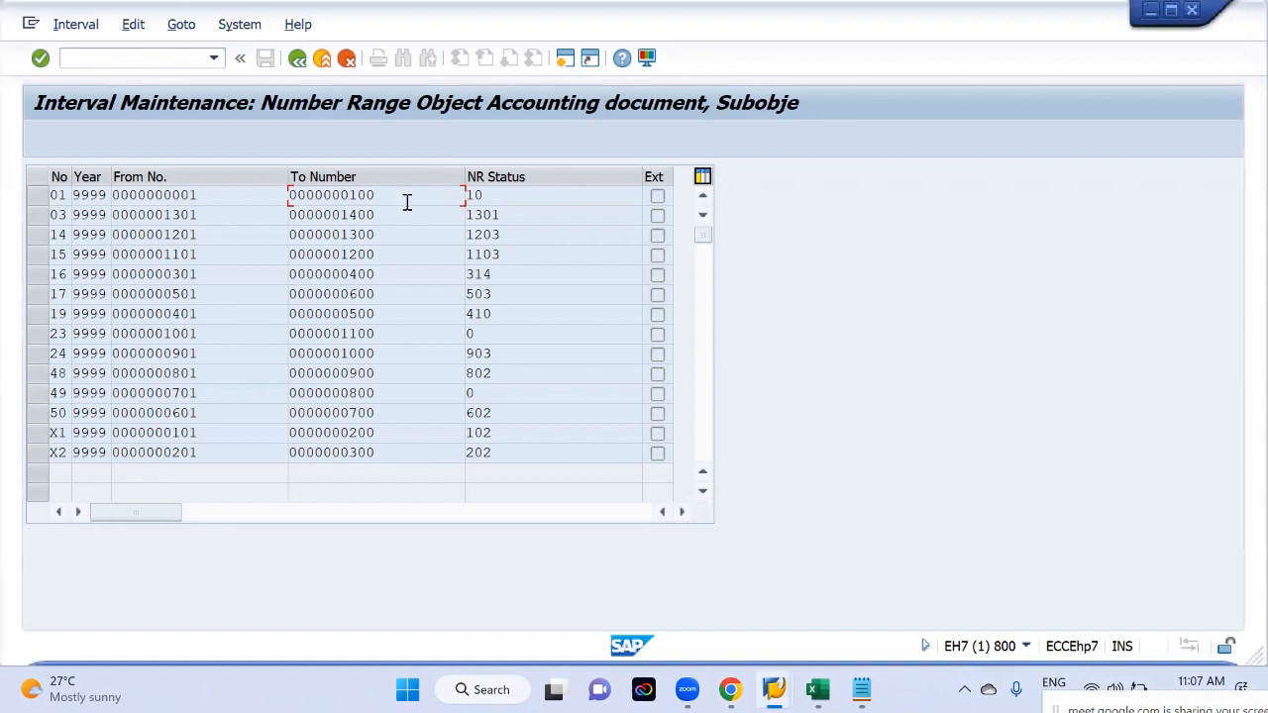
click(208, 199)
click(393, 195)
click(199, 427)
click(386, 430)
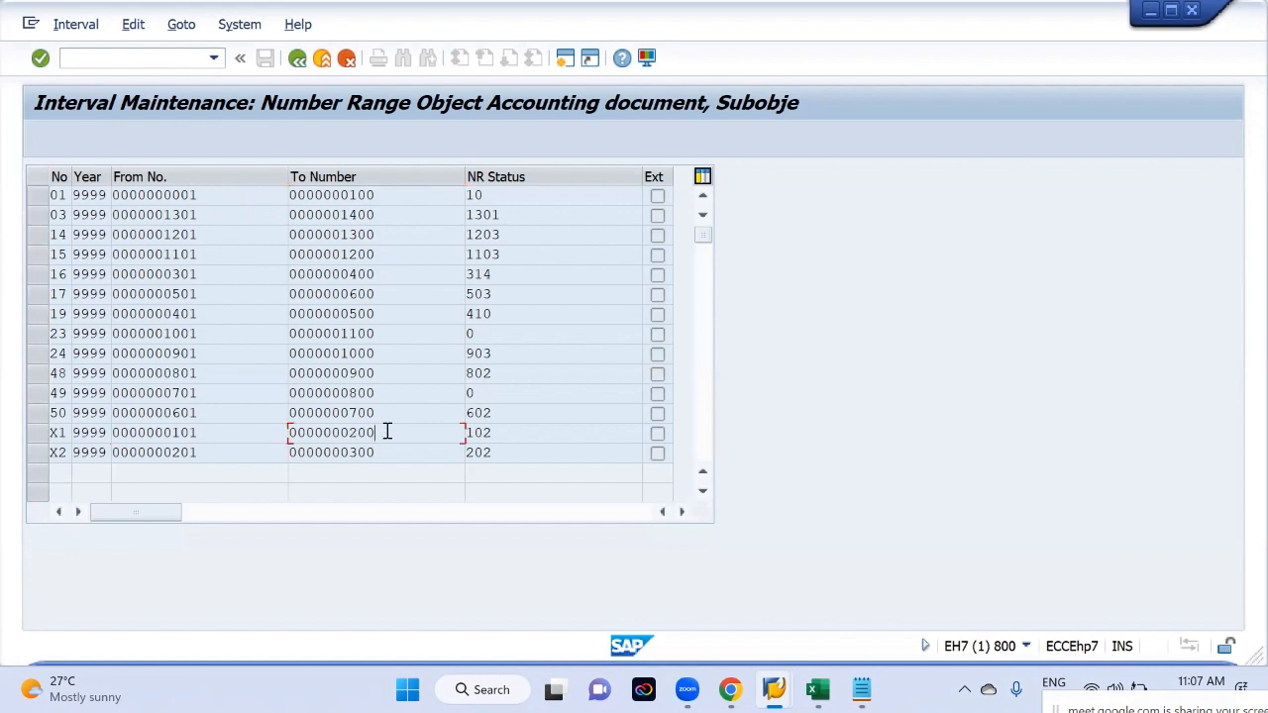